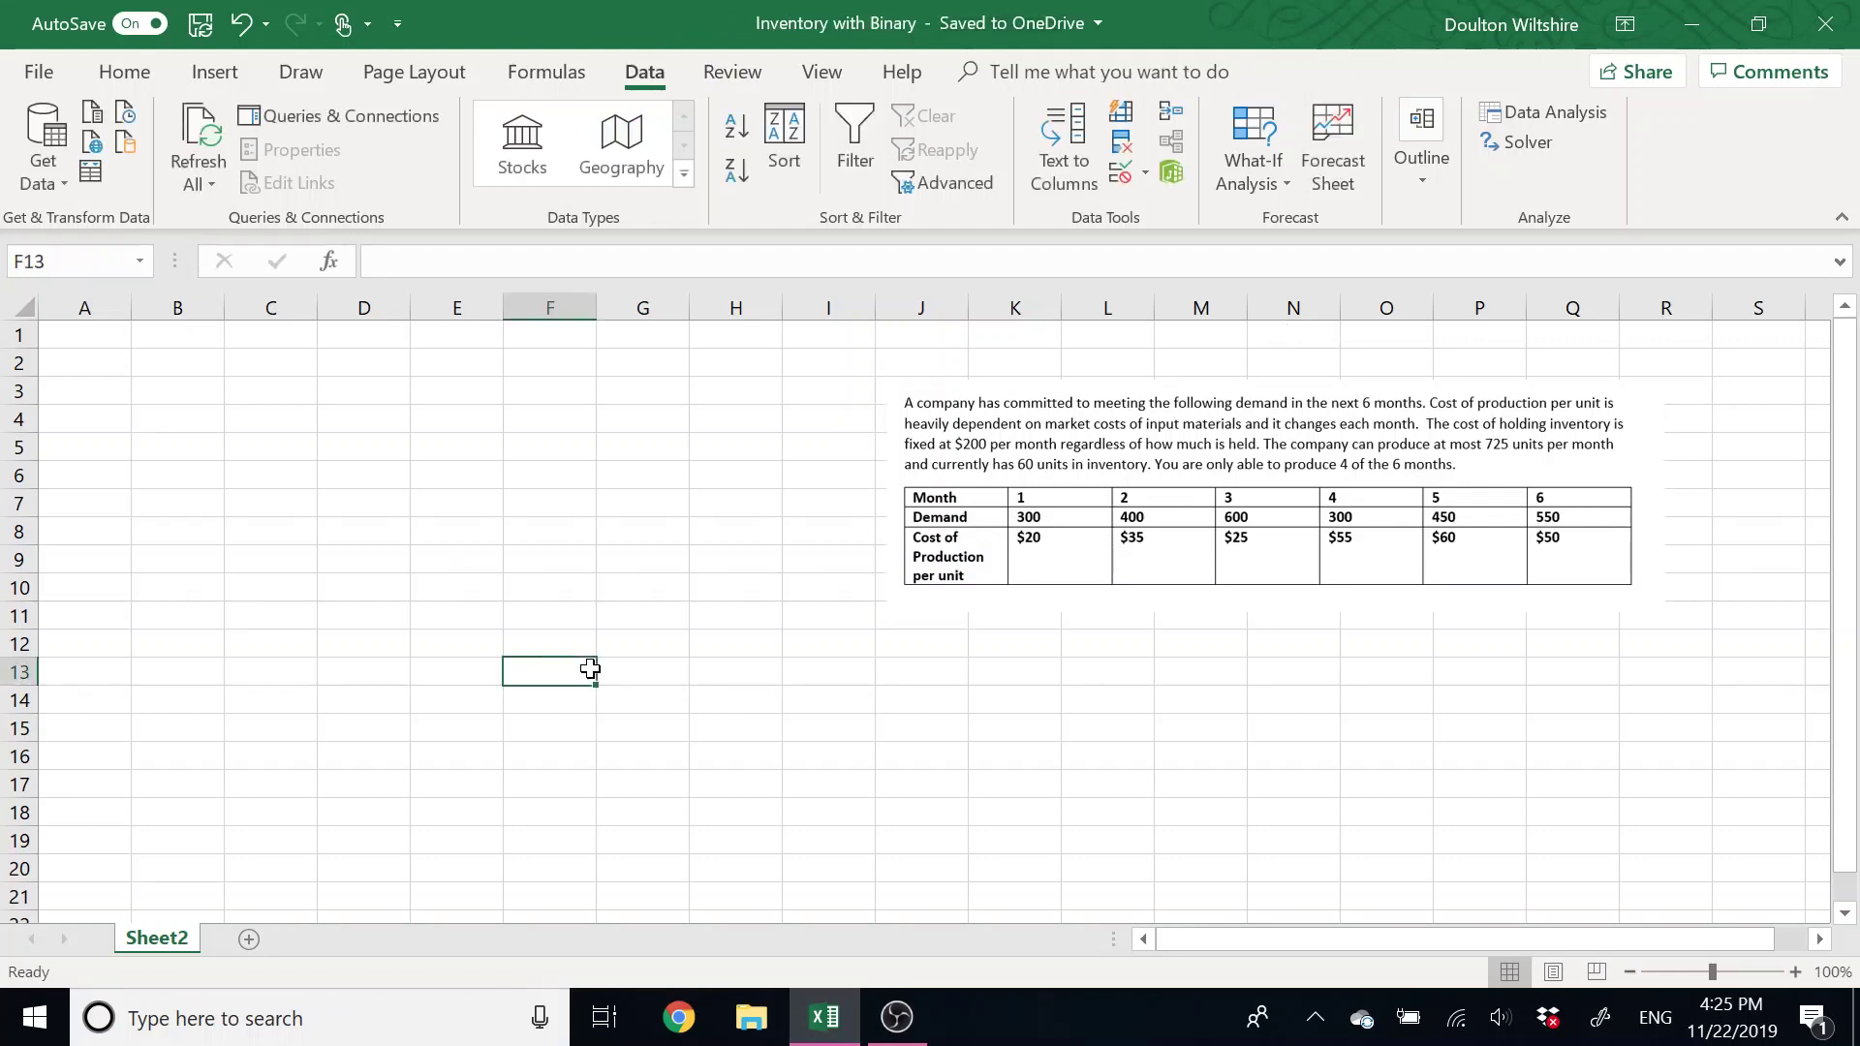
Drag the demand-and-cost problem picture right and down so it sits over columns K–S.
mouse_move(1193, 463)
mouse_down()
mouse_move(1249, 556)
mouse_move(1217, 484)
mouse_up()
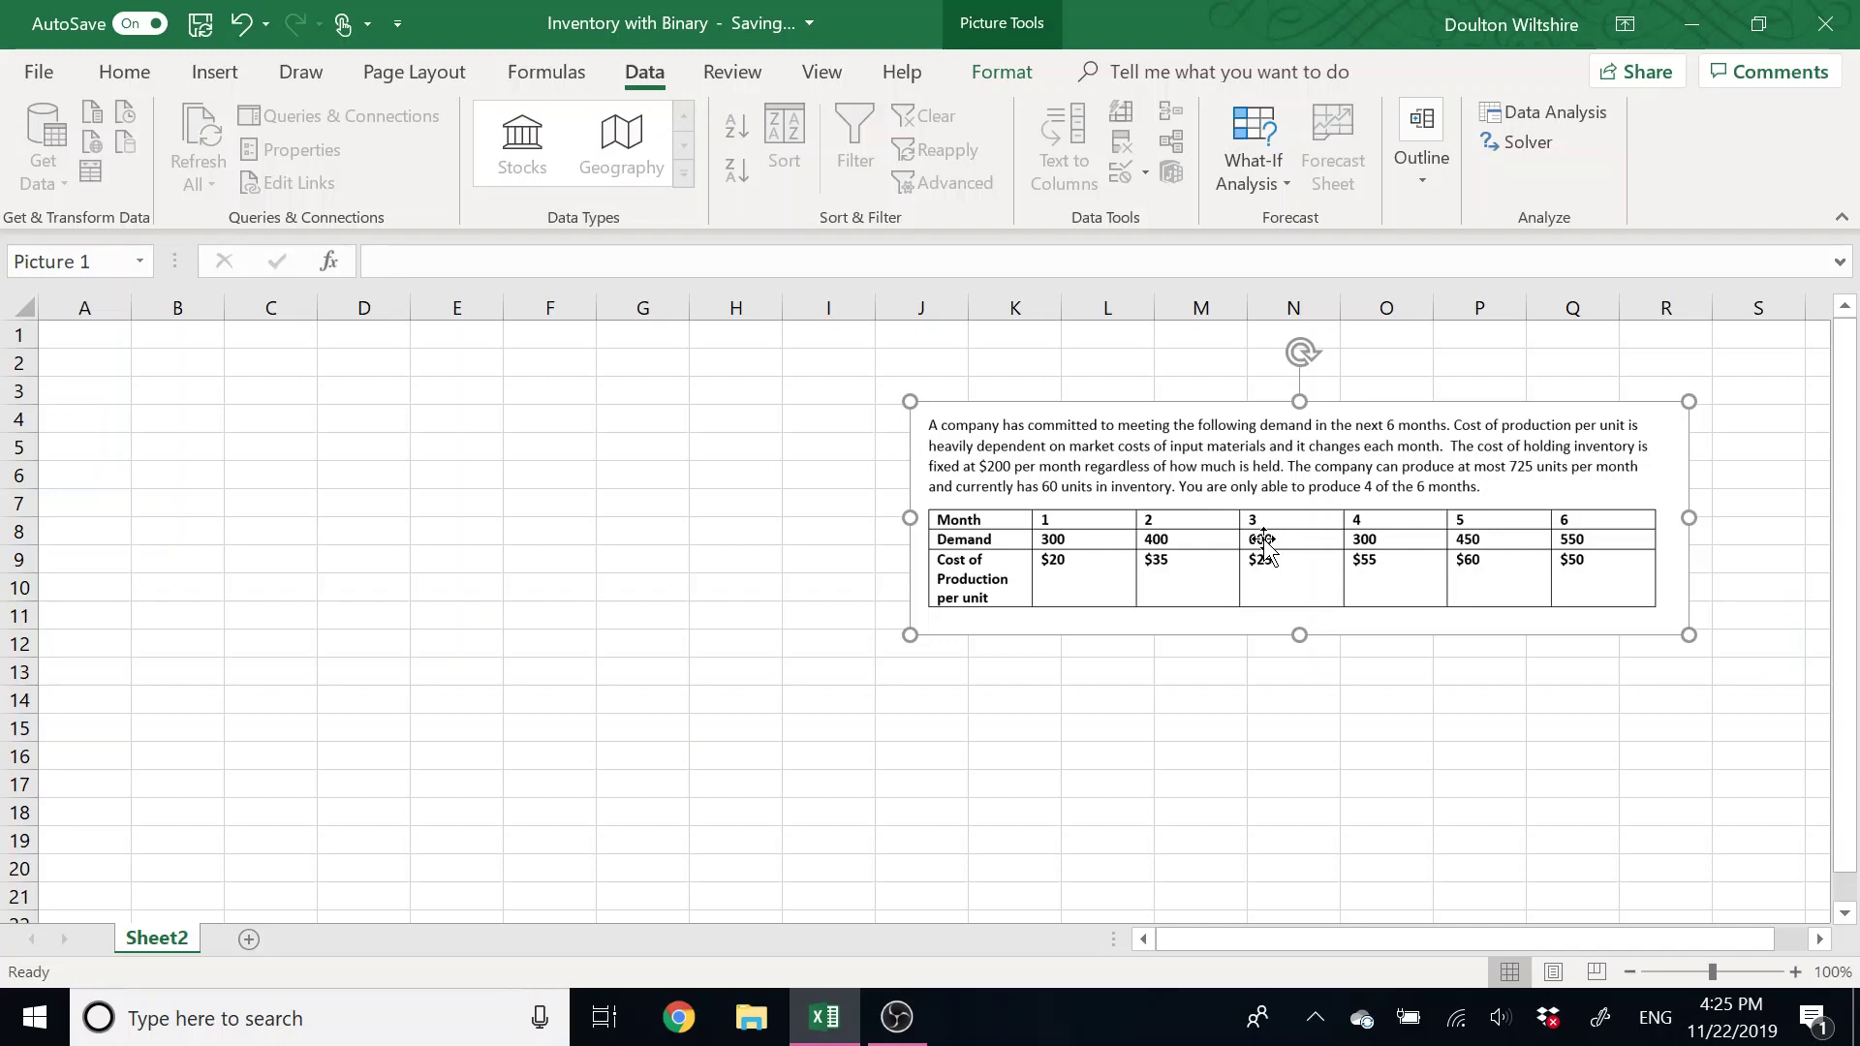
drag(1264, 539, 1329, 518)
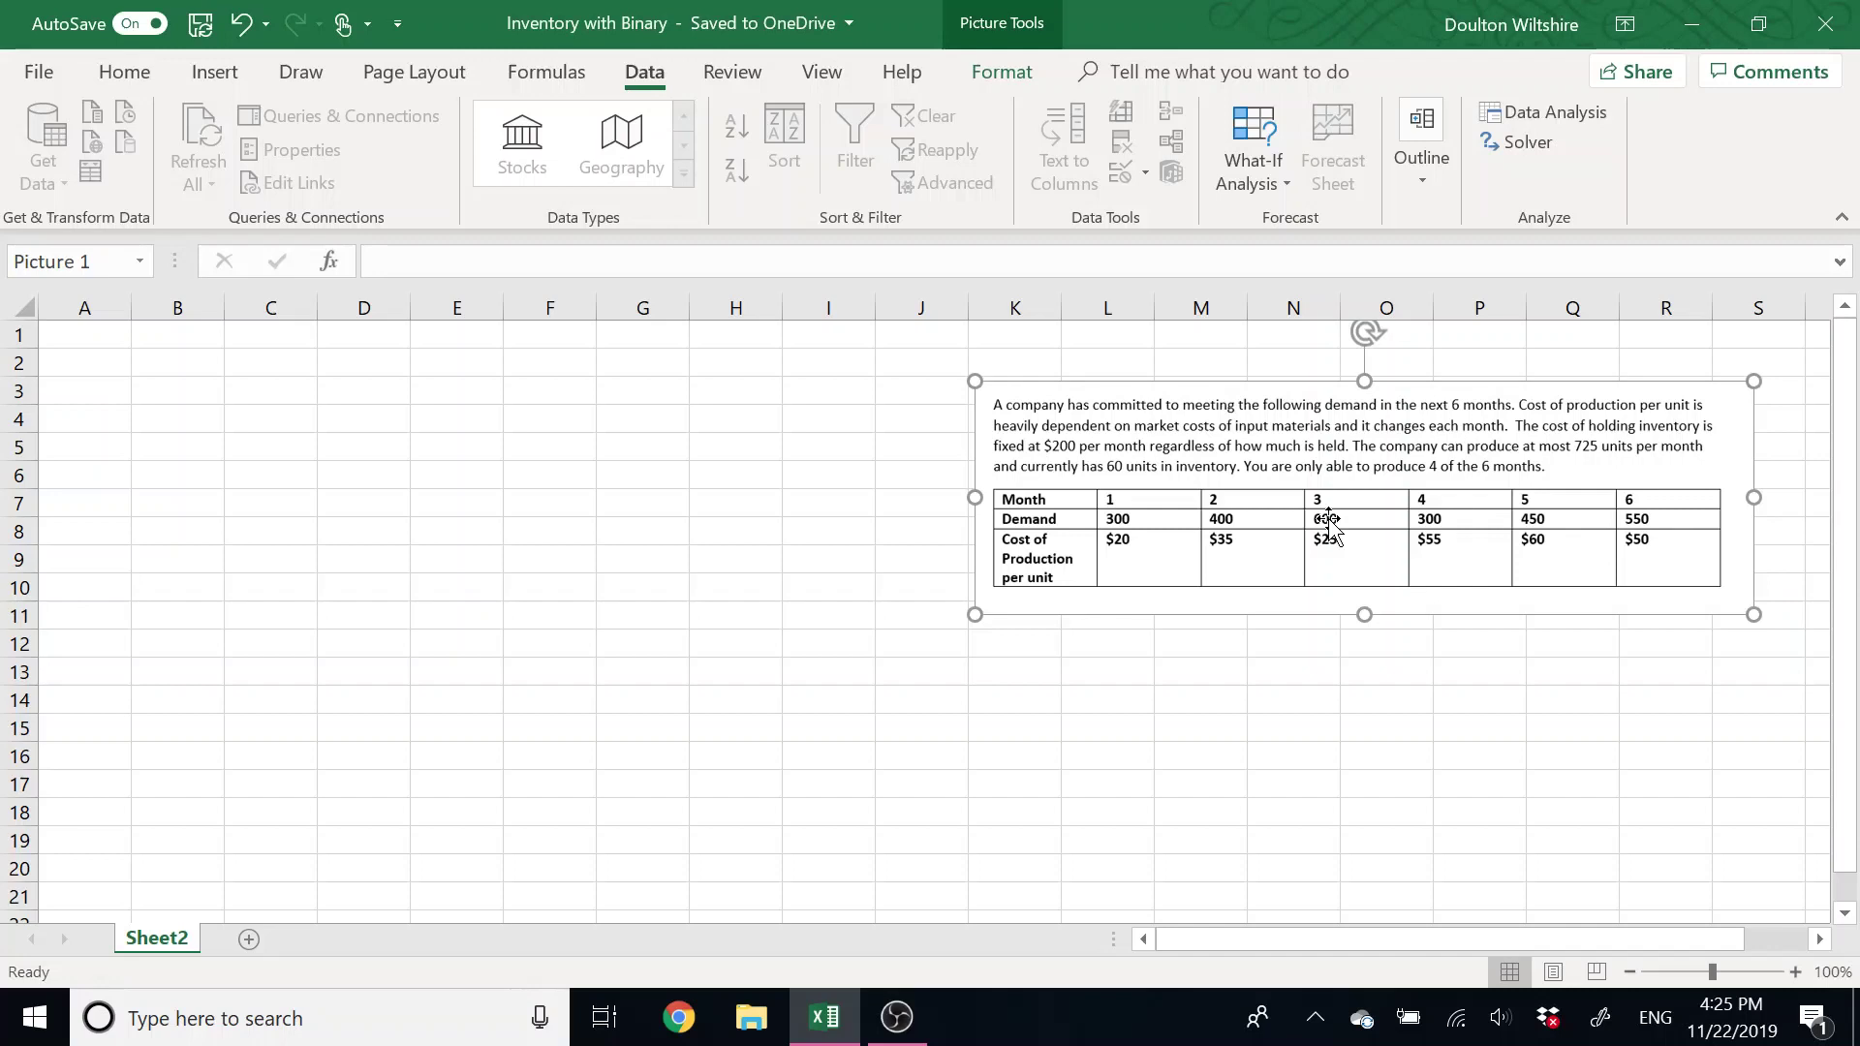
Enter headings '1) Given Info', '2) Decision Variables', '3) Objective', '4) Constraints - LHS vs RHS' in A1:A4.
click(101, 337)
text(1))
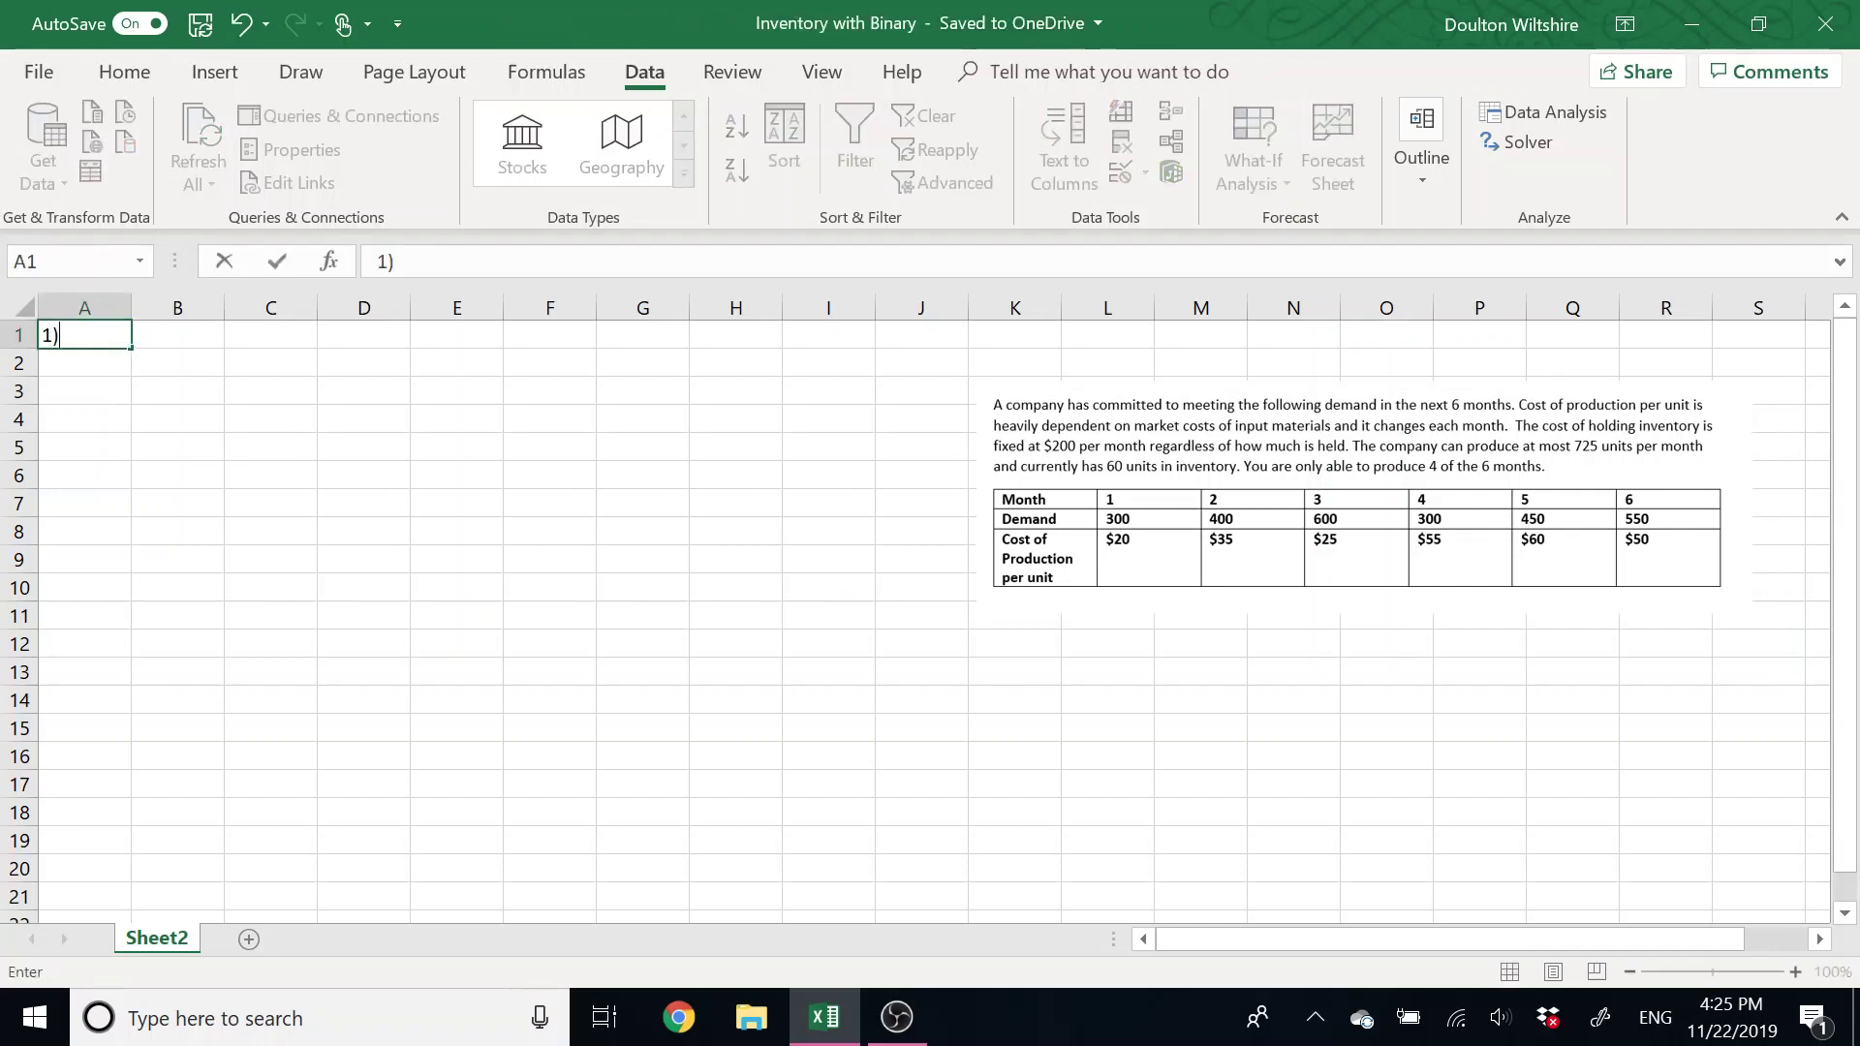
text(Decis)
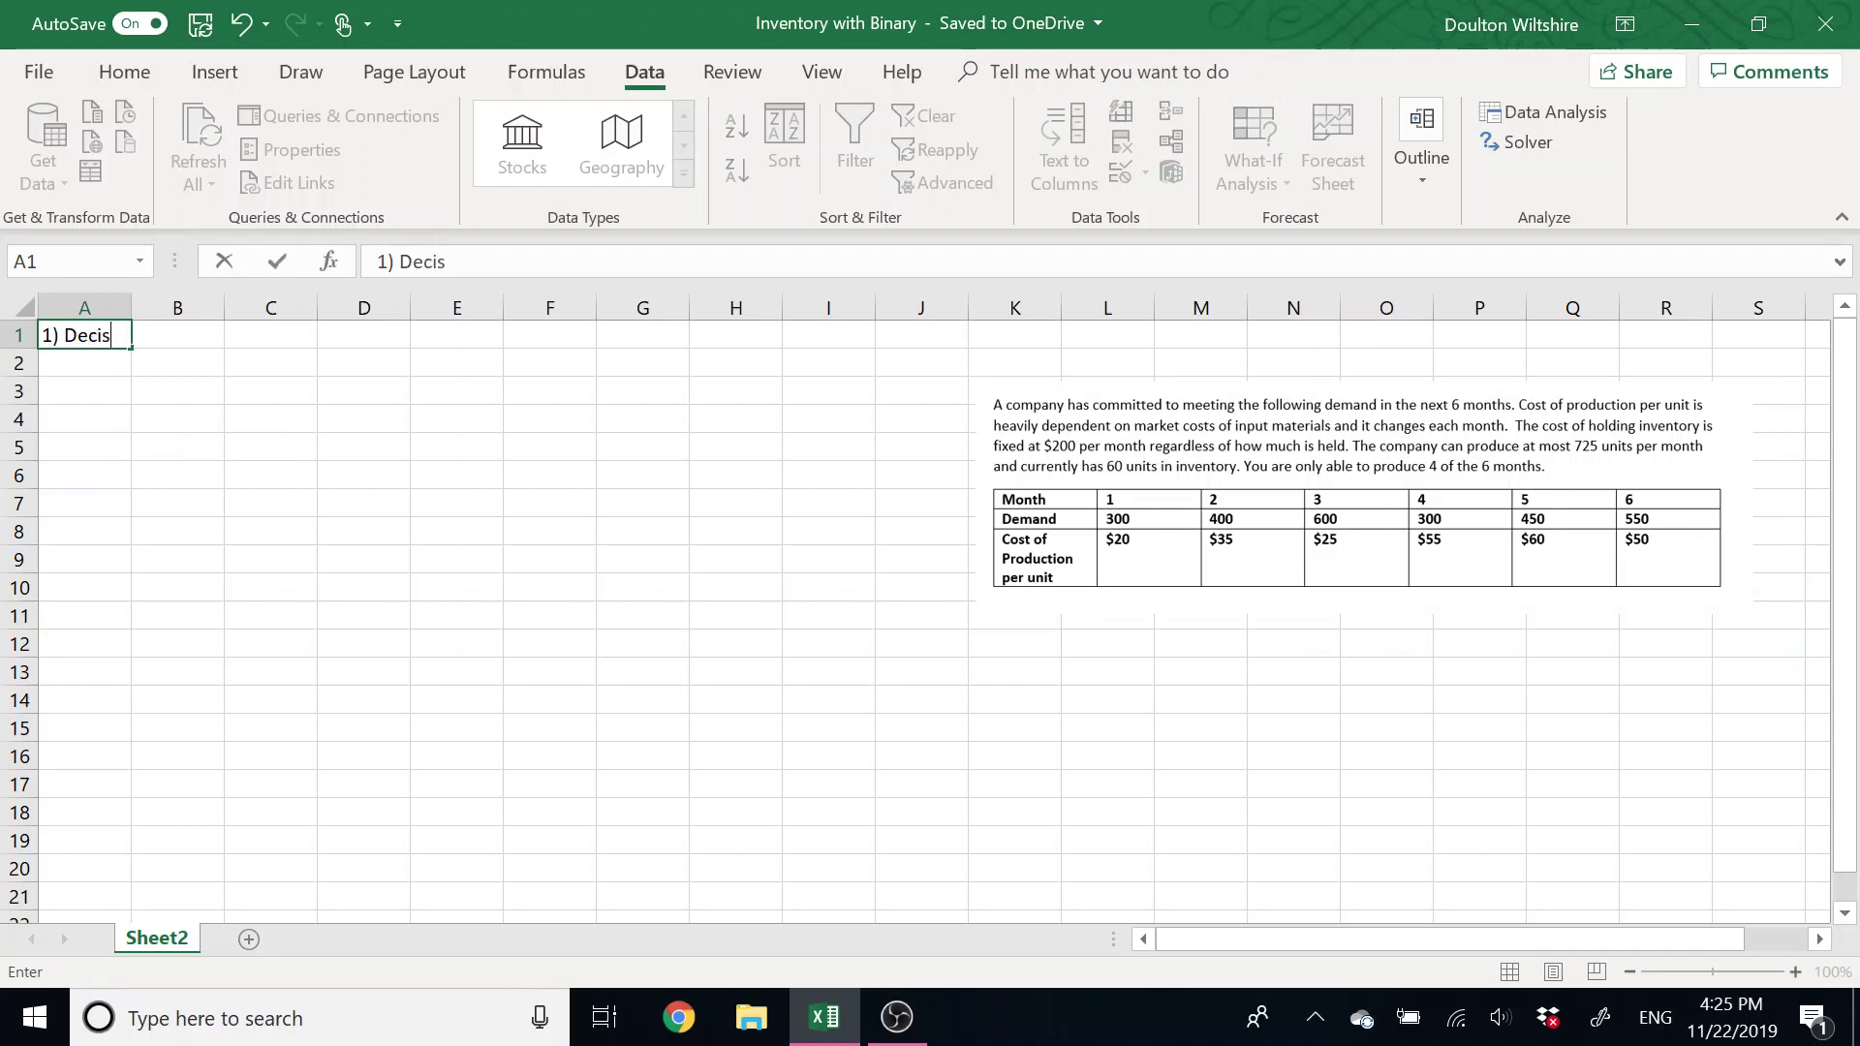
key(BackSpace)
key(BackSpace)
key(BackSpace)
key(BackSpace)
key(BackSpace)
text(Given Info)
key(Return)
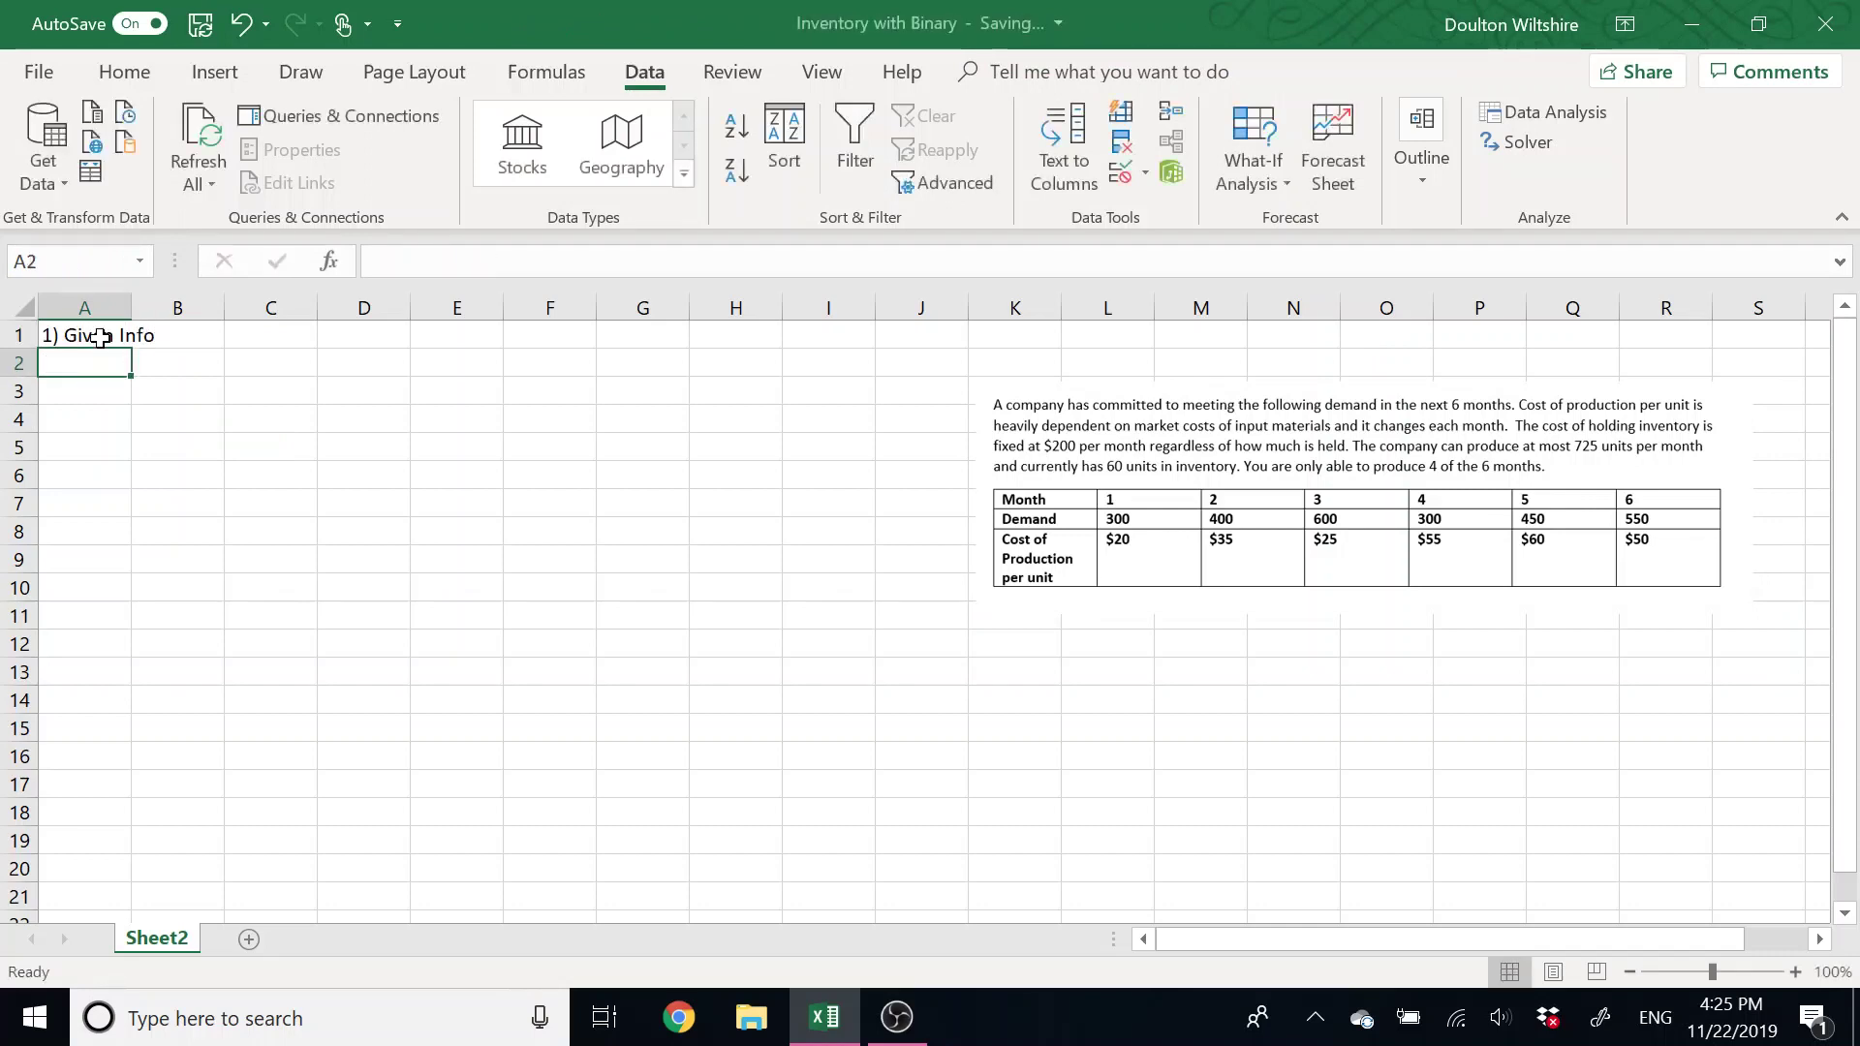
text(2) )
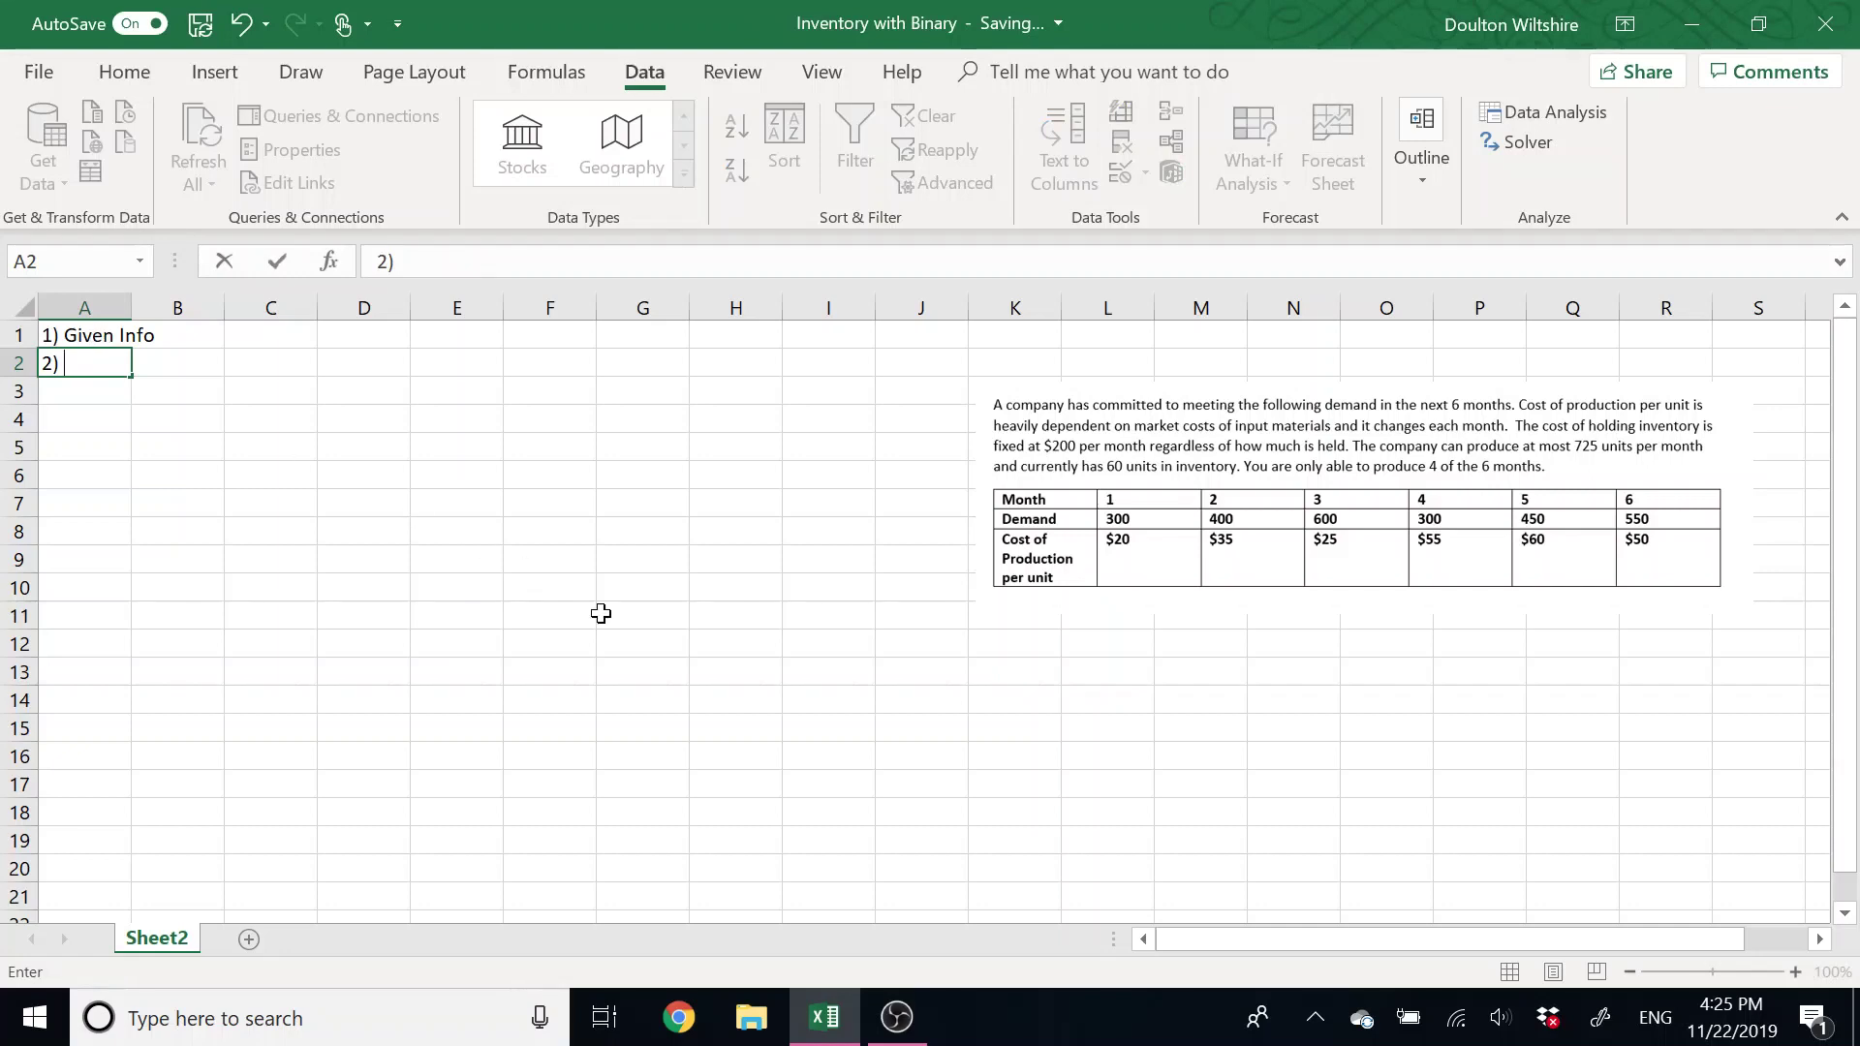
text(Decision Va)
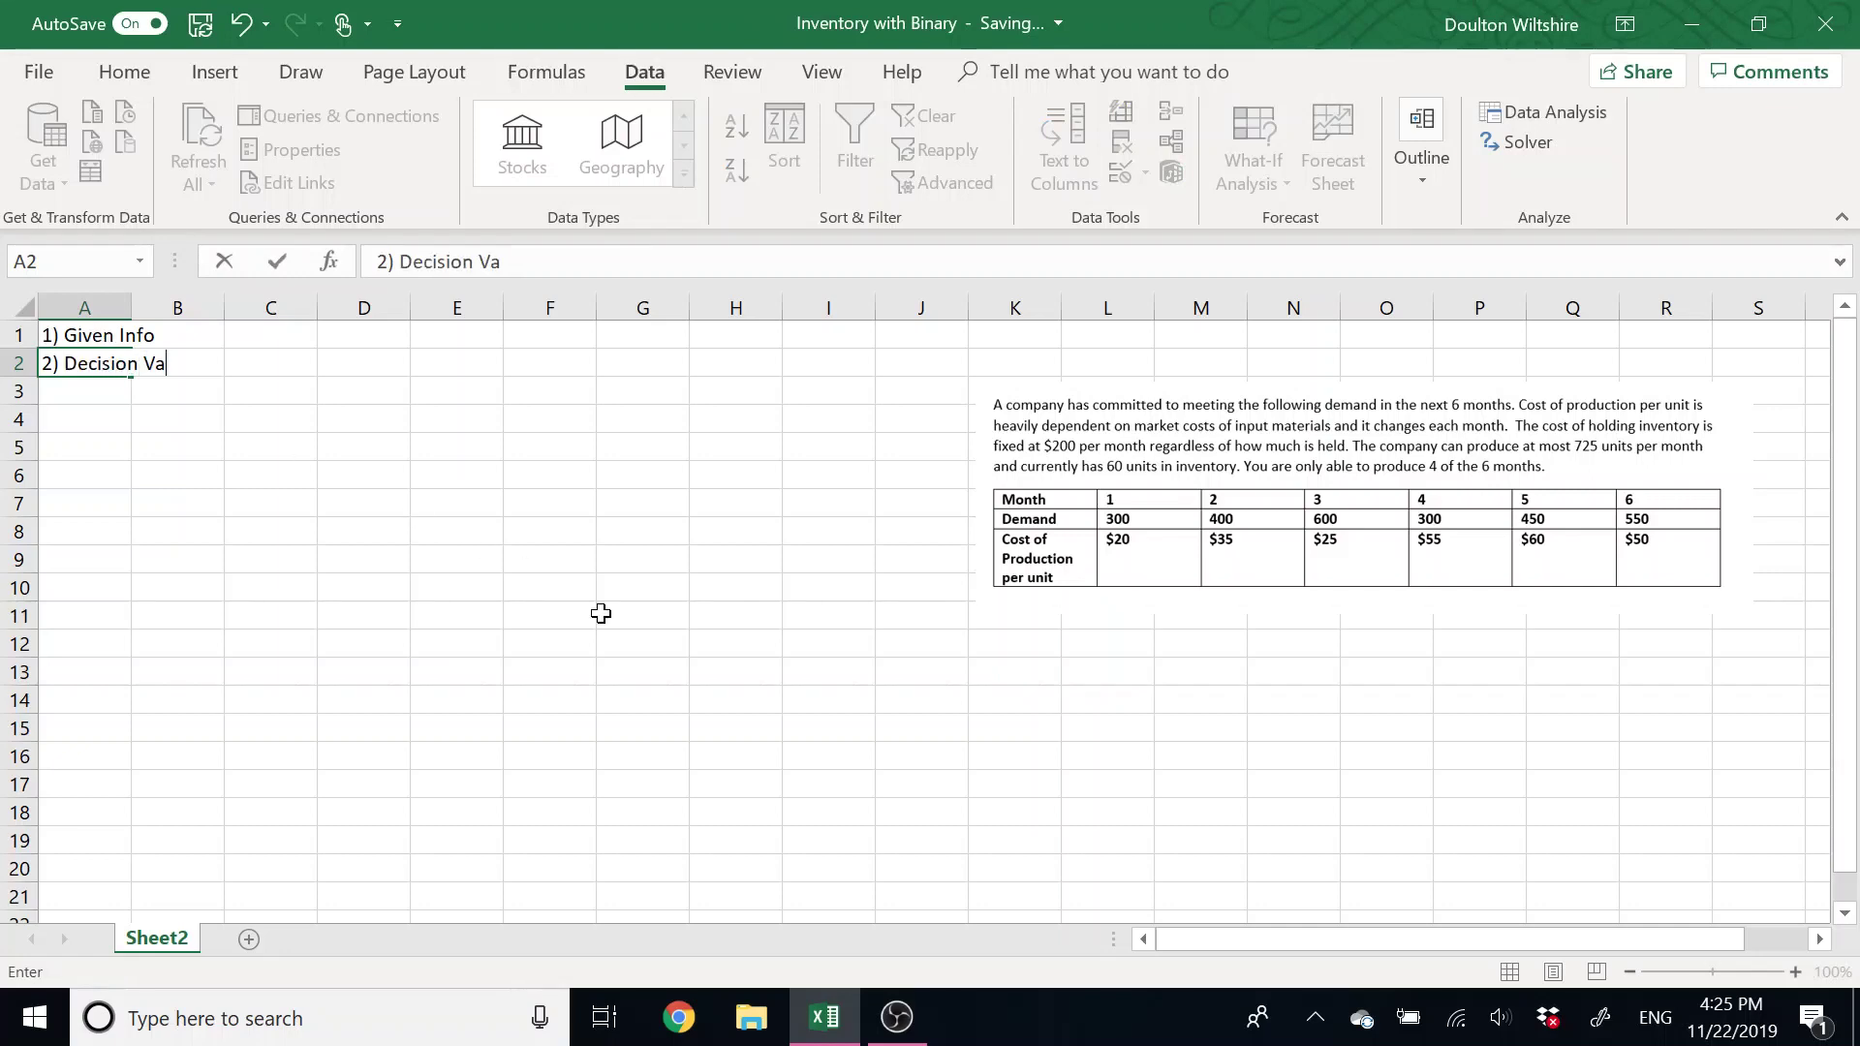
text(riables)
key(Return)
text(3)
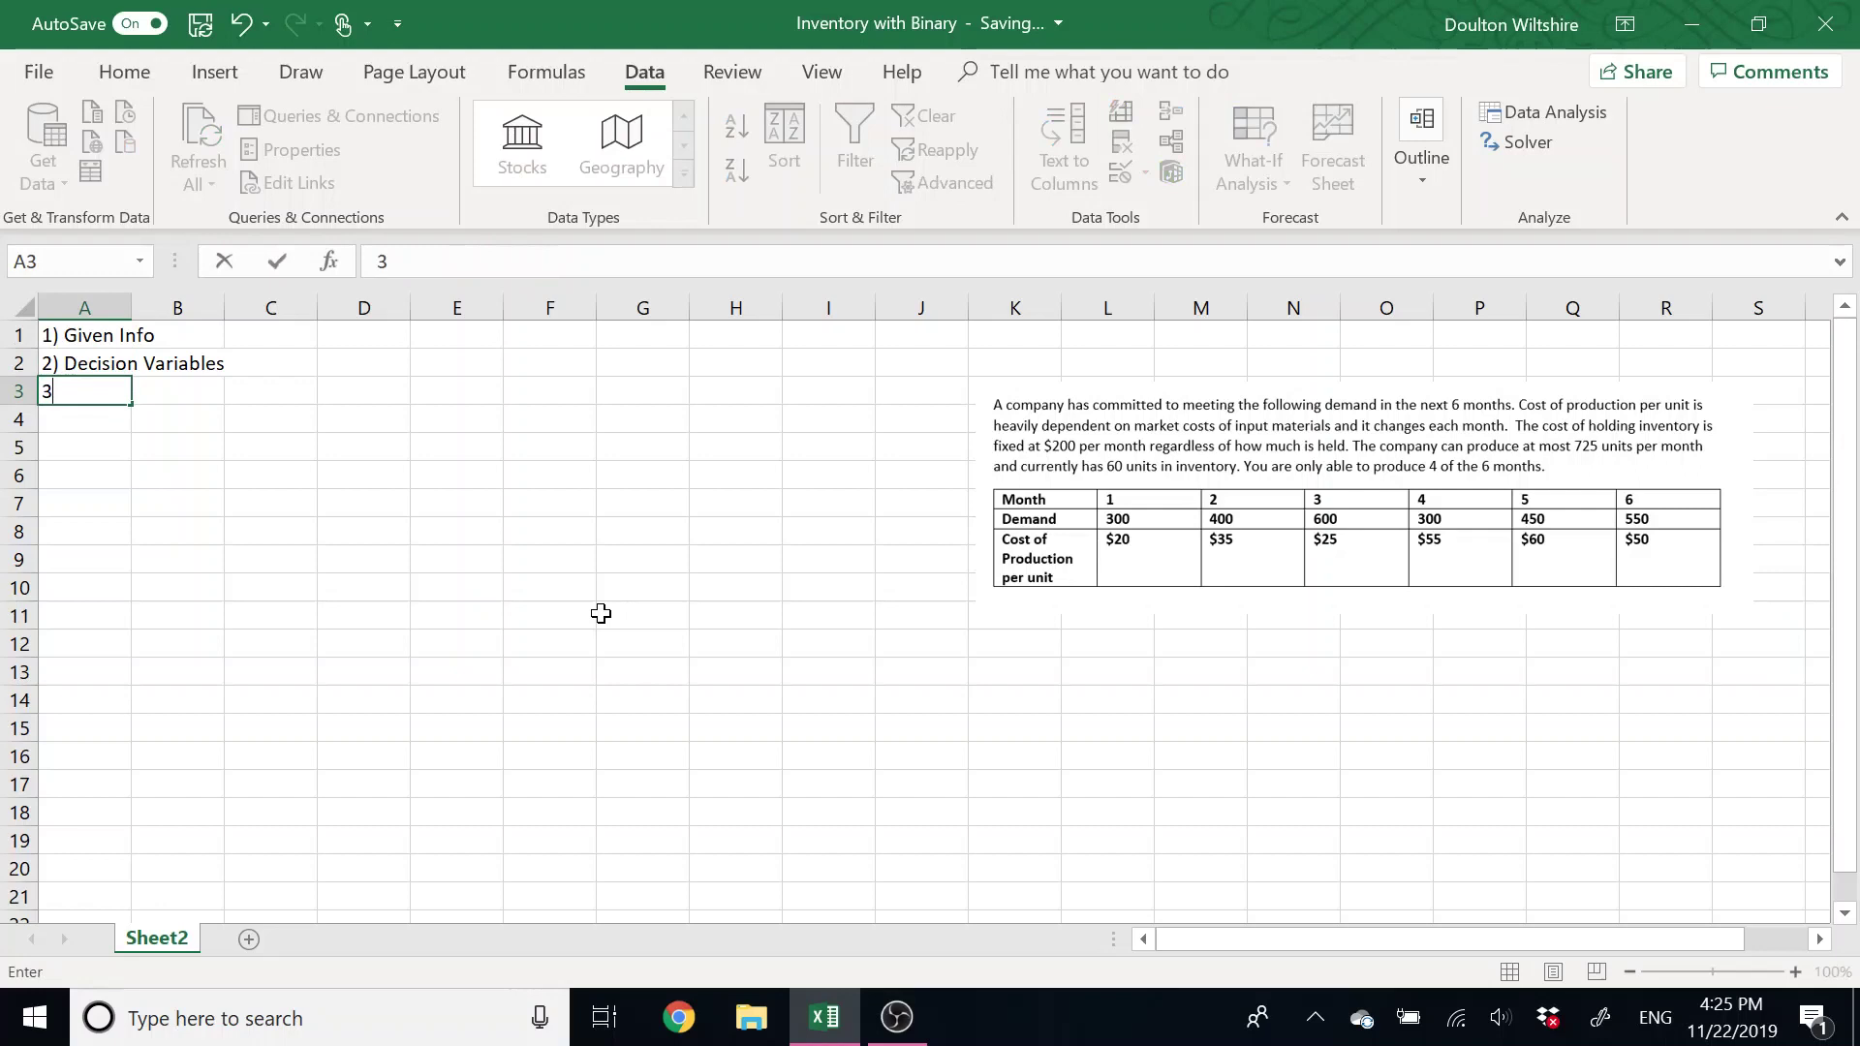
text() Objective)
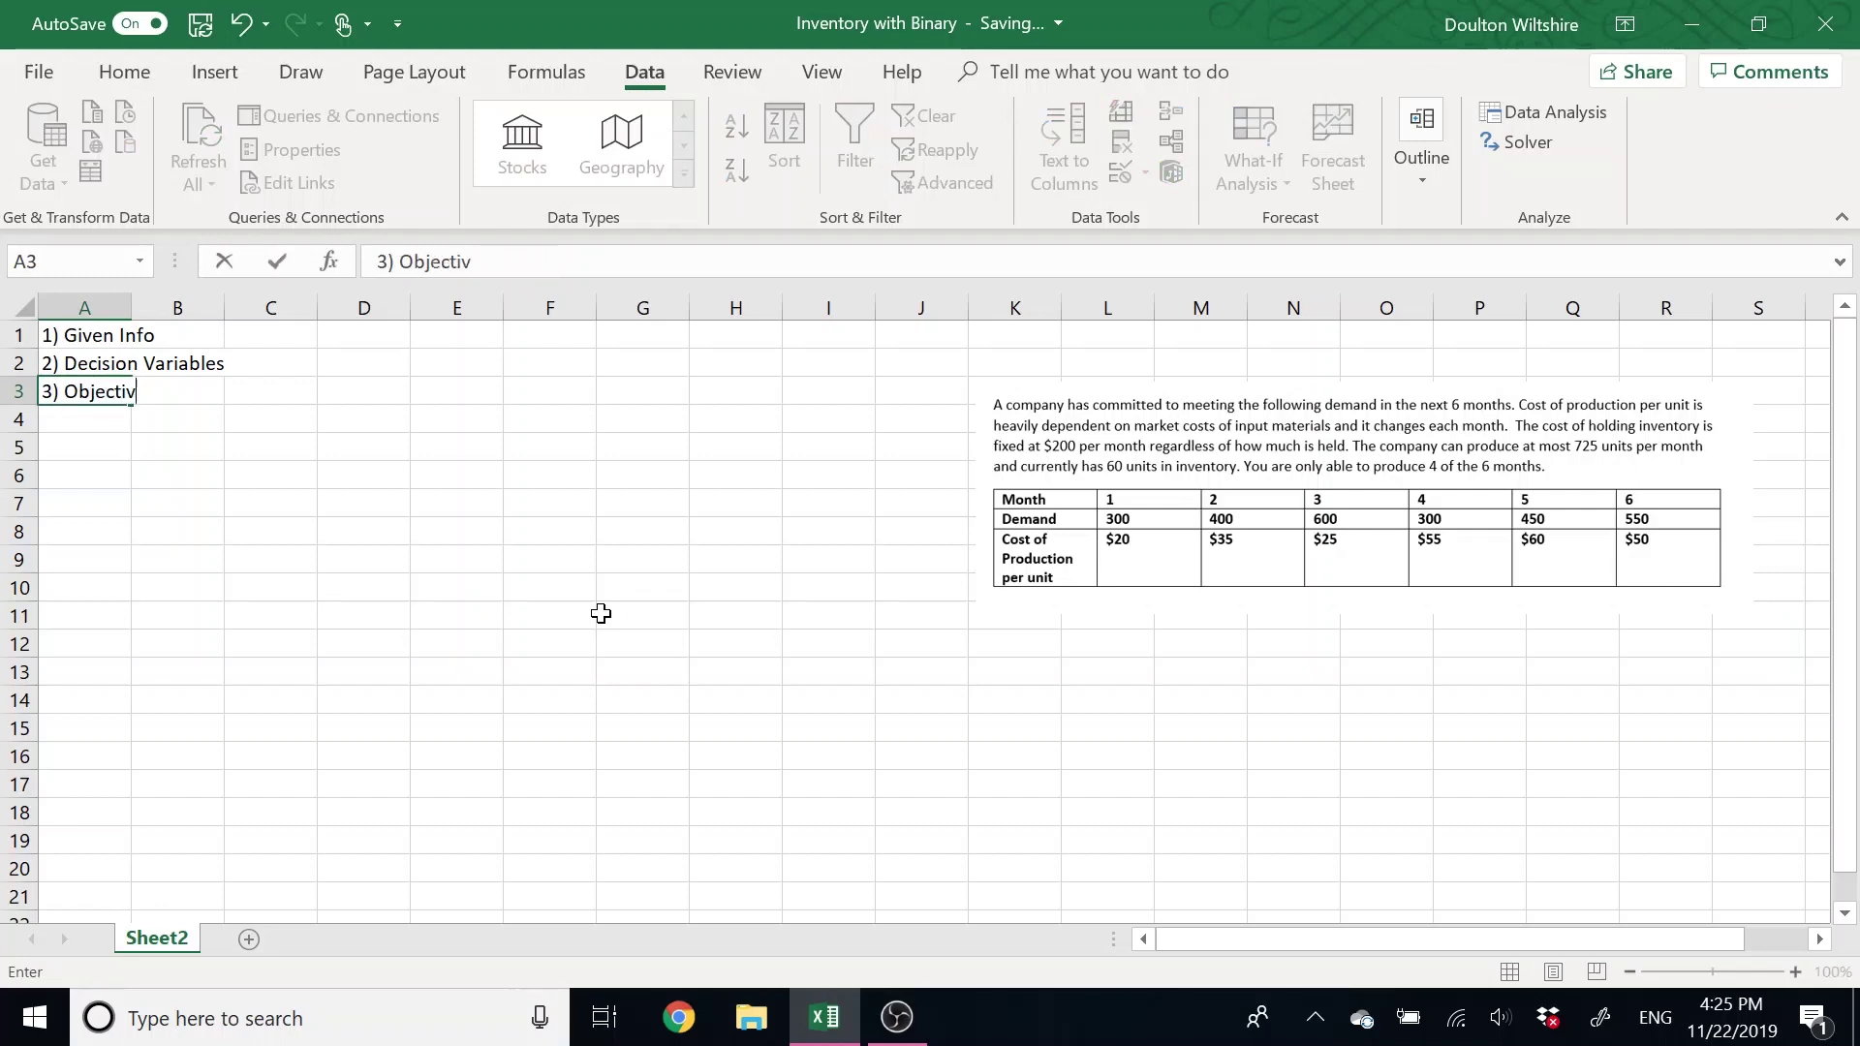
key(Return)
text(4) Con)
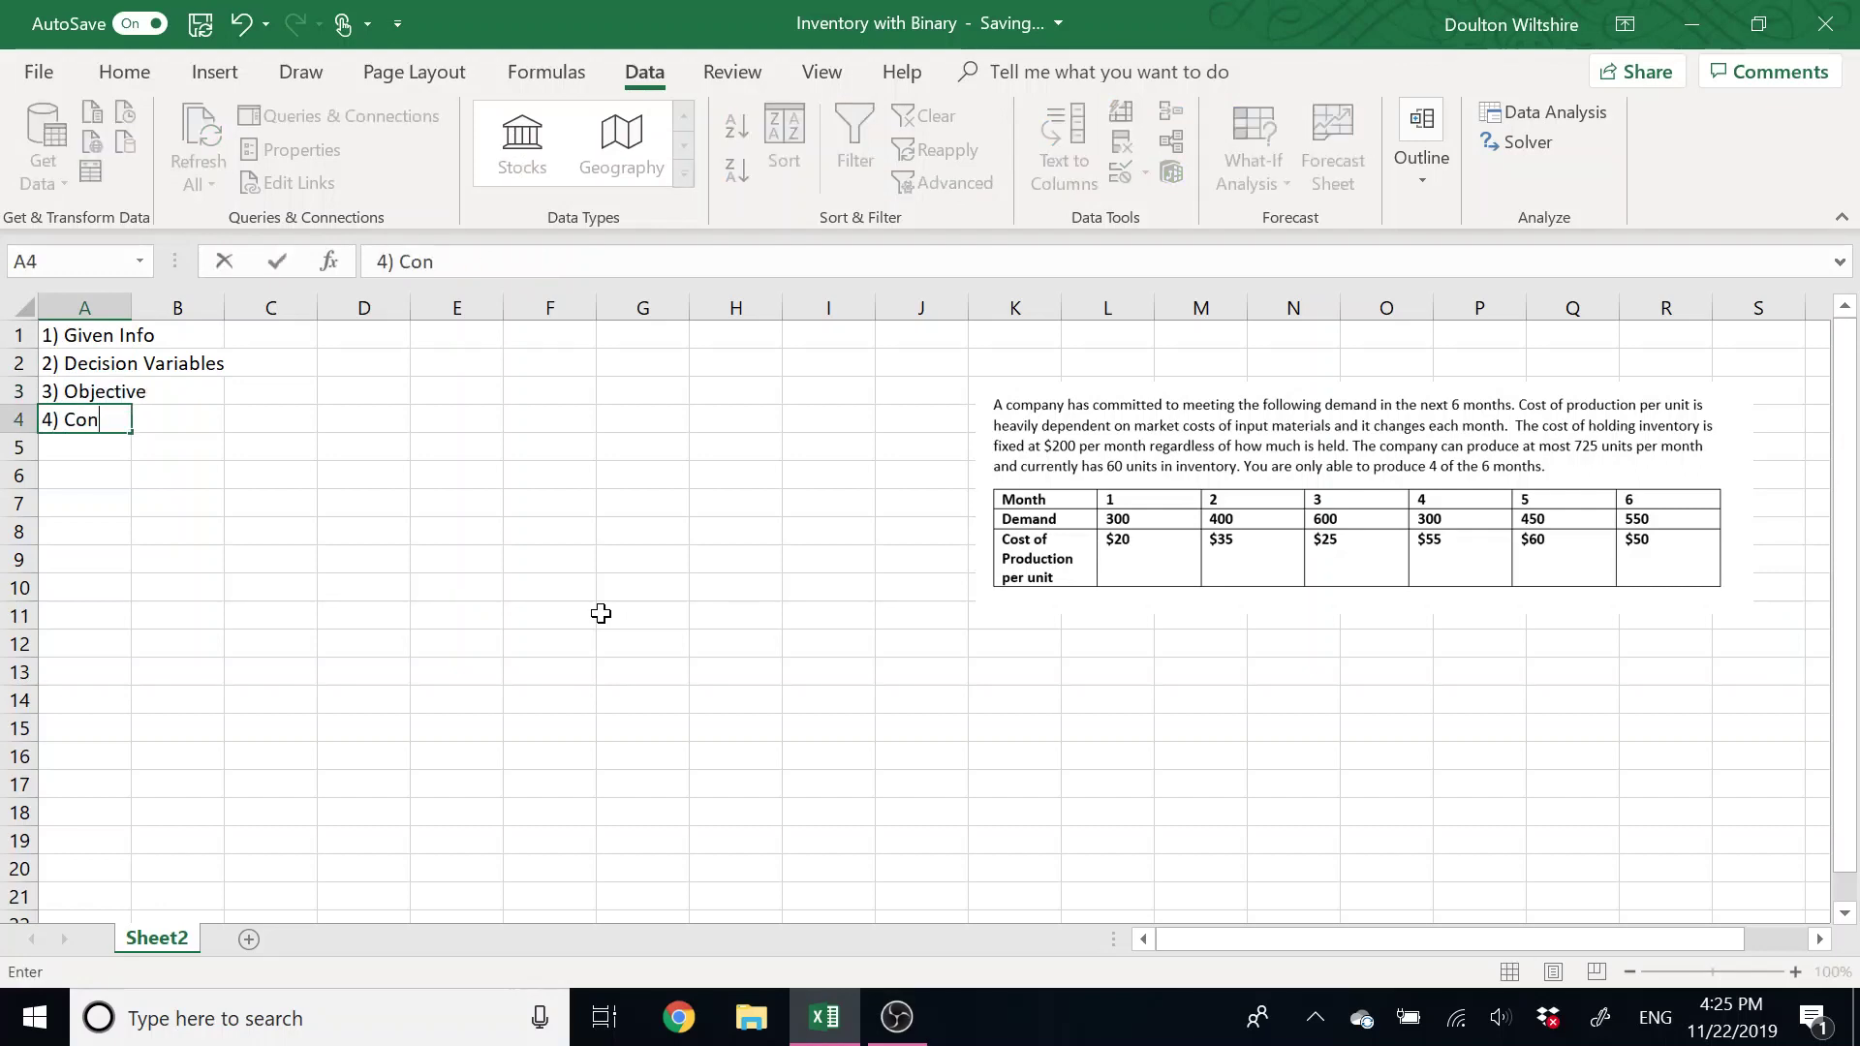
text(straints)
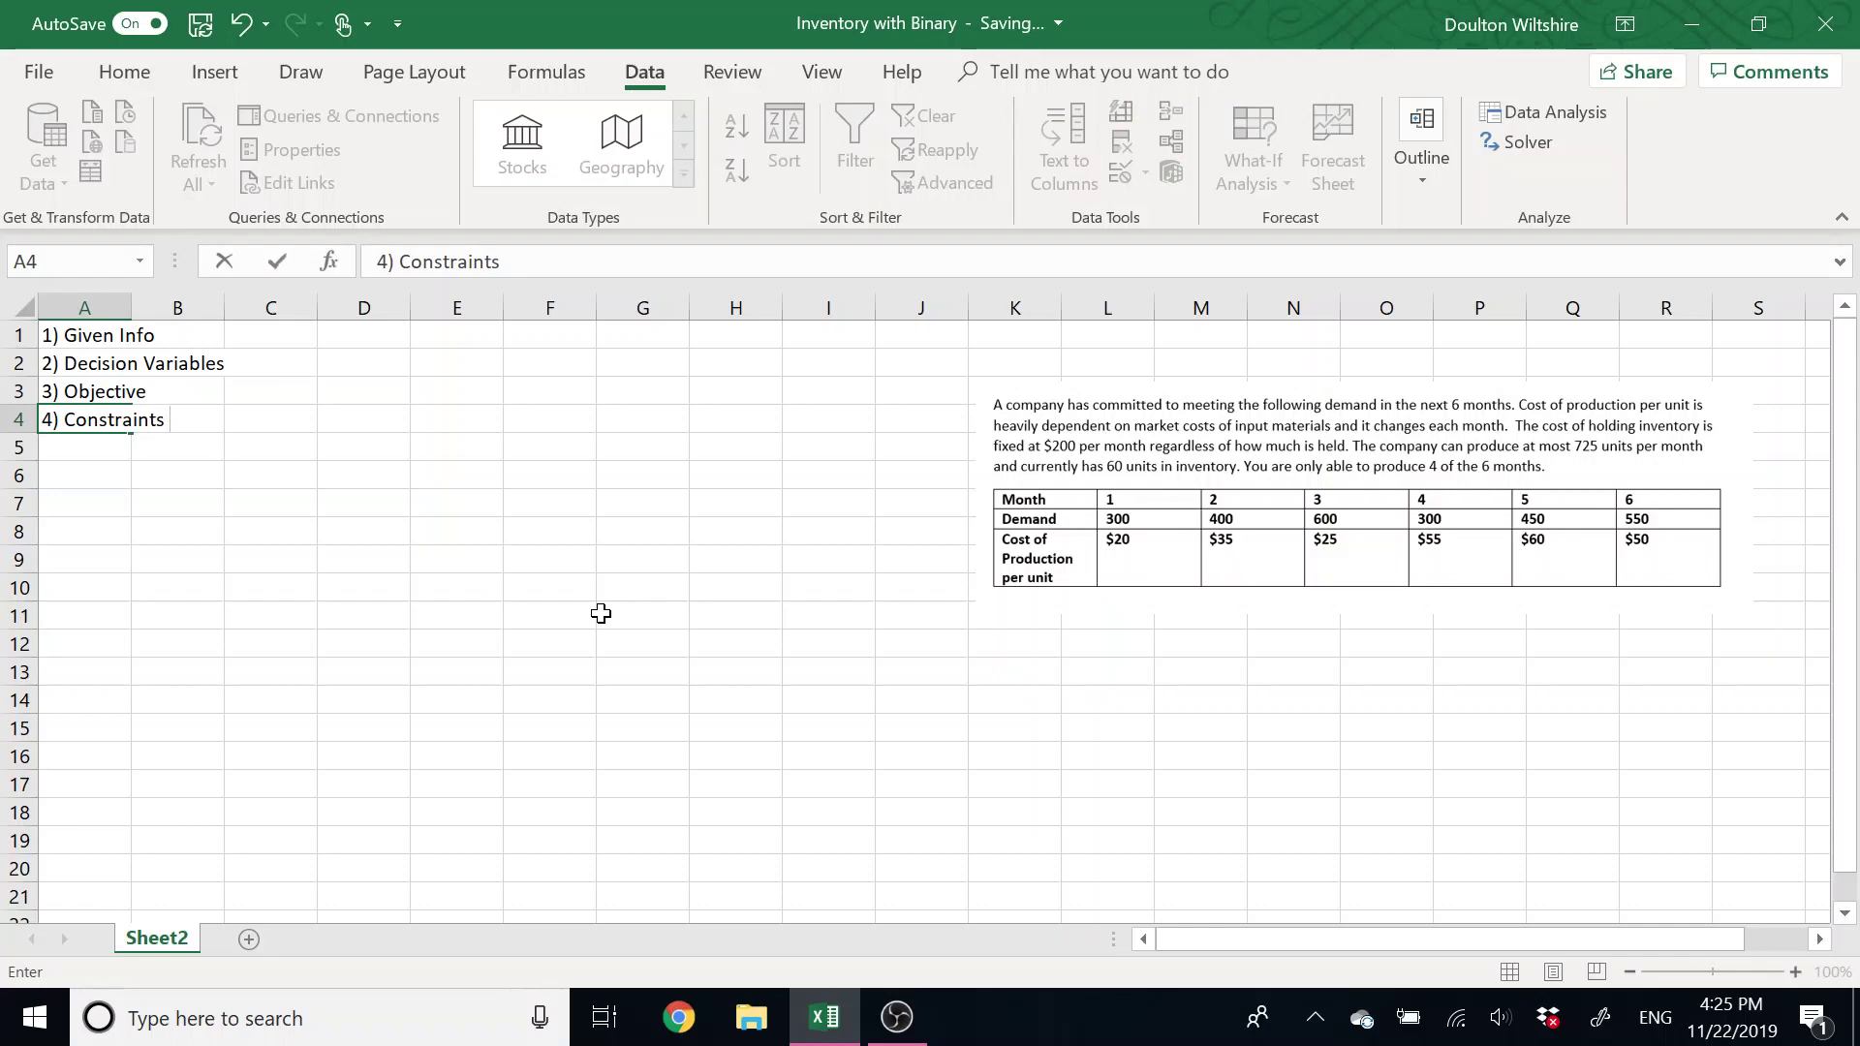
text( - LHS vs RHS)
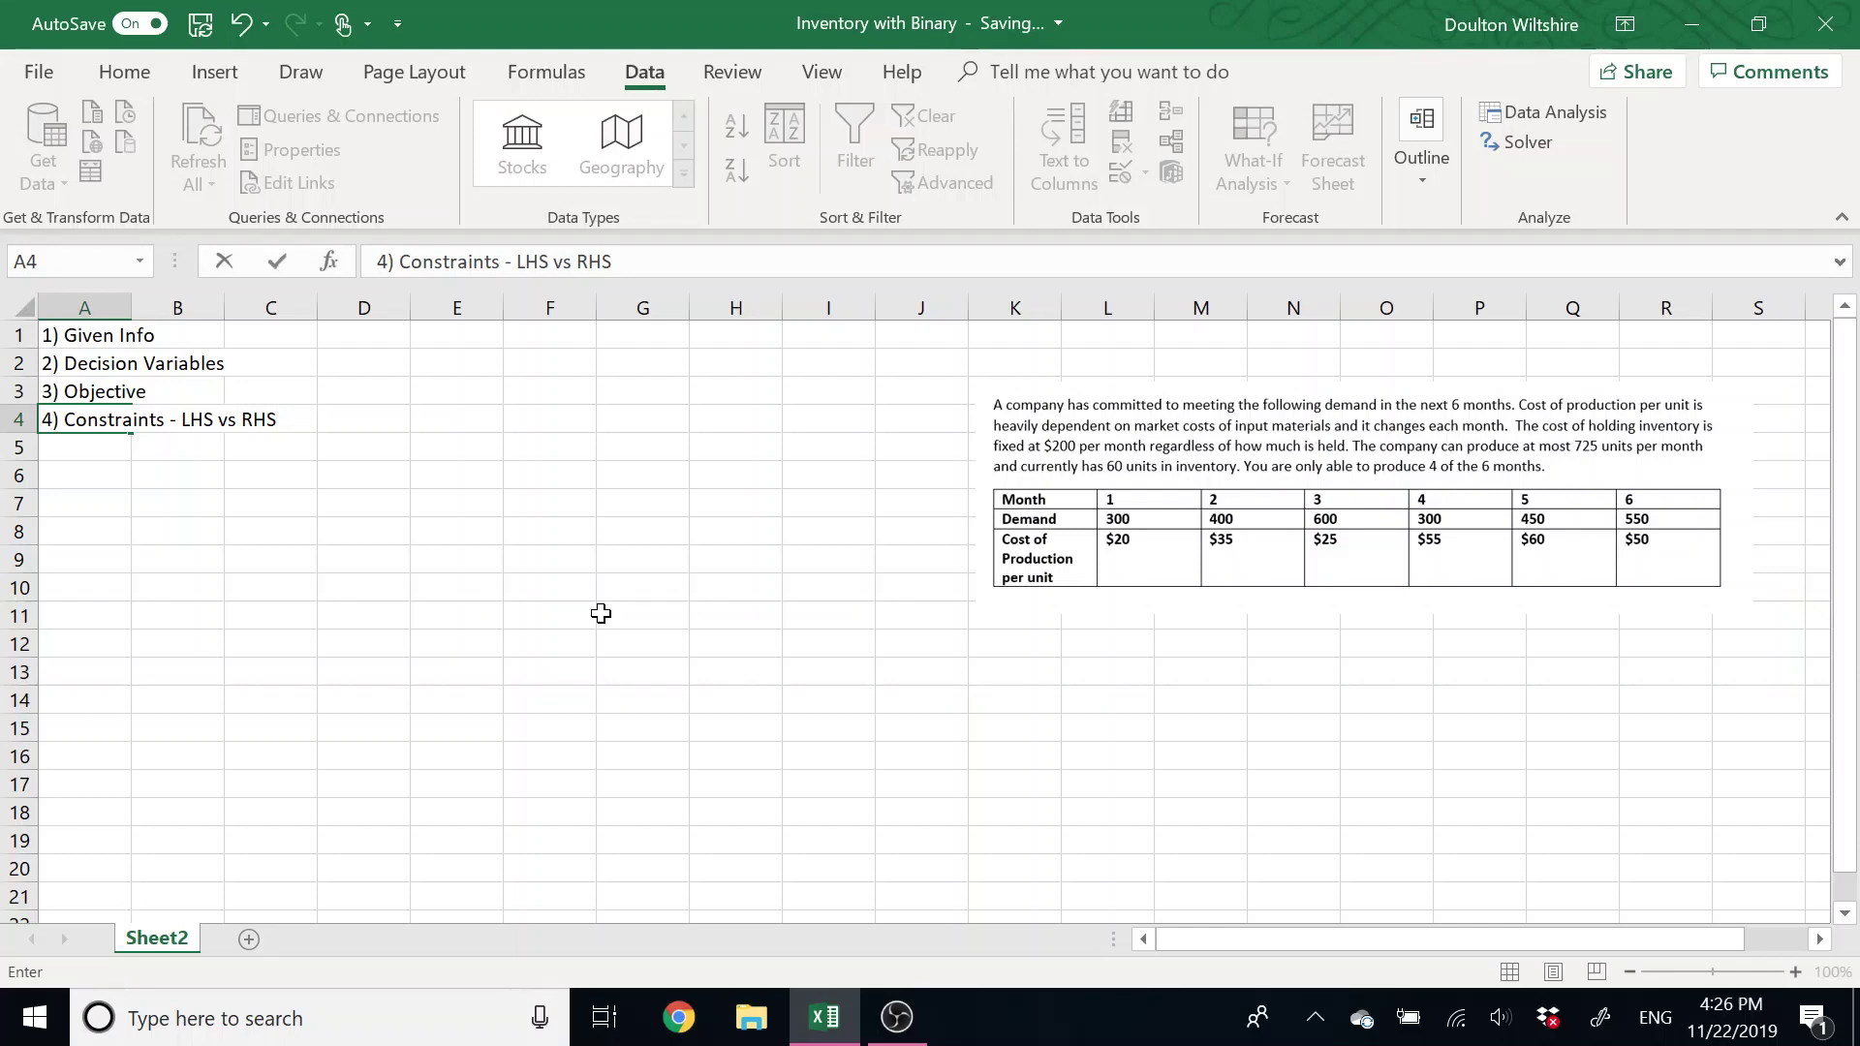
Add notes '**ending inv is NOT a variable' in D1 and '**ending inv >= 0 as a separate constraint' in D2.
click(350, 336)
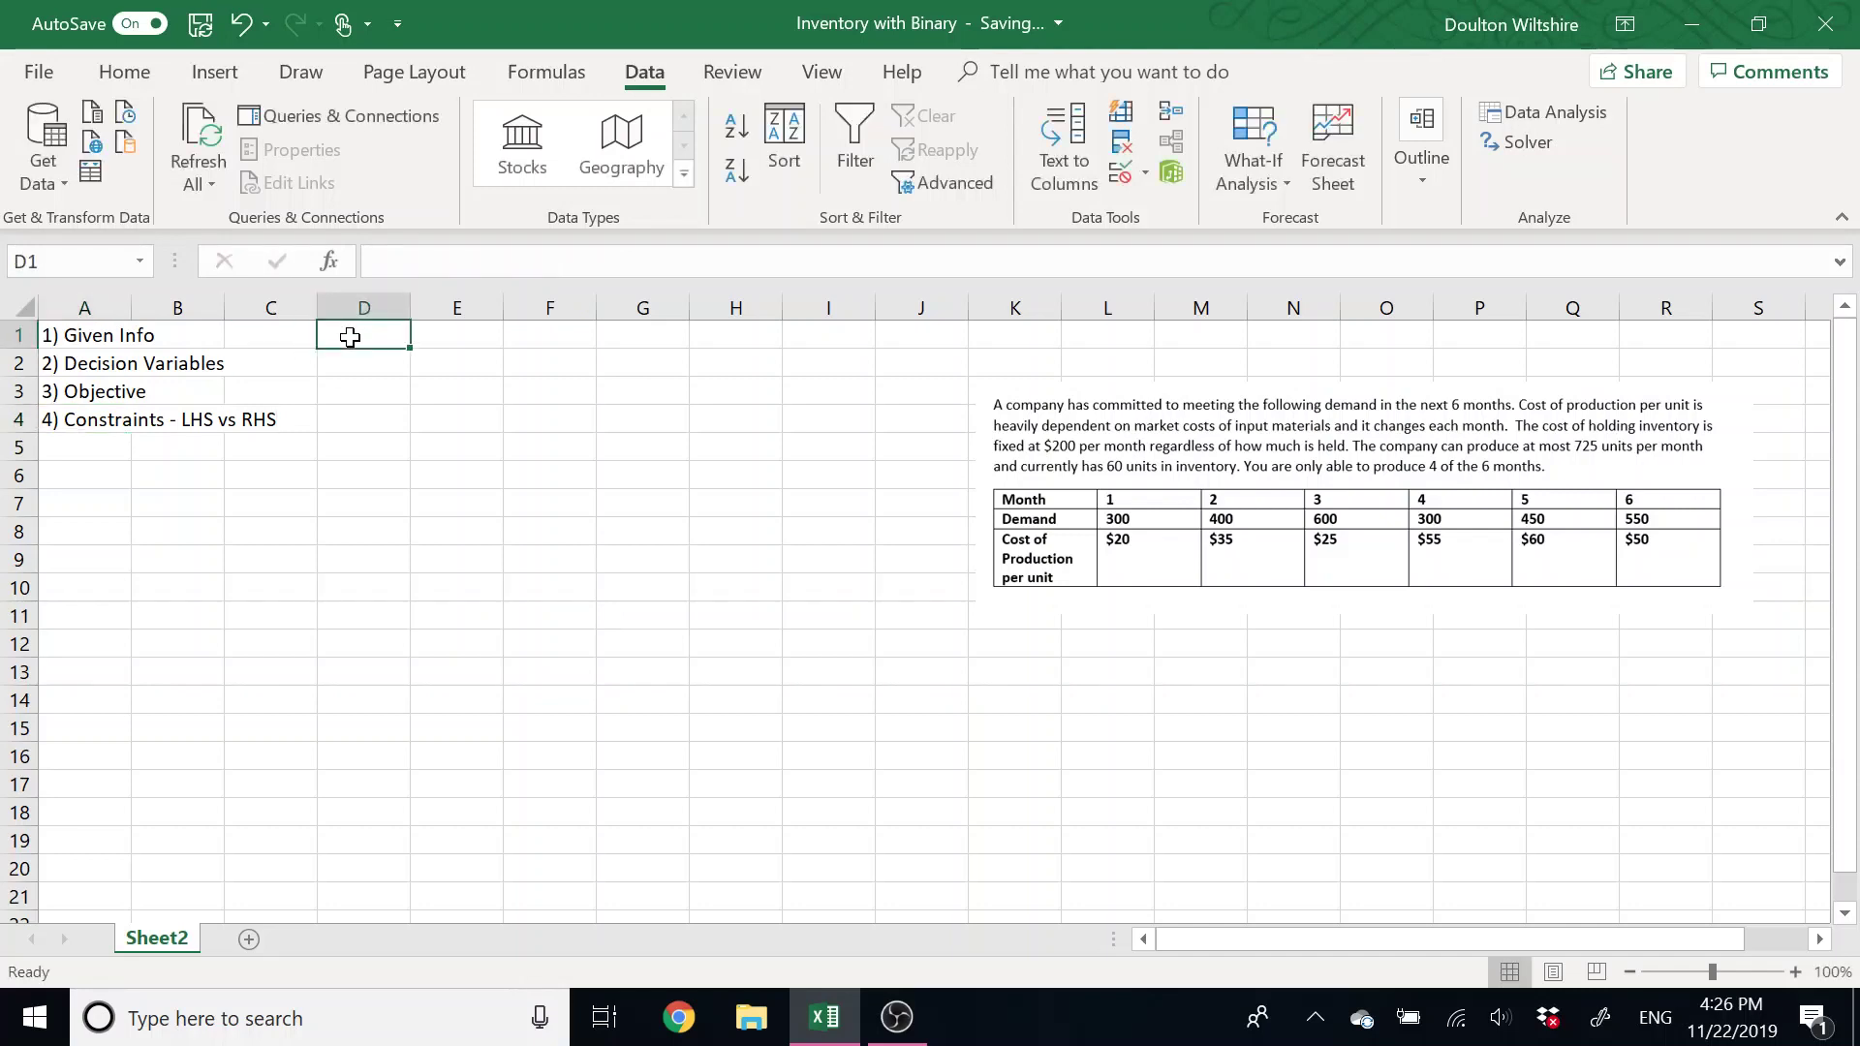
text(**)
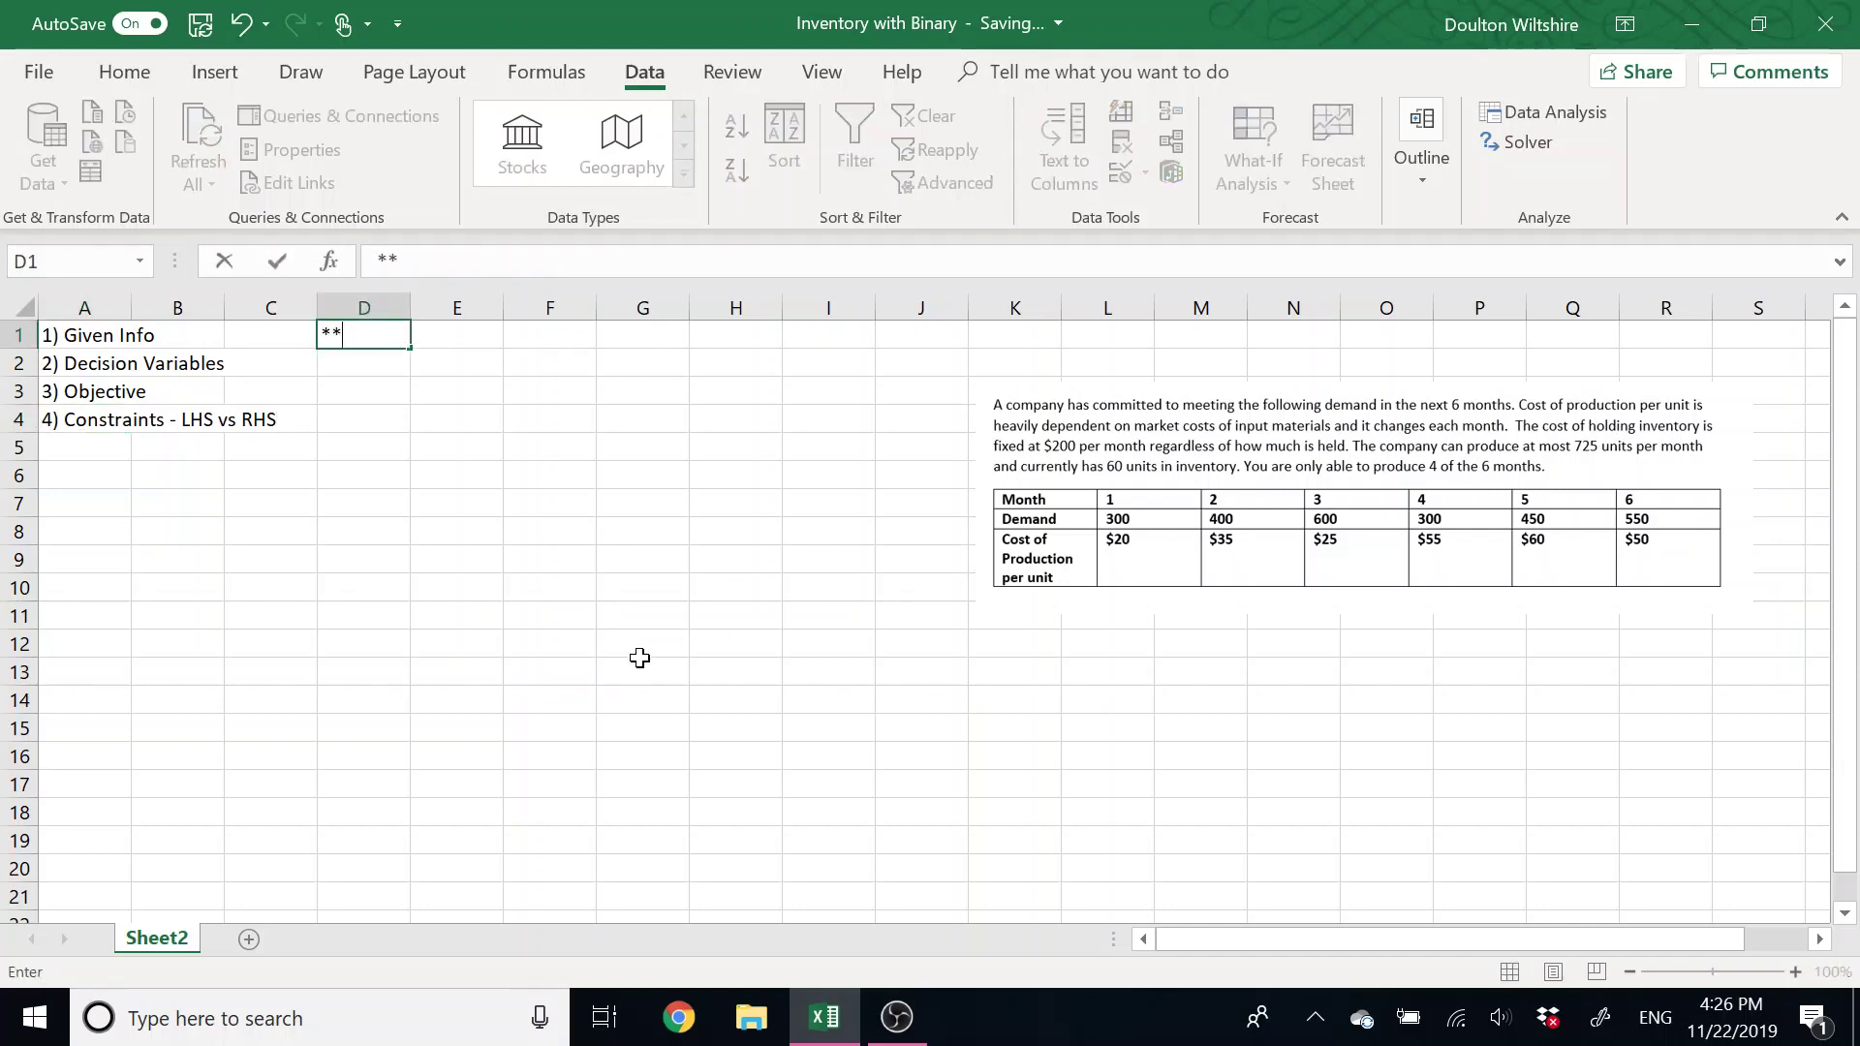
text(ending inv )
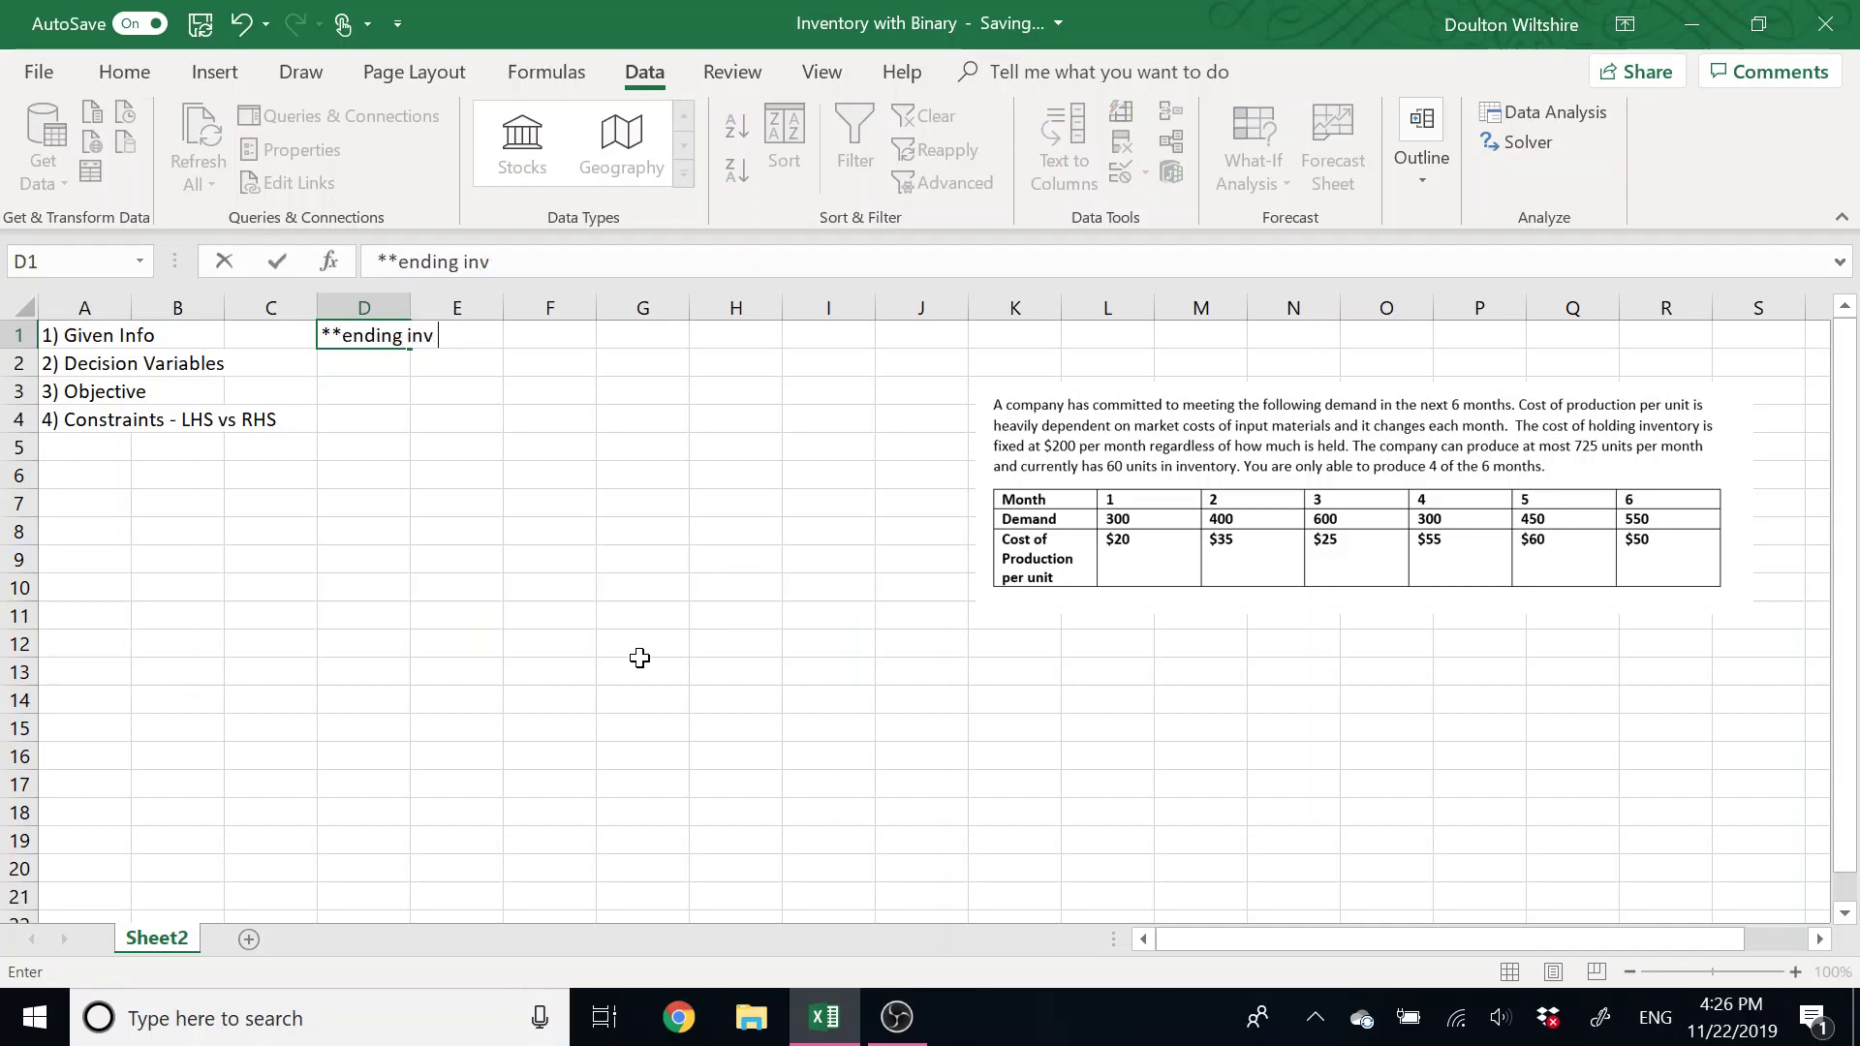
text(is NOT a v)
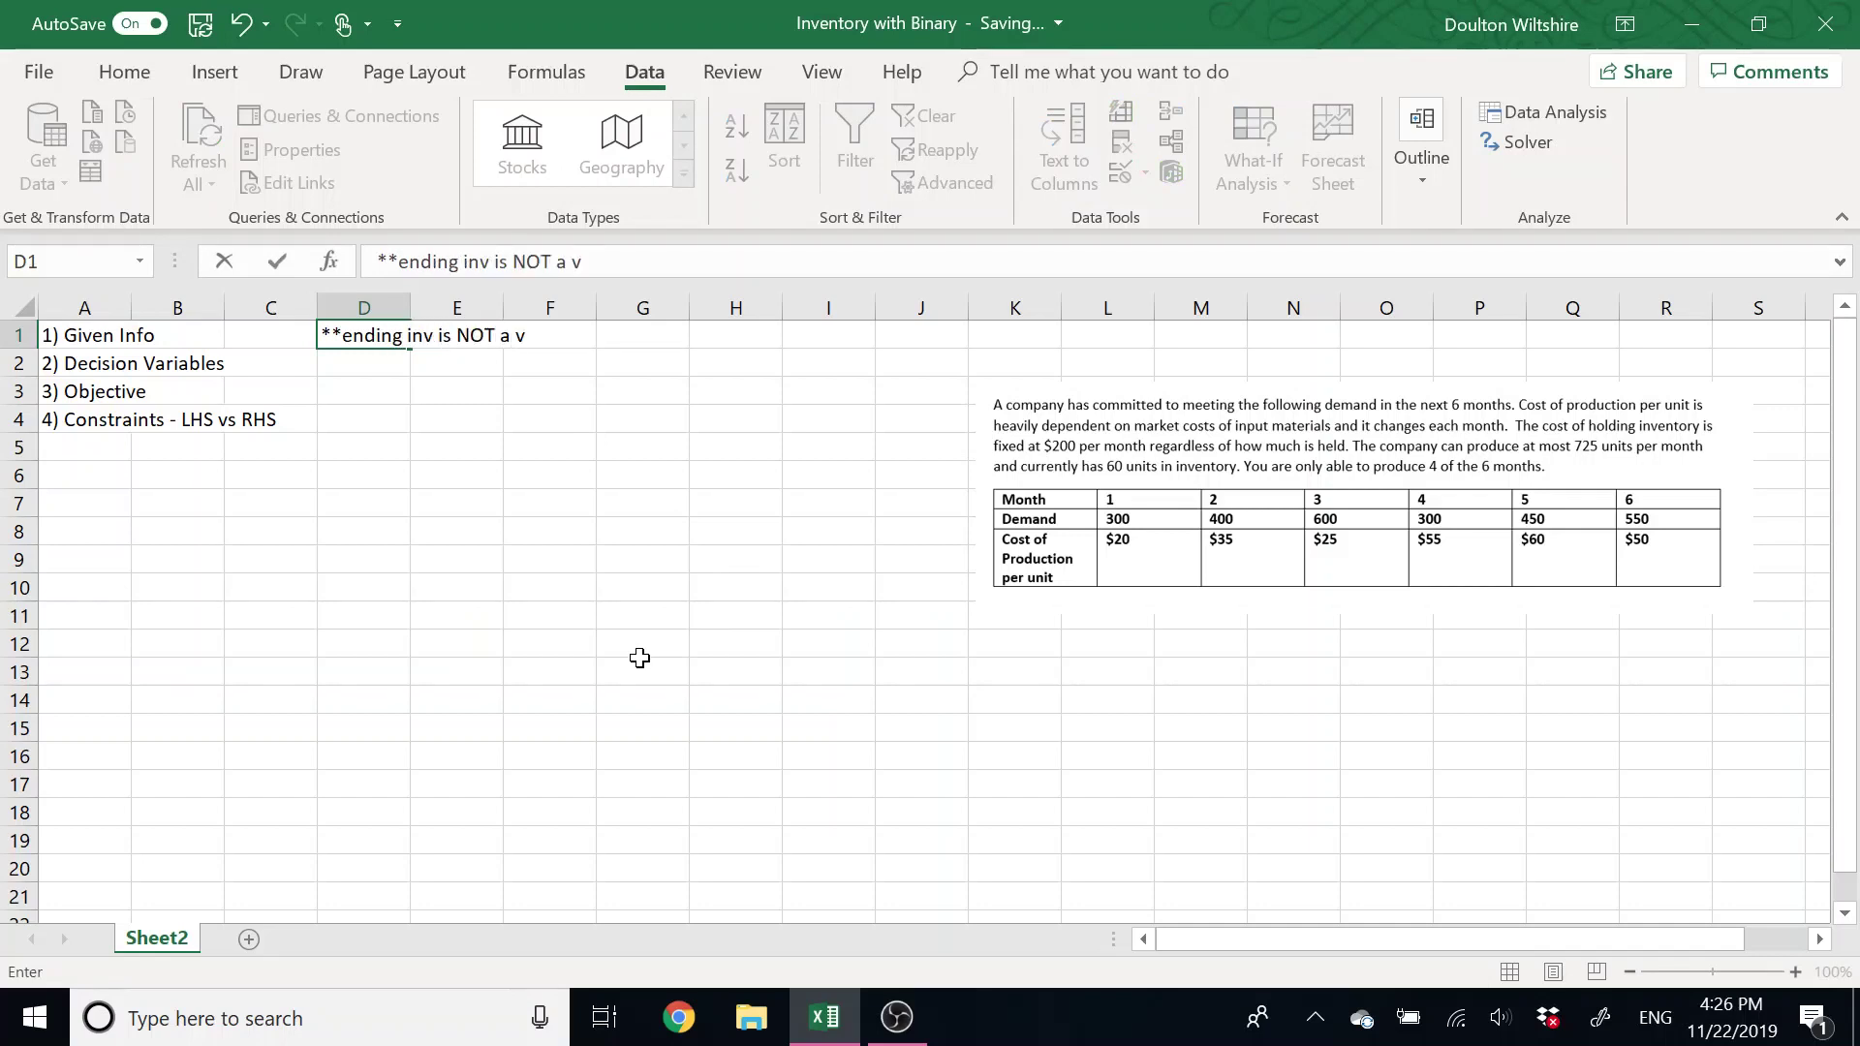
text(ariable)
key(Return)
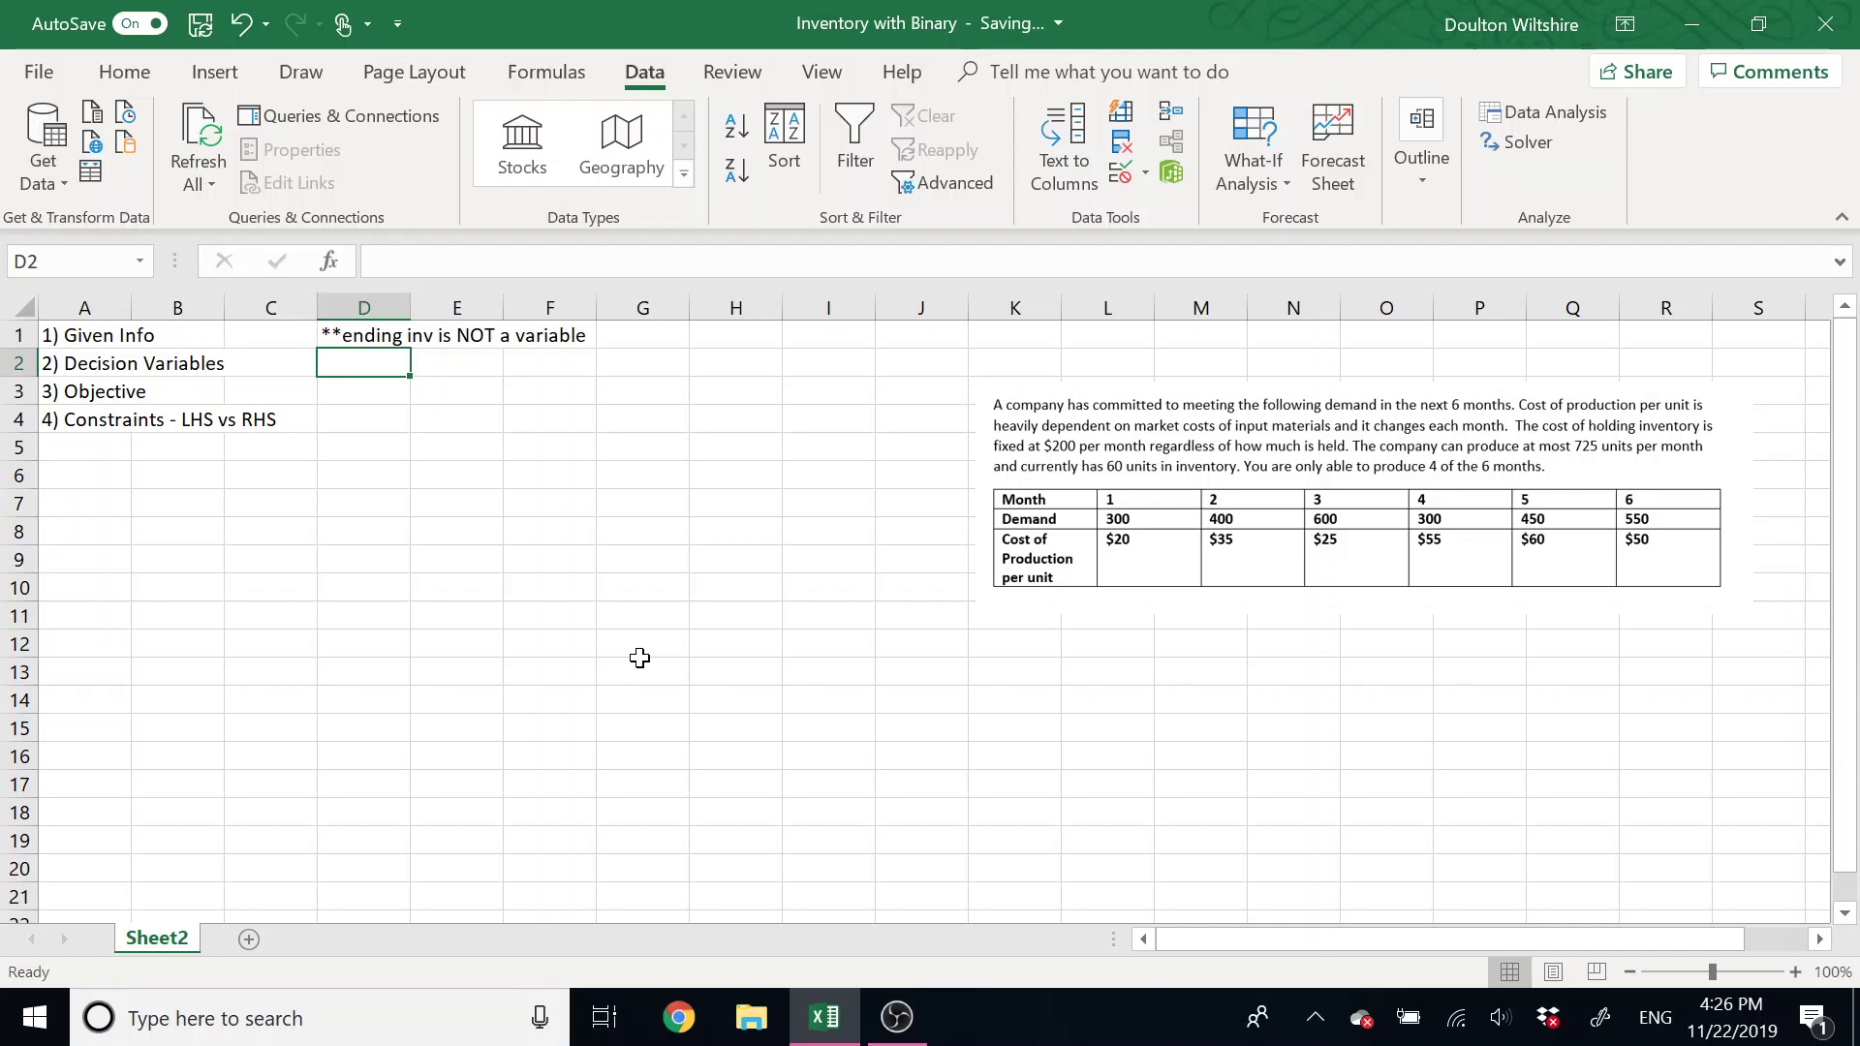
text(**ending)
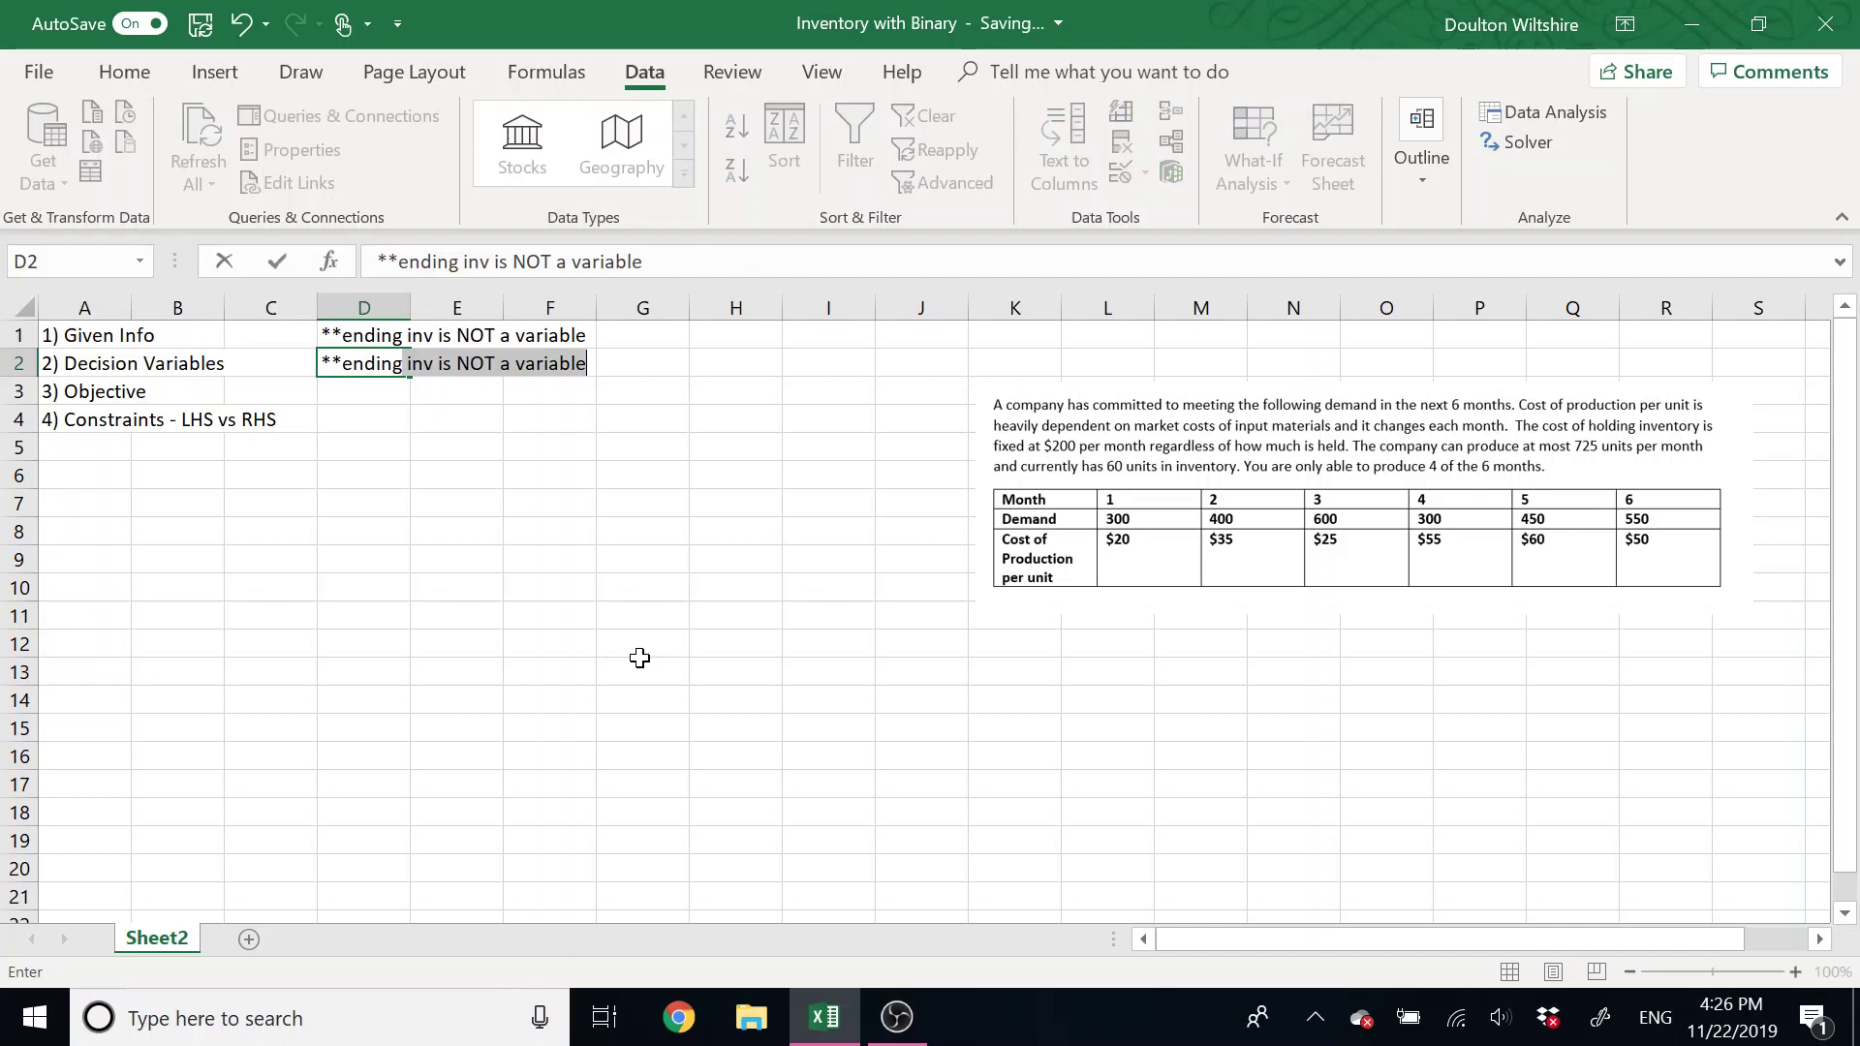
text( inv >= )
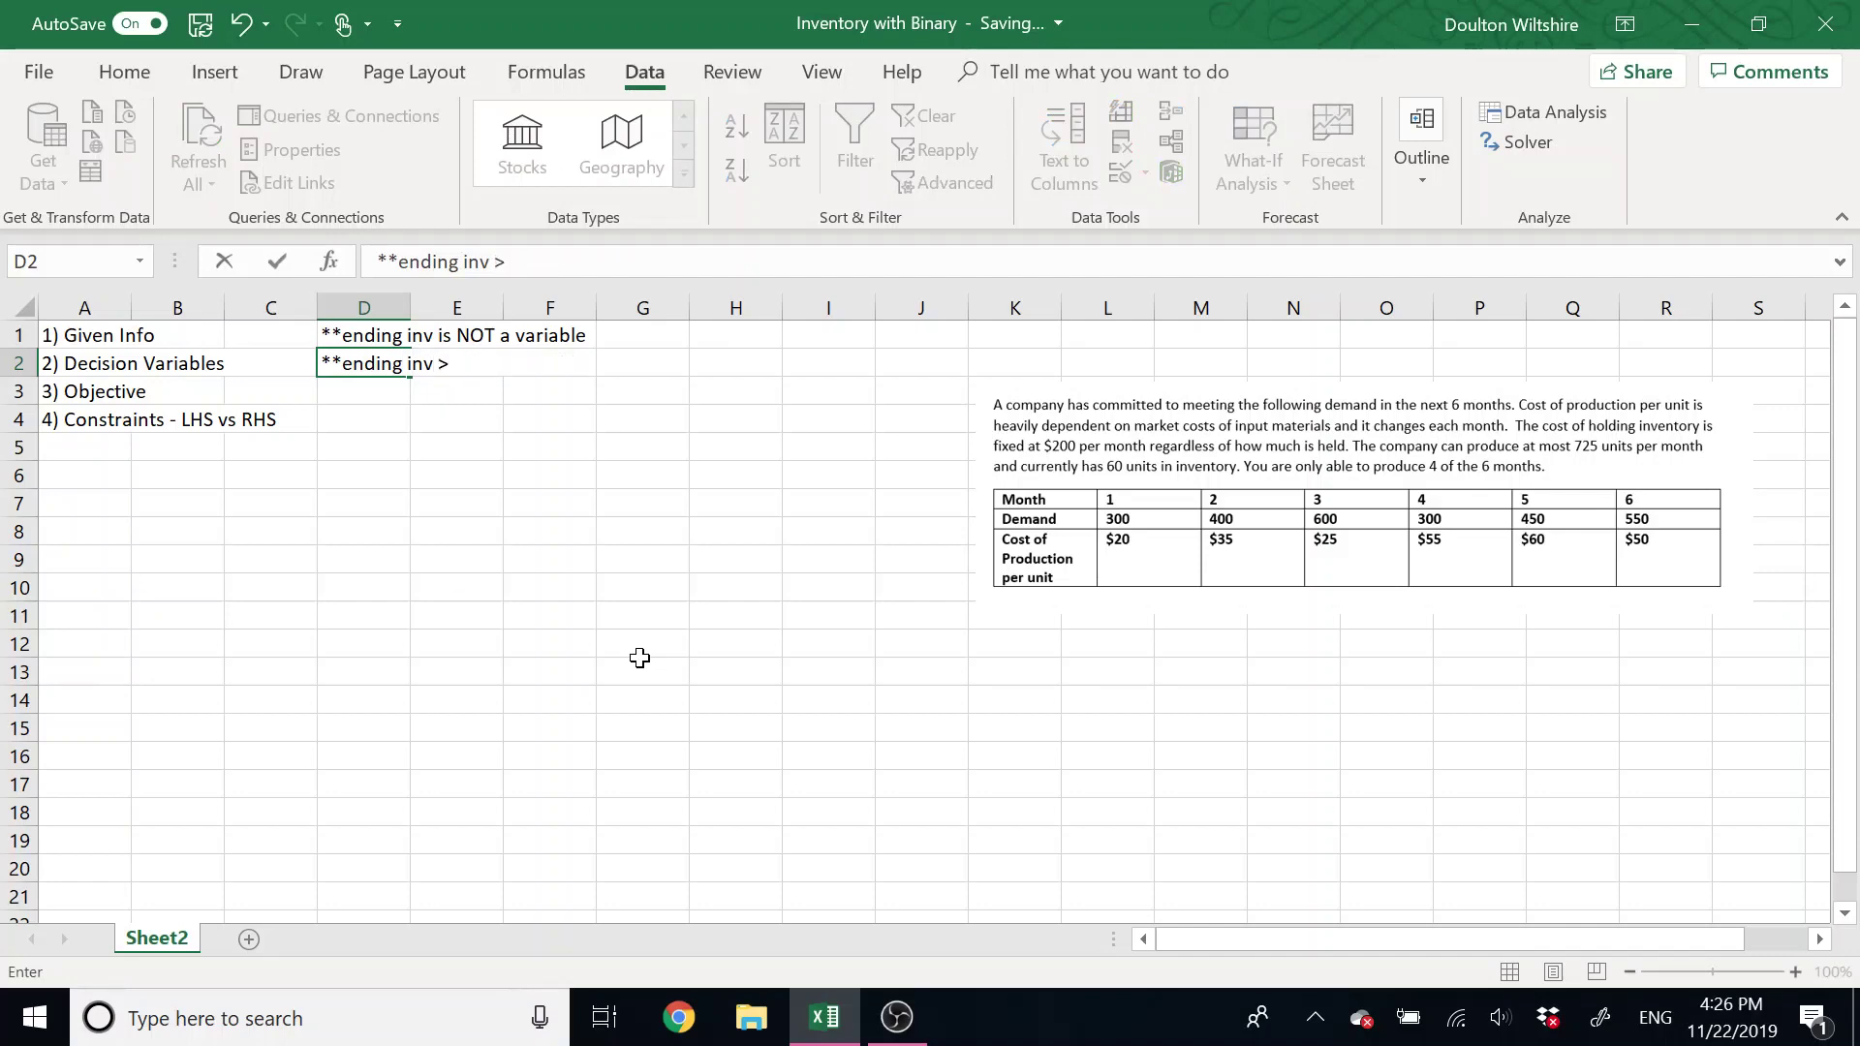
text(0 as a sep)
text(arate const)
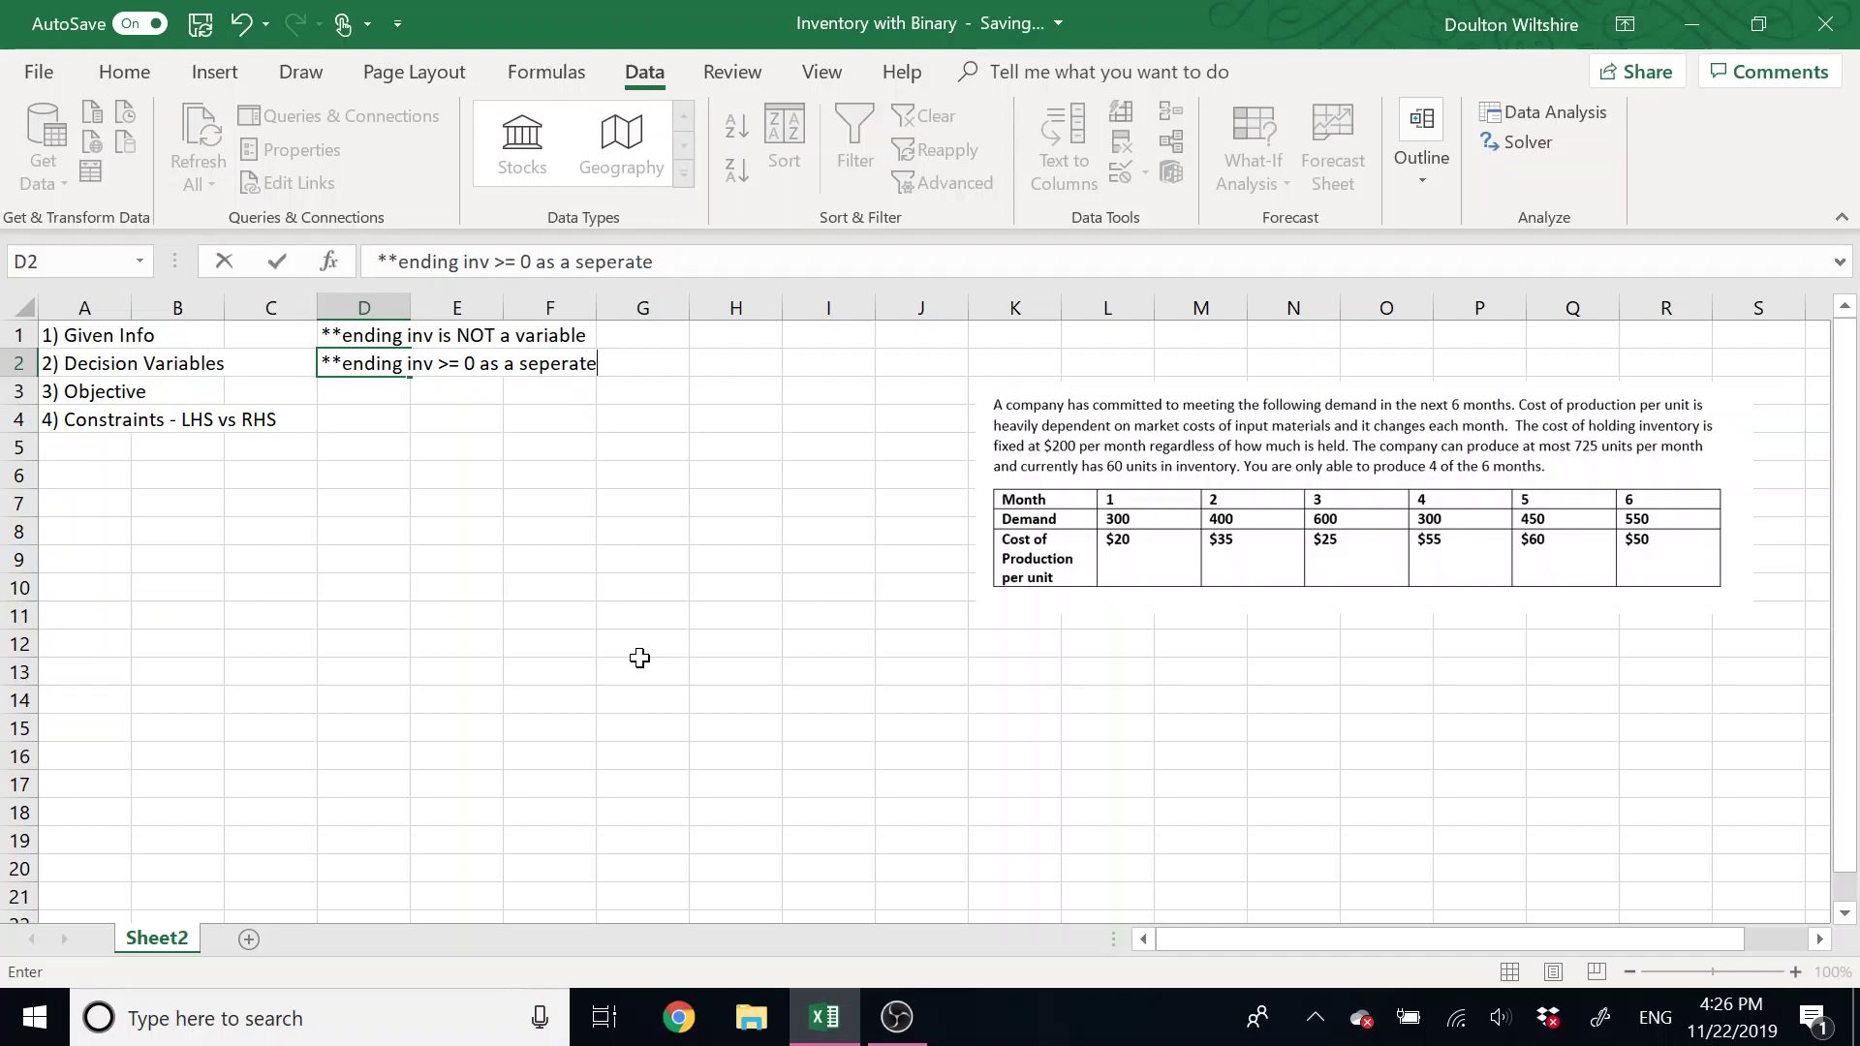
text(raint)
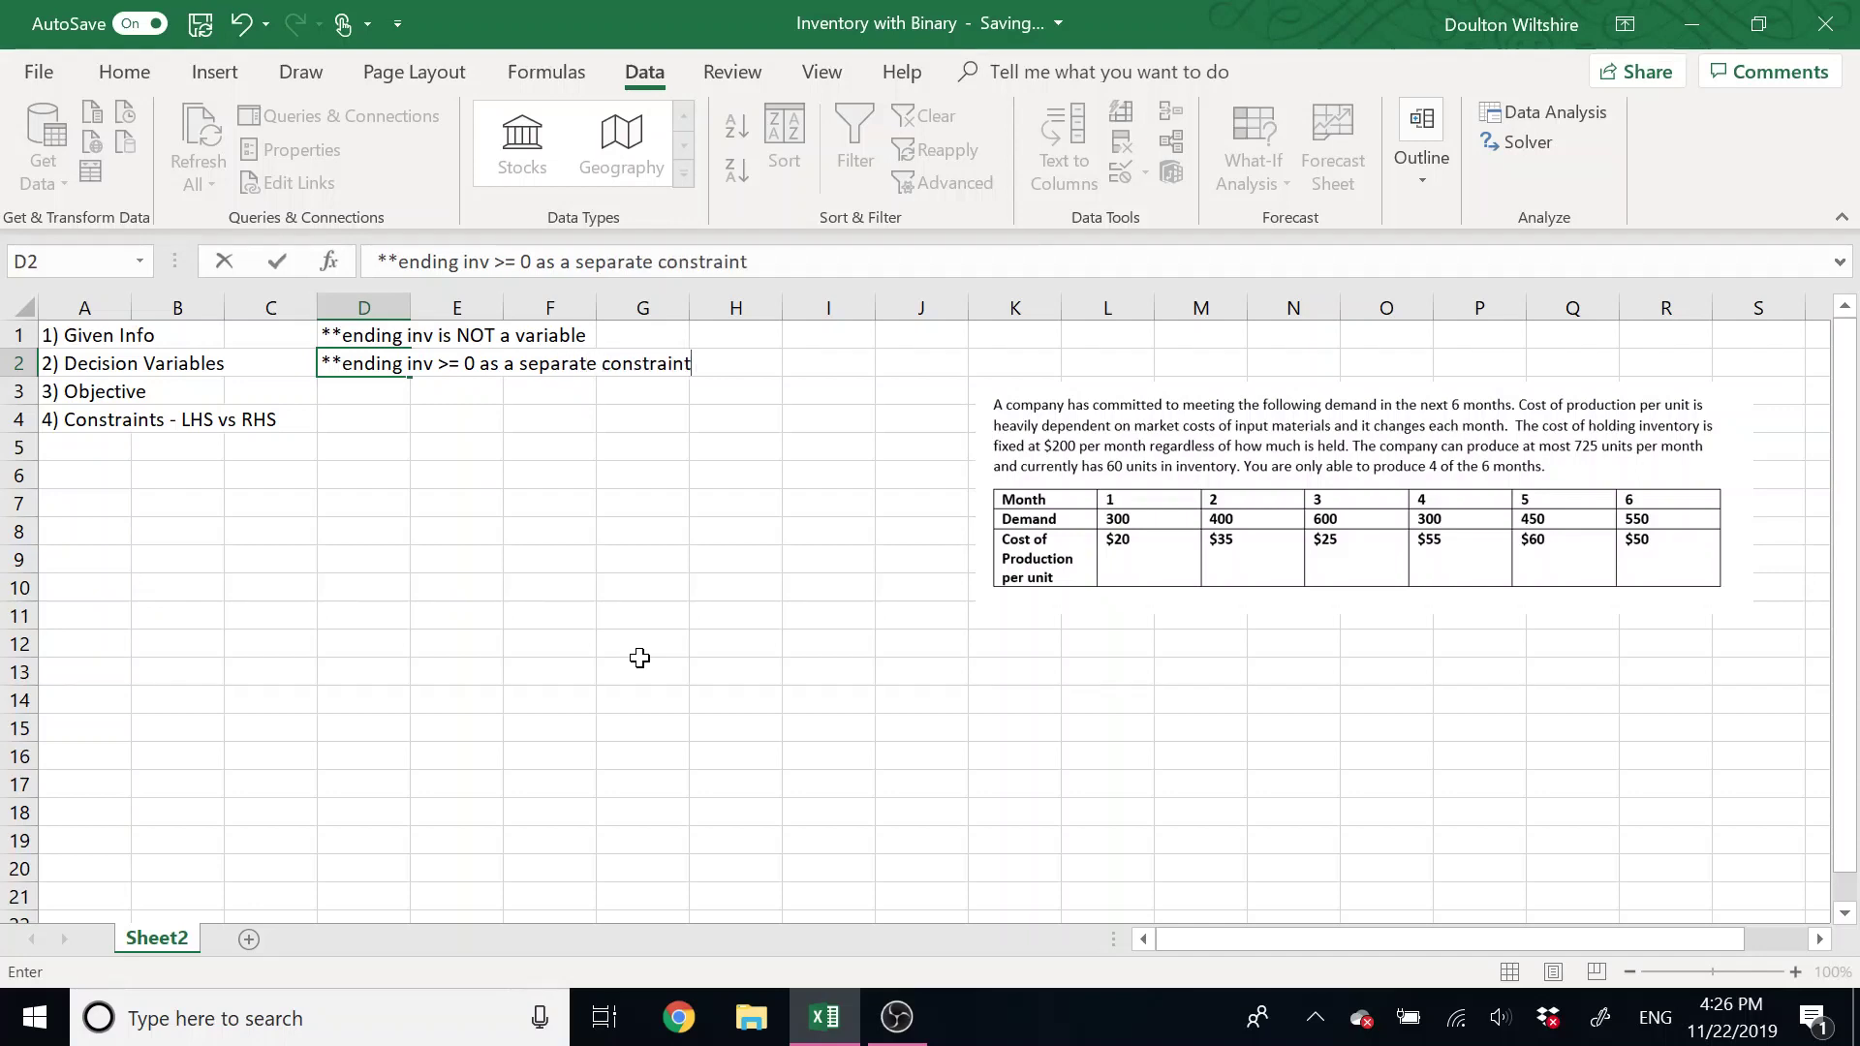
Label A7:A12 Month 1 through Month 6, filling the series down.
click(471, 695)
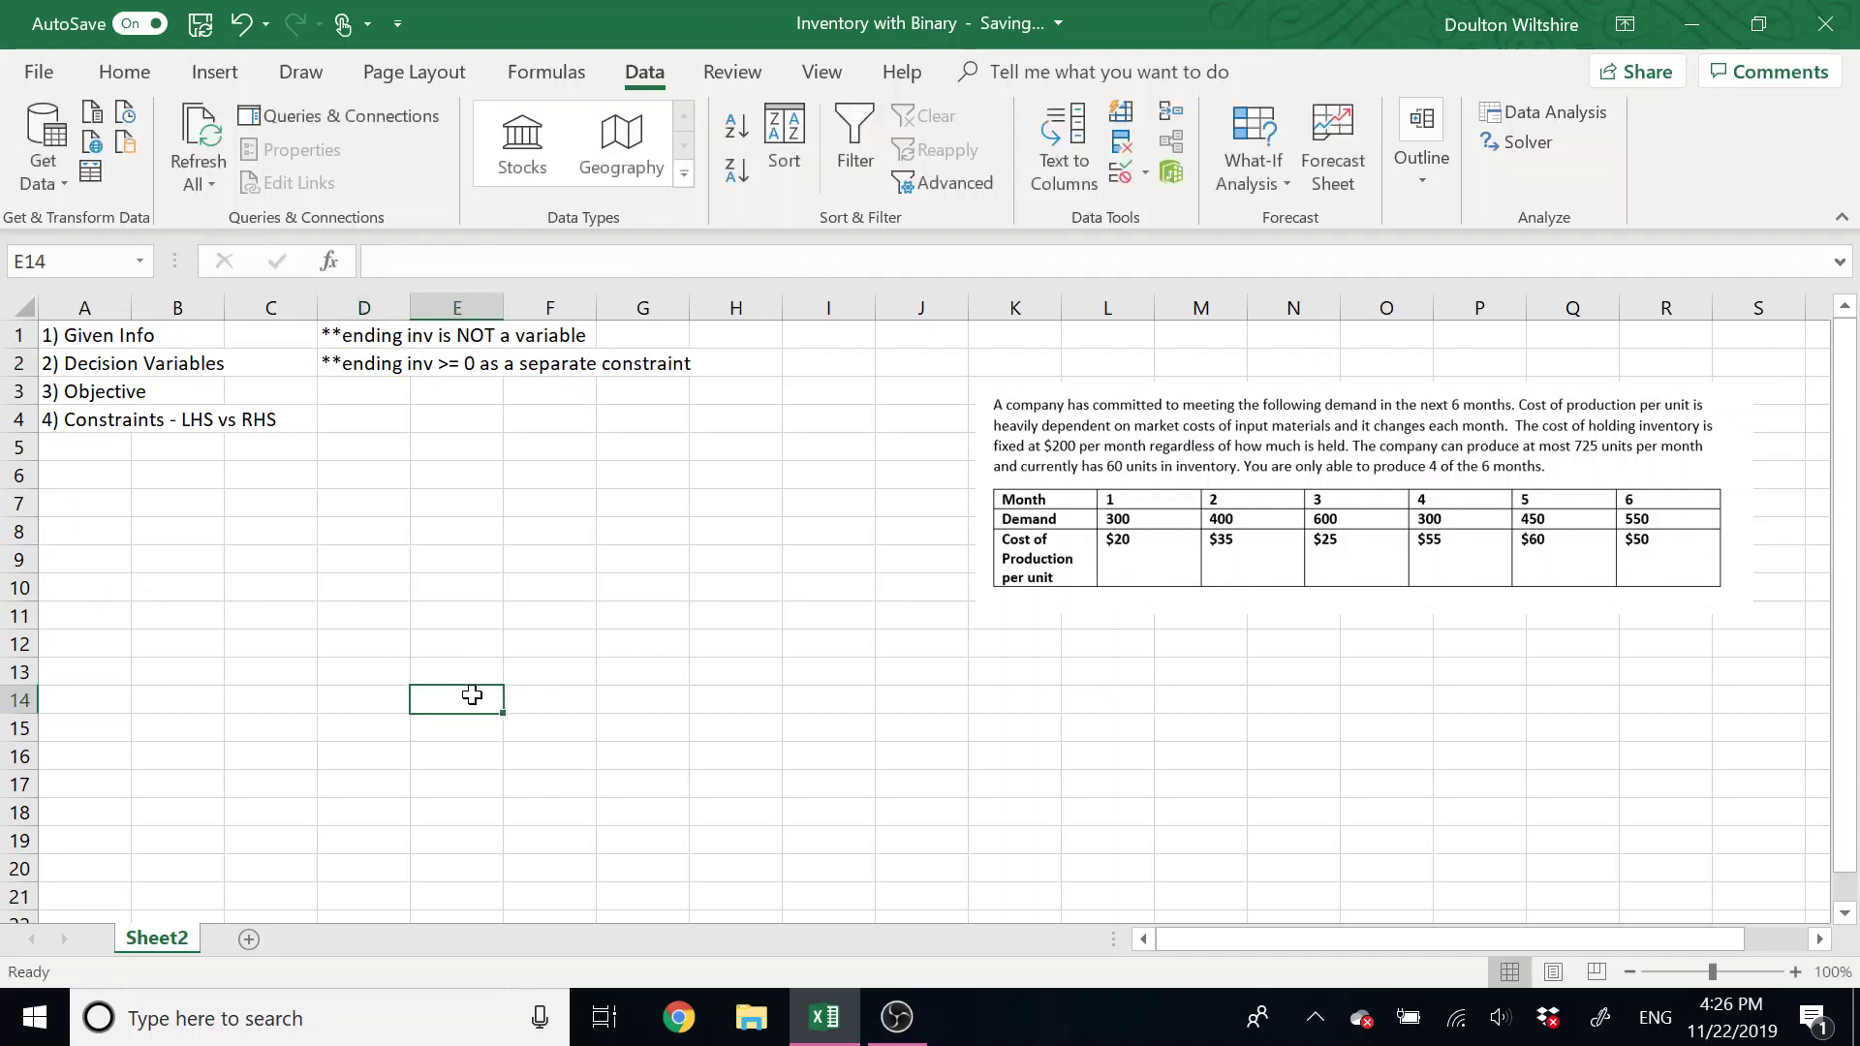
click(98, 510)
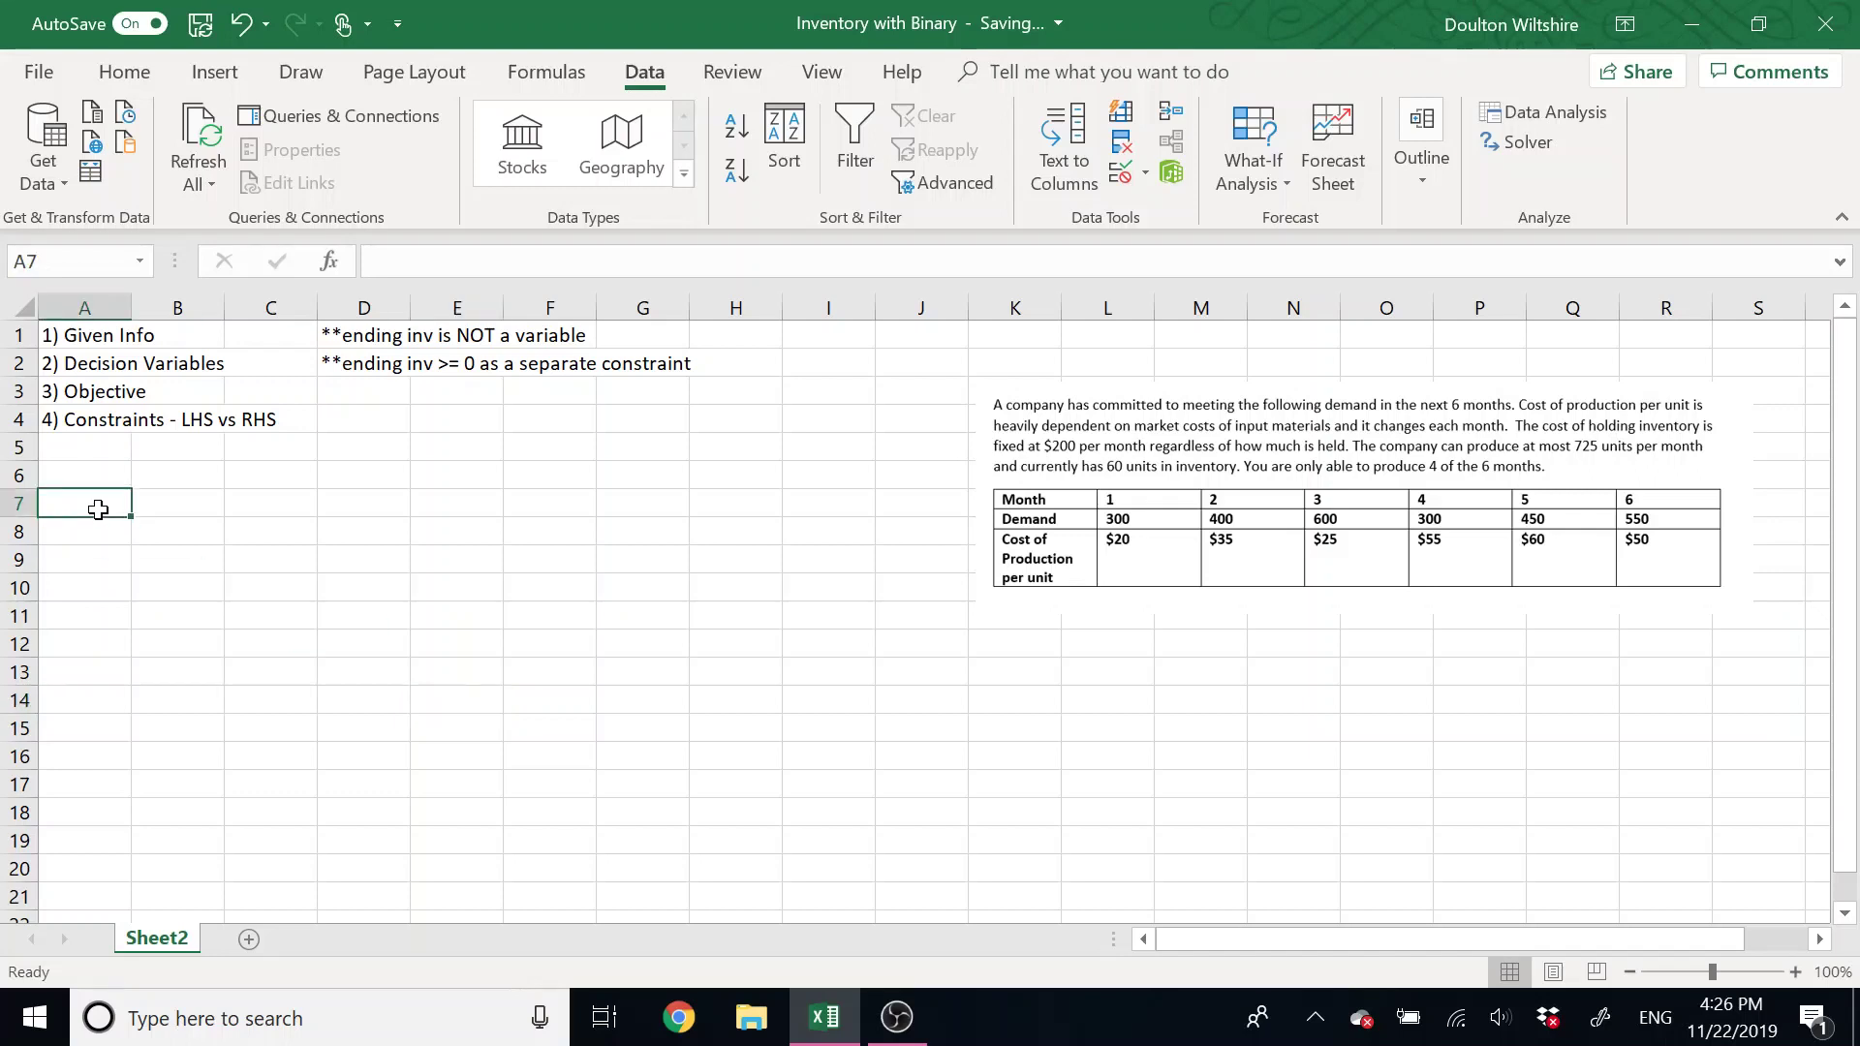
text(Month)
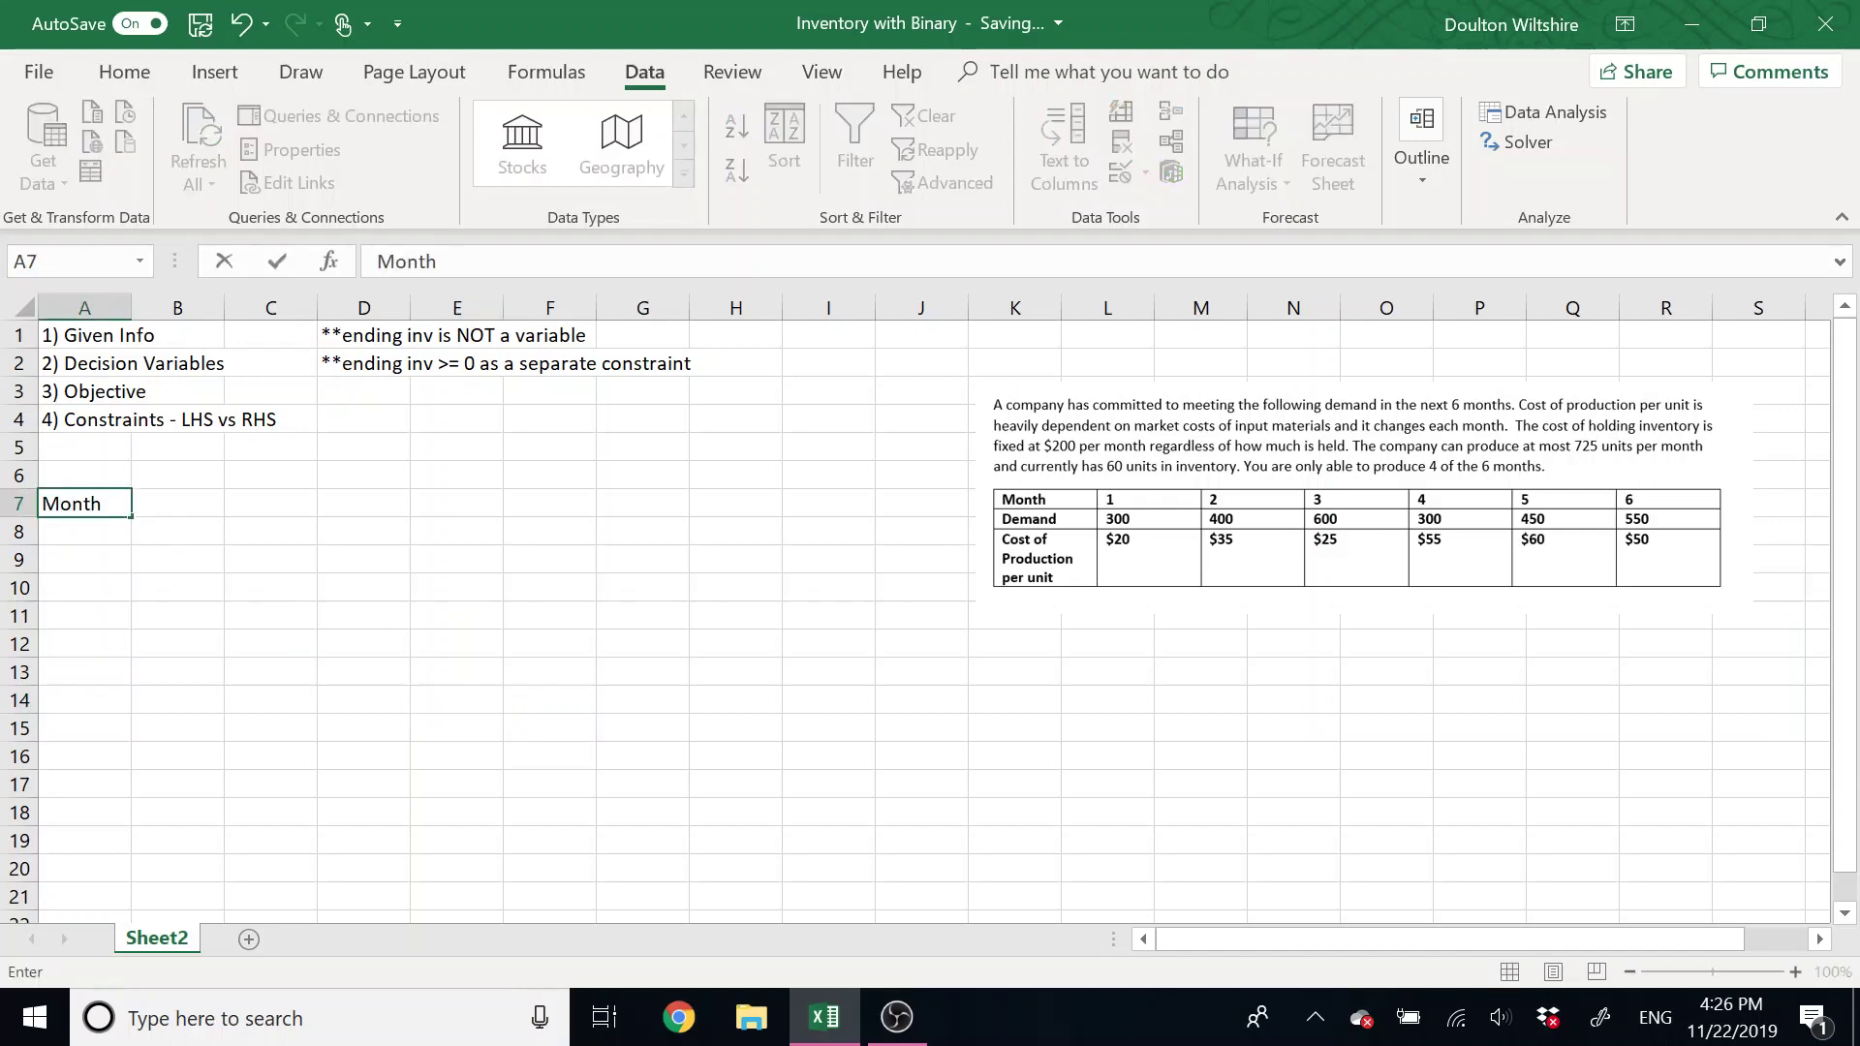
text( 1)
key(Return)
text(Month 2)
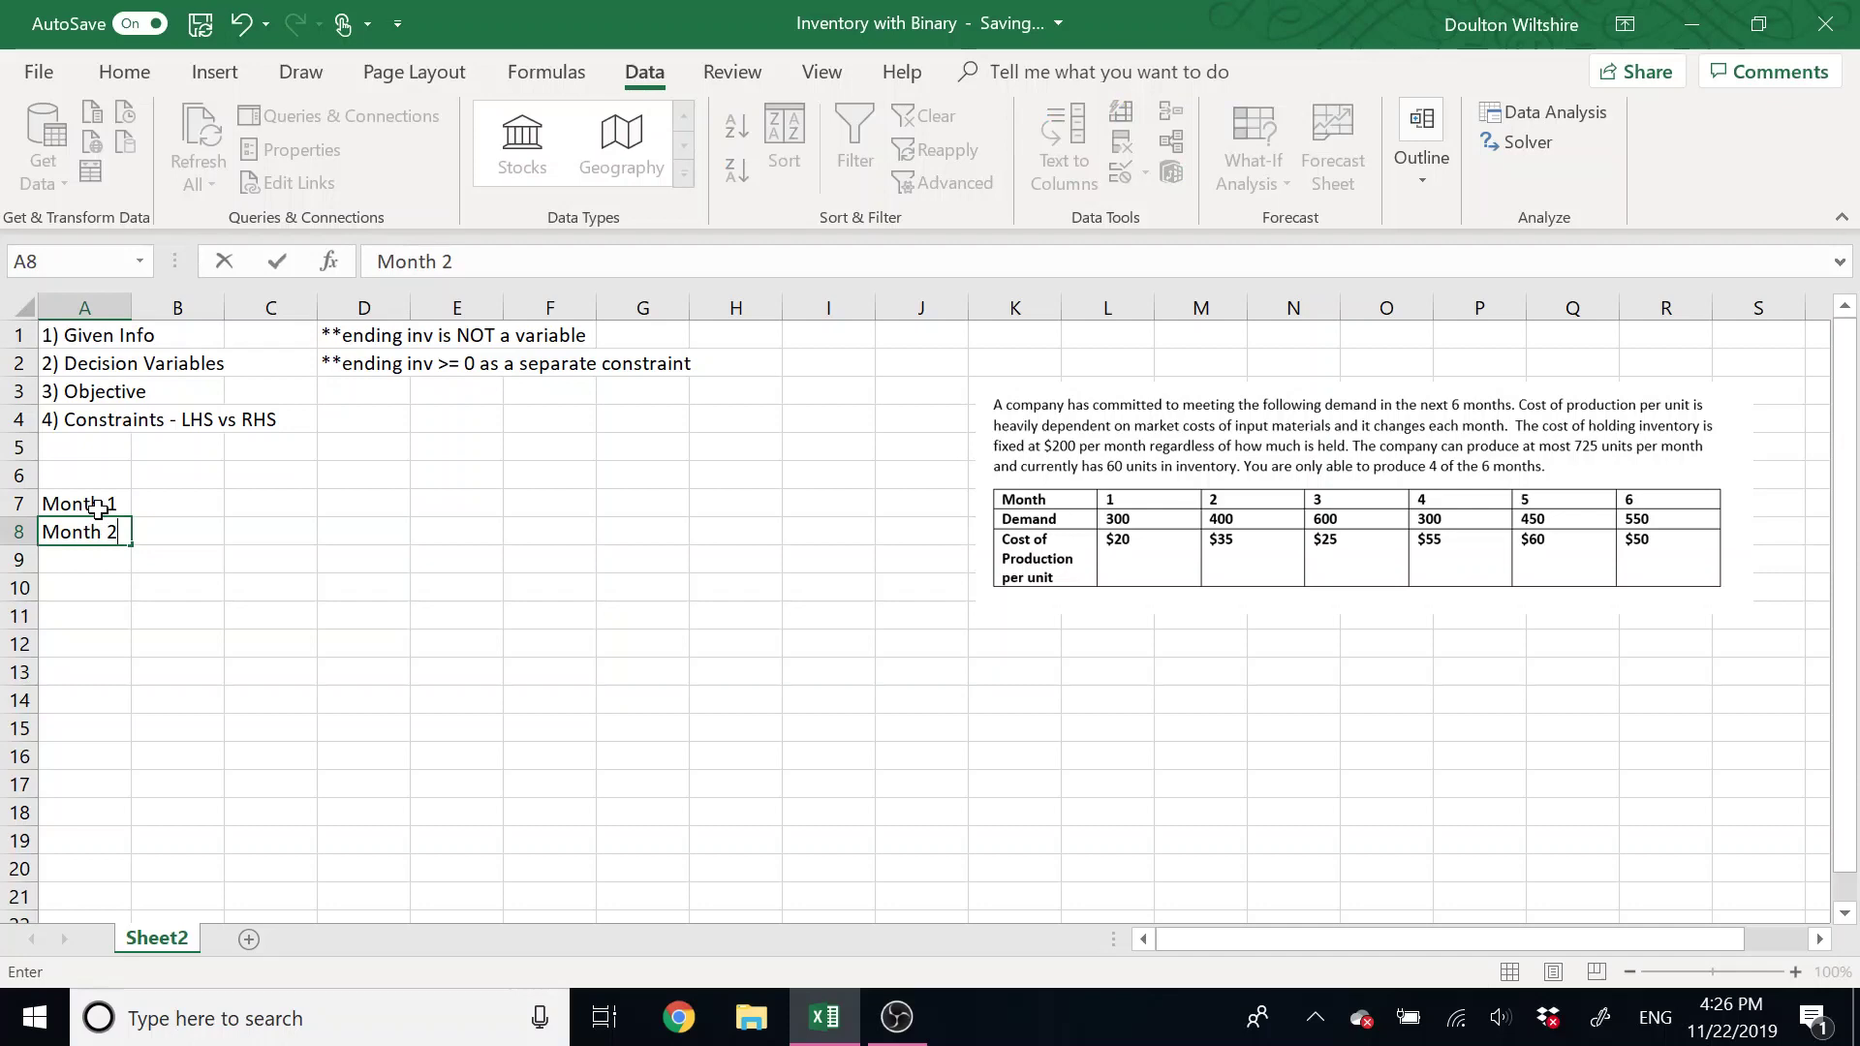
drag(98, 509, 117, 654)
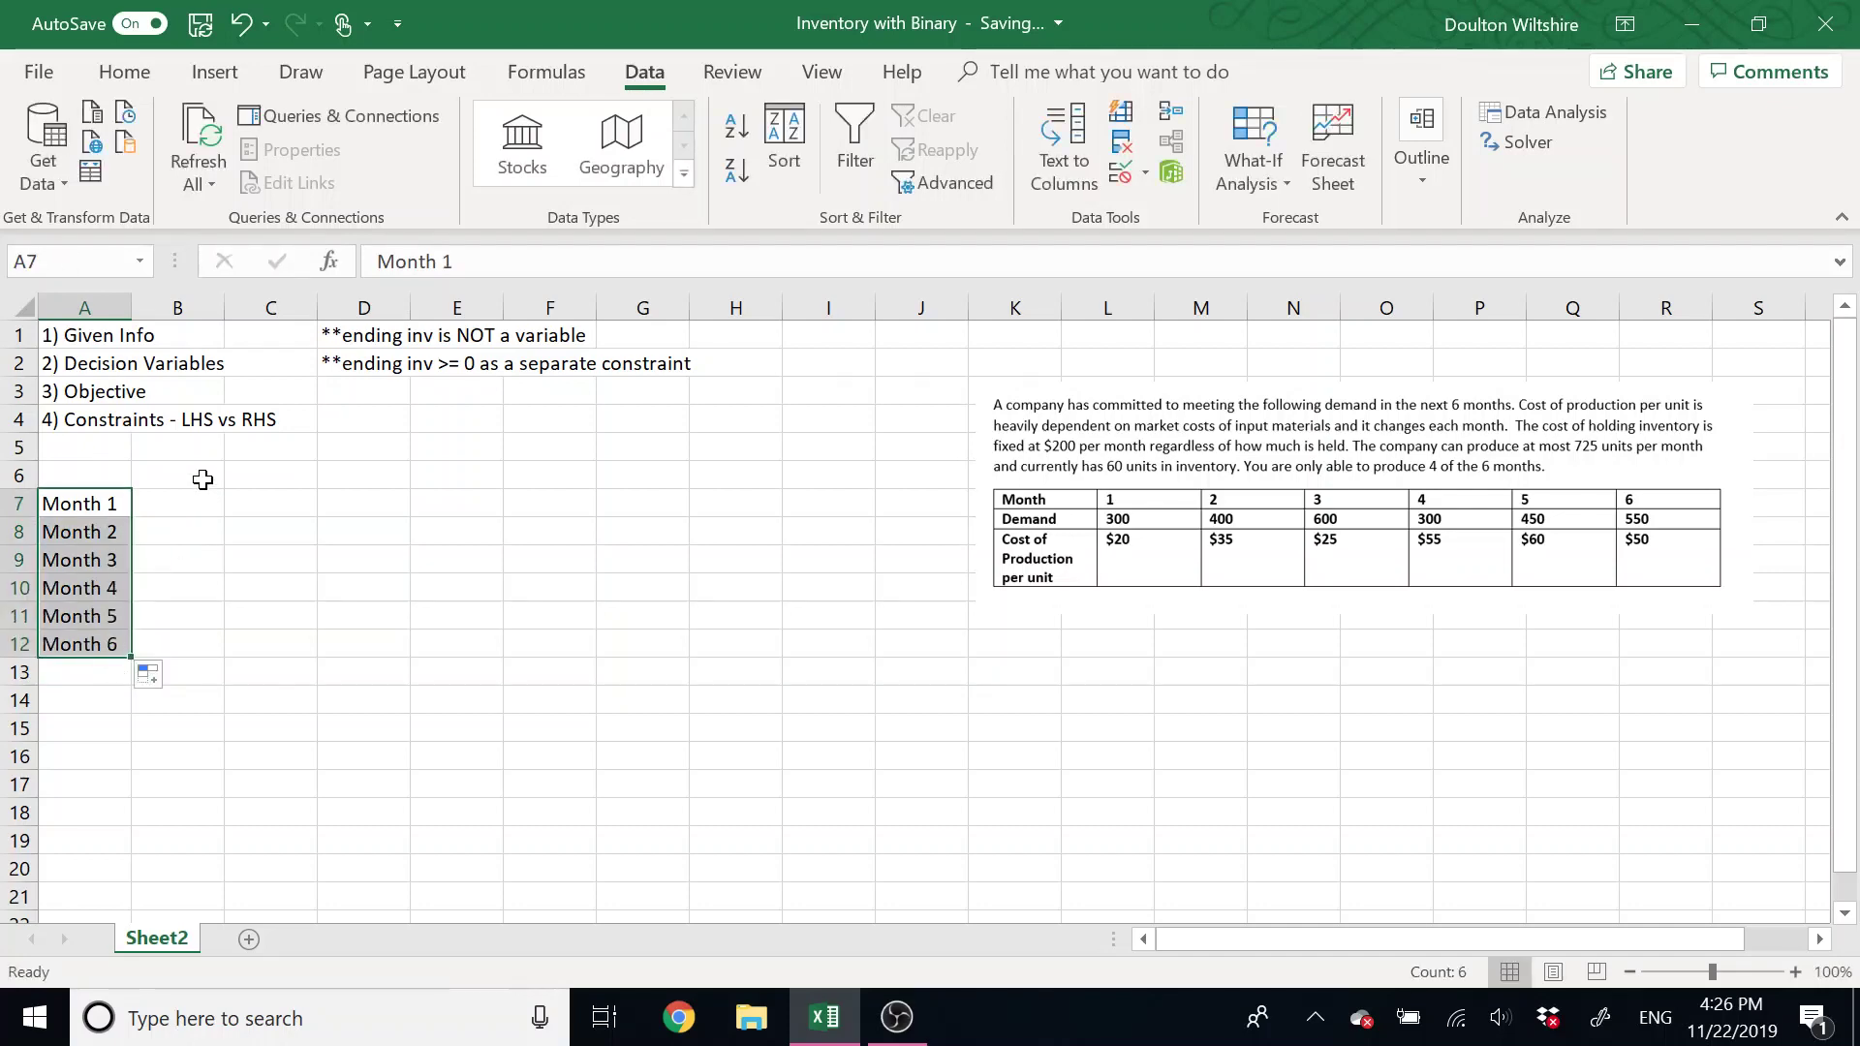
Add a Demand header in B6 with demands 300, 400, 600, 300, 450, 550.
click(203, 479)
text(Dema)
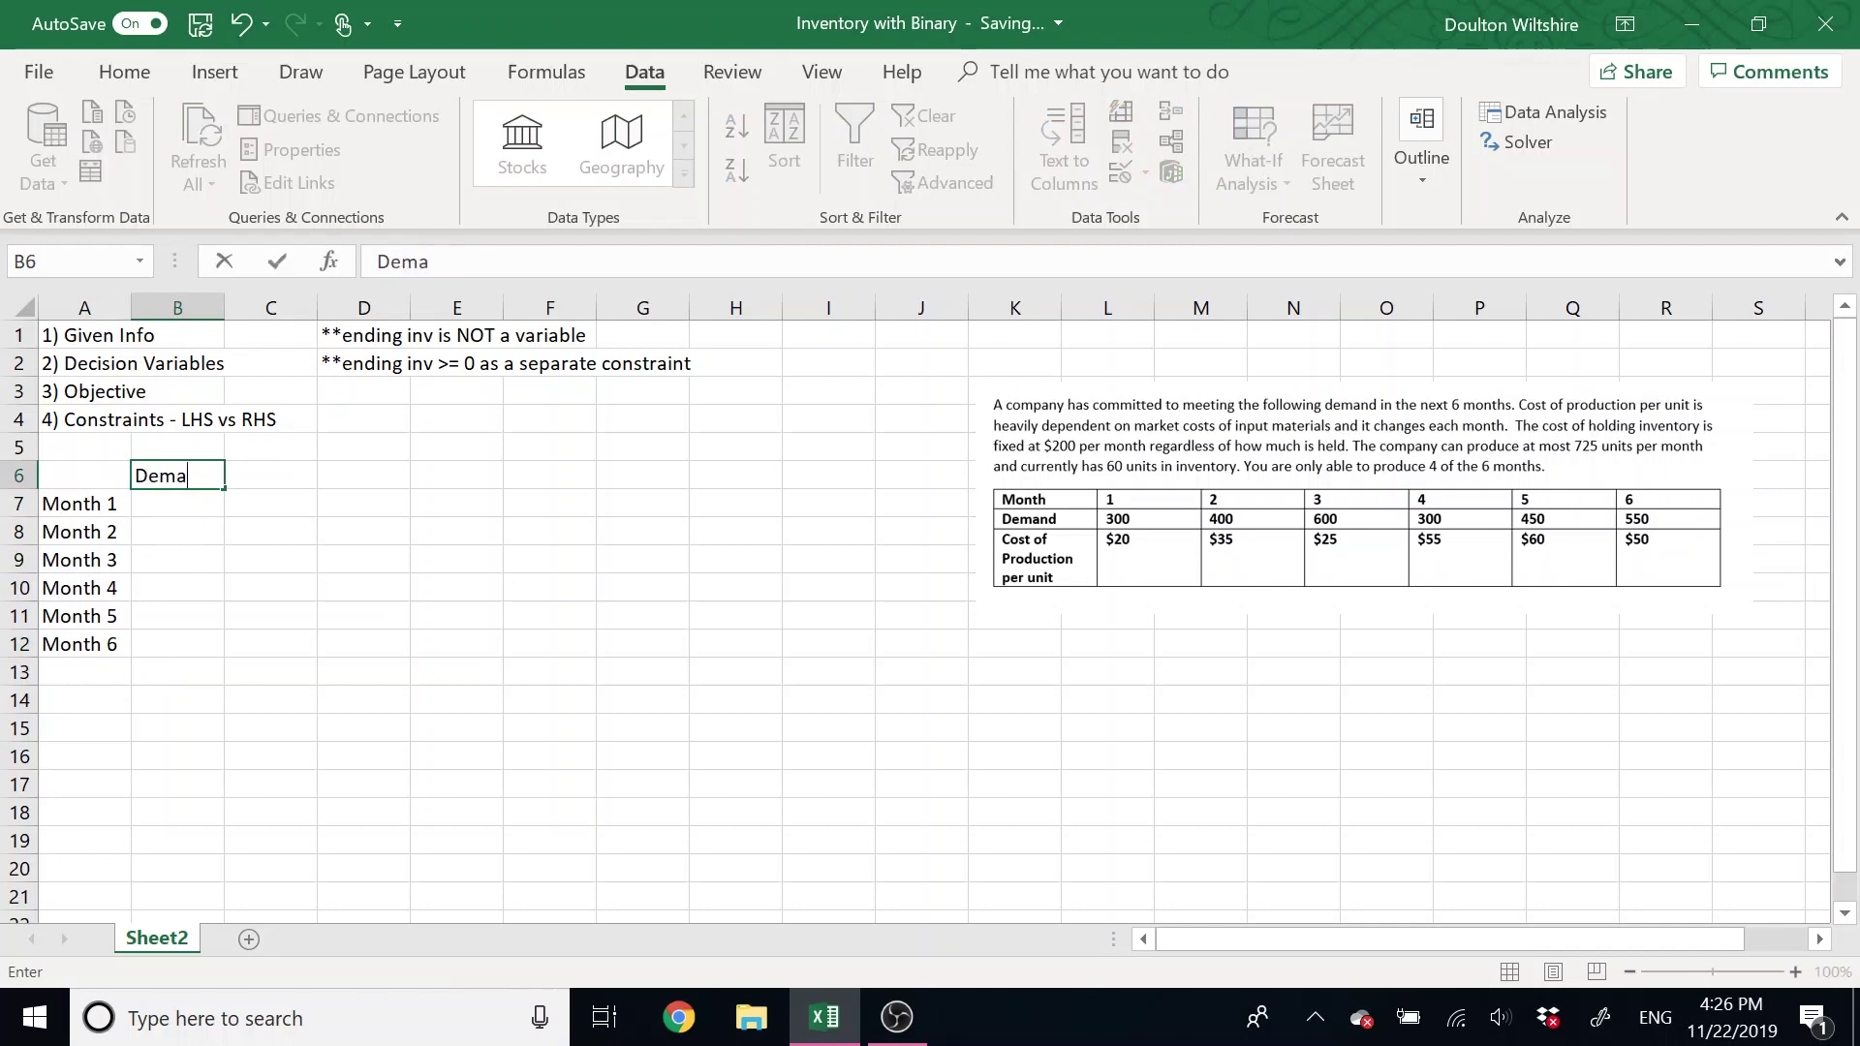
text(nd)
click(184, 501)
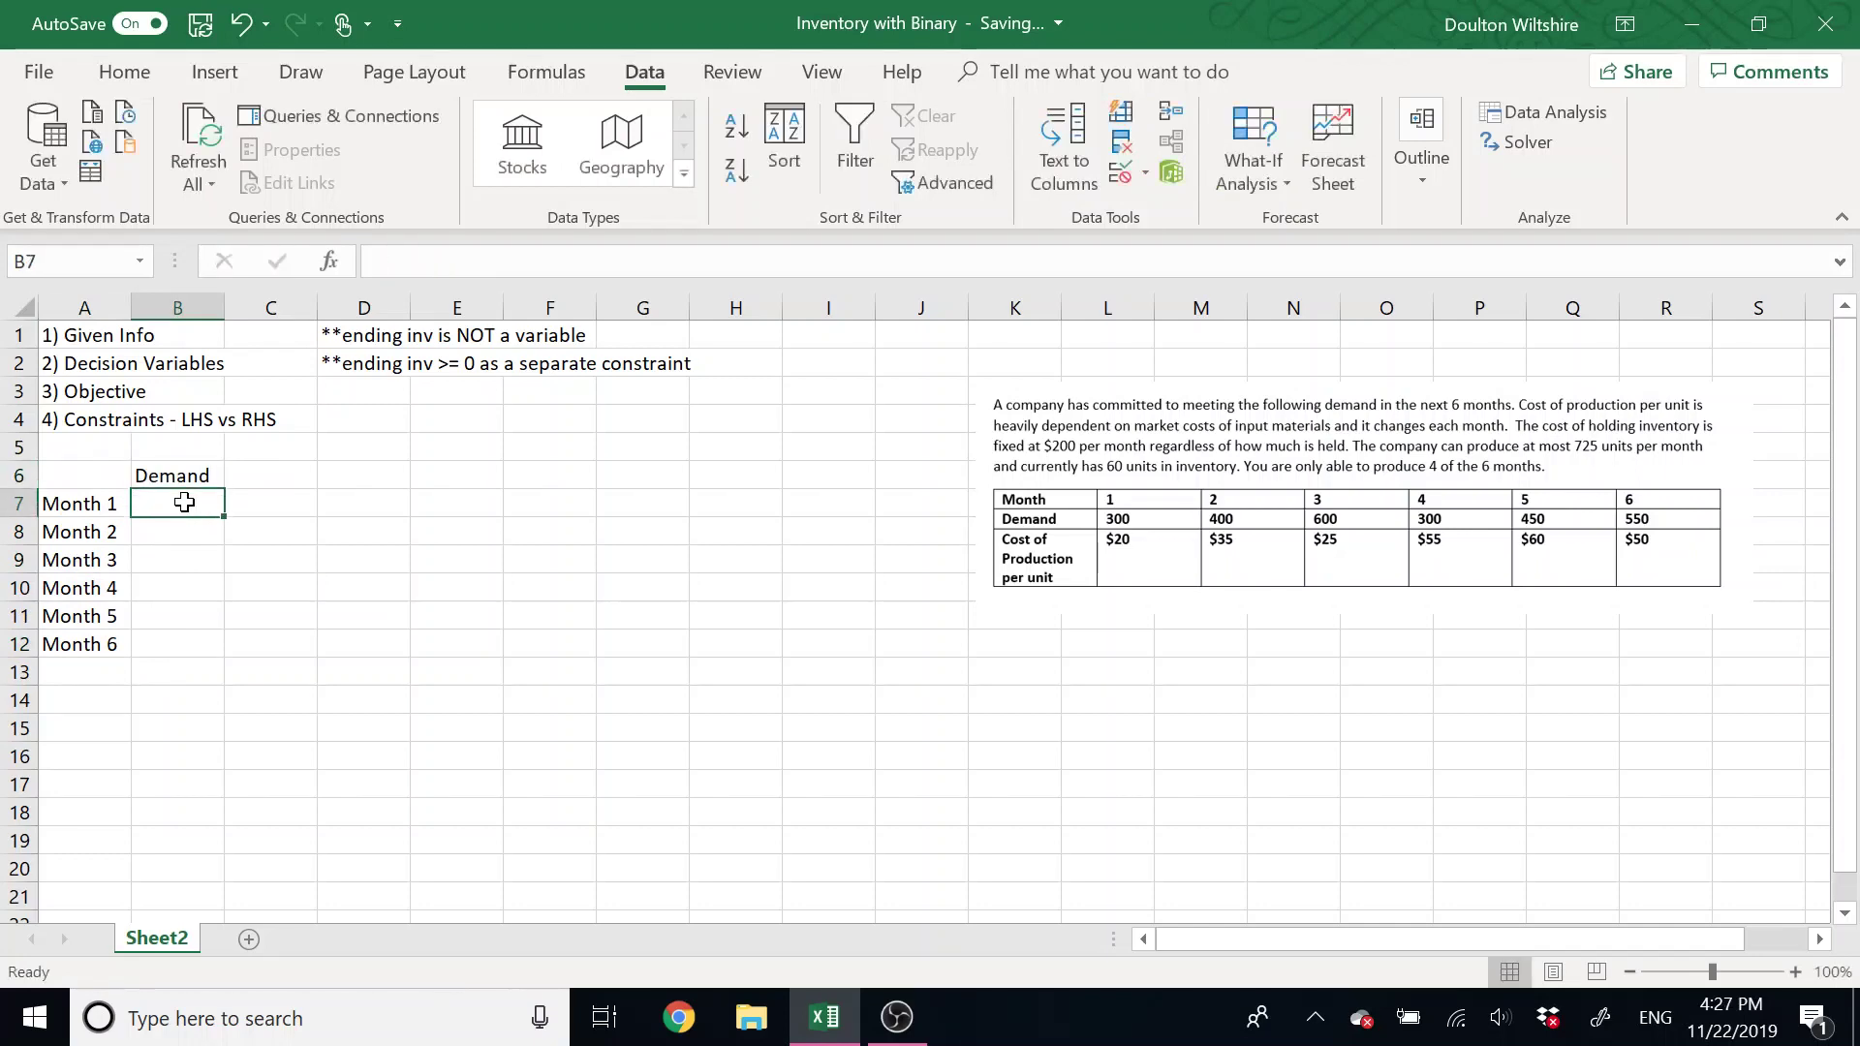
text(300)
key(Return)
text(400)
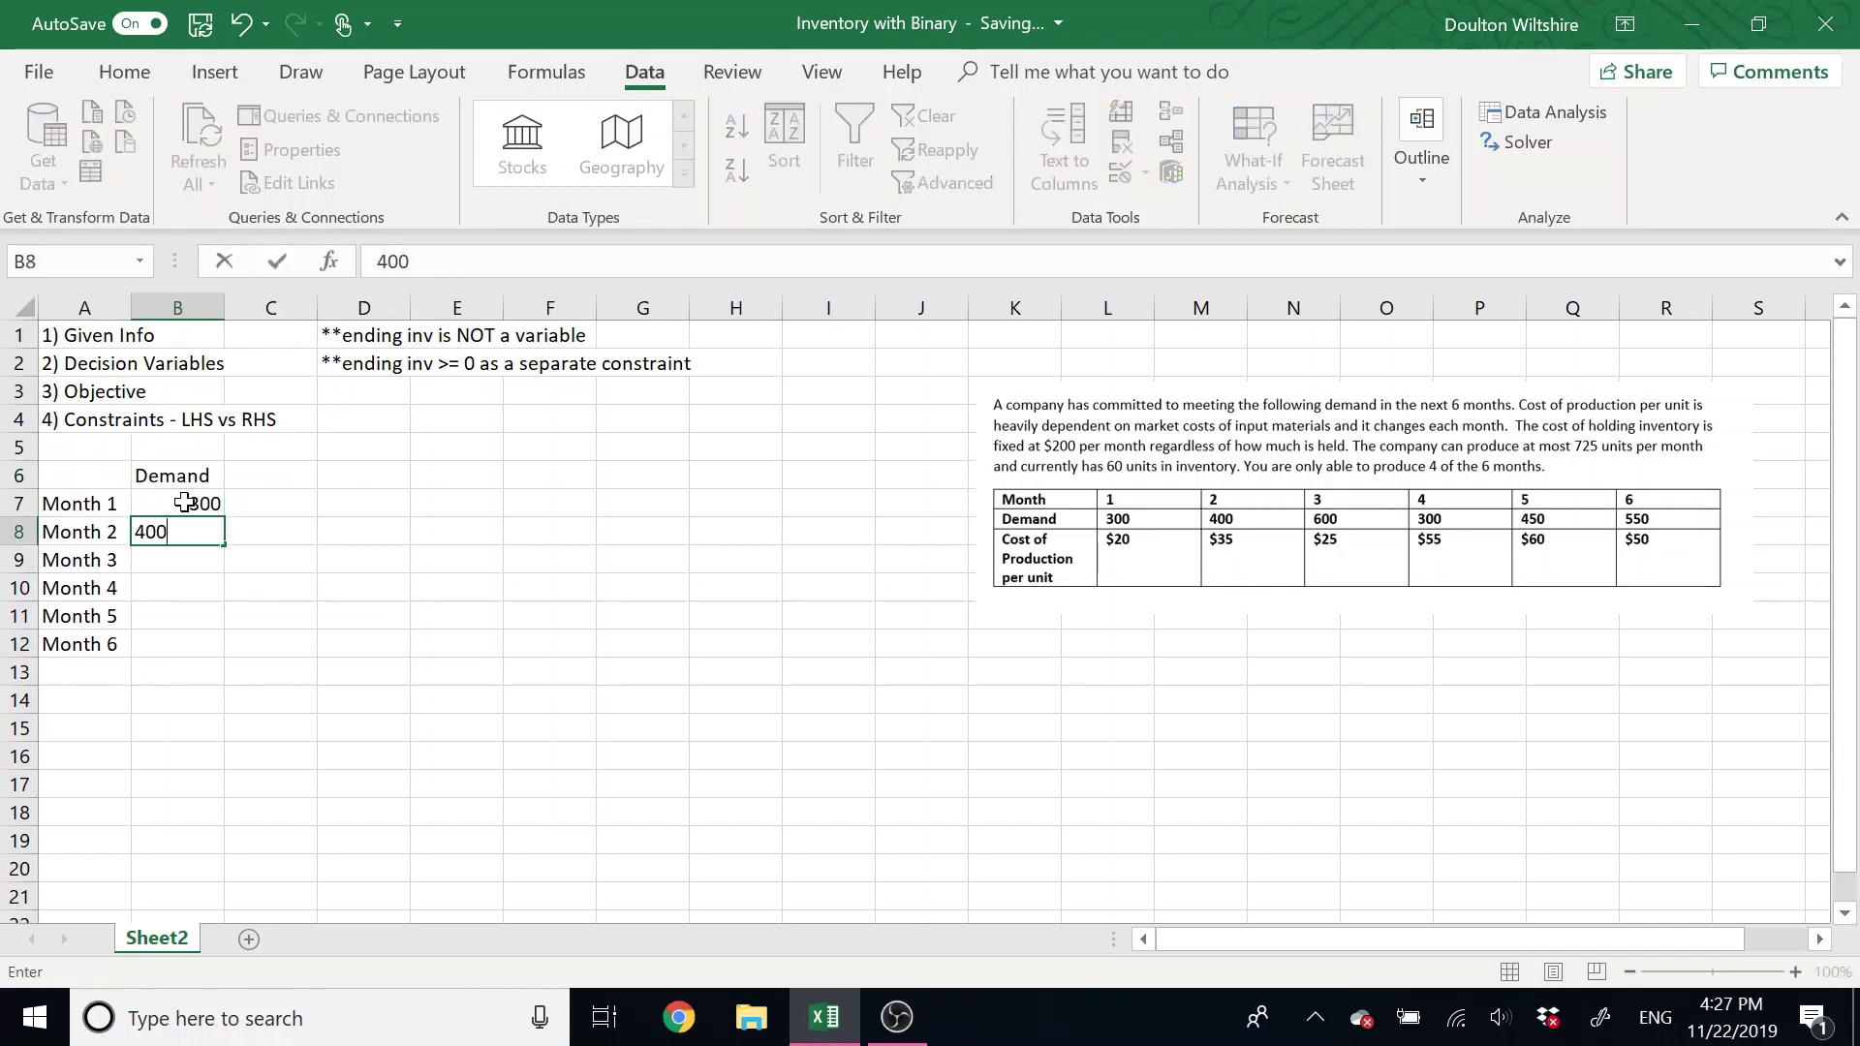
key(Return)
text(600)
key(Return)
text(30)
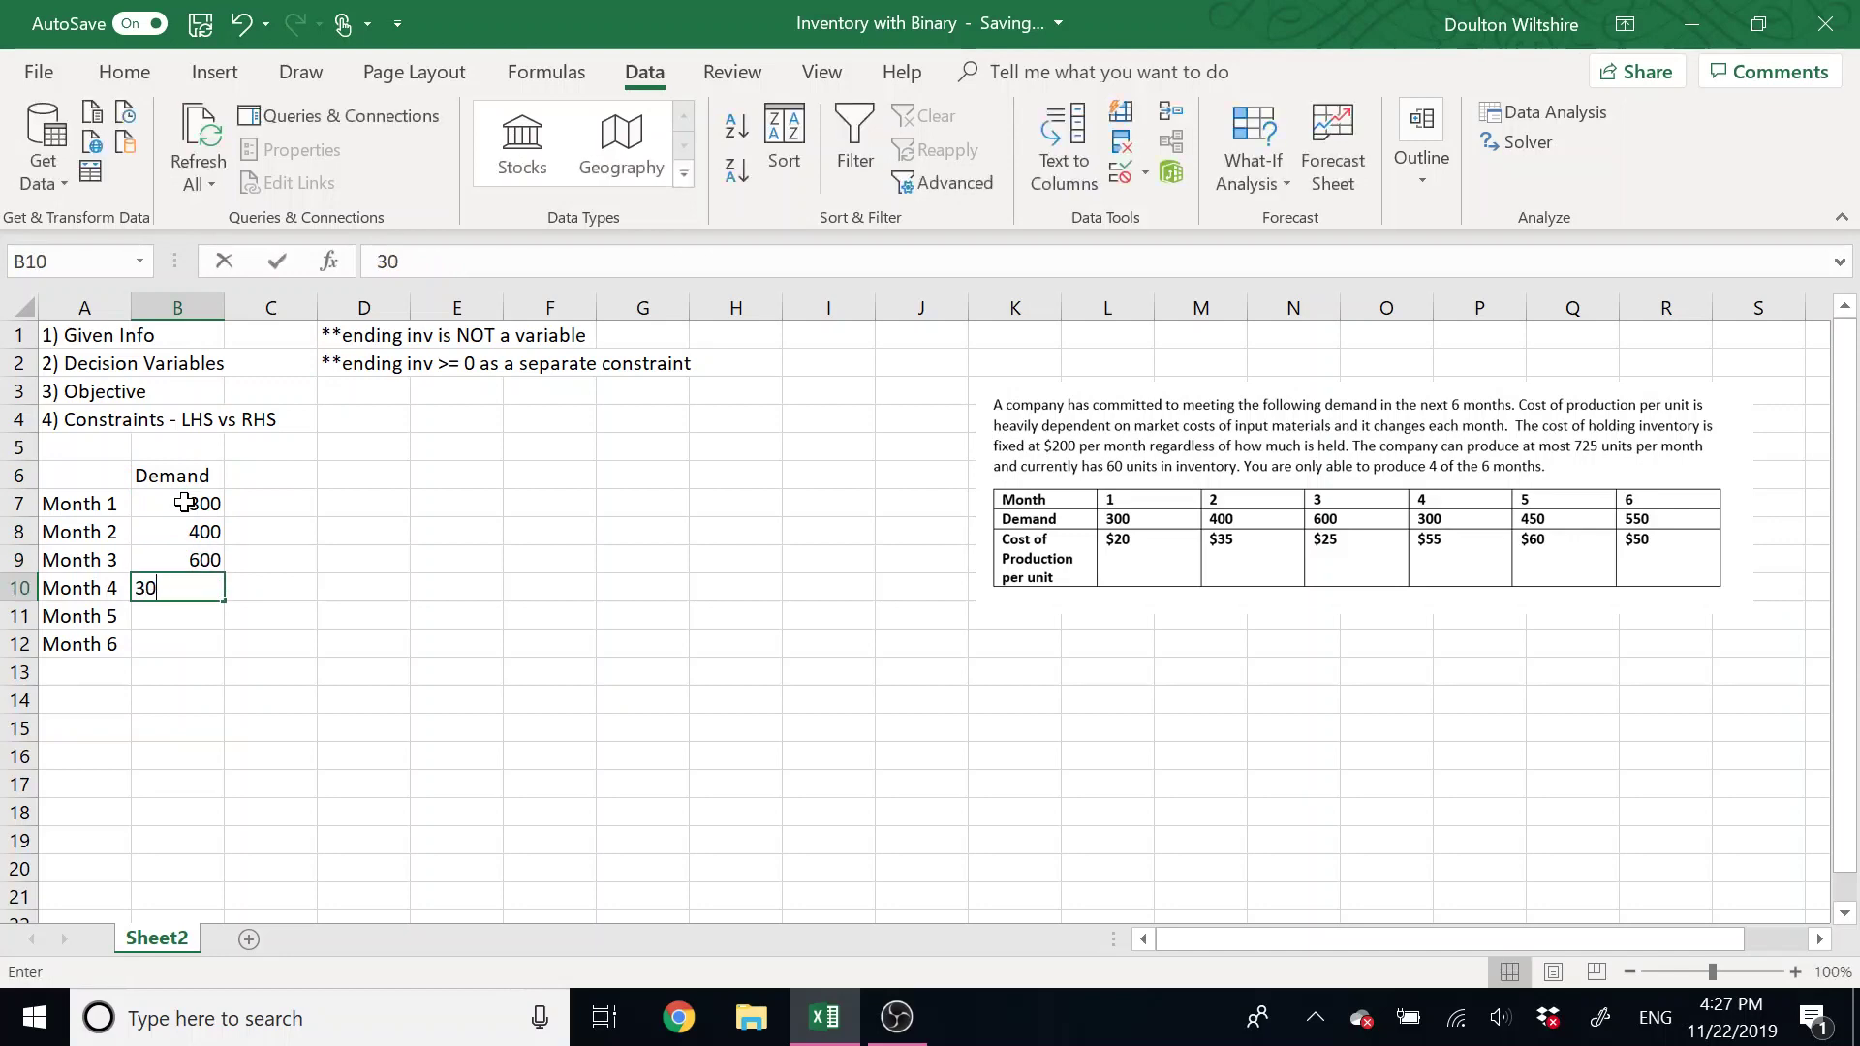
text(0)
key(Return)
text(450)
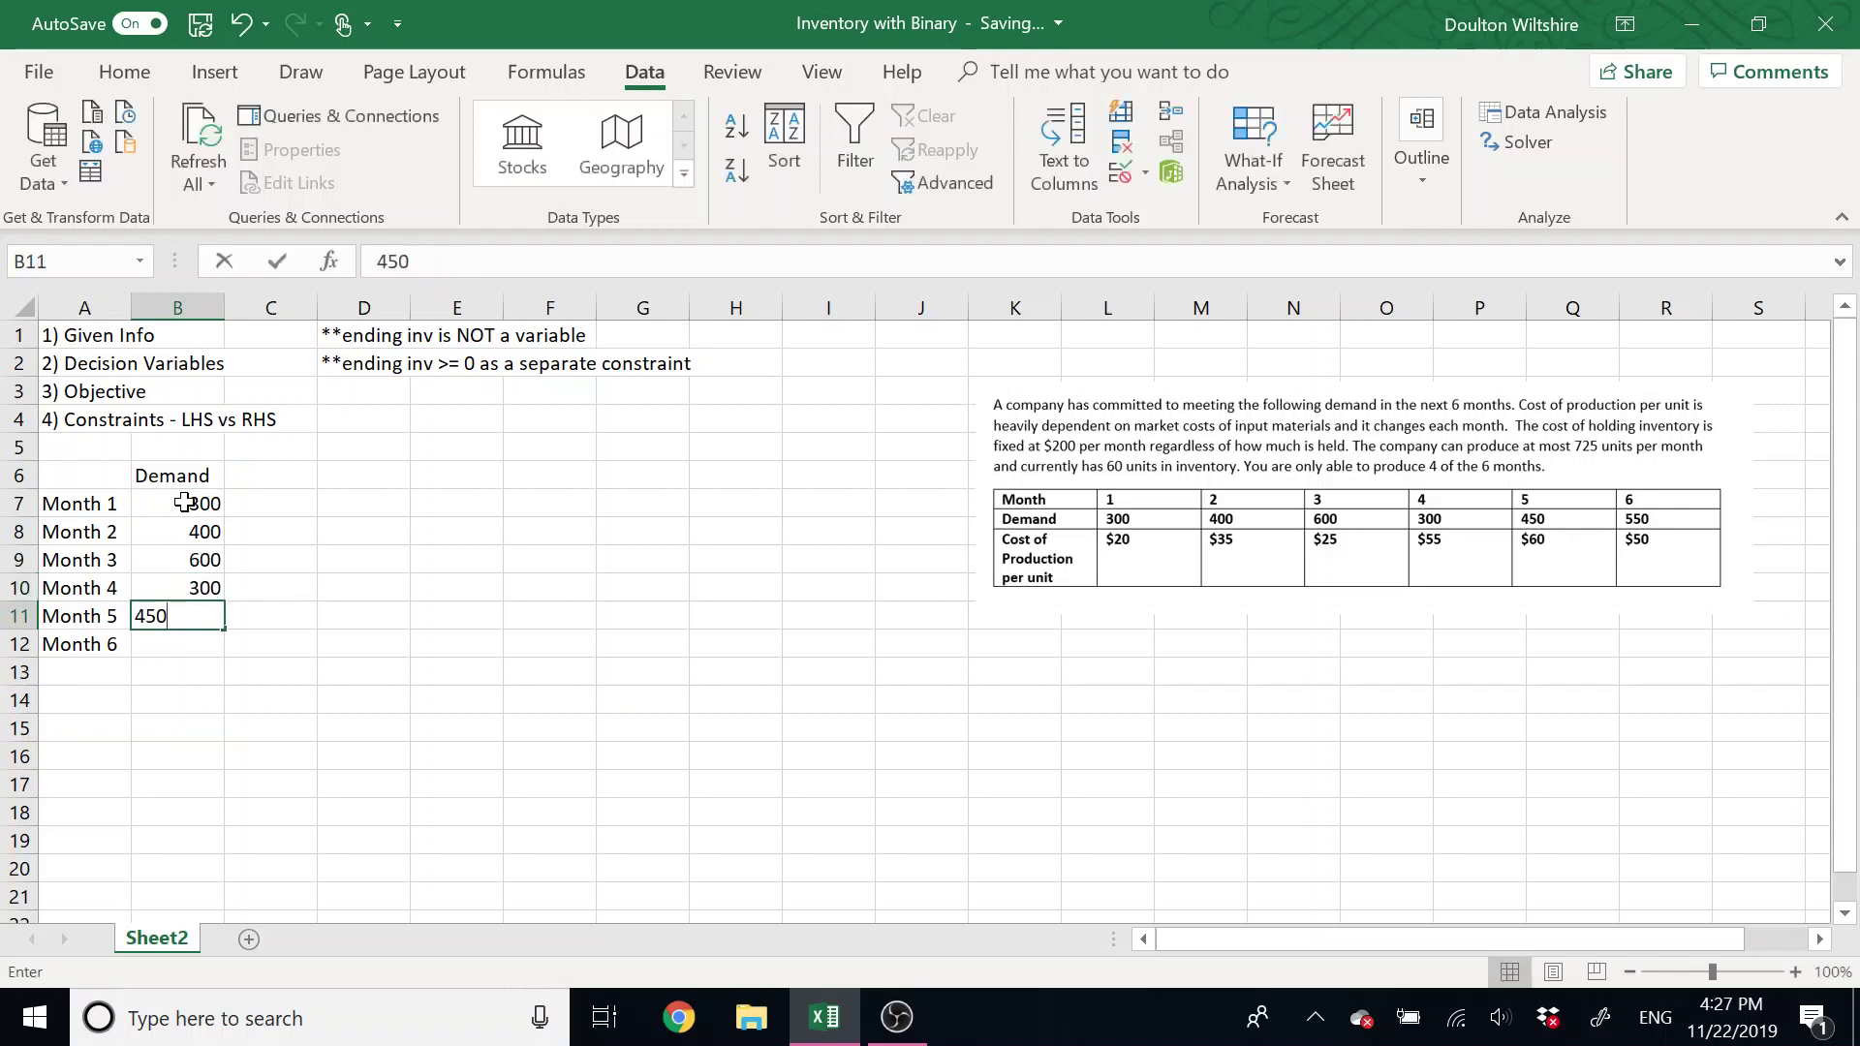
key(Return)
text(550)
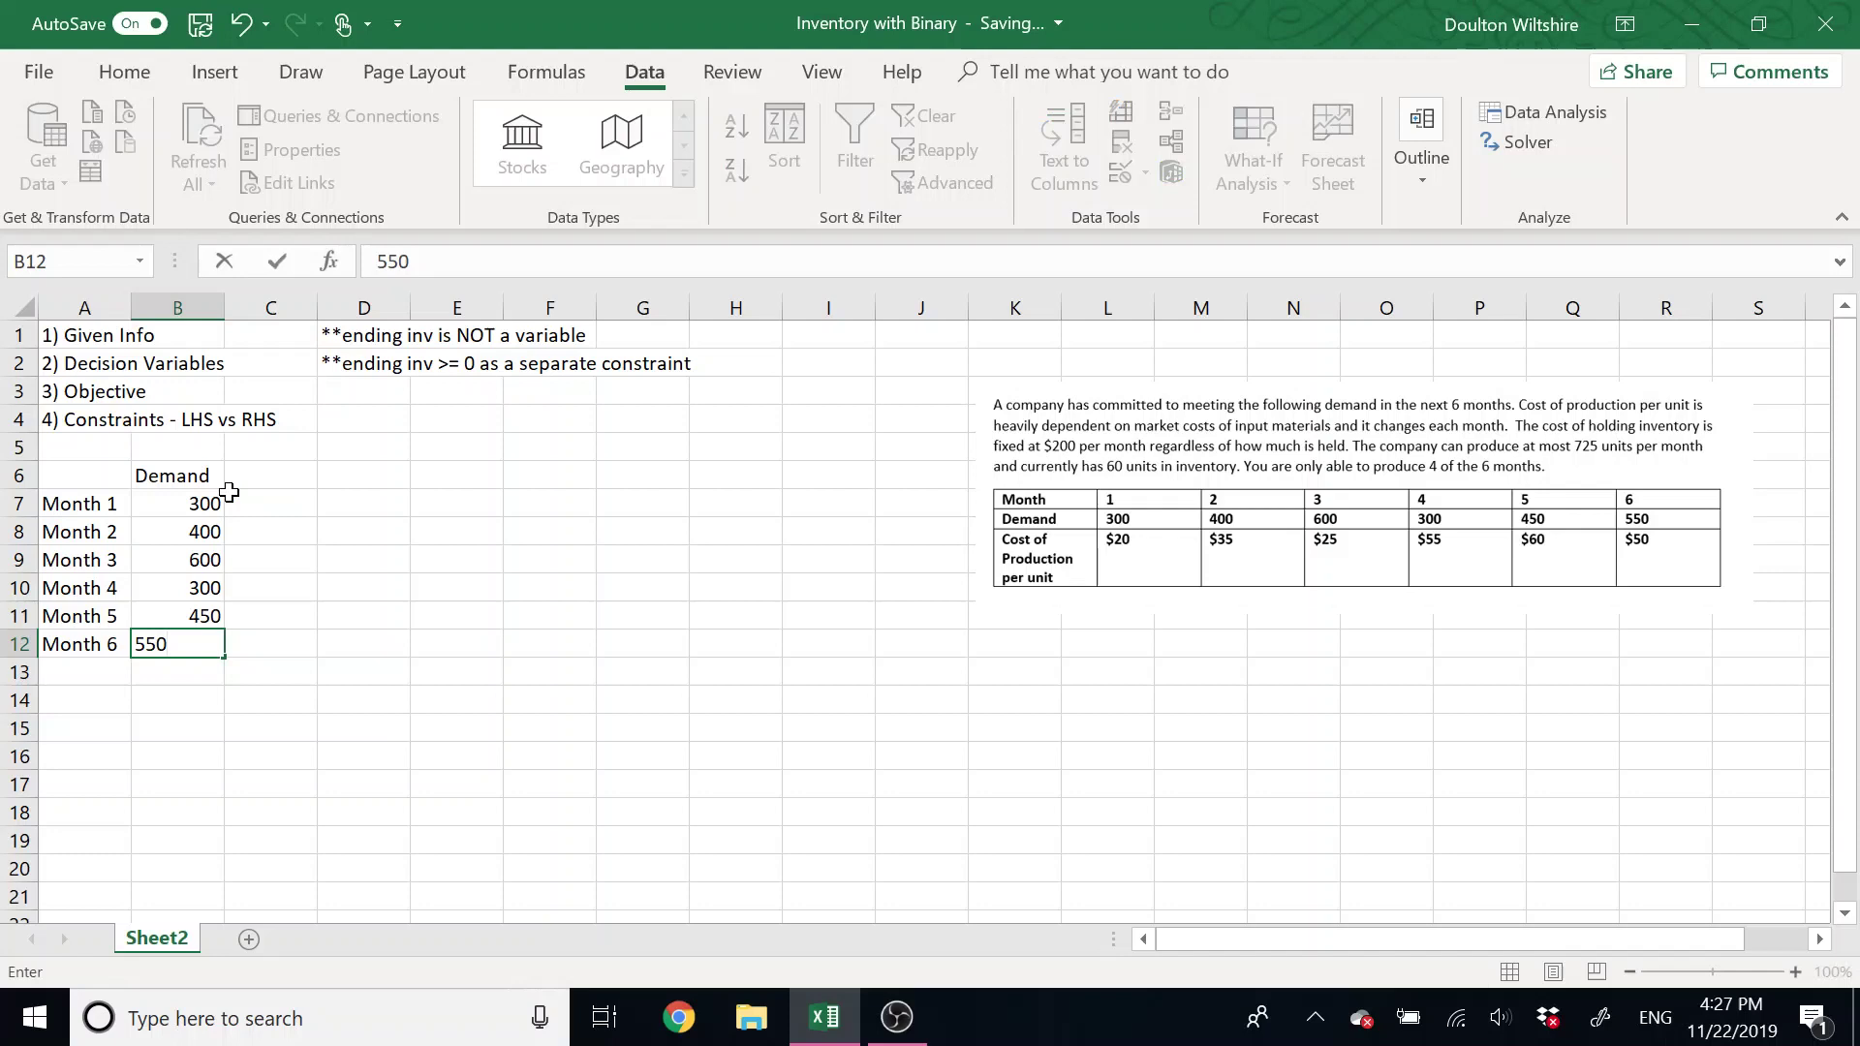
Add a Unit Cost header in C6 with costs 20, 35, 25, 55, 60, 50.
click(249, 476)
text(Unit Cost)
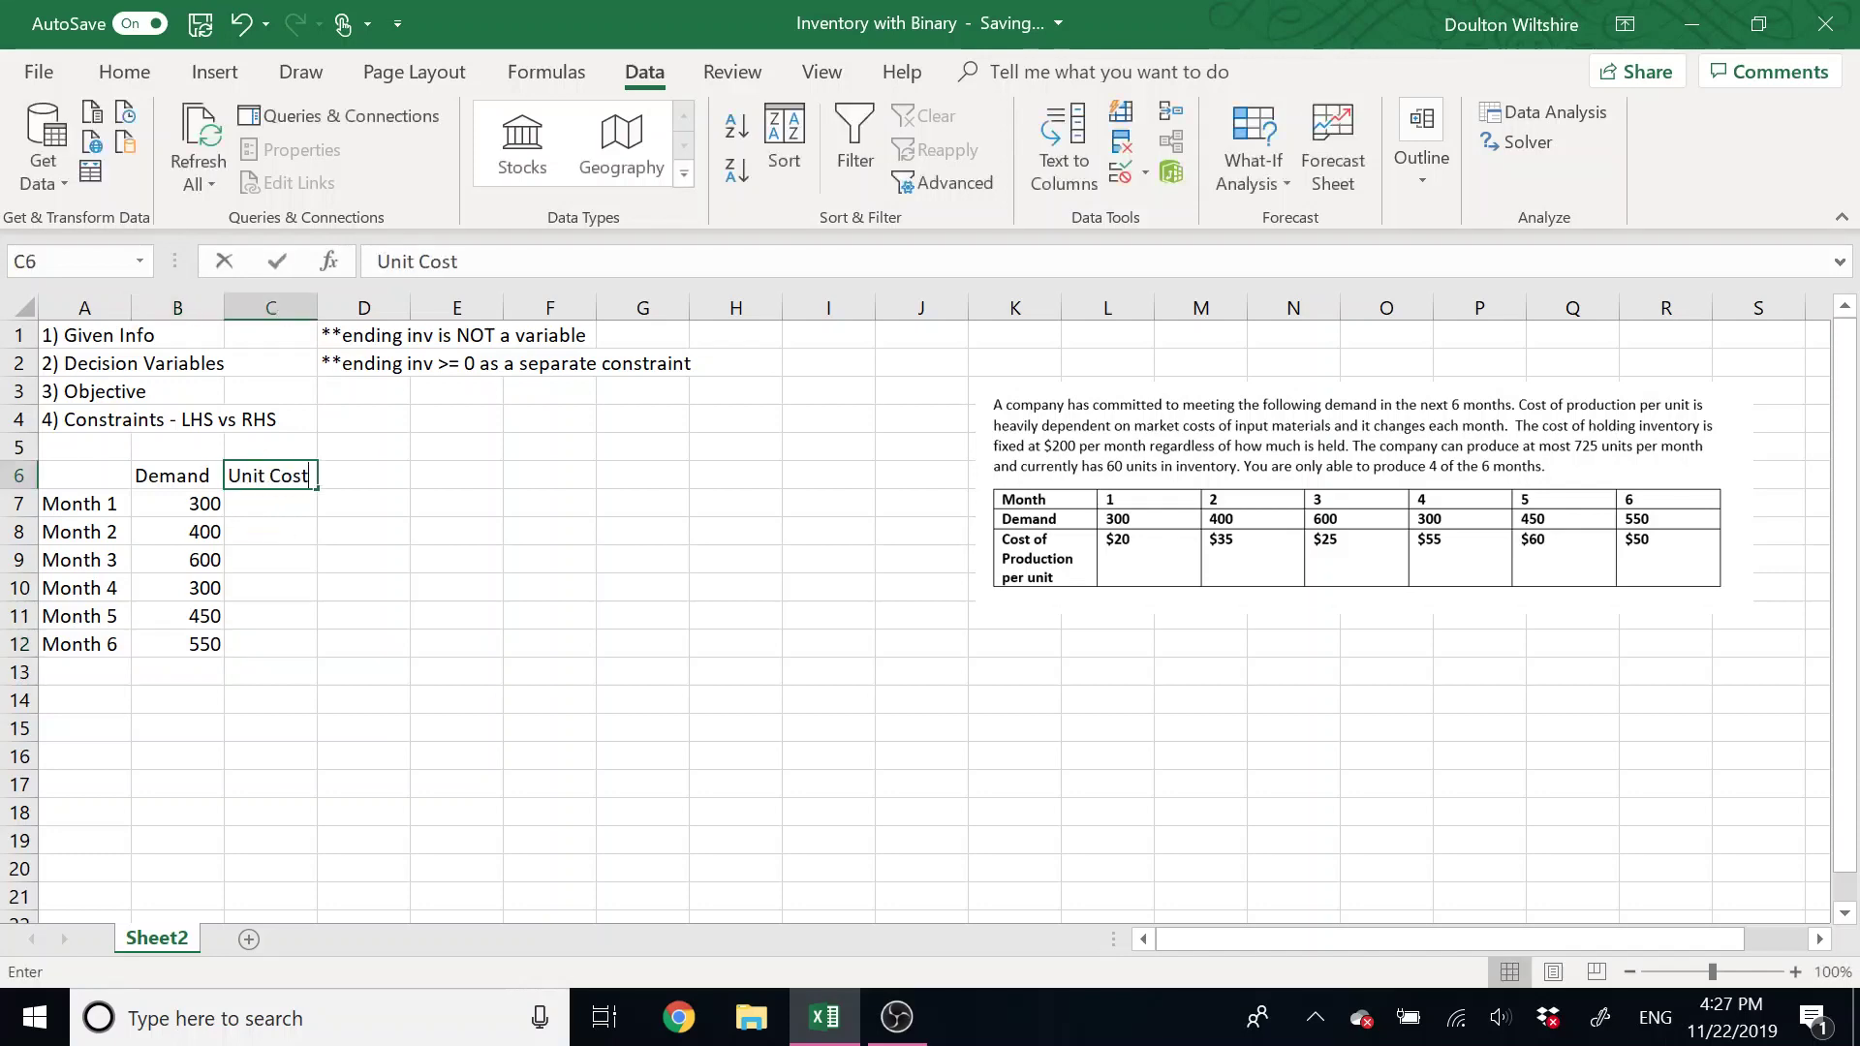
key(Return)
text(20)
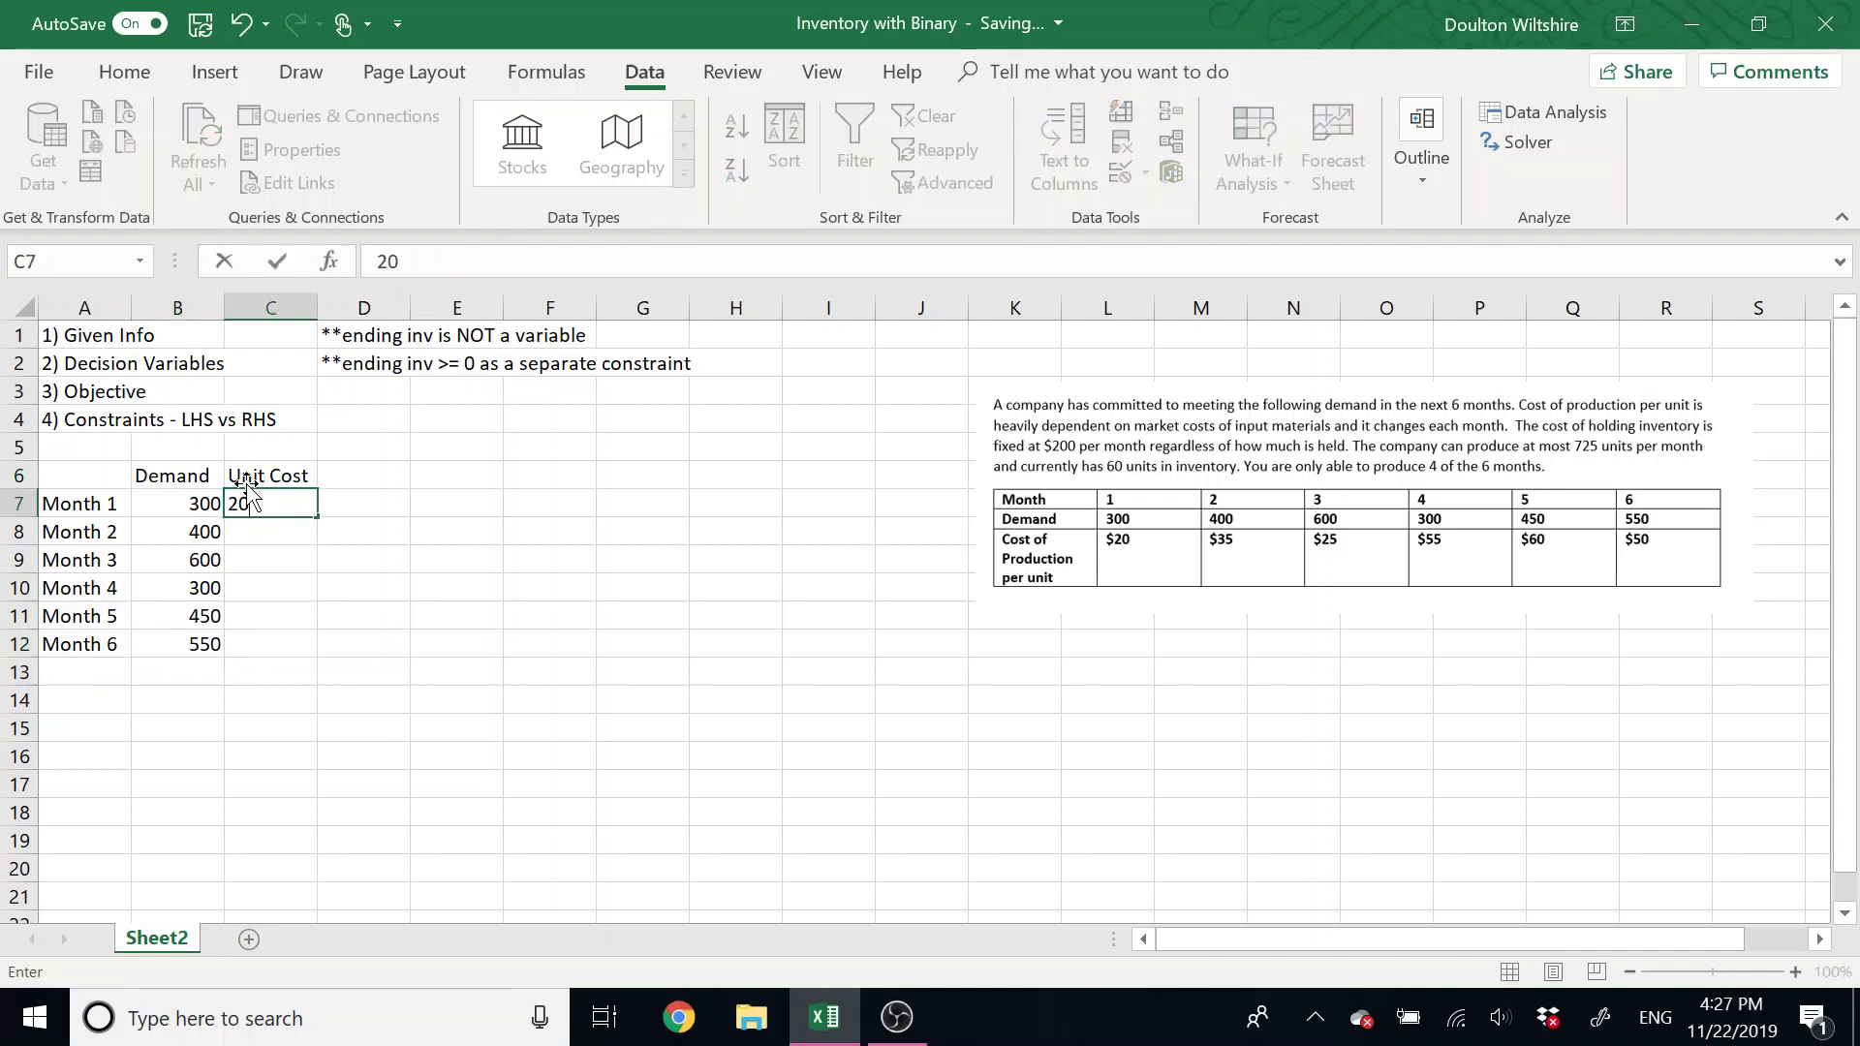
key(Return)
text(35)
key(Return)
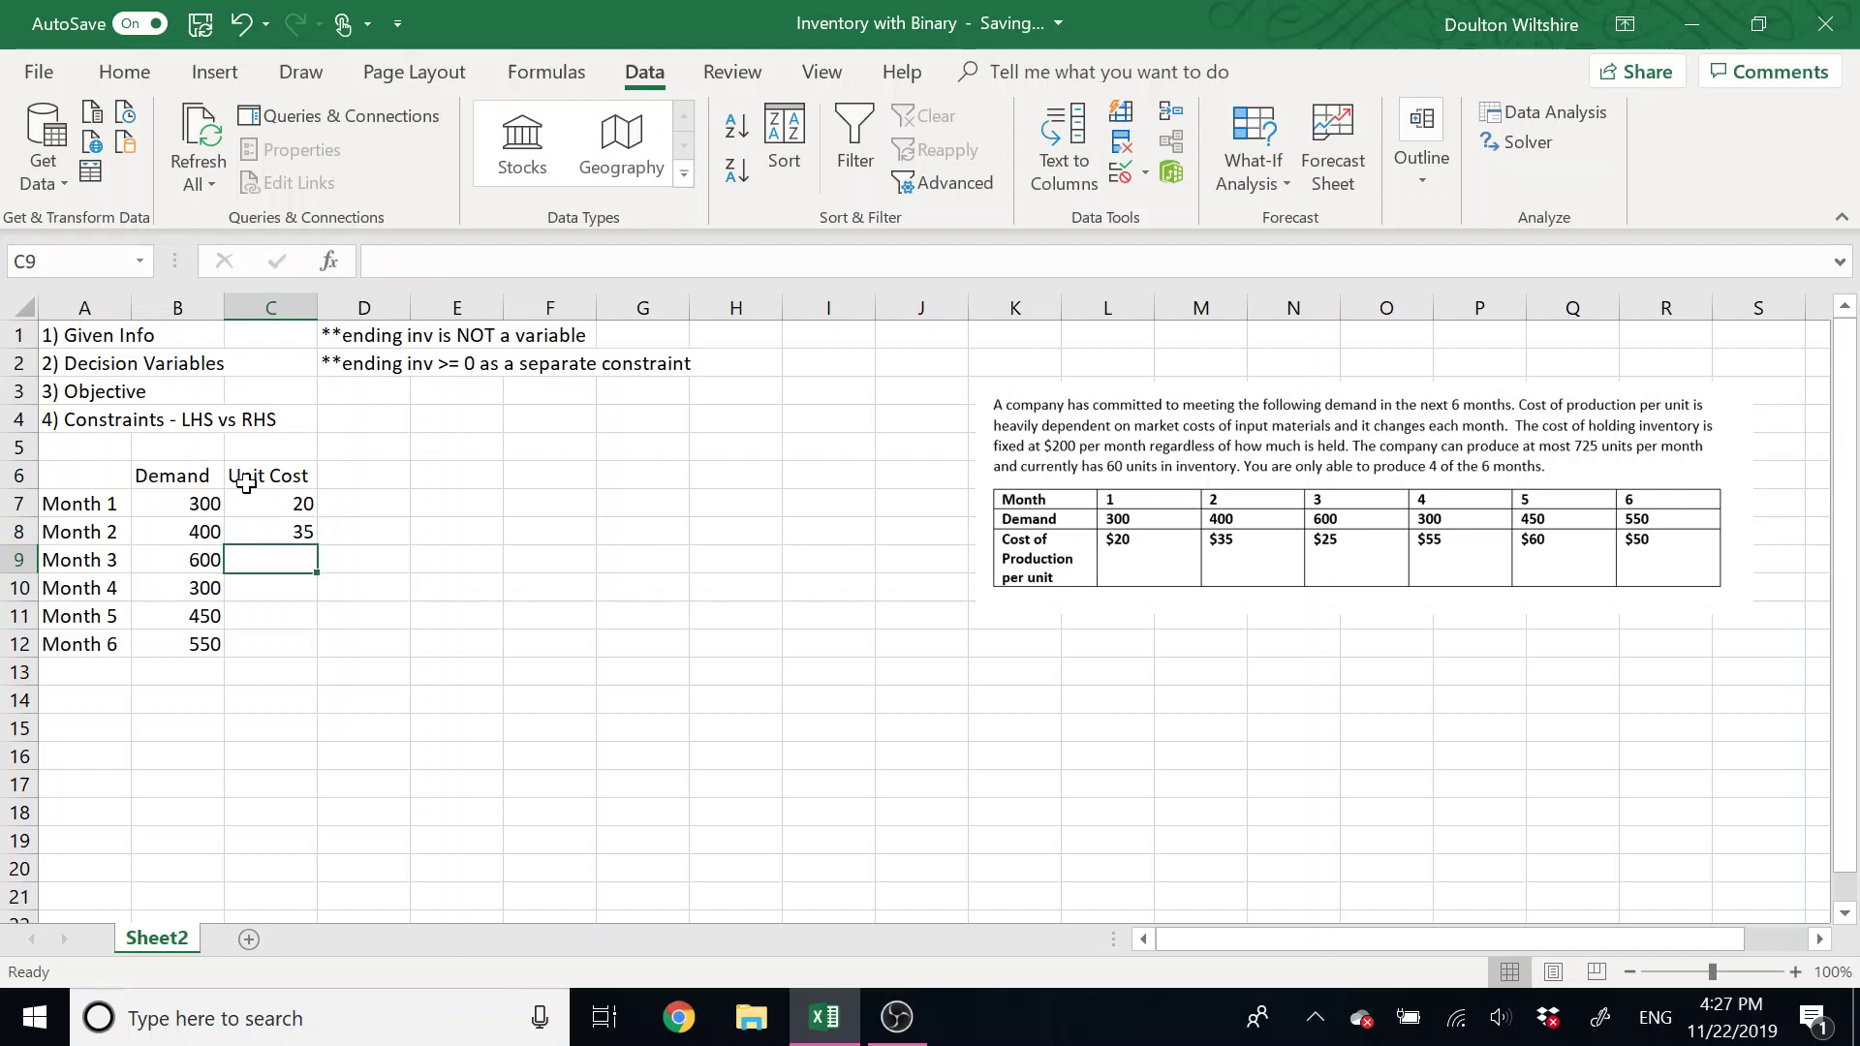
text(25)
key(Return)
text(55)
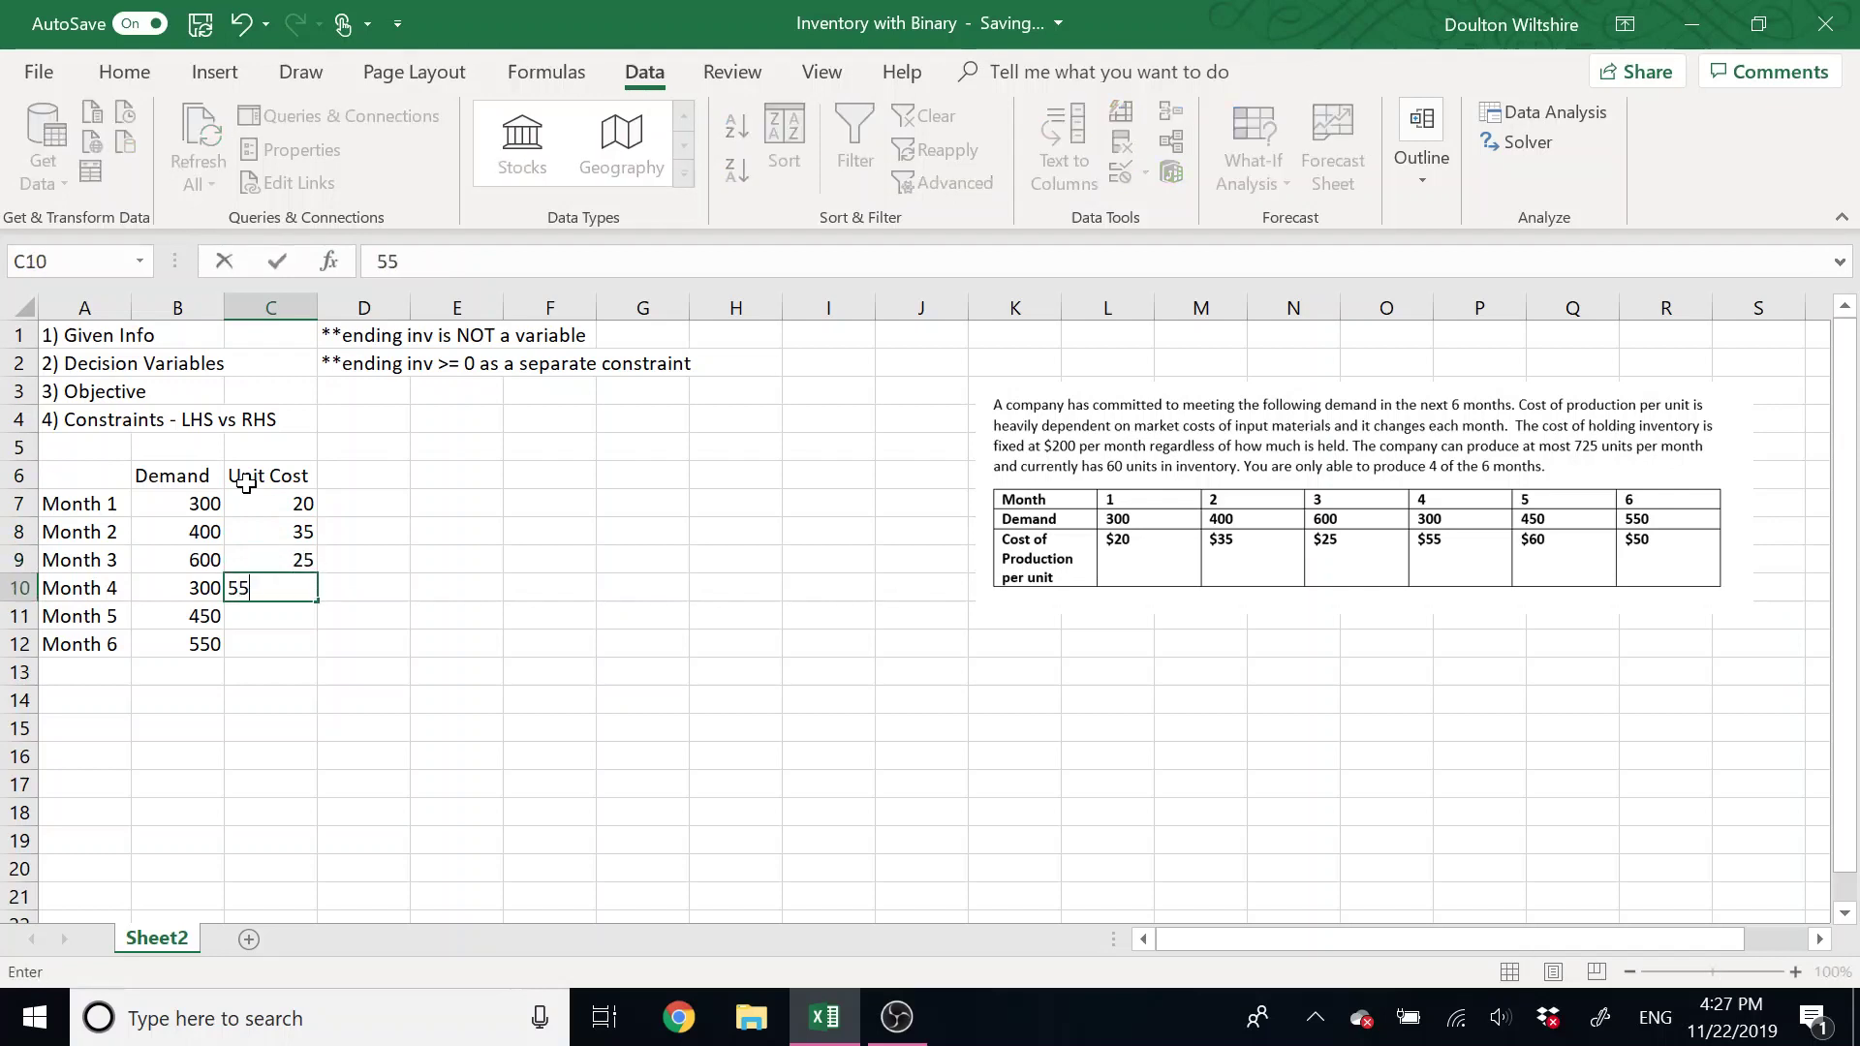
key(Return)
text(60)
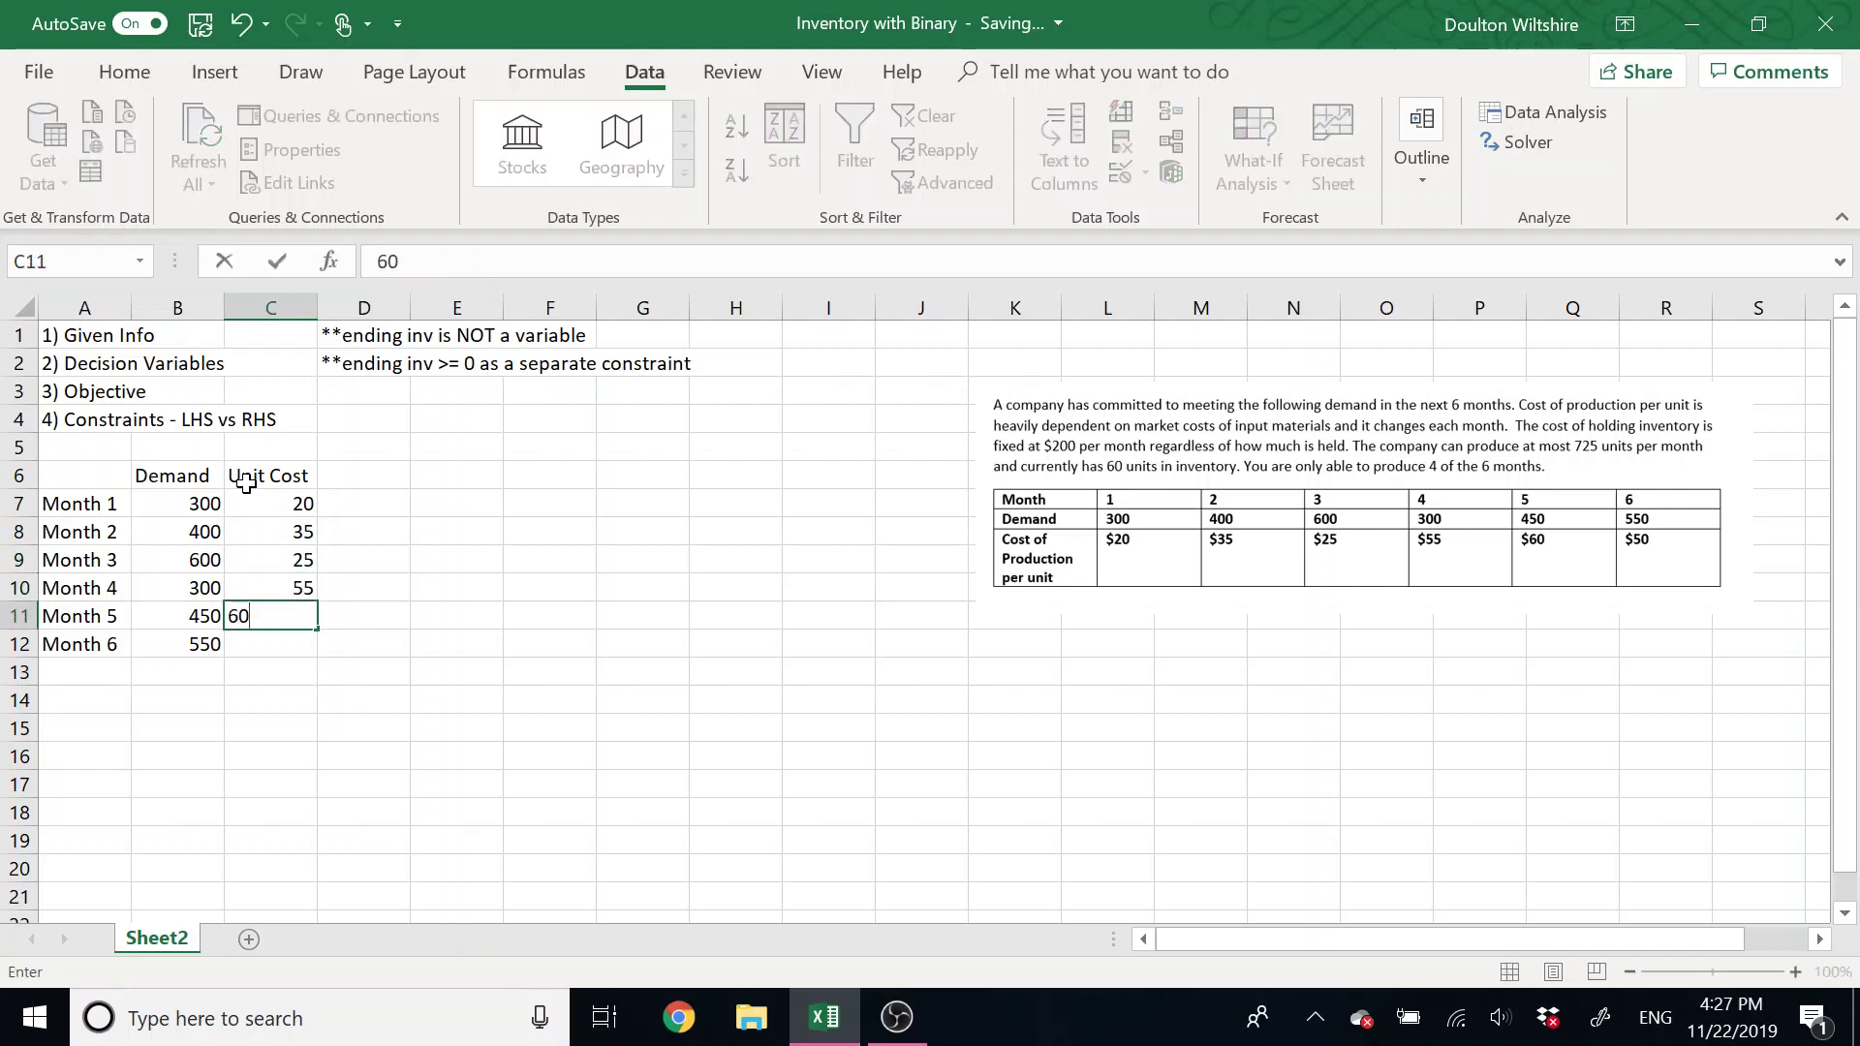
key(Return)
text(5-)
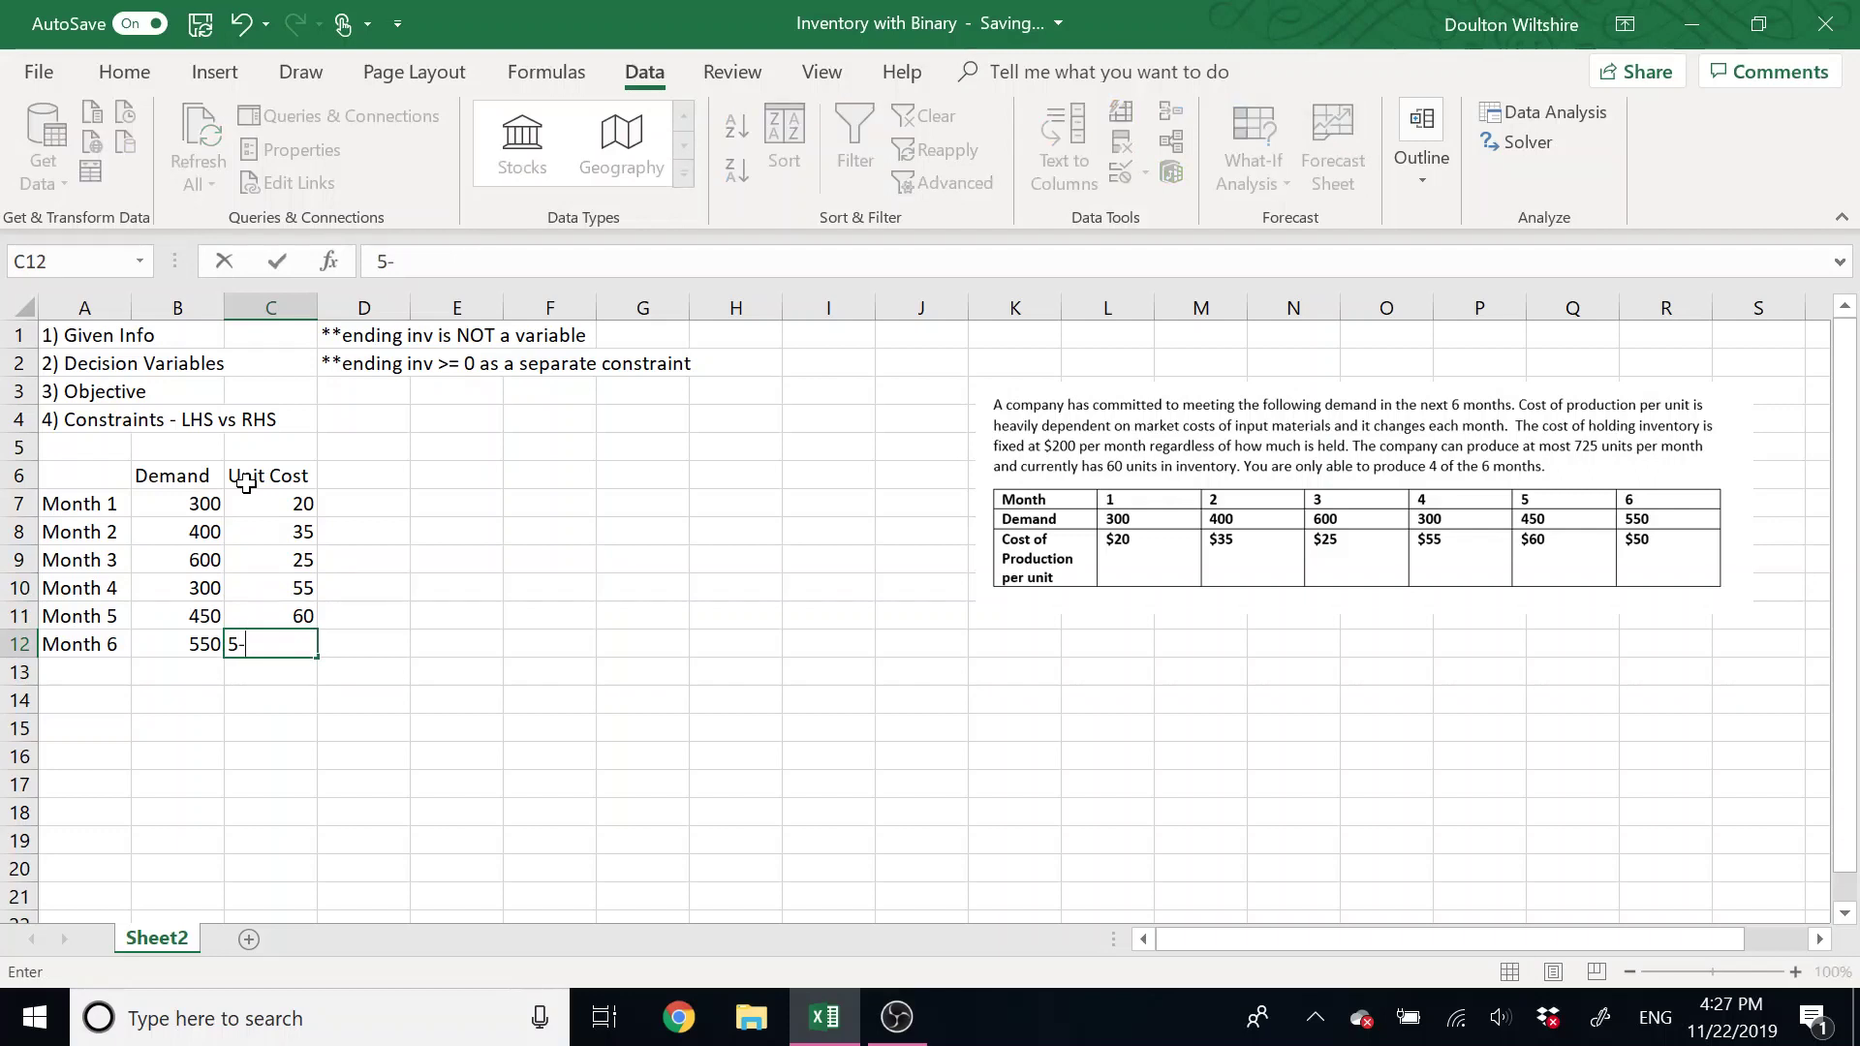
key(BackSpace)
text(0)
click(337, 474)
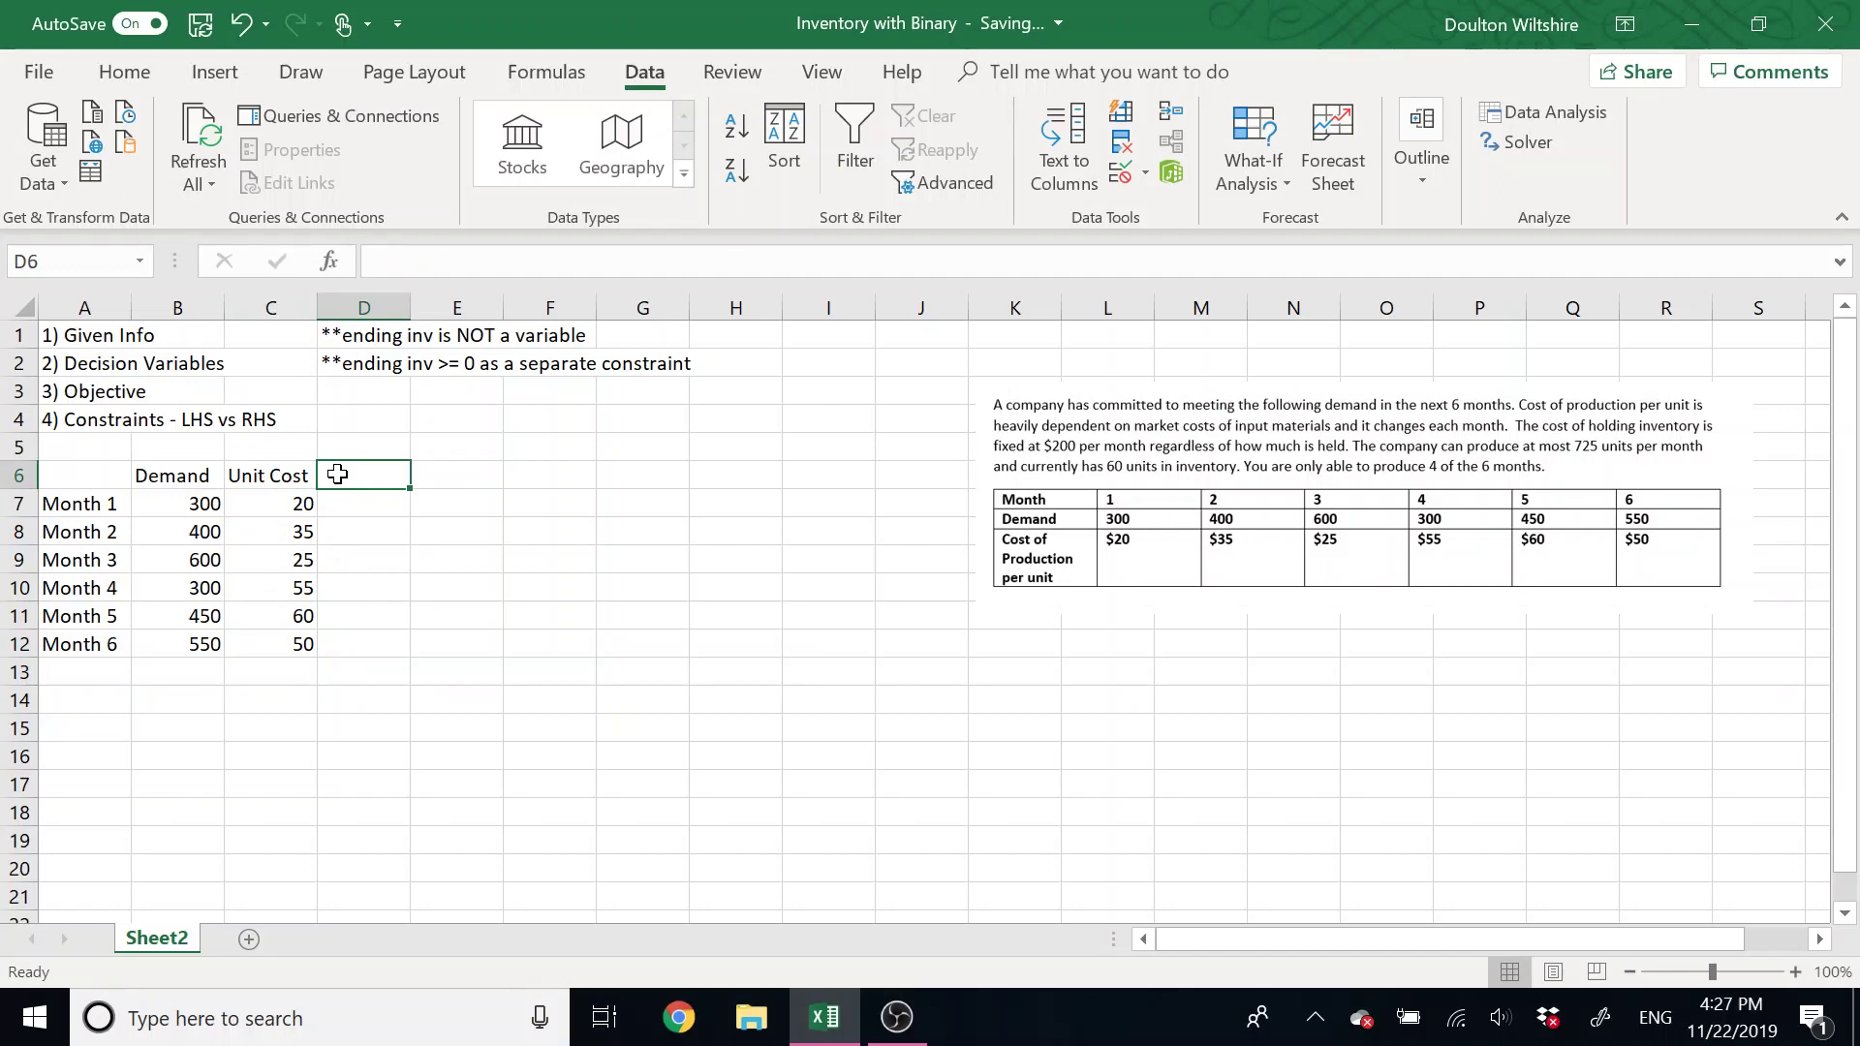
Enter the 'Fixed Holding' header in D6 and resize column D to fit it.
text(Ficed)
key(BackSpace)
key(BackSpace)
key(BackSpace)
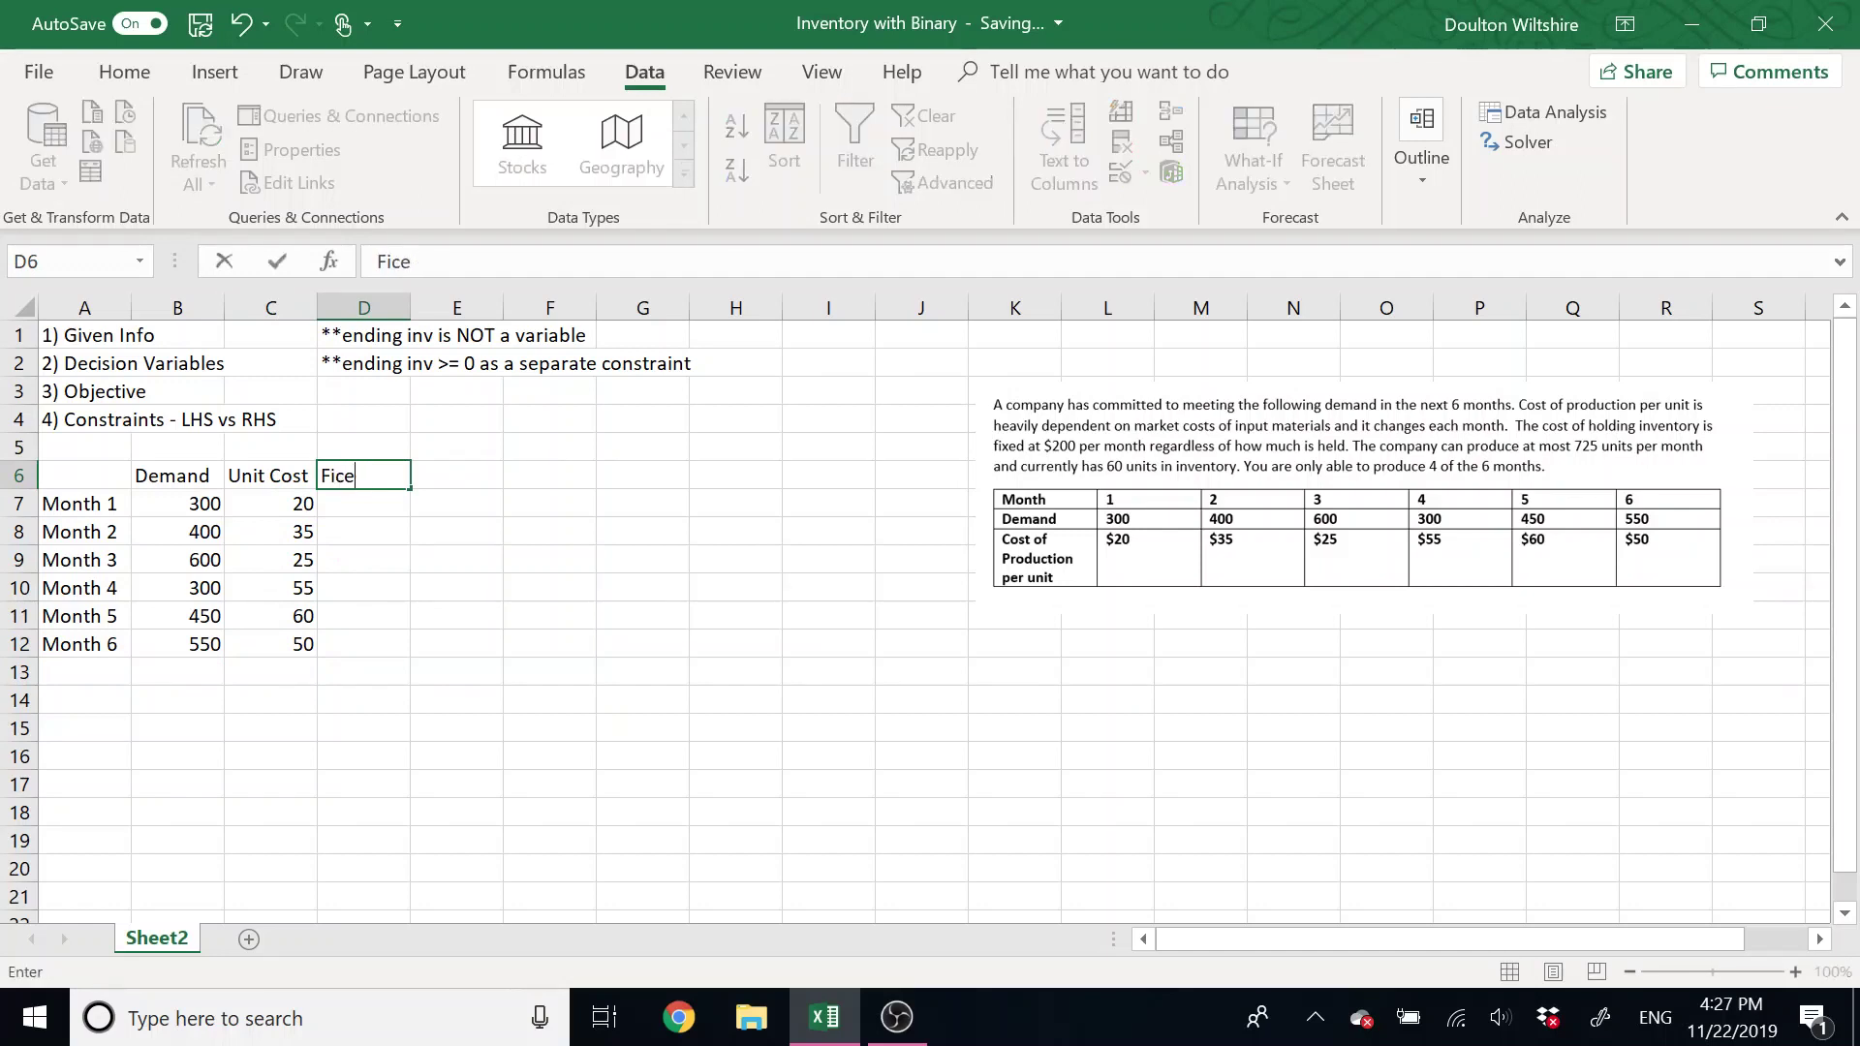
text(xed Holding)
click(411, 307)
double_click(410, 307)
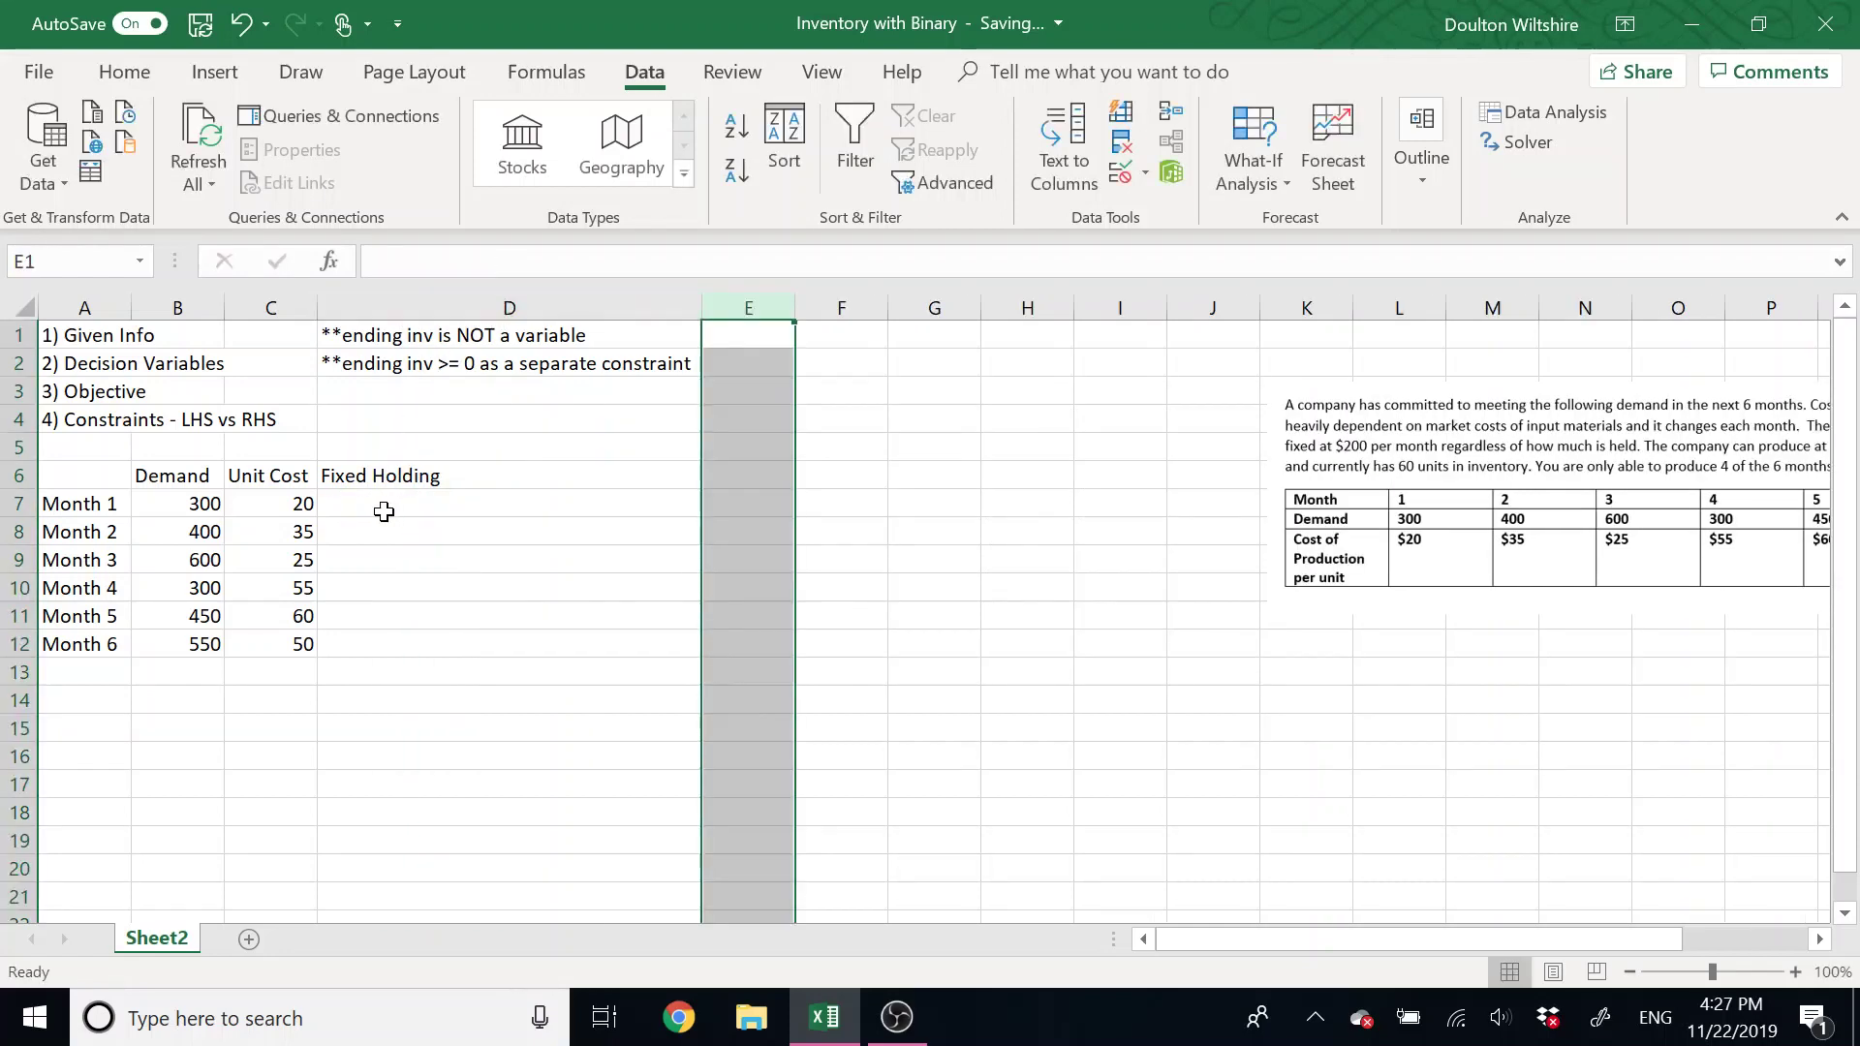
drag(699, 299, 505, 341)
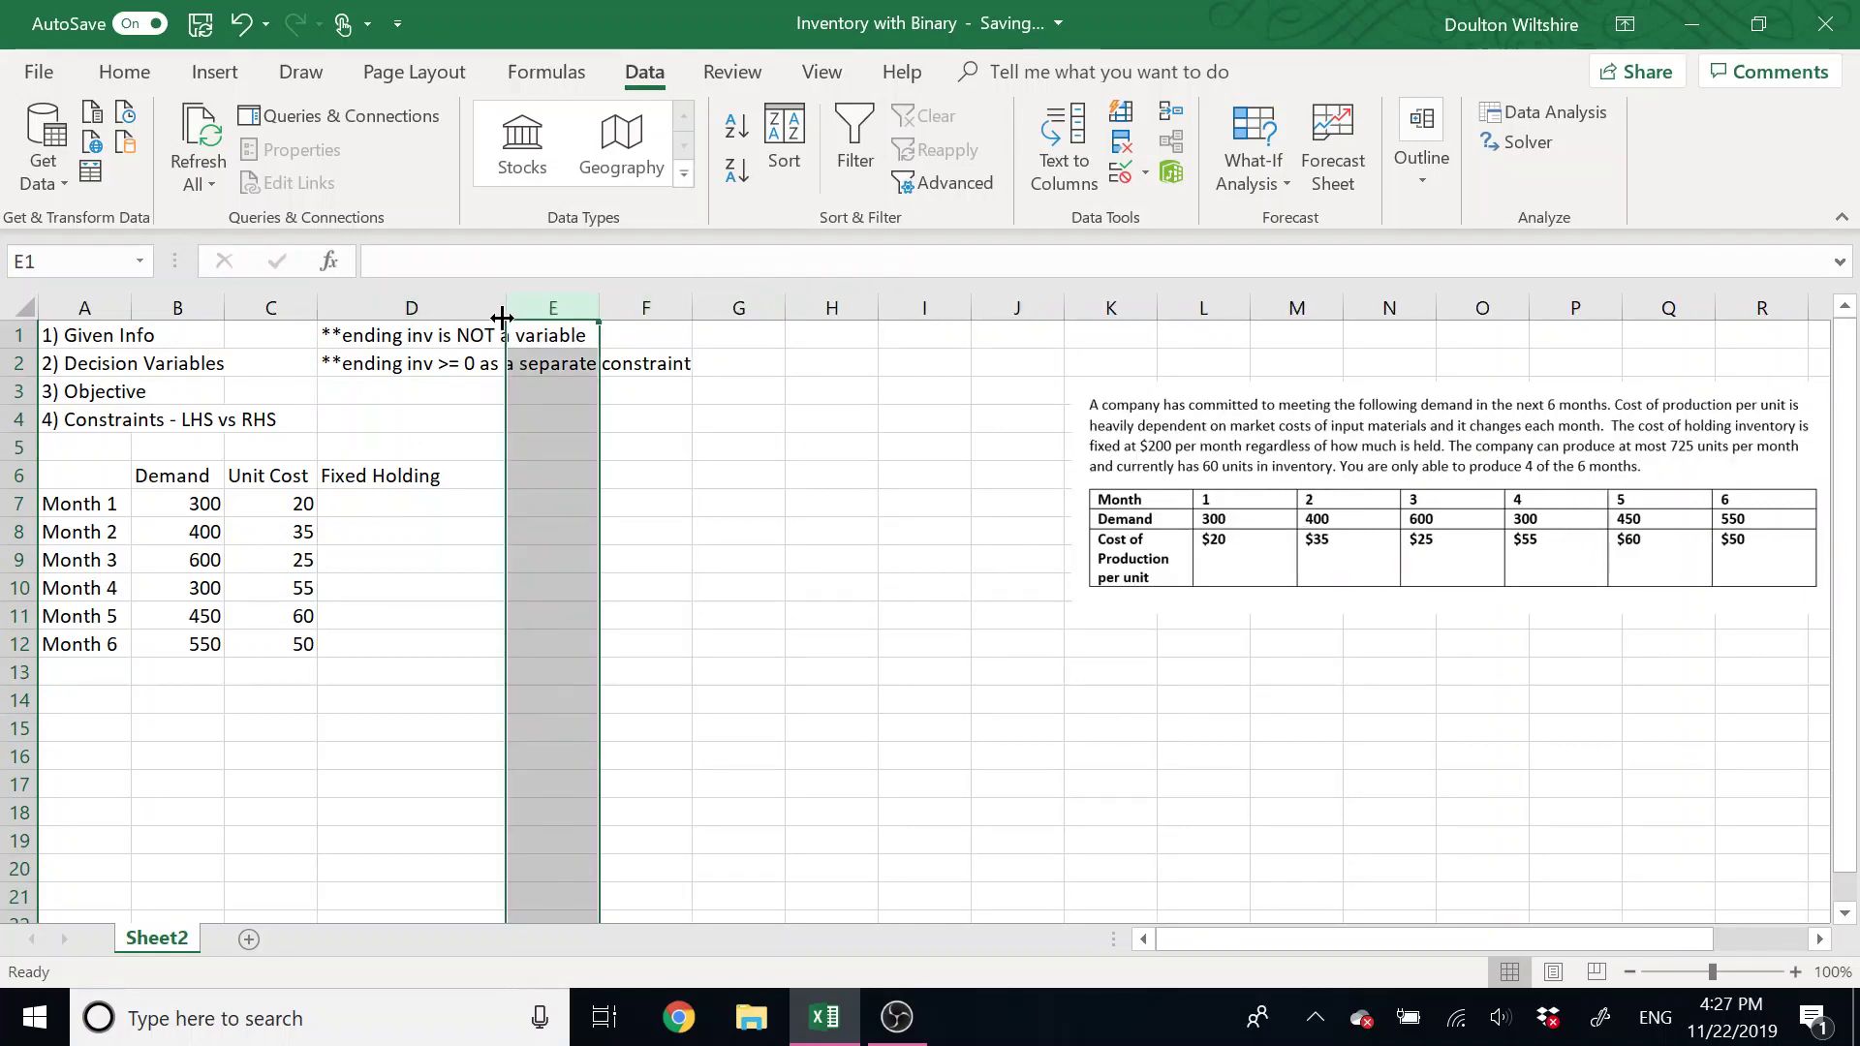
click(504, 307)
drag(461, 330, 461, 330)
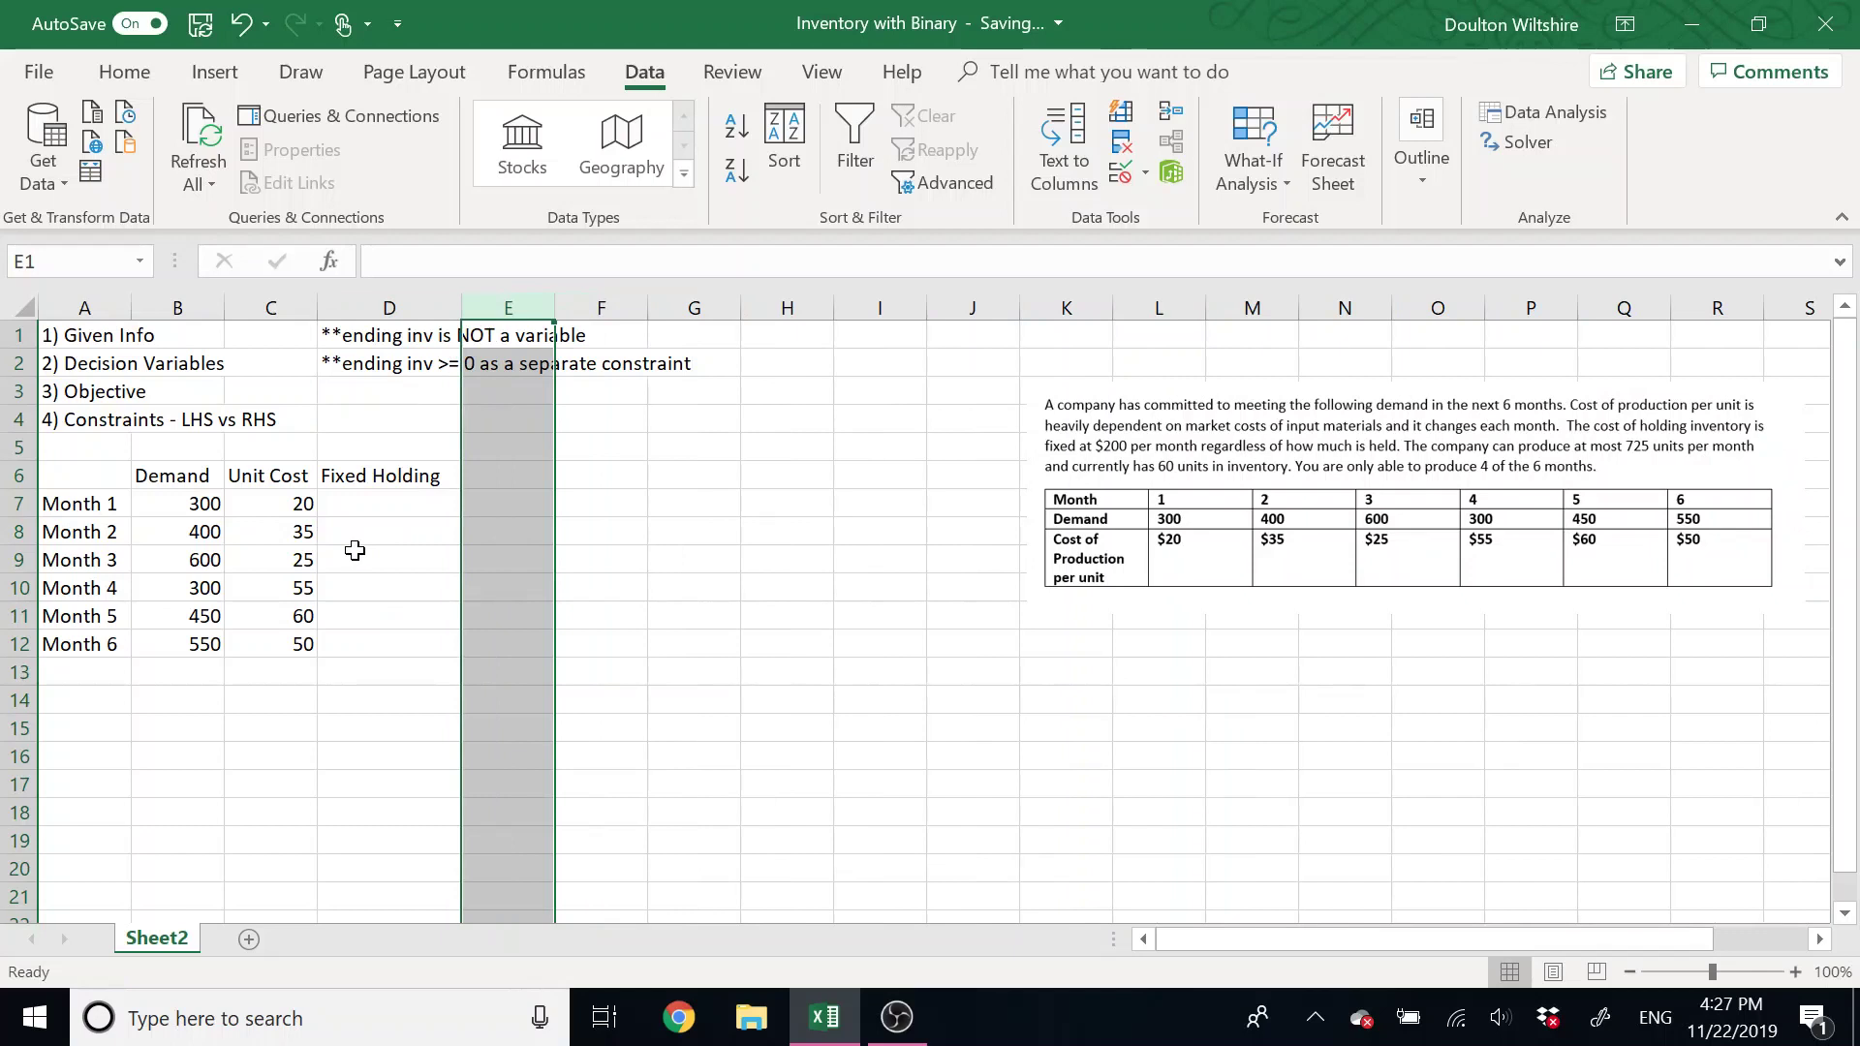
Fill D7:D12 with a fixed holding cost of 200 for each month.
click(354, 503)
text(200)
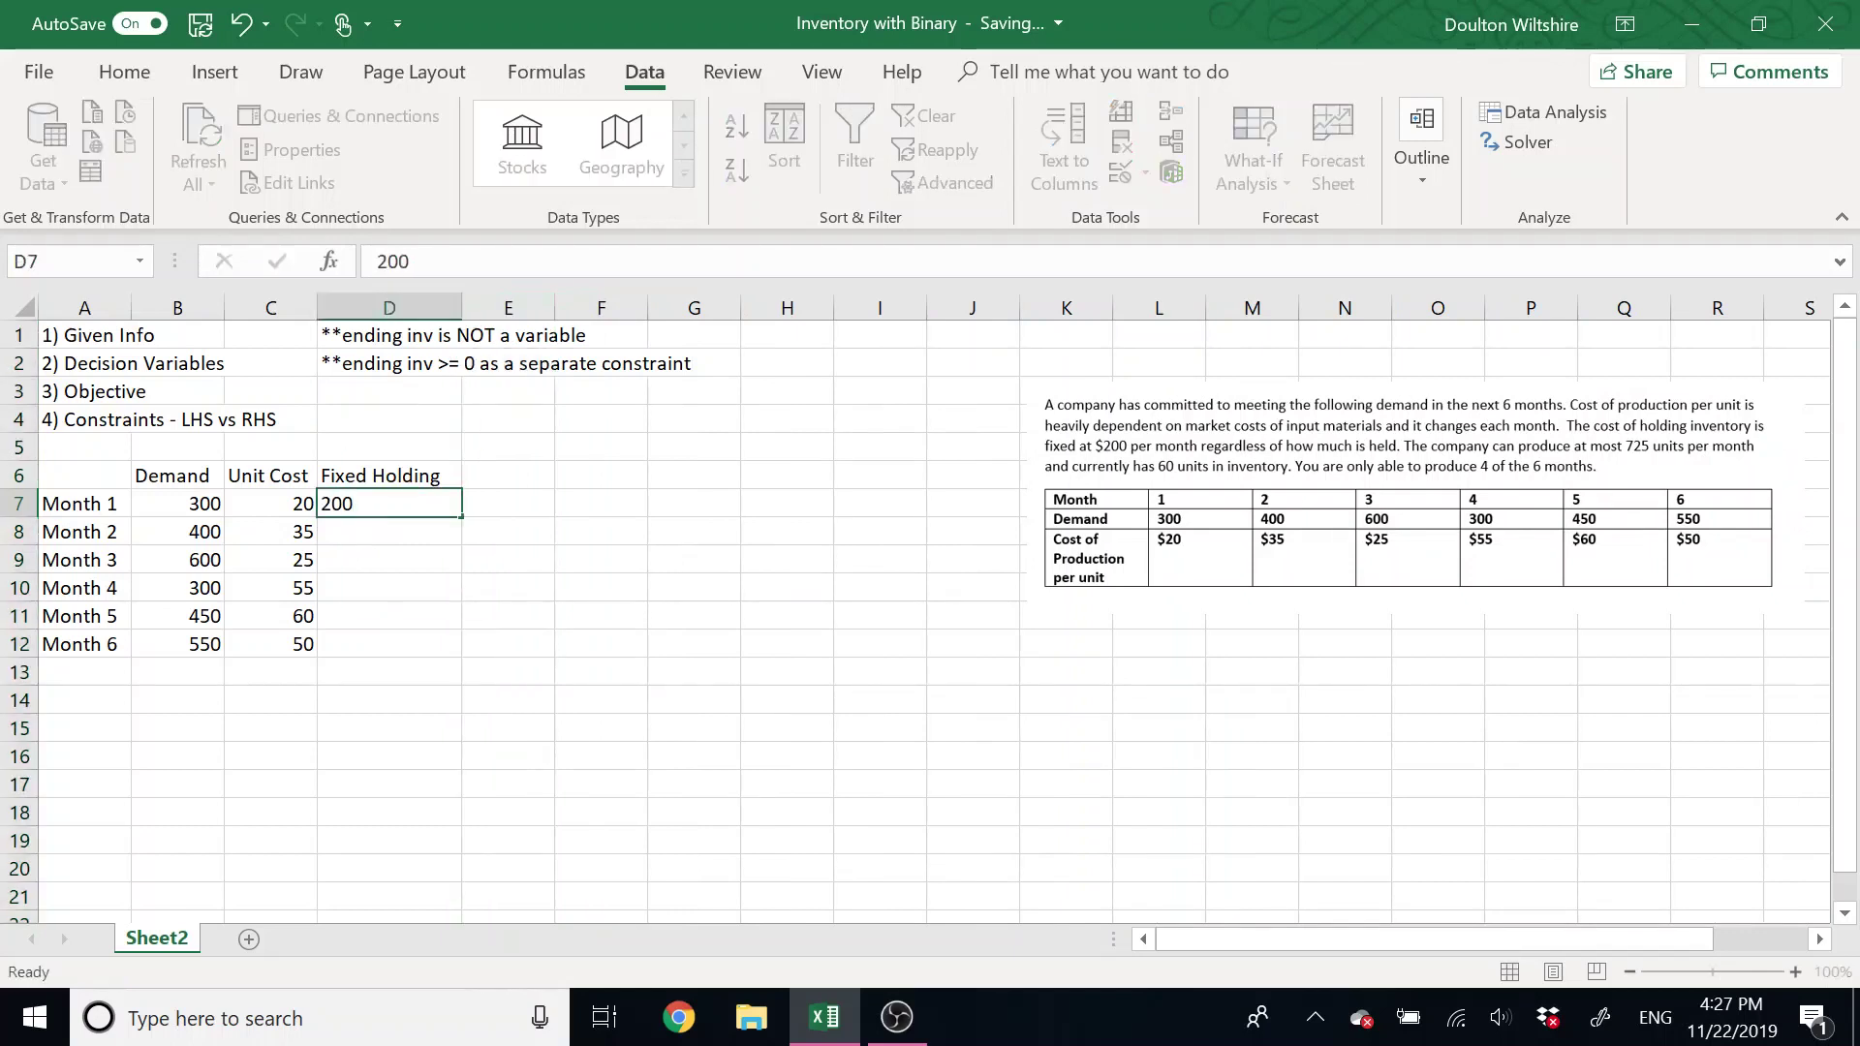
key(Return)
text(200)
key(Return)
text(200)
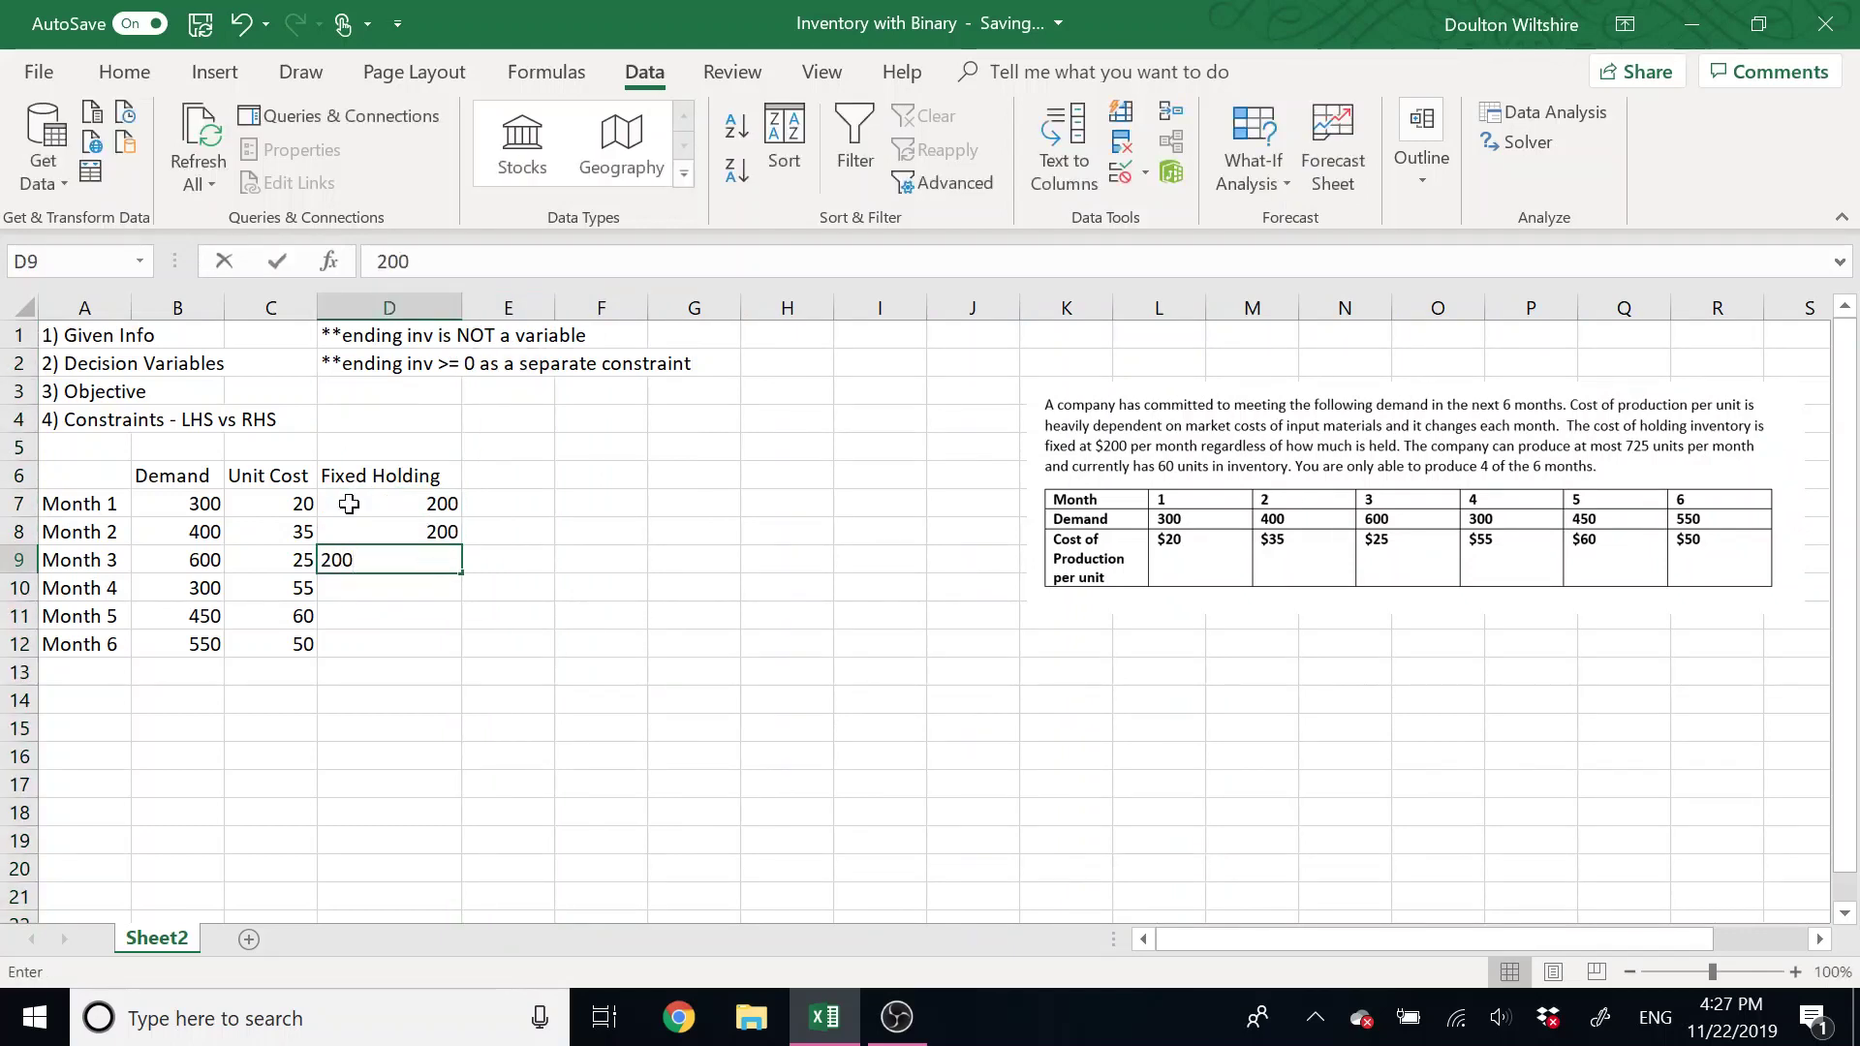
key(Return)
text(200)
key(Return)
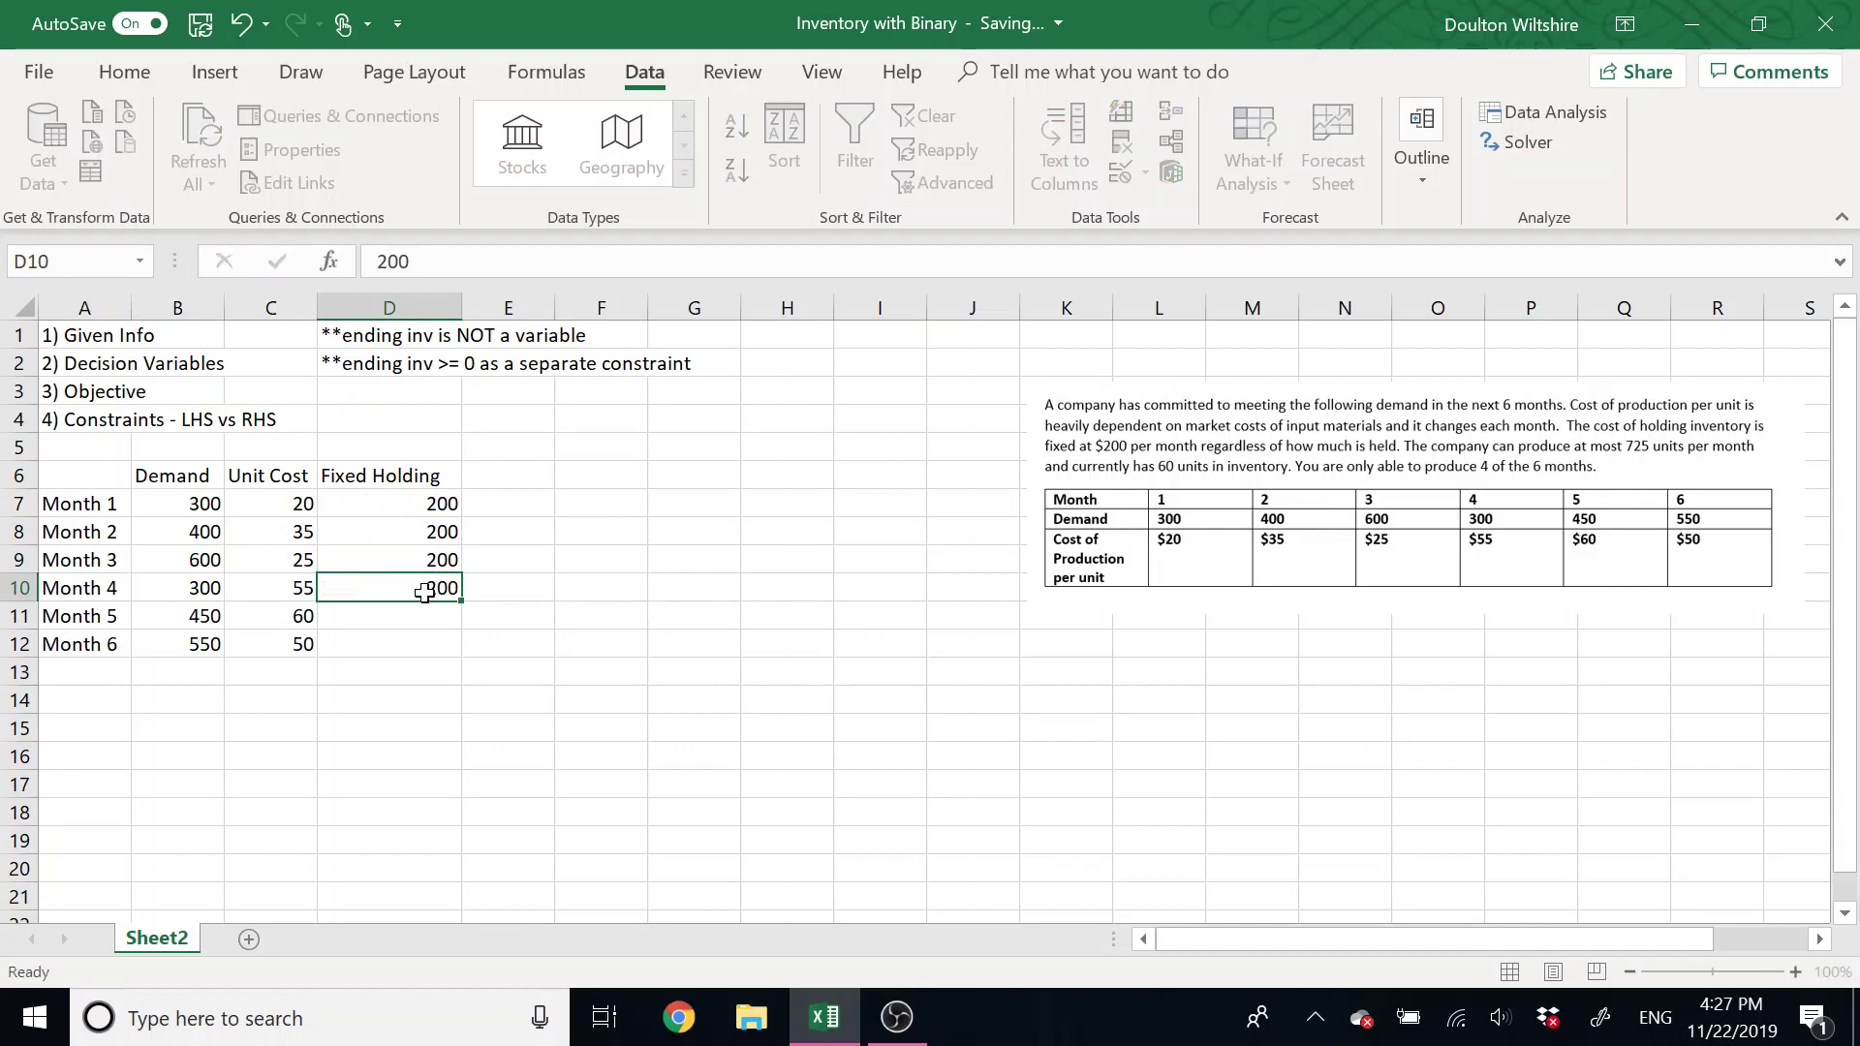
text(200)
key(Return)
text(200)
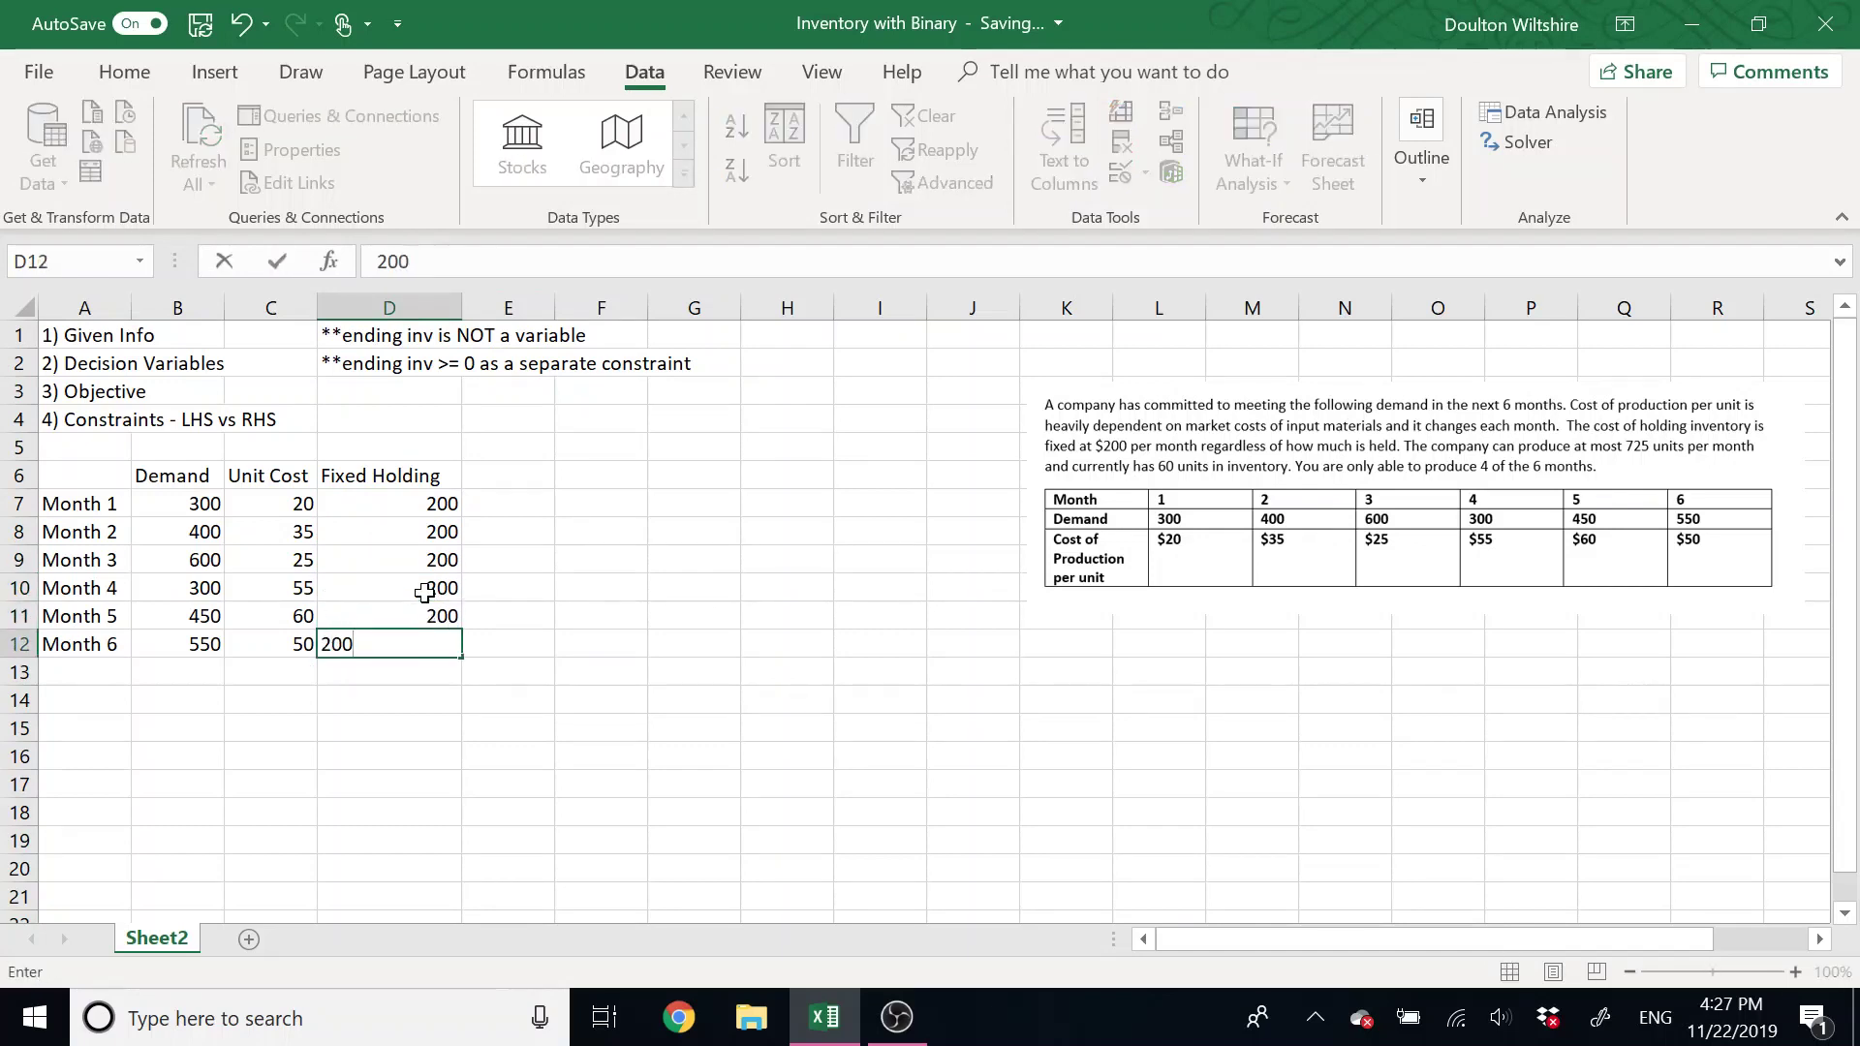
key(Return)
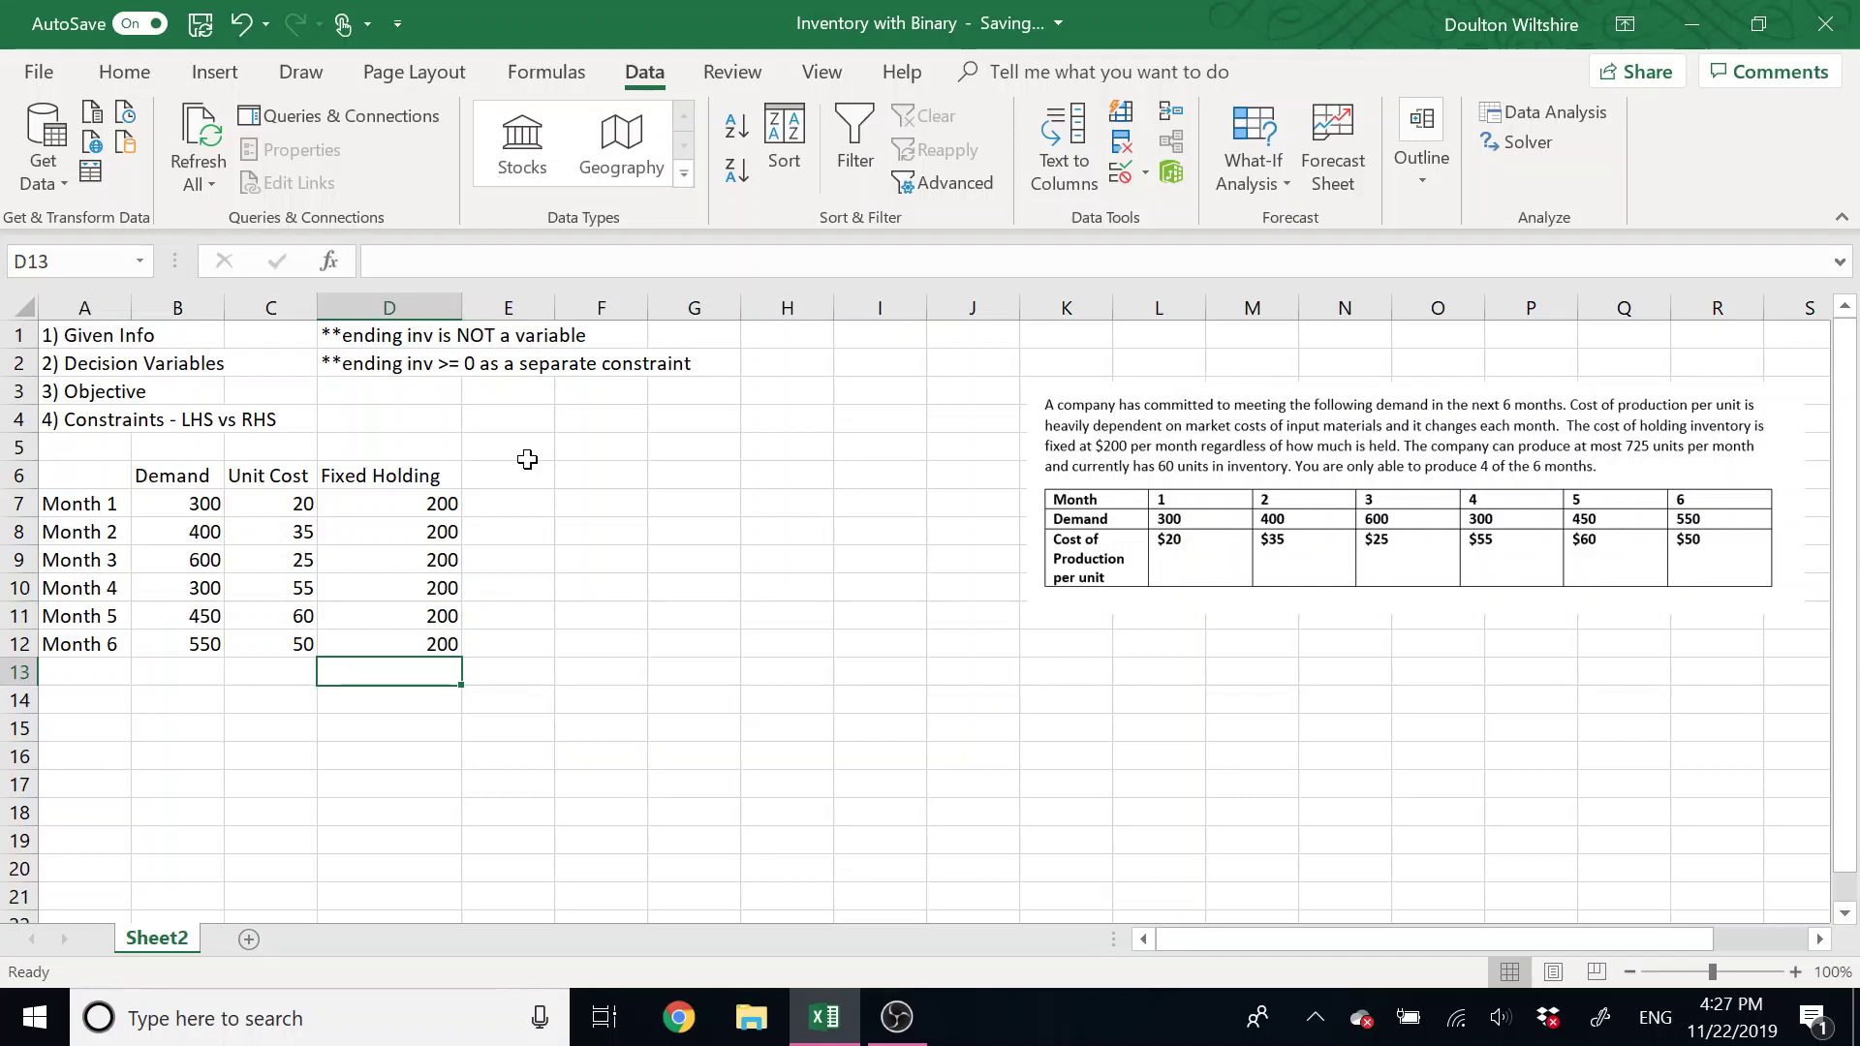
Enter 'Beg Inv' 60 and 'Max Prod' 725 below the monthly table.
click(87, 760)
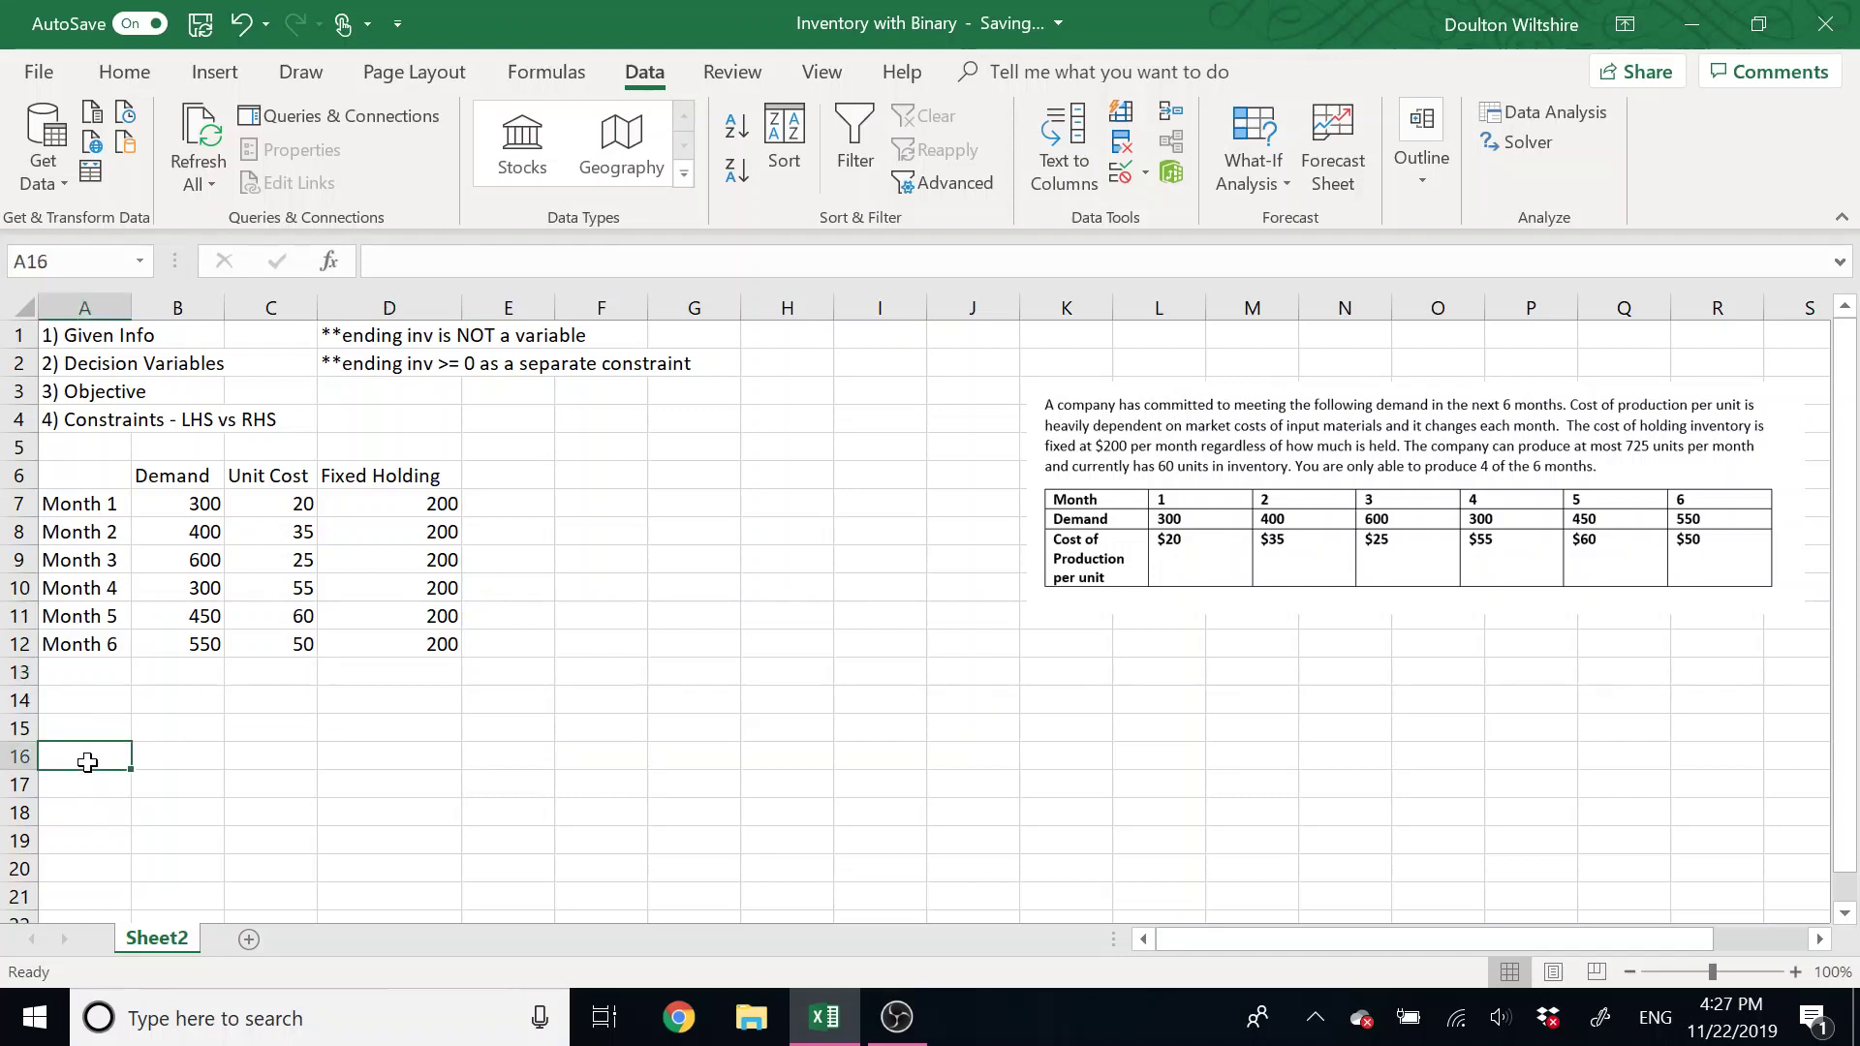
text(Beg Inv)
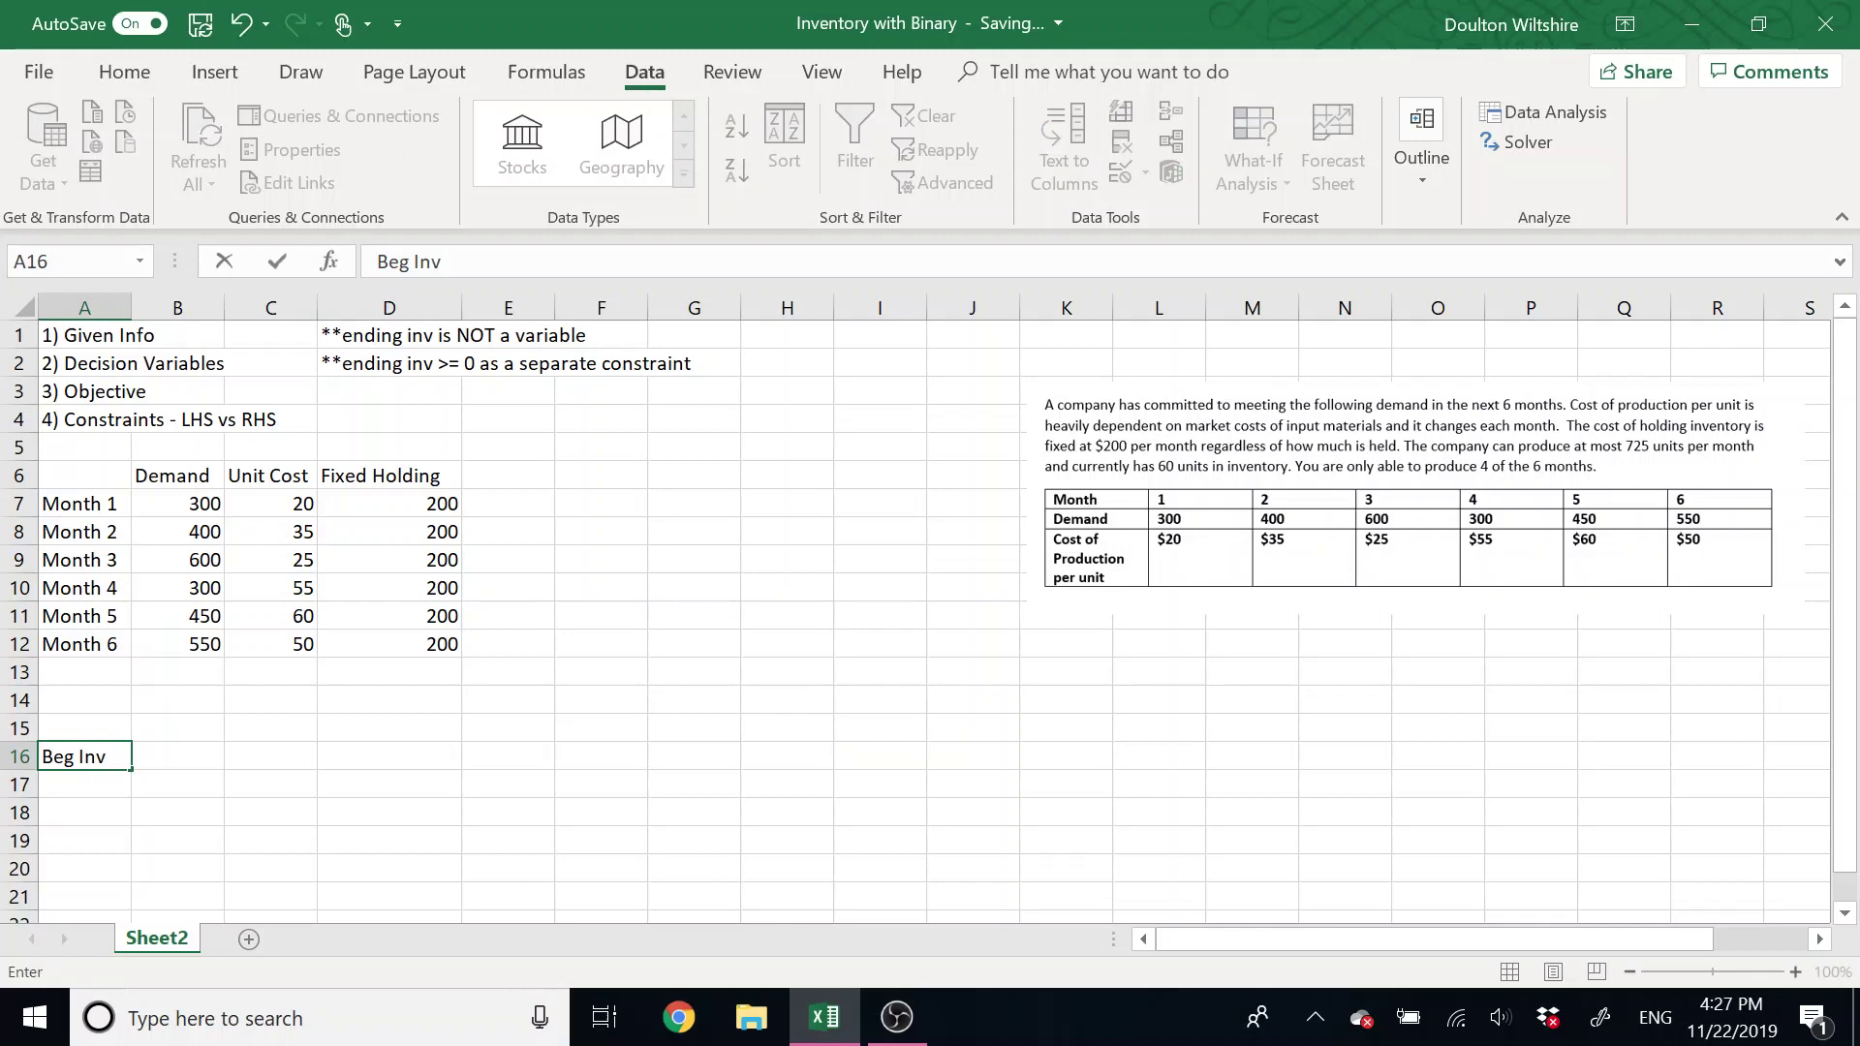
key(Tab)
text(60)
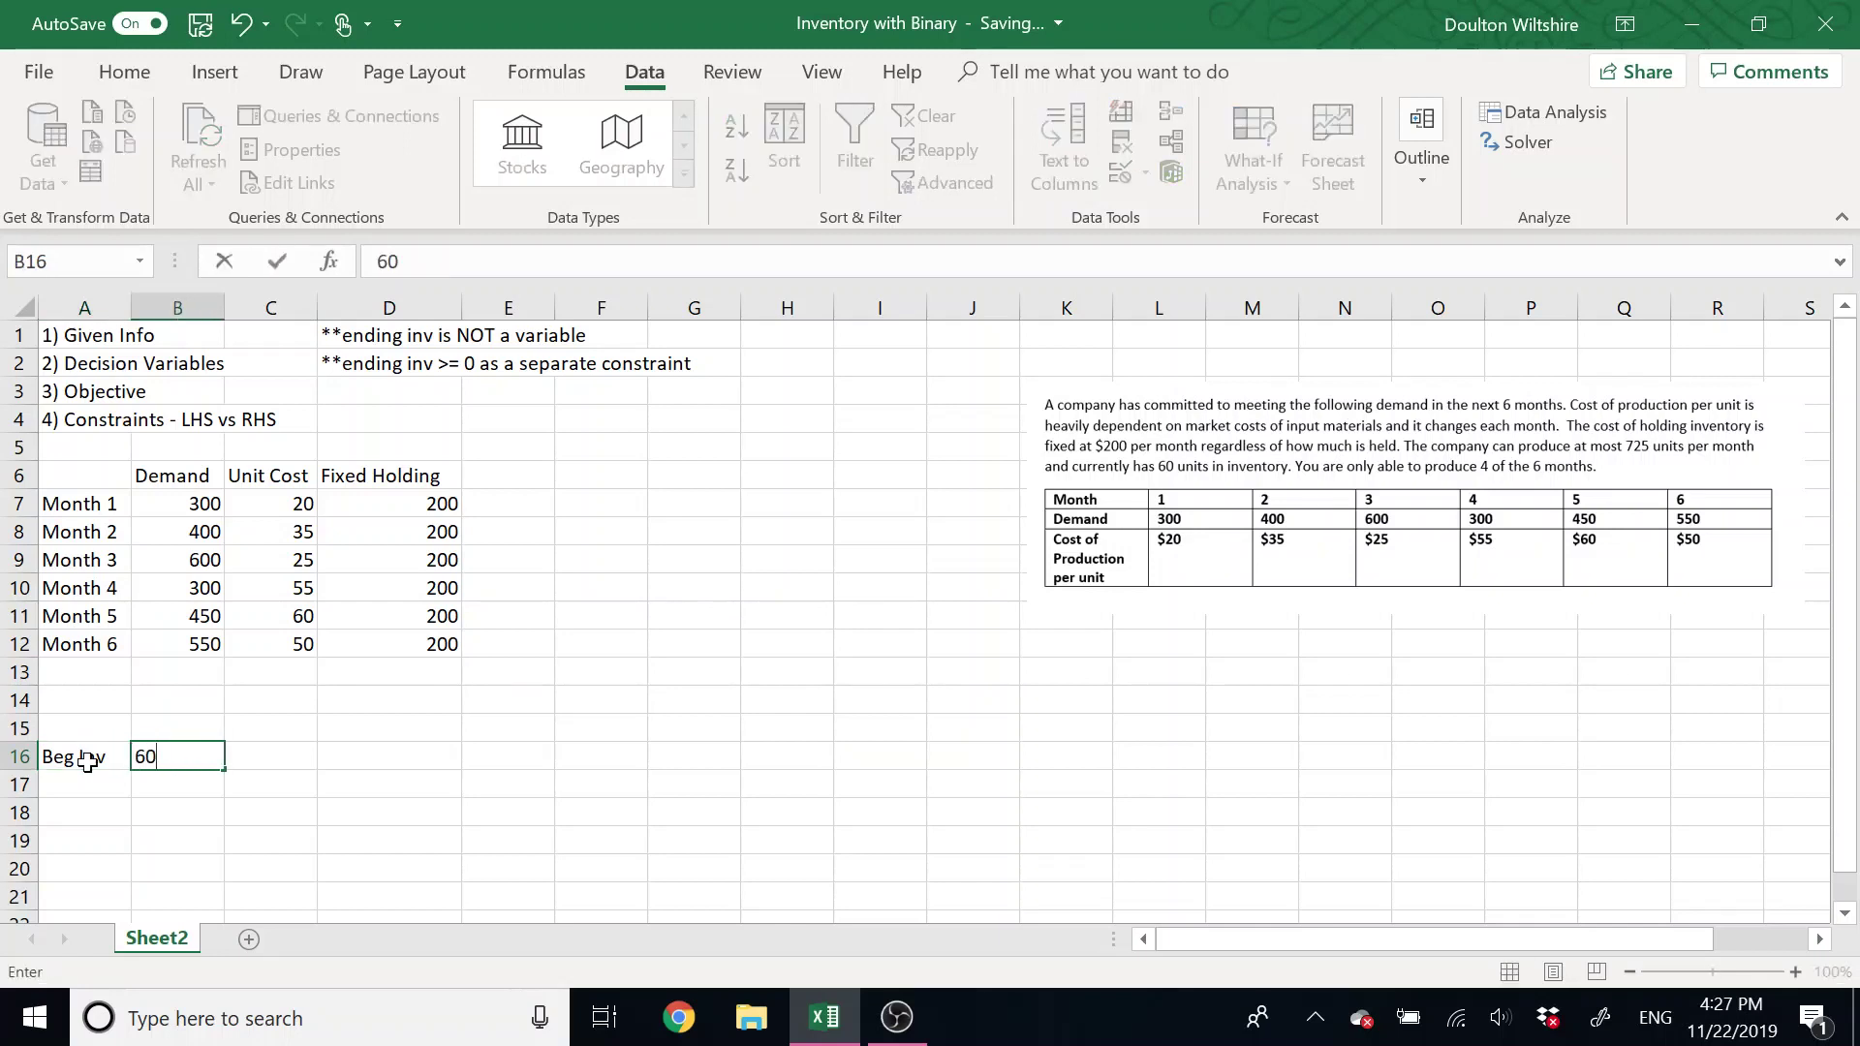
key(Return)
text(Max Prod)
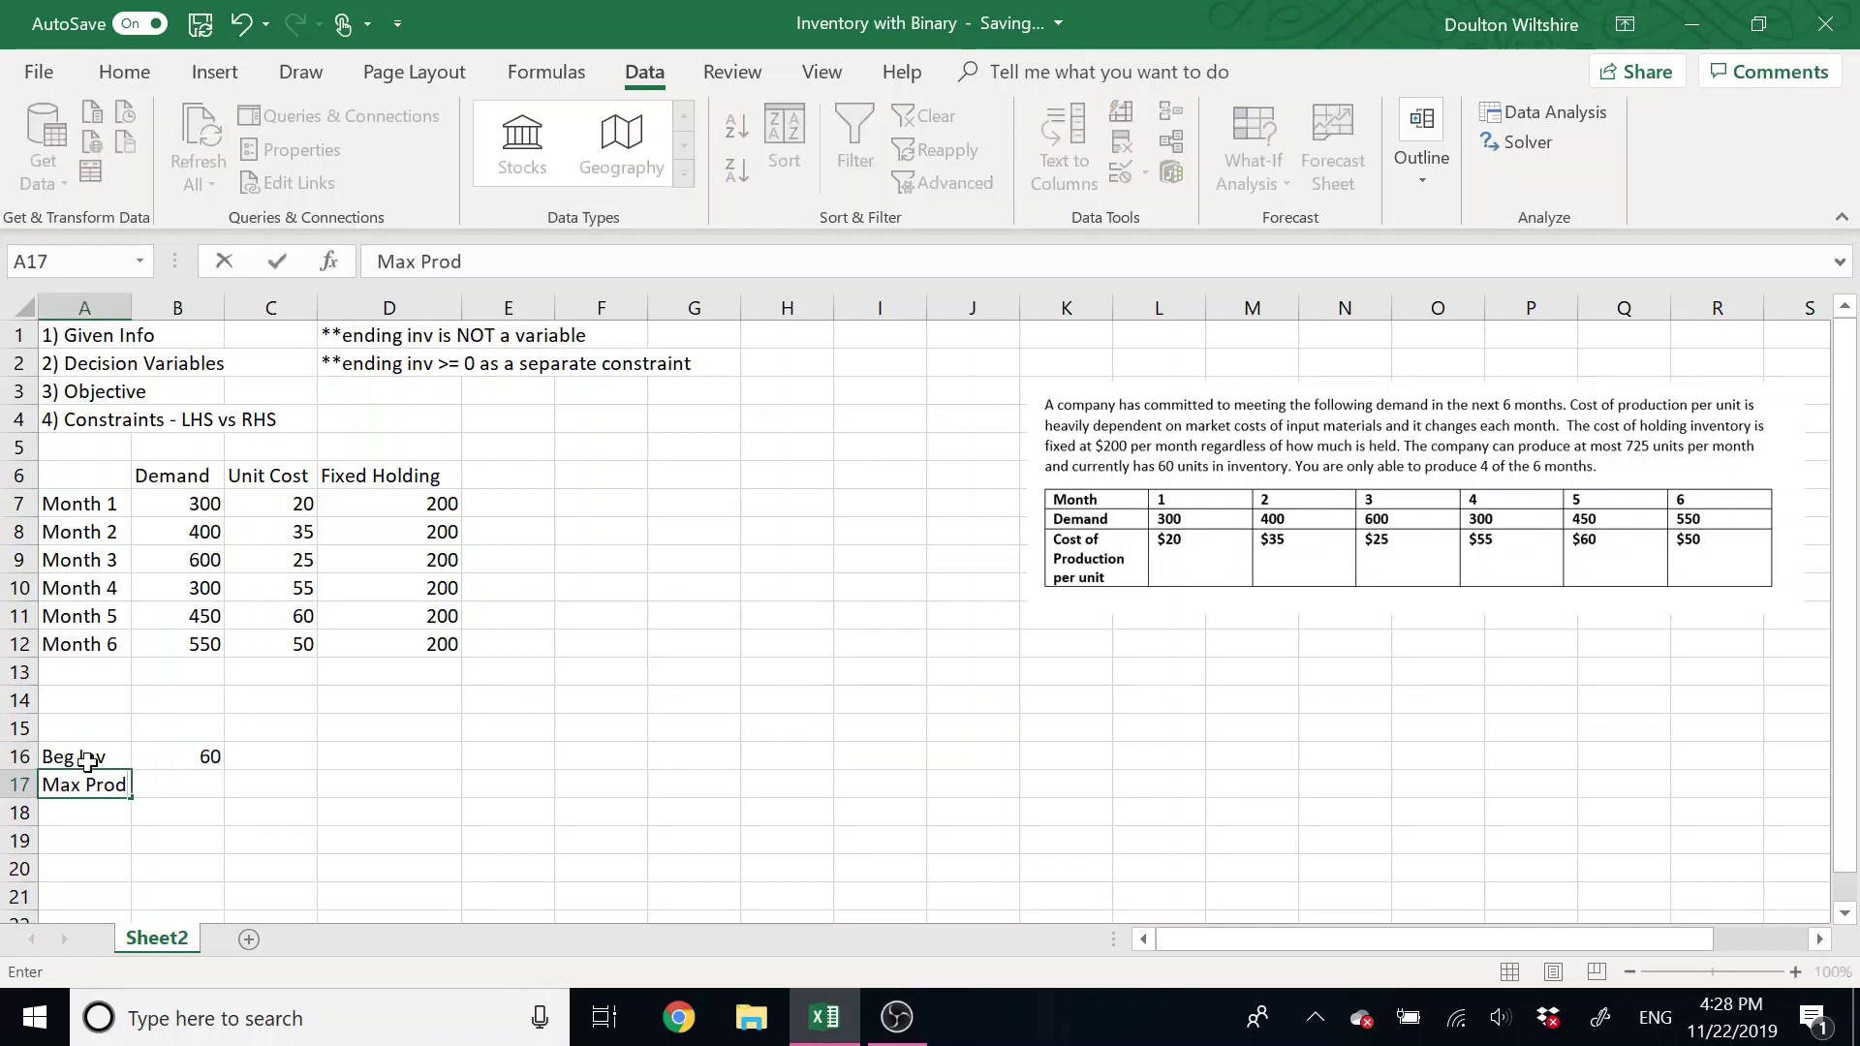
key(Tab)
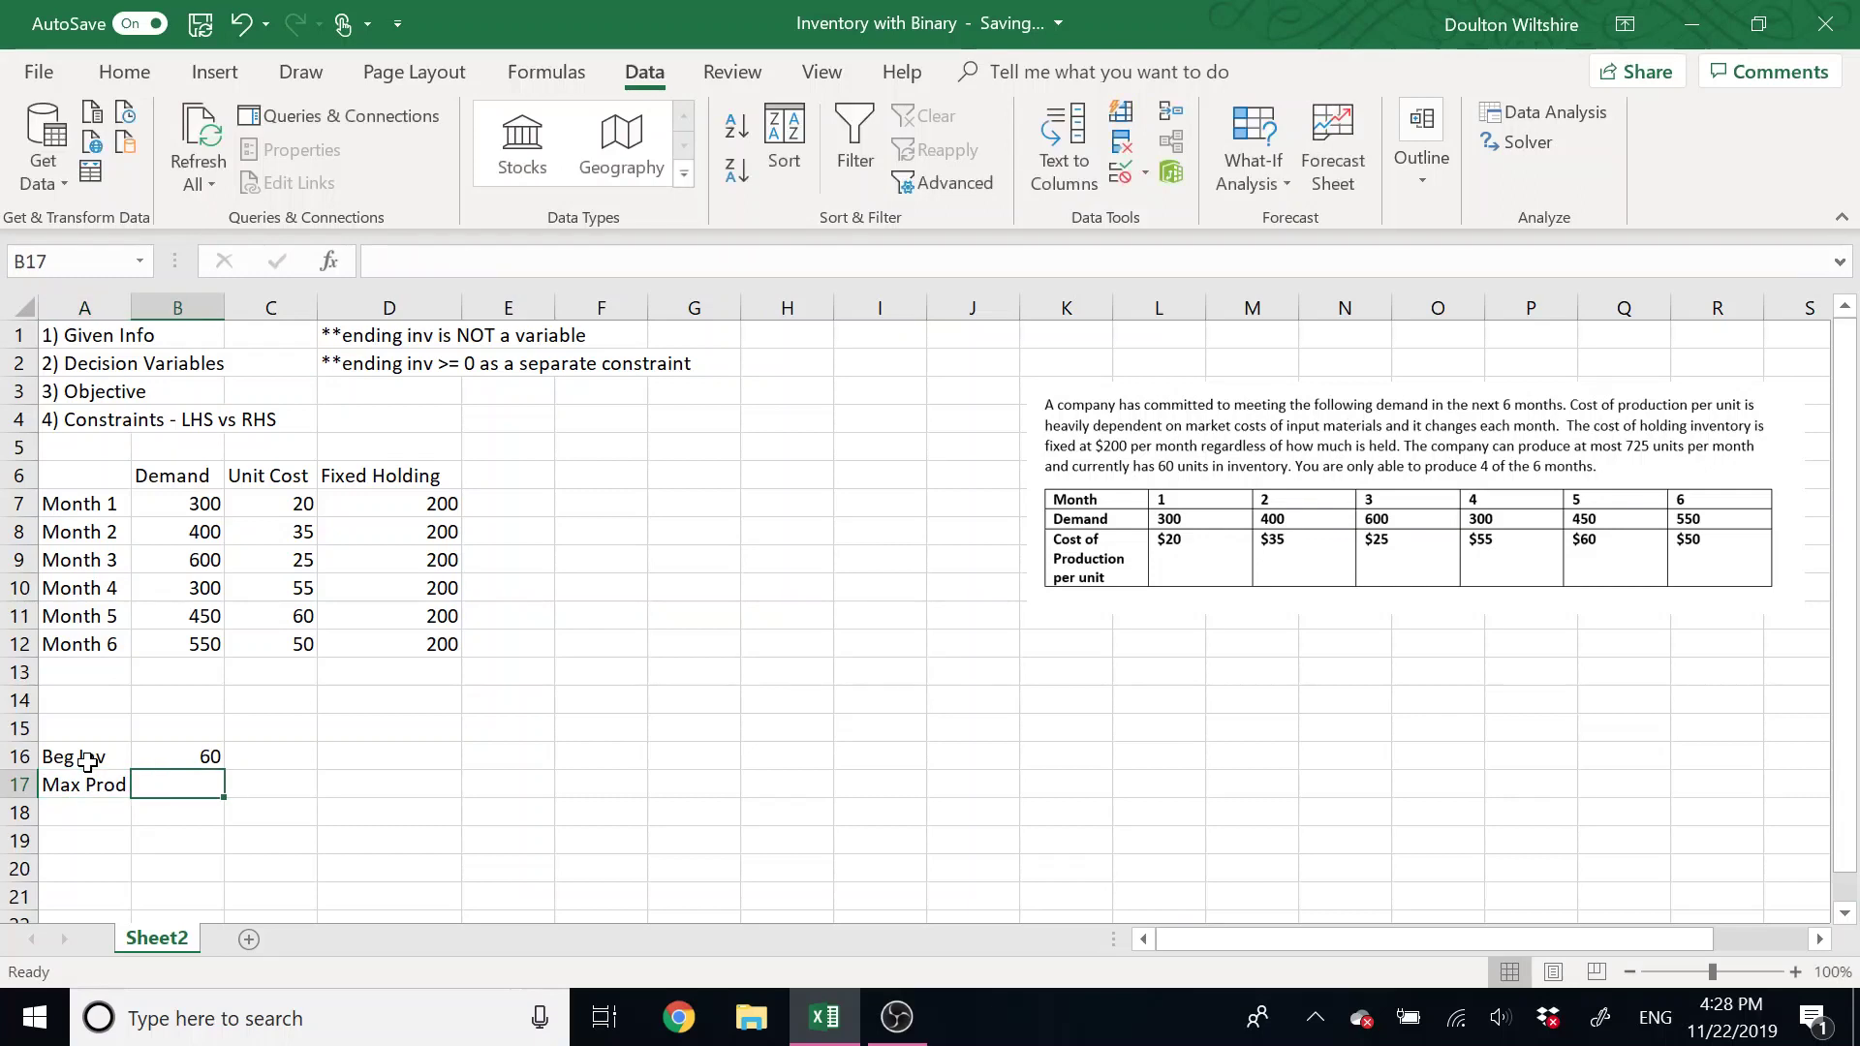
text(725)
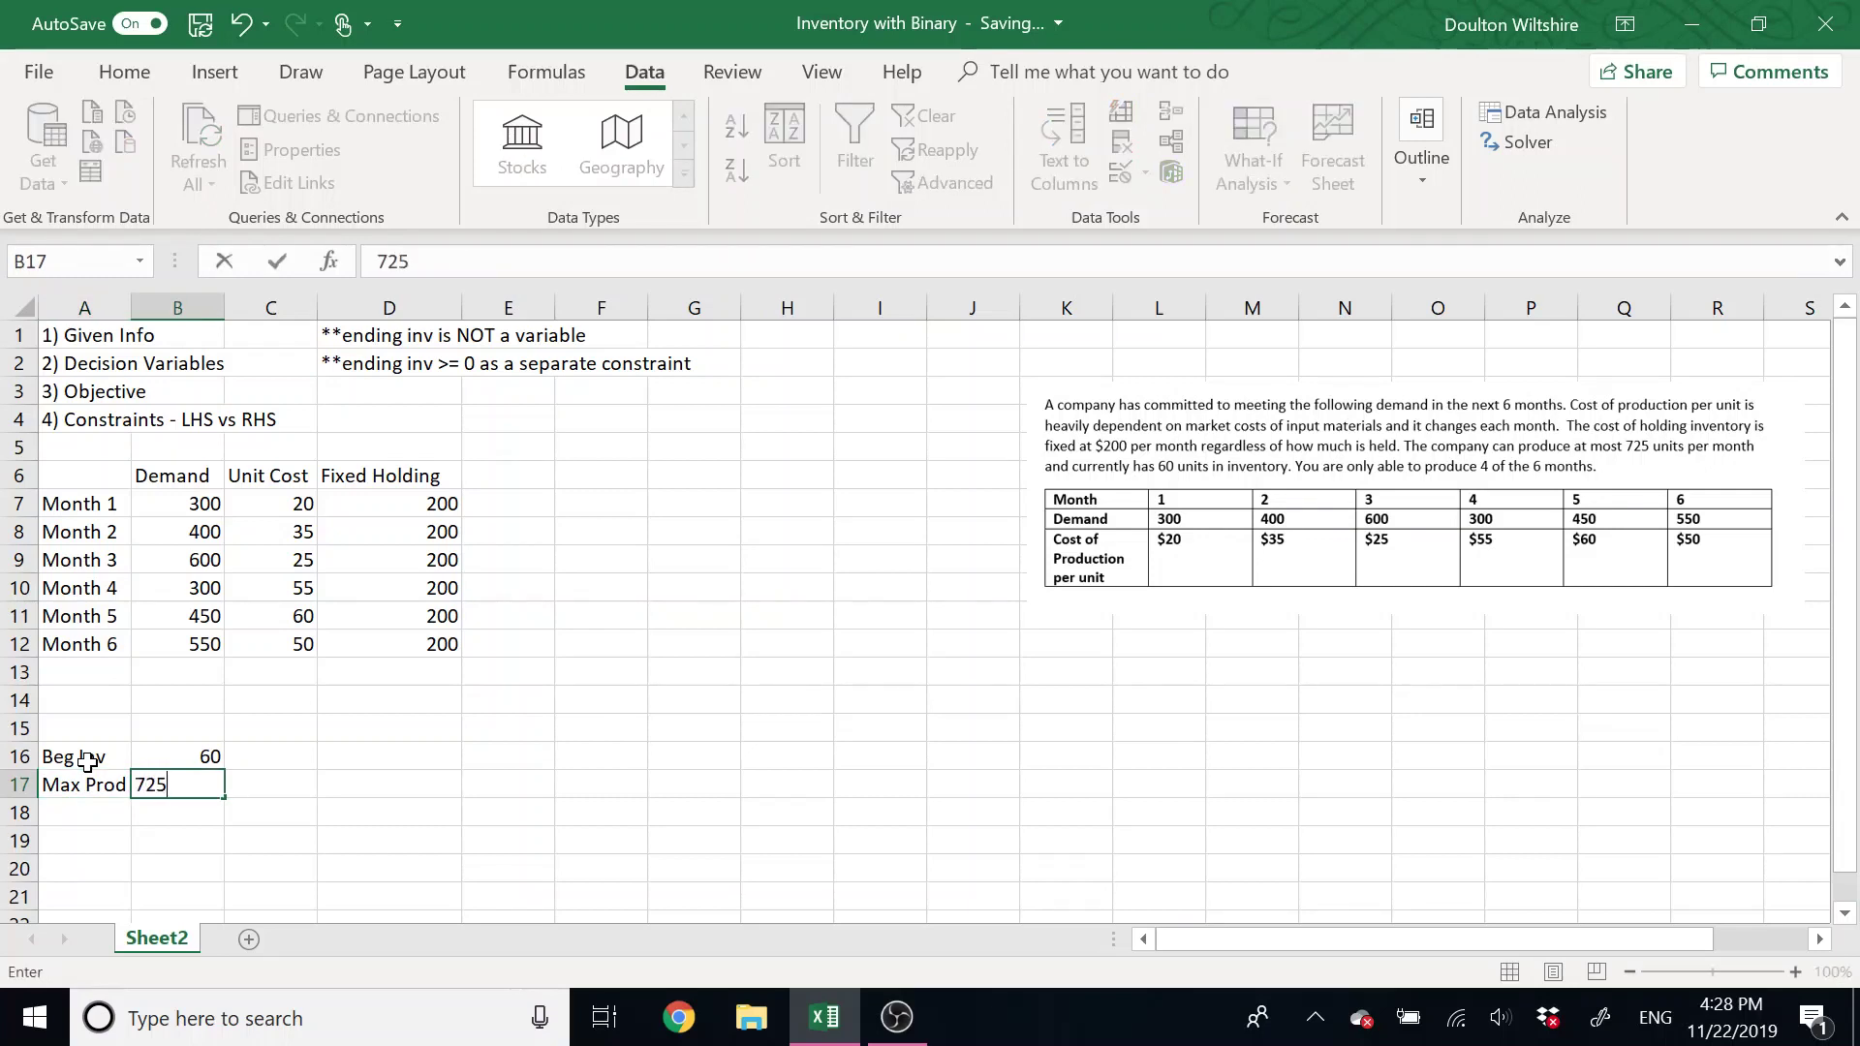
click(656, 782)
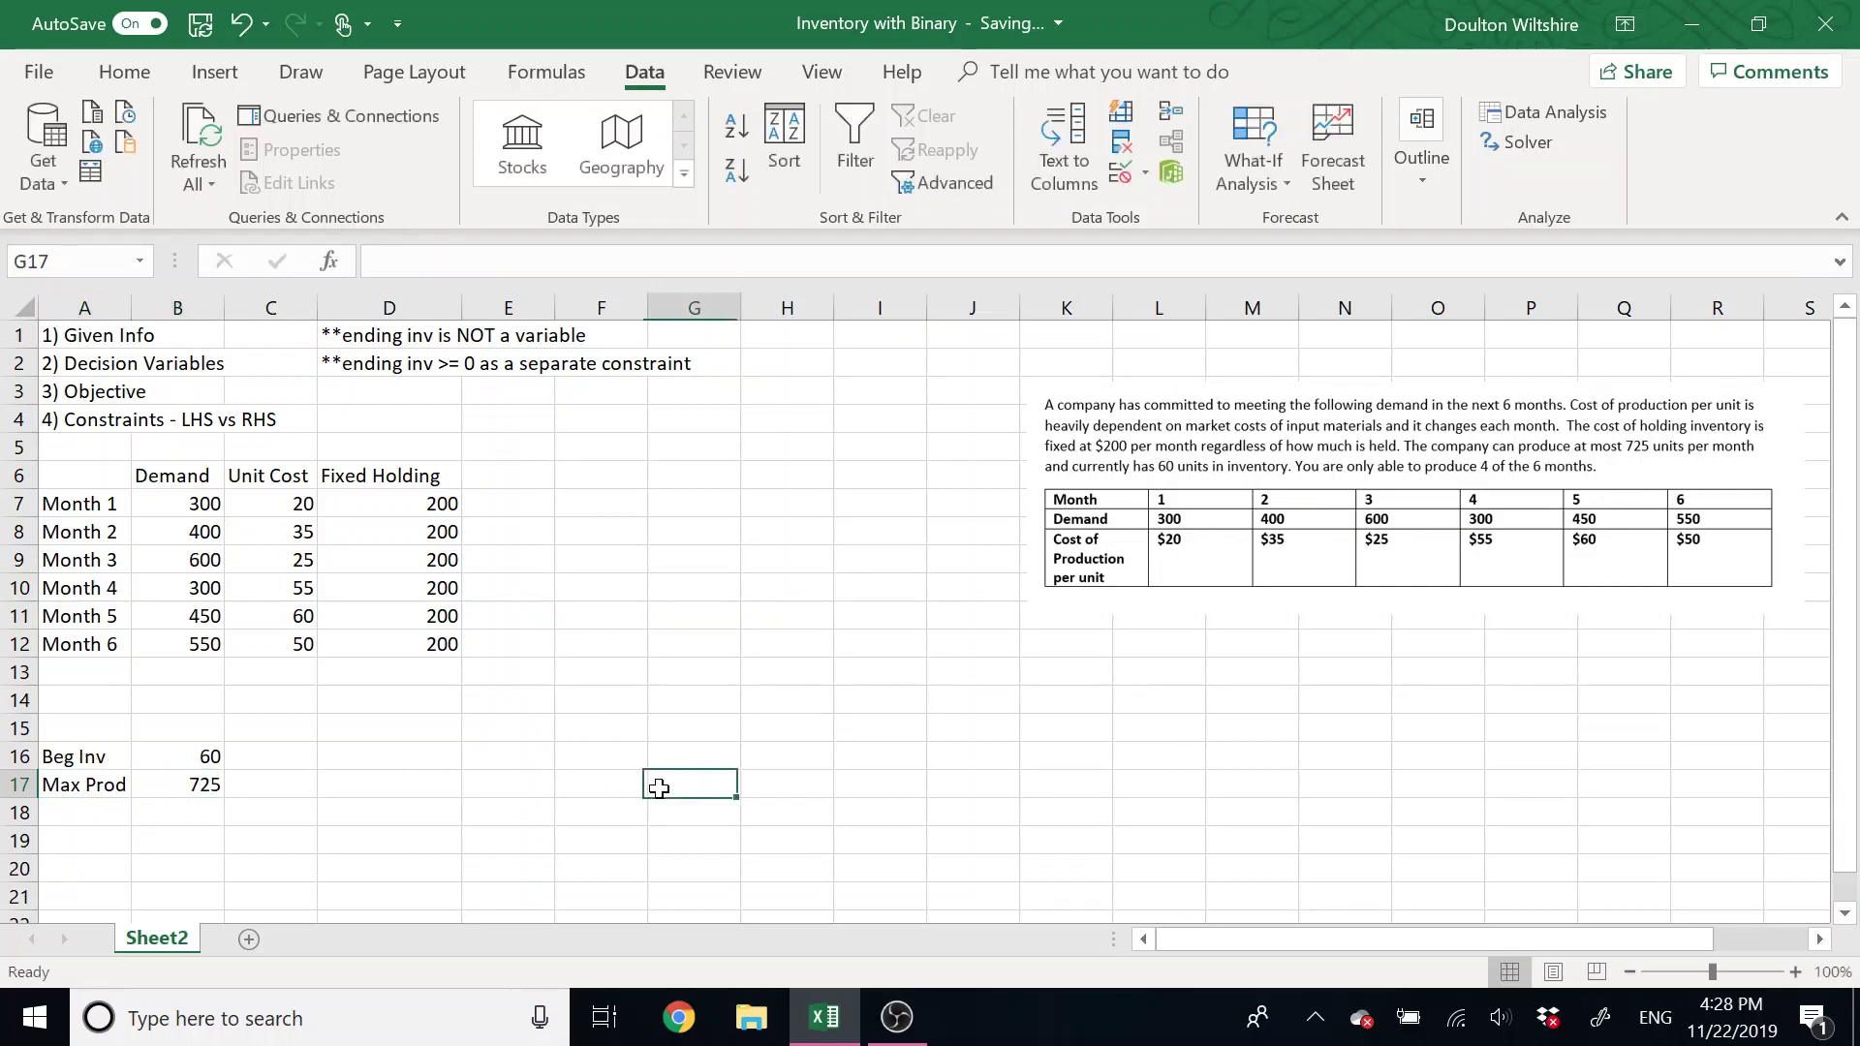
click(515, 472)
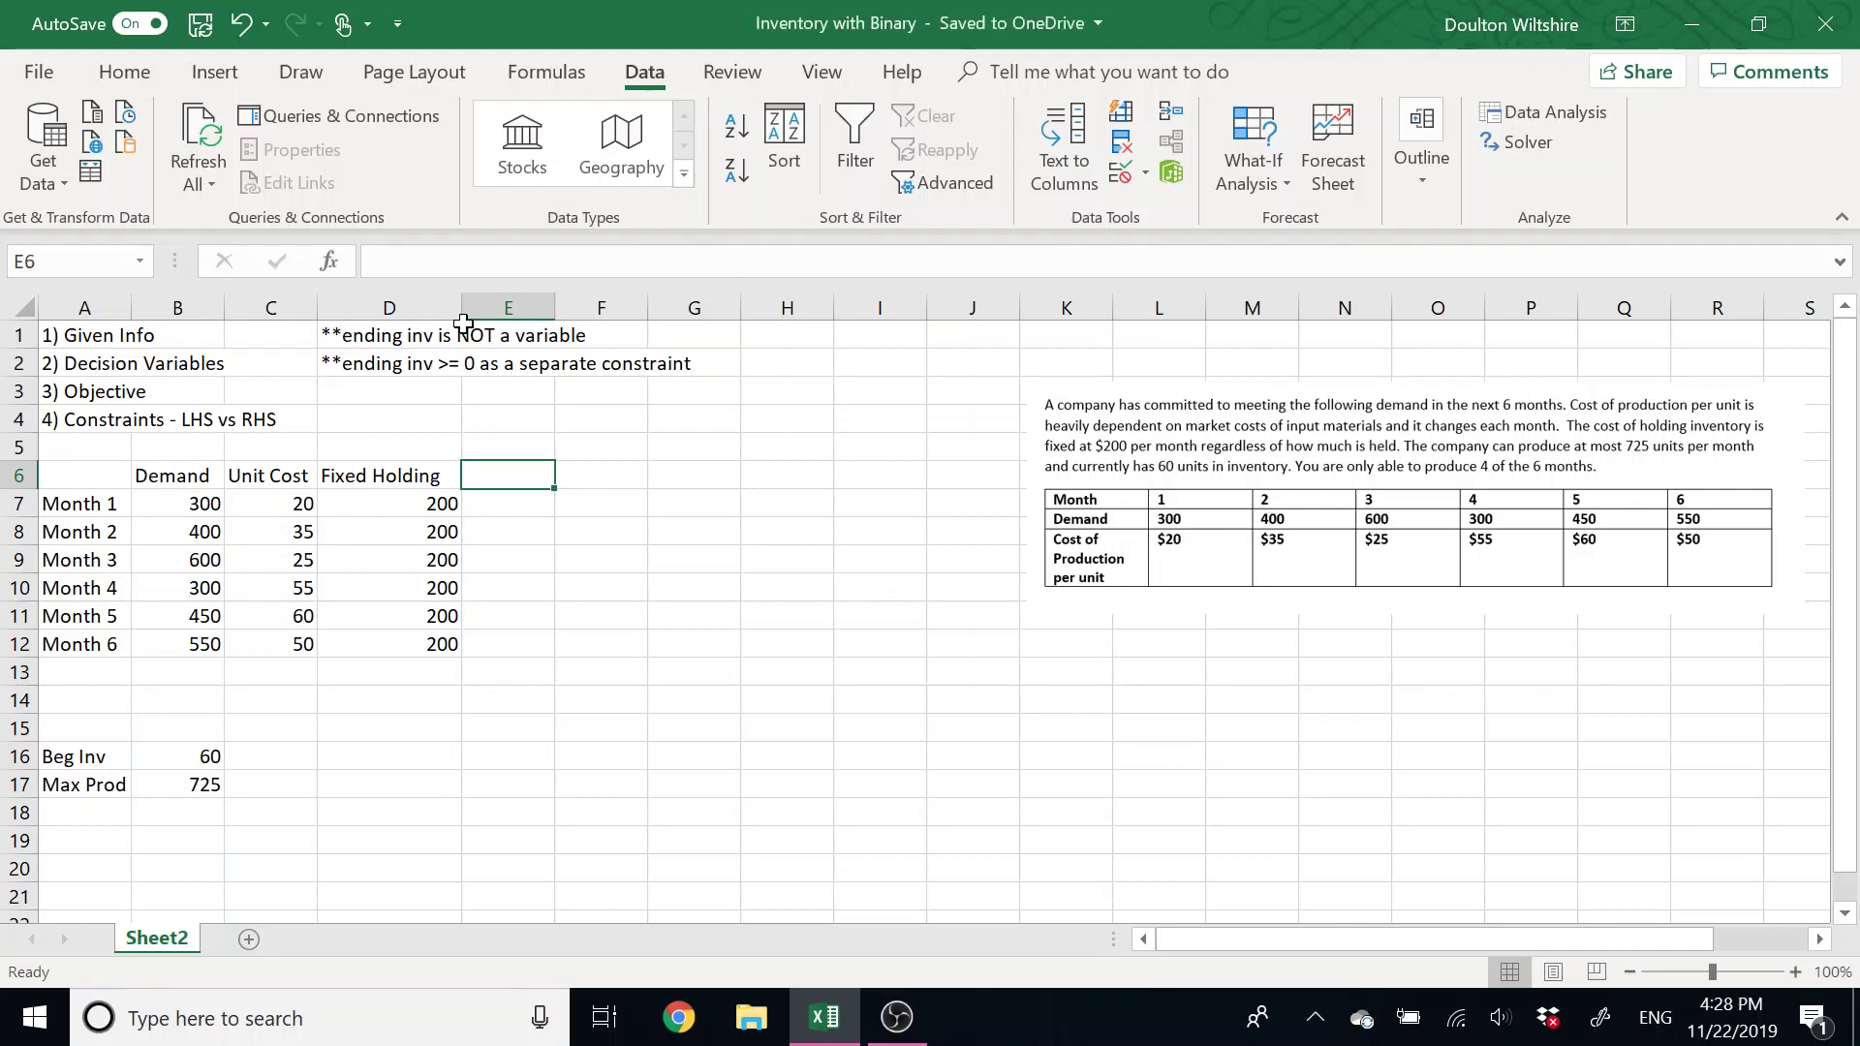
Add headers 'Store Ending Inv?' in E6 and 'Produce?' in F6, widening column E.
text(St)
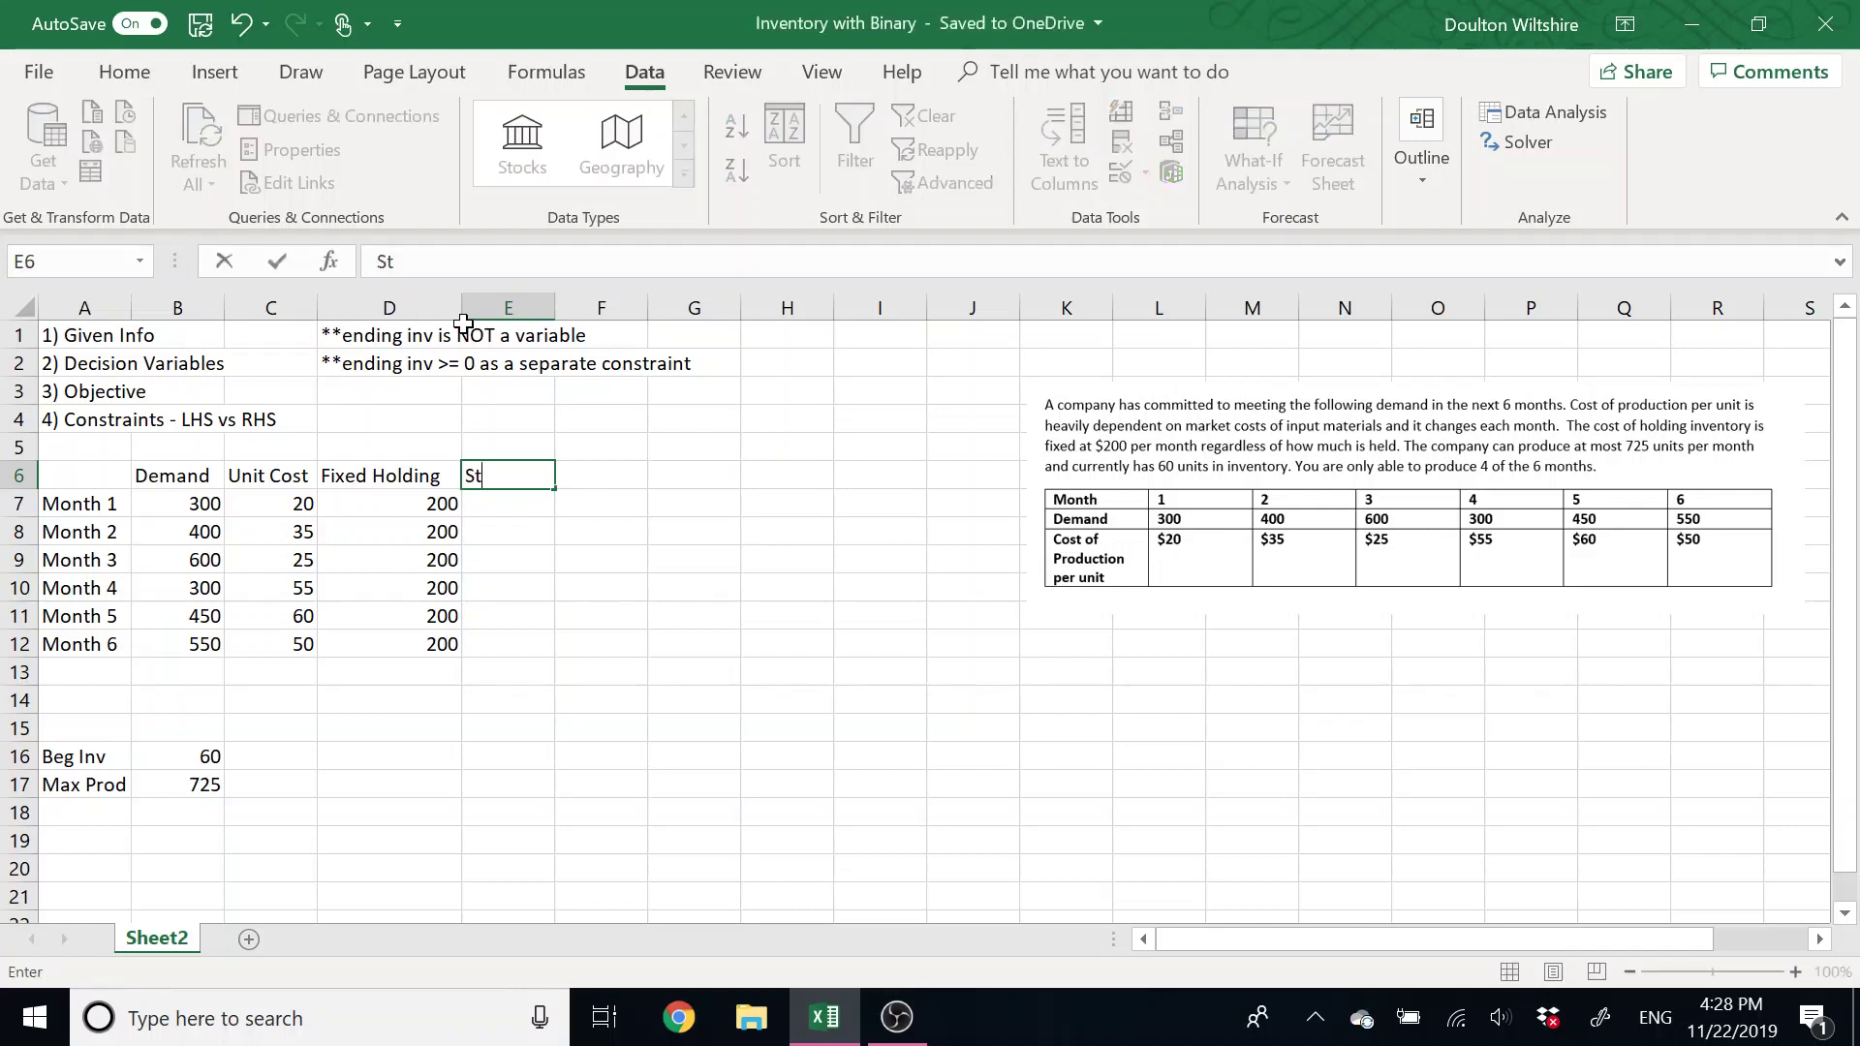
text(ore Ending)
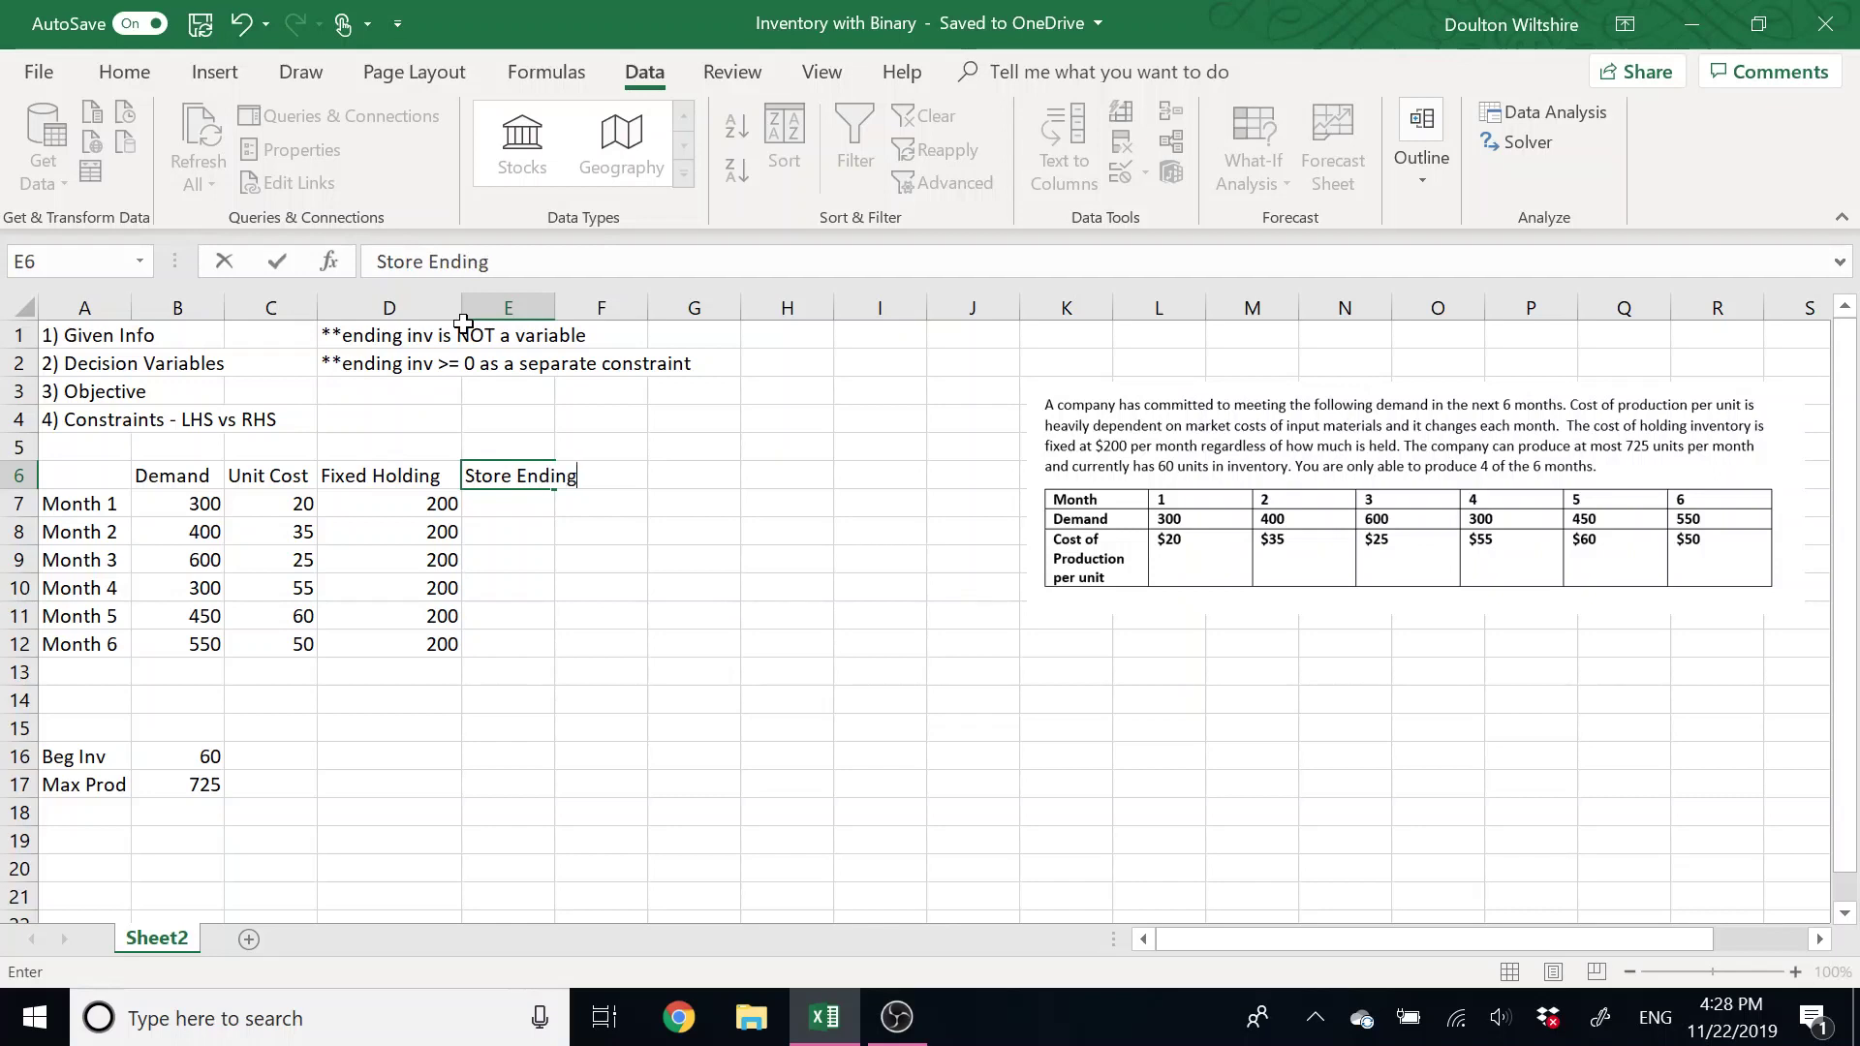
text( In)
double_click(555, 307)
click(552, 307)
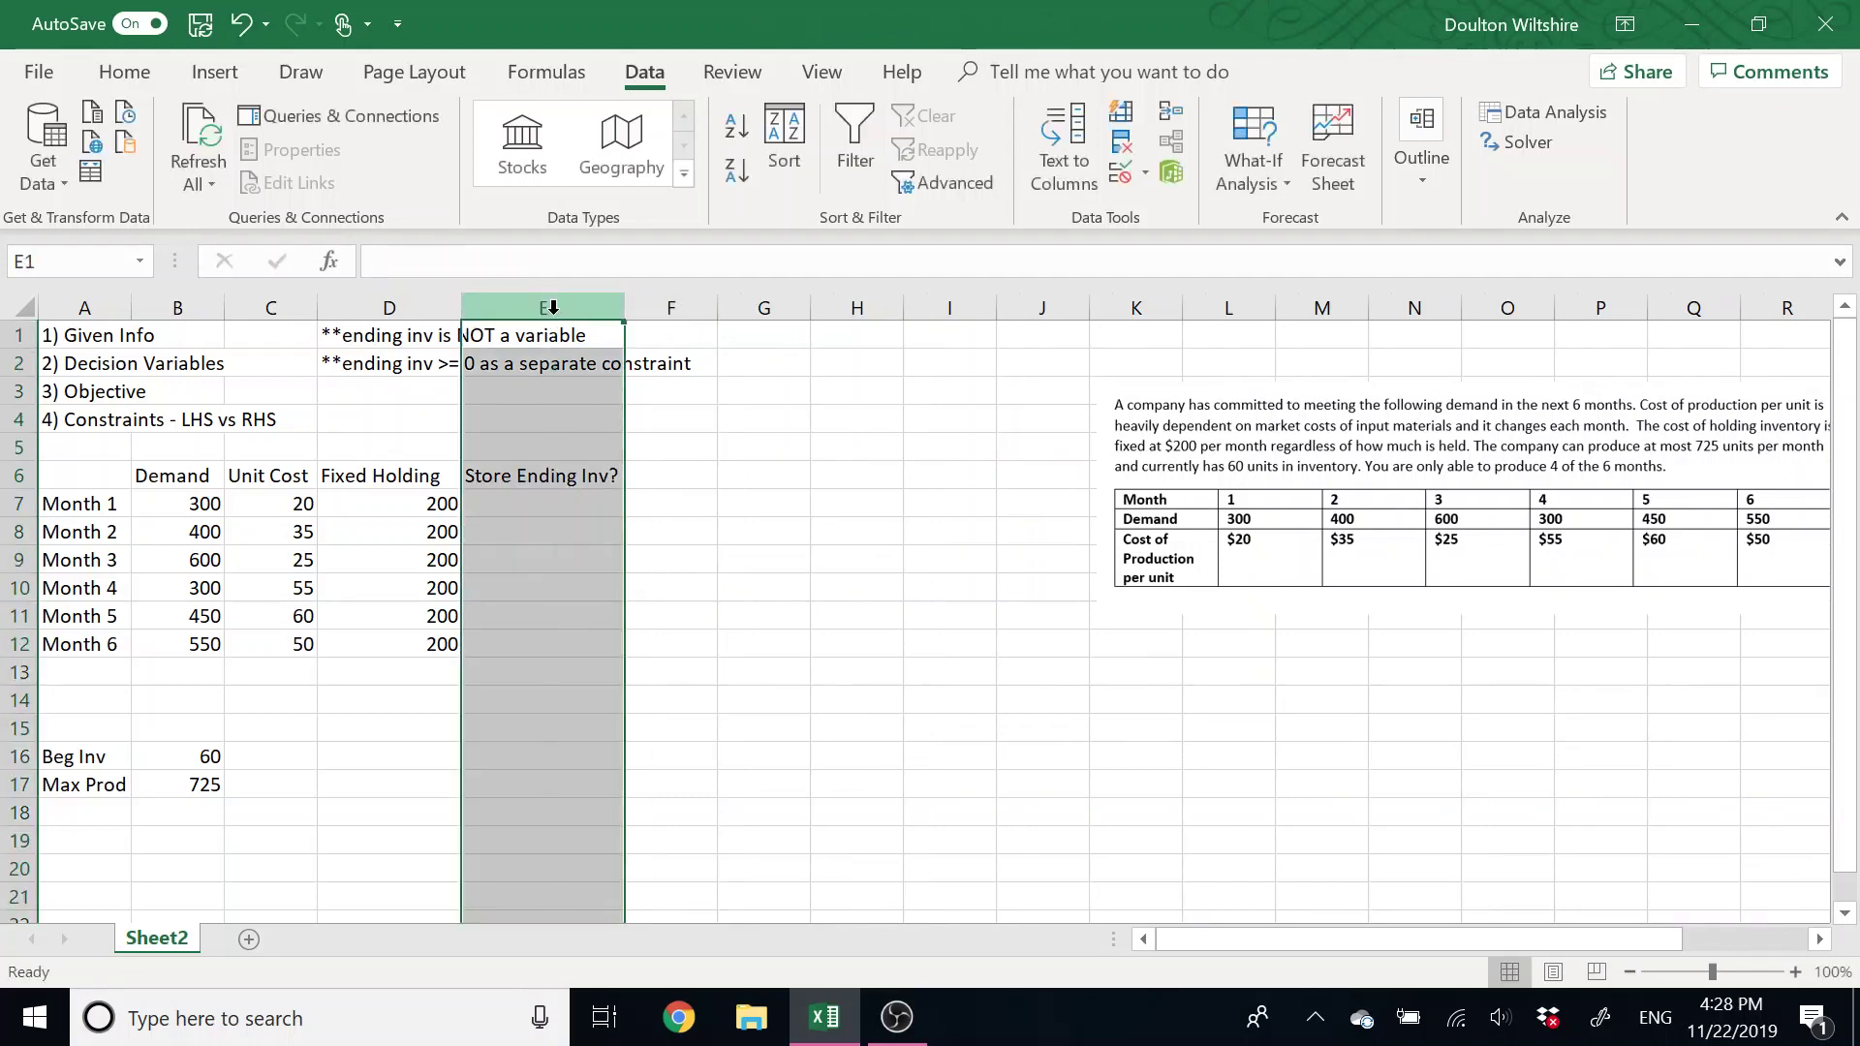
click(673, 479)
text(Pro)
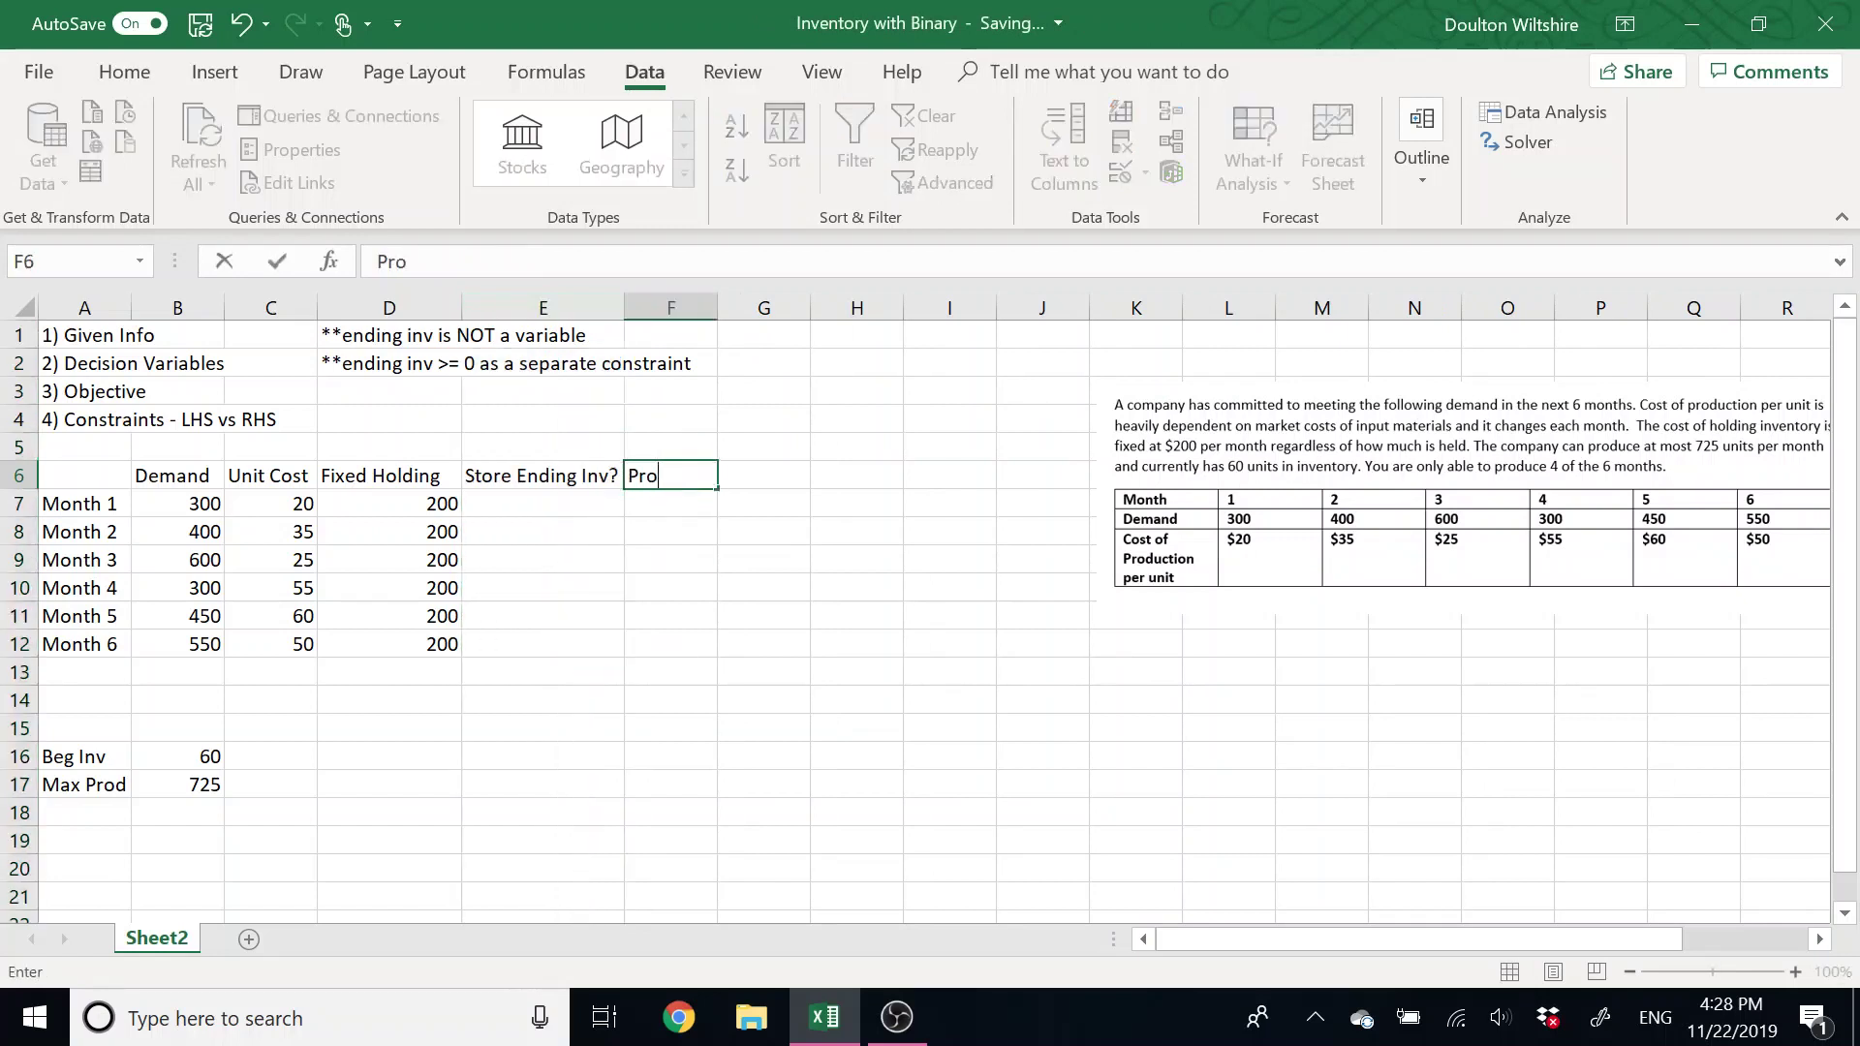
text(duce)
text( in)
click(538, 498)
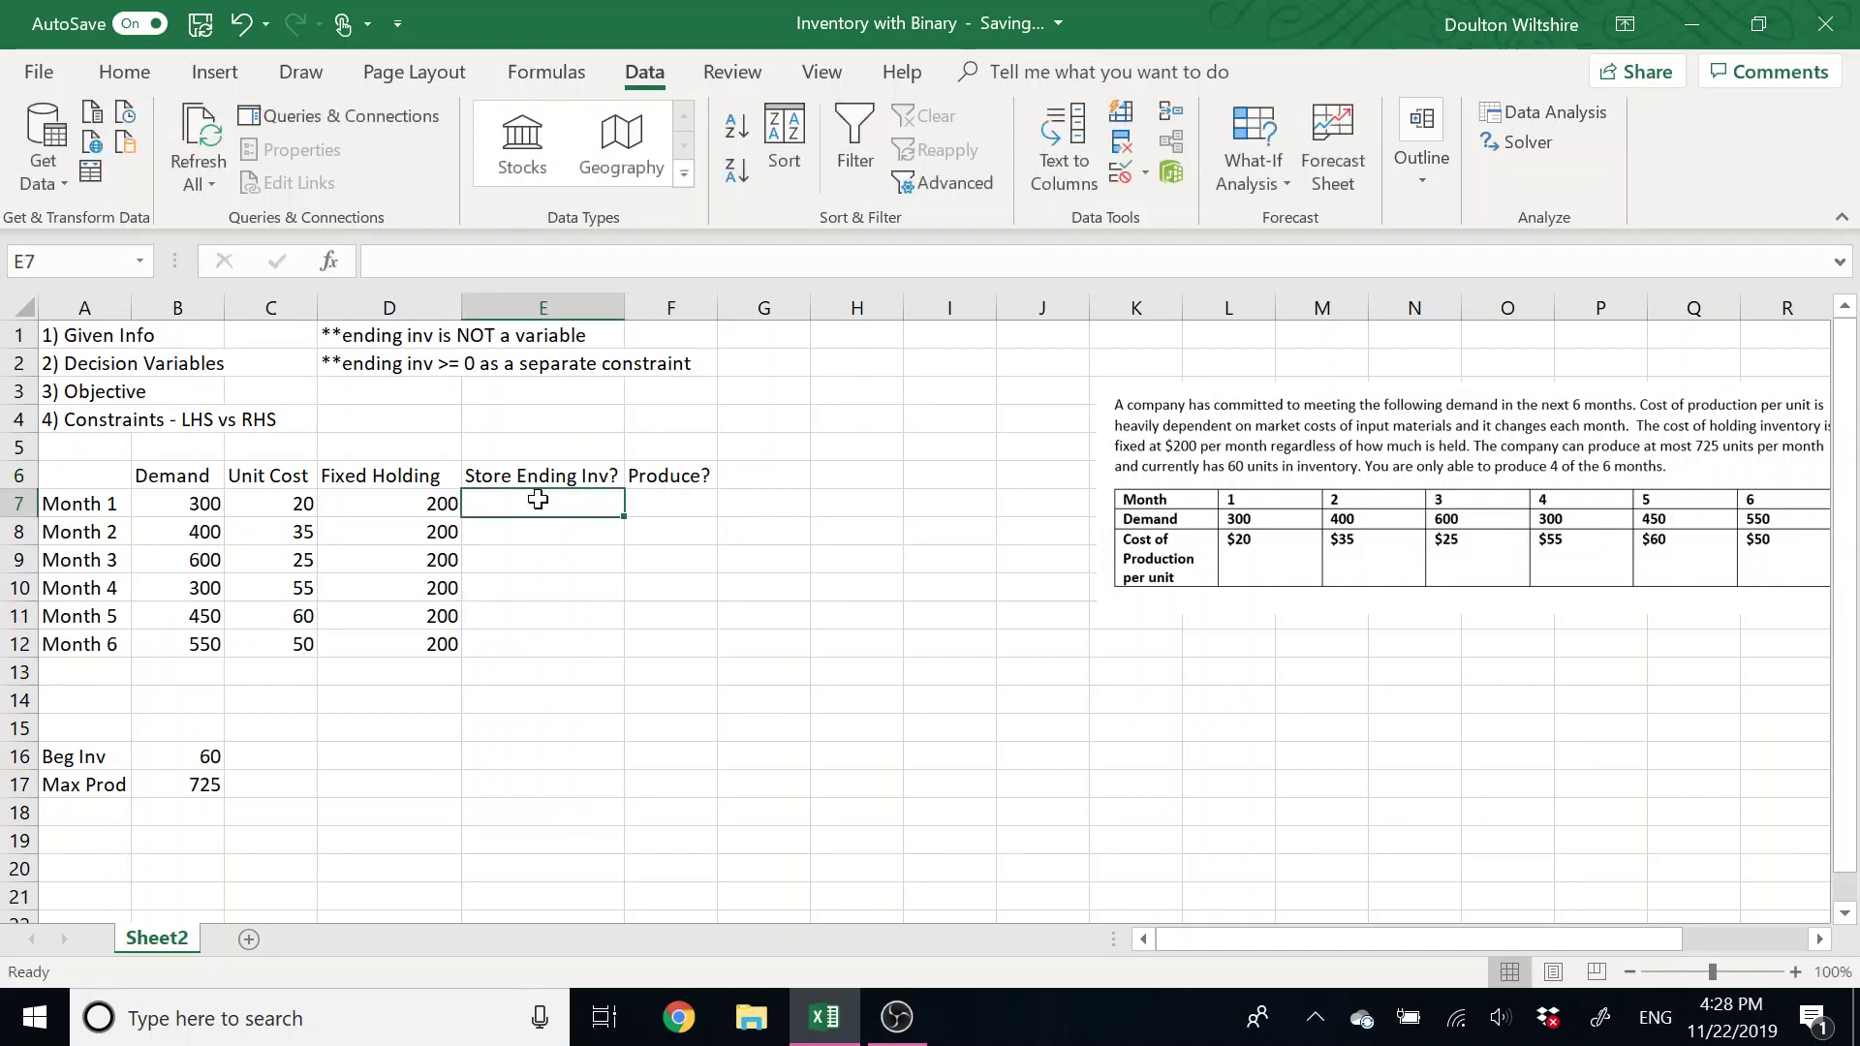
Add headers 'Amt Produce' in G6 and 'Ending Inv' in H6, auto-fitting both columns.
click(759, 473)
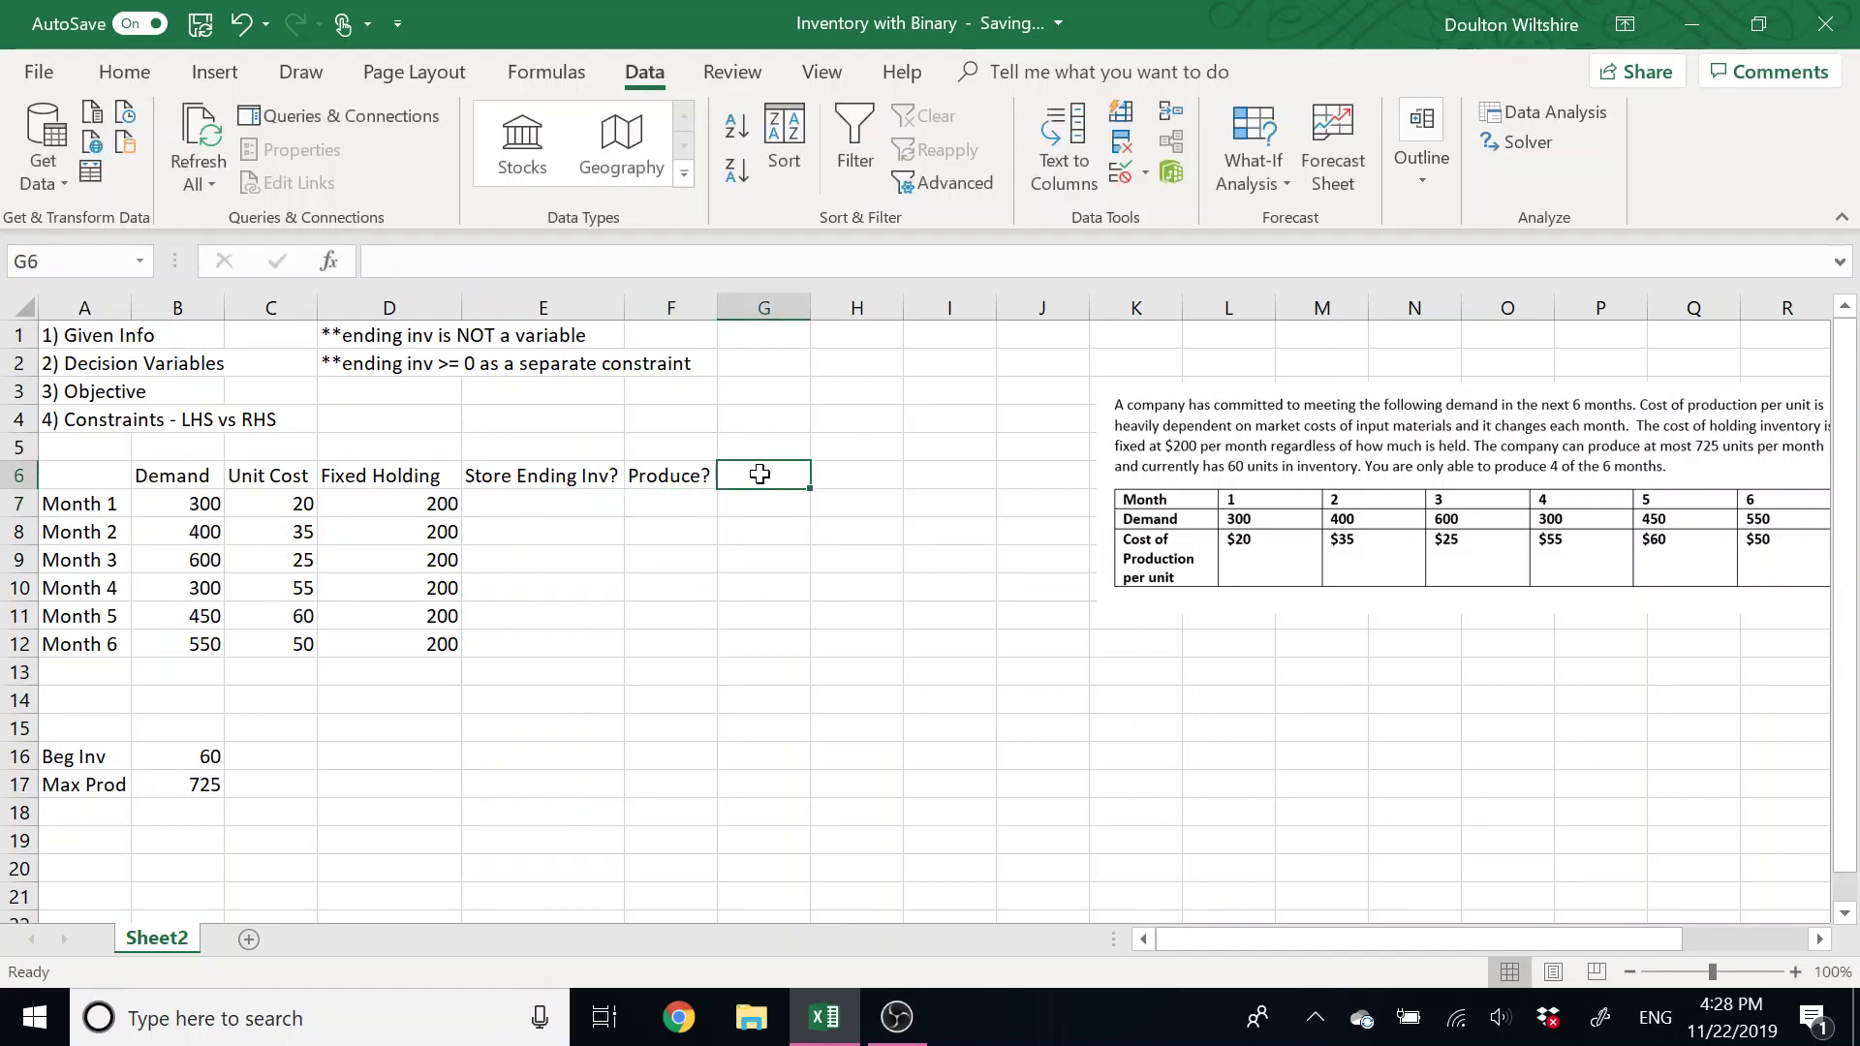
text(Amt)
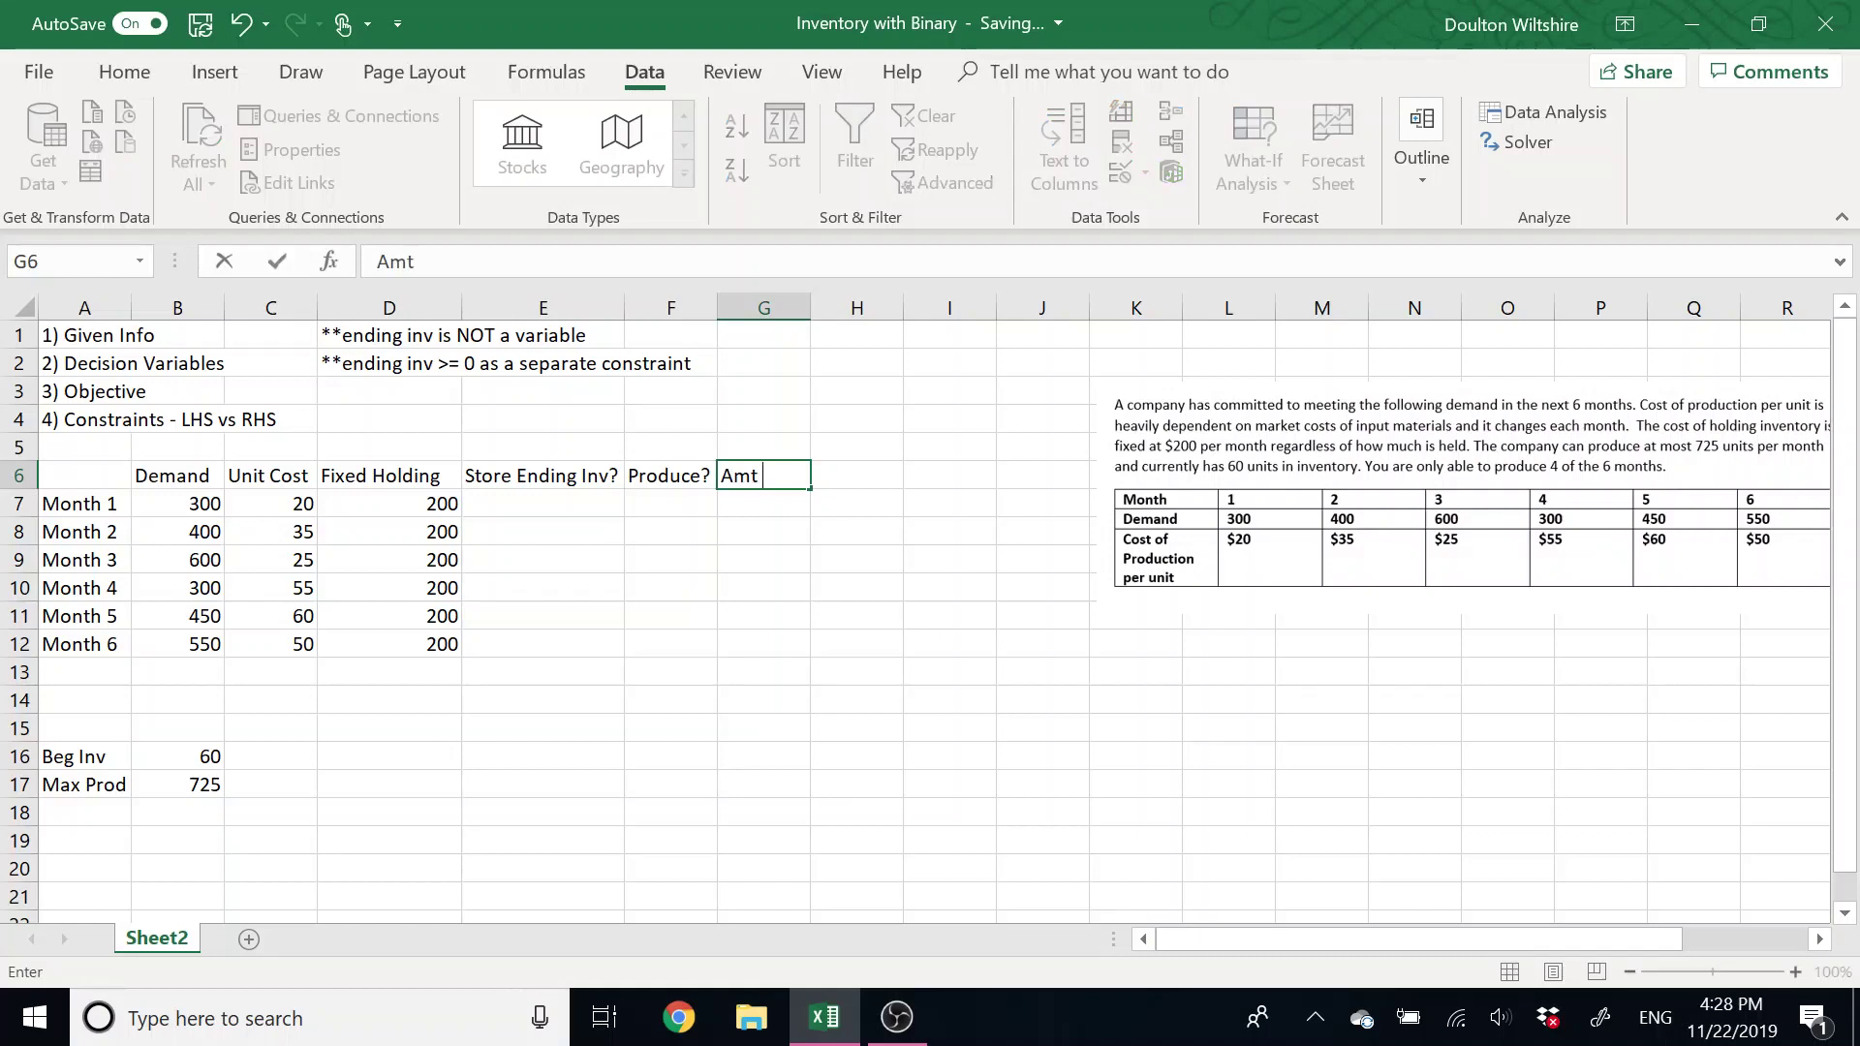
text( Produce)
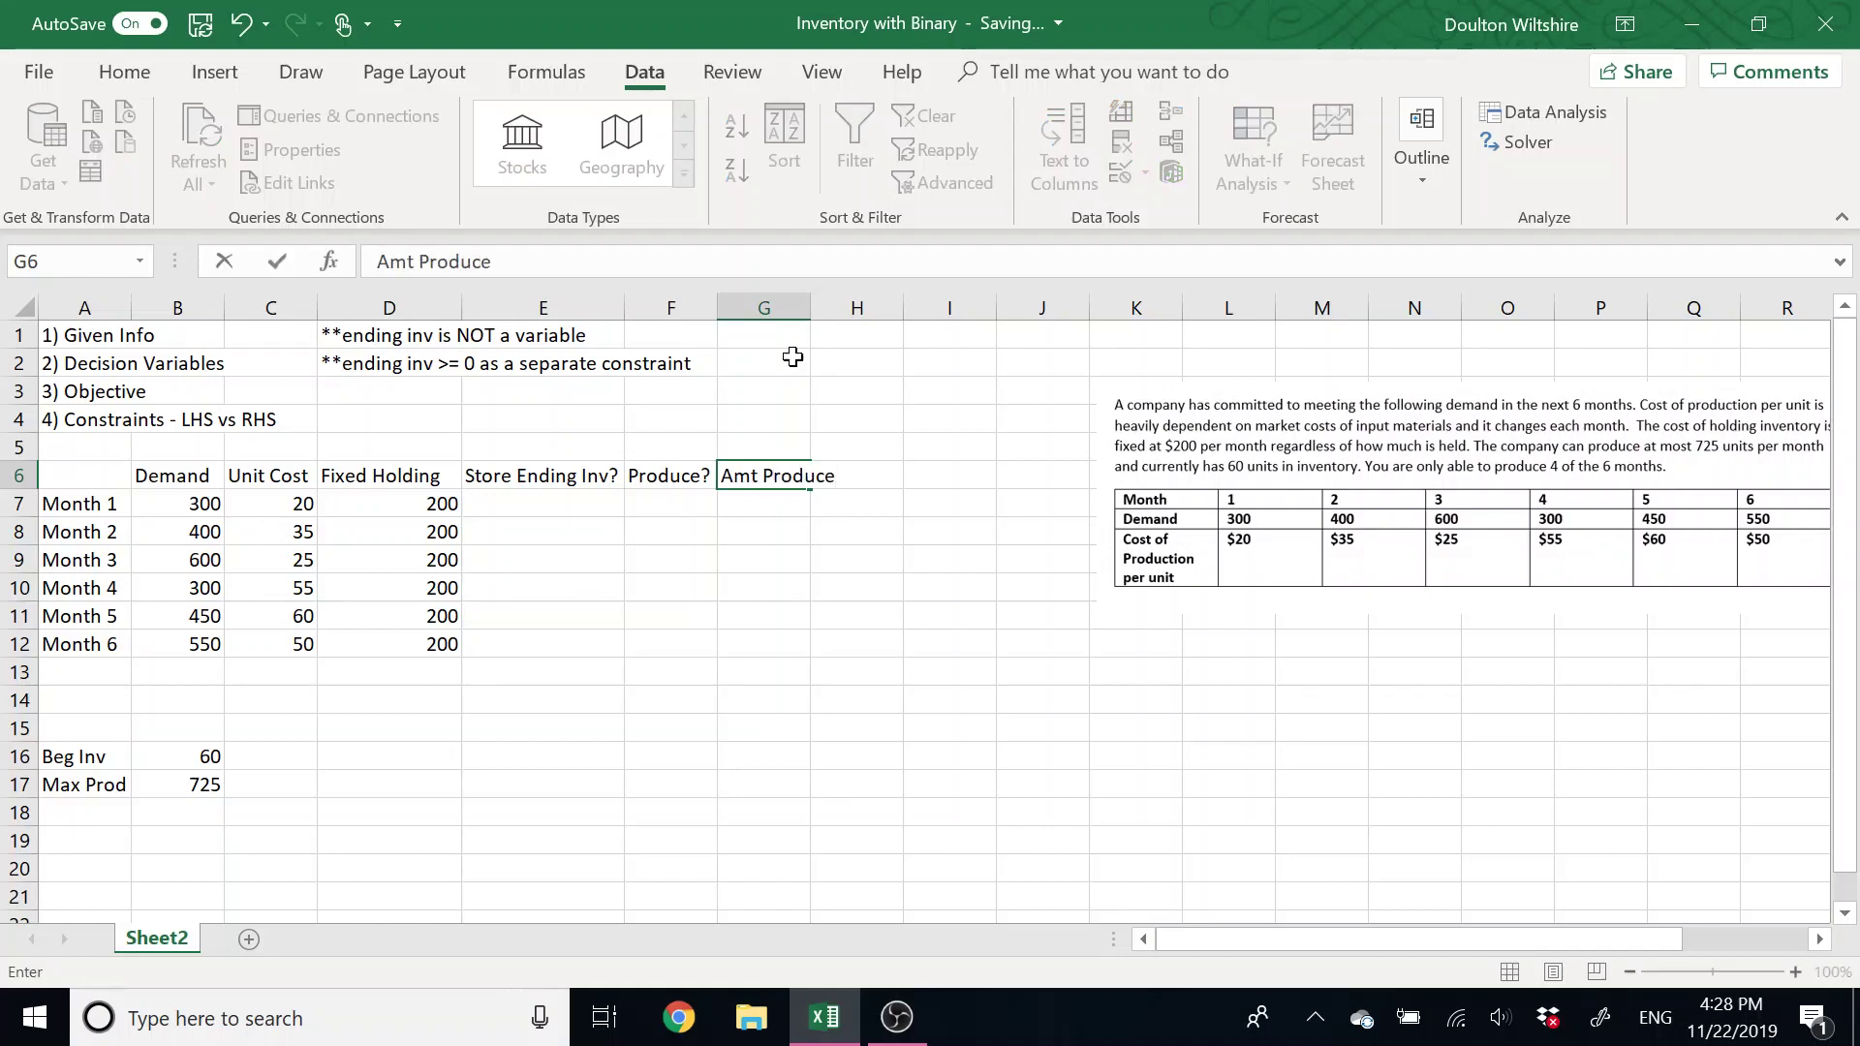
double_click(812, 306)
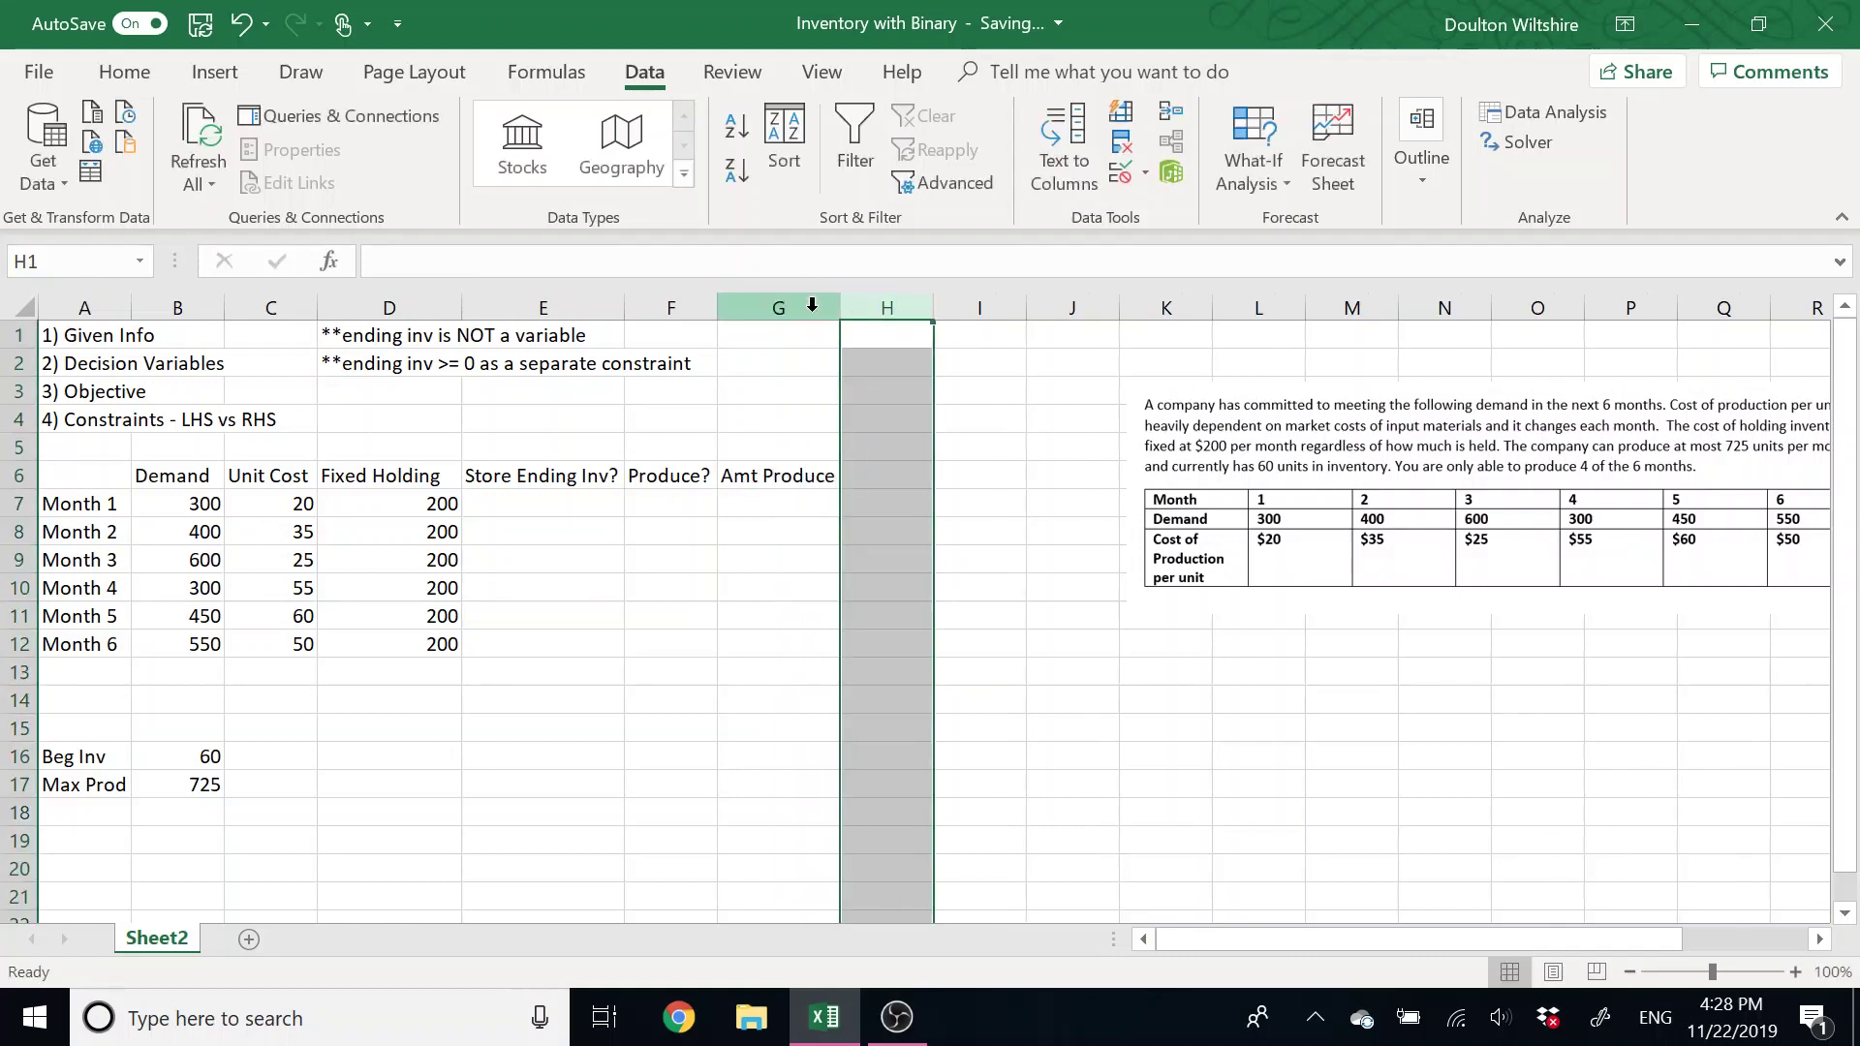
click(886, 477)
text(Ending Inv)
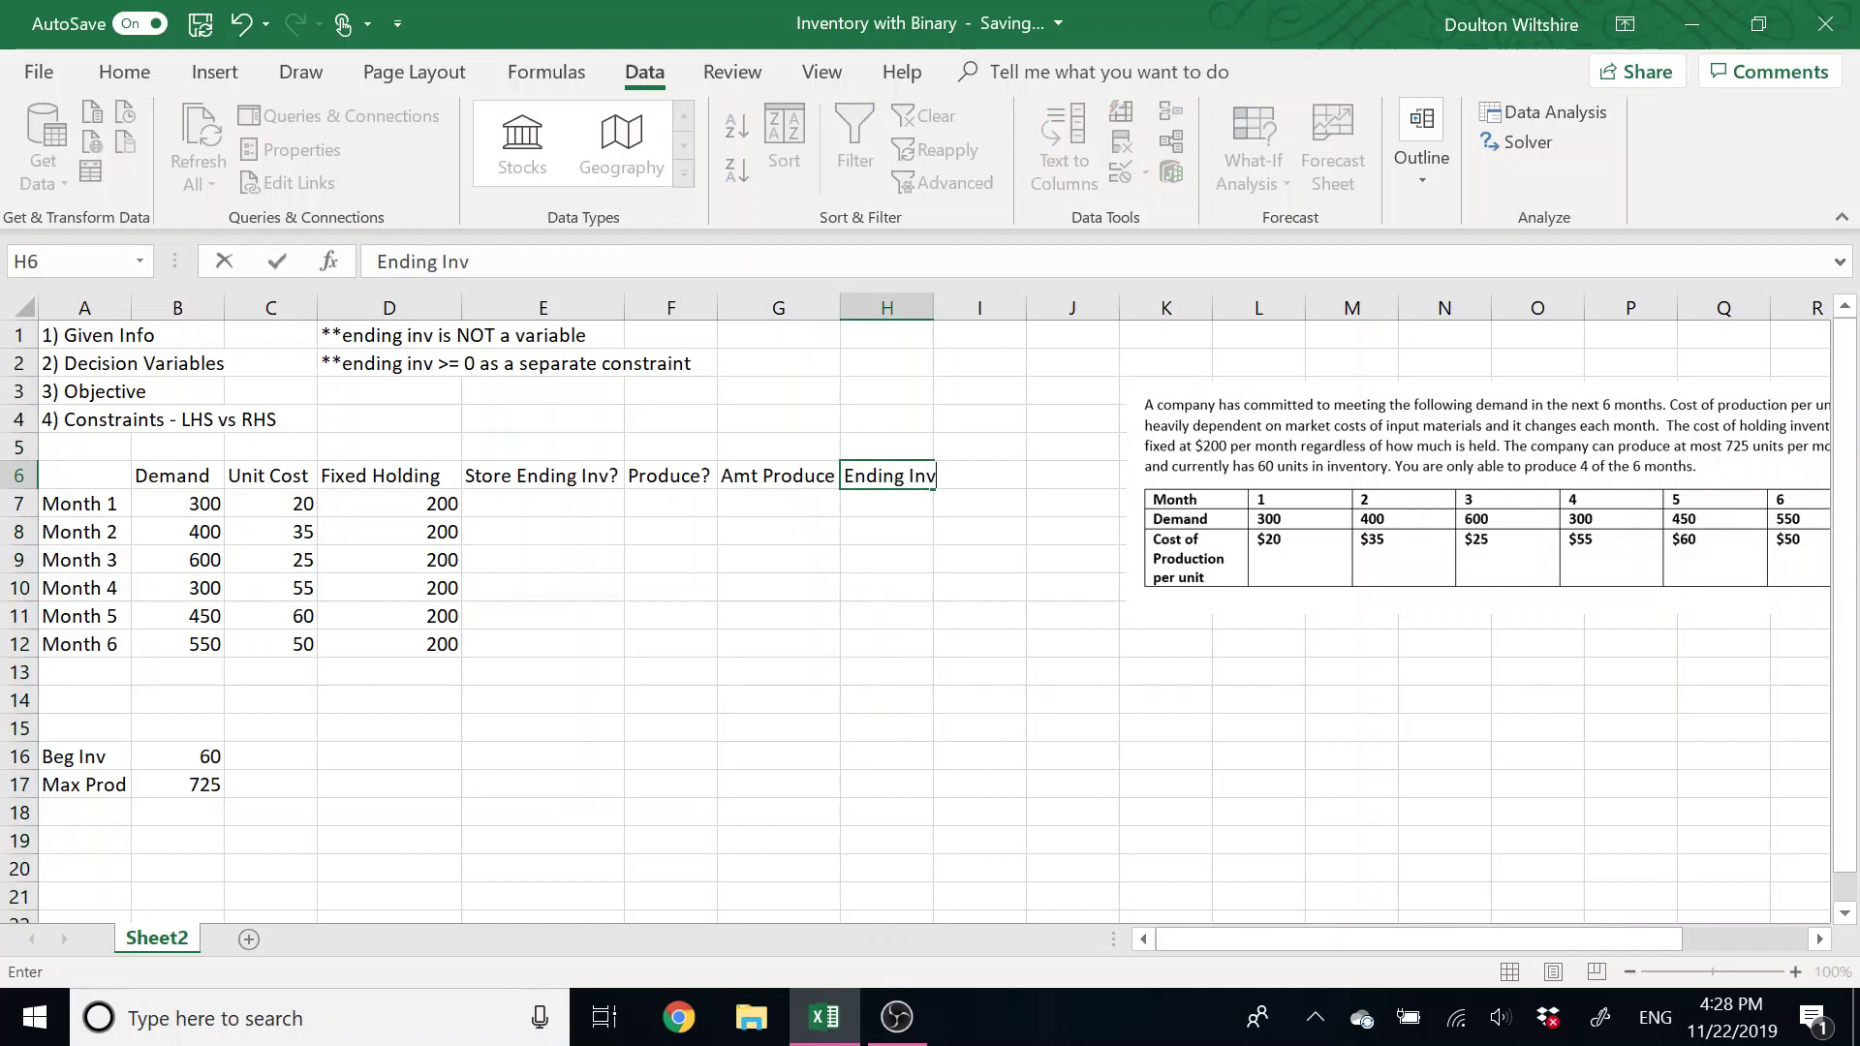
double_click(935, 306)
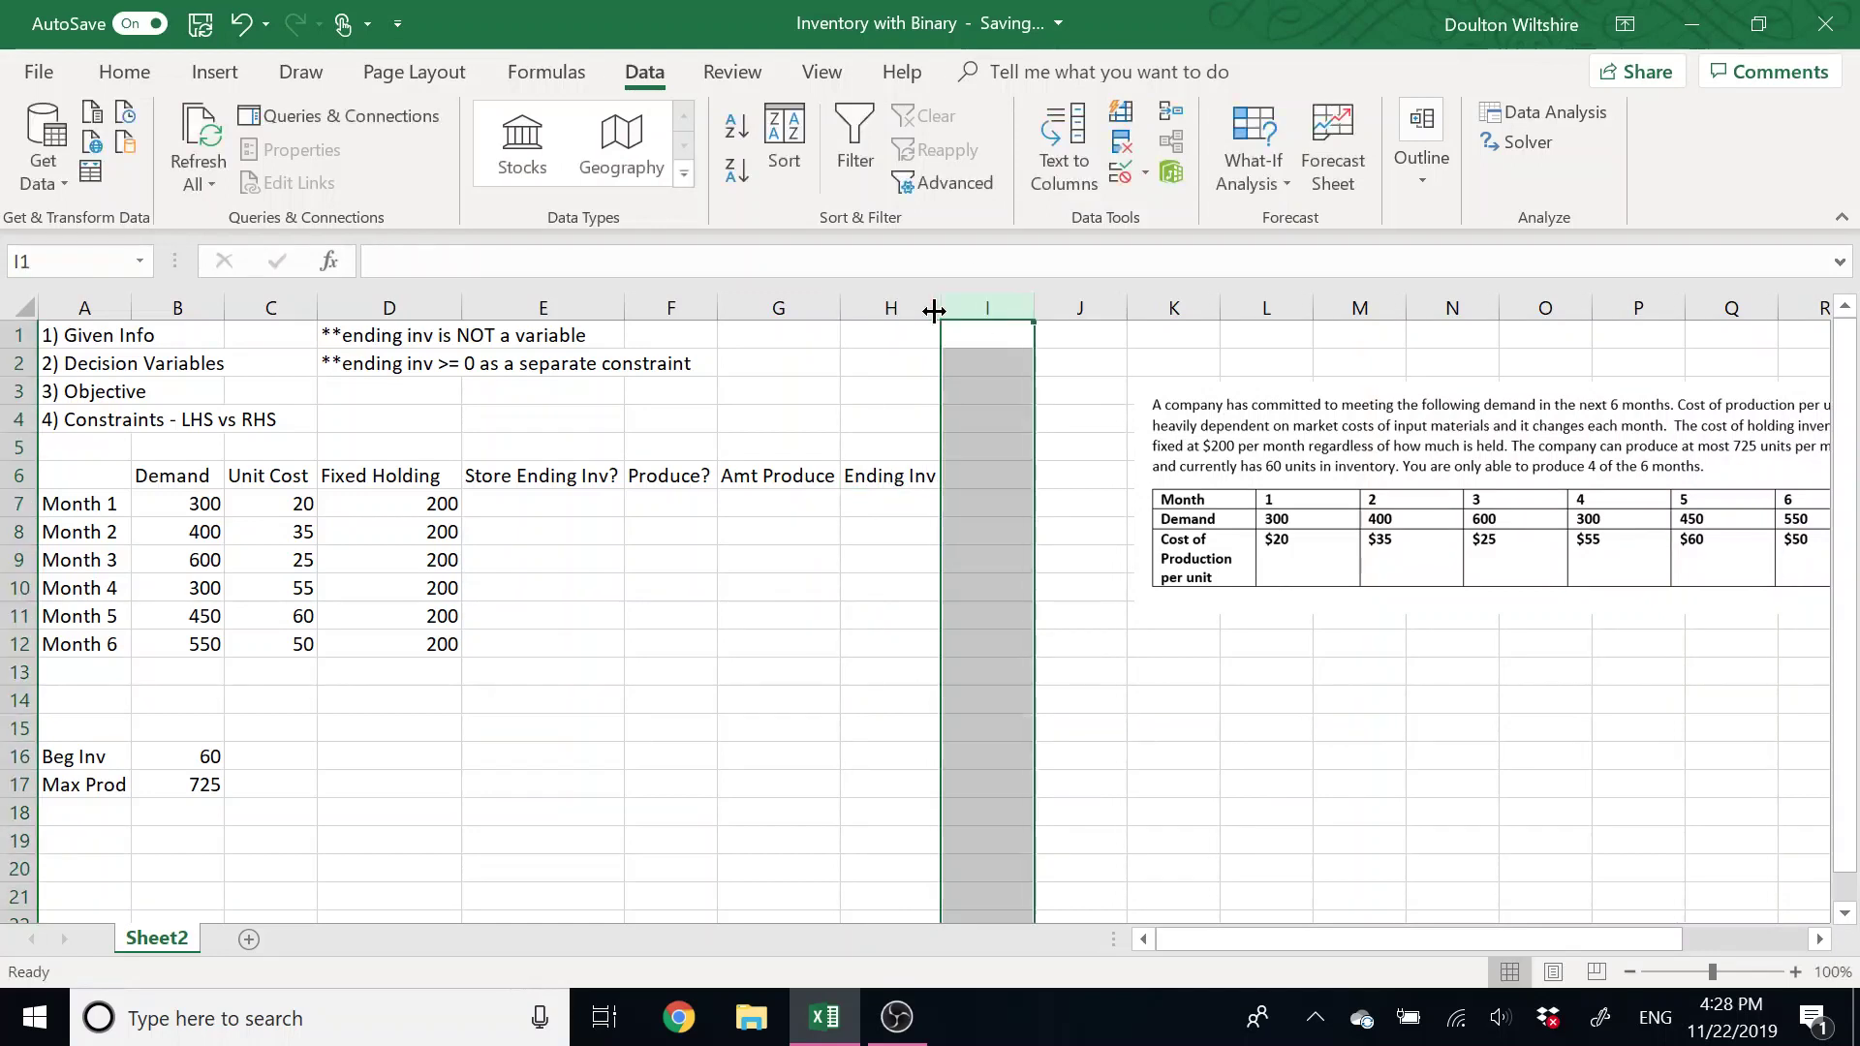
drag(881, 498, 885, 643)
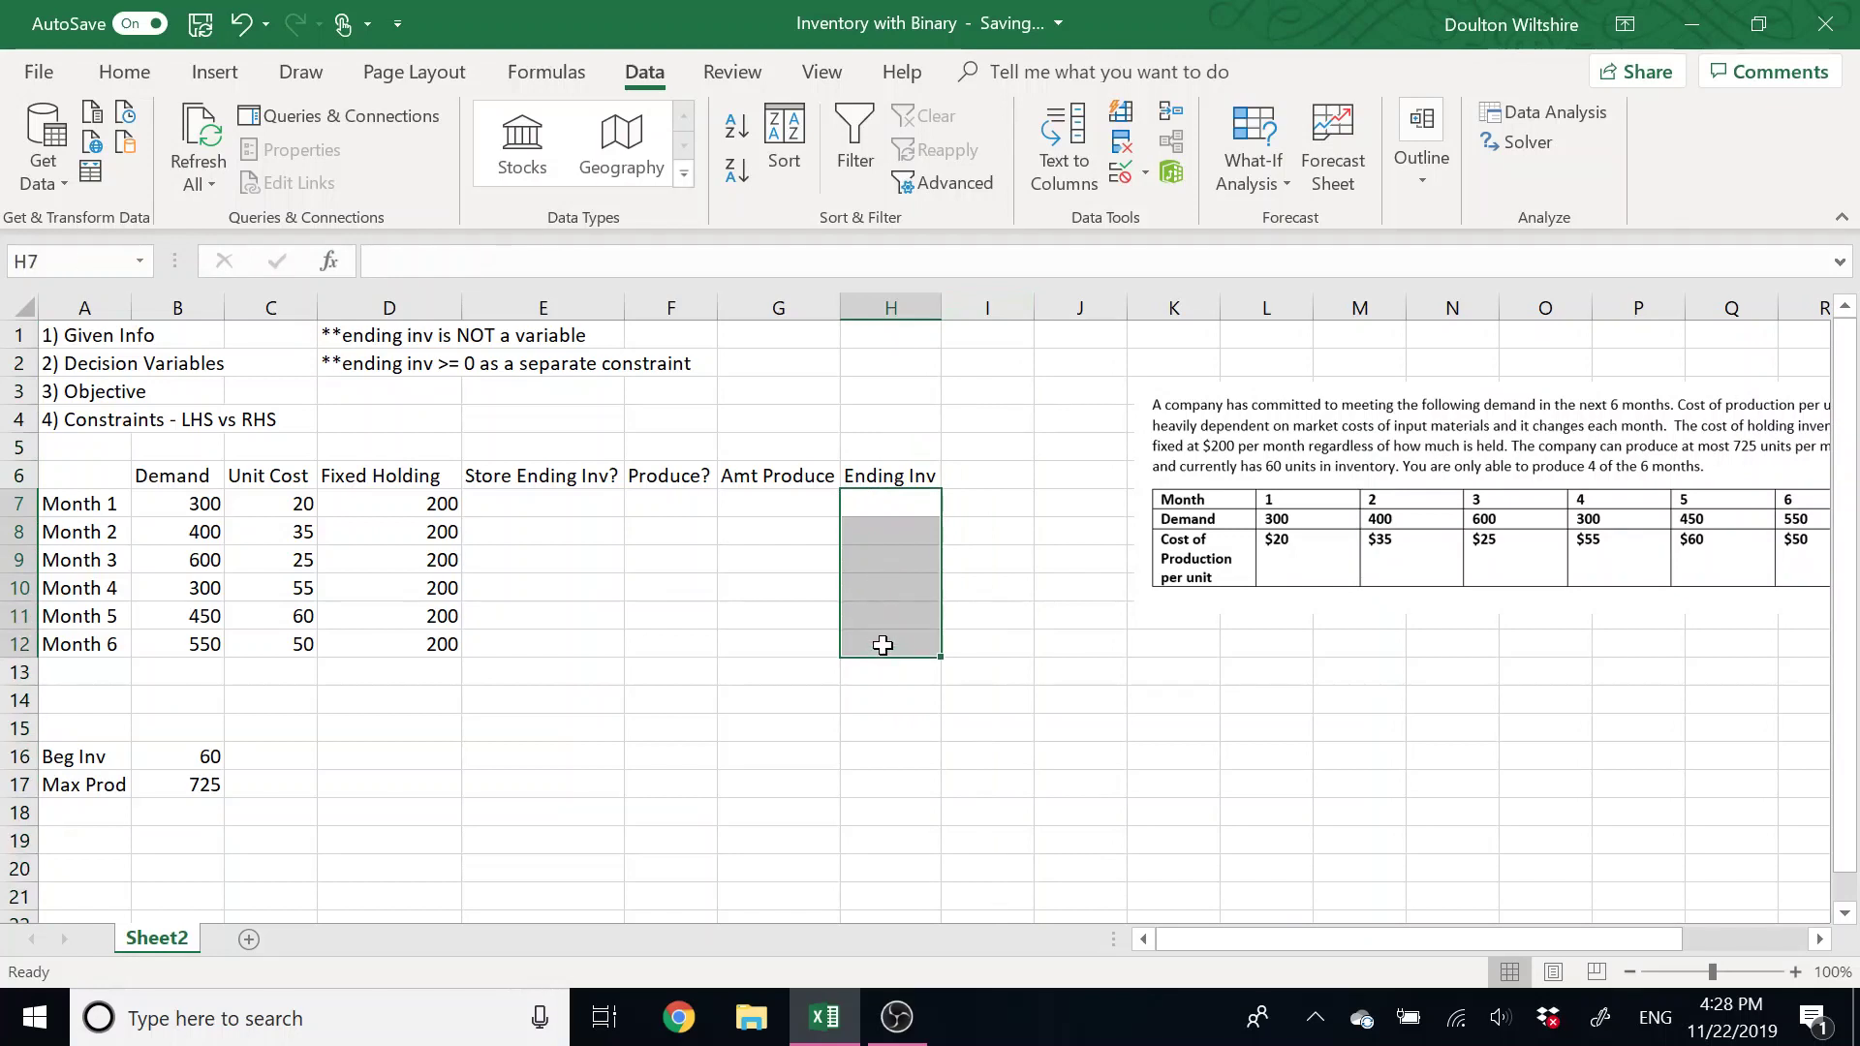
click(835, 804)
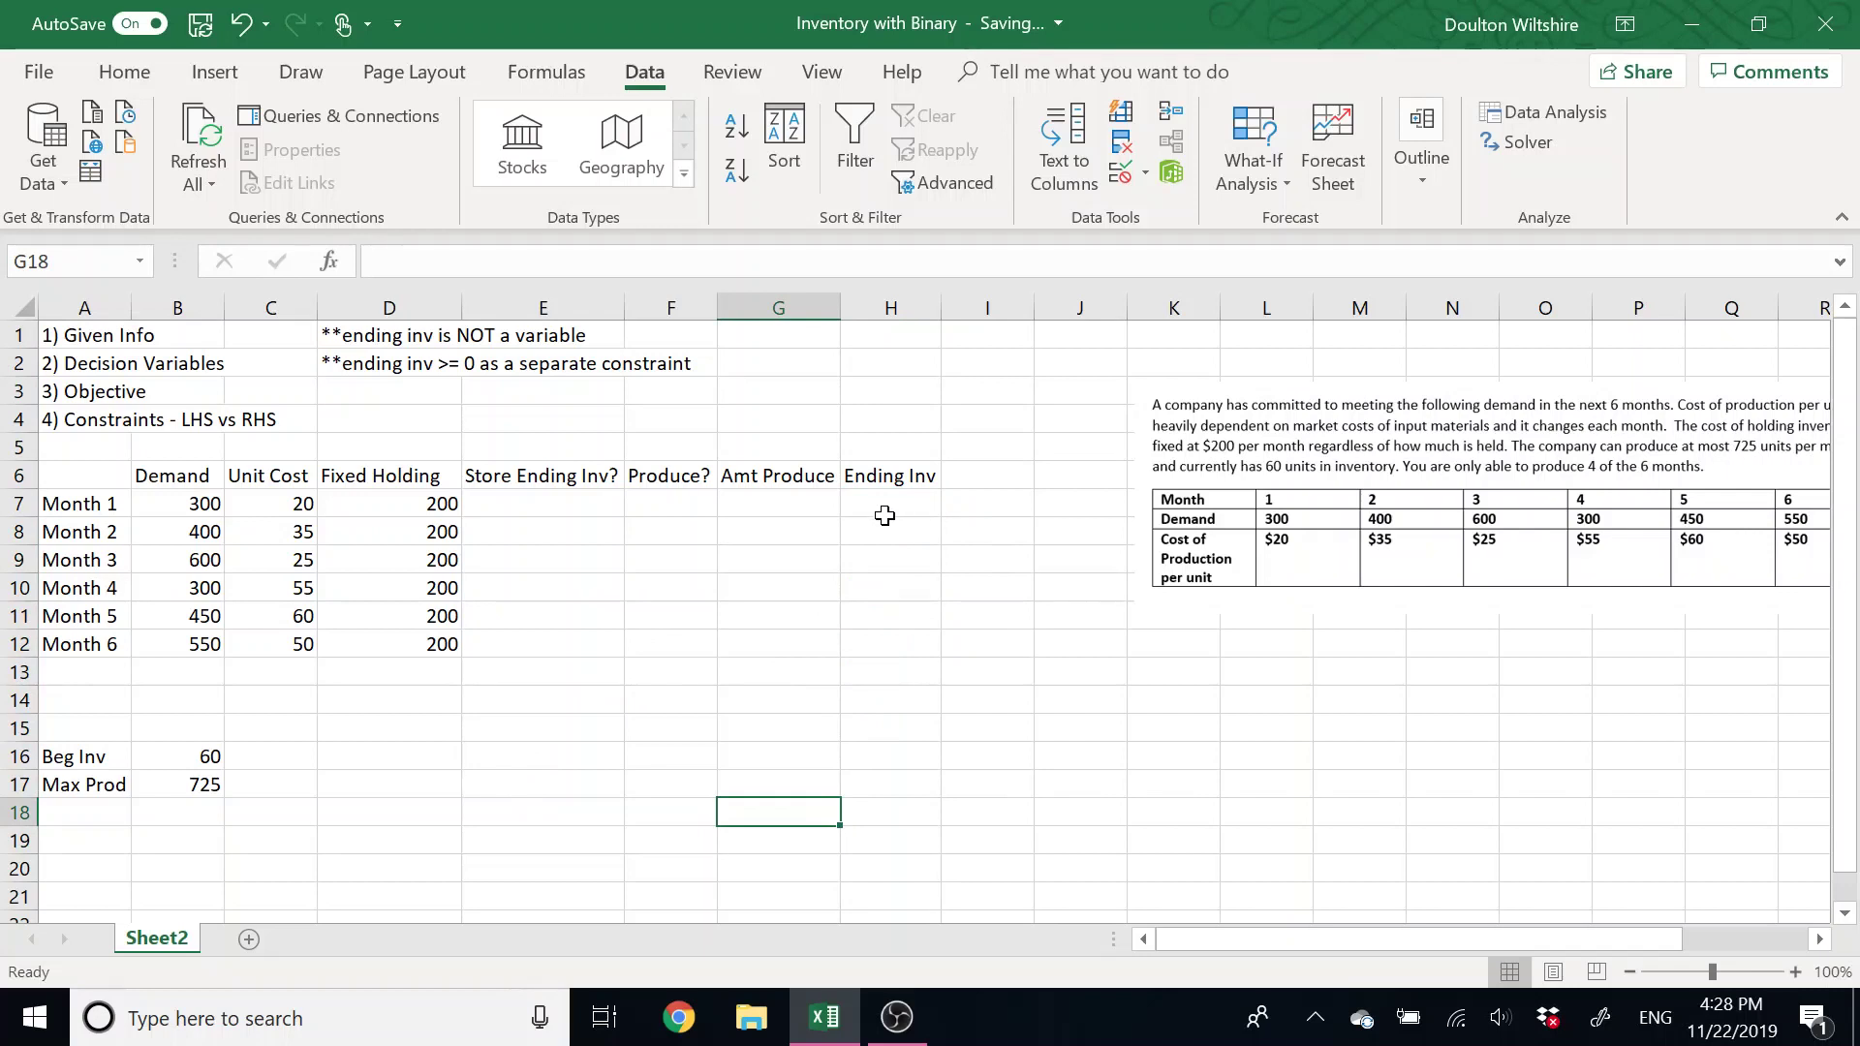
Shade the decision cells E7:G12 light orange.
drag(503, 496, 812, 645)
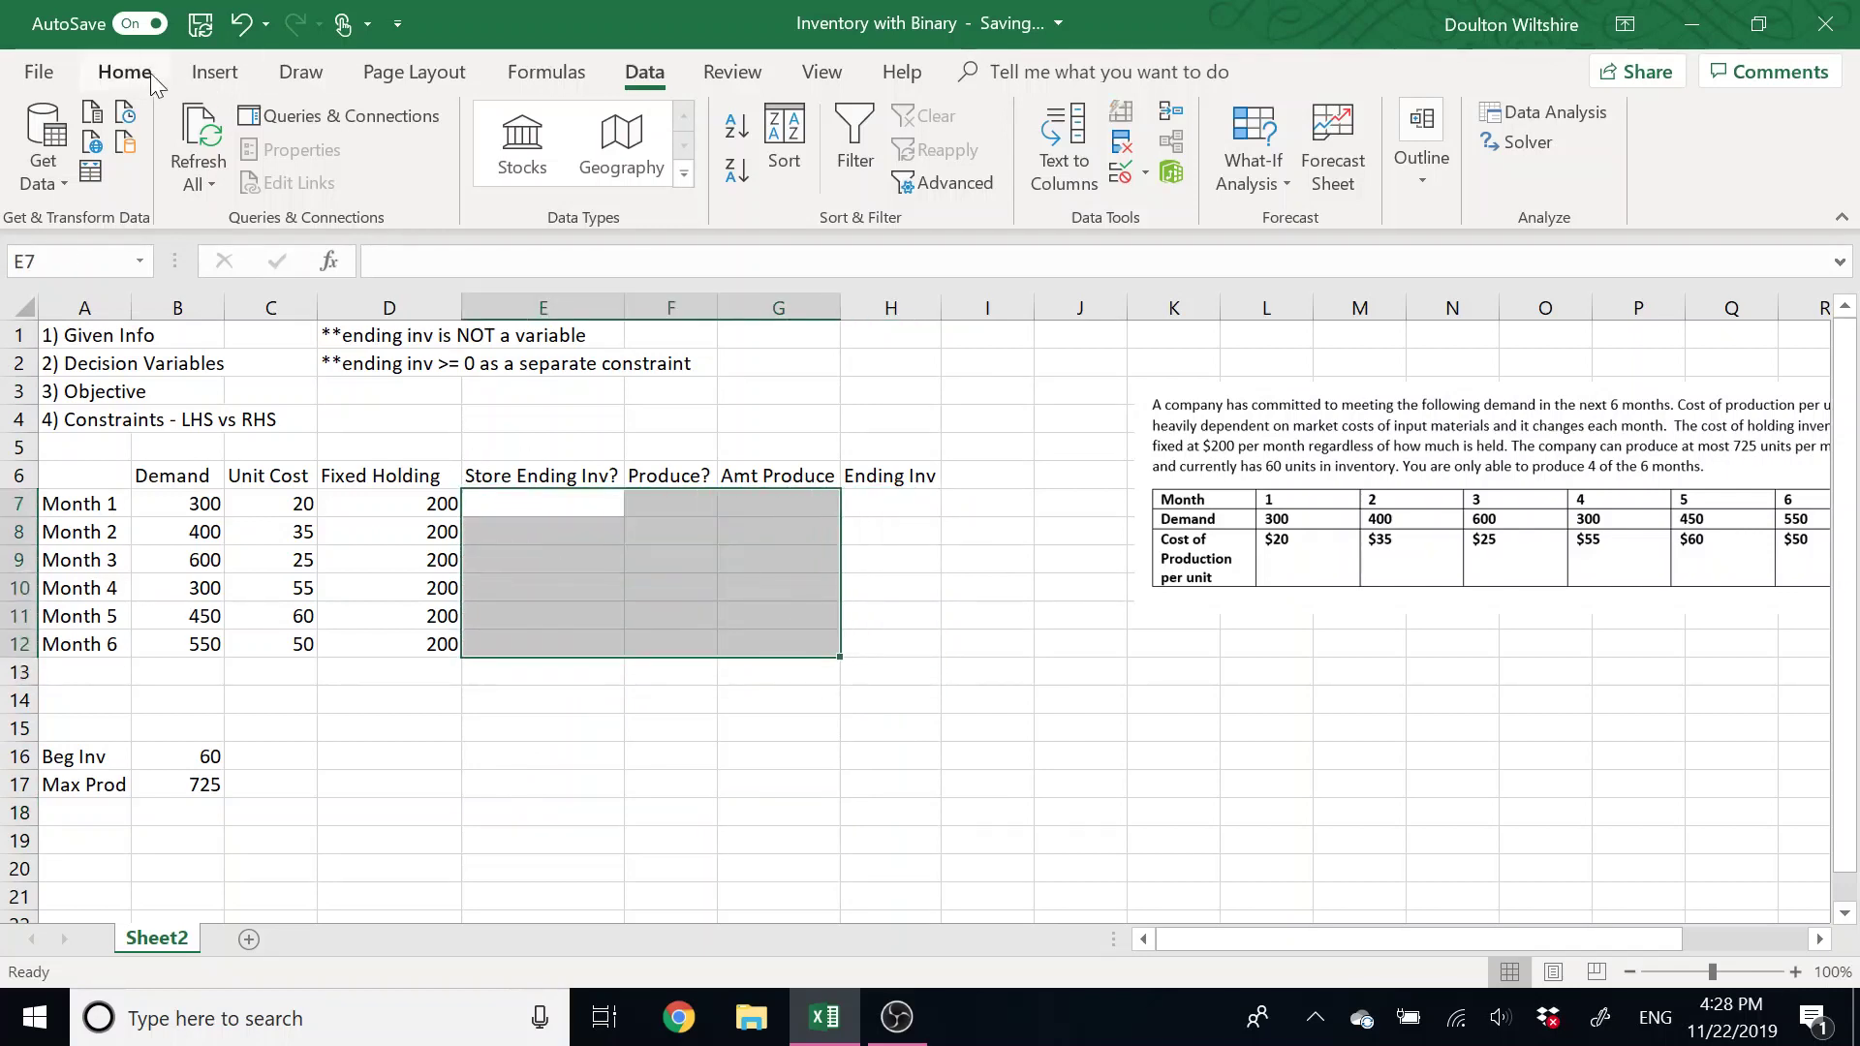
click(125, 73)
click(375, 172)
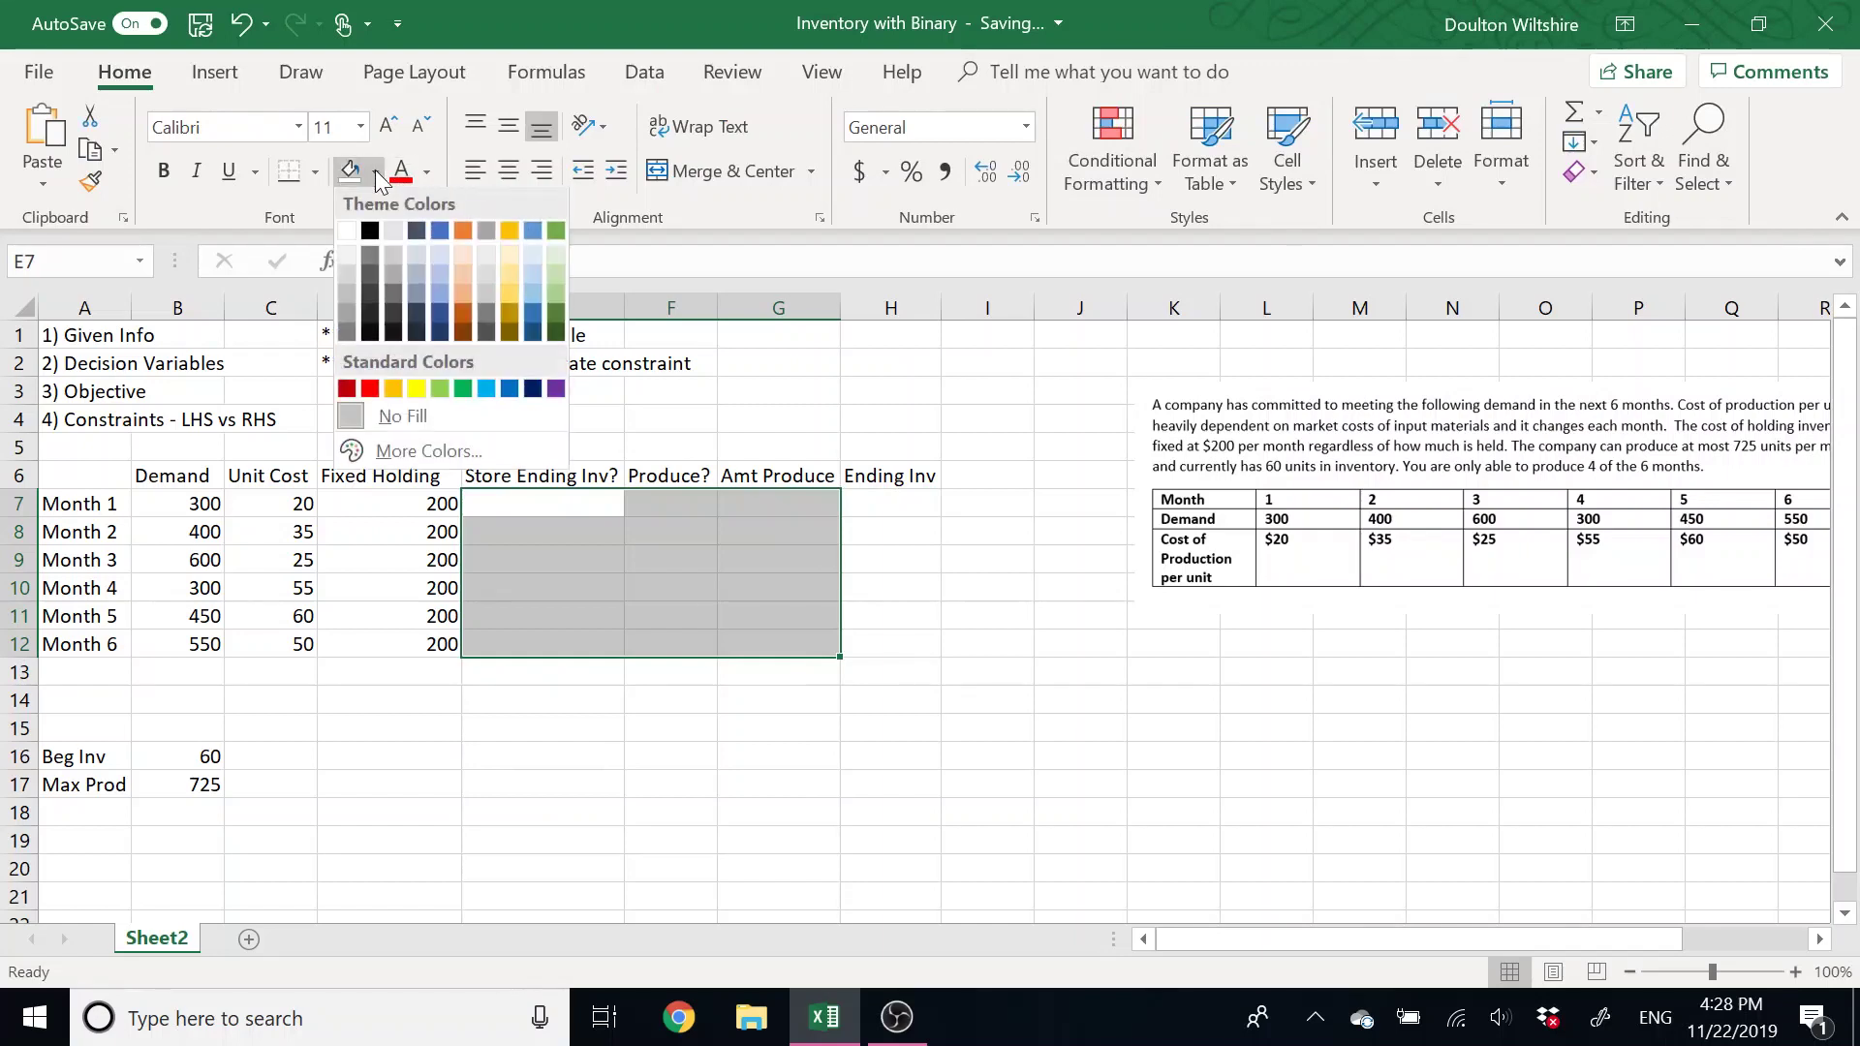
click(463, 276)
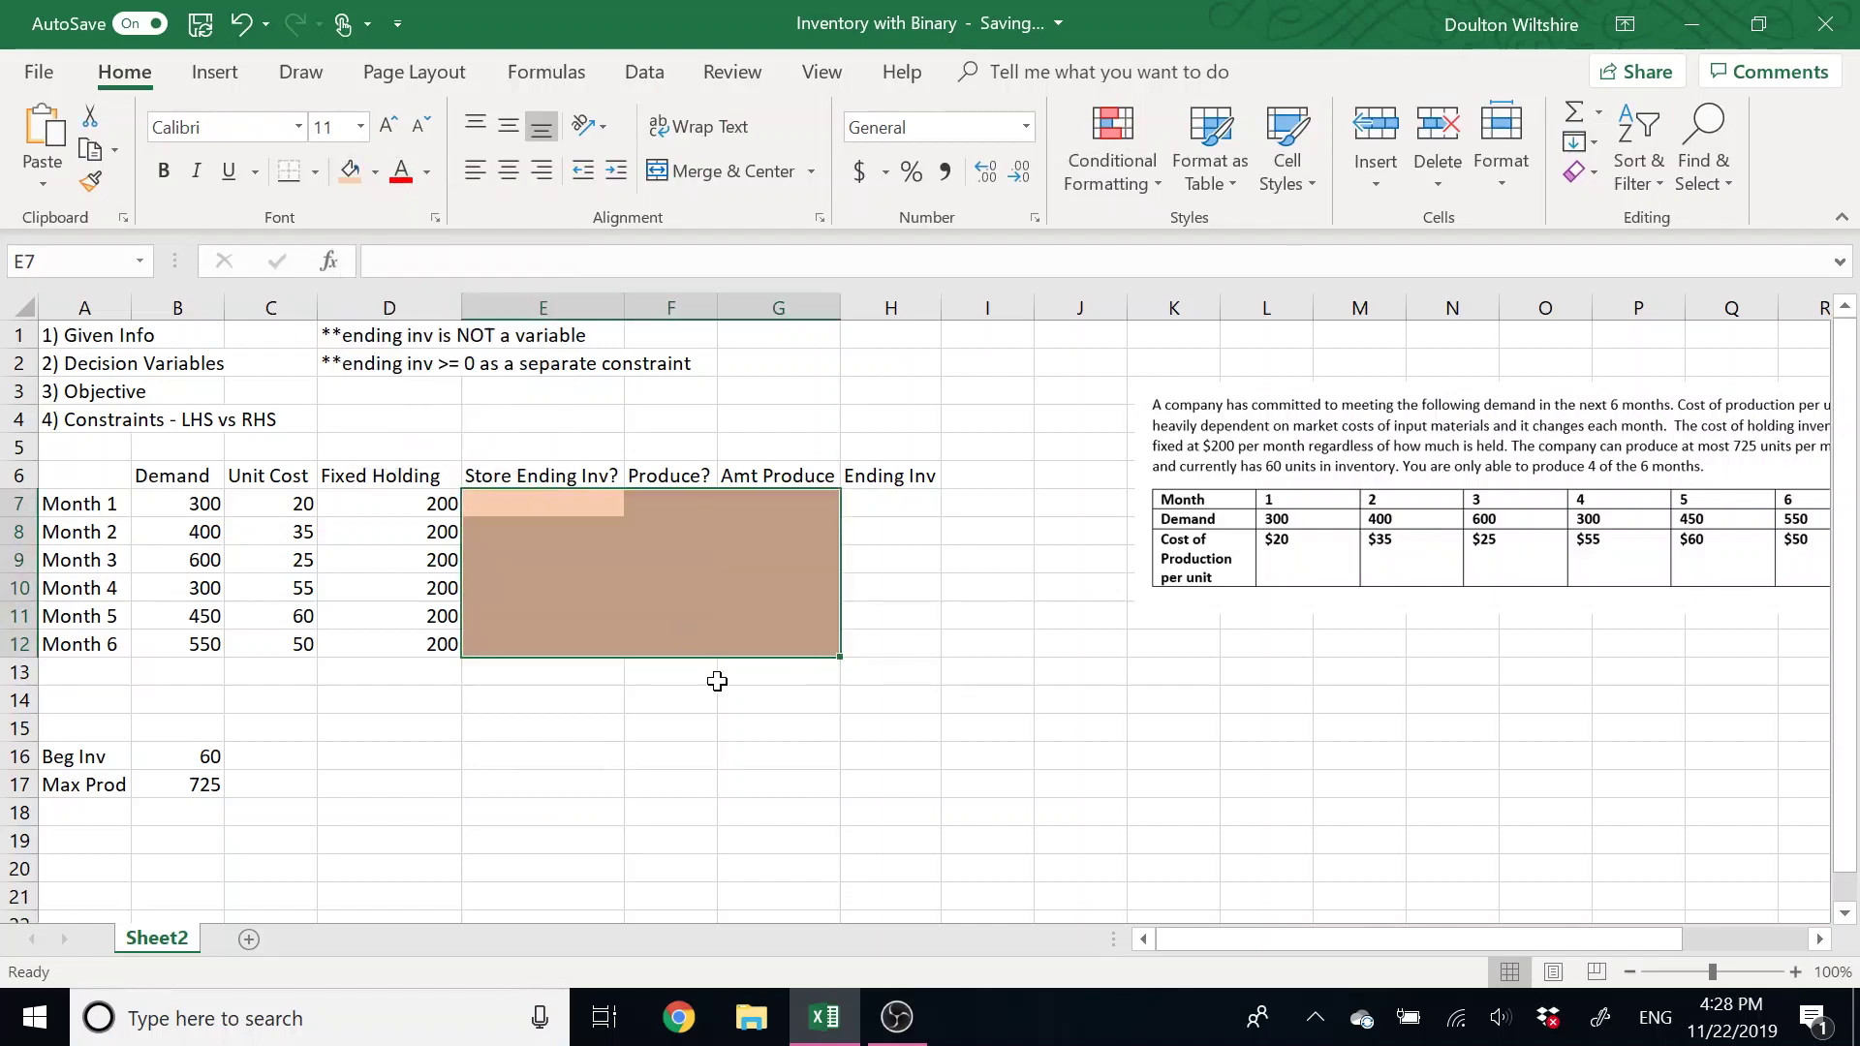
click(620, 756)
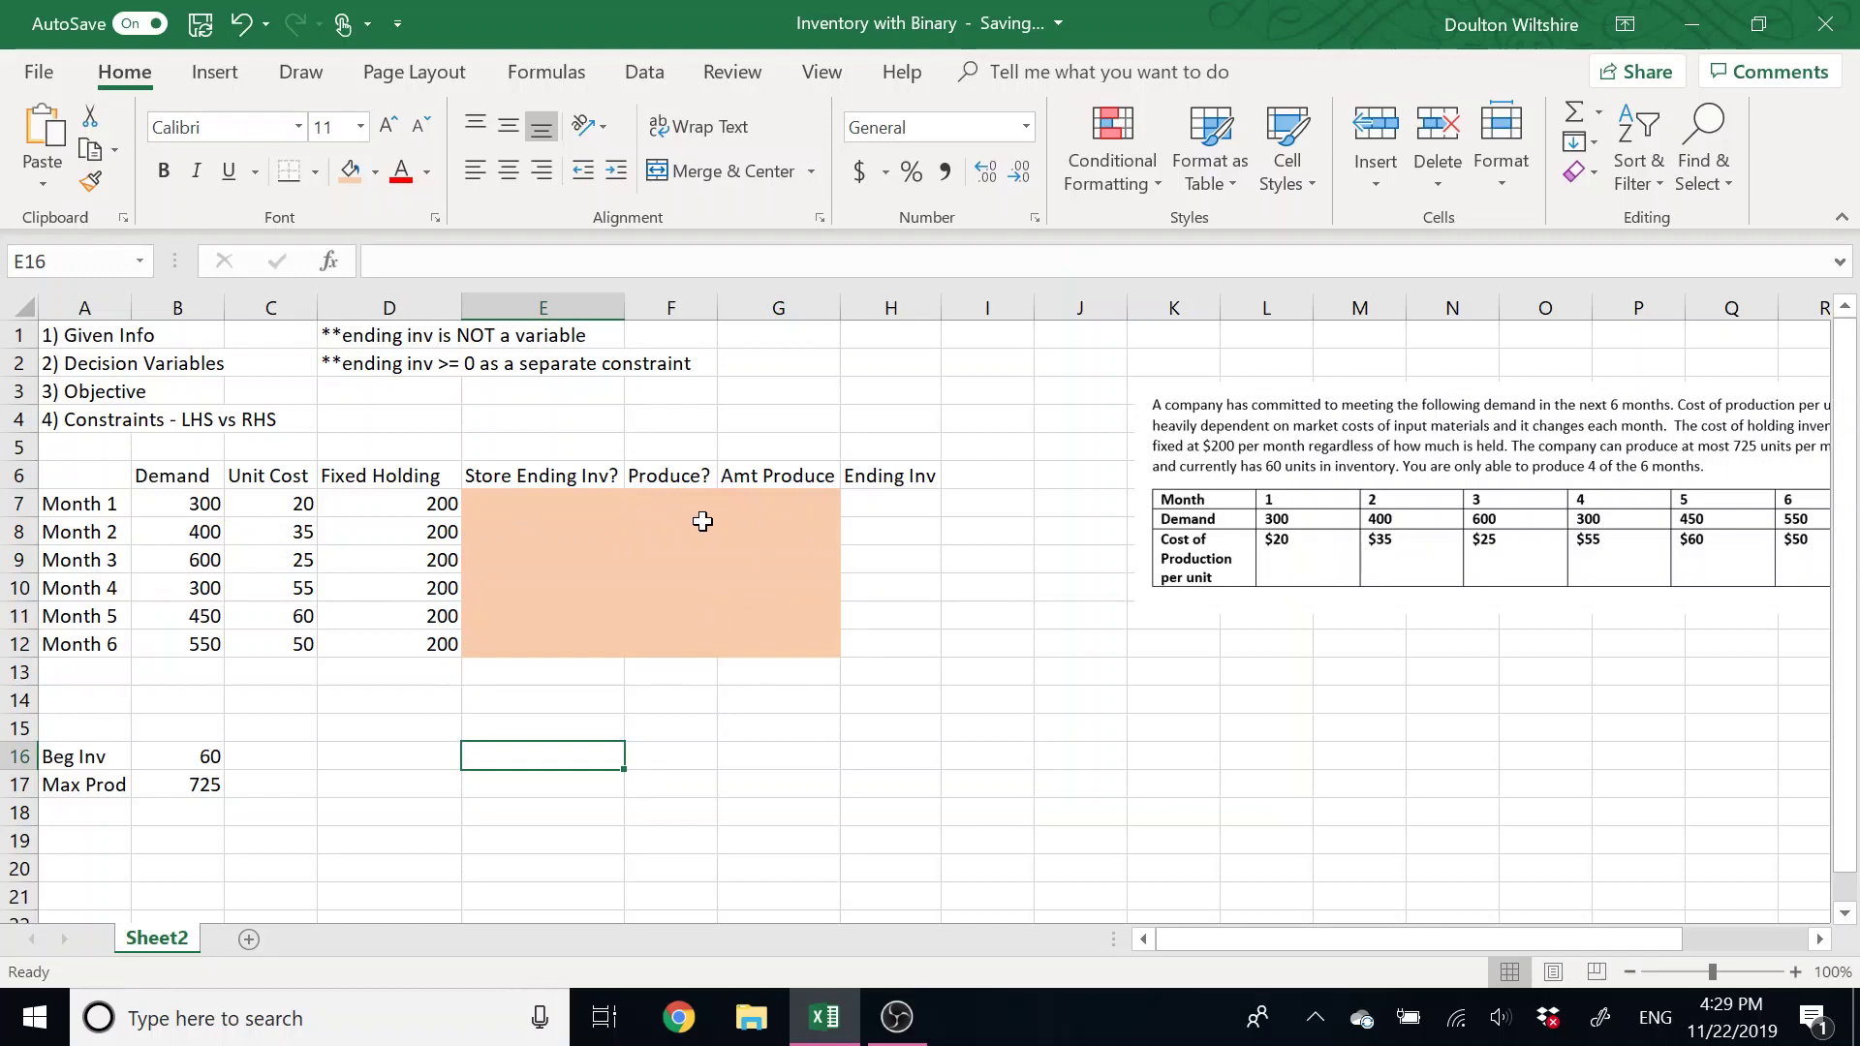
Shade the Ending Inv cells H7:H12 light yellow, then start and cancel a formula in H7.
drag(901, 500, 898, 637)
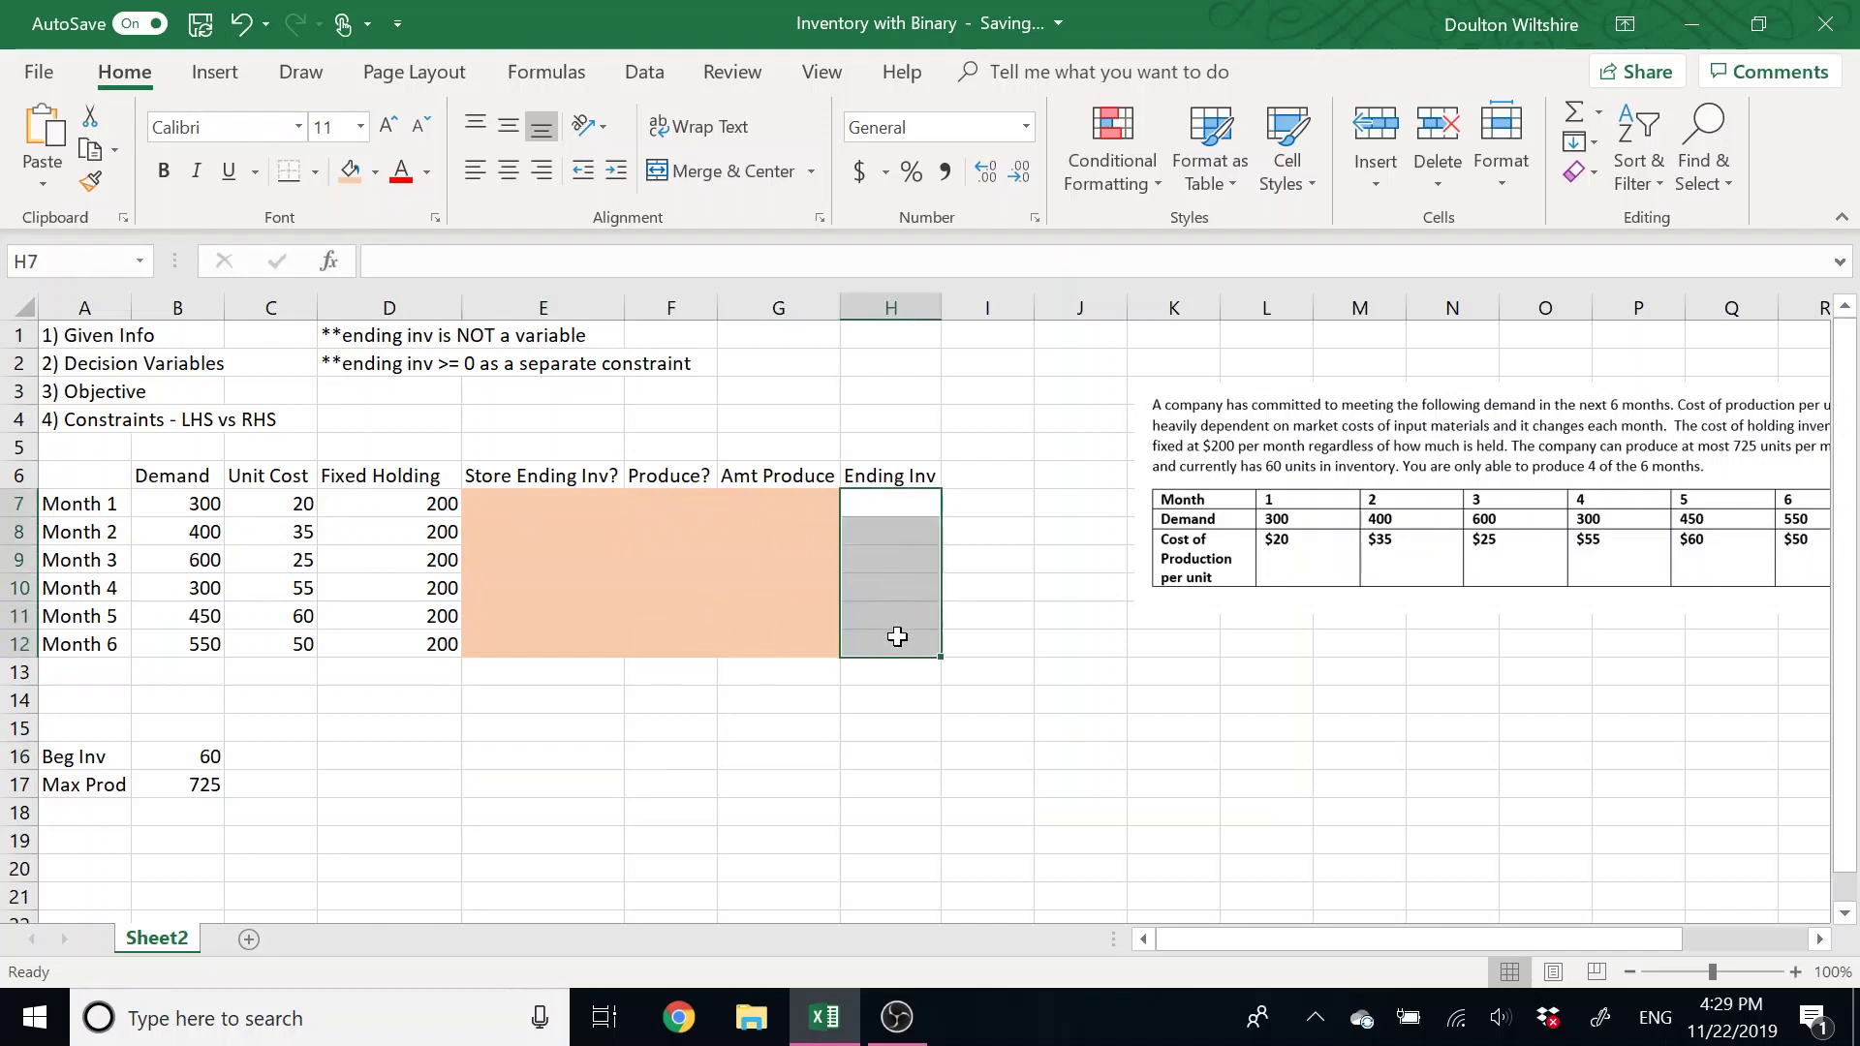
click(375, 172)
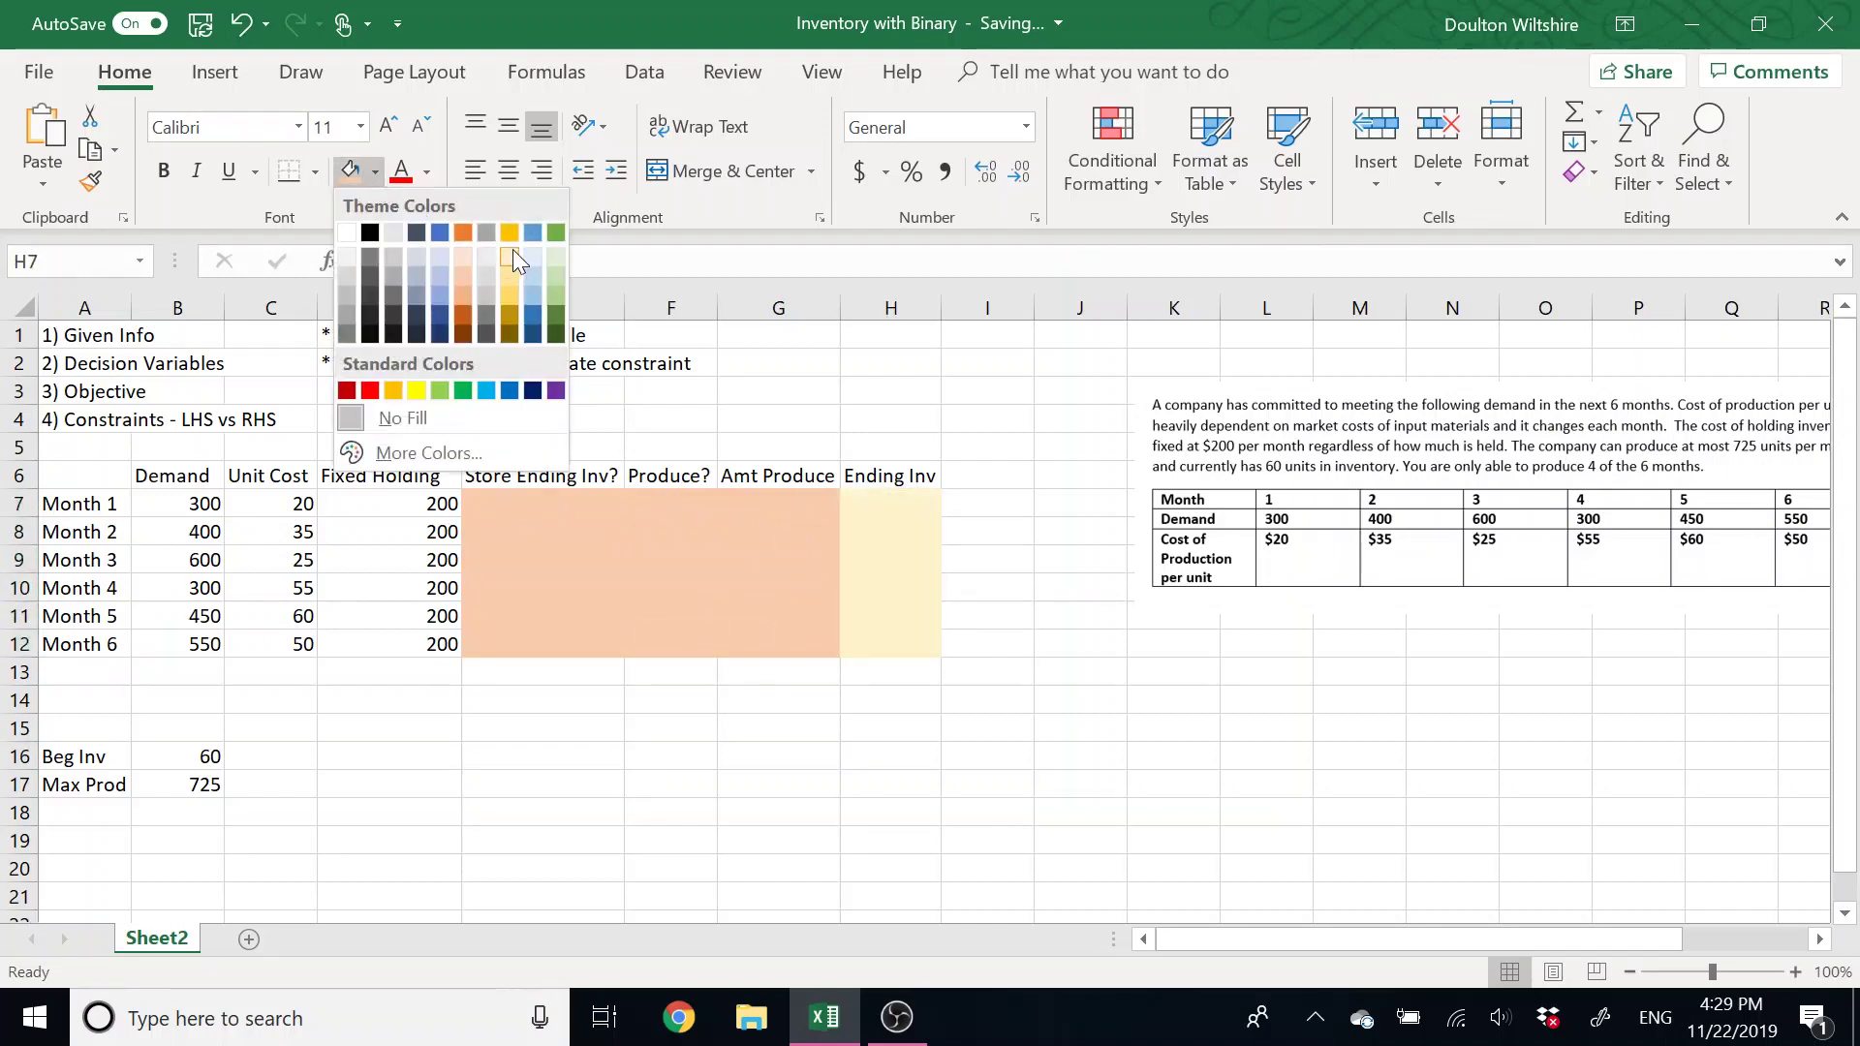
click(513, 248)
click(887, 523)
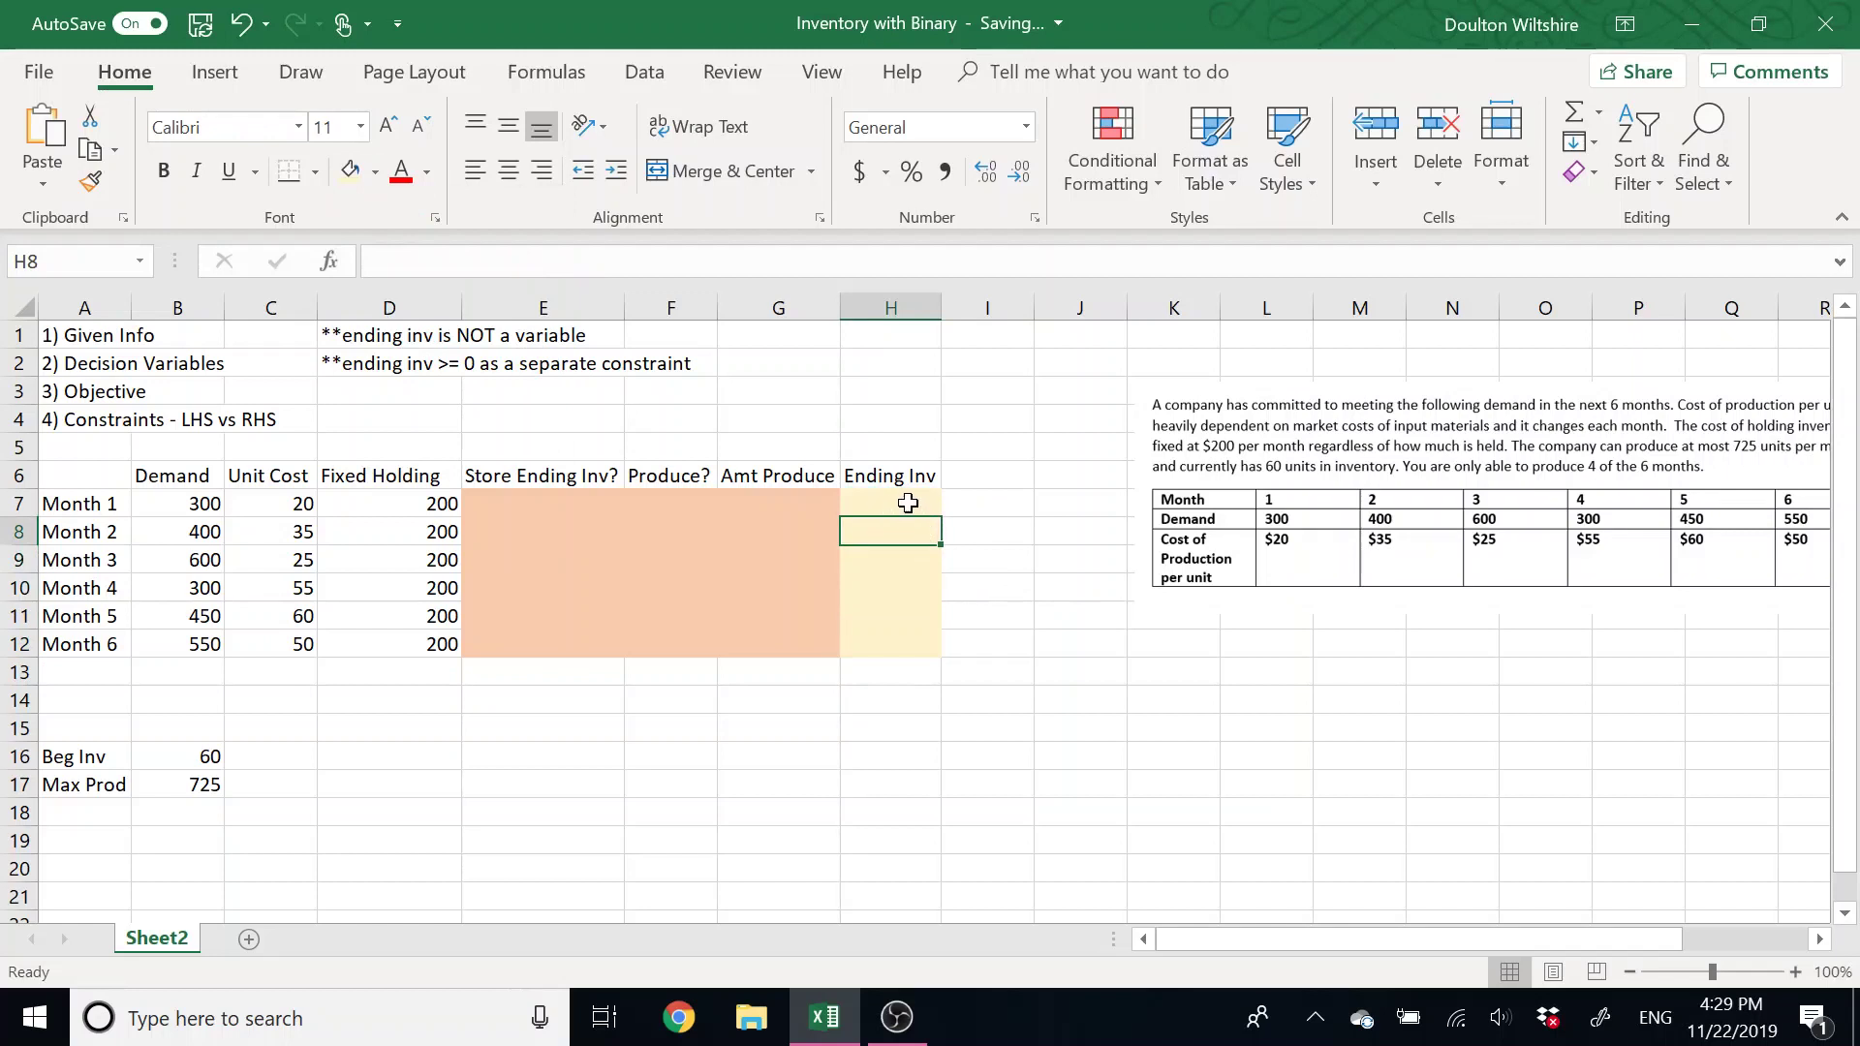
click(906, 500)
text(=)
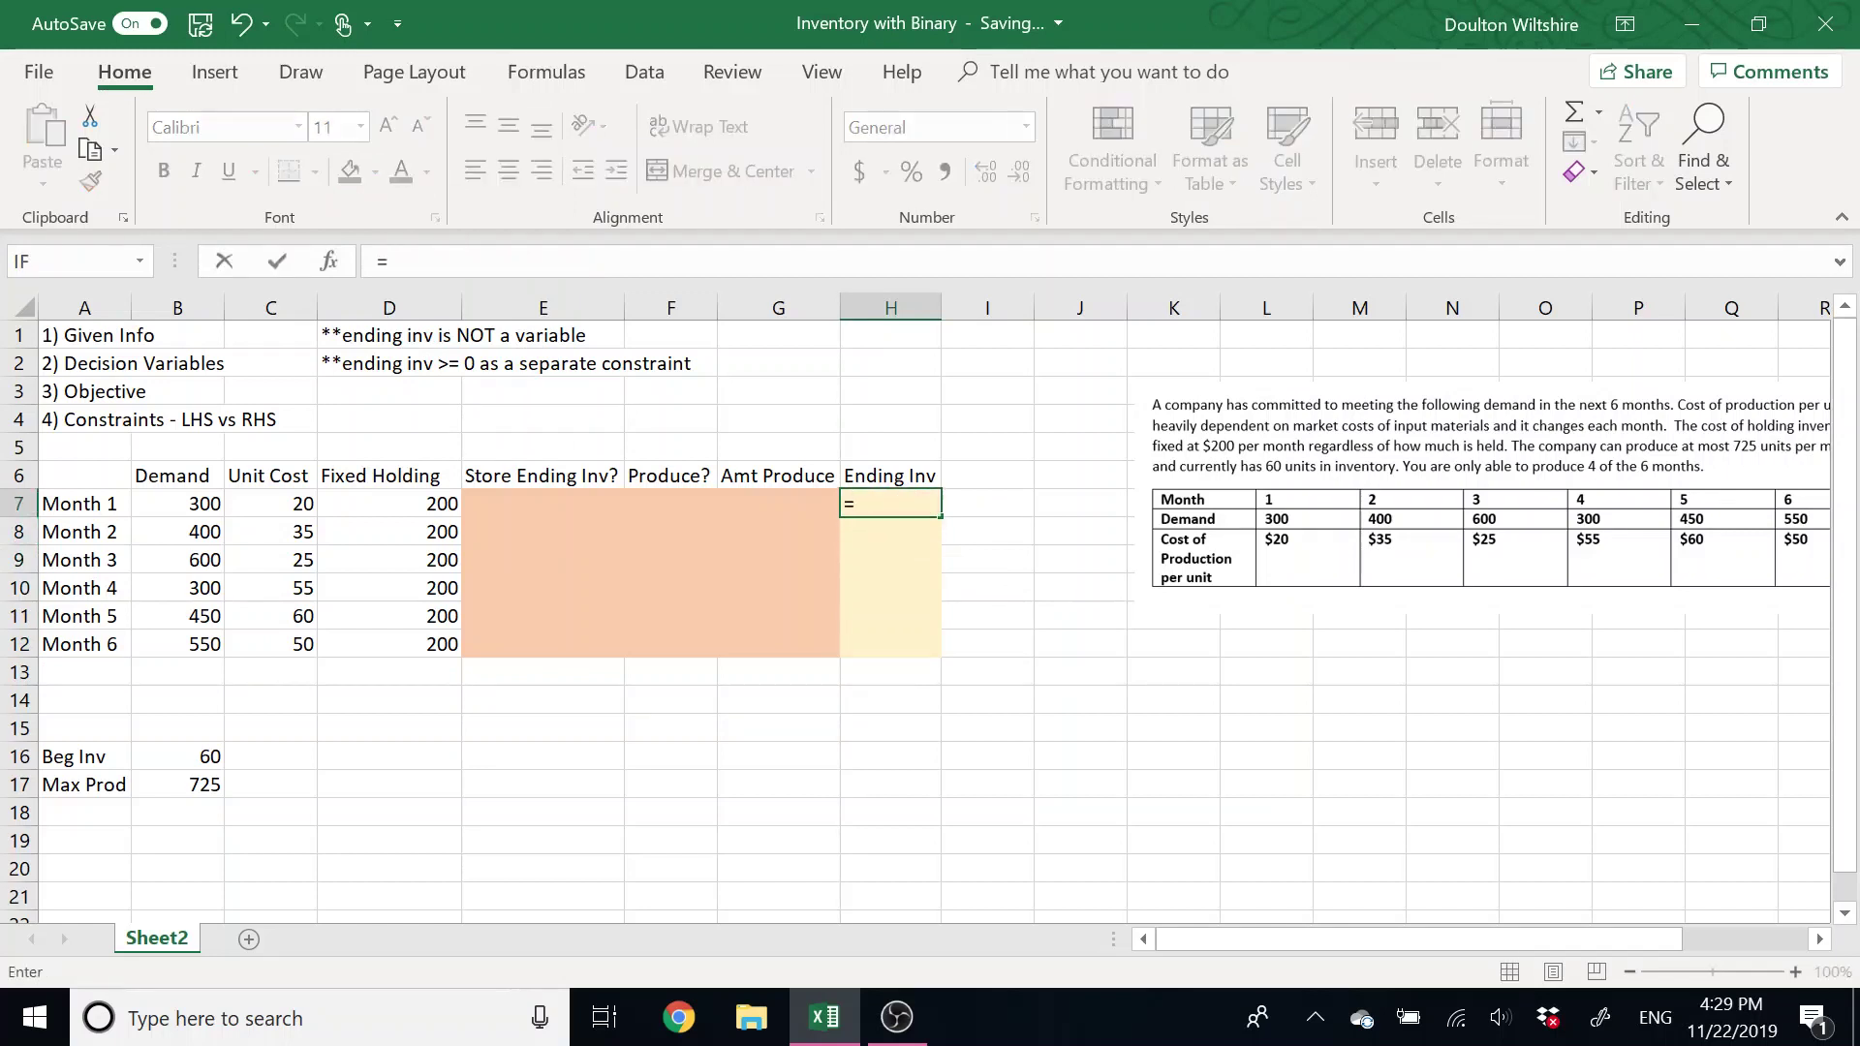
click(683, 788)
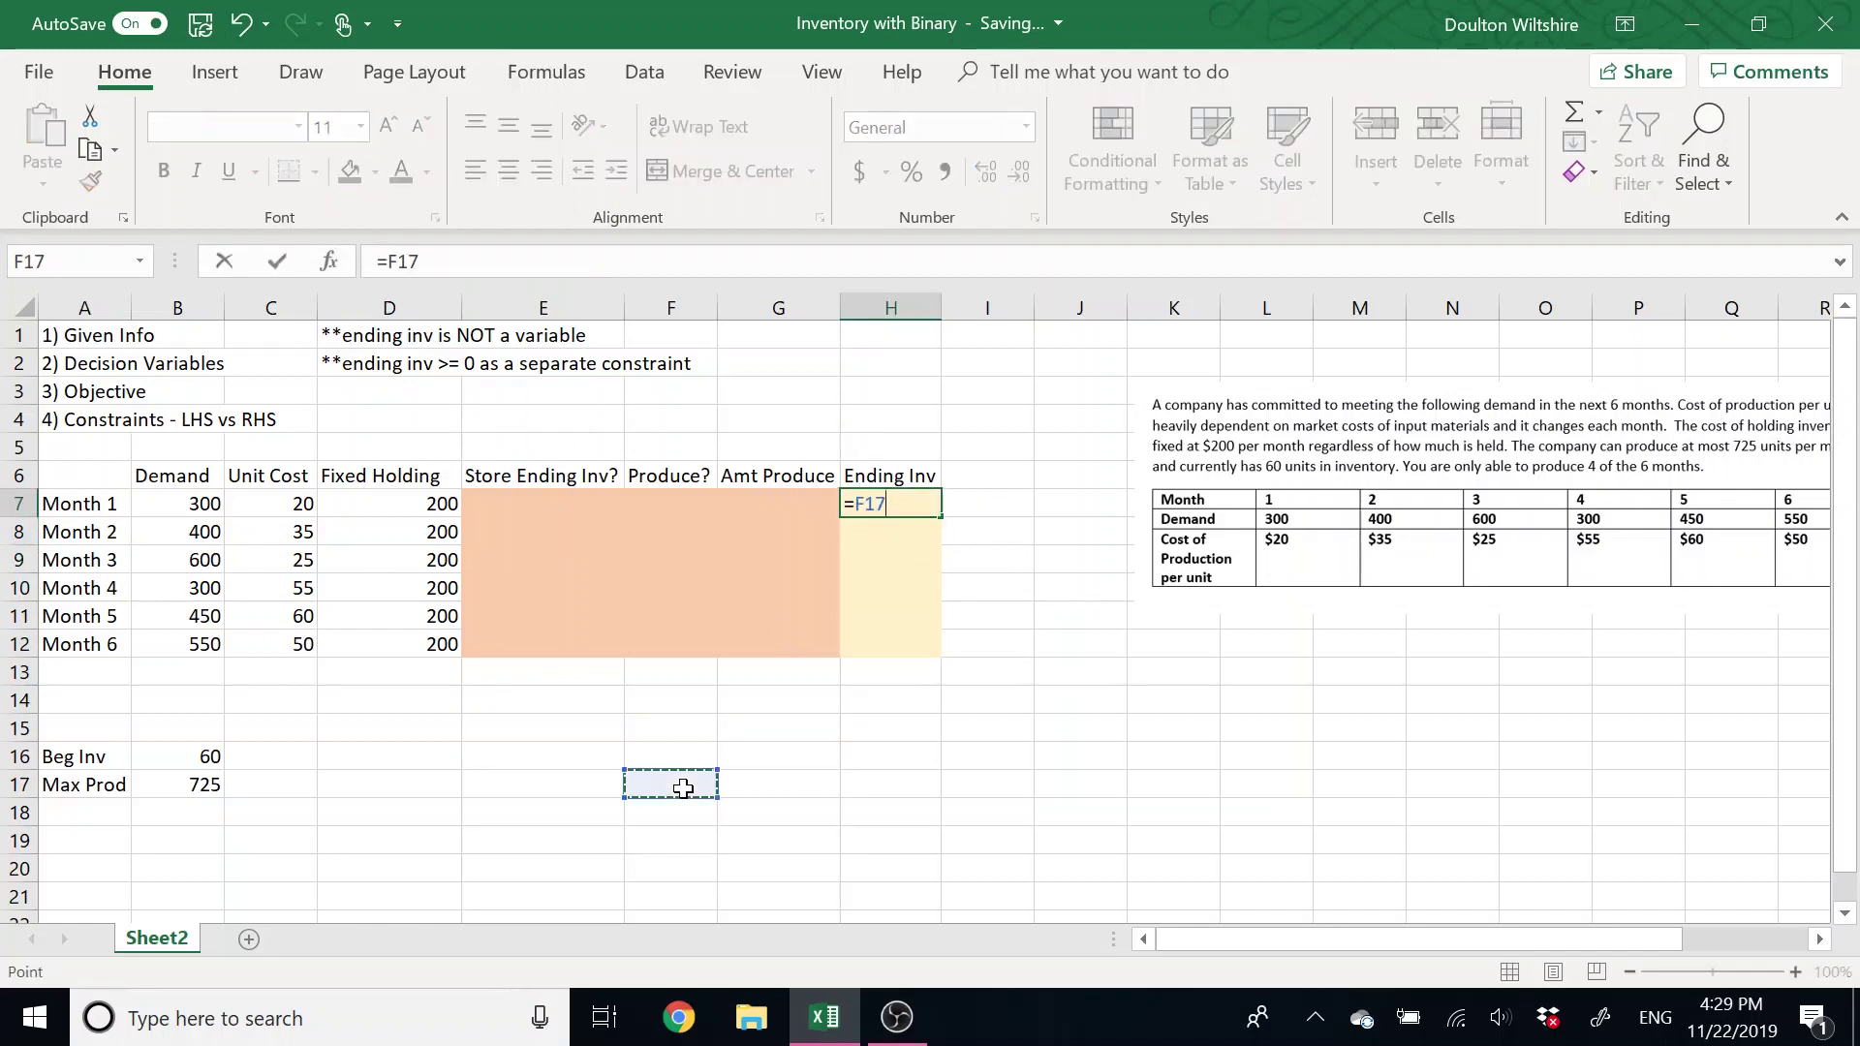
key(BackSpace)
key(BackSpace)
key(BackSpace)
key(BackSpace)
key(Escape)
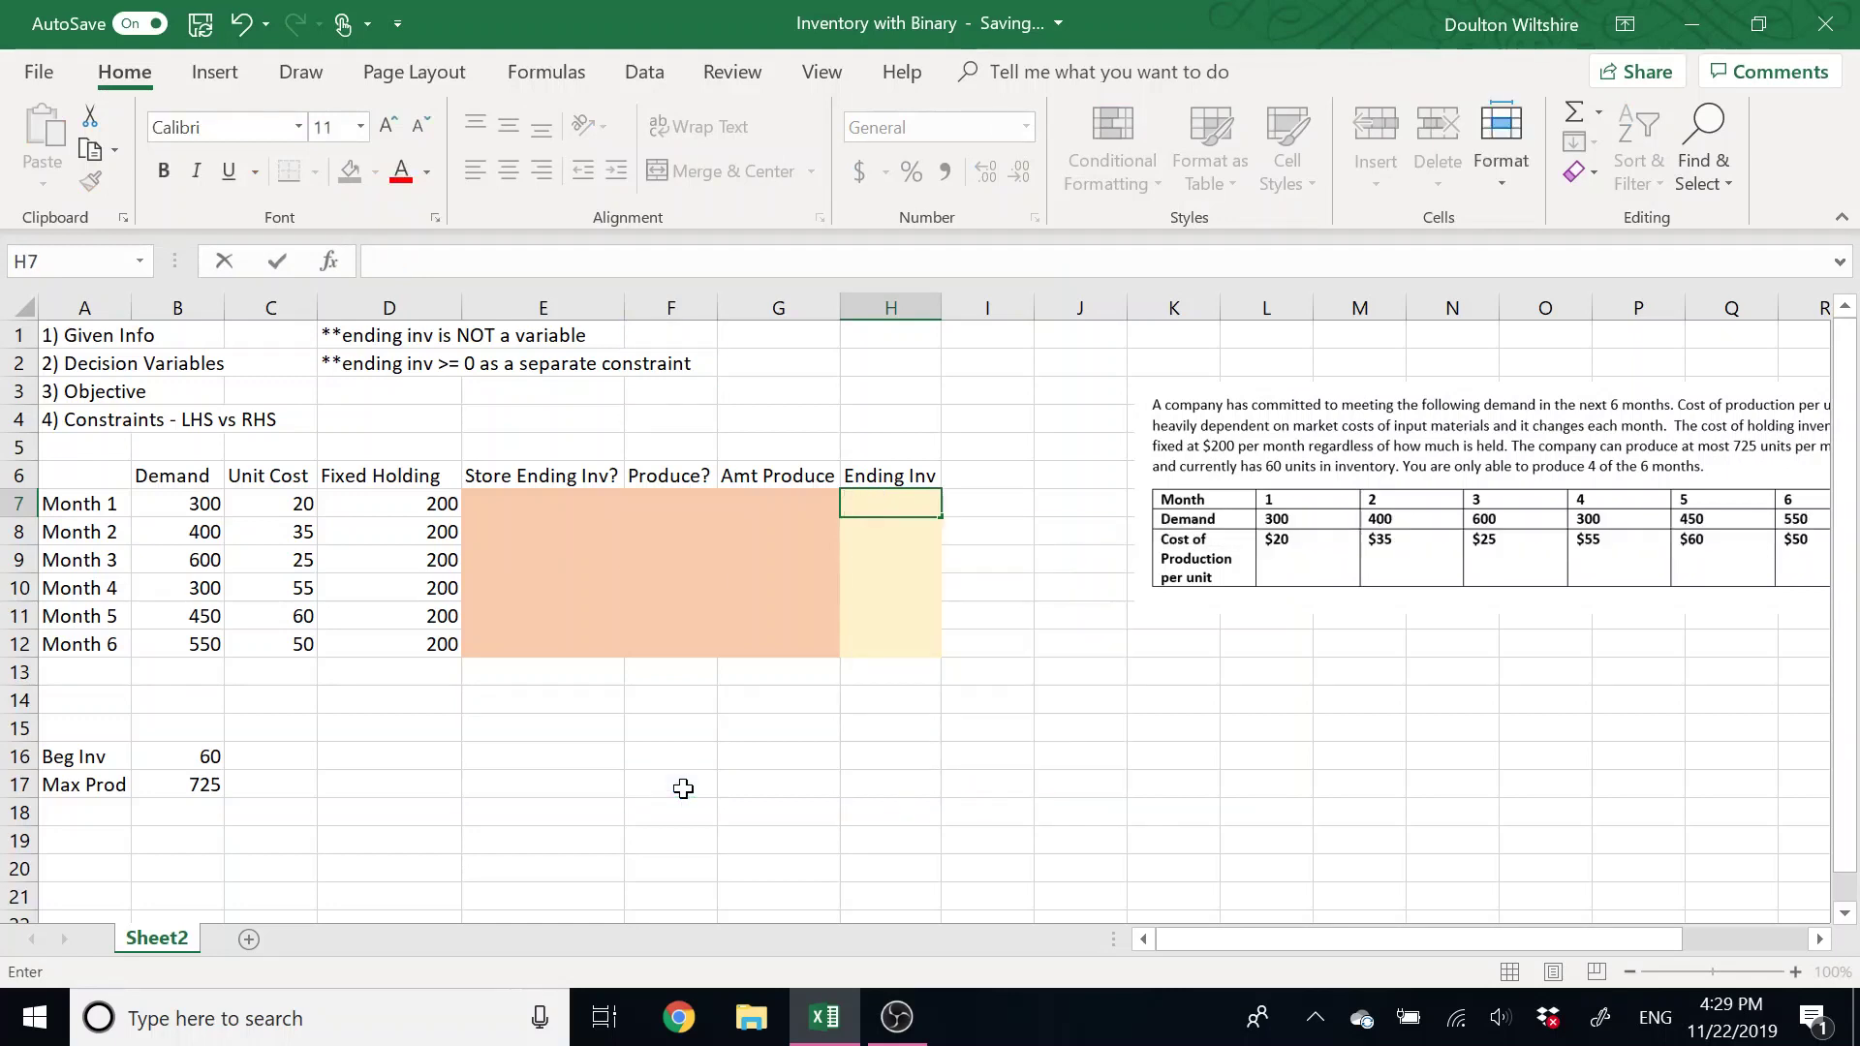
Label A14 'Total Cost' and start B14 with =SUMPRODUCT(C7:C12,G7:G12).
click(649, 722)
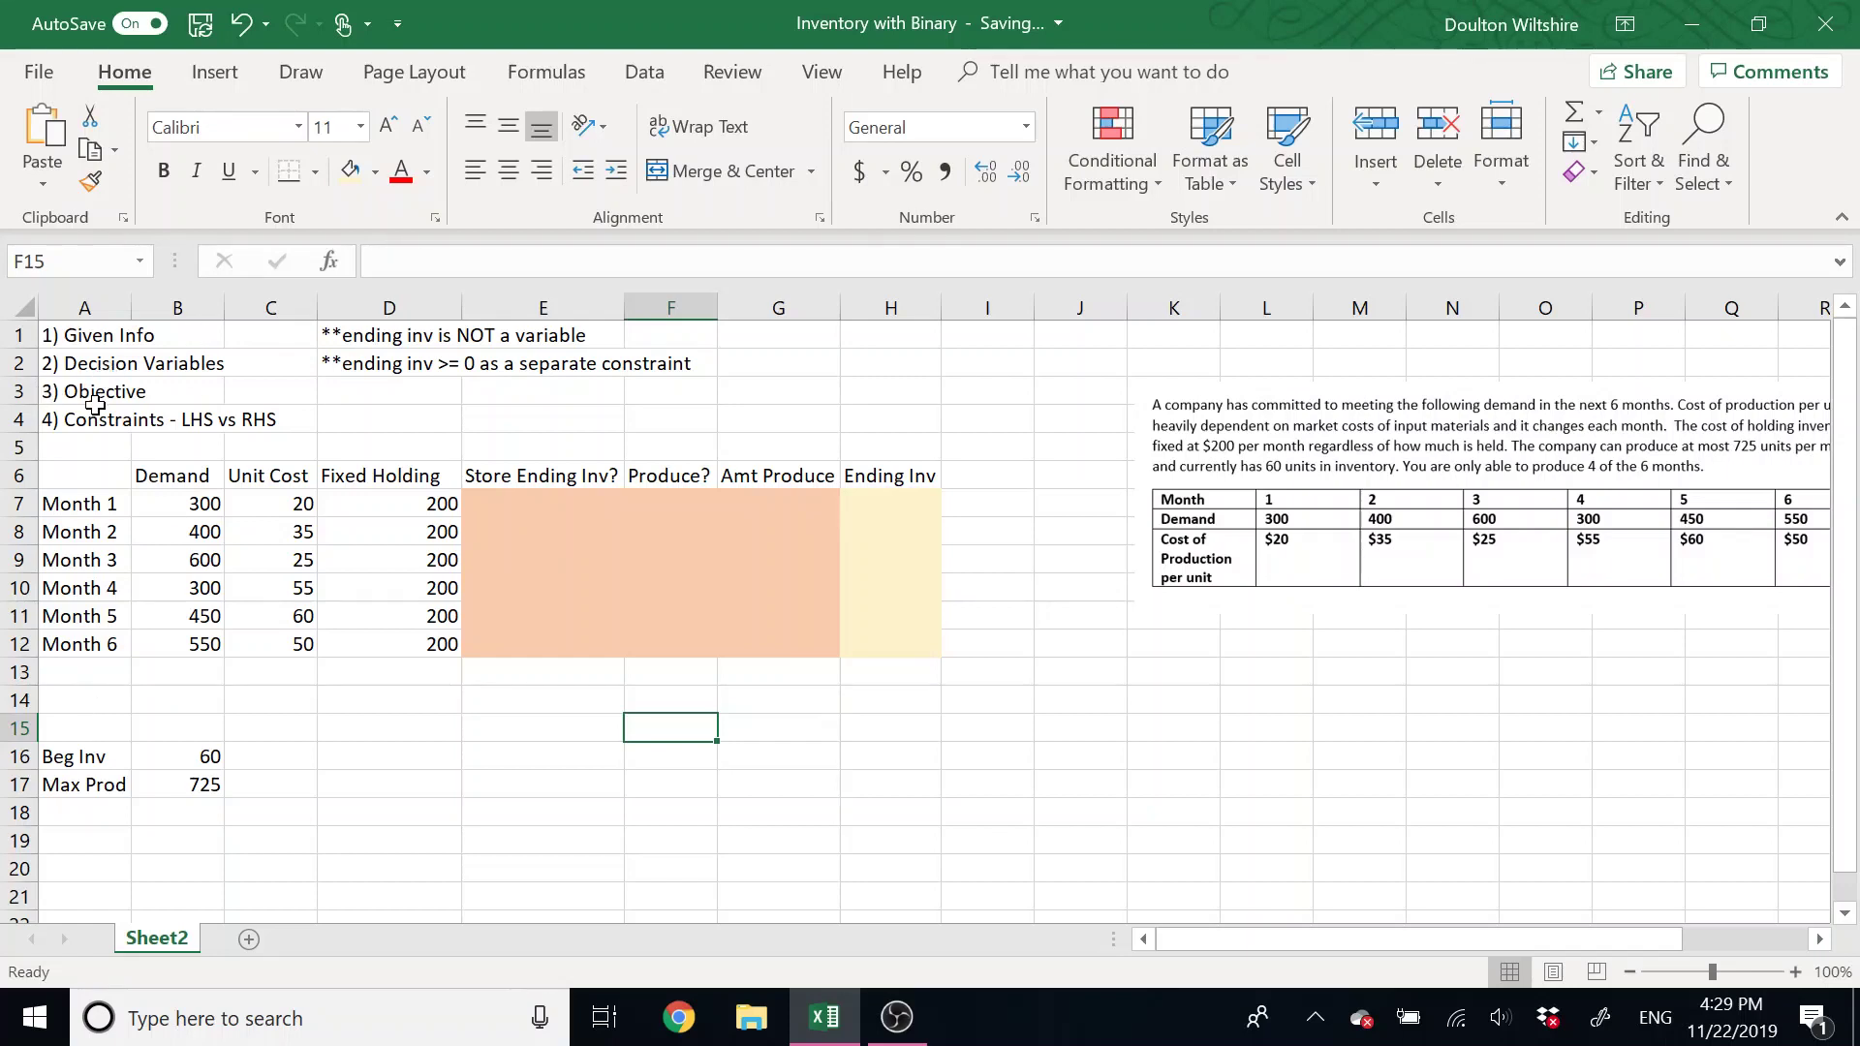
click(70, 699)
text(Total)
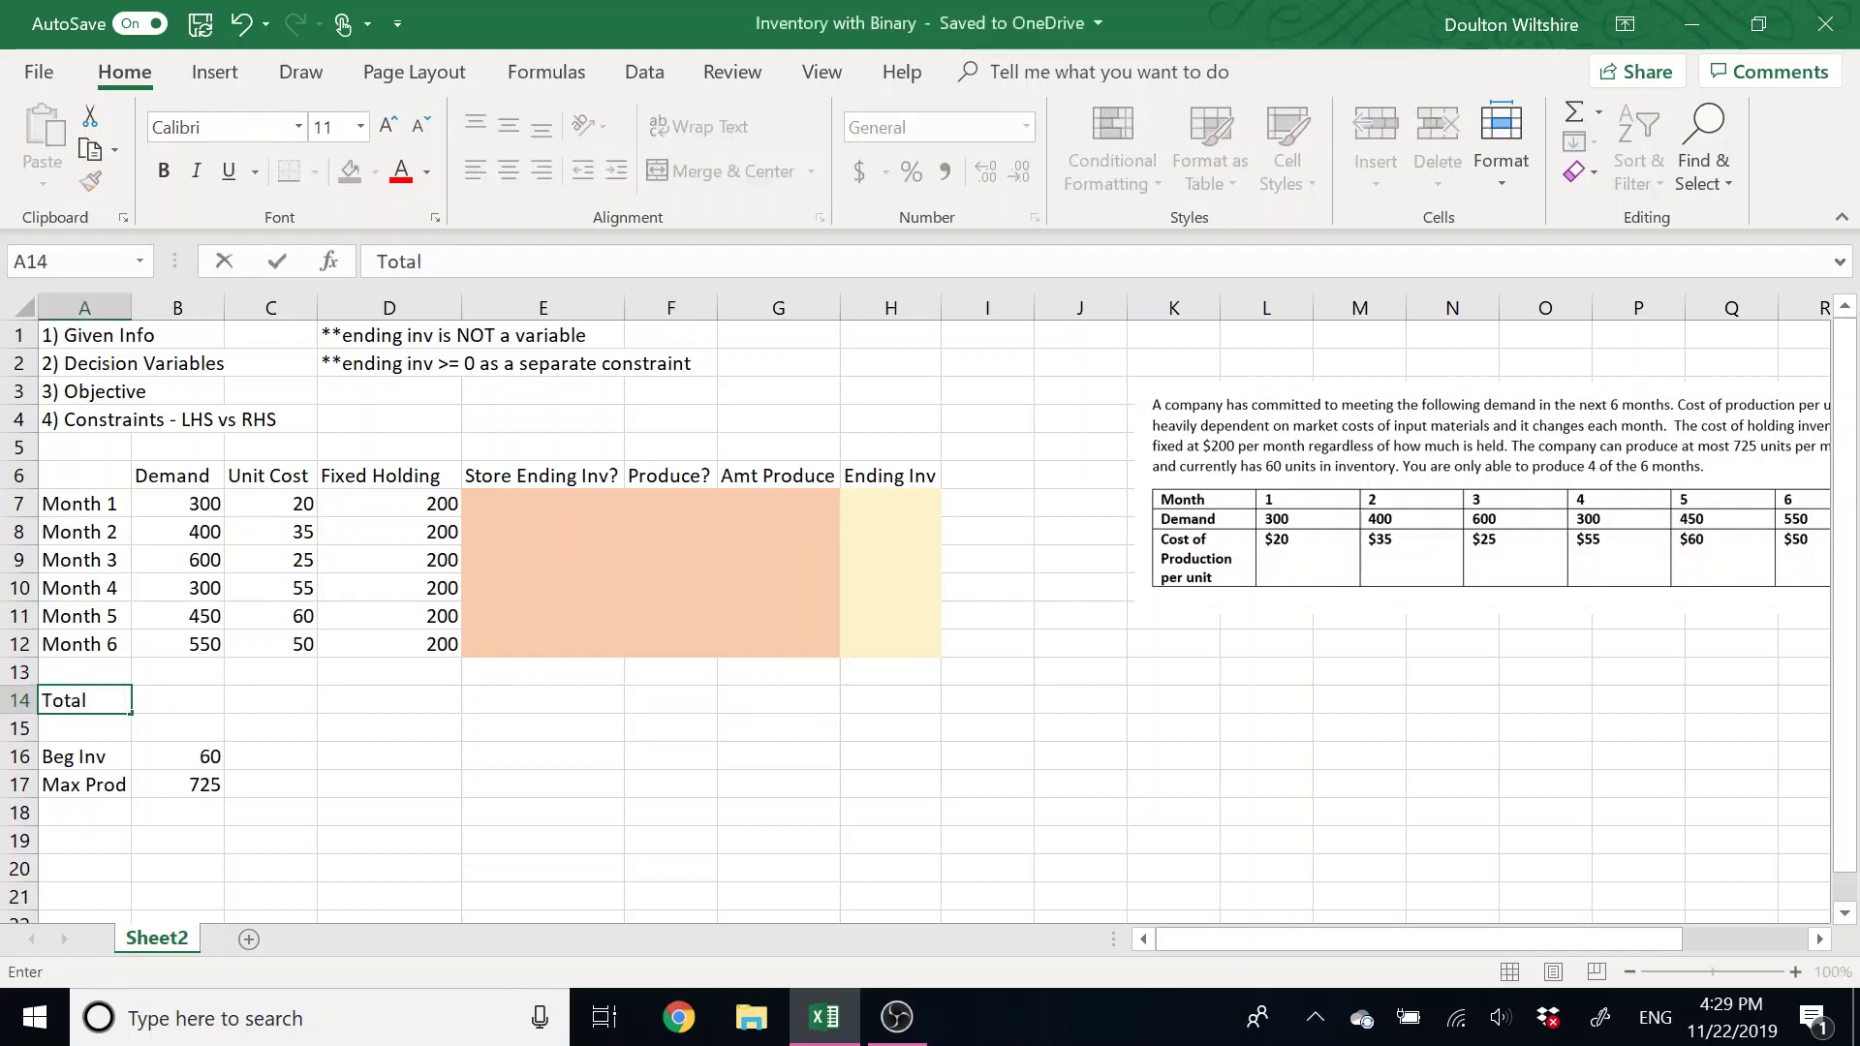
text( Cost)
key(Tab)
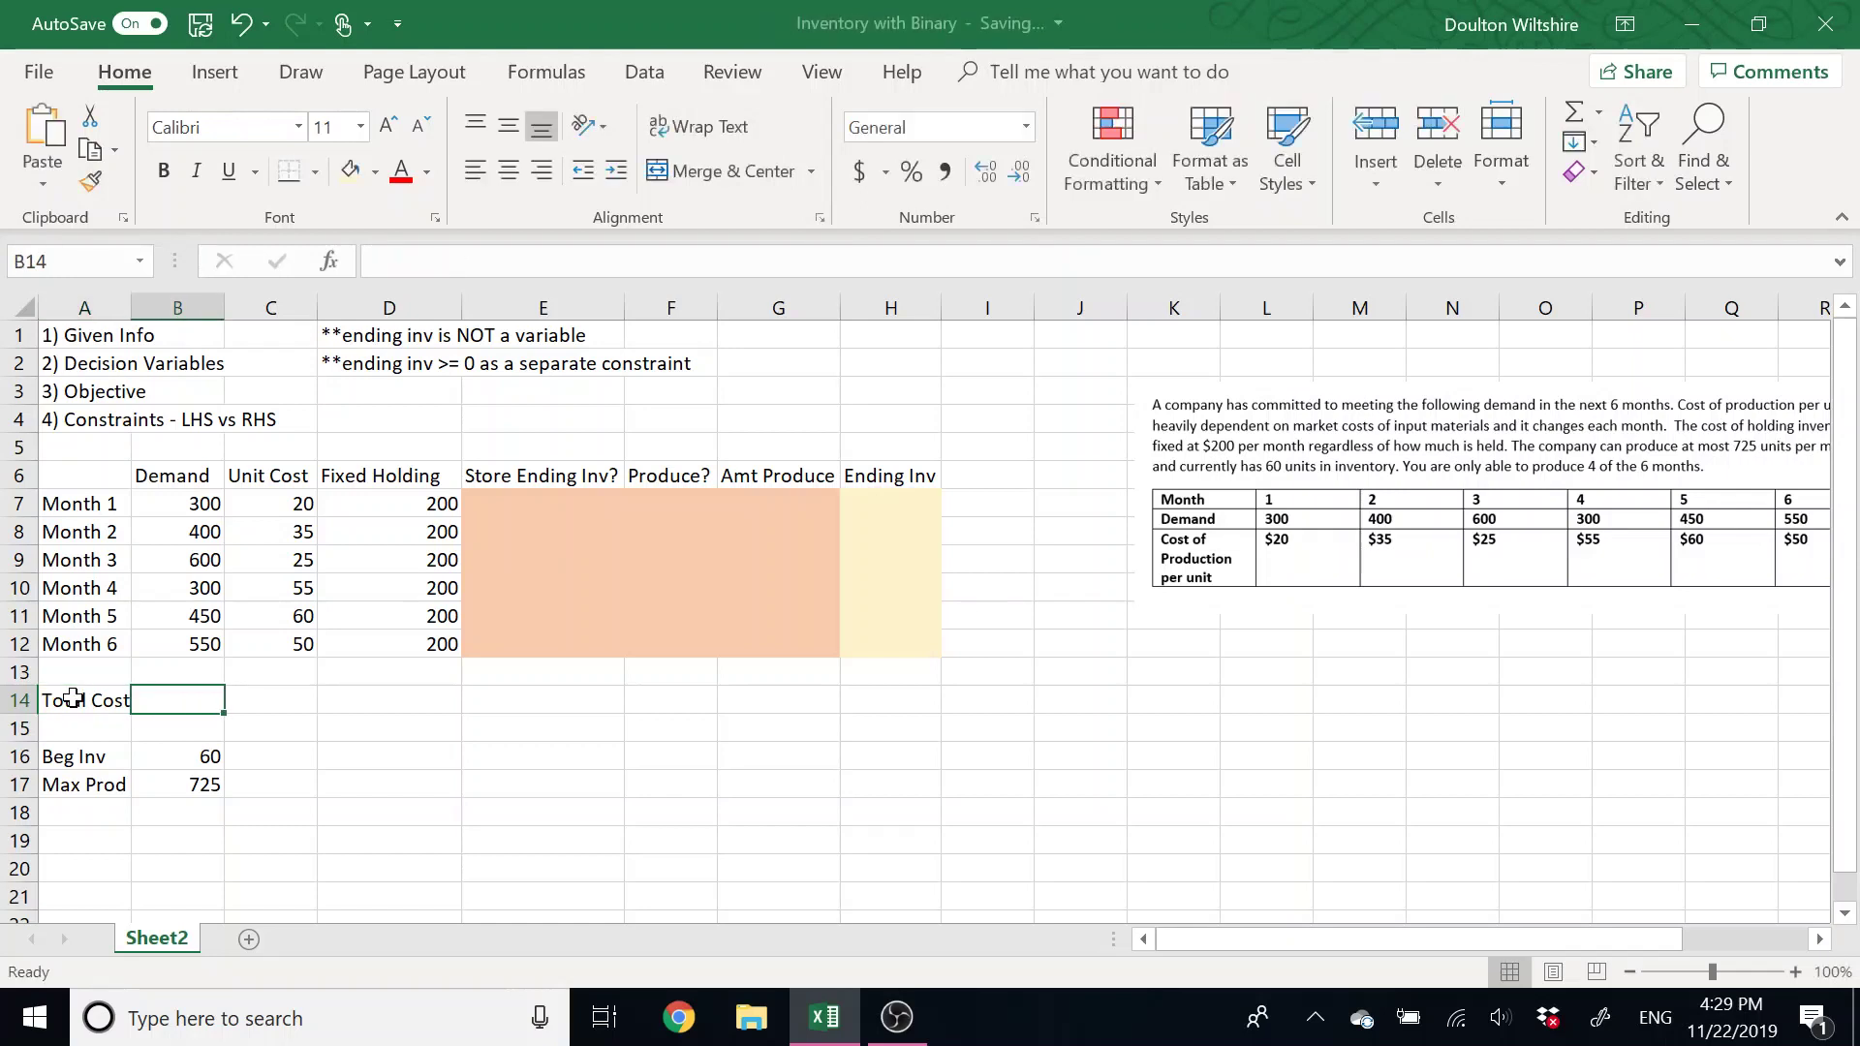
text(=)
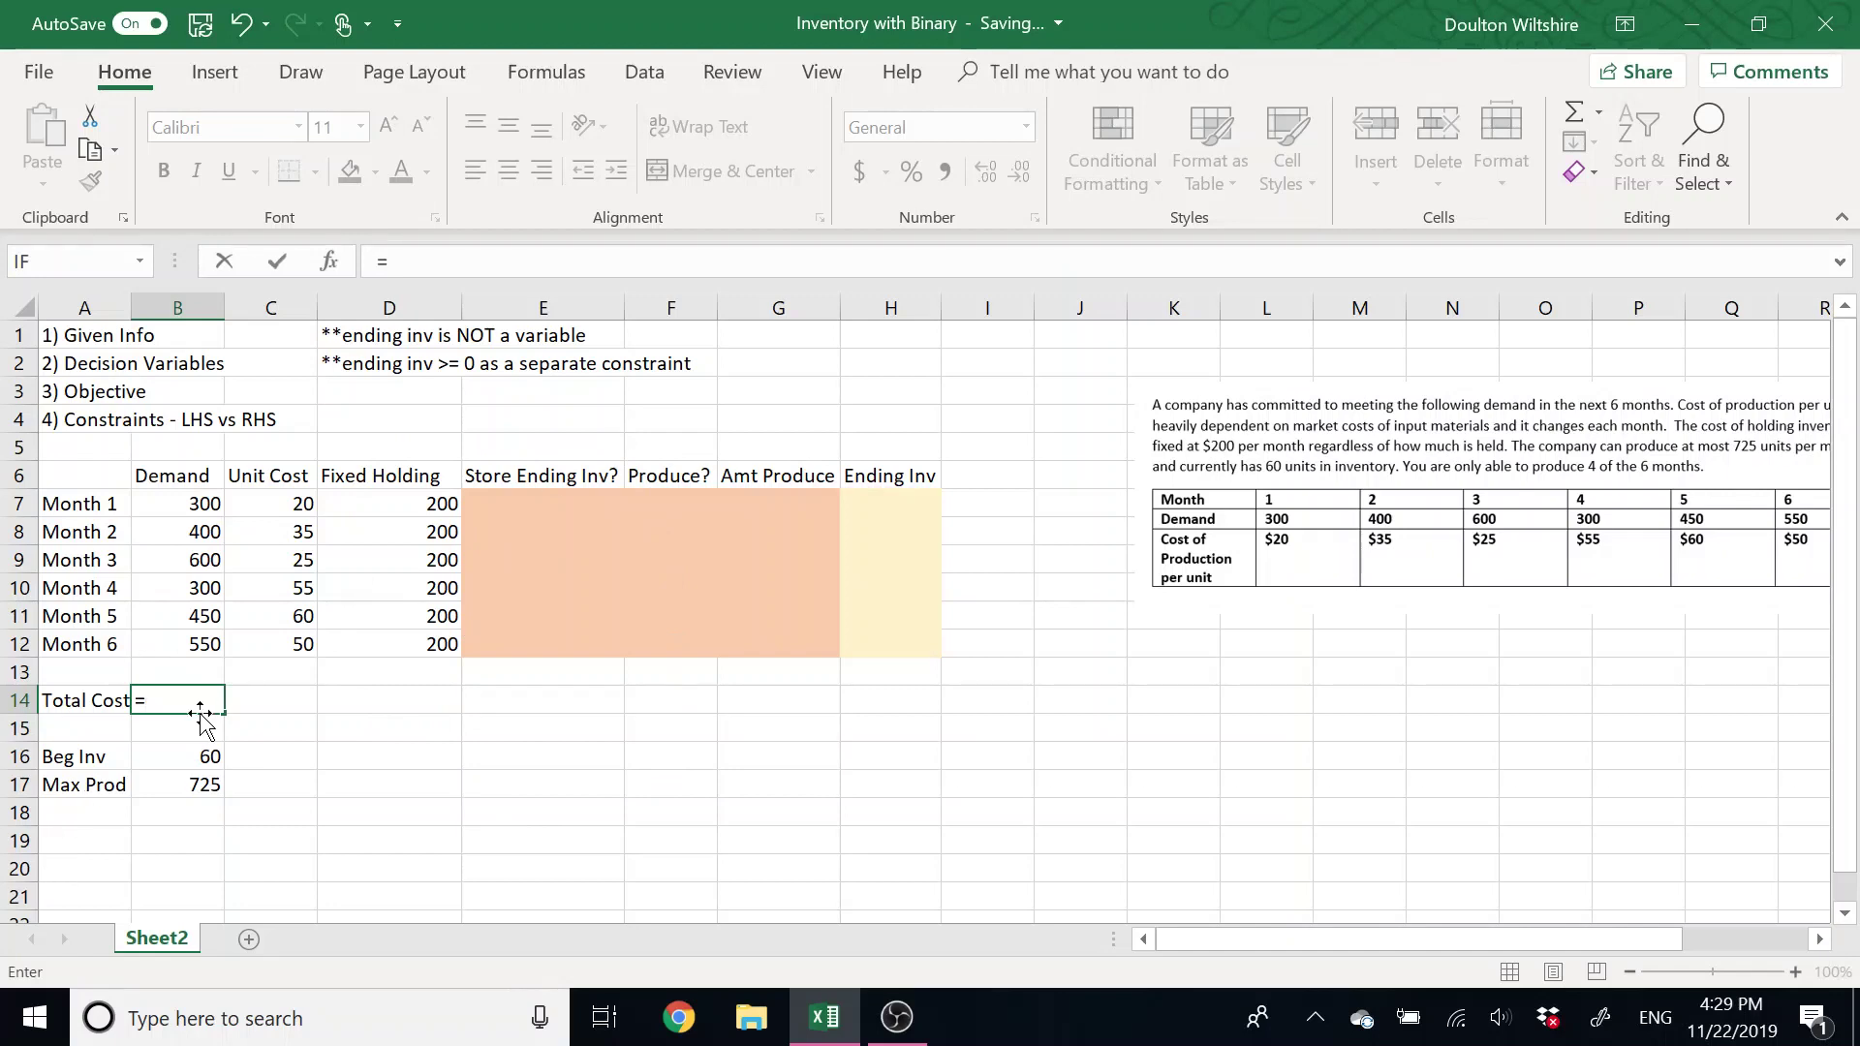
text(sumproduct)
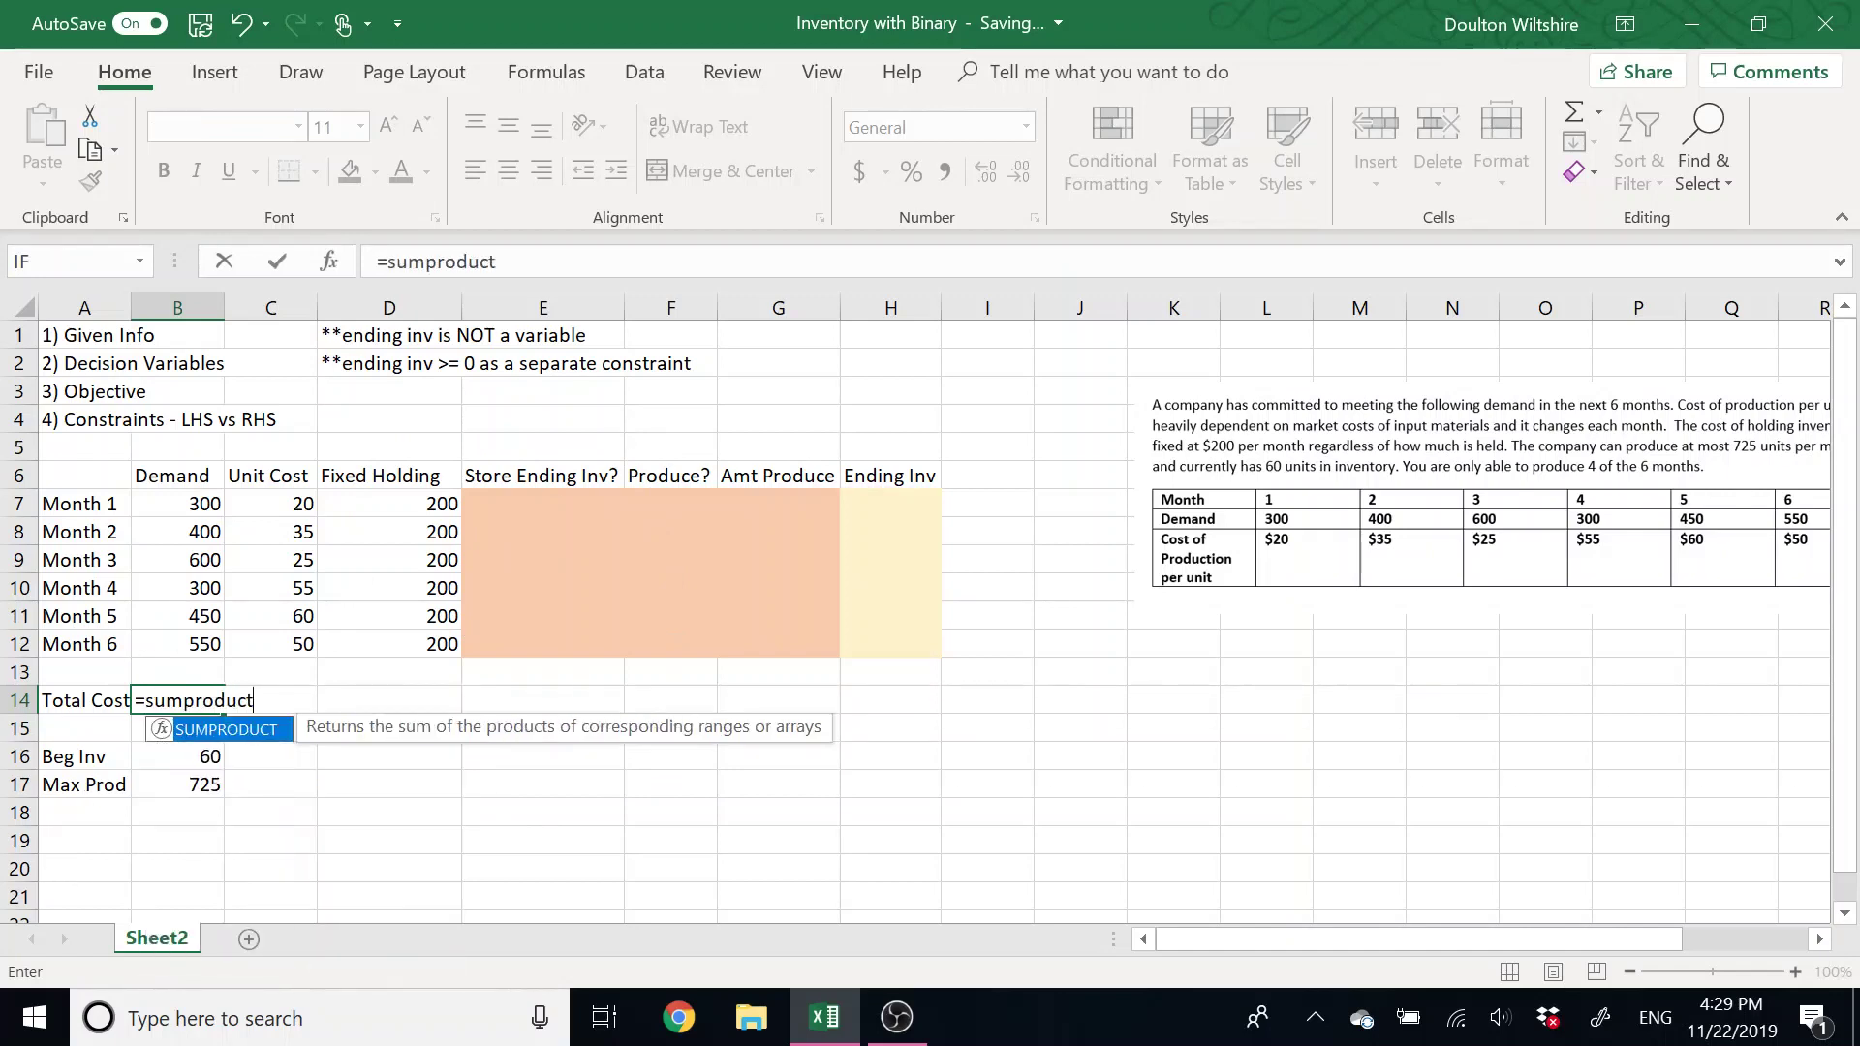
text(()
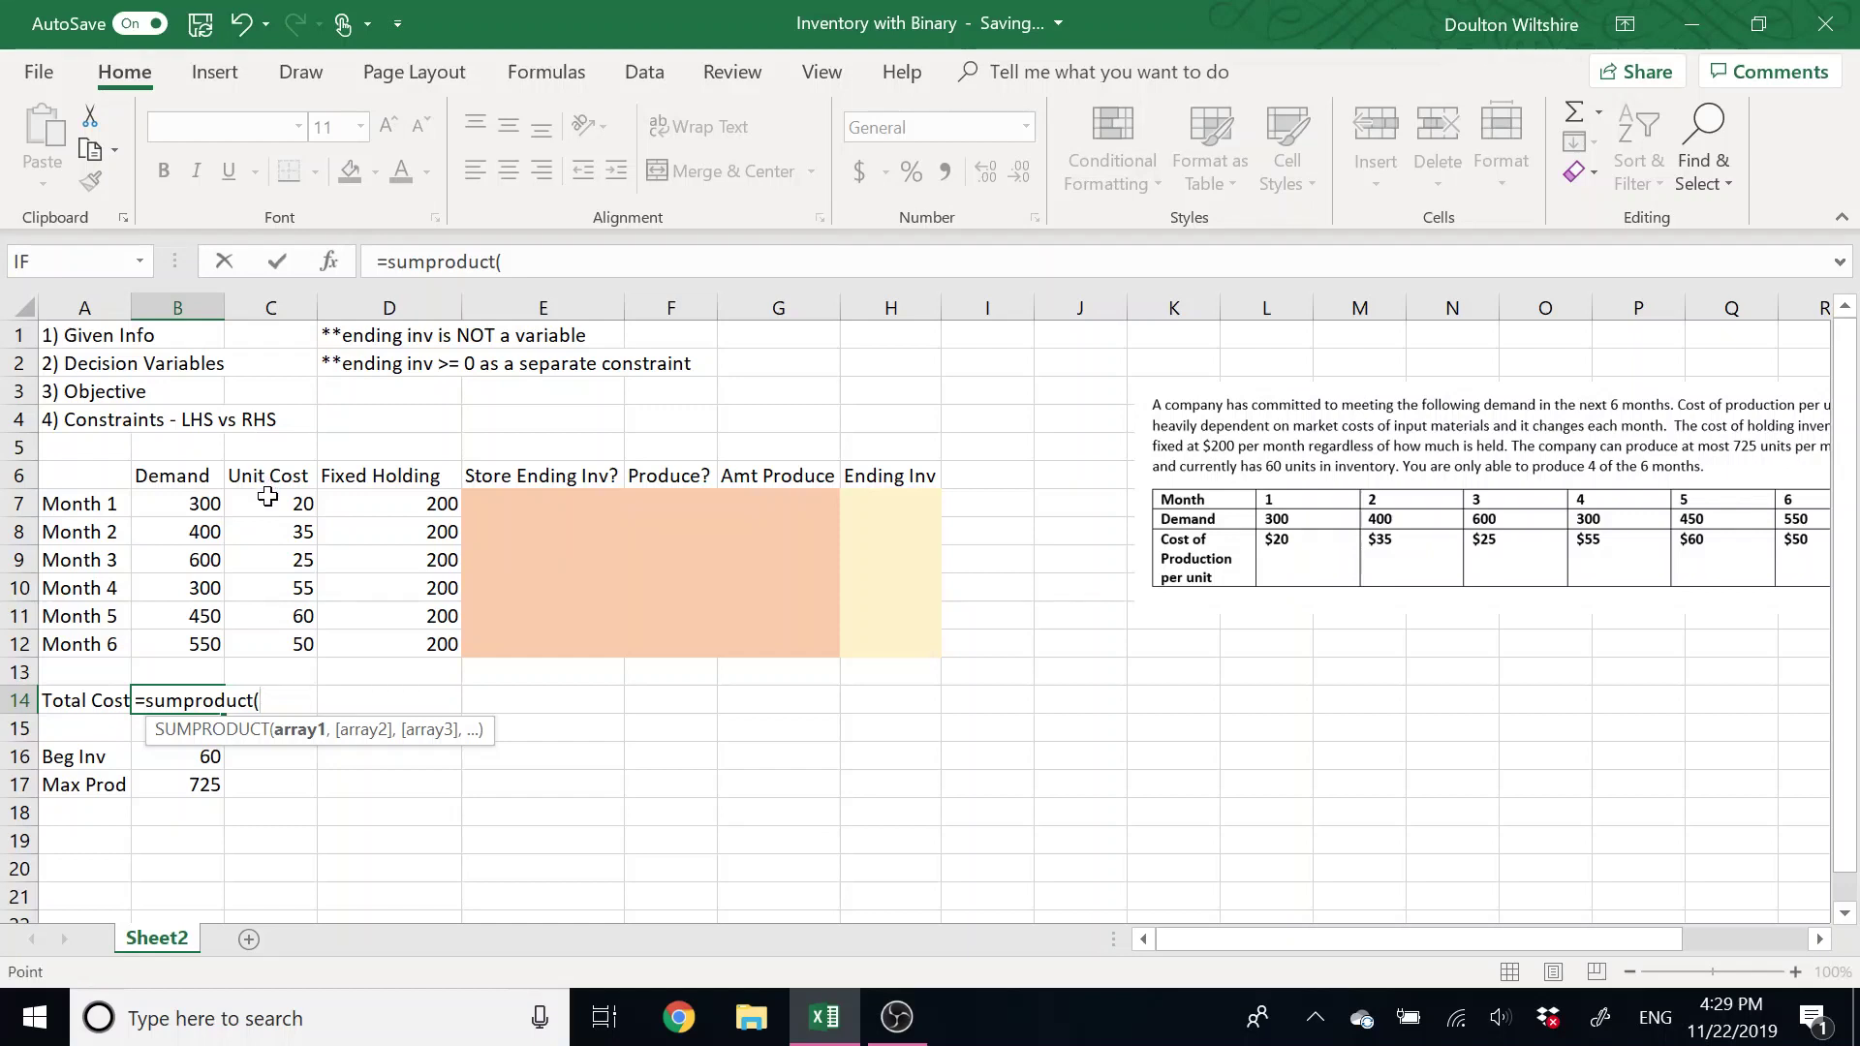
drag(268, 497, 272, 640)
text(,)
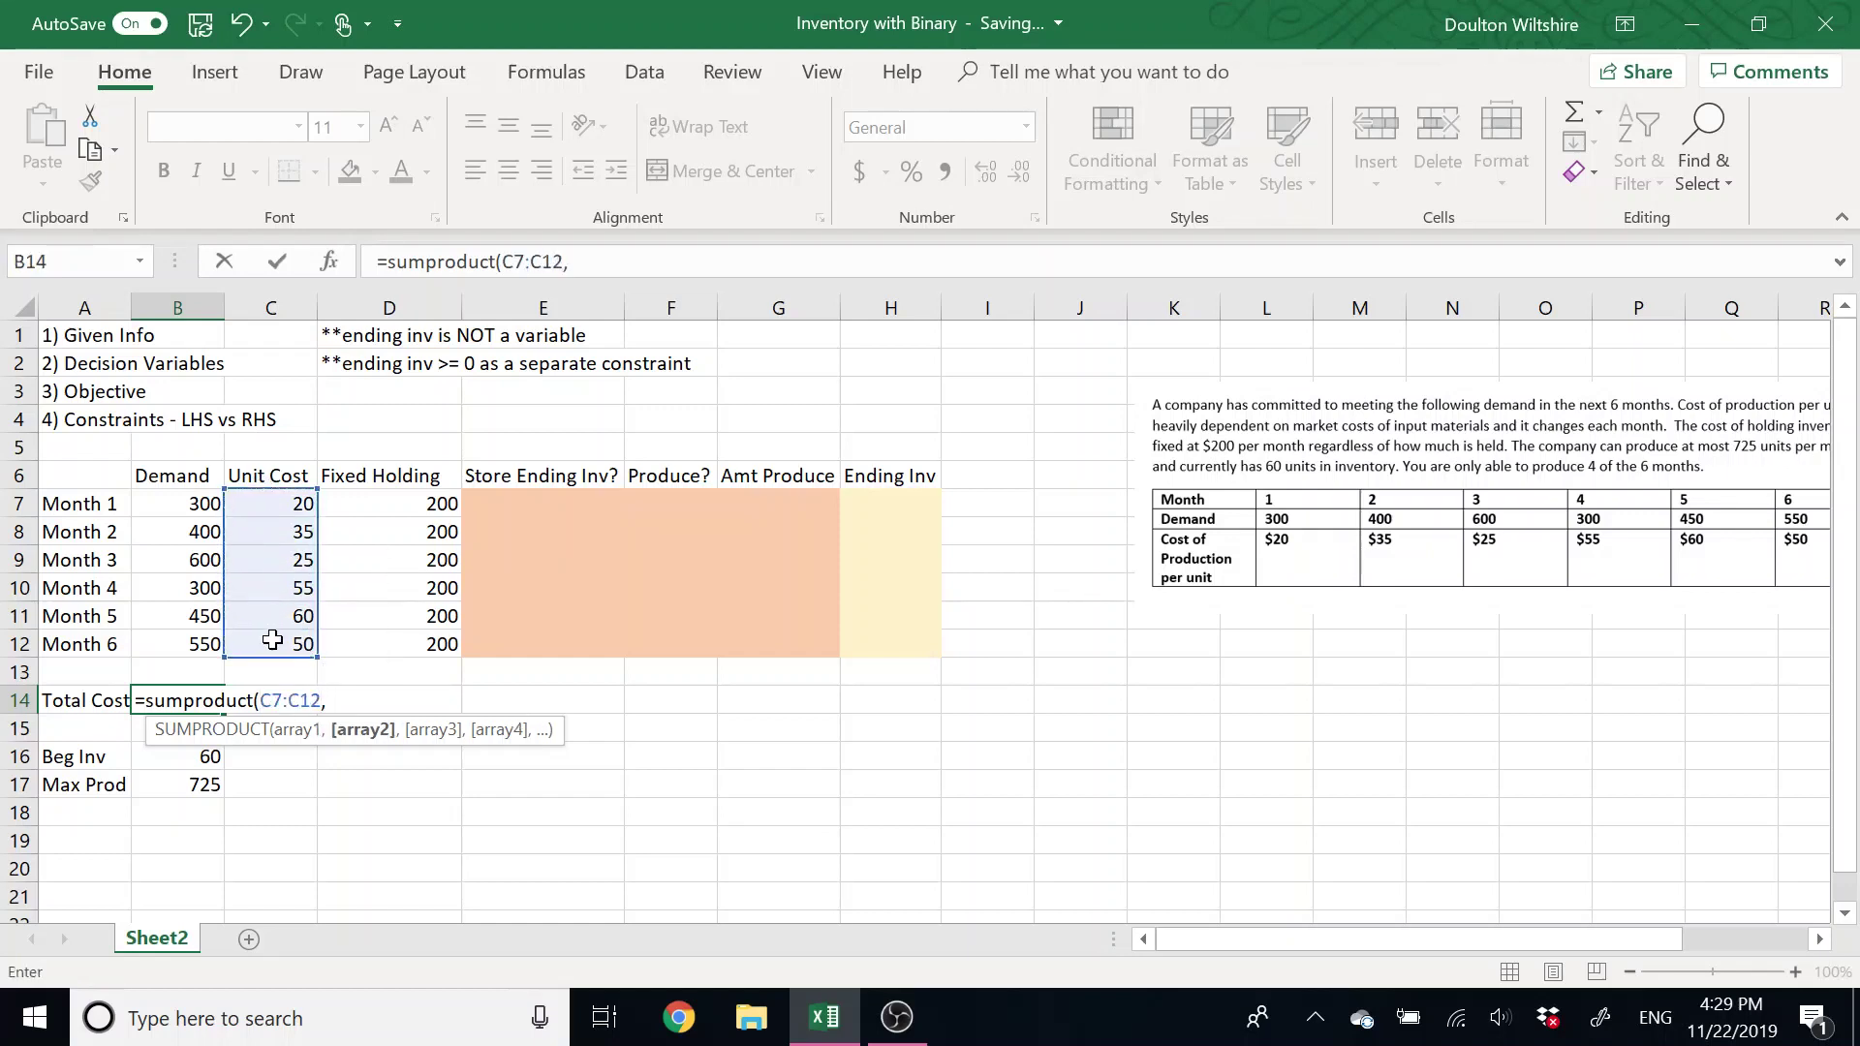
drag(767, 492, 760, 652)
Complete the B14 formula by adding +SUMPRODUCT(D7:D12,E7:E12).
text()+)
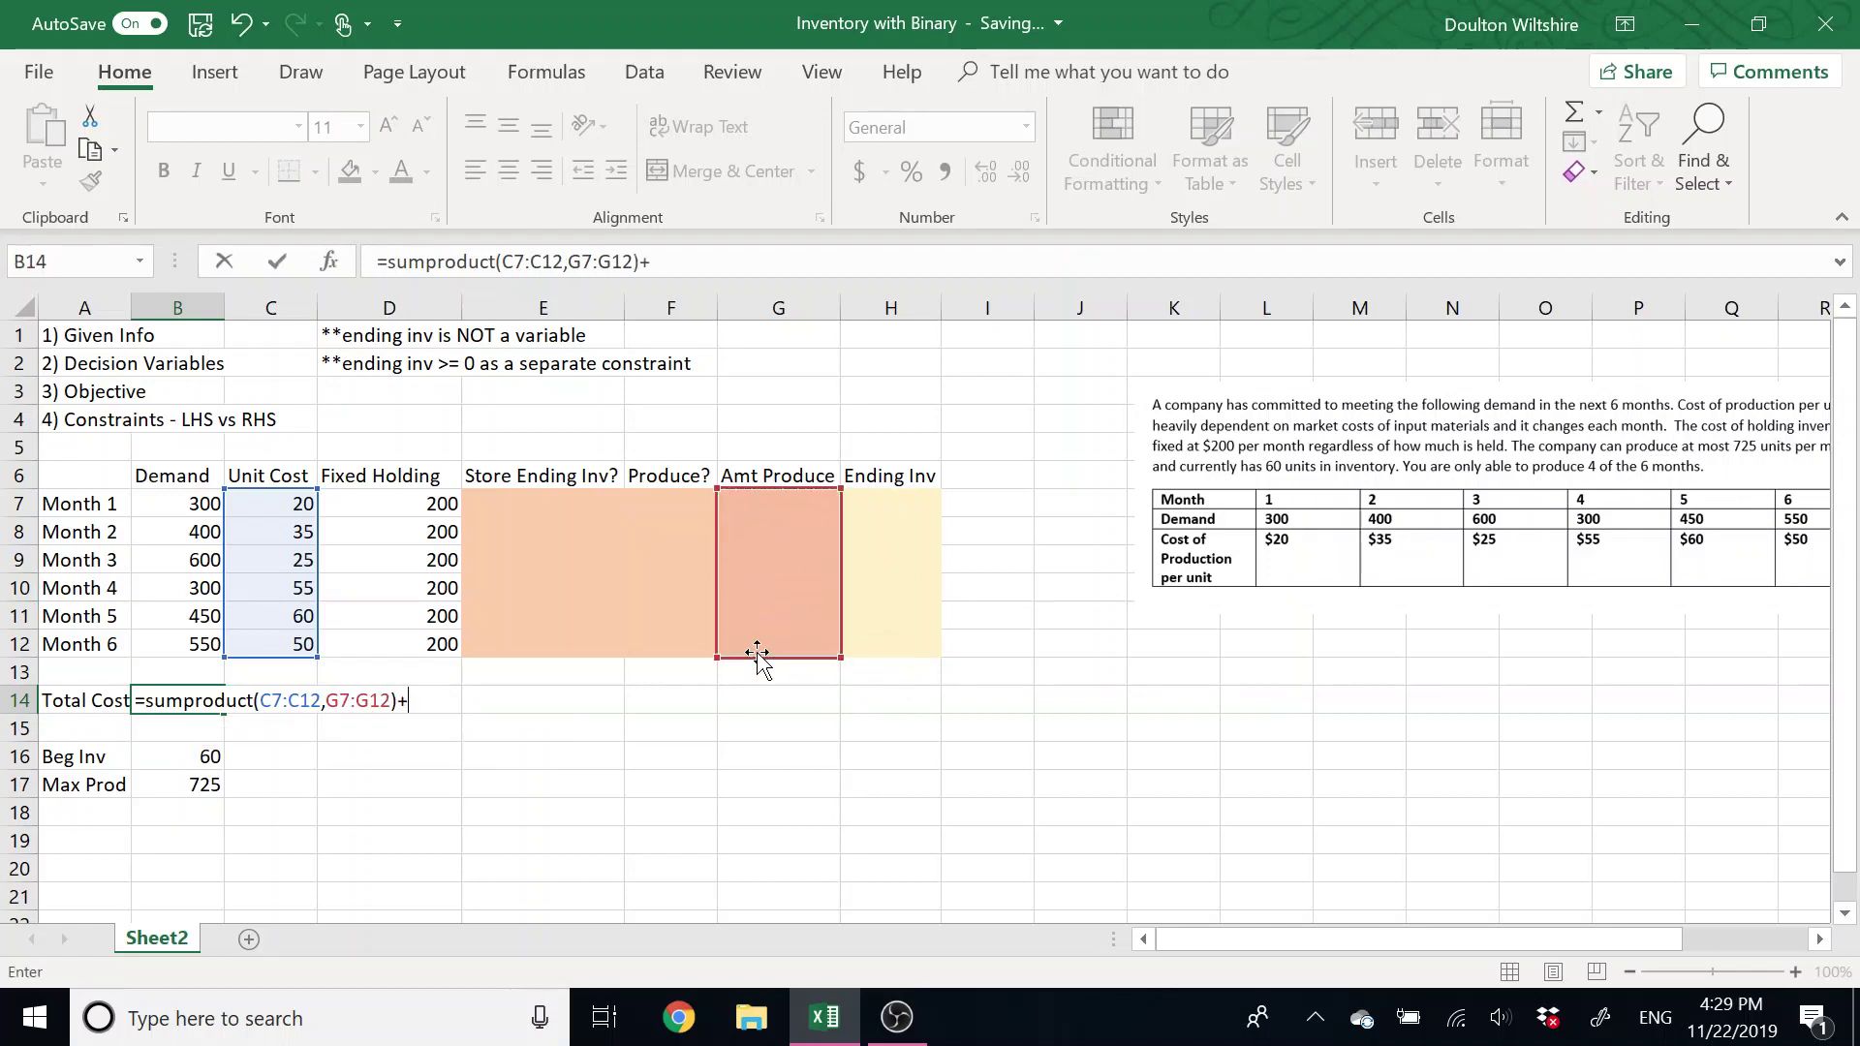
text(sum)
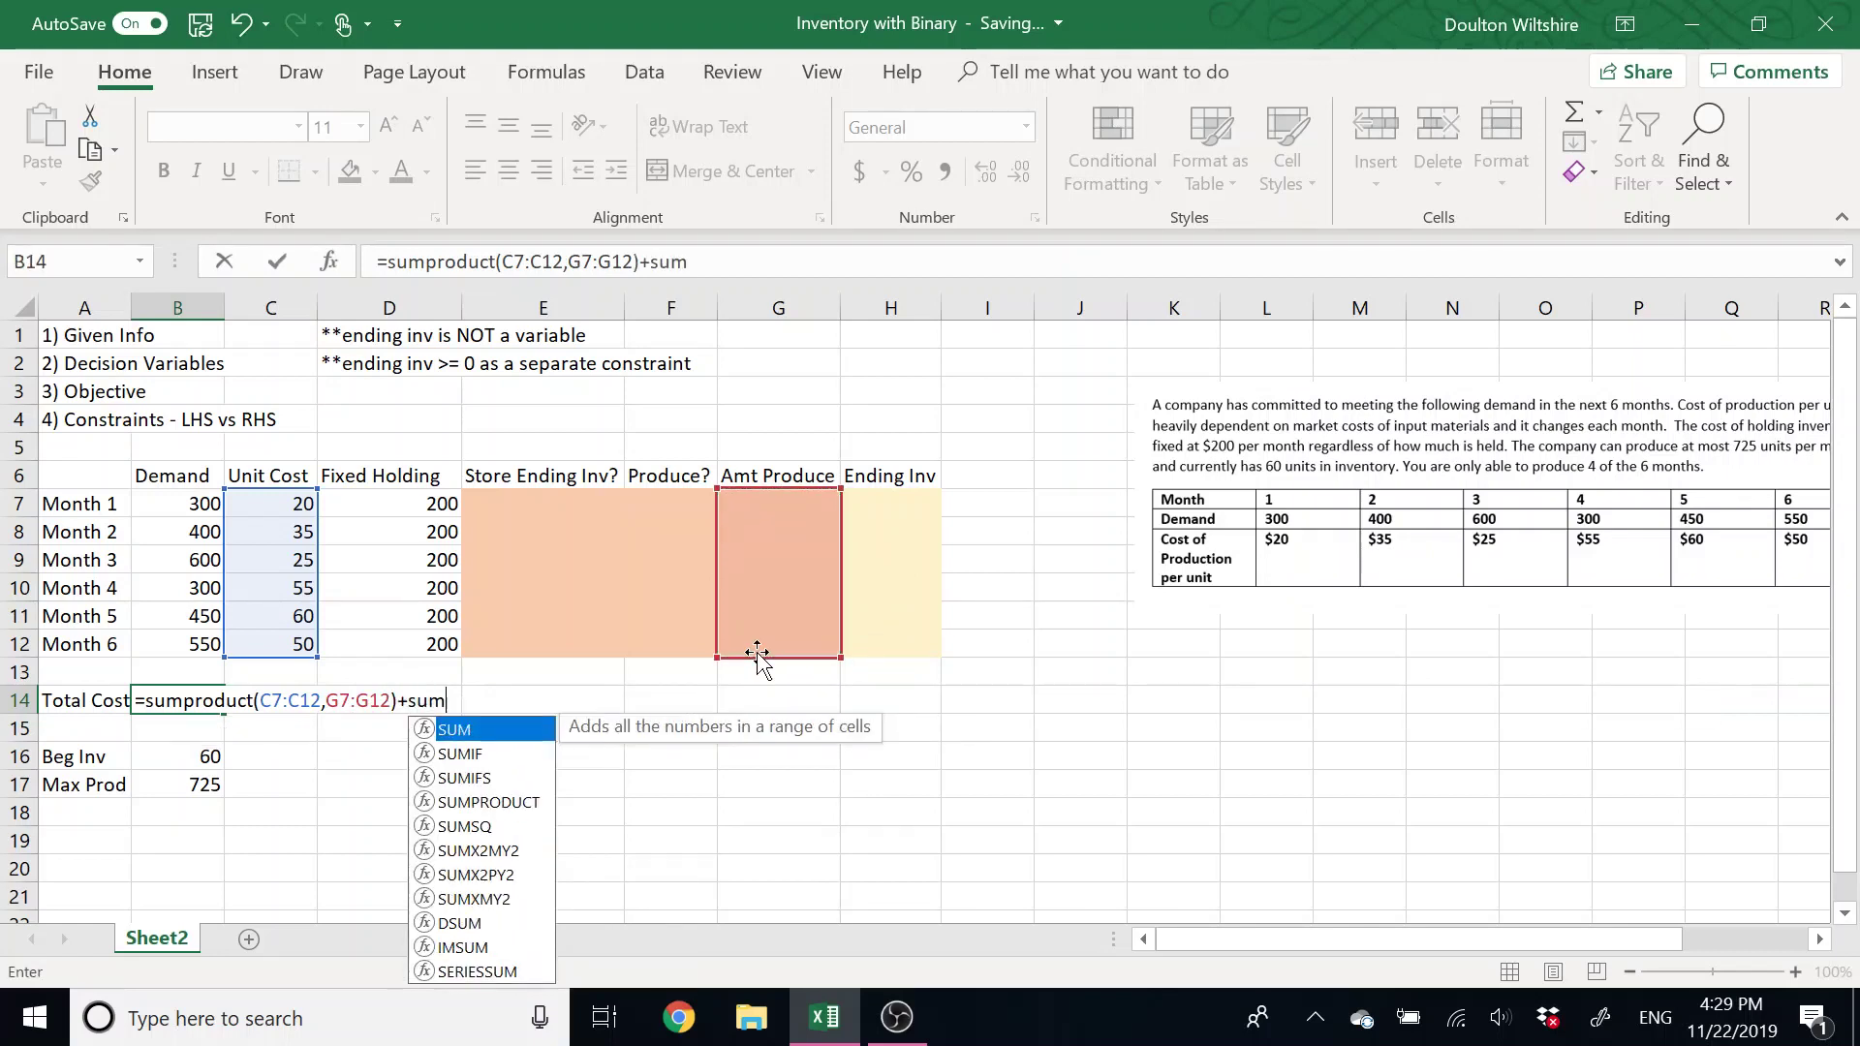
double_click(496, 802)
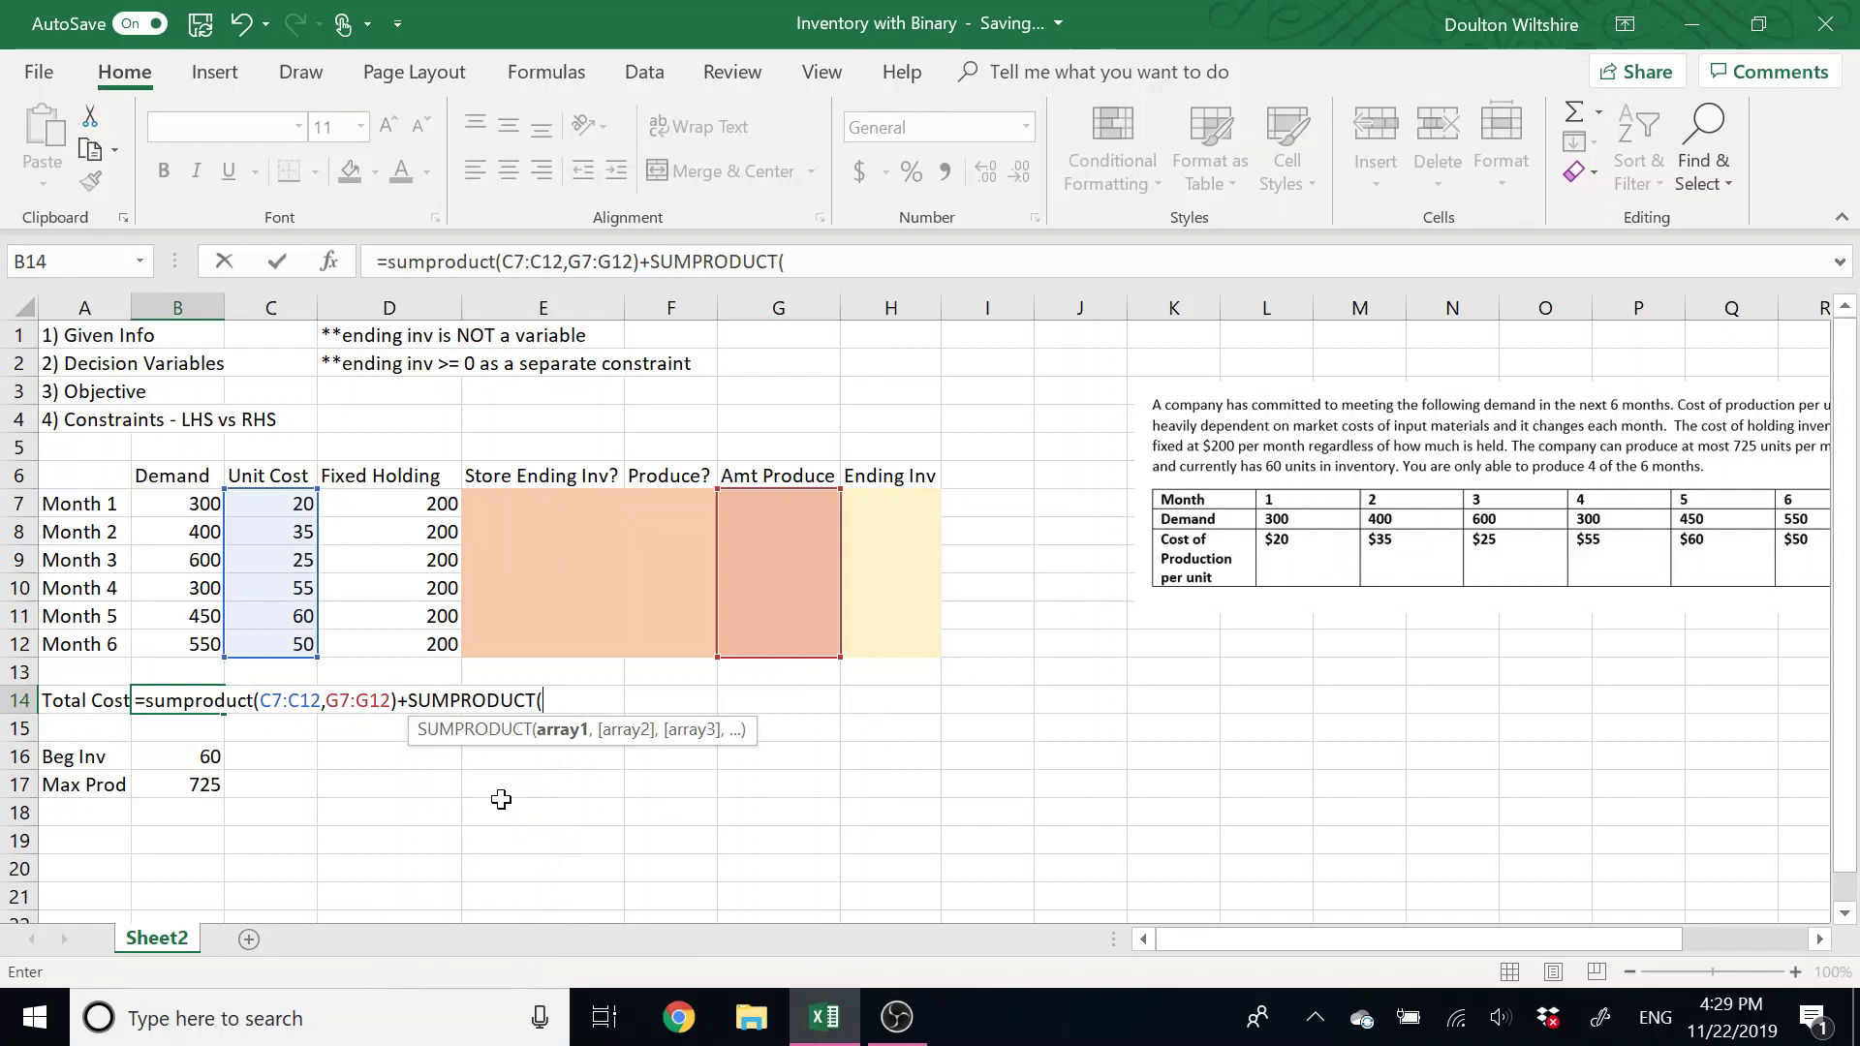
drag(424, 503, 430, 645)
text(,)
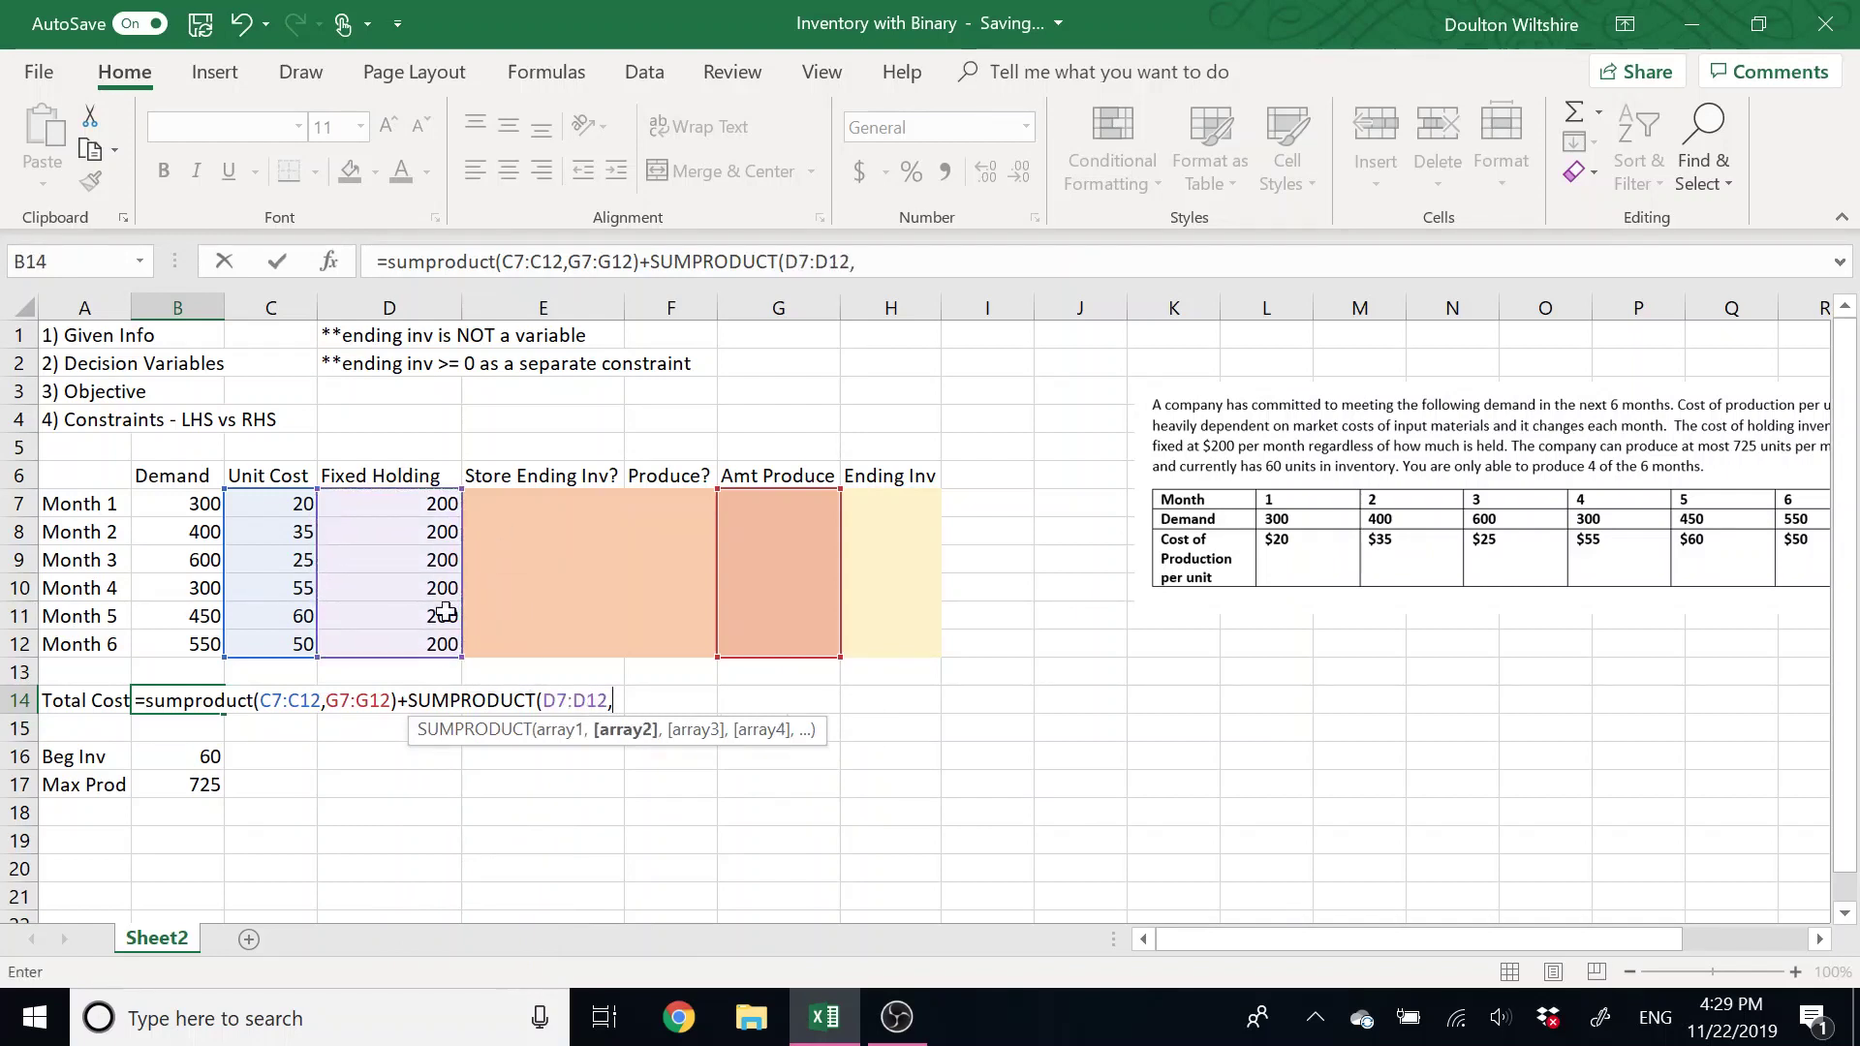
drag(509, 504, 507, 643)
key(Return)
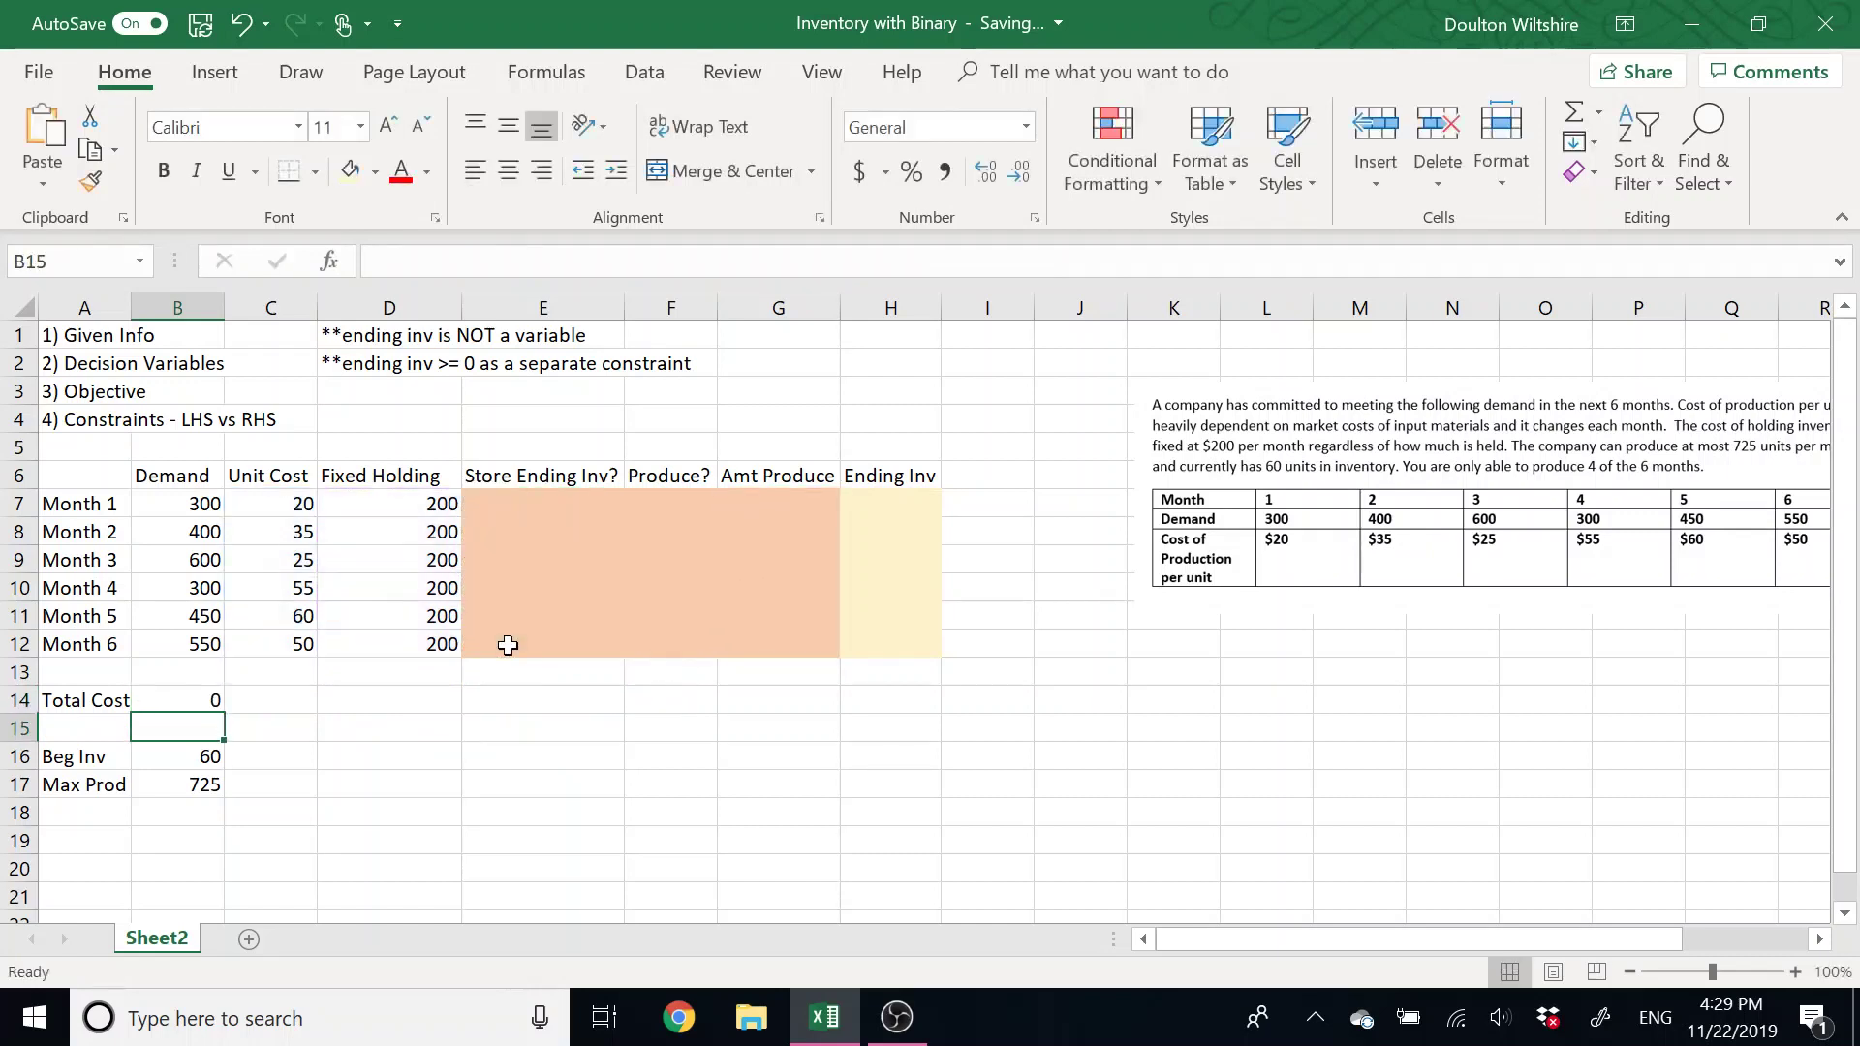
click(153, 698)
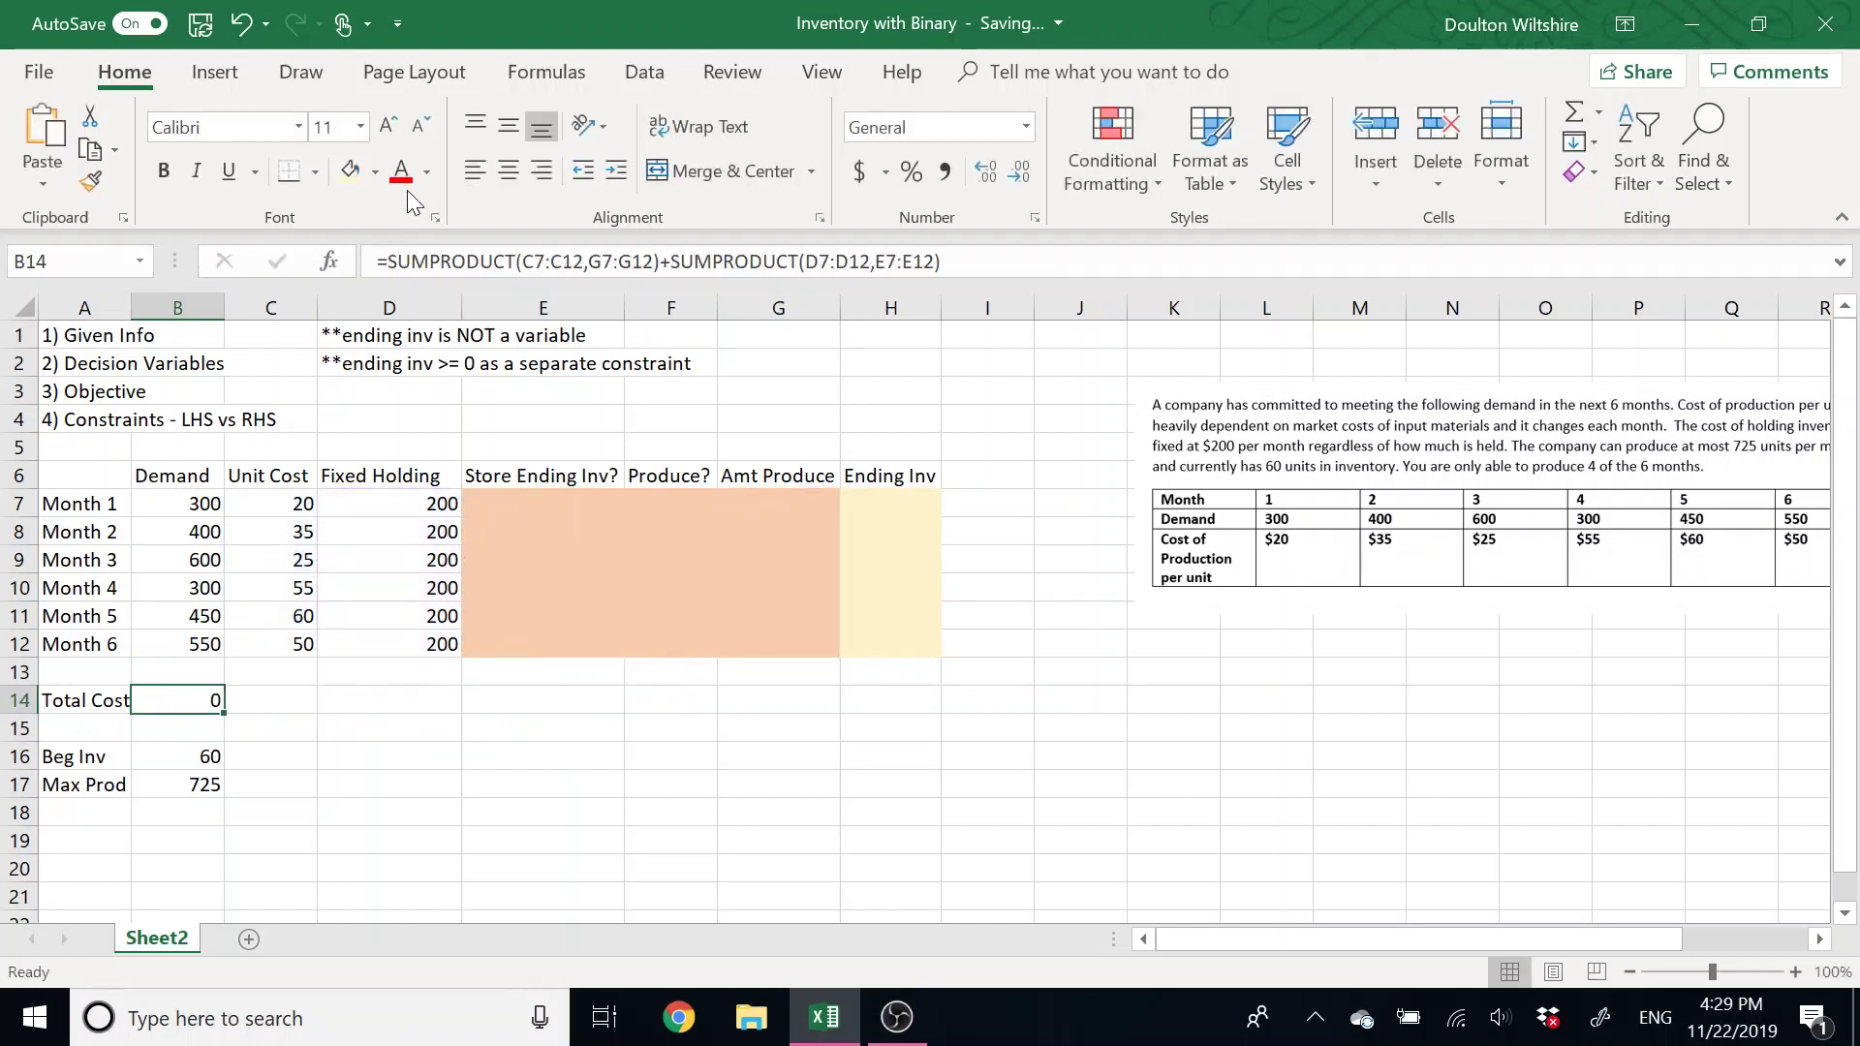
click(373, 174)
Fill B14 light blue and label C14 '<-objective'.
click(438, 273)
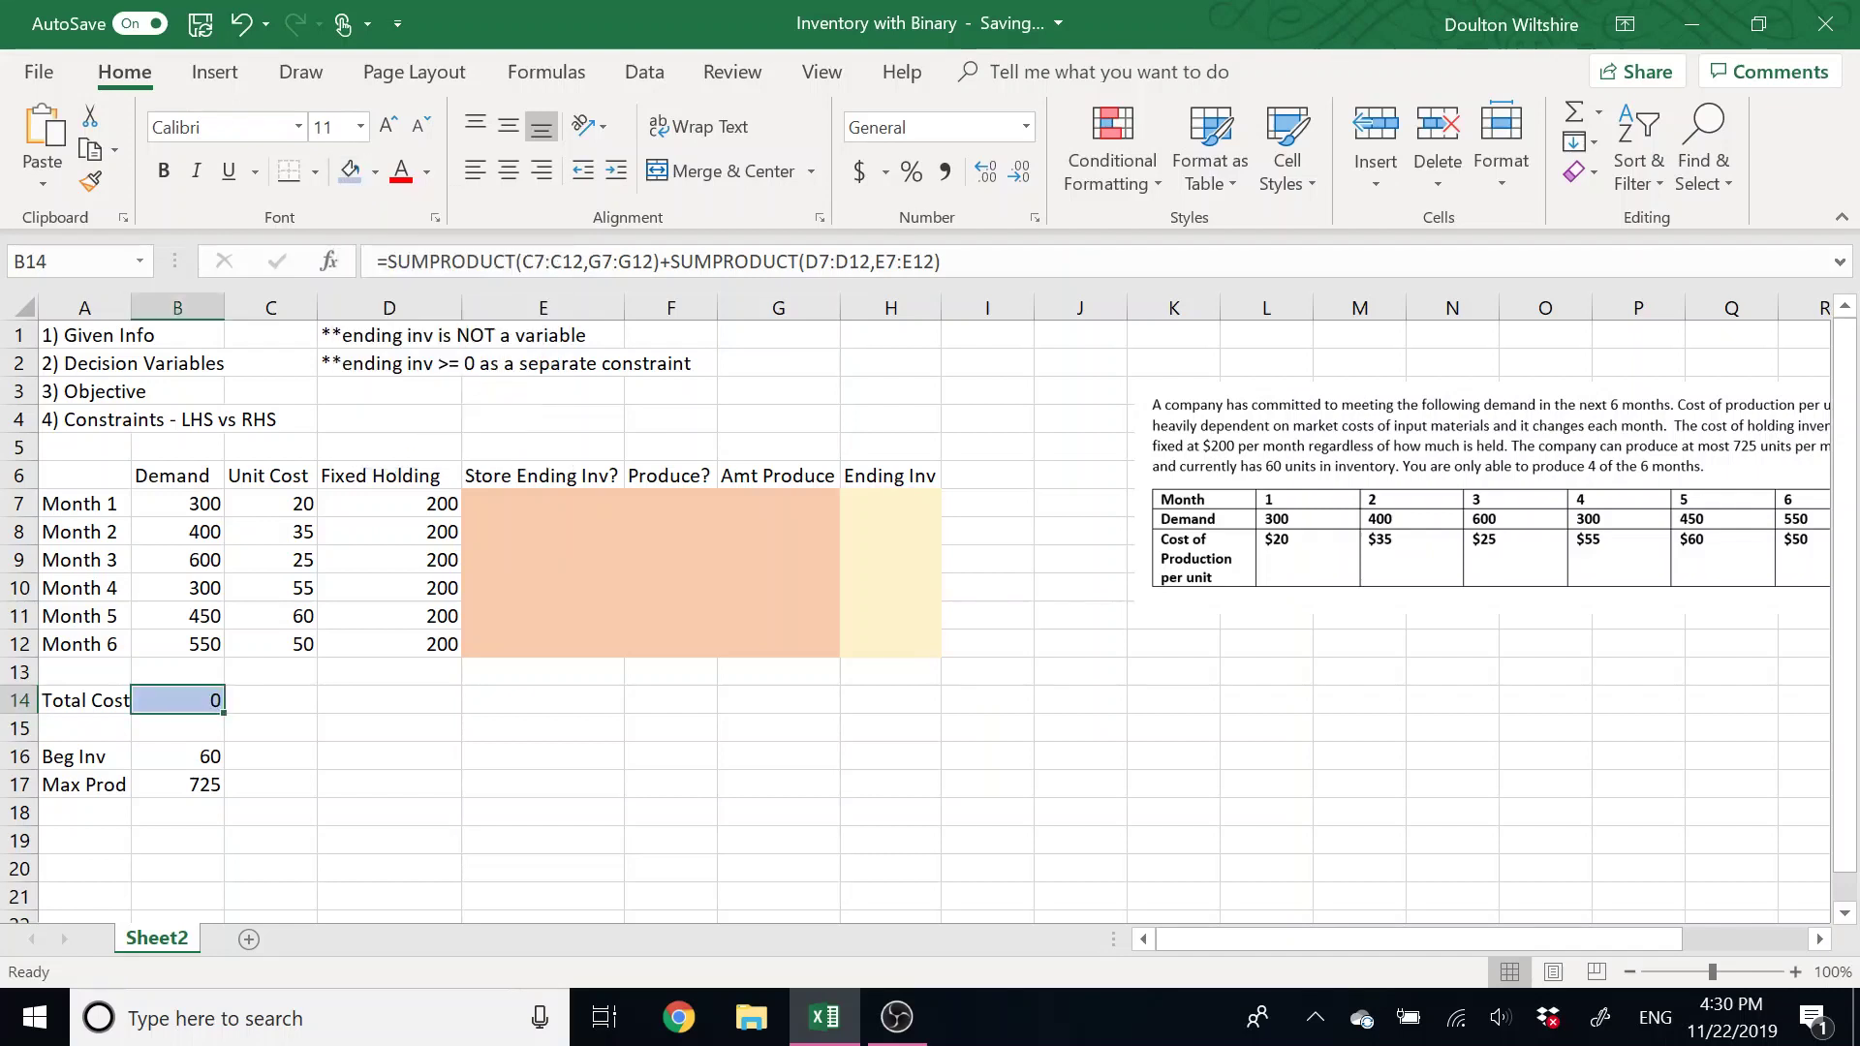
click(273, 703)
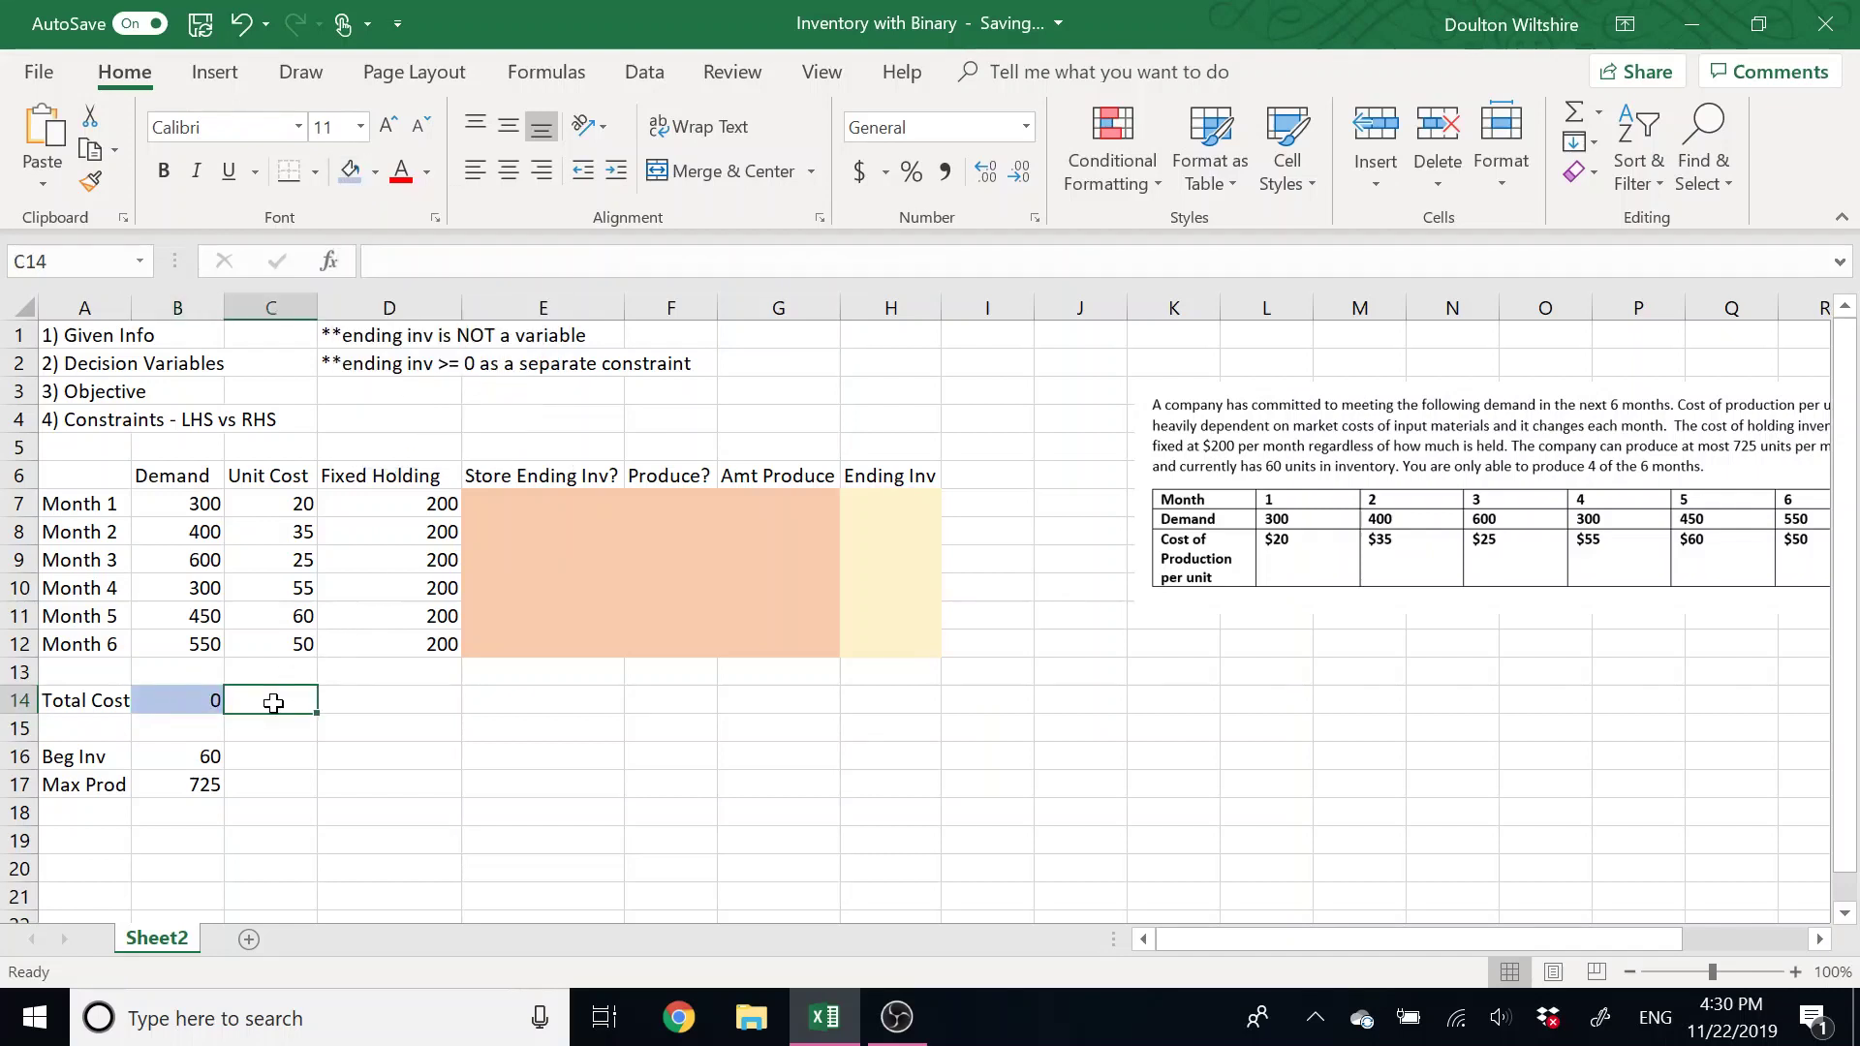
text(<-objective)
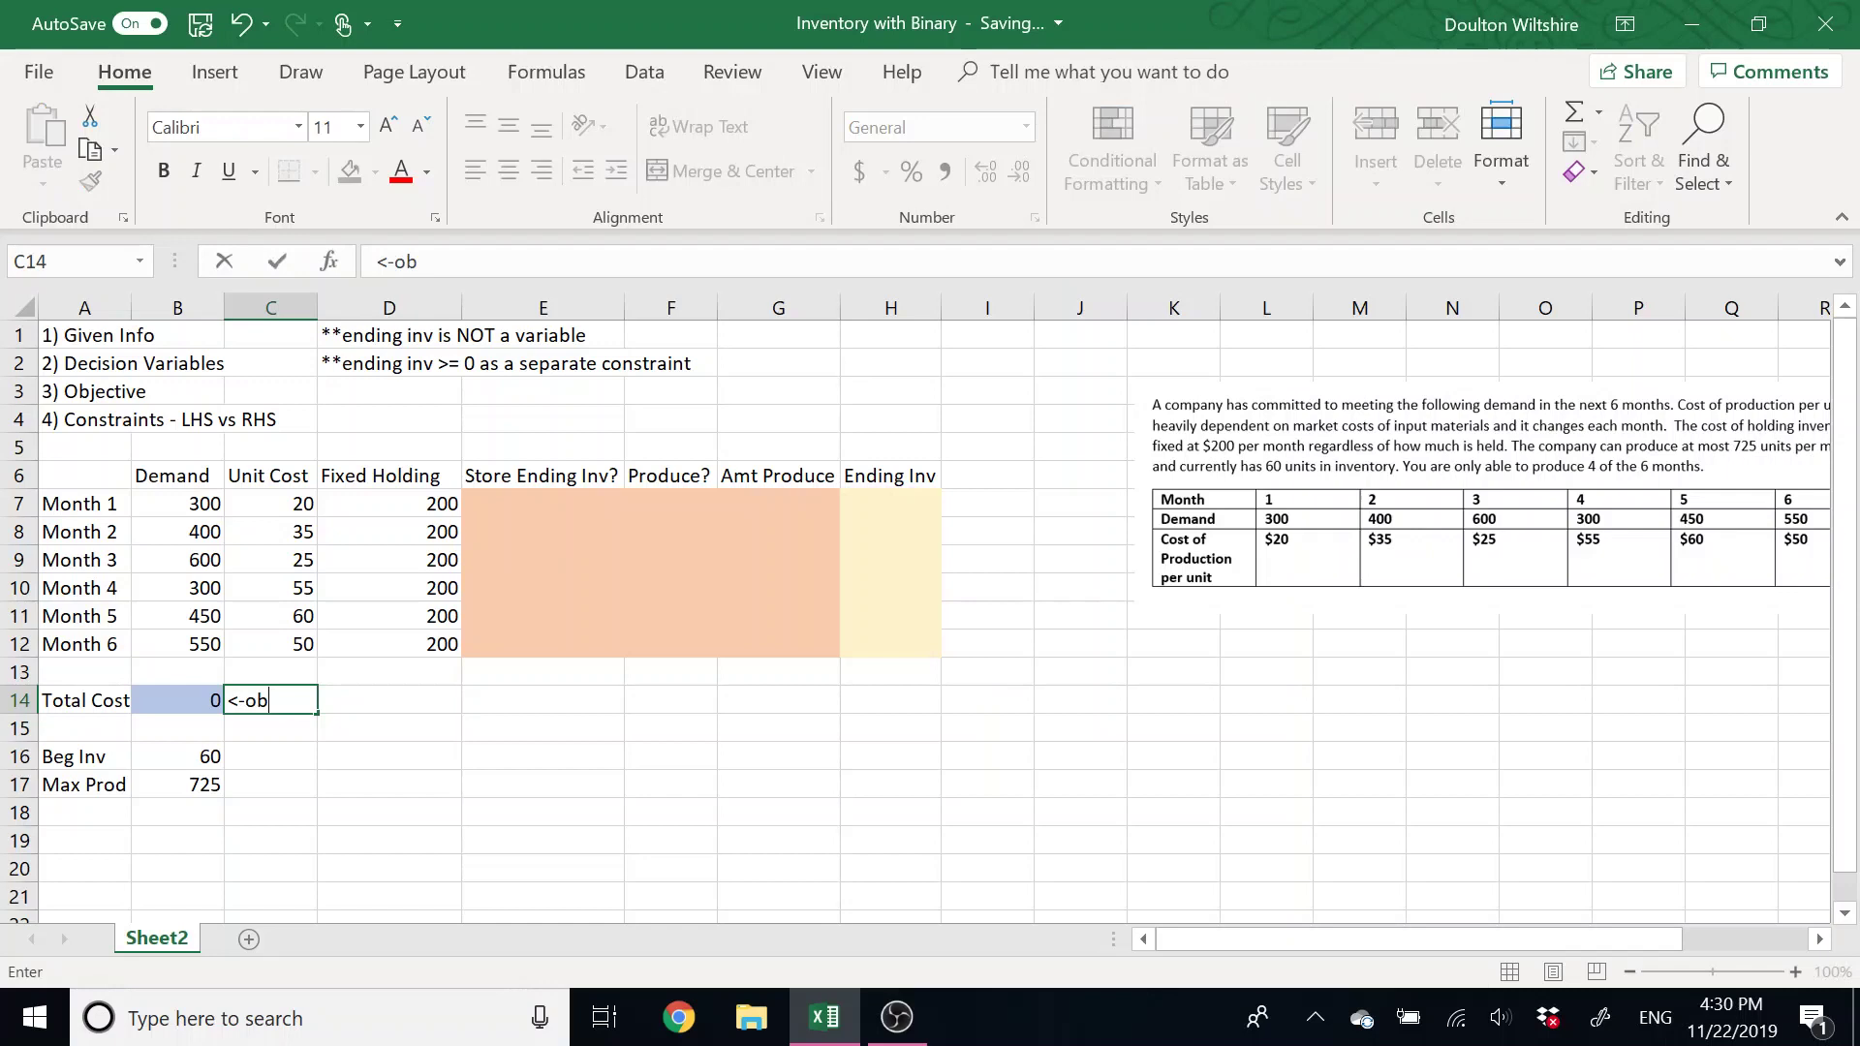
click(414, 772)
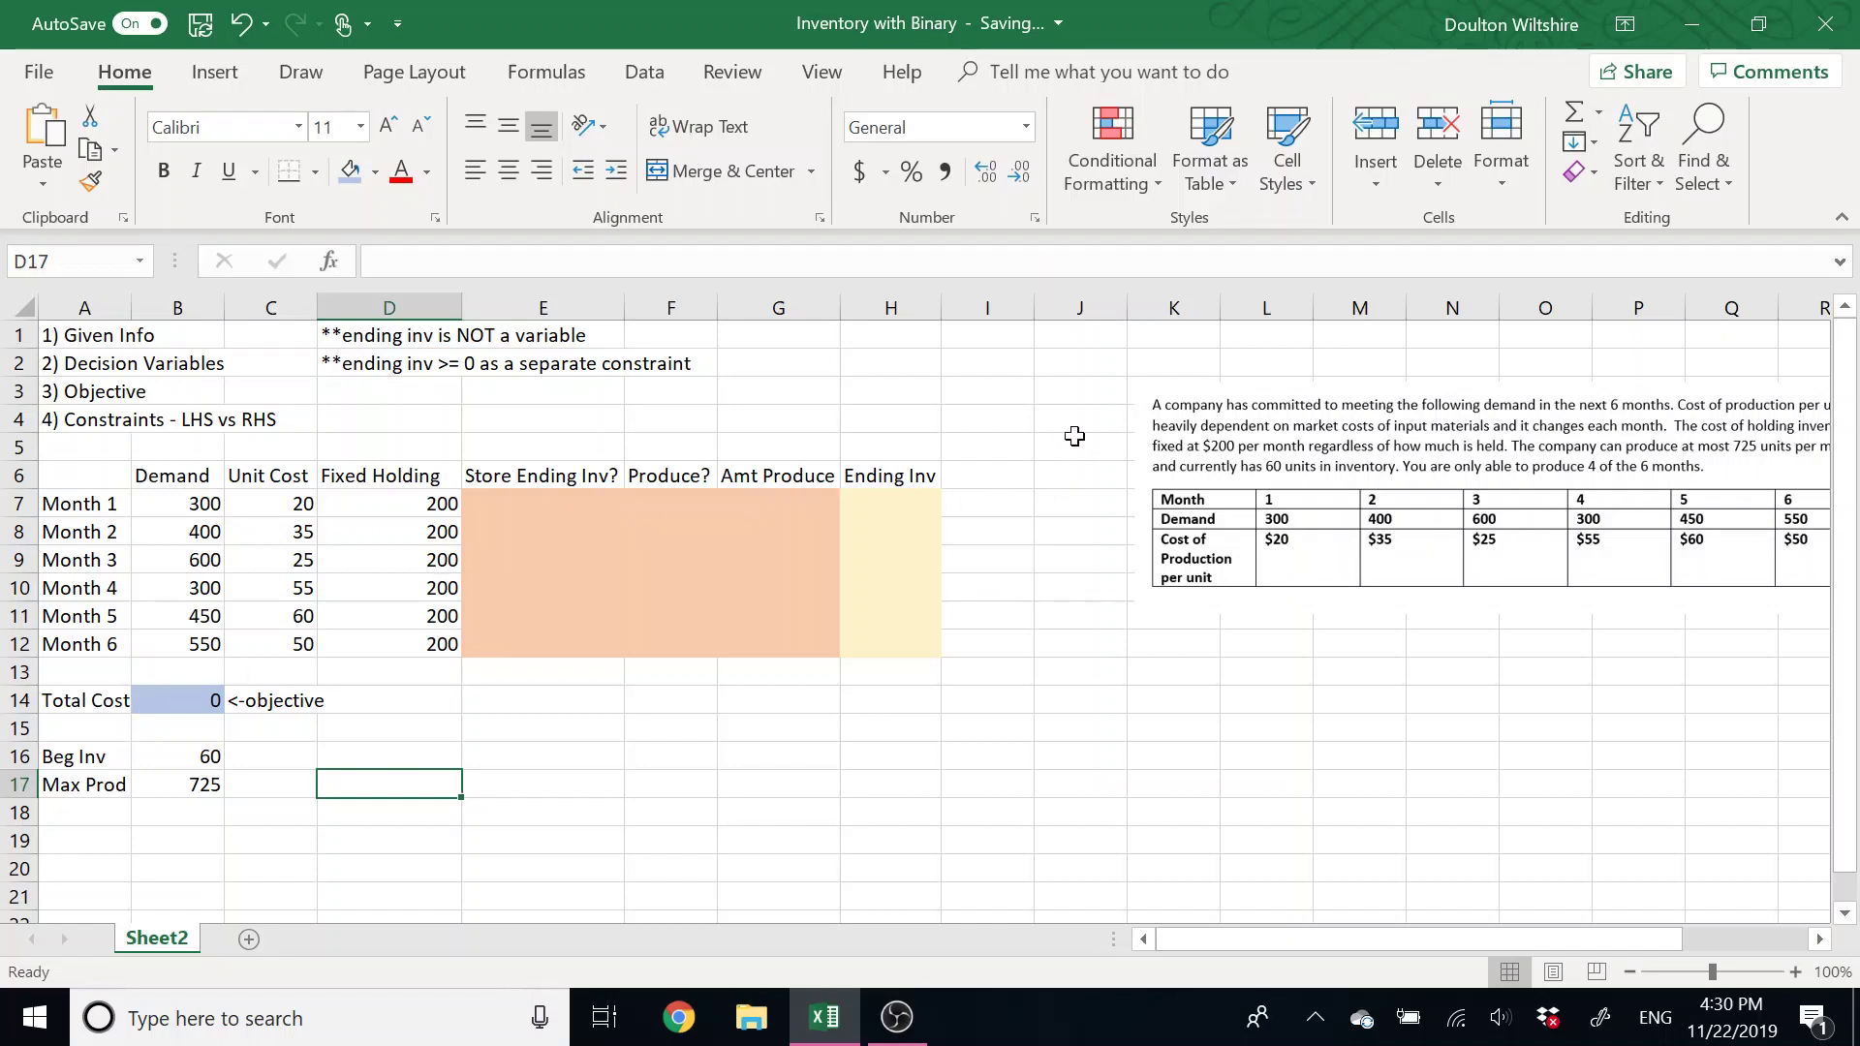
click(882, 498)
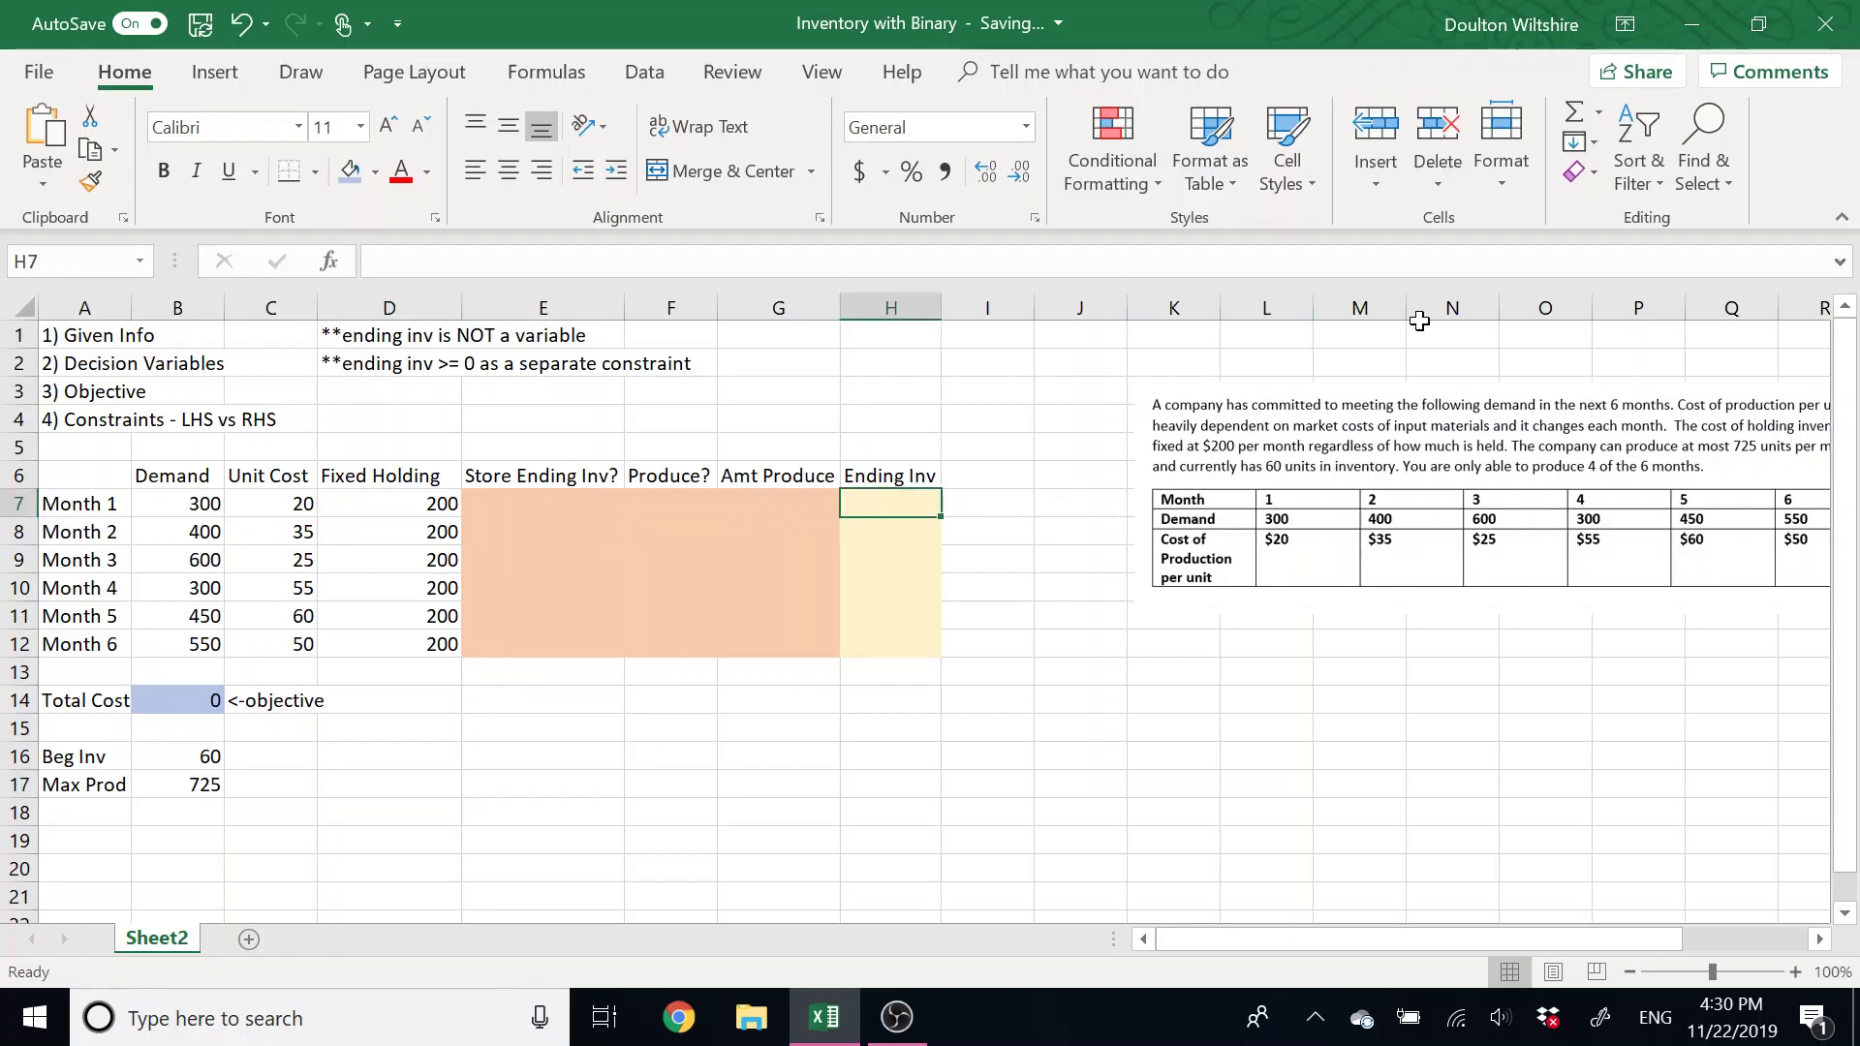
Enter =B16+G7-B7 in H7 for month 1 ending inventory and put 400 production in G7.
text(=)
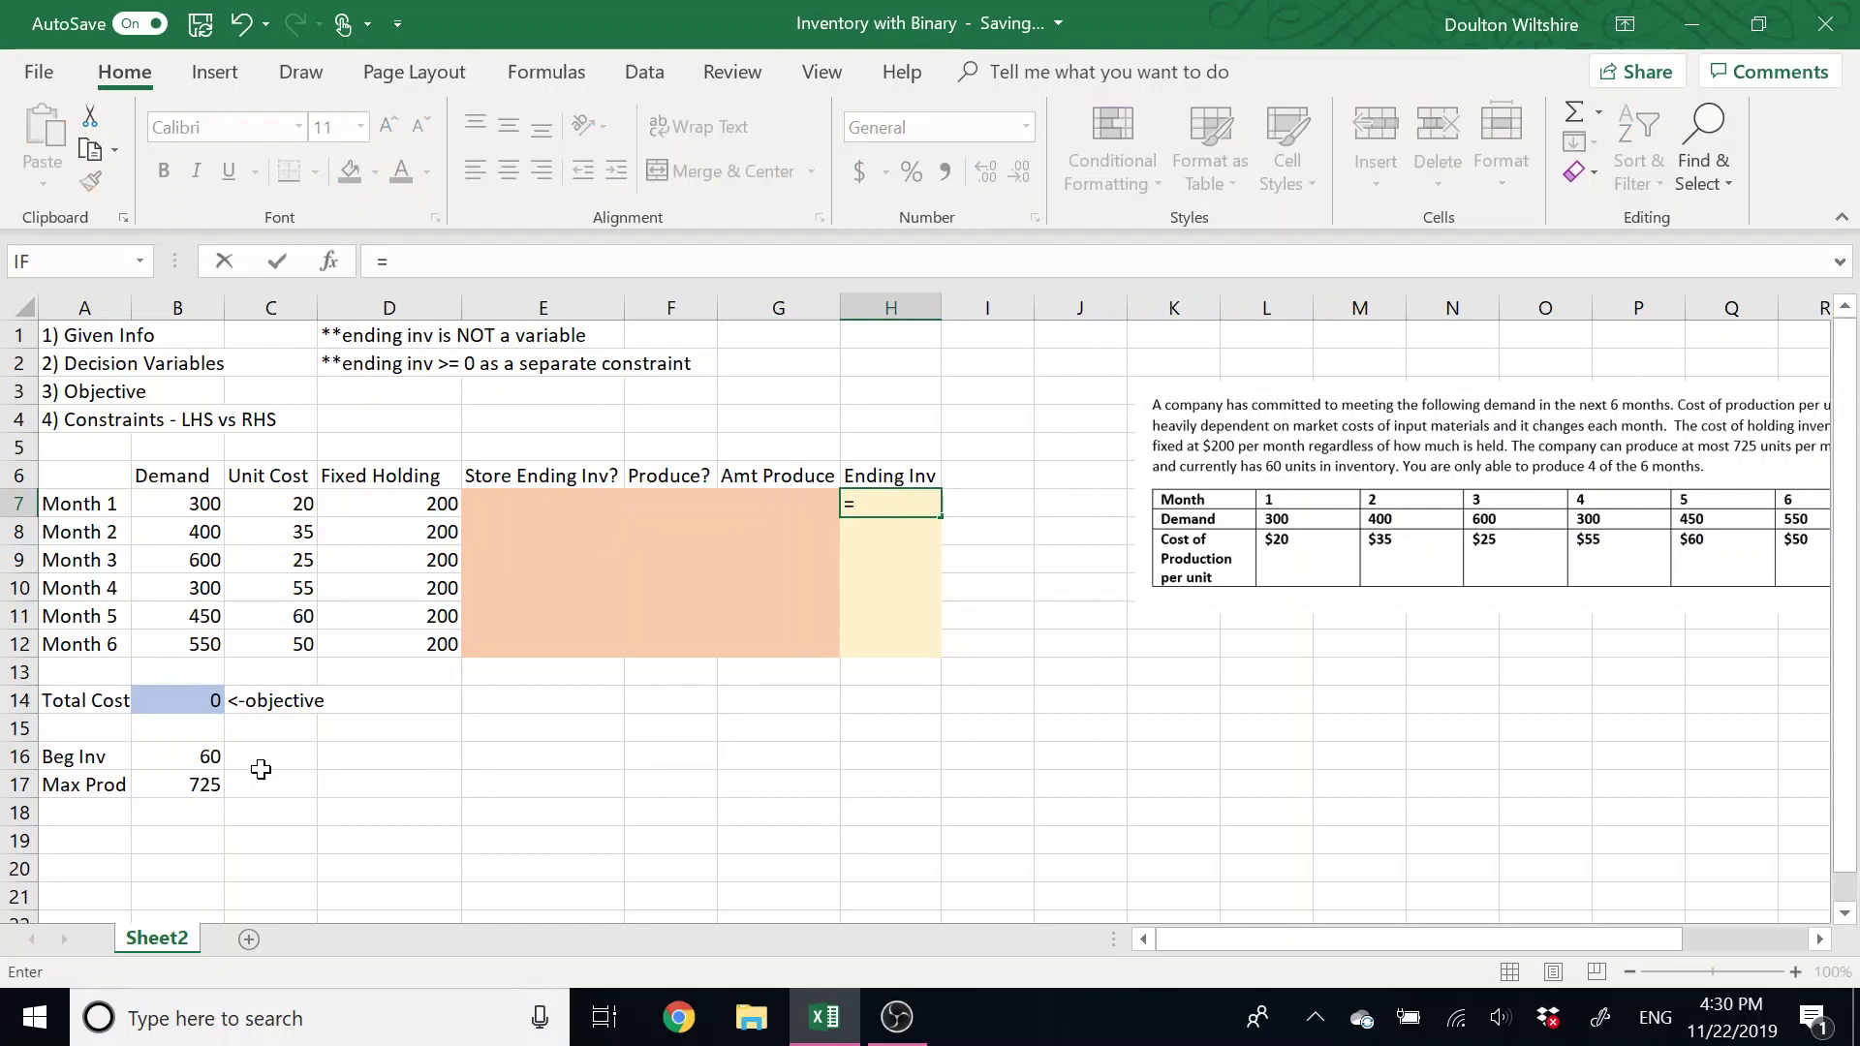
click(198, 755)
text(+)
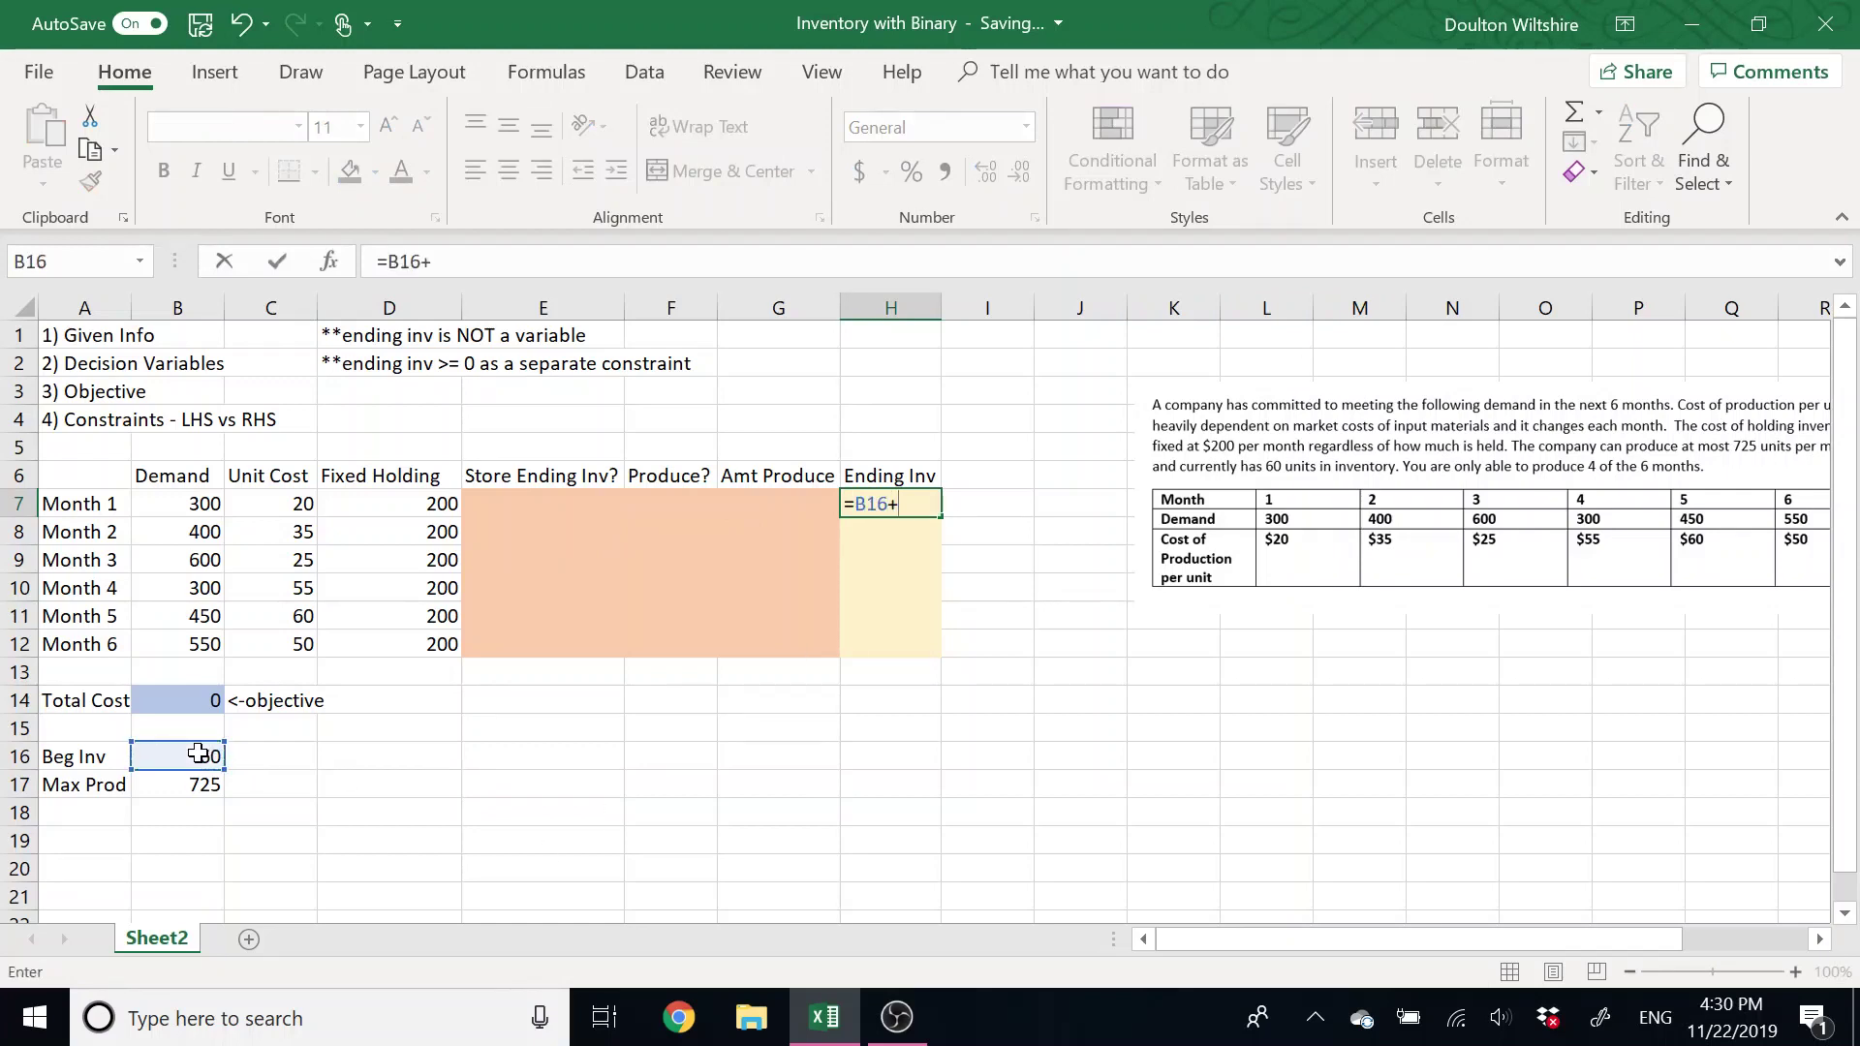
click(767, 499)
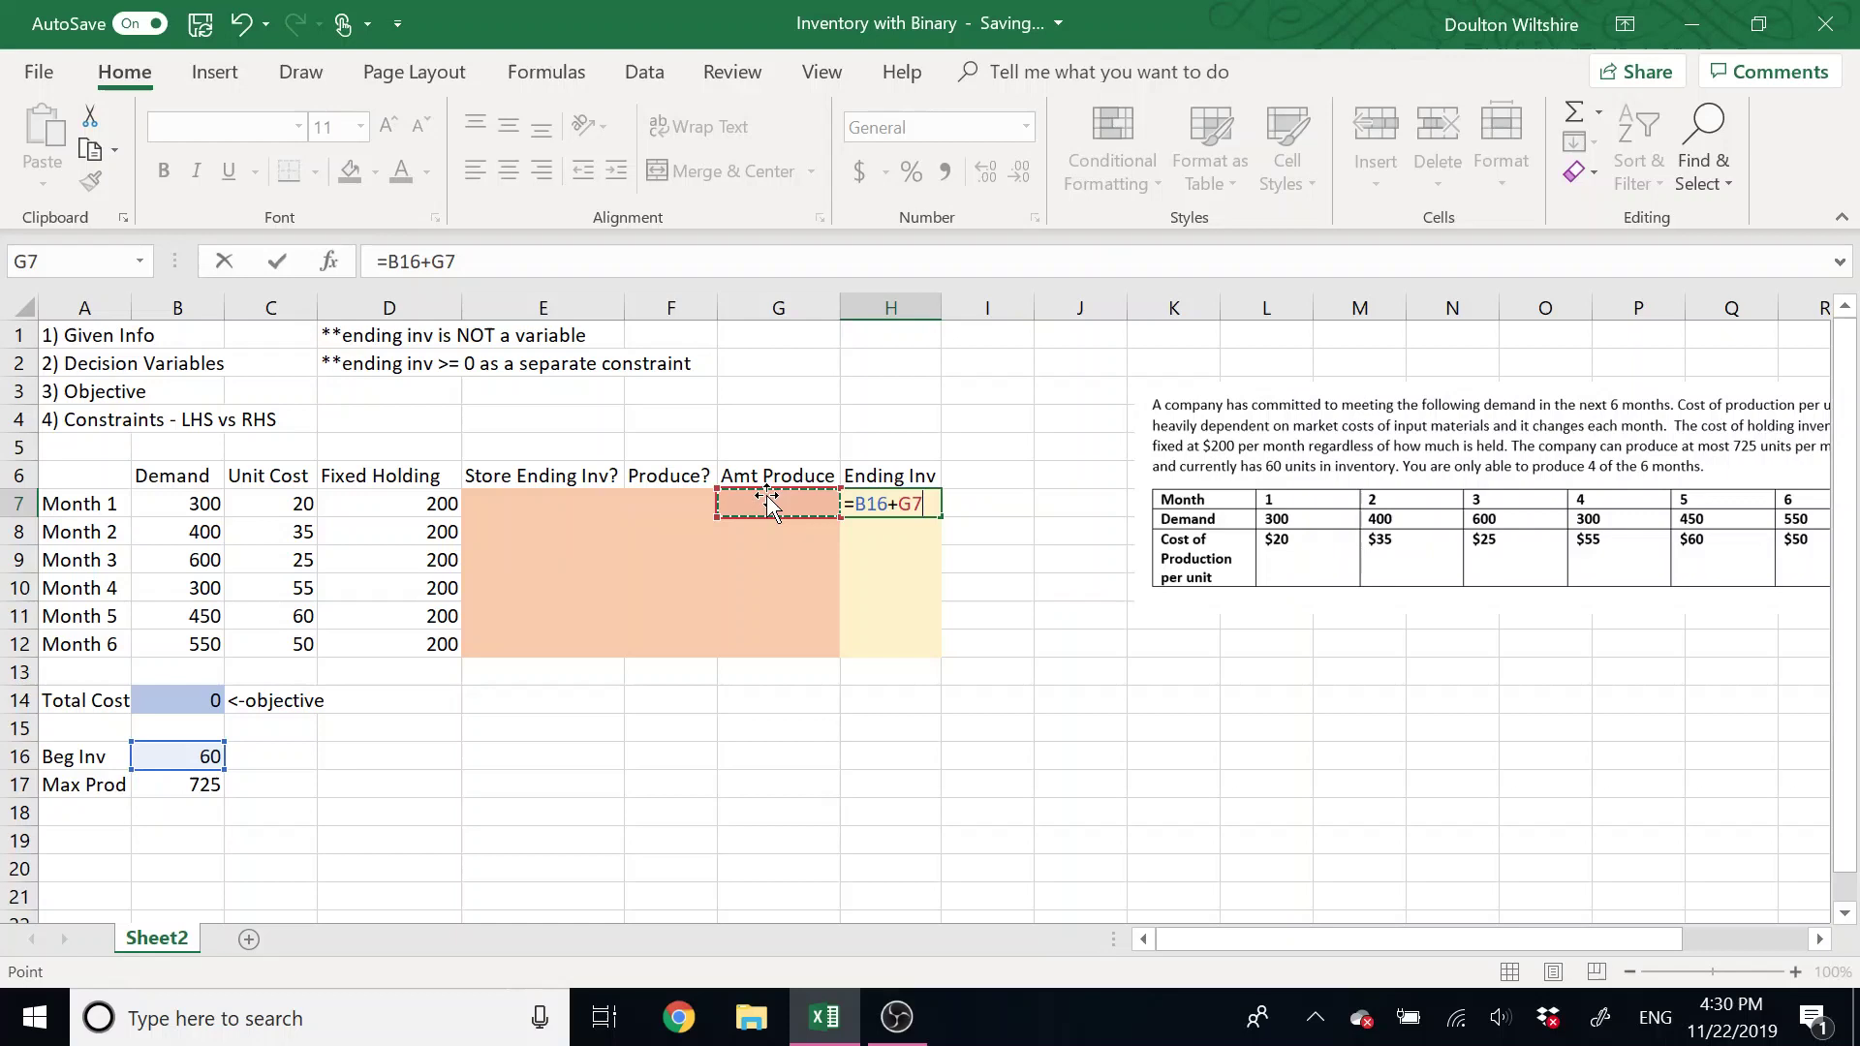
text(-)
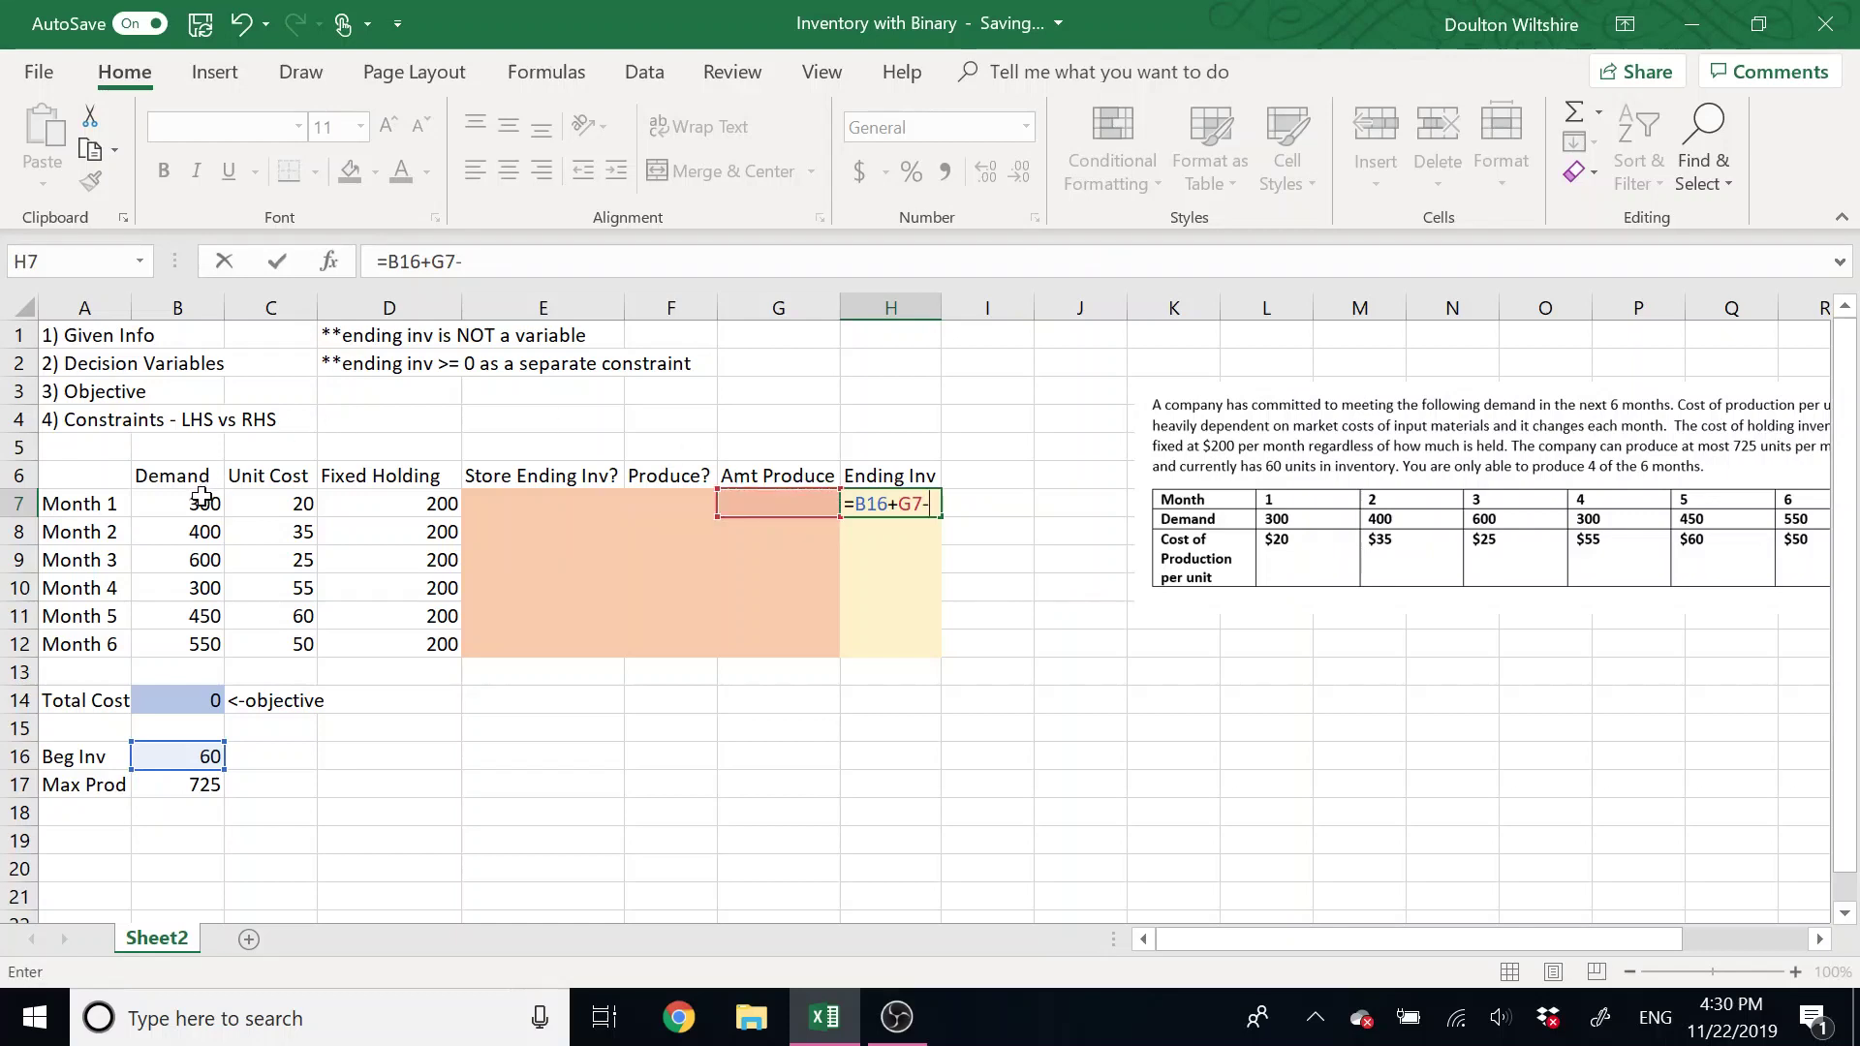
click(201, 498)
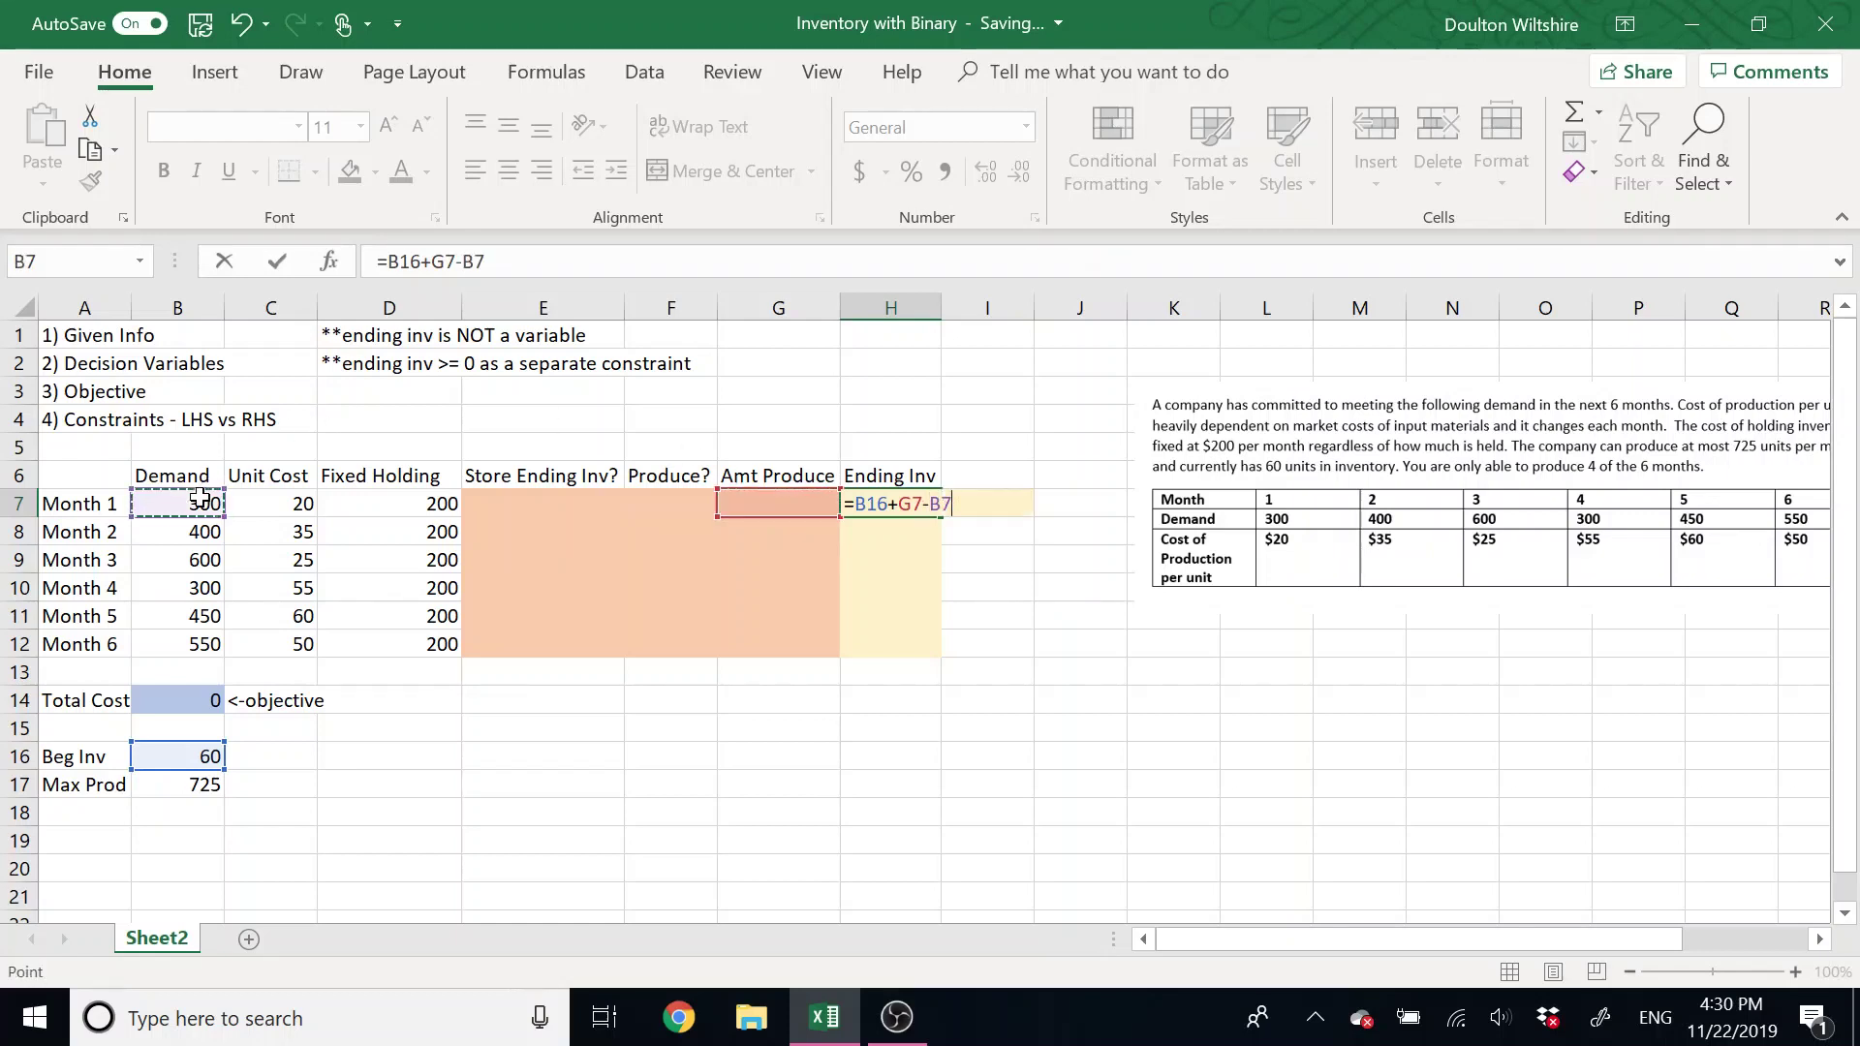
key(Return)
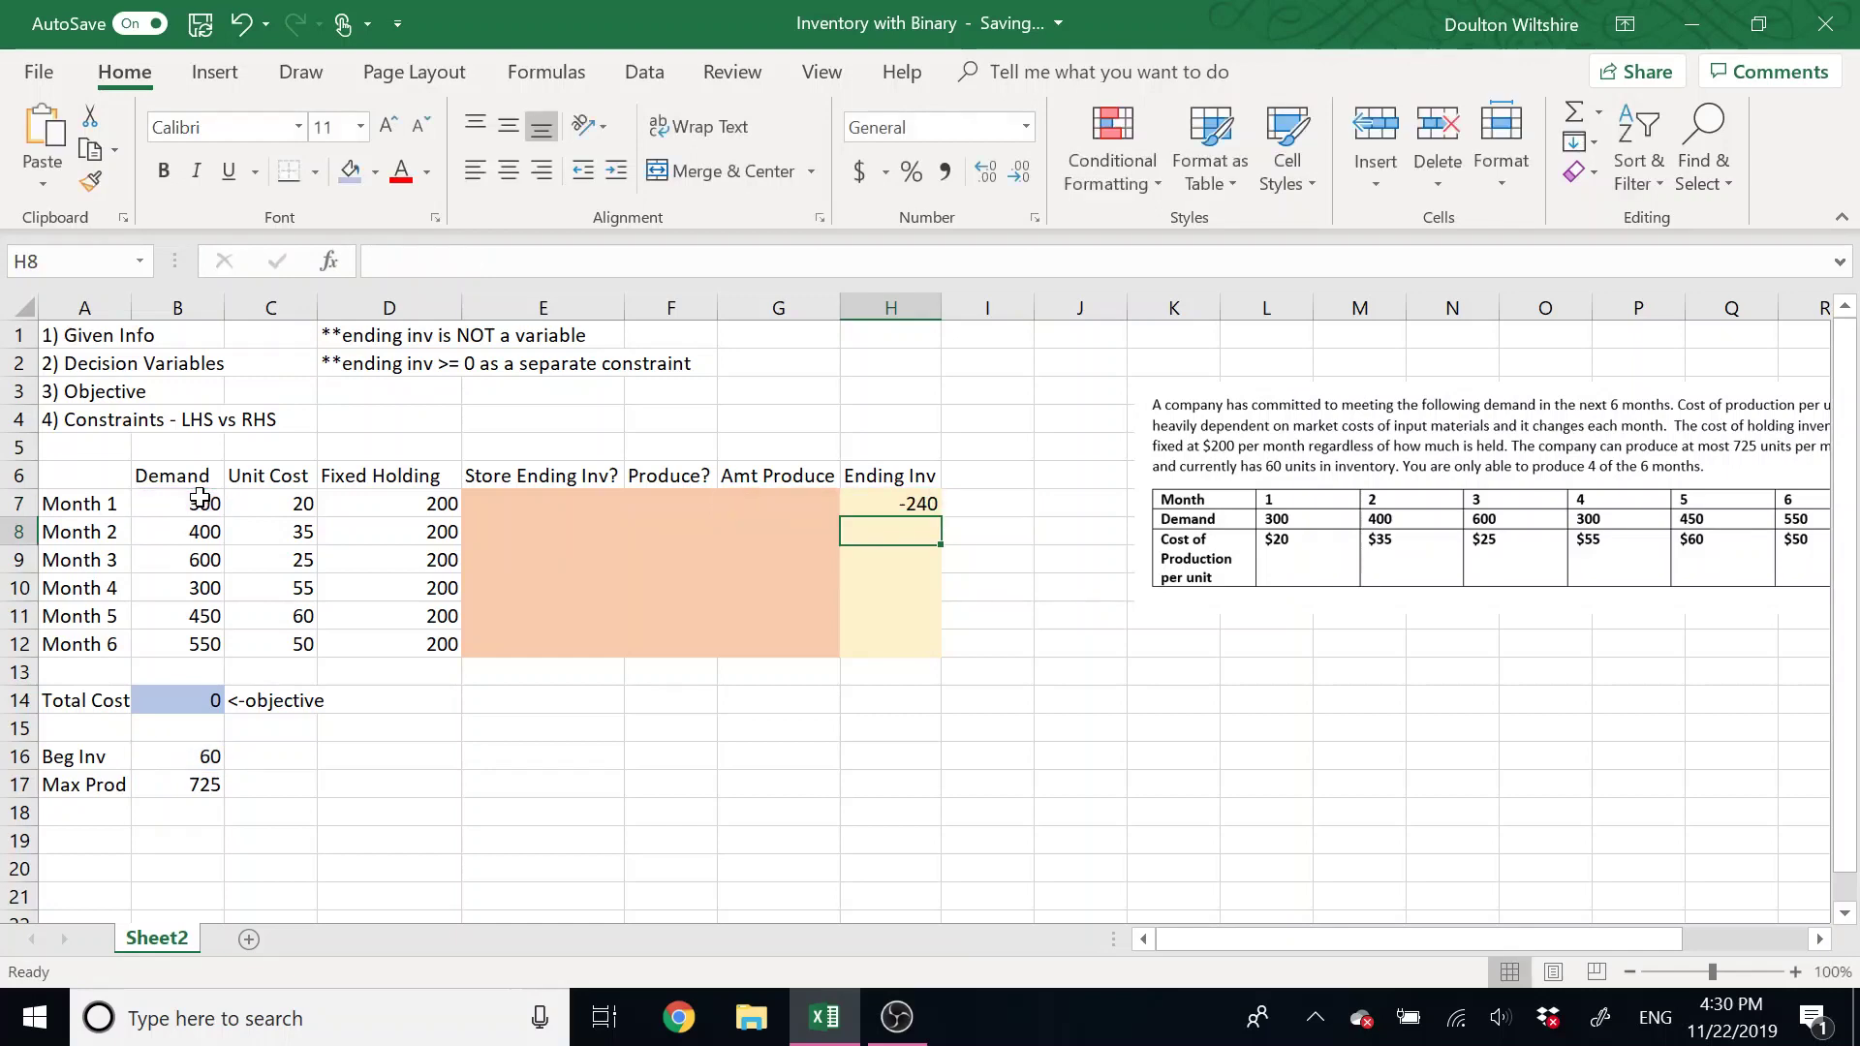
click(814, 506)
text(400)
key(Return)
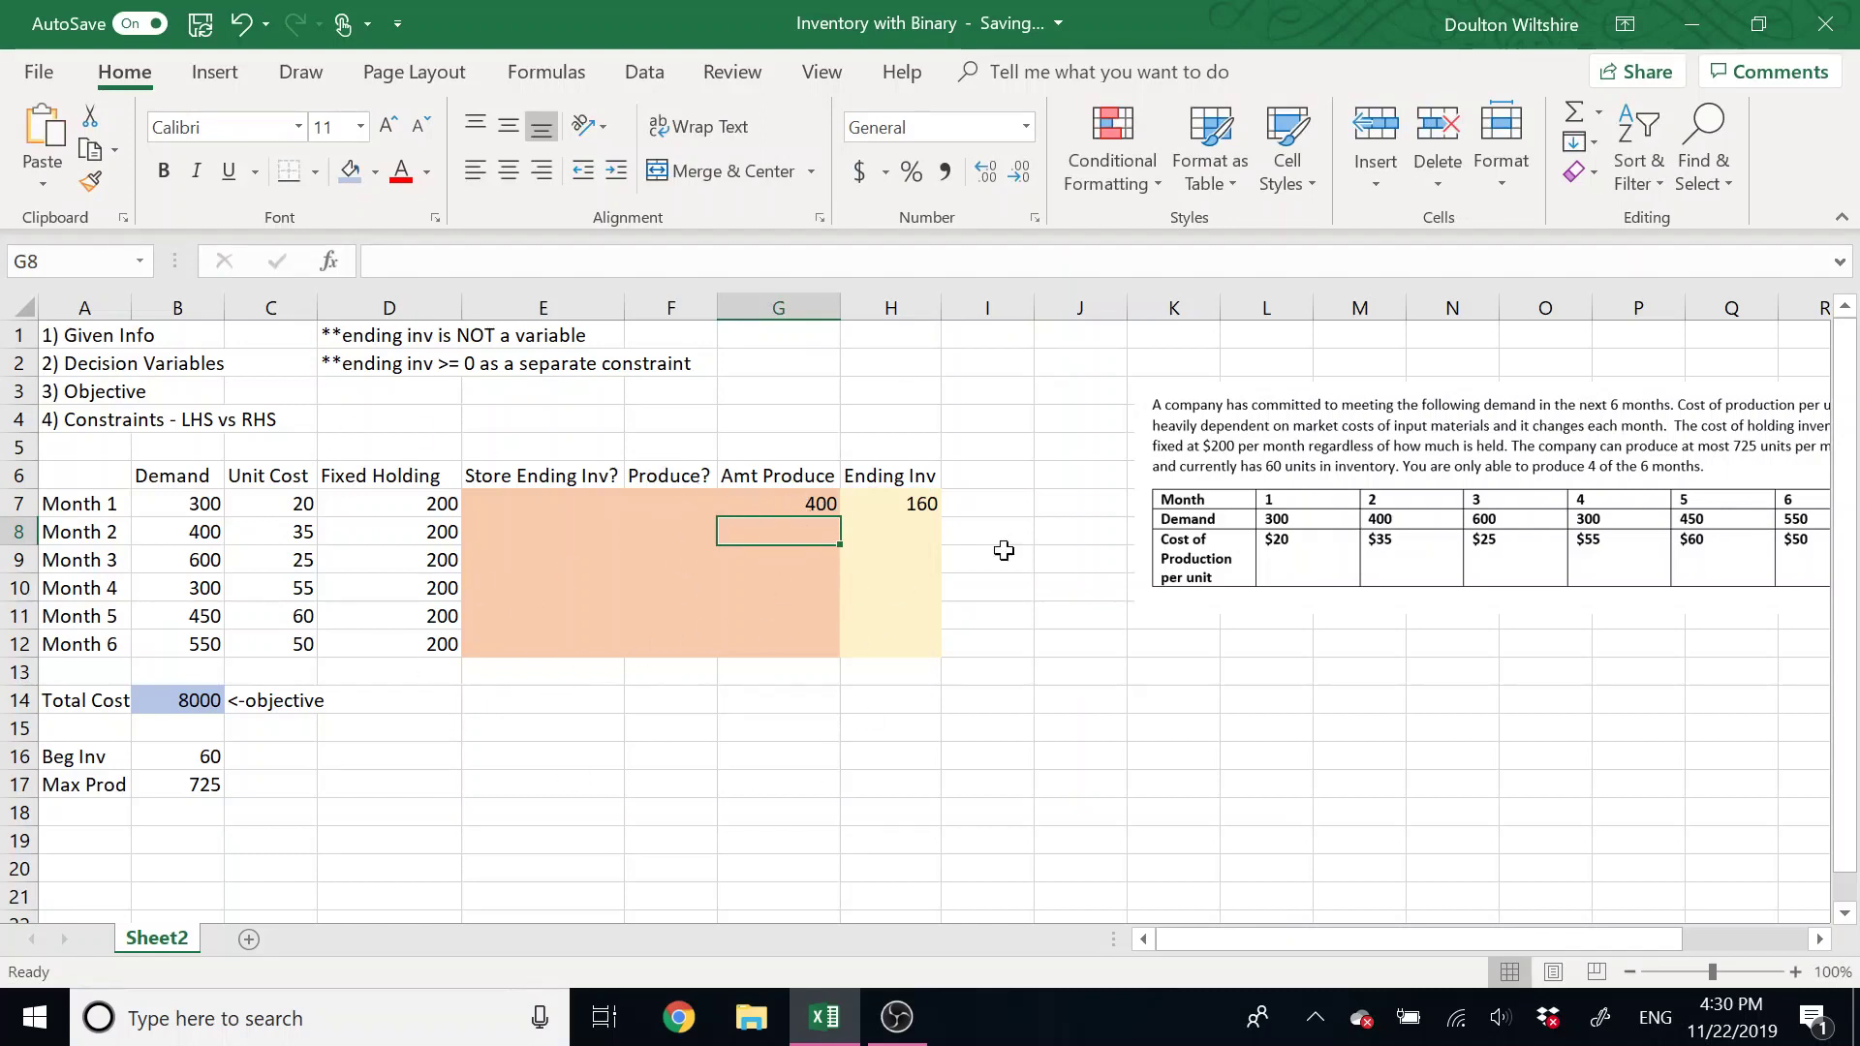
Enter =H7+G8-B8 in H8 and fill it down through H12.
click(907, 535)
text(=)
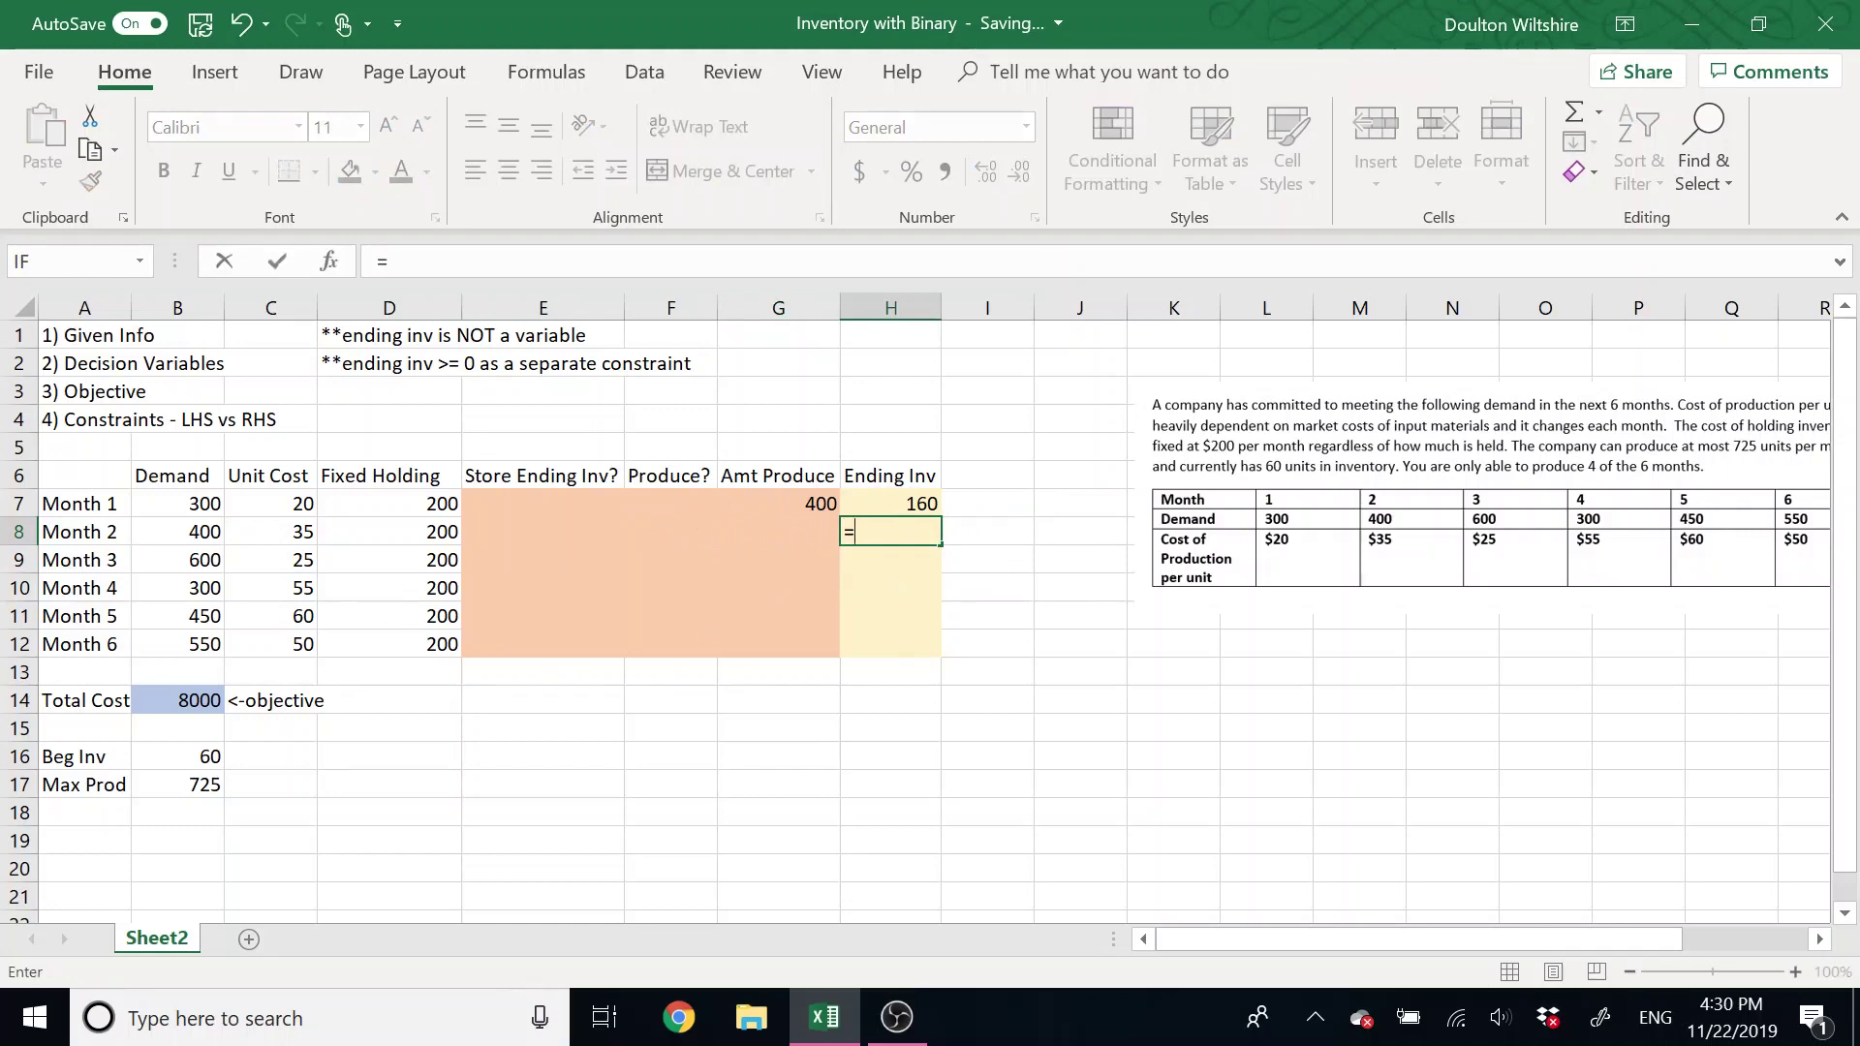
click(923, 505)
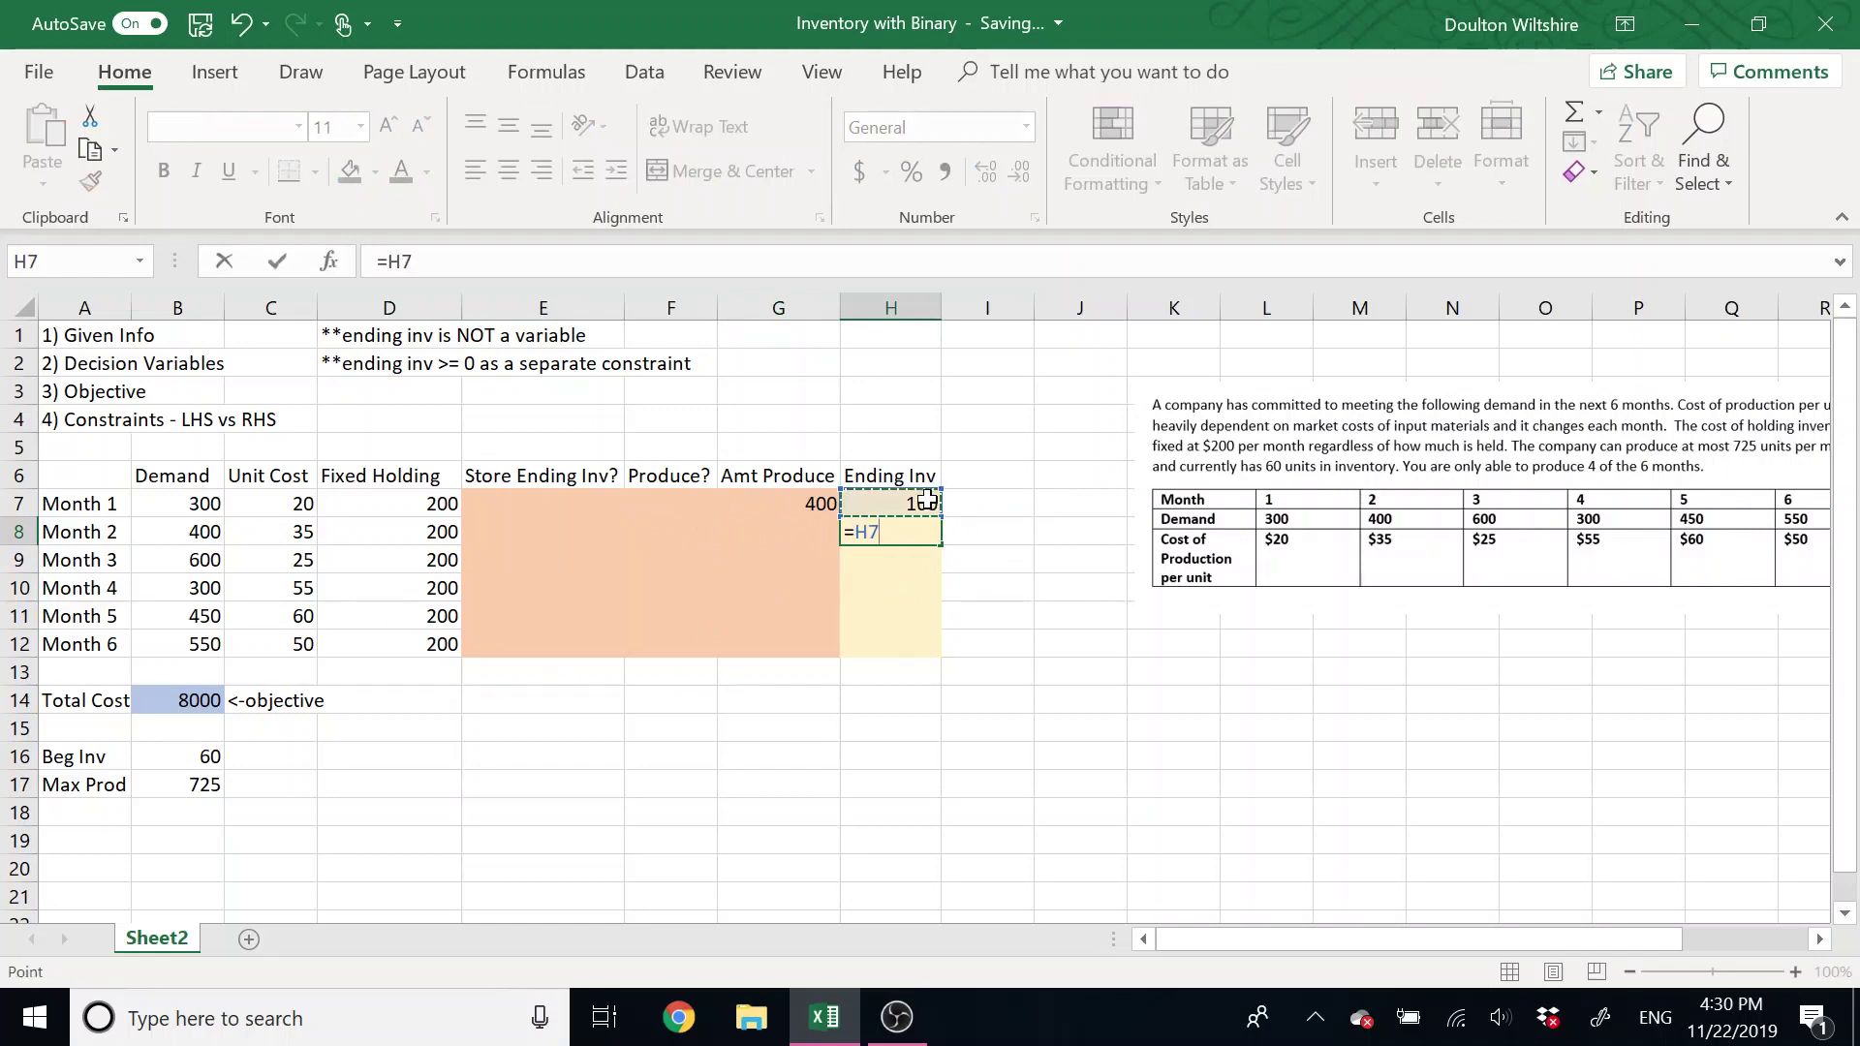
text(+)
click(809, 533)
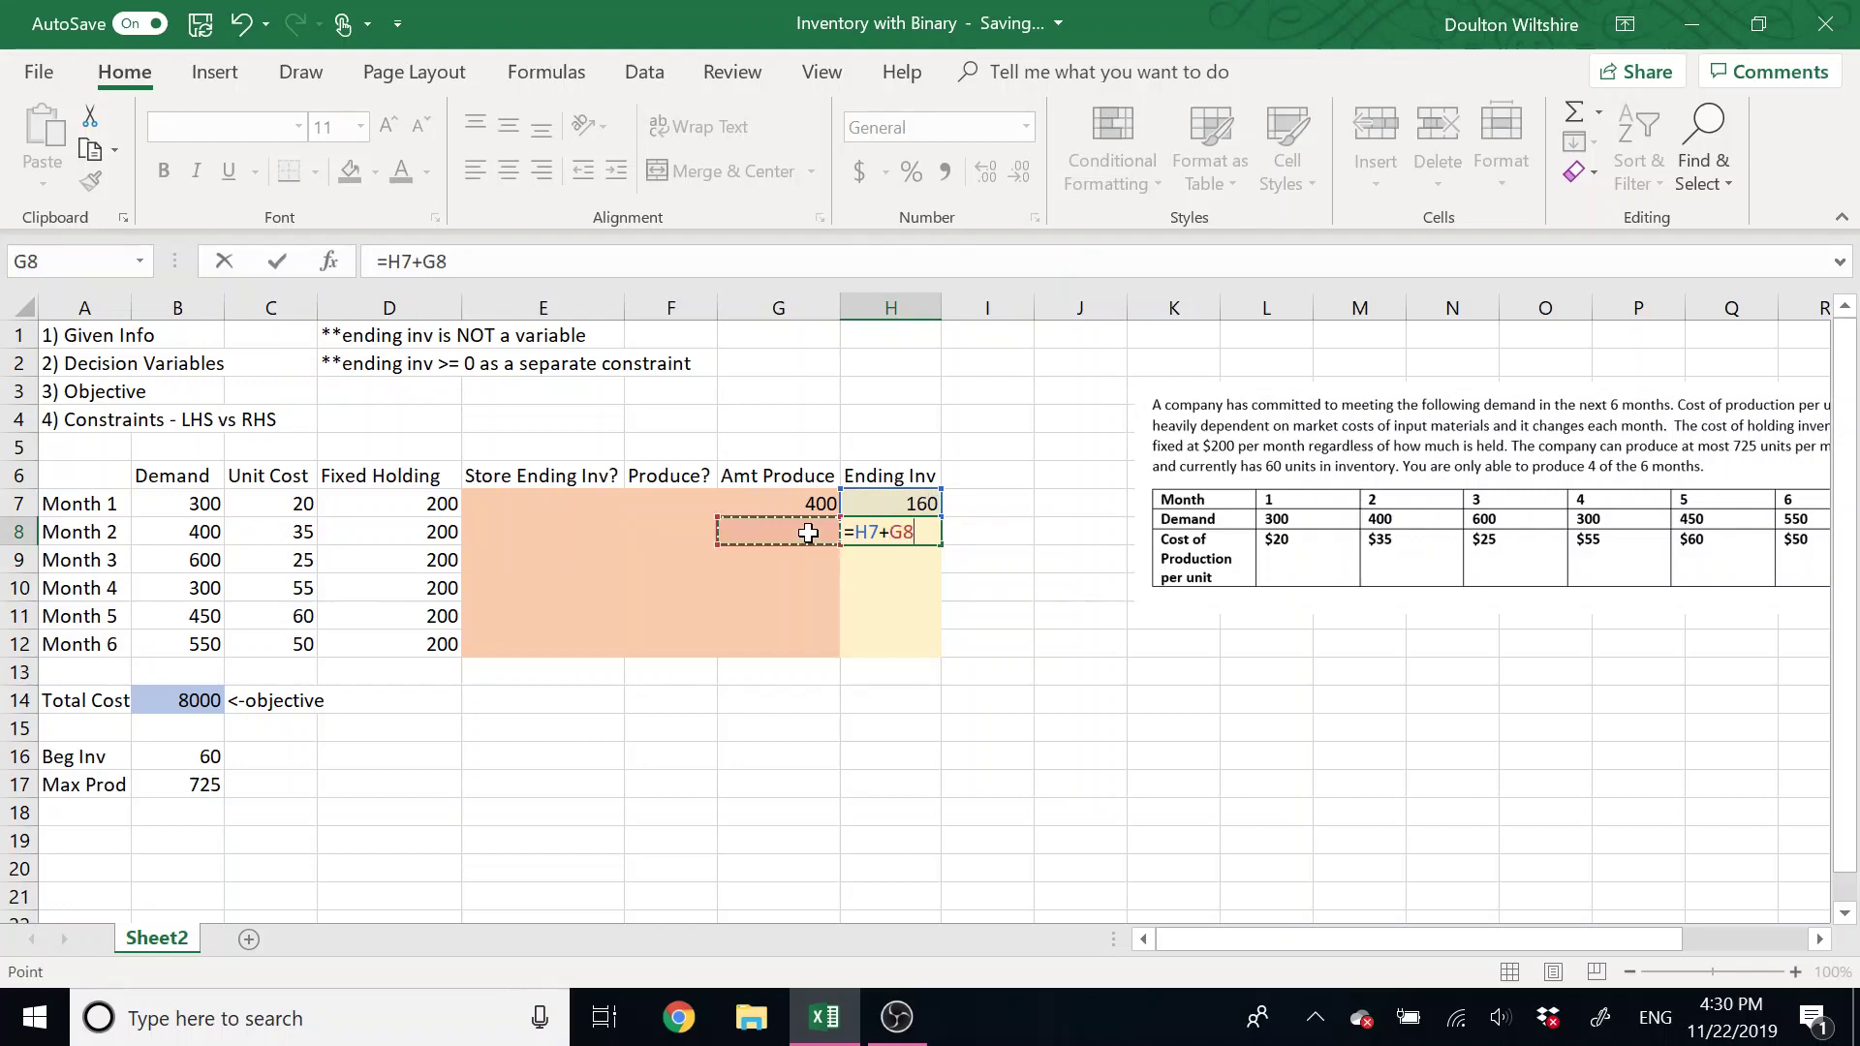
text(-)
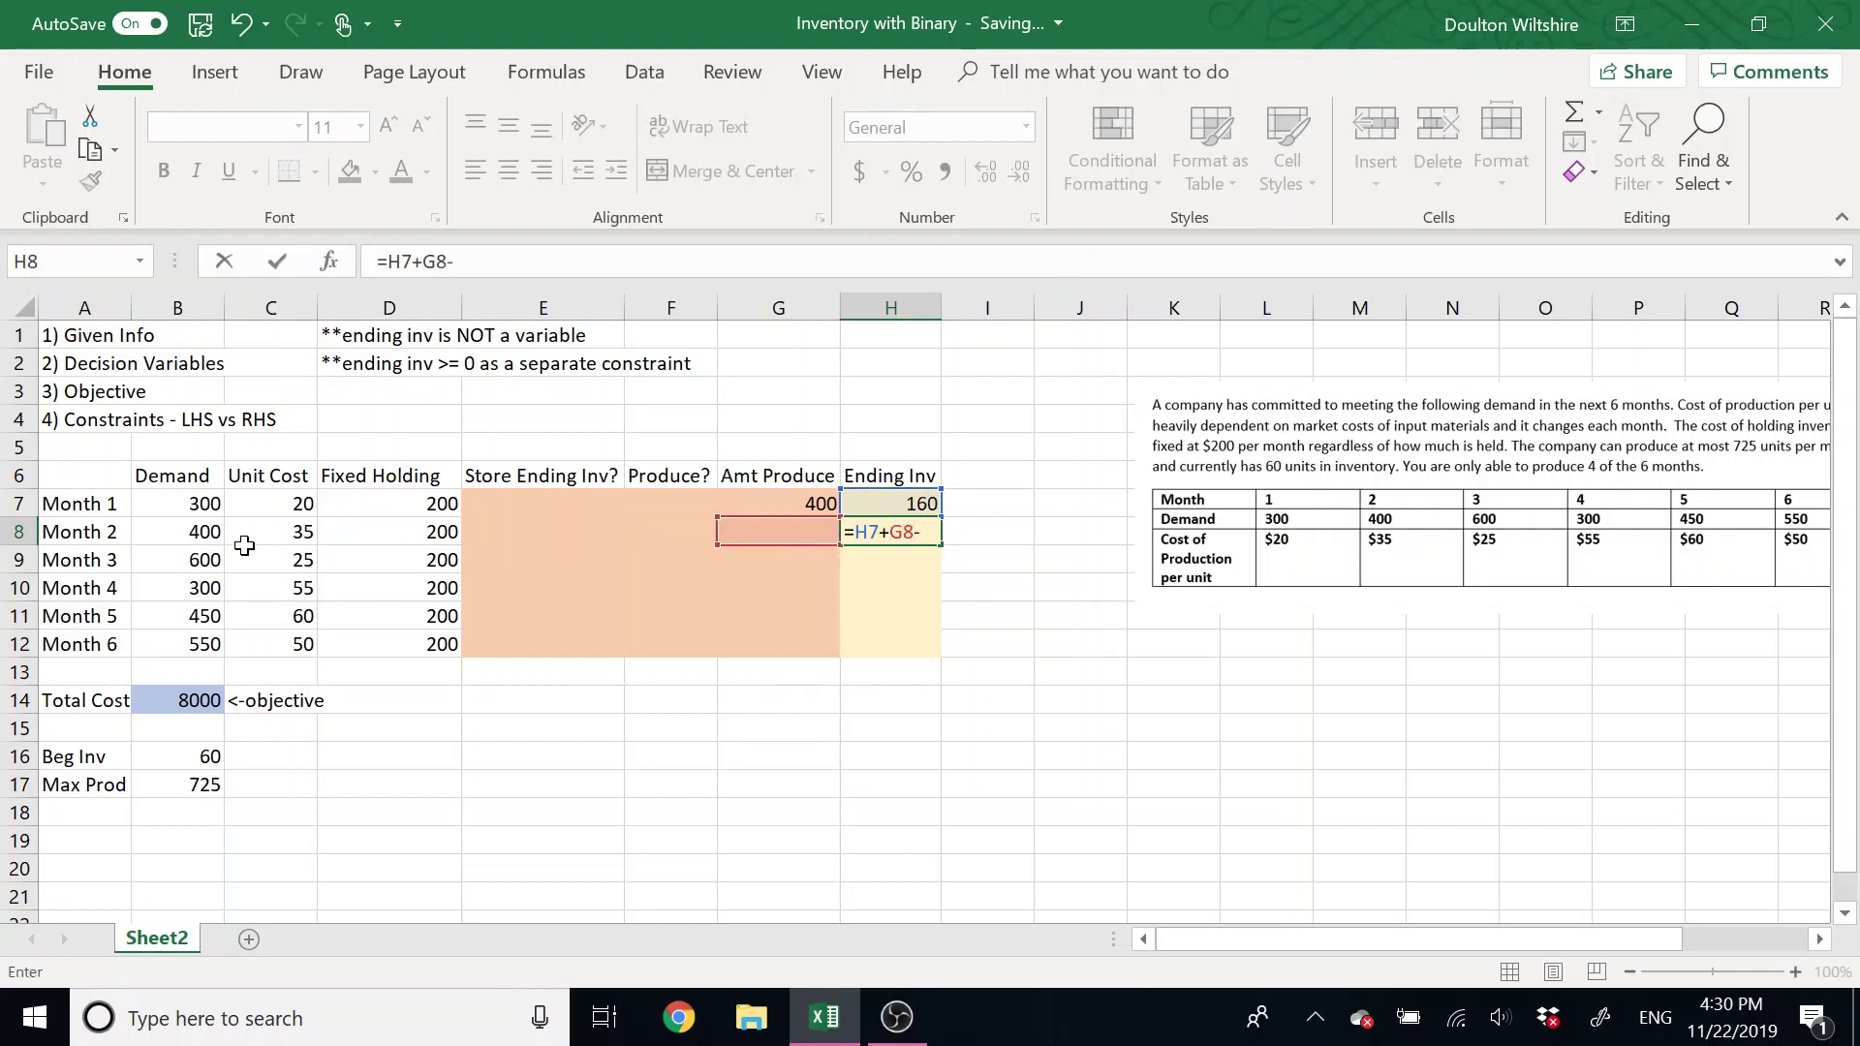
click(173, 531)
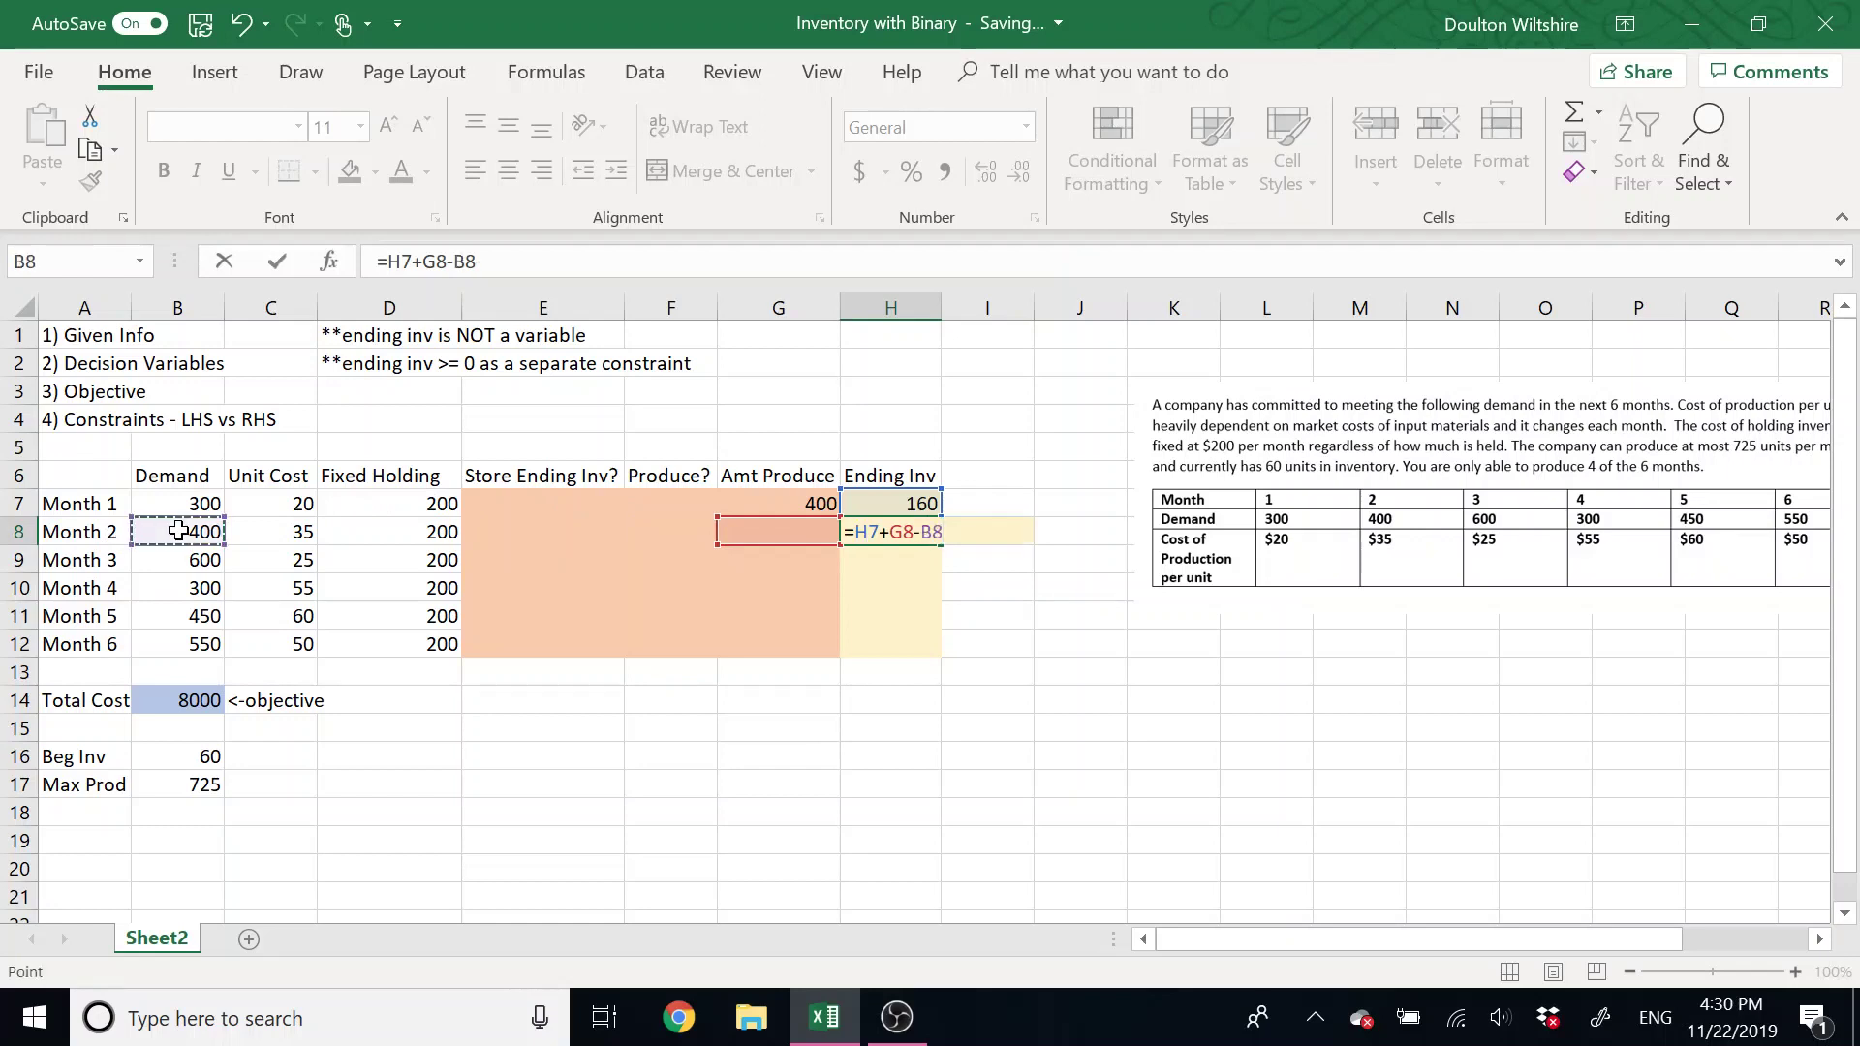
key(Return)
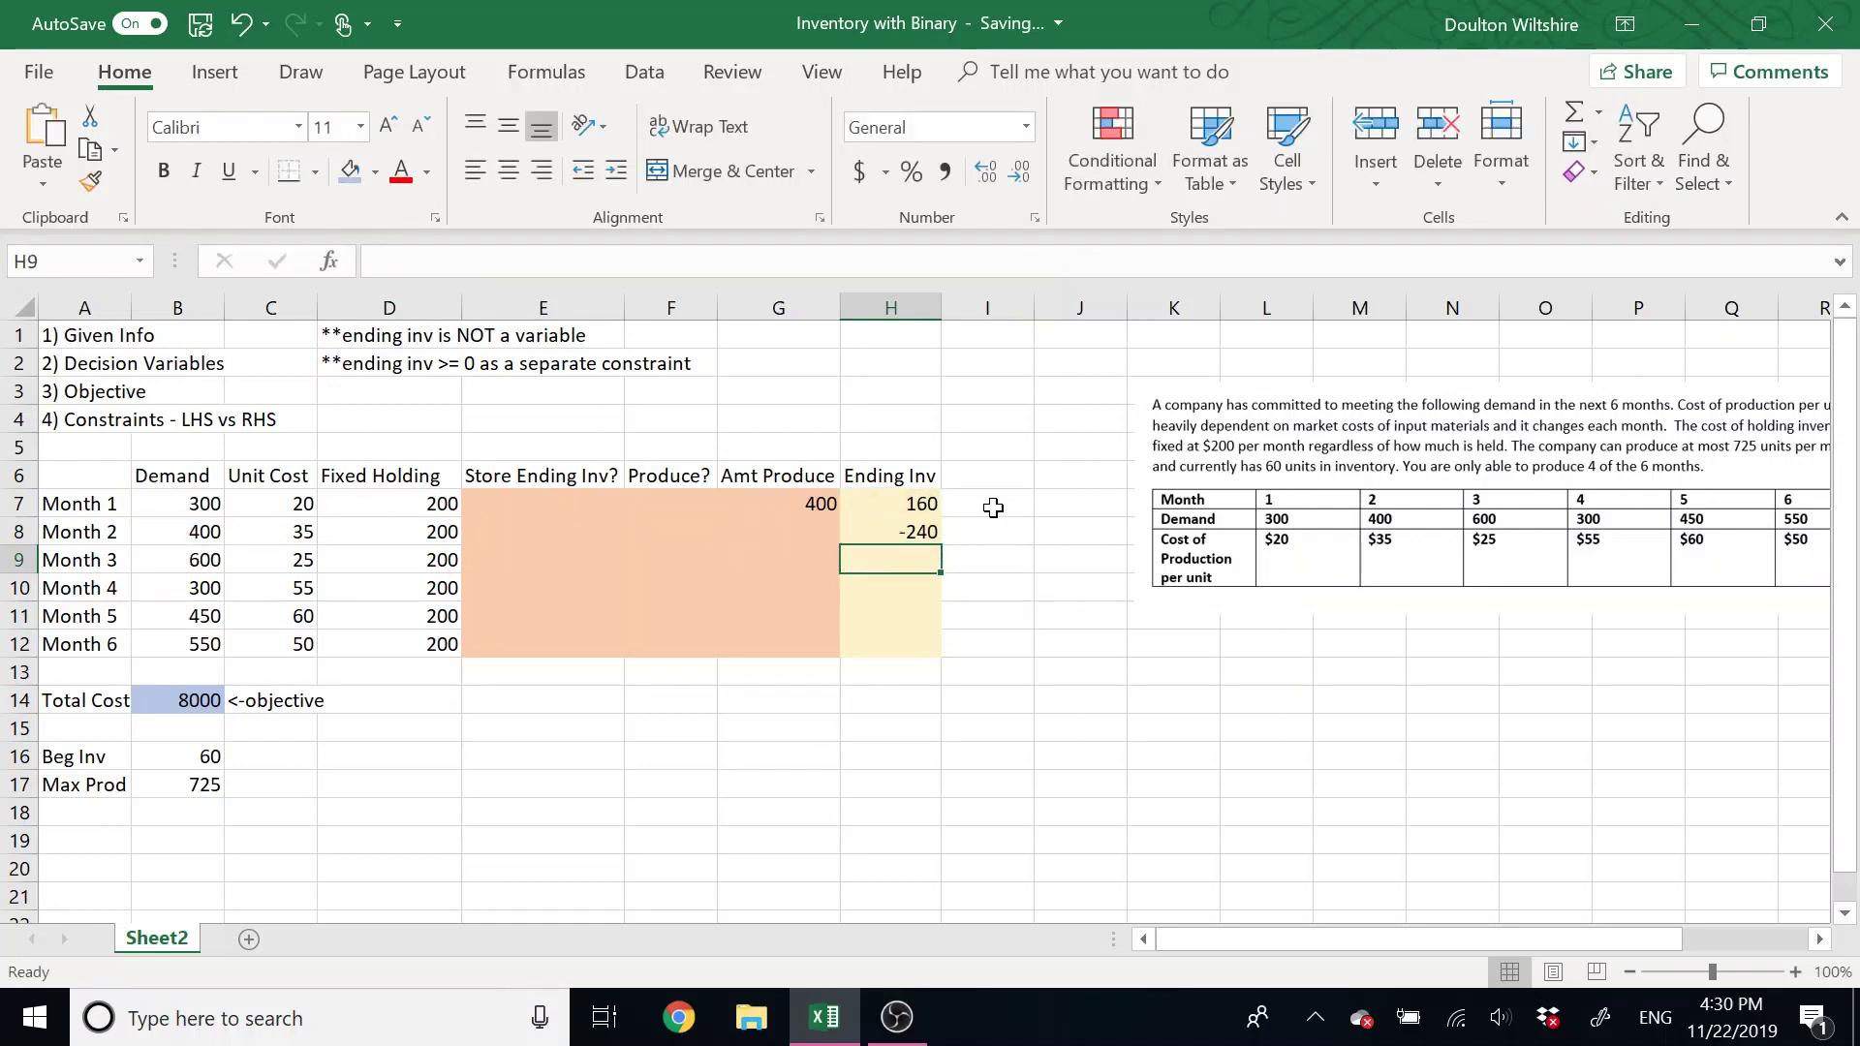
click(914, 534)
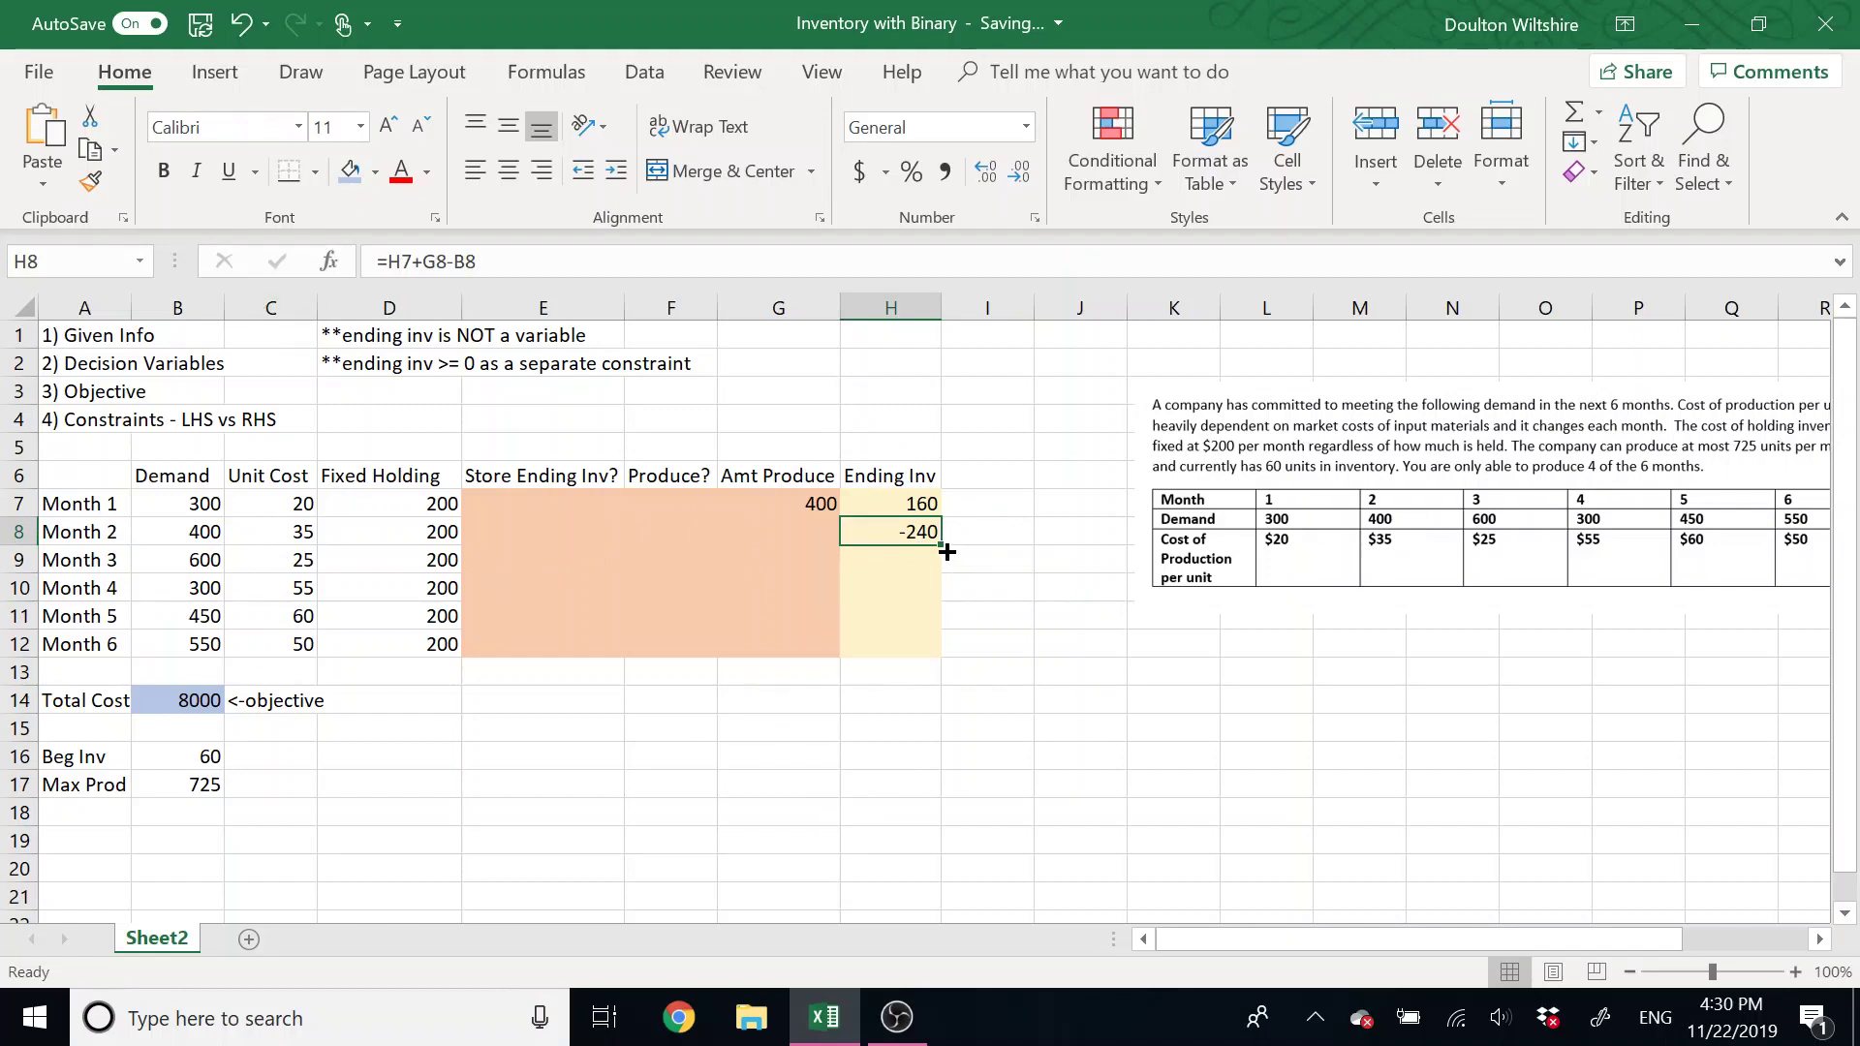
drag(940, 549, 945, 653)
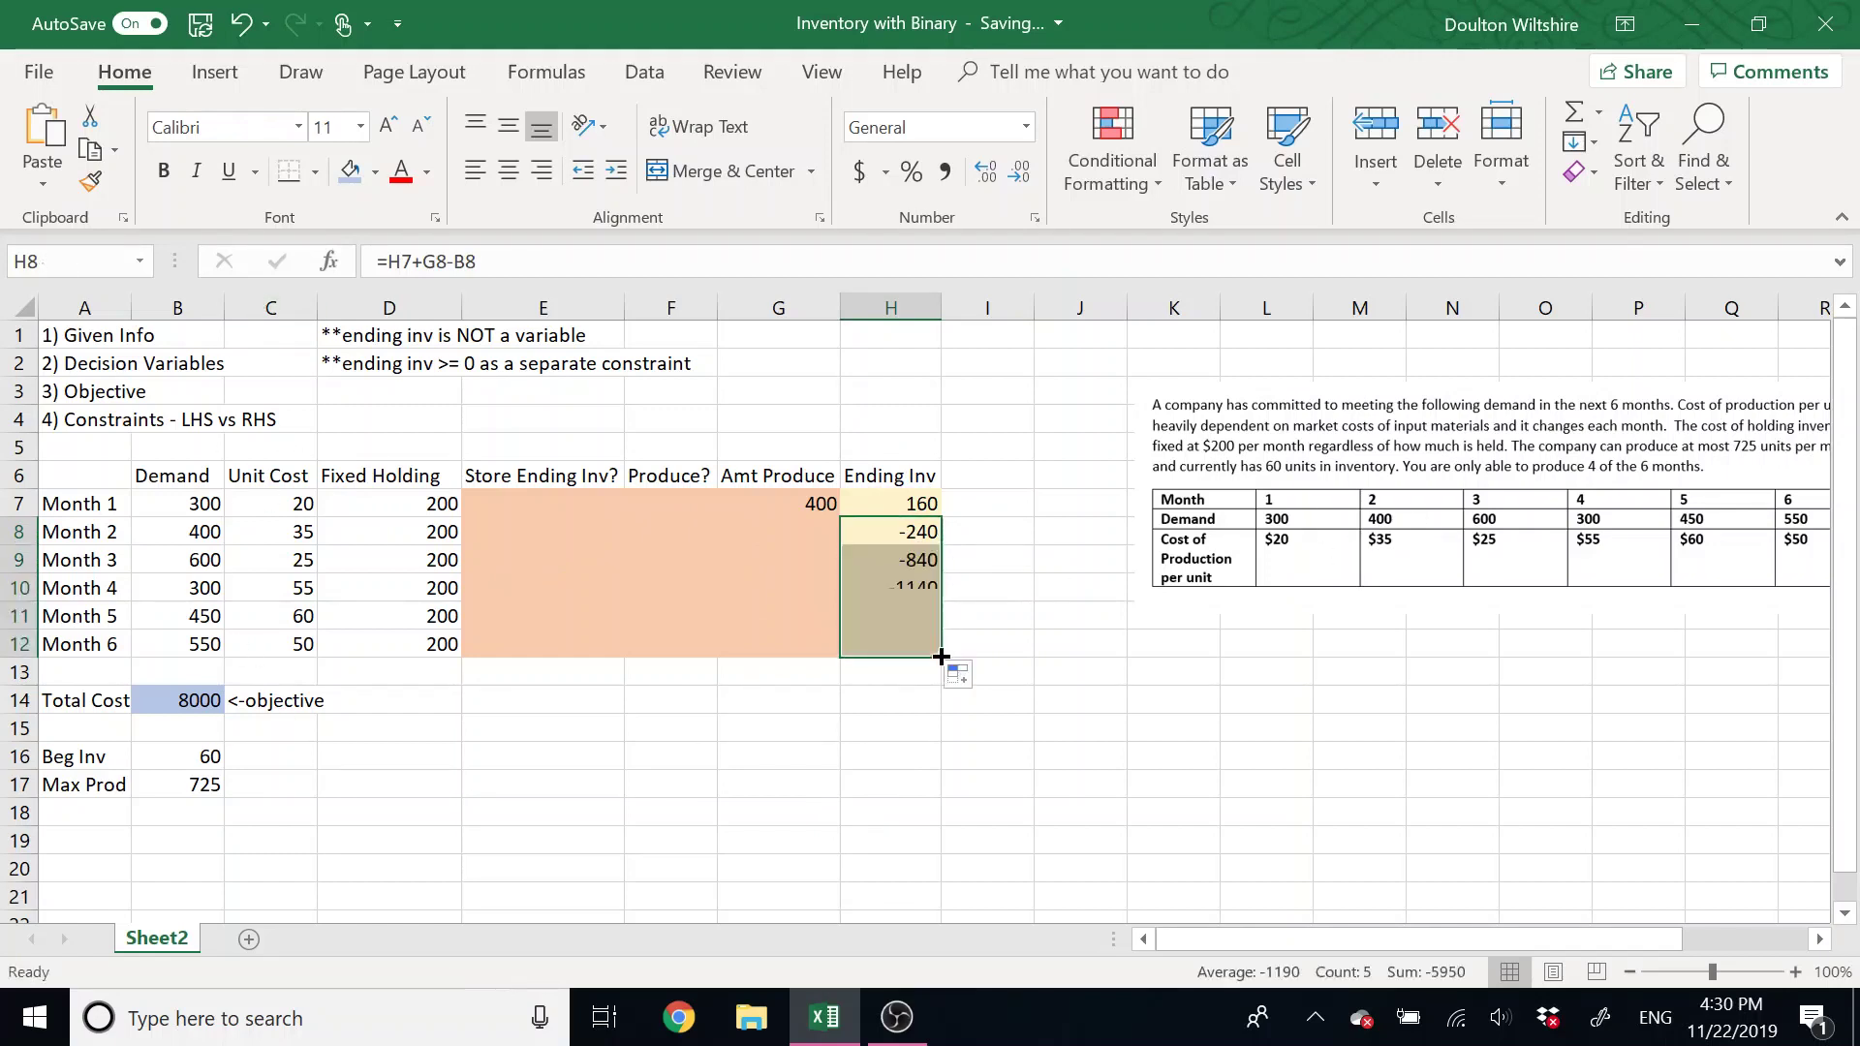
click(875, 721)
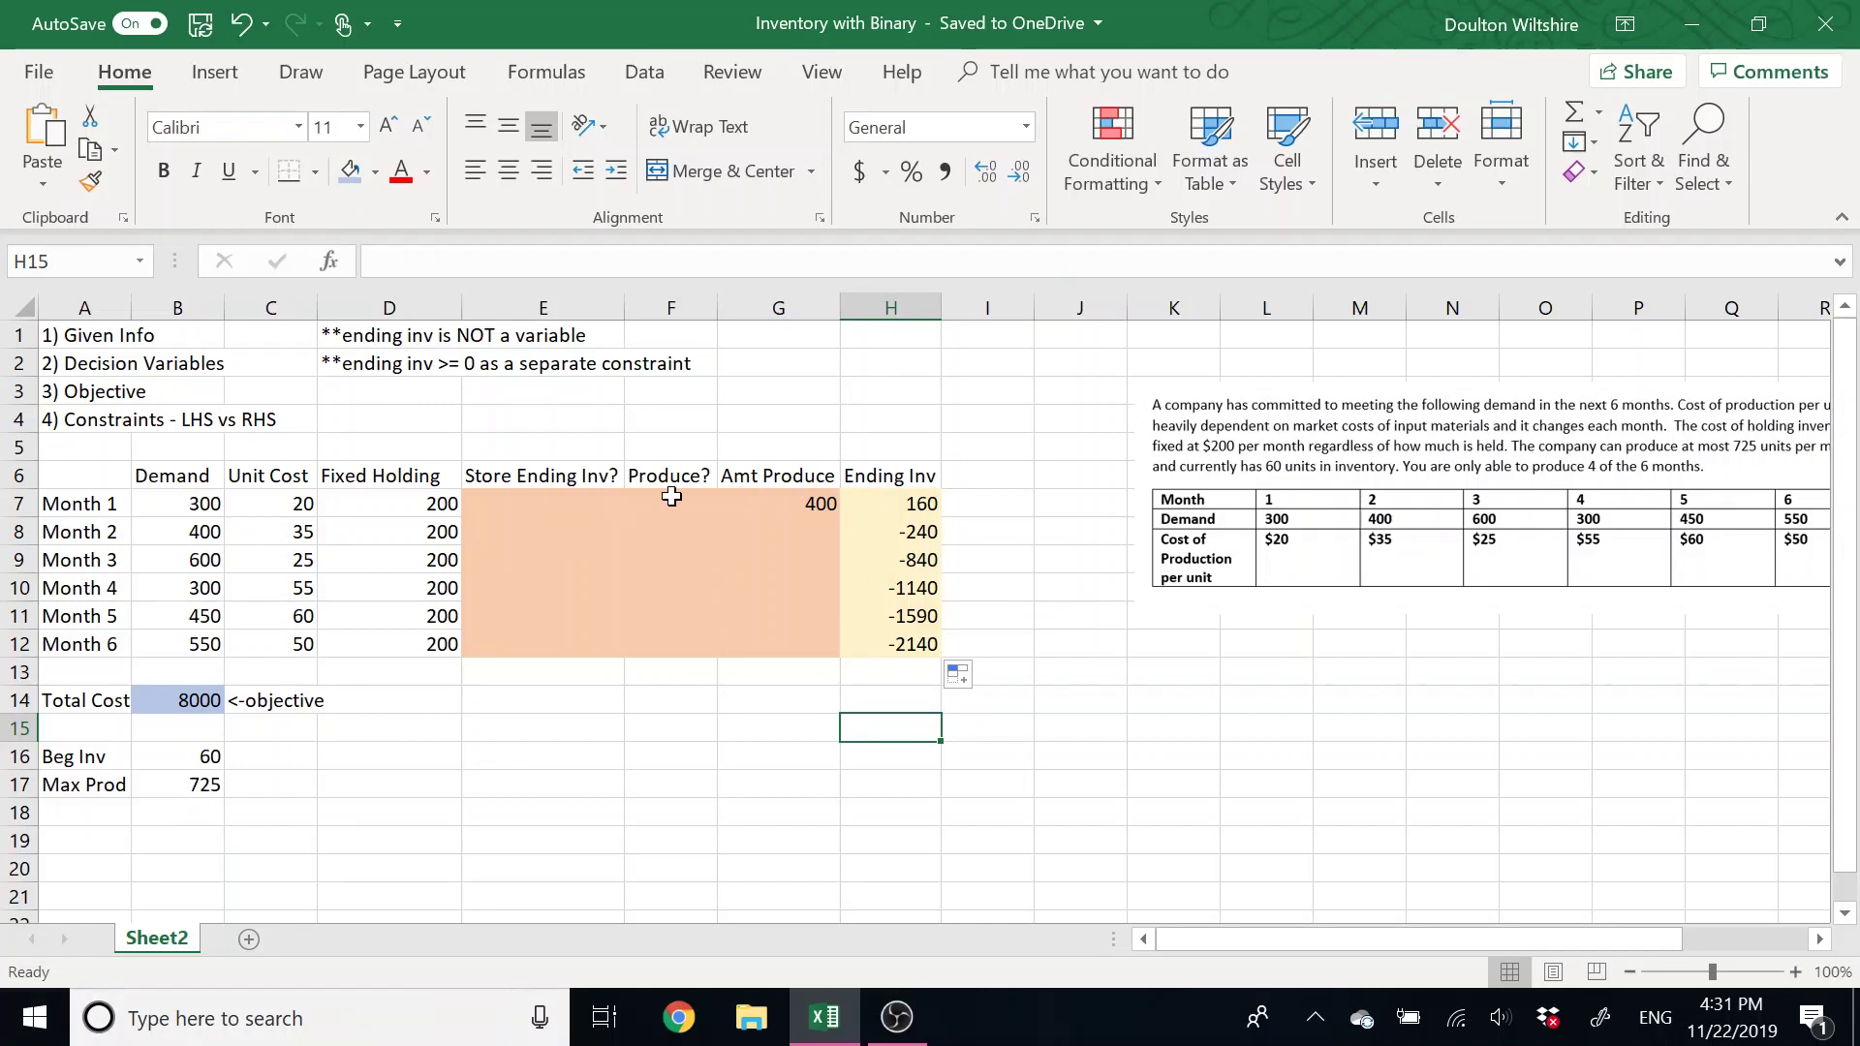
Insert two blank columns before the Ending Inv column.
click(884, 296)
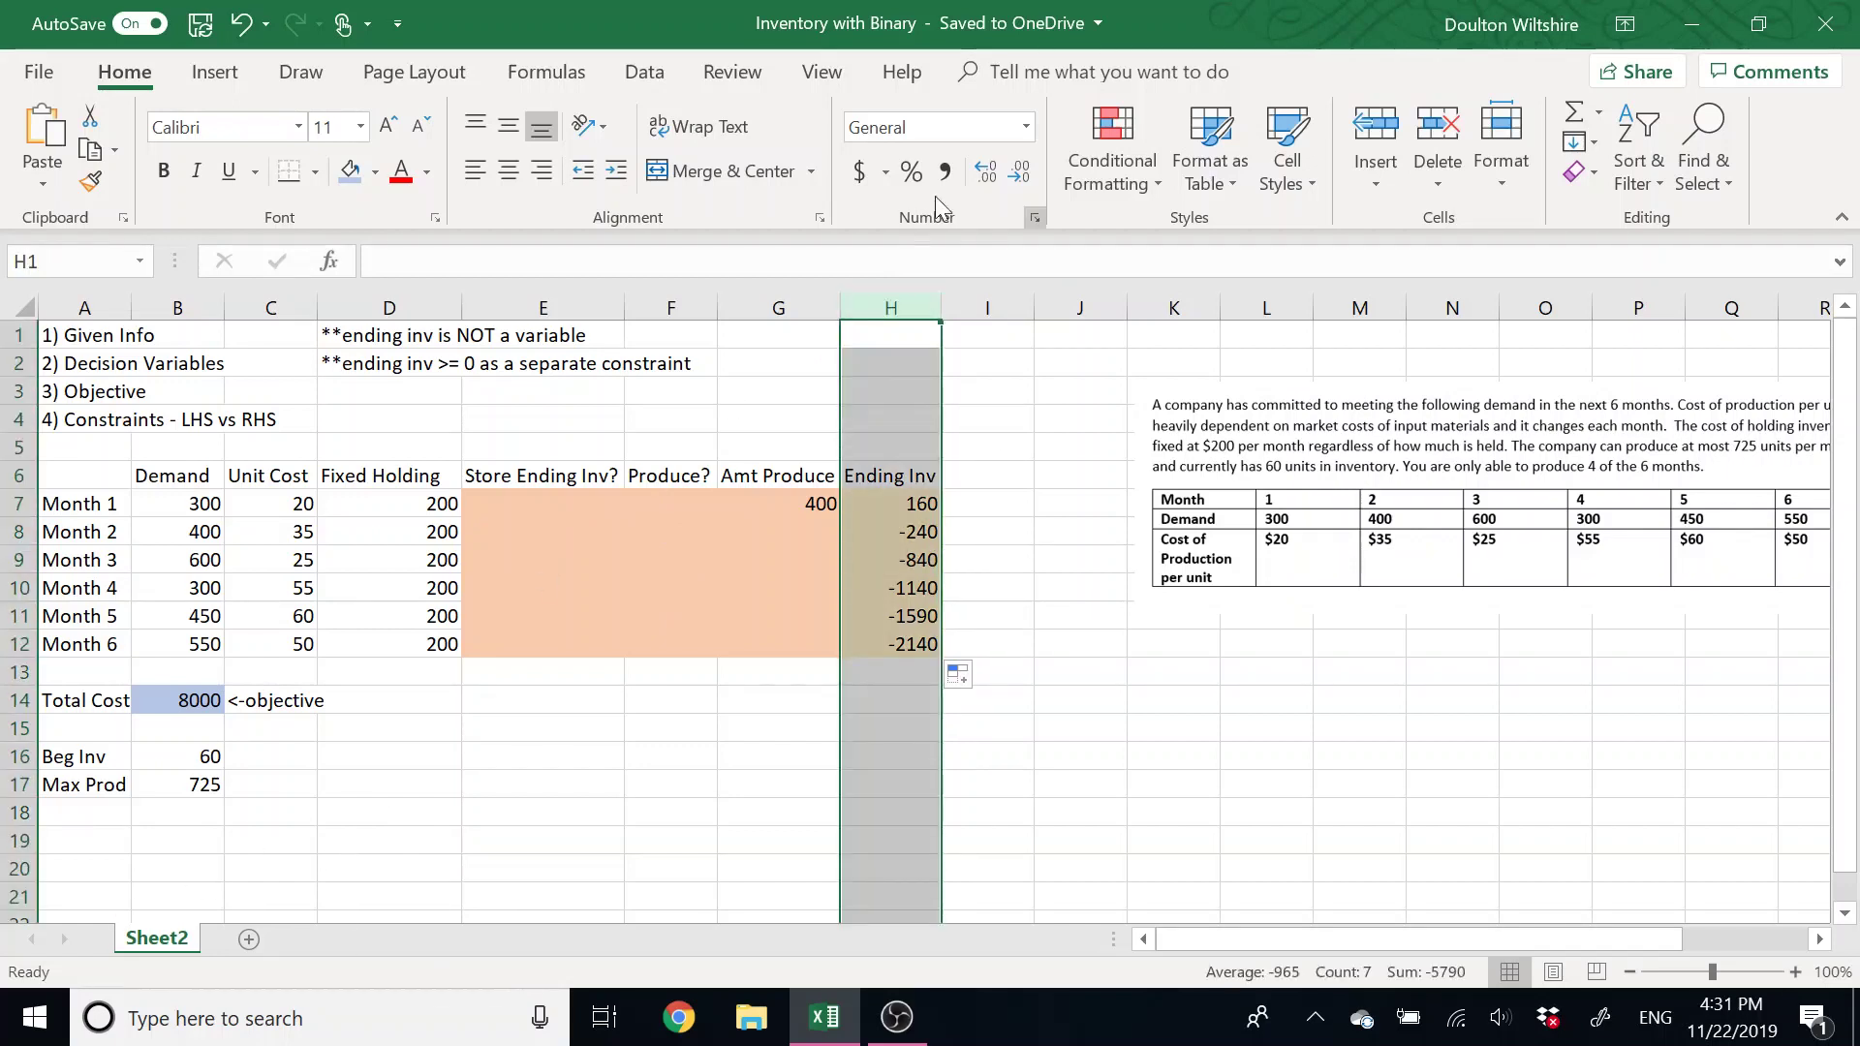
right_click(886, 303)
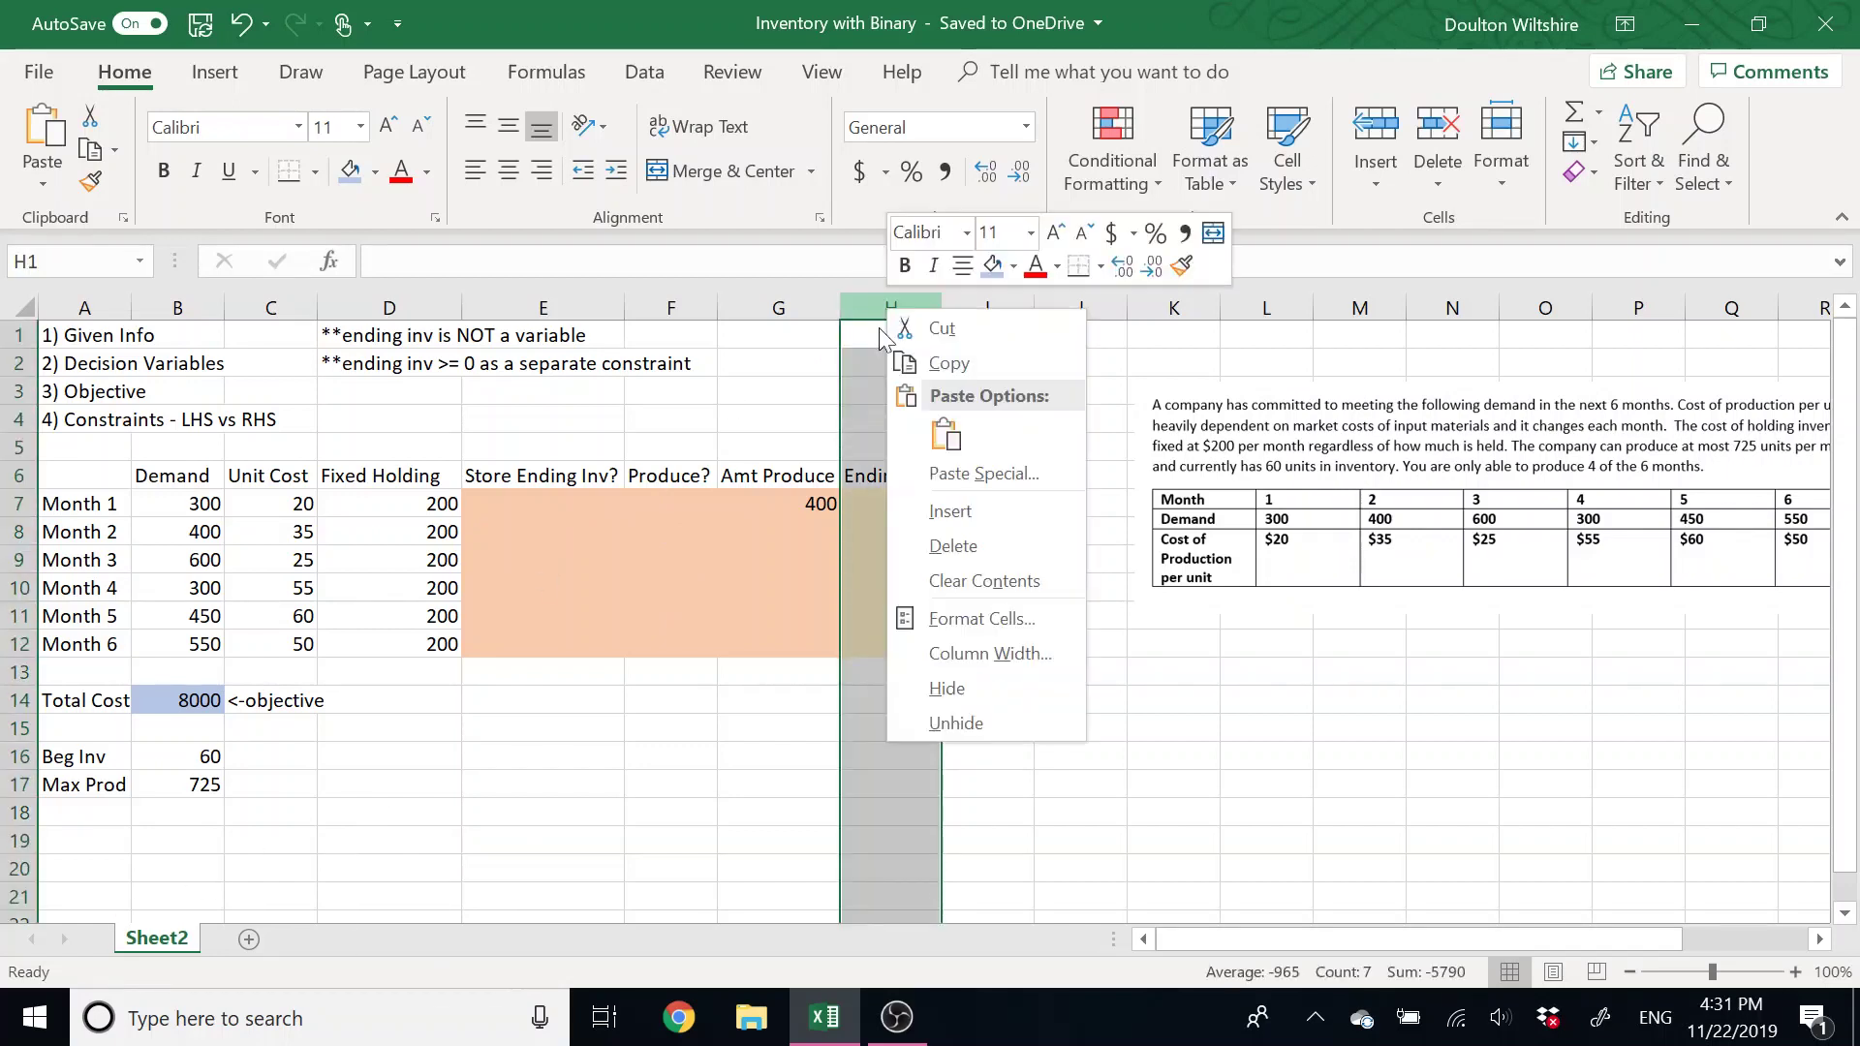
click(944, 508)
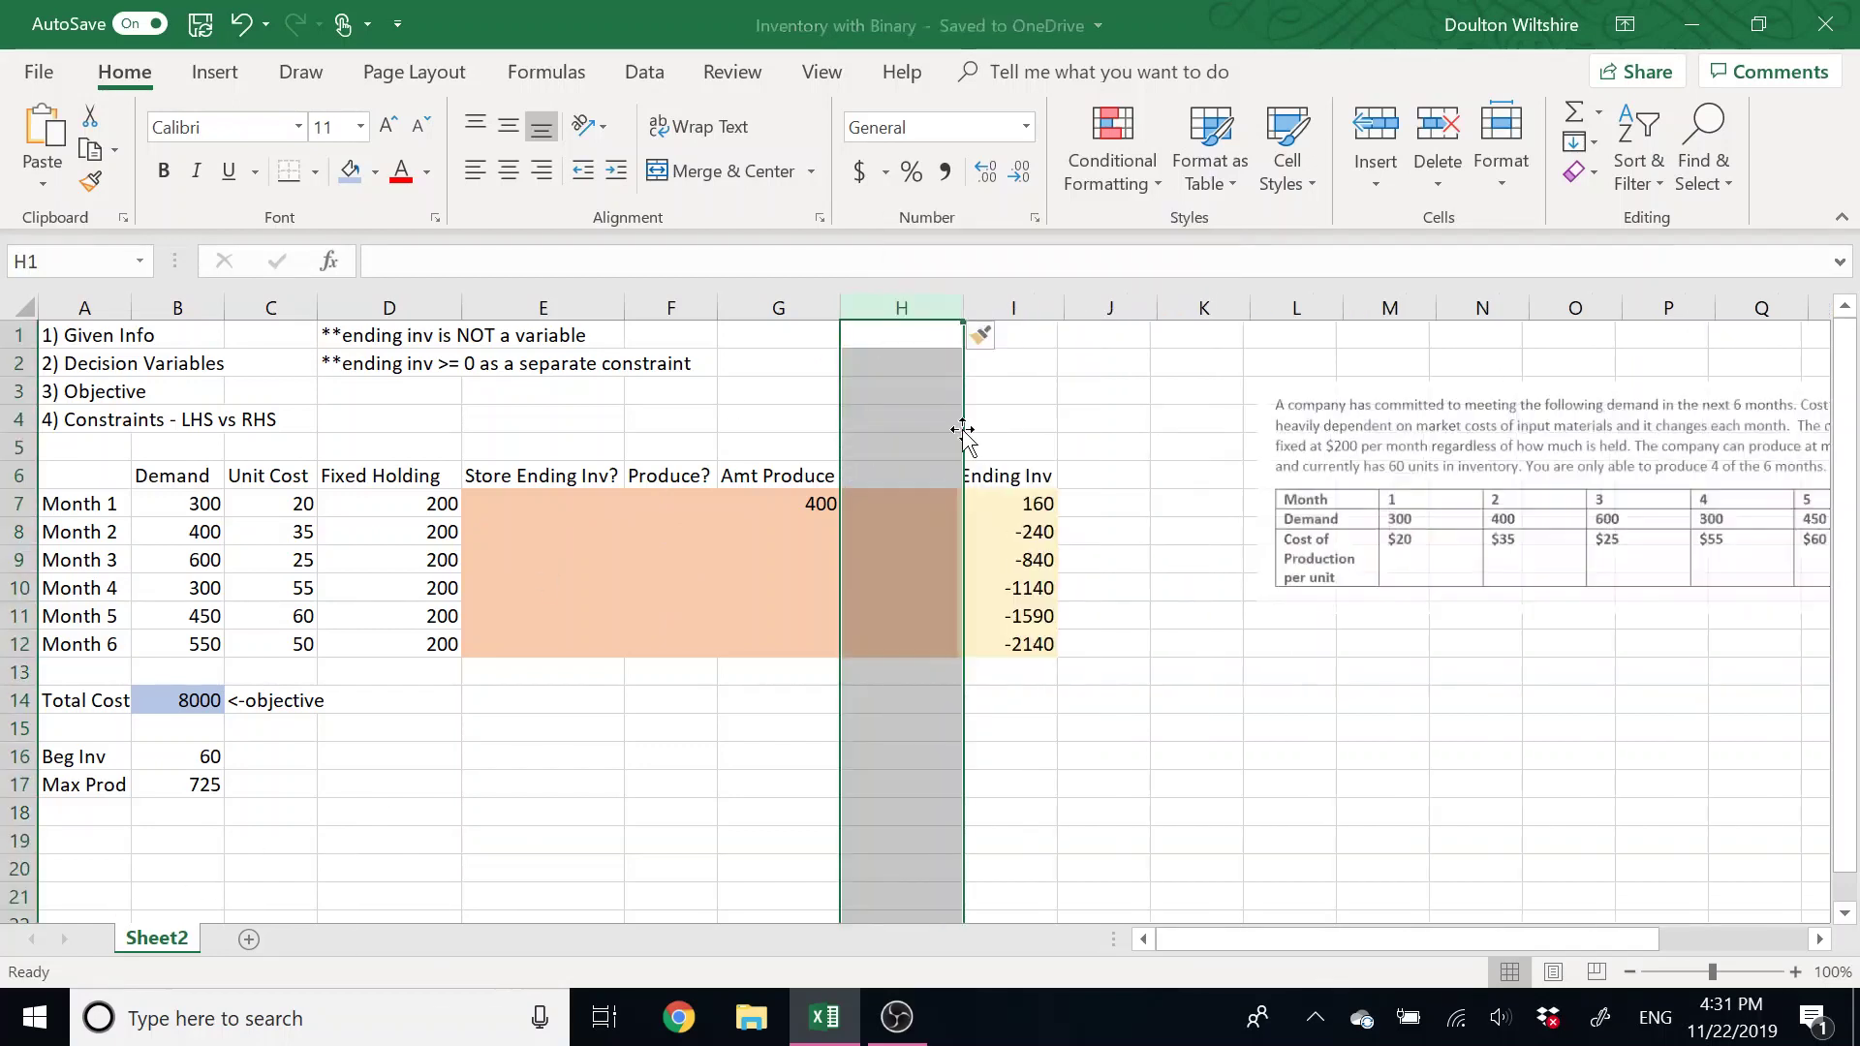
right_click(899, 307)
click(954, 511)
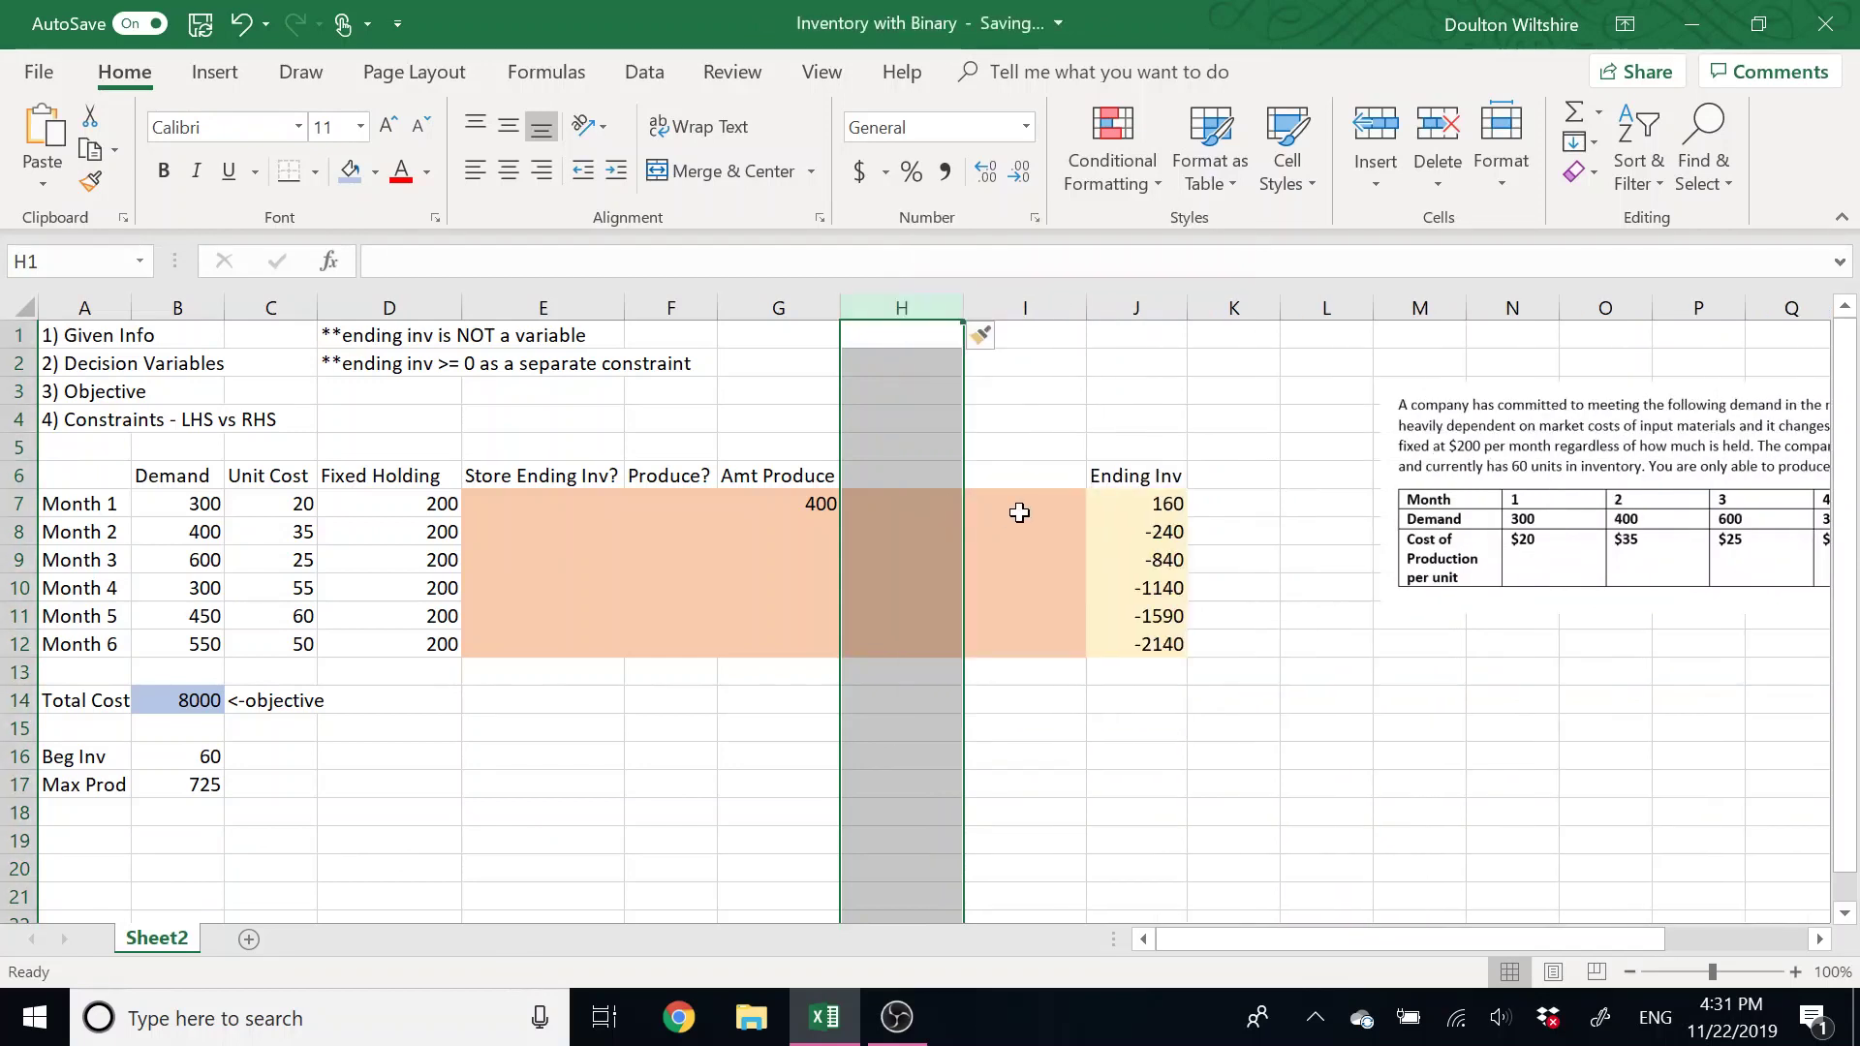
Remove the orange fill from H7:I12 and type <= in H7.
drag(1017, 511, 920, 647)
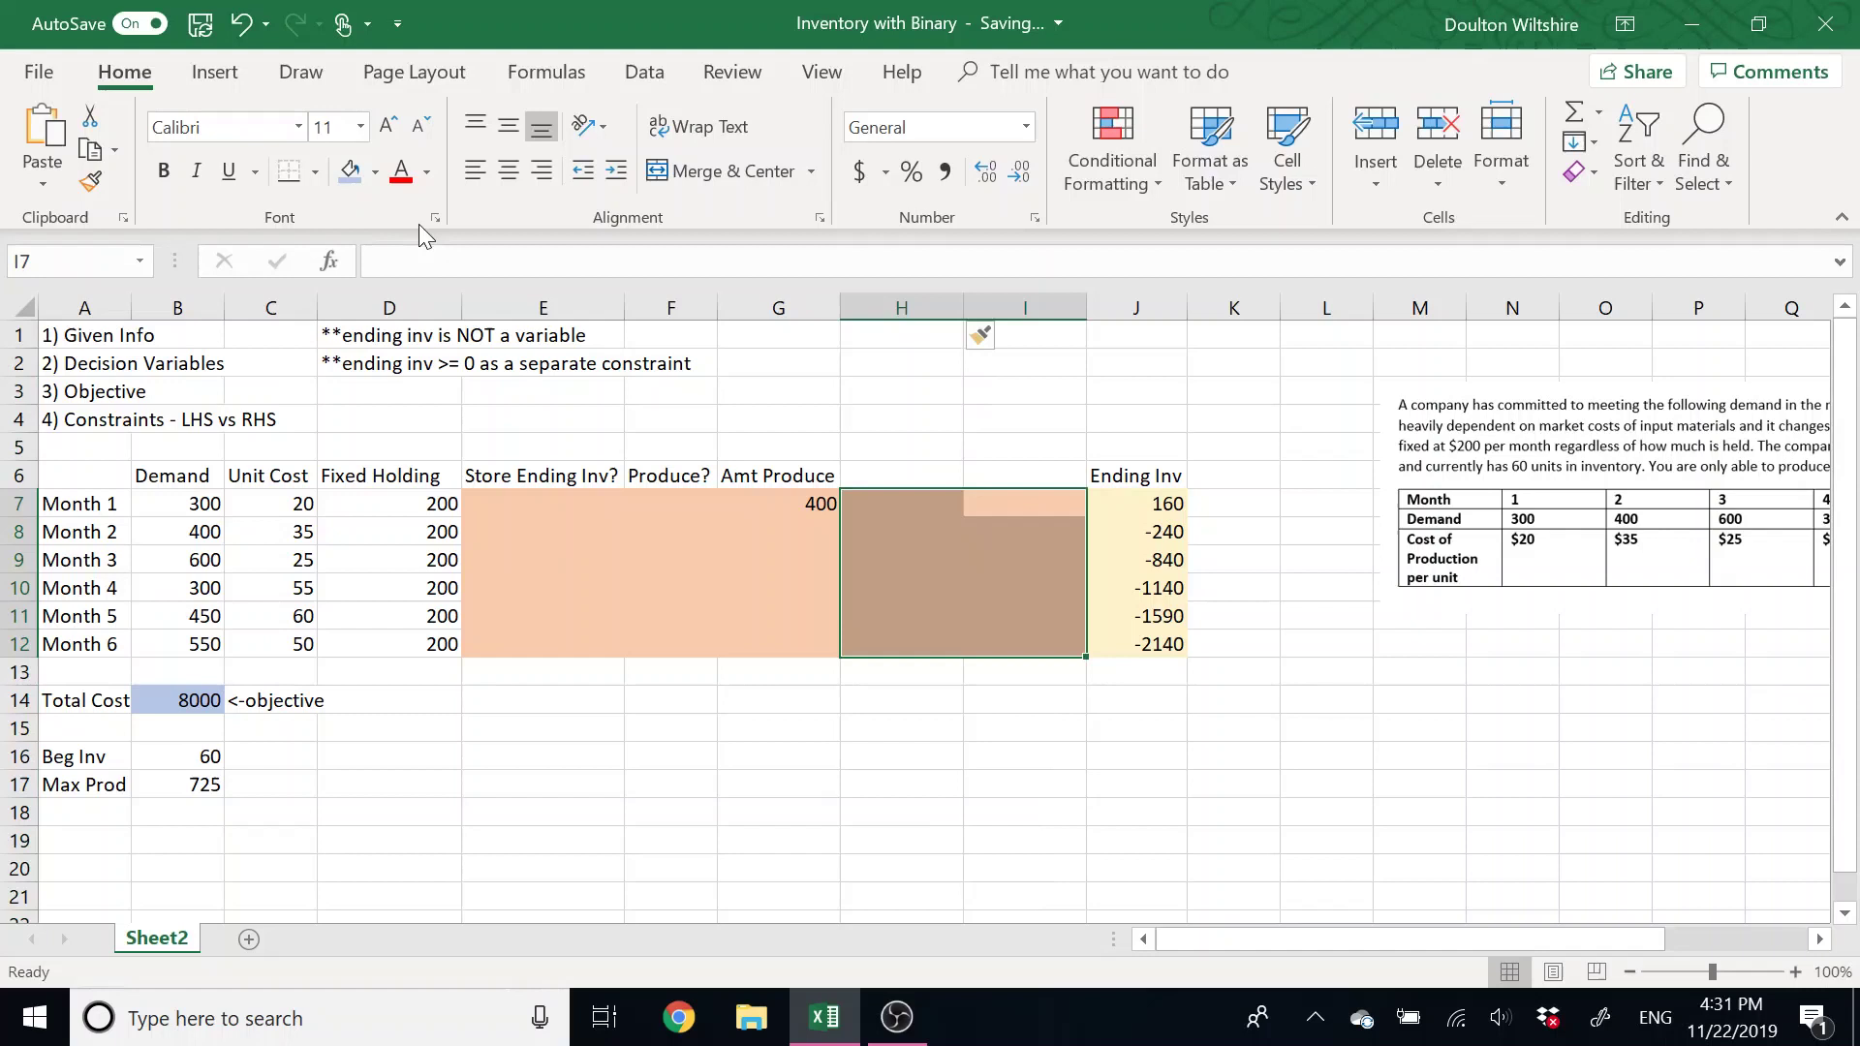
click(375, 172)
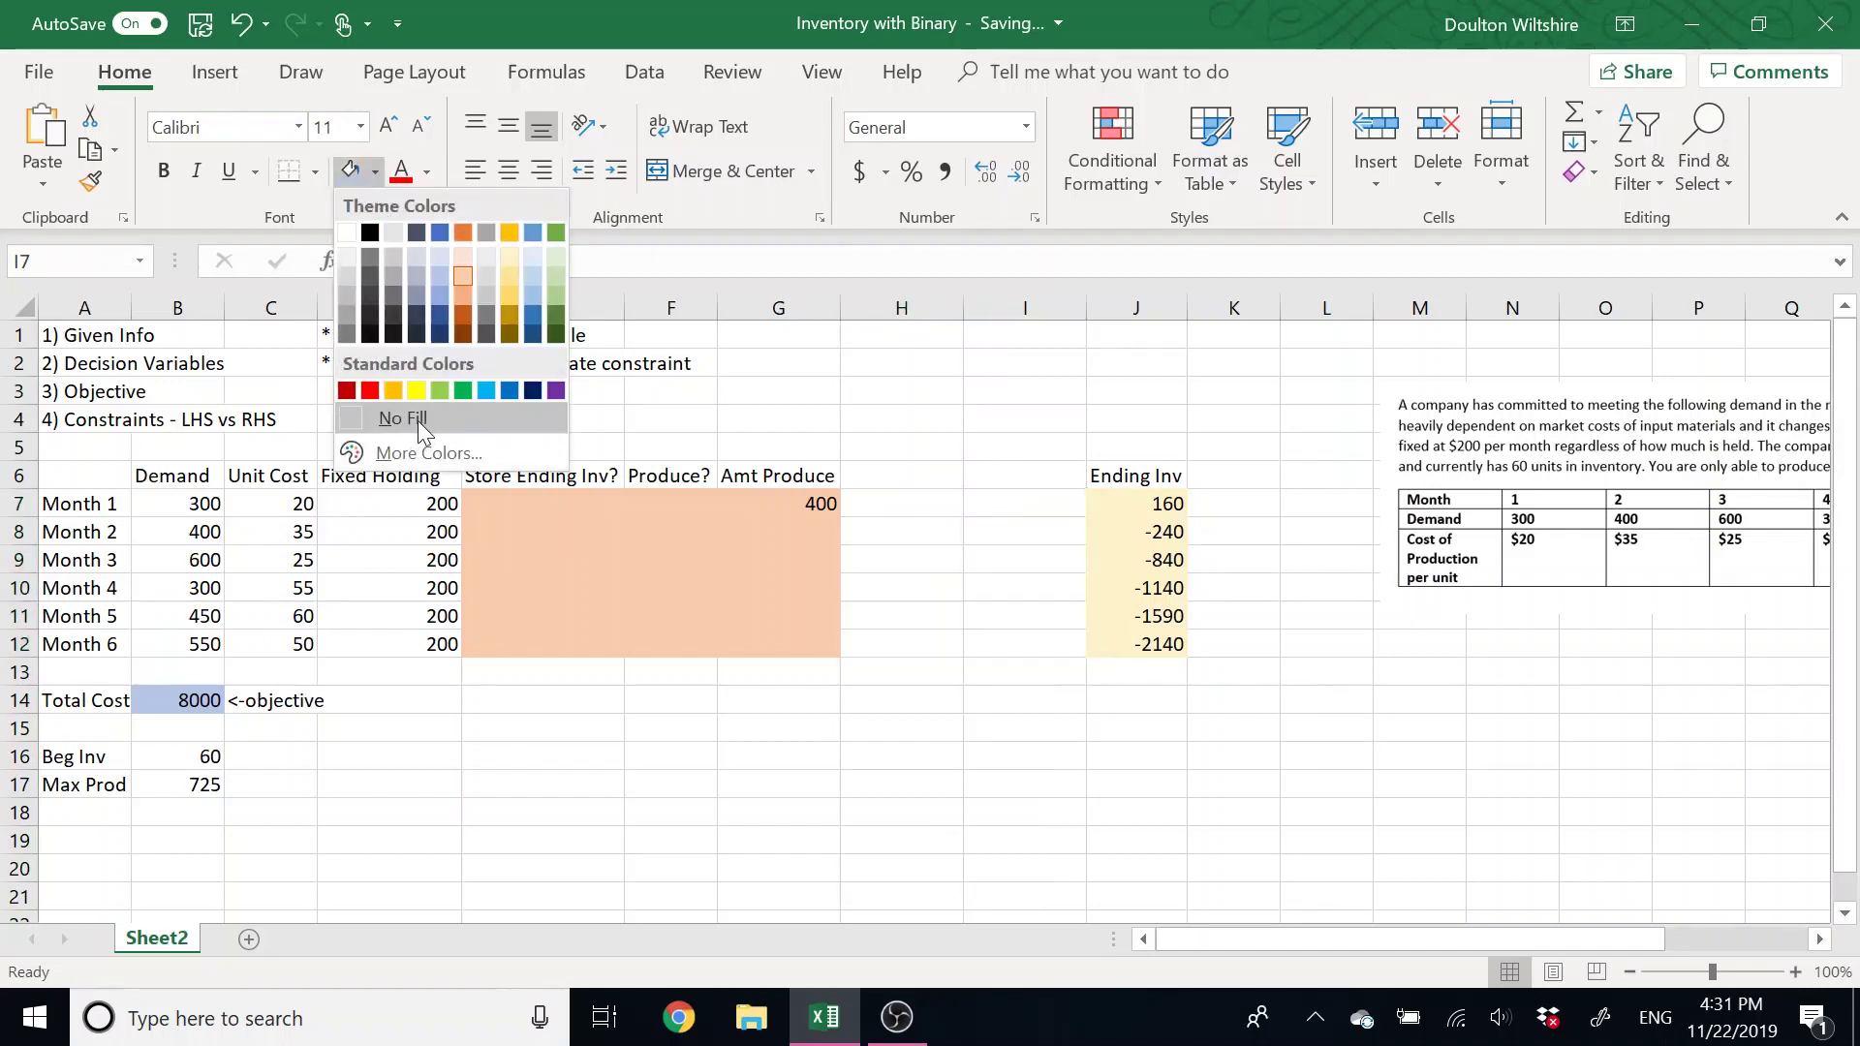
click(399, 418)
click(891, 499)
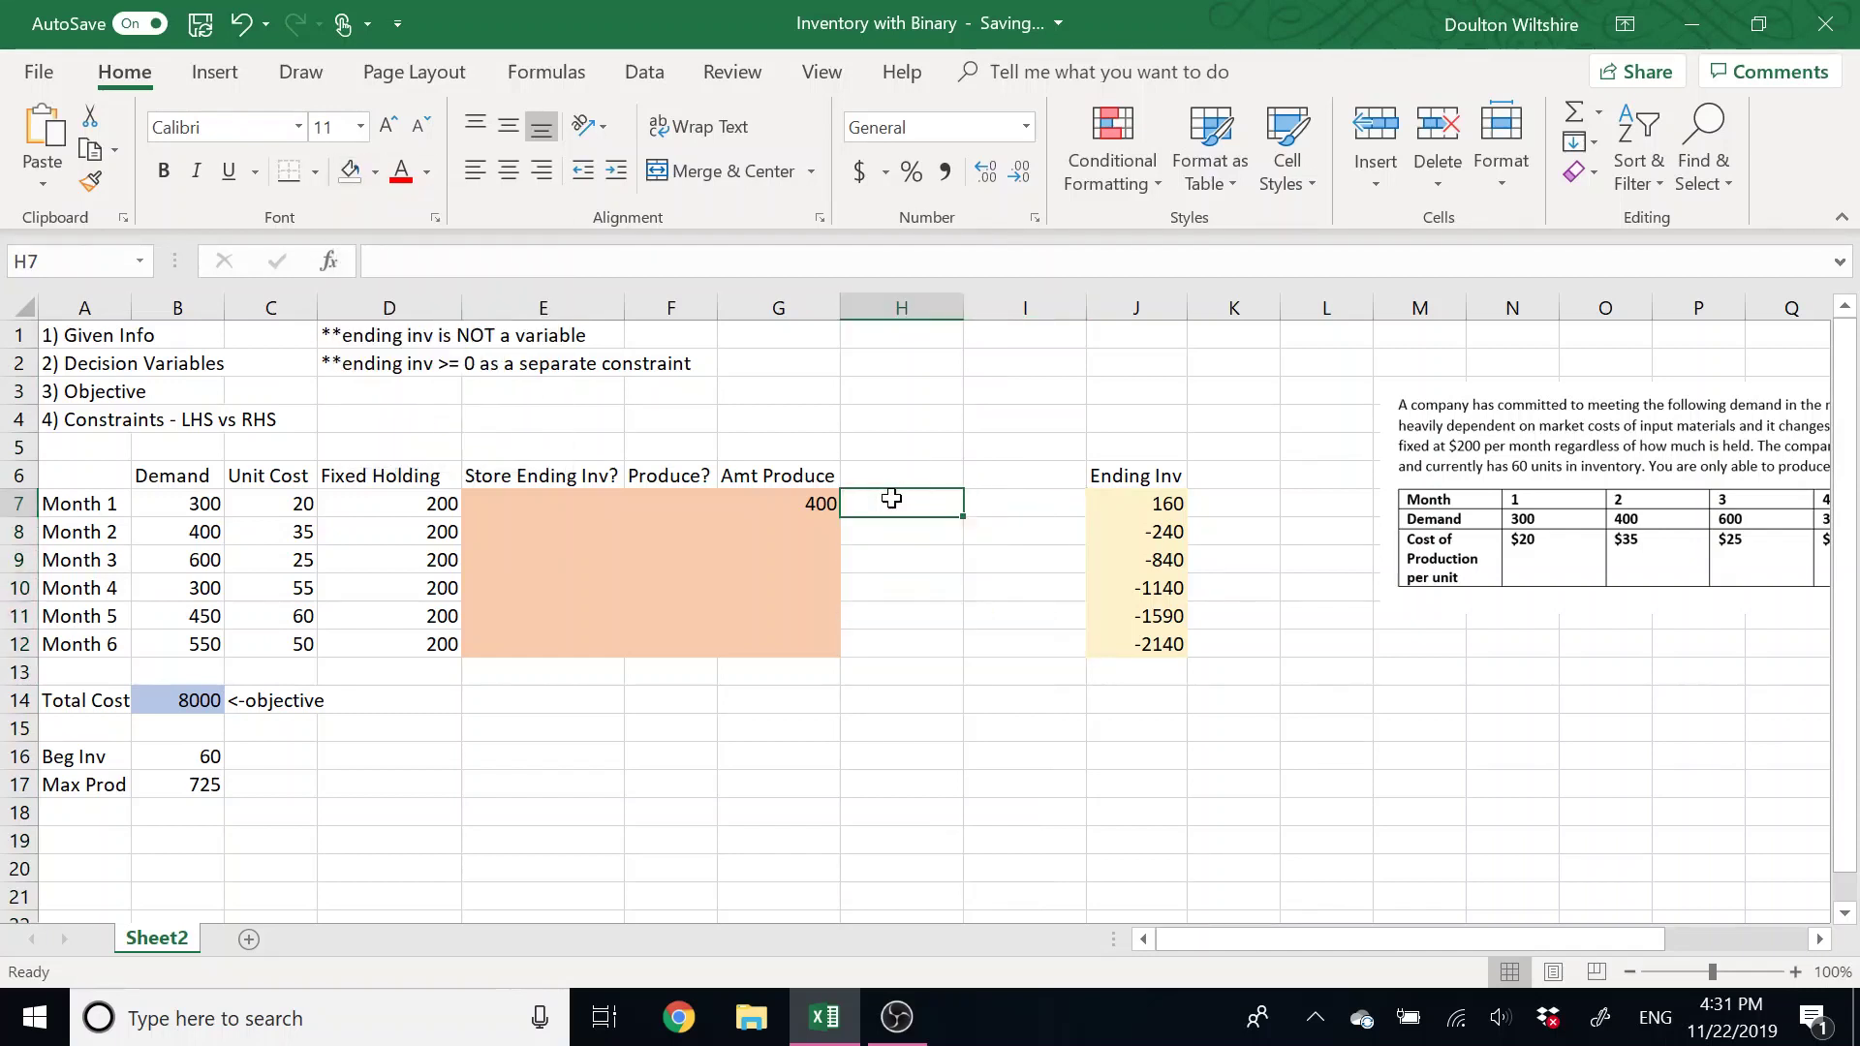
text(<=)
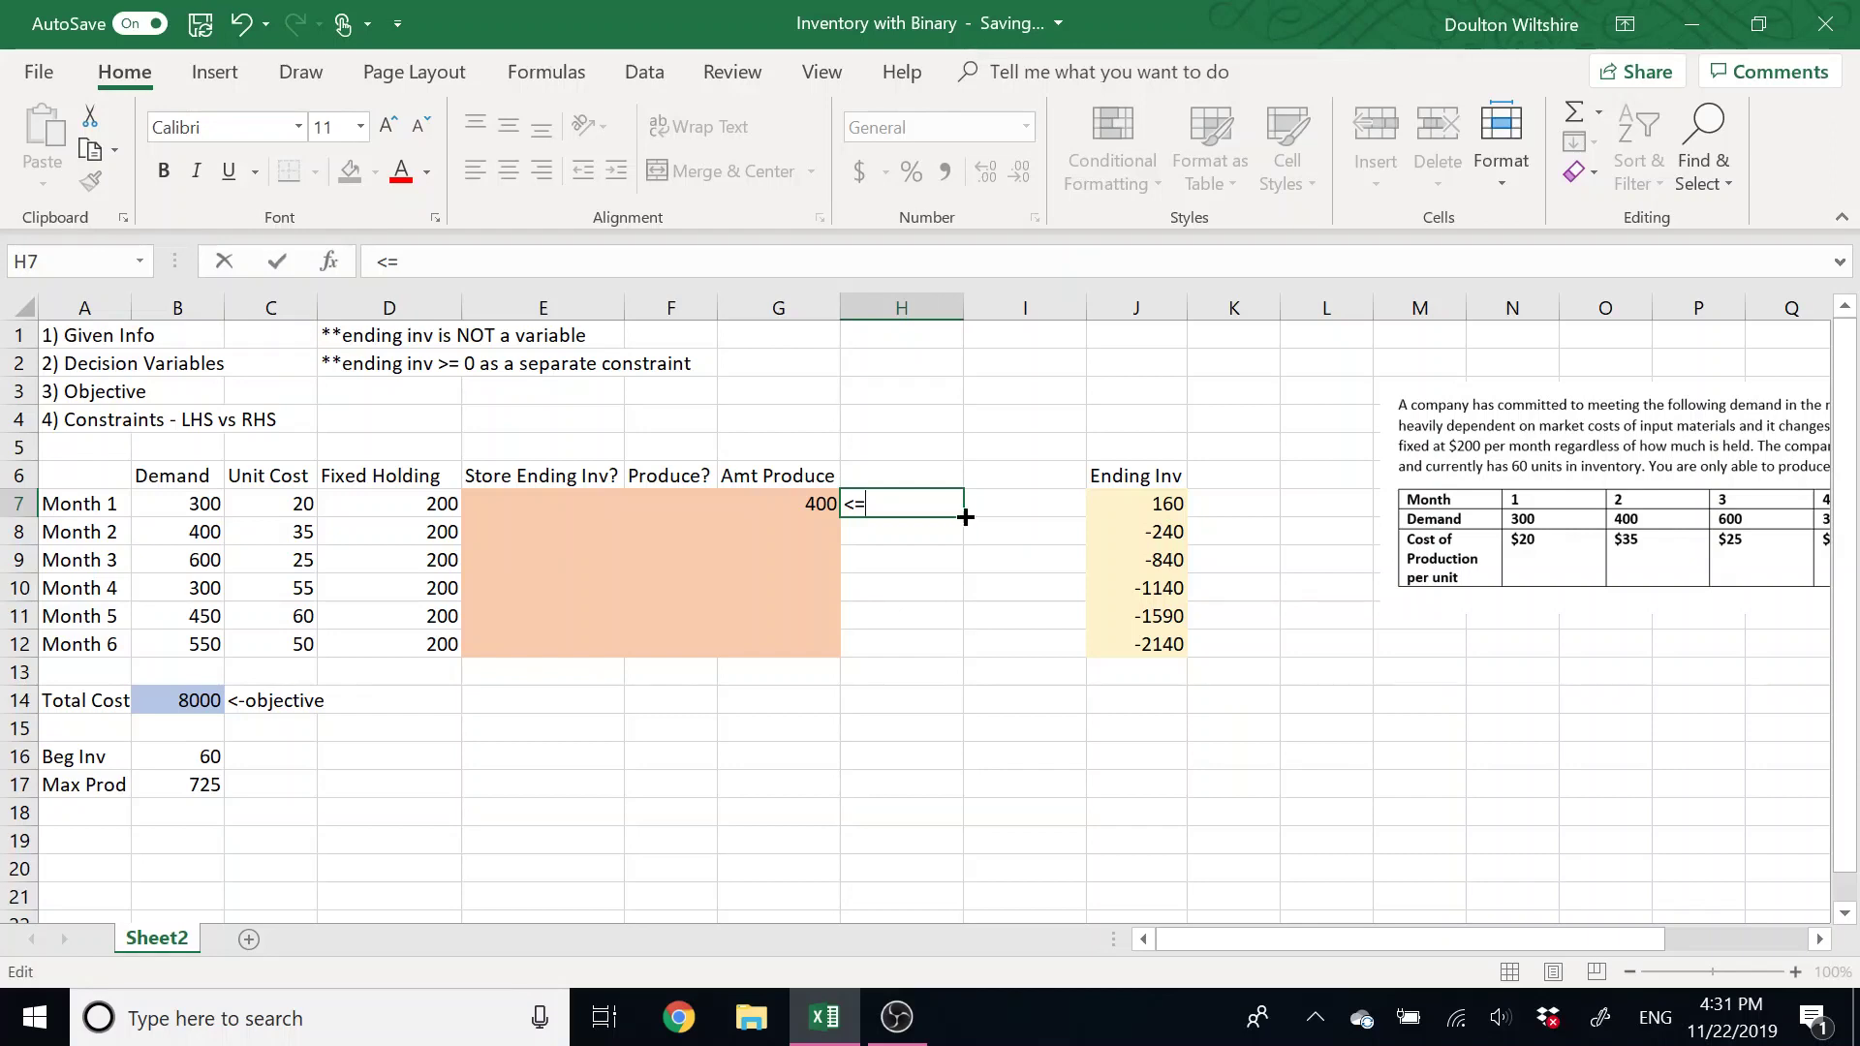
Fill <= down to H12, head I6 'Max Prod.', and narrow column H.
drag(964, 516, 946, 656)
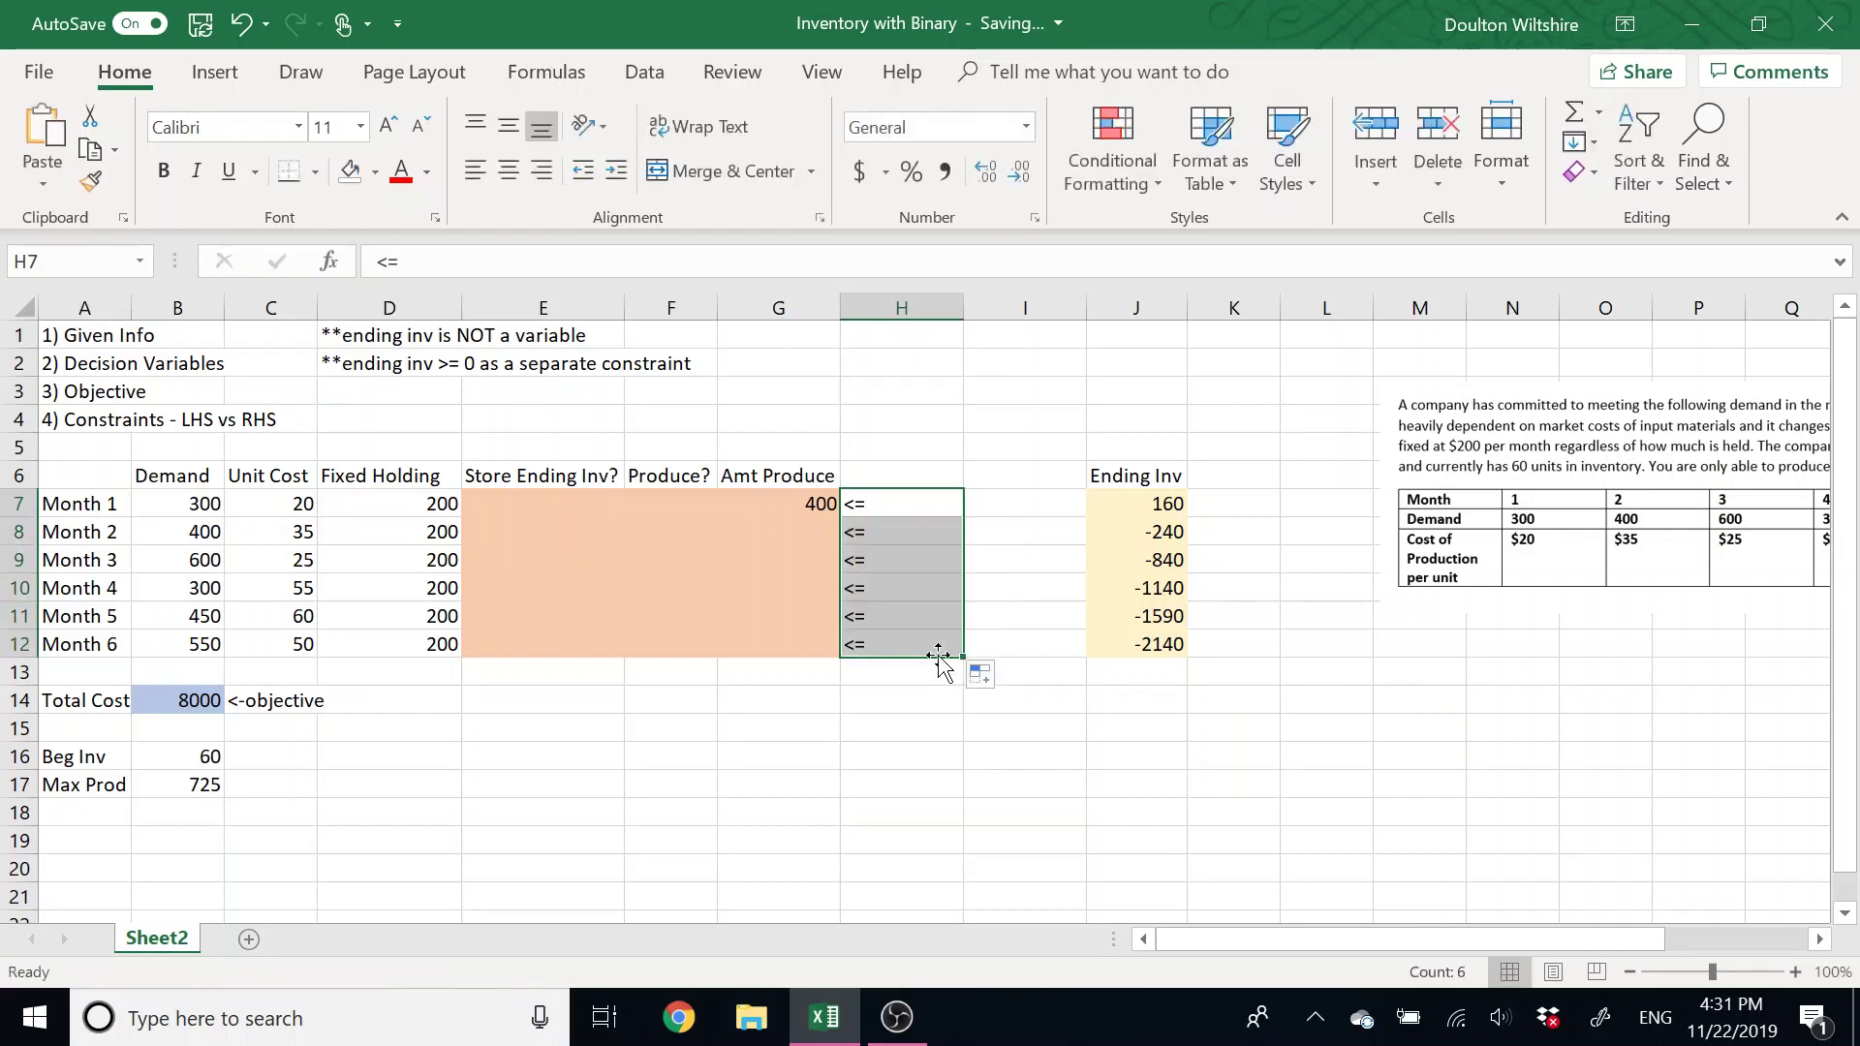
click(988, 483)
text(Max Pro)
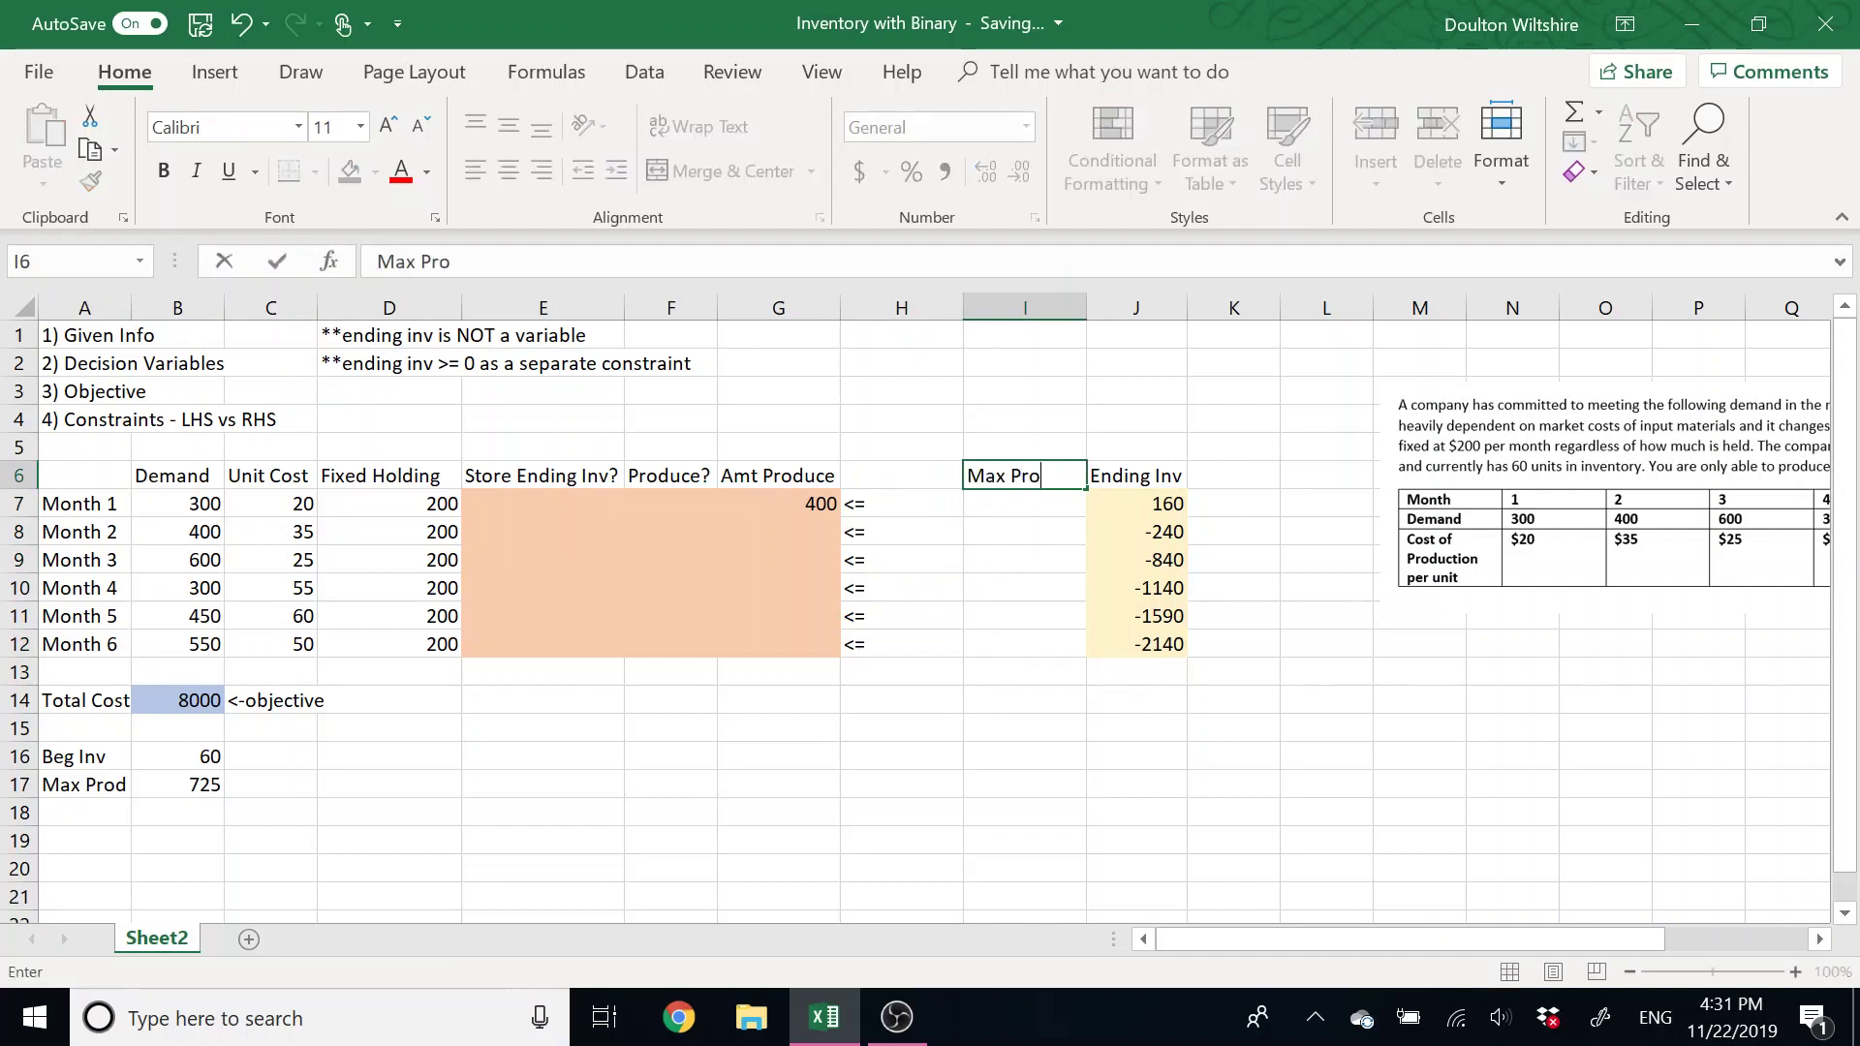
text(duction)
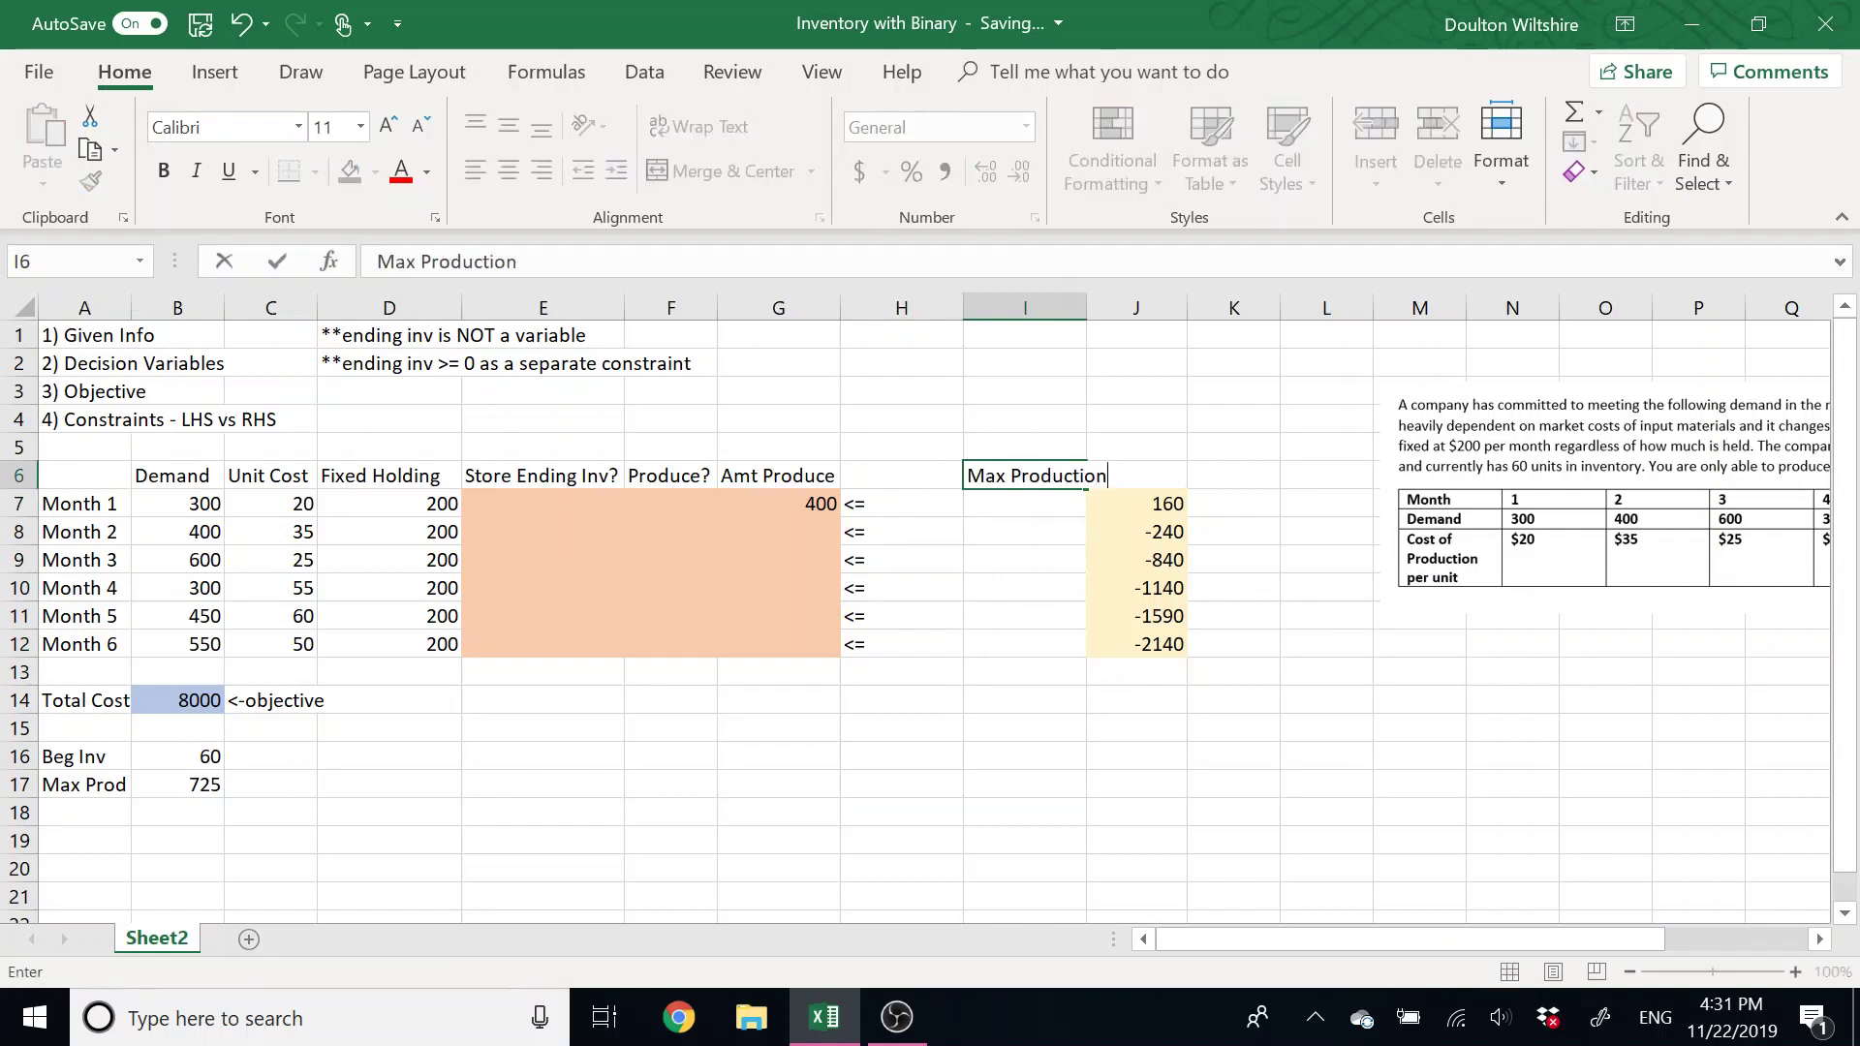
key(BackSpace)
key(BackSpace)
key(BackSpace)
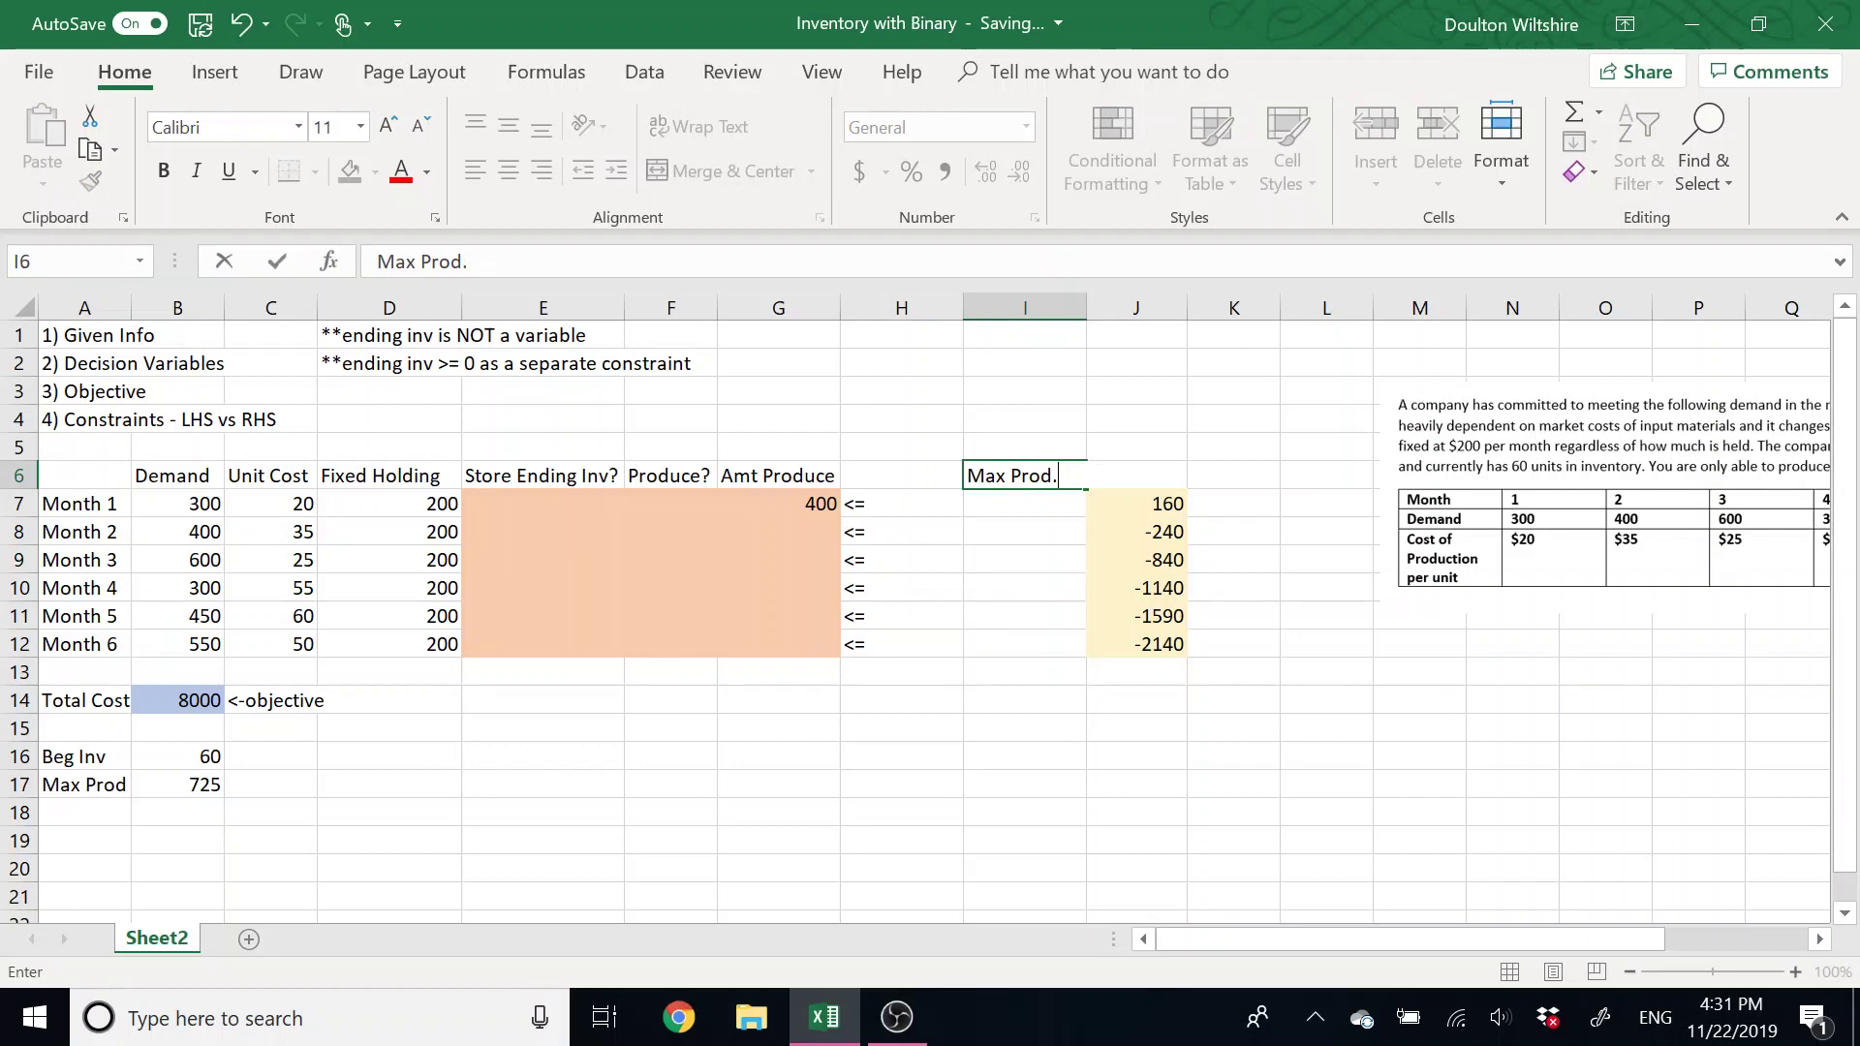
click(959, 309)
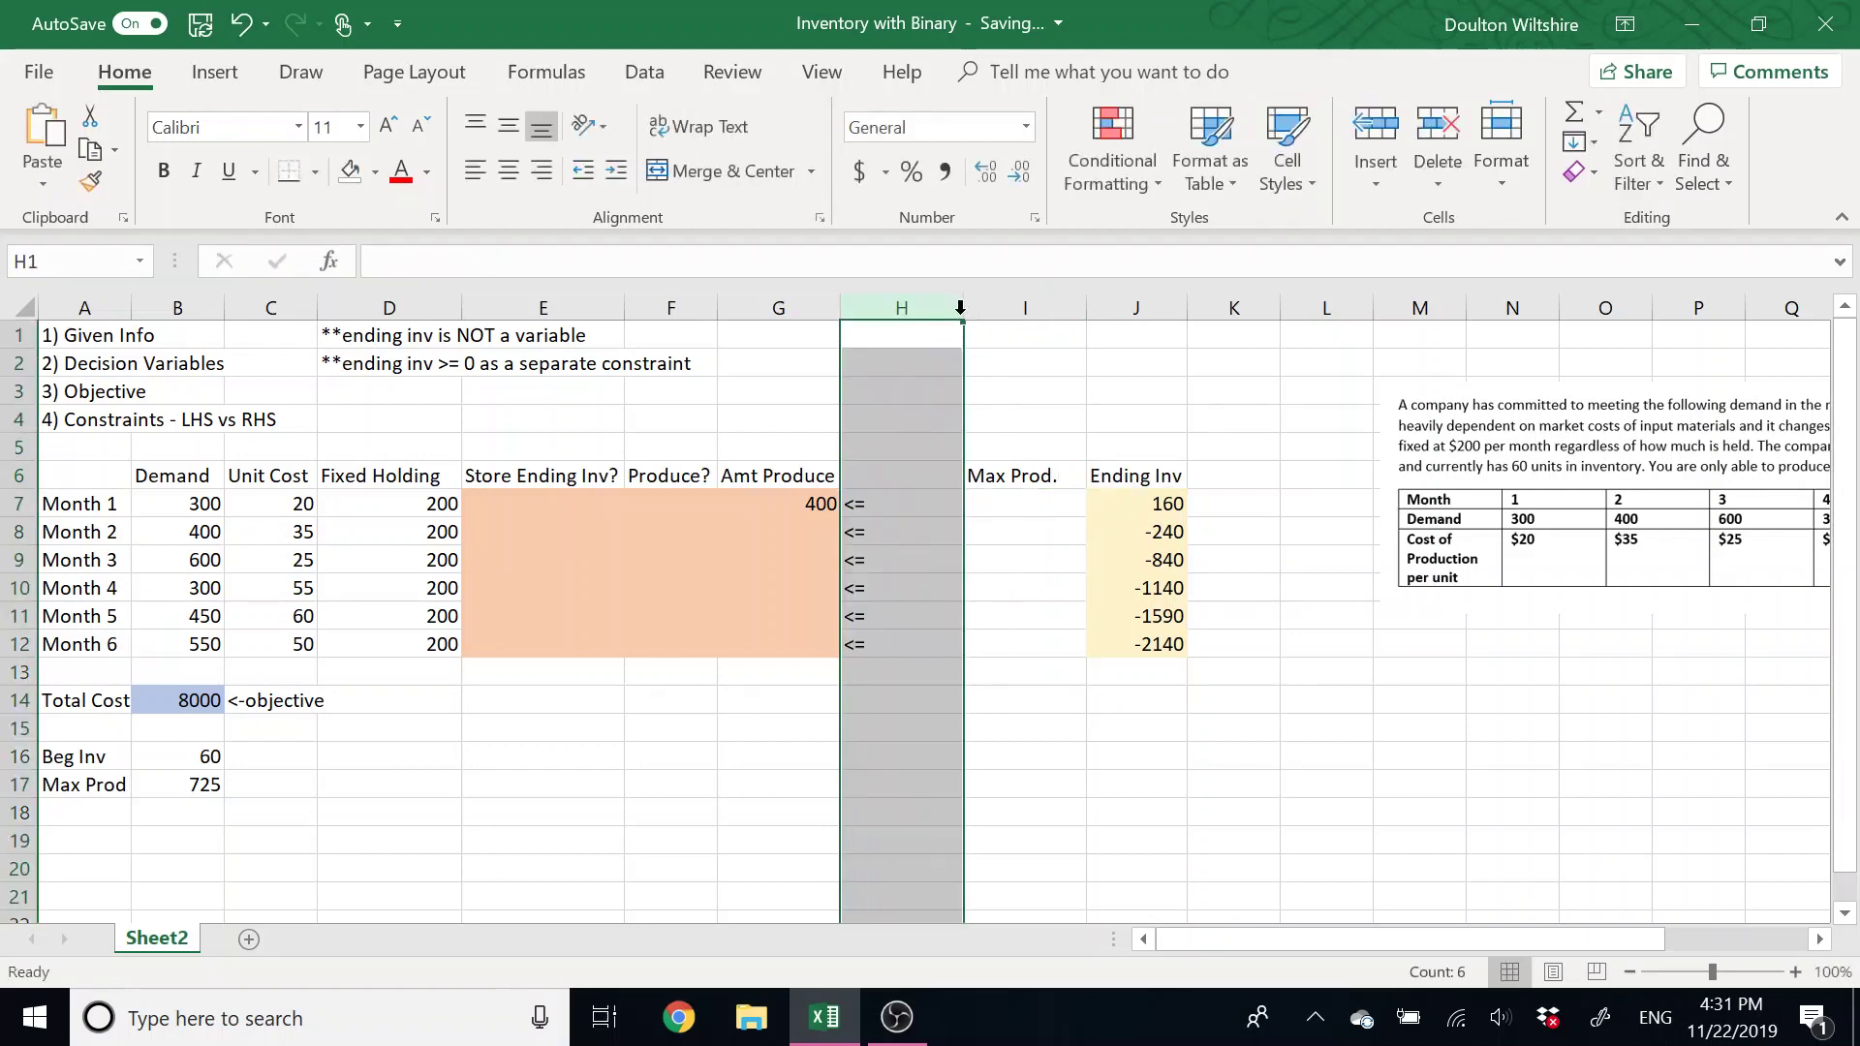
drag(959, 309, 869, 309)
Enter =$B$17*F7 in I7 and fill it down through I12.
click(910, 504)
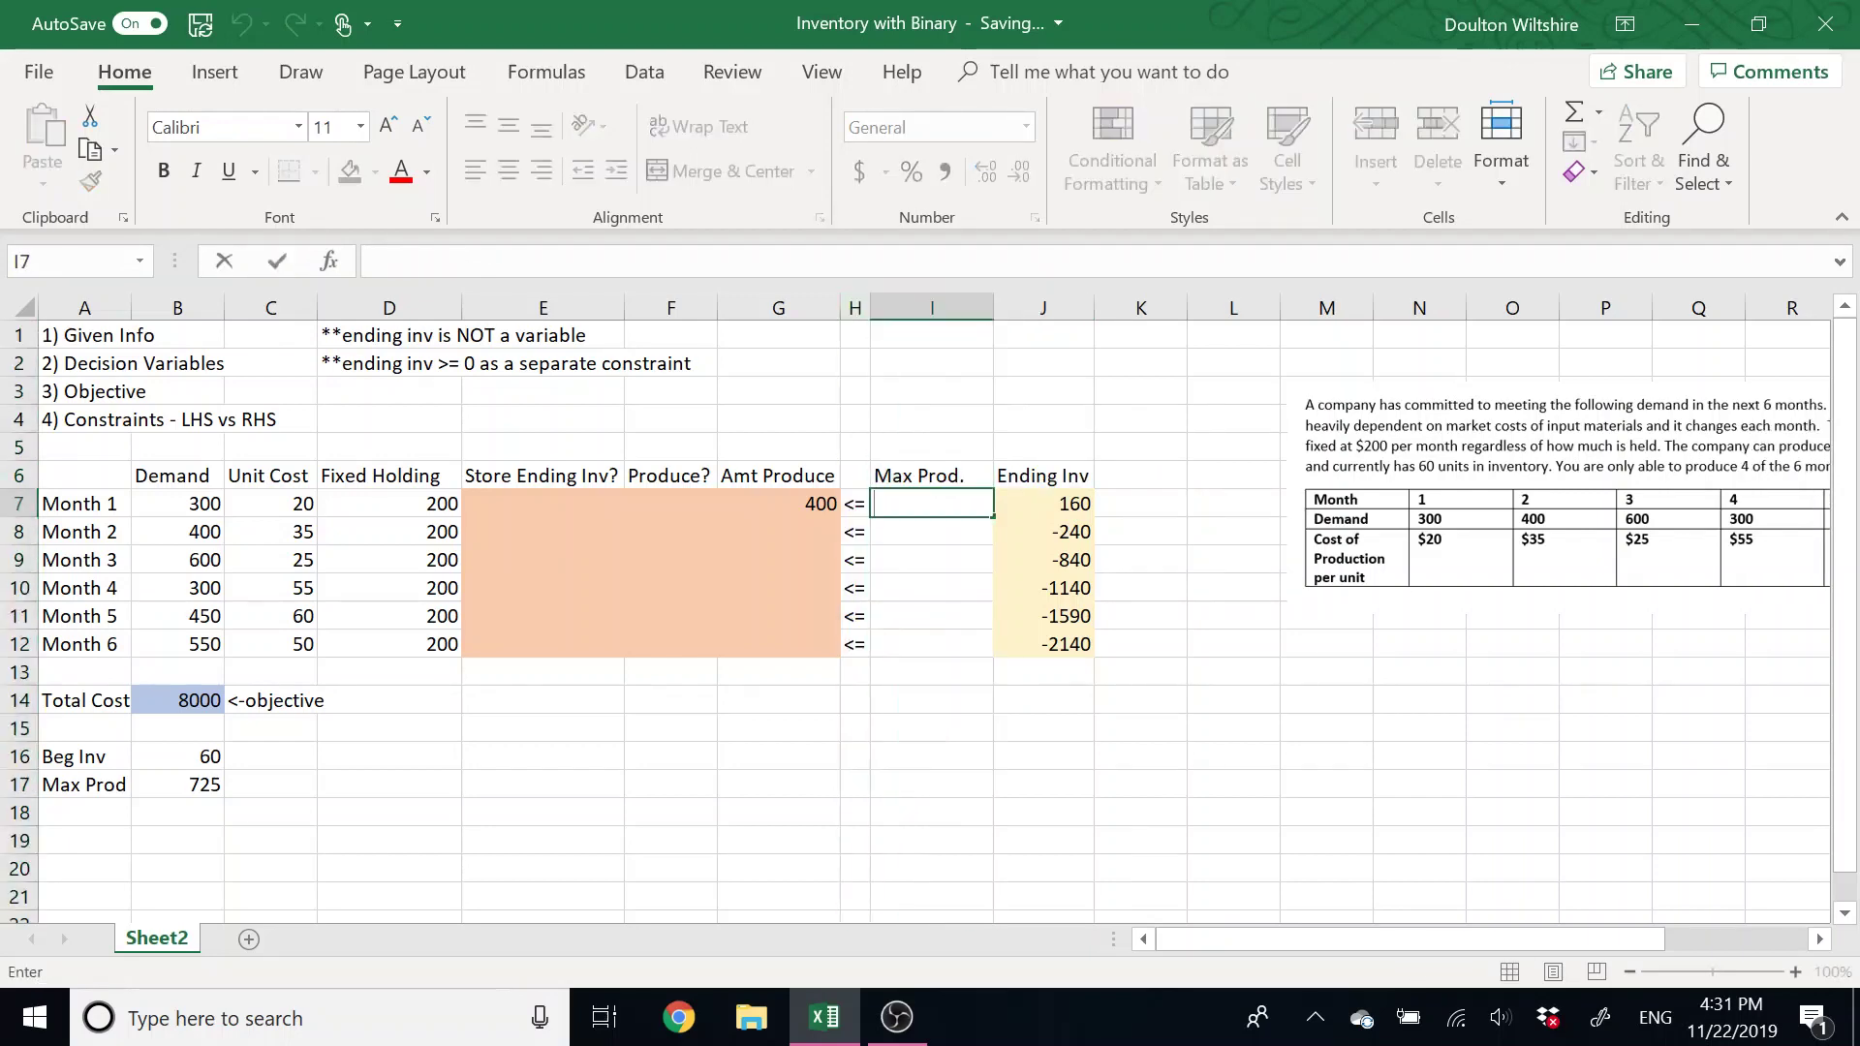
text(=)
click(197, 782)
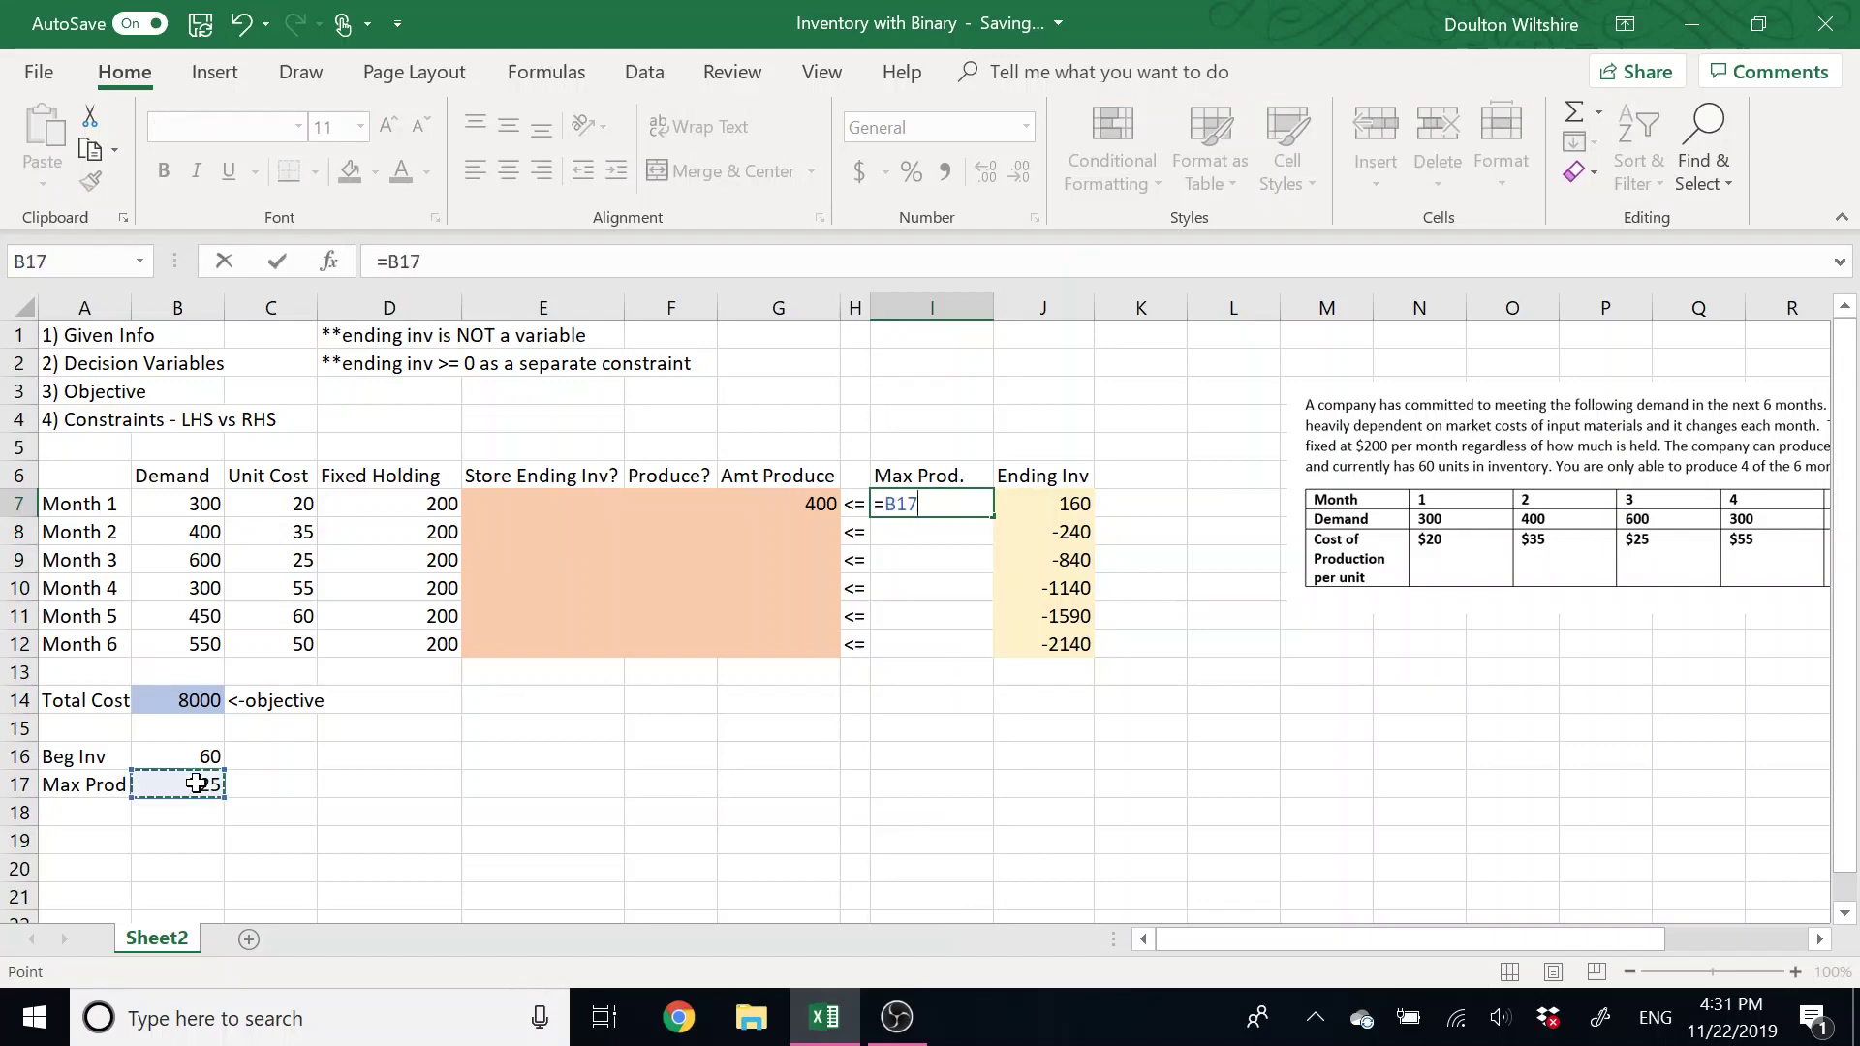
click(387, 261)
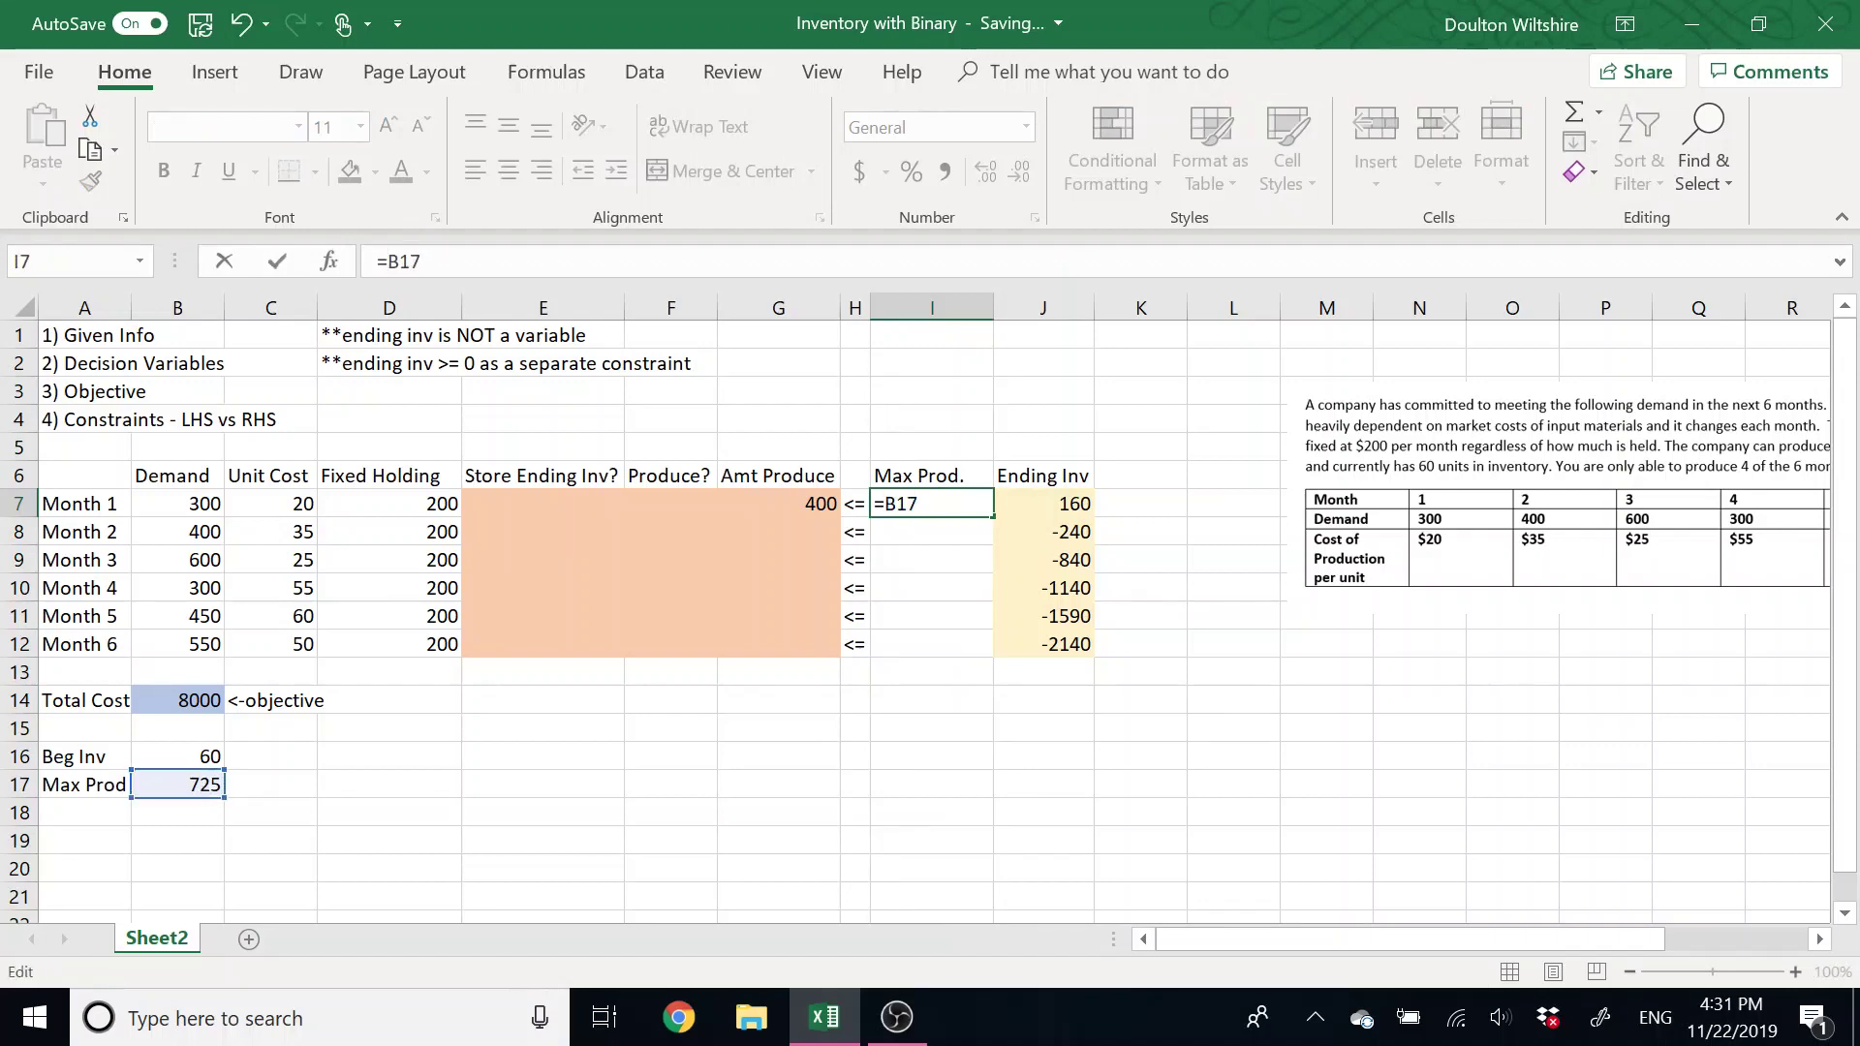
text($B$17*)
click(664, 503)
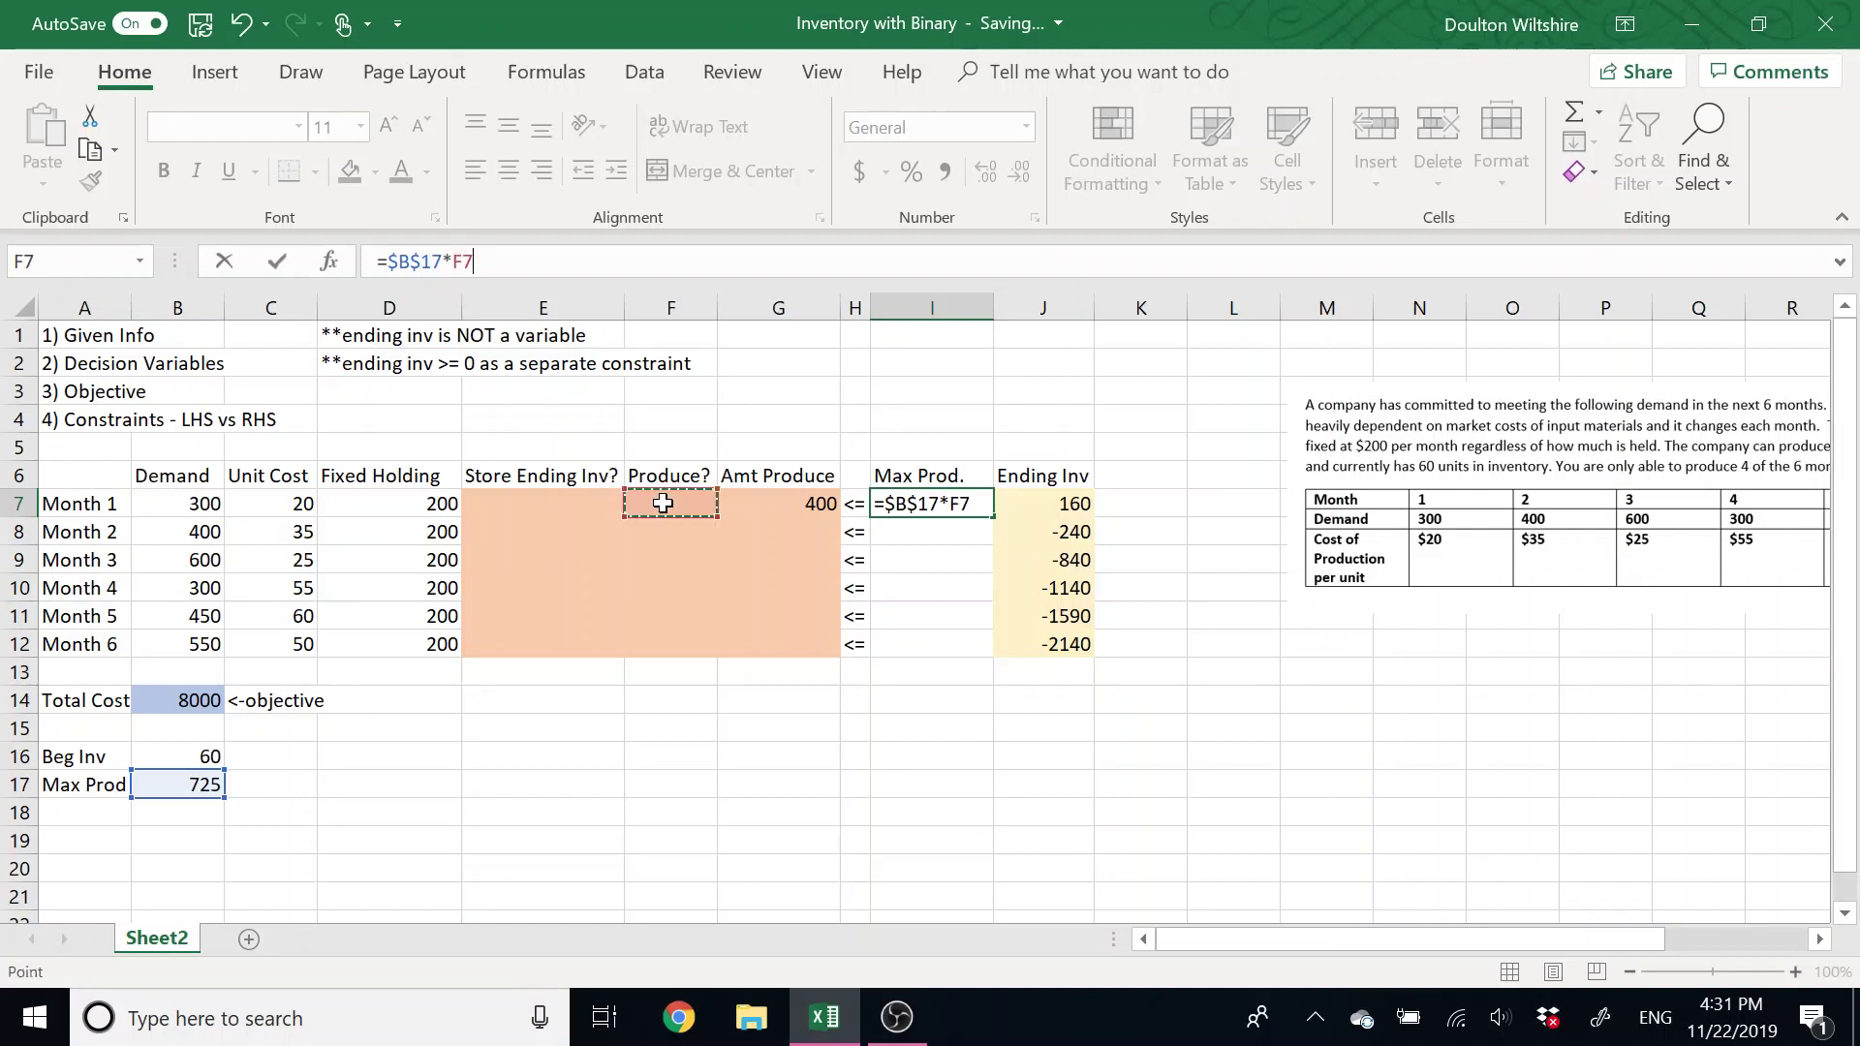
key(Return)
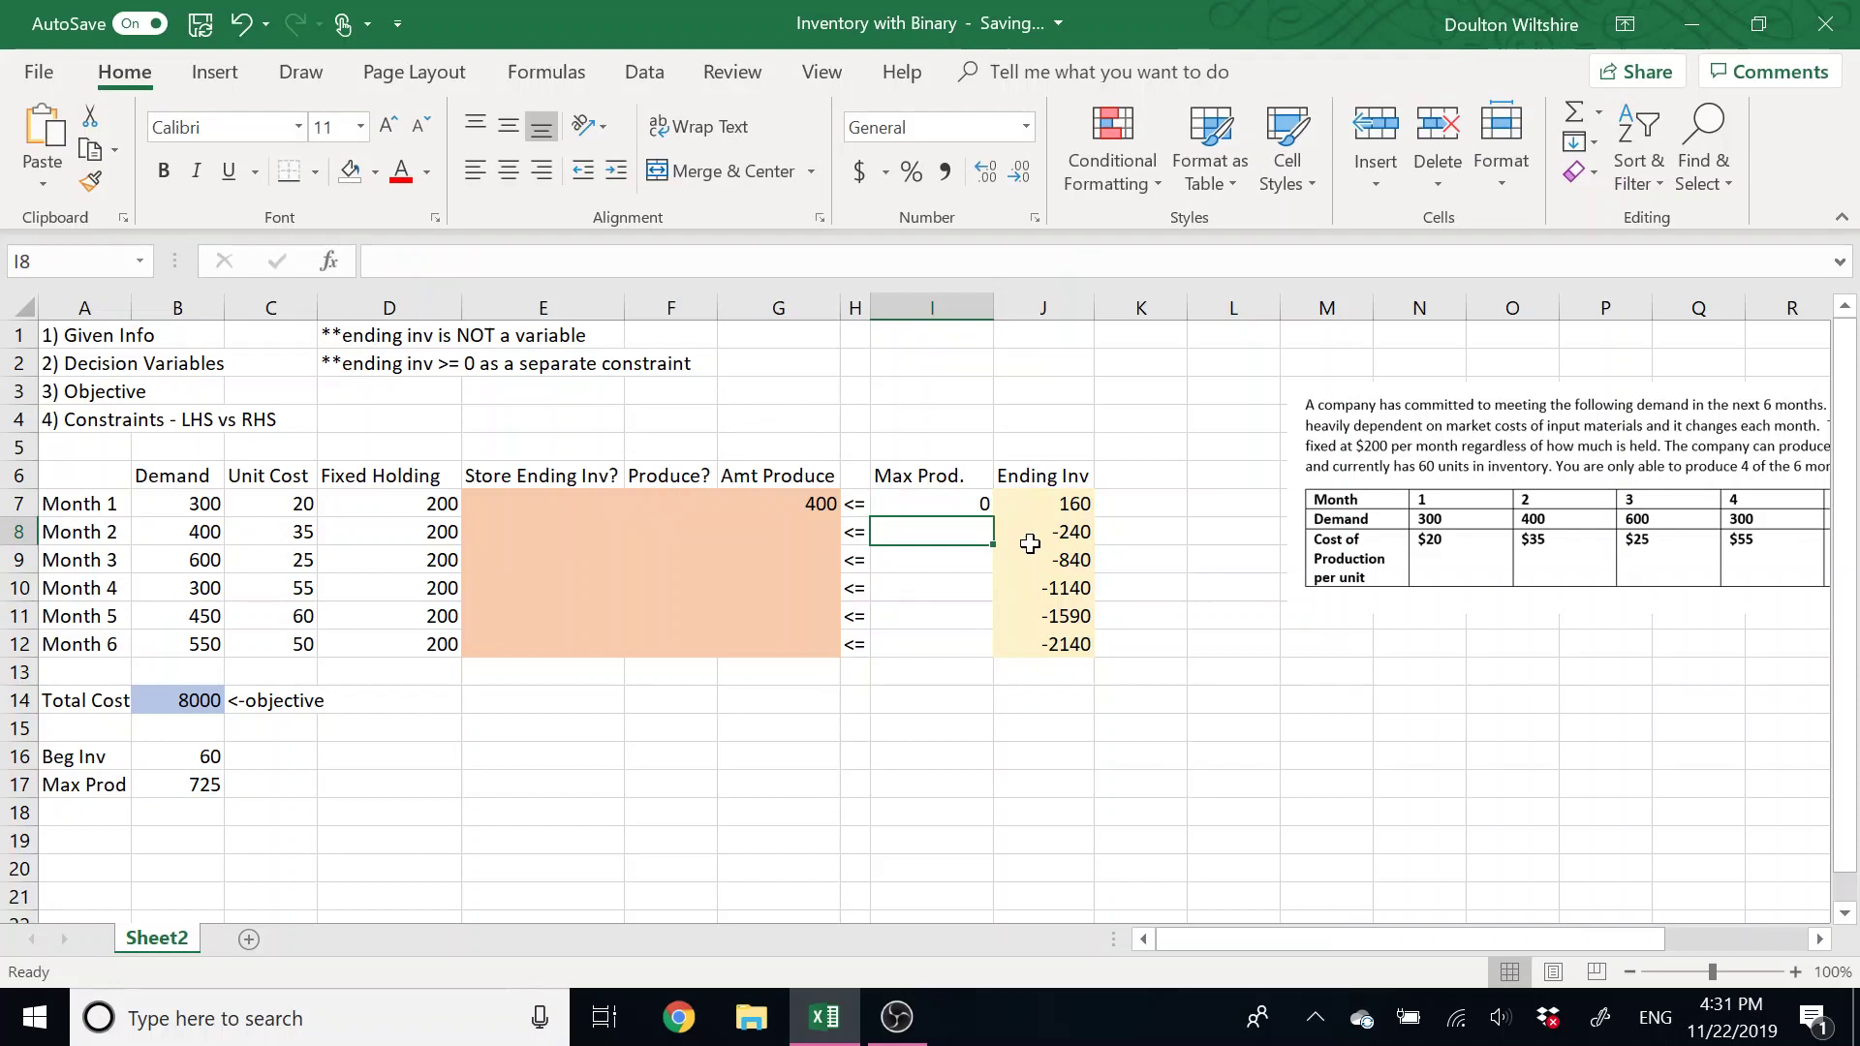
click(933, 499)
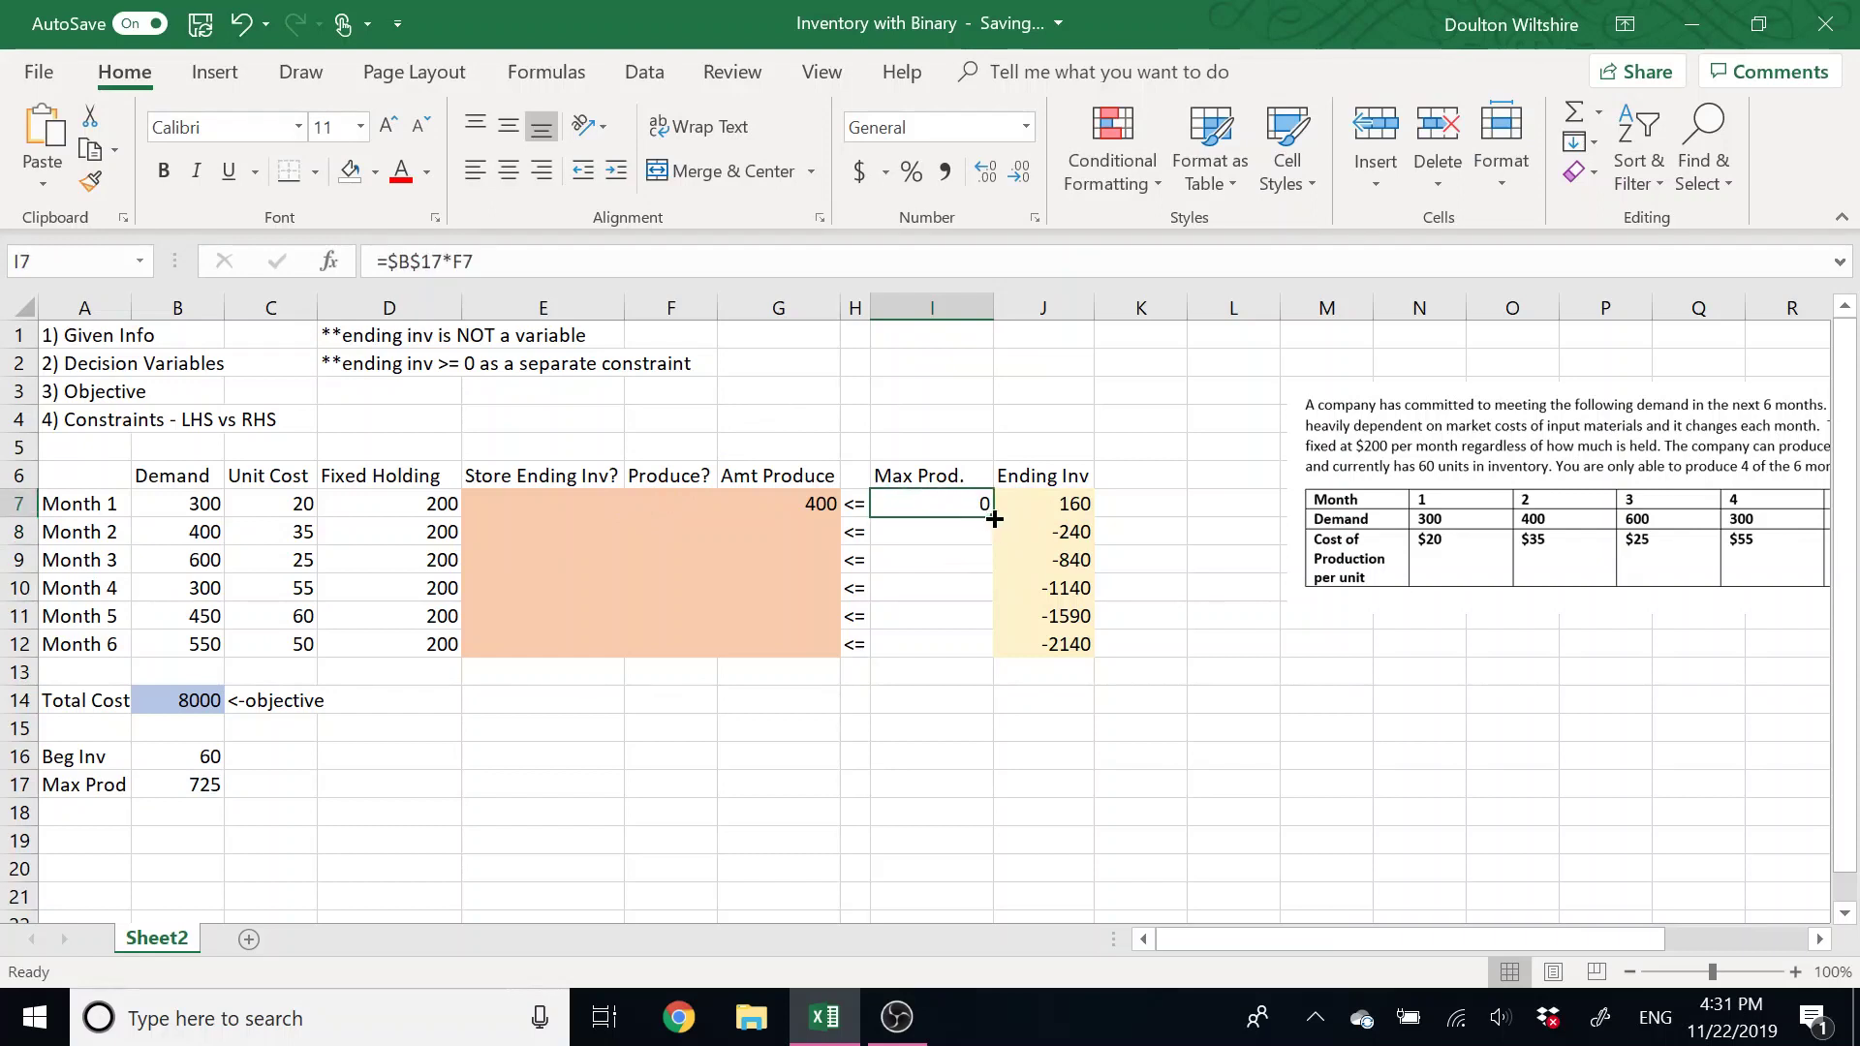
drag(994, 518, 971, 651)
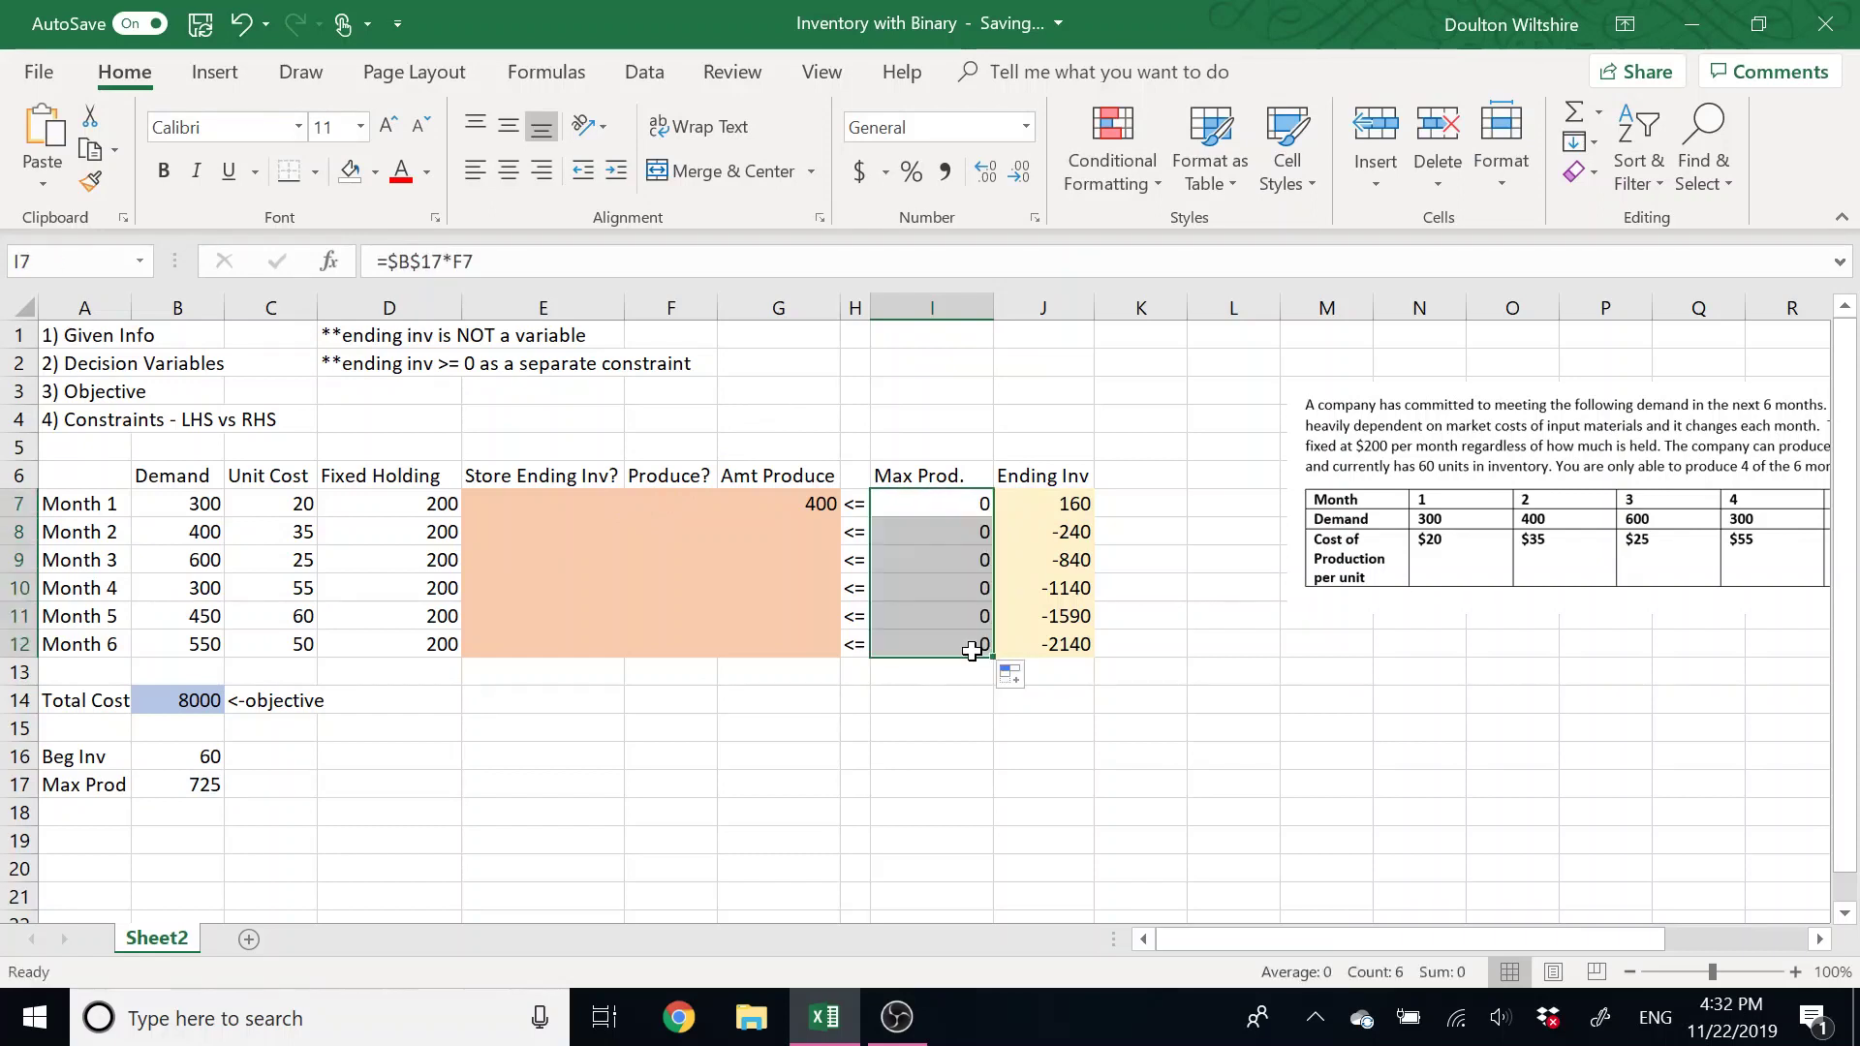
click(944, 752)
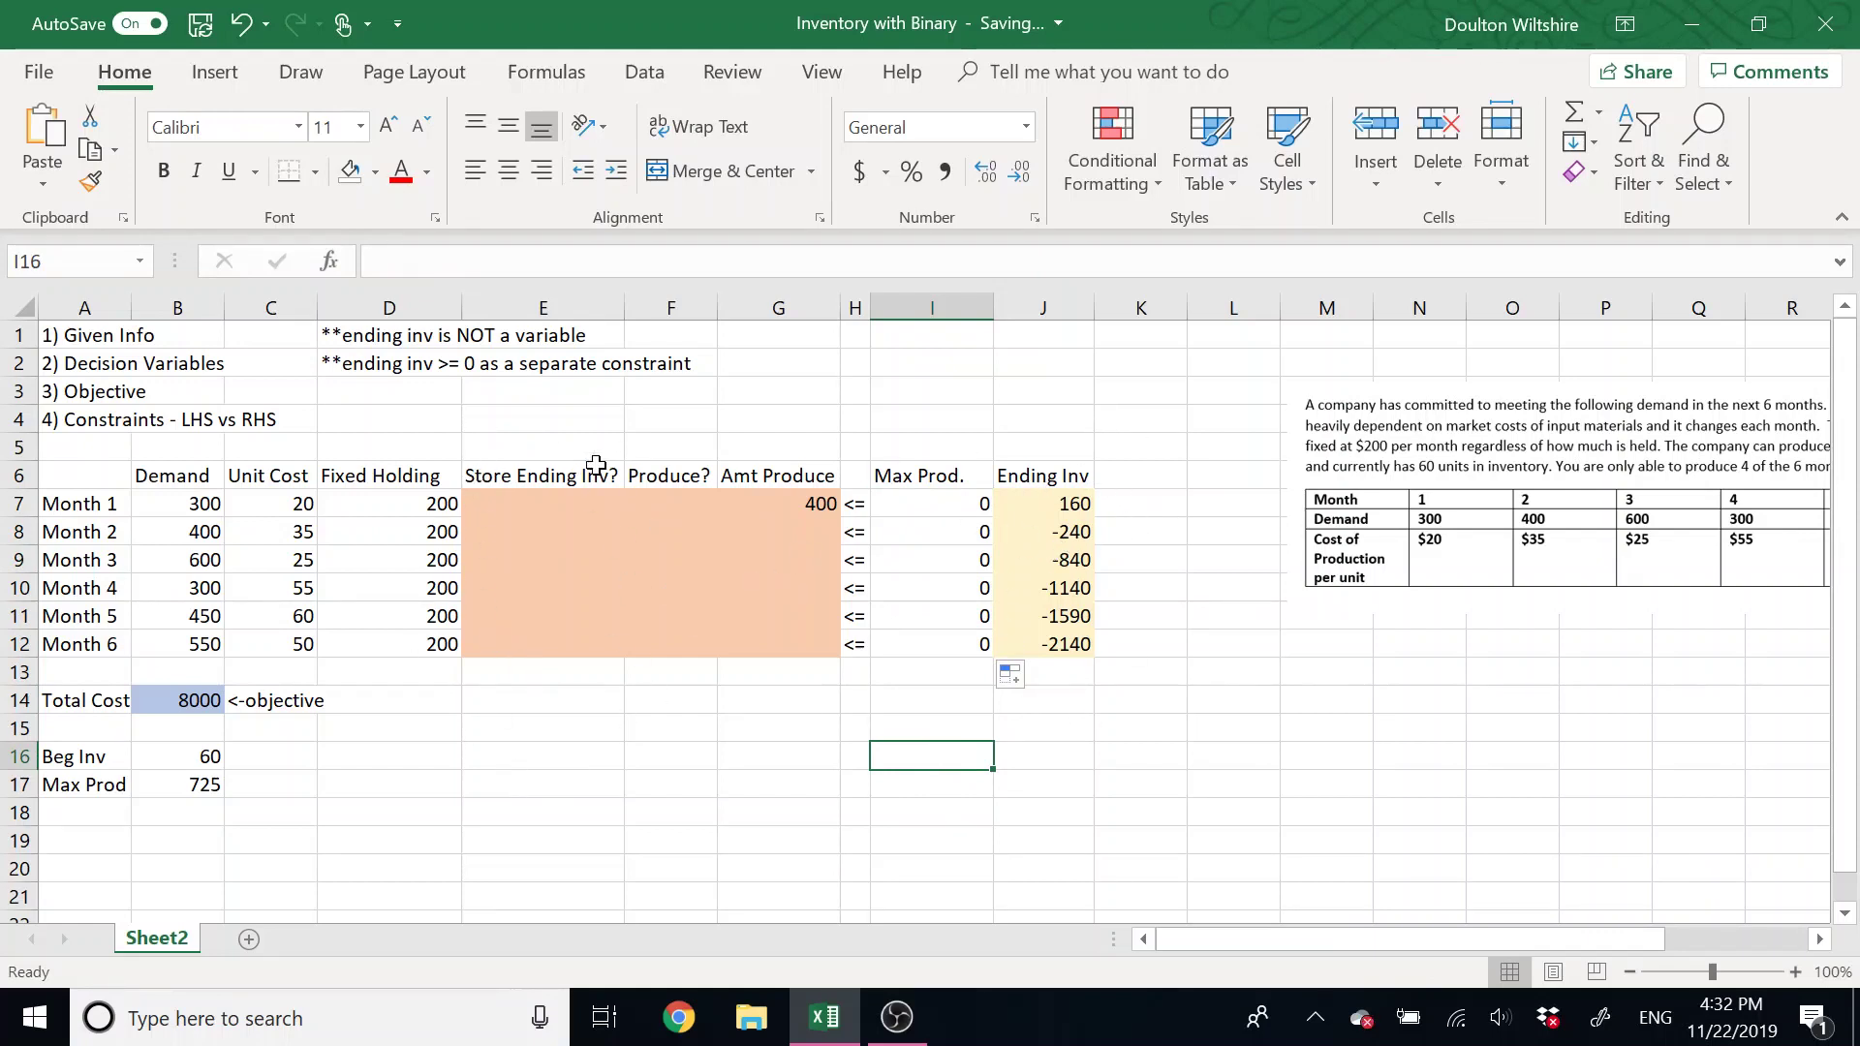
Put <= signs in K7 through K12 beside the Ending Inv values.
click(1139, 509)
text(<=)
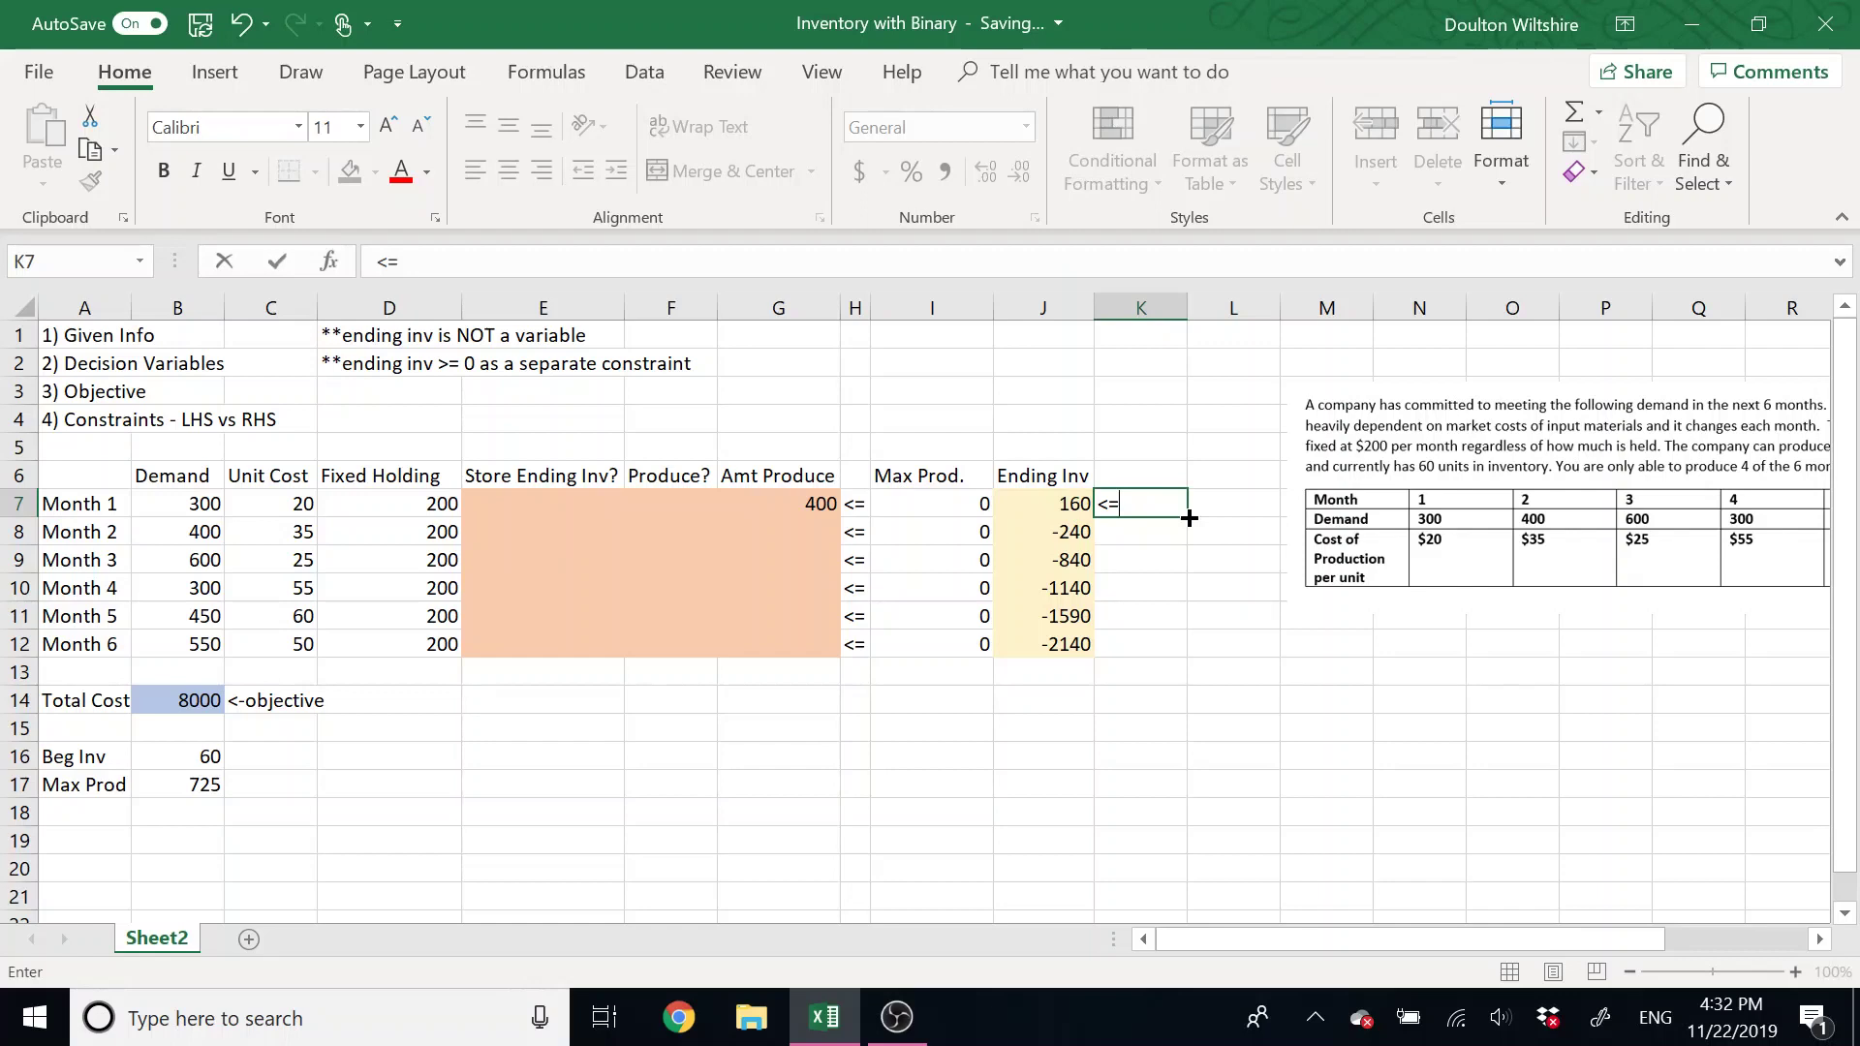
drag(1188, 518, 1182, 653)
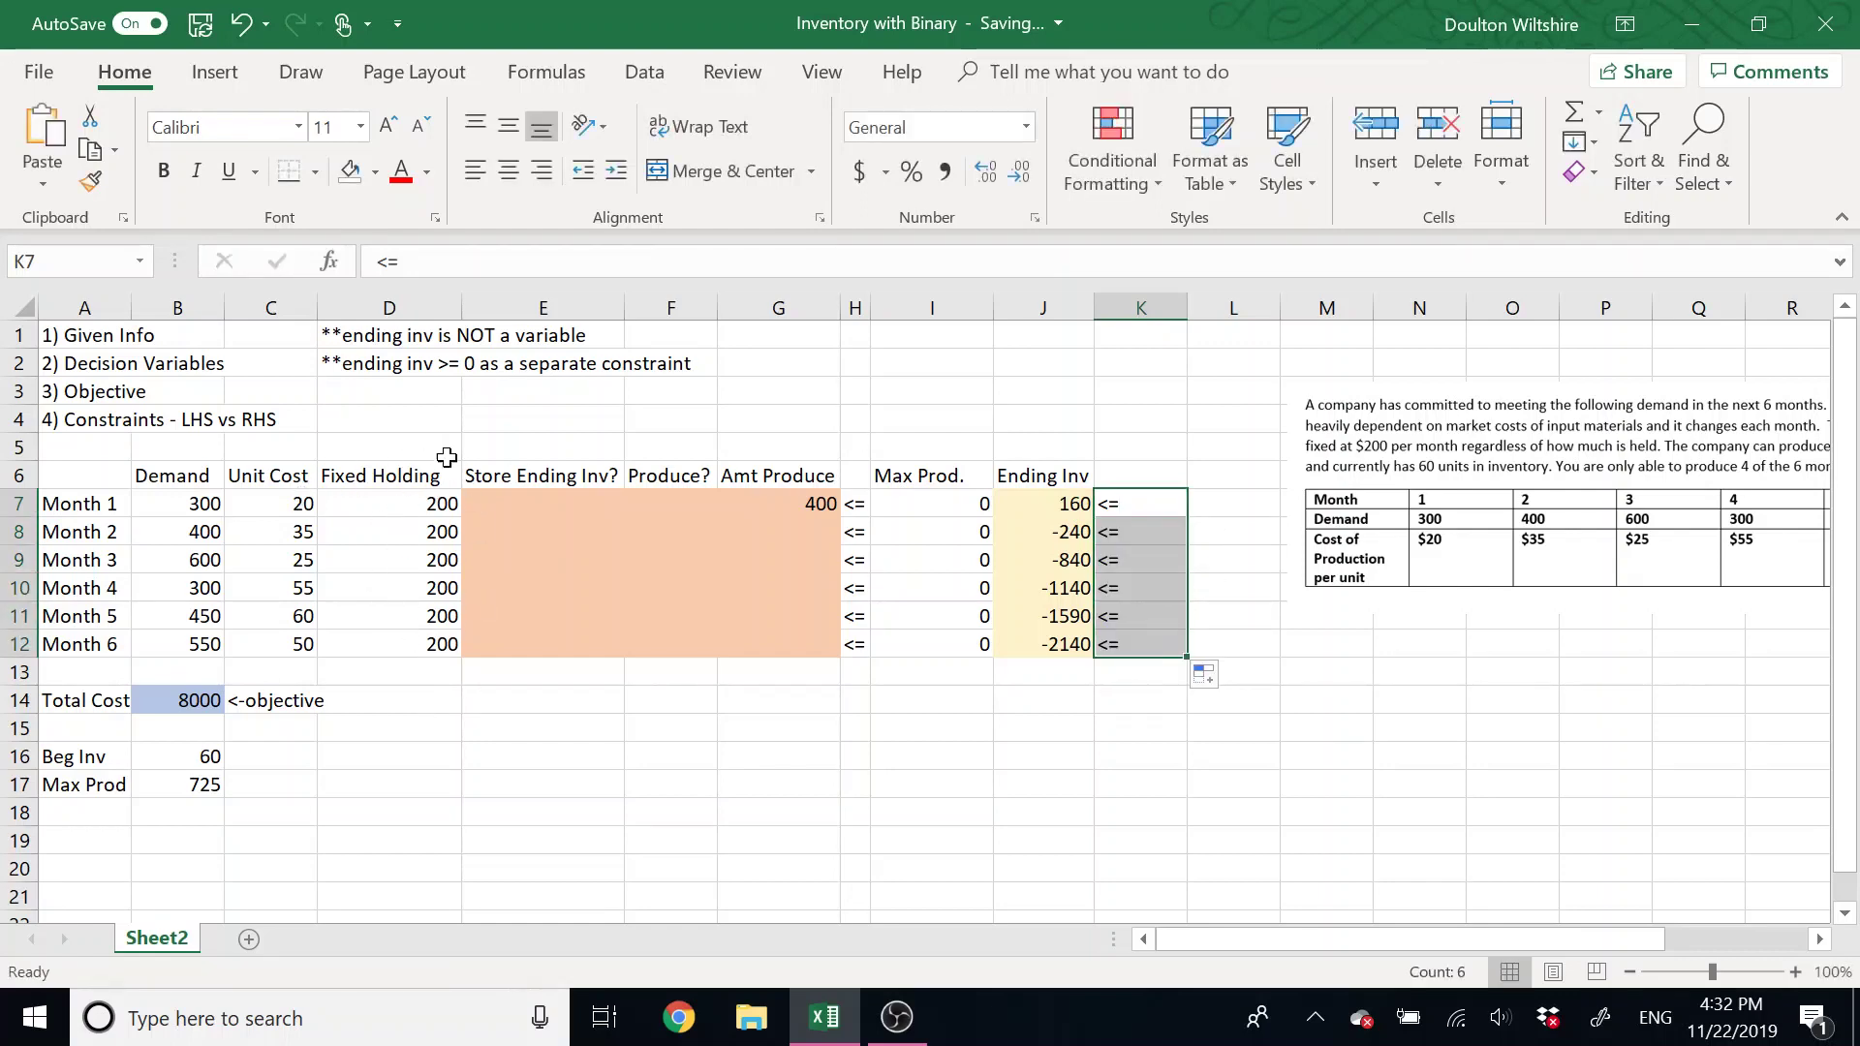
Add the heading 'Max Storage' in L6.
drag(1249, 479, 1250, 508)
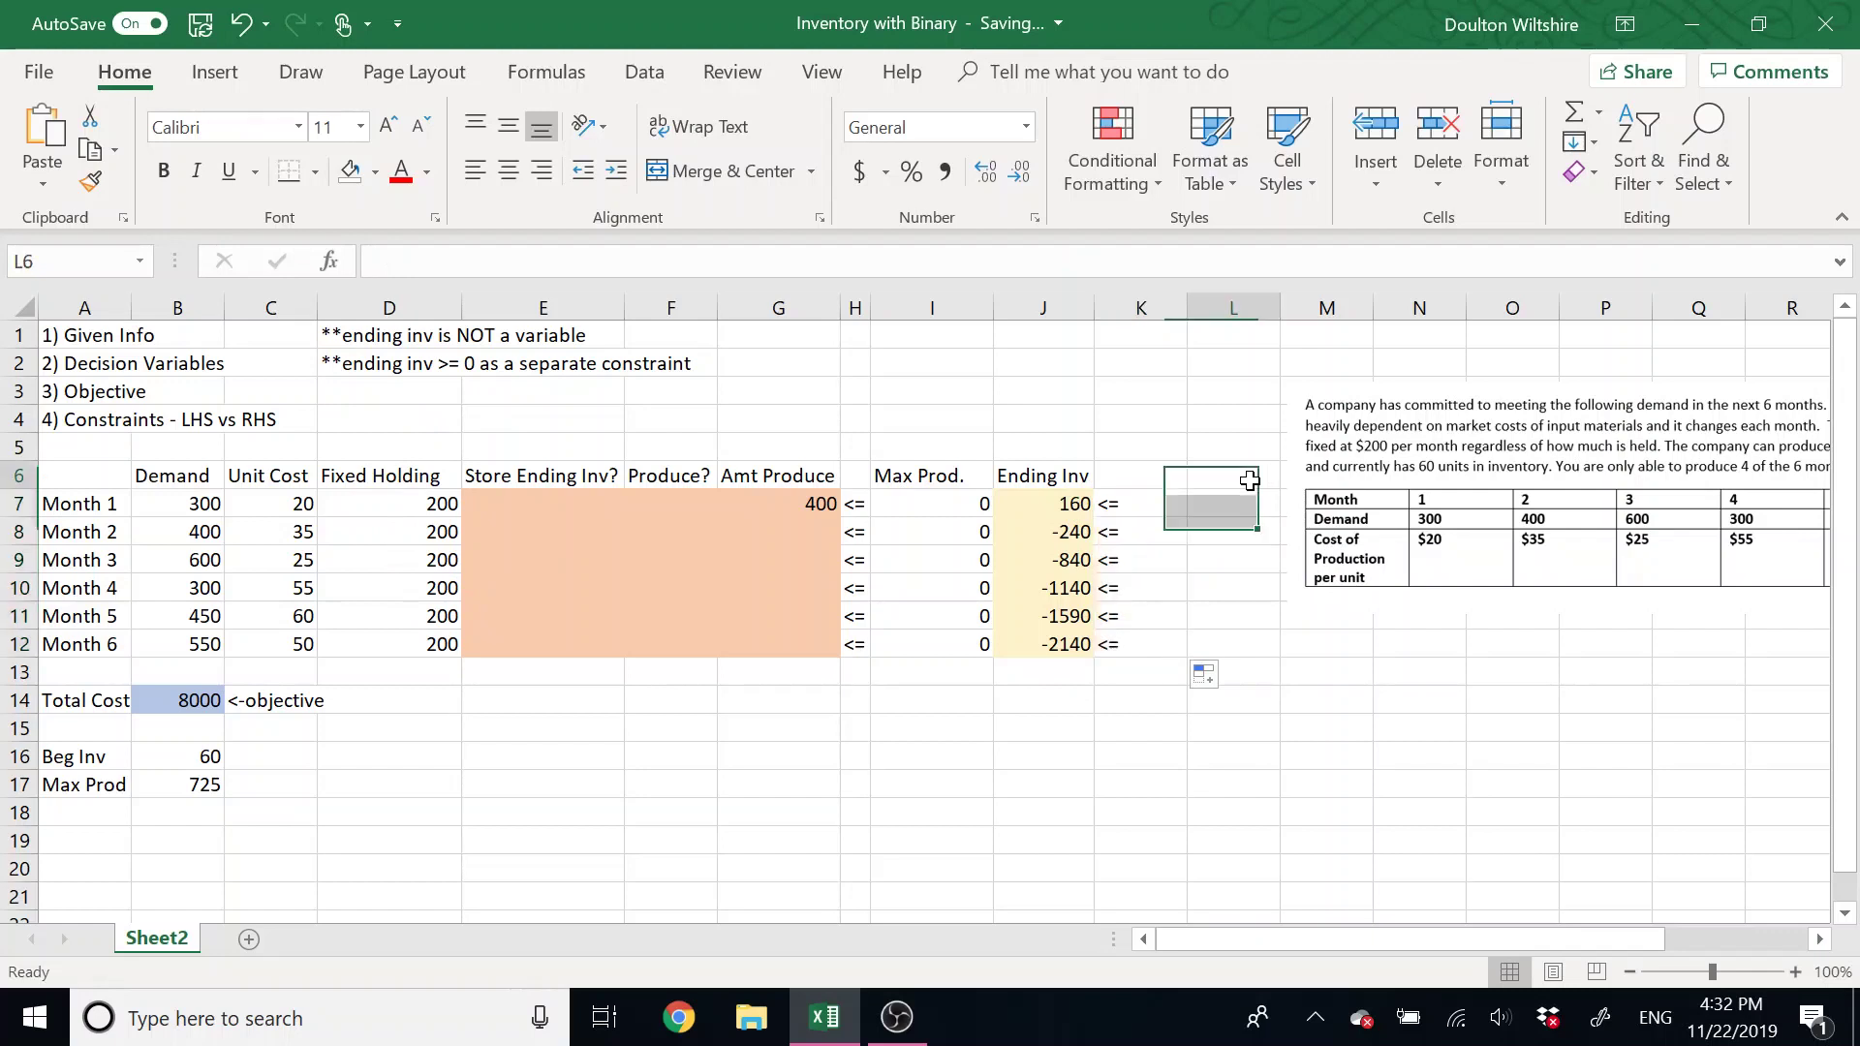
click(1248, 479)
text(Max)
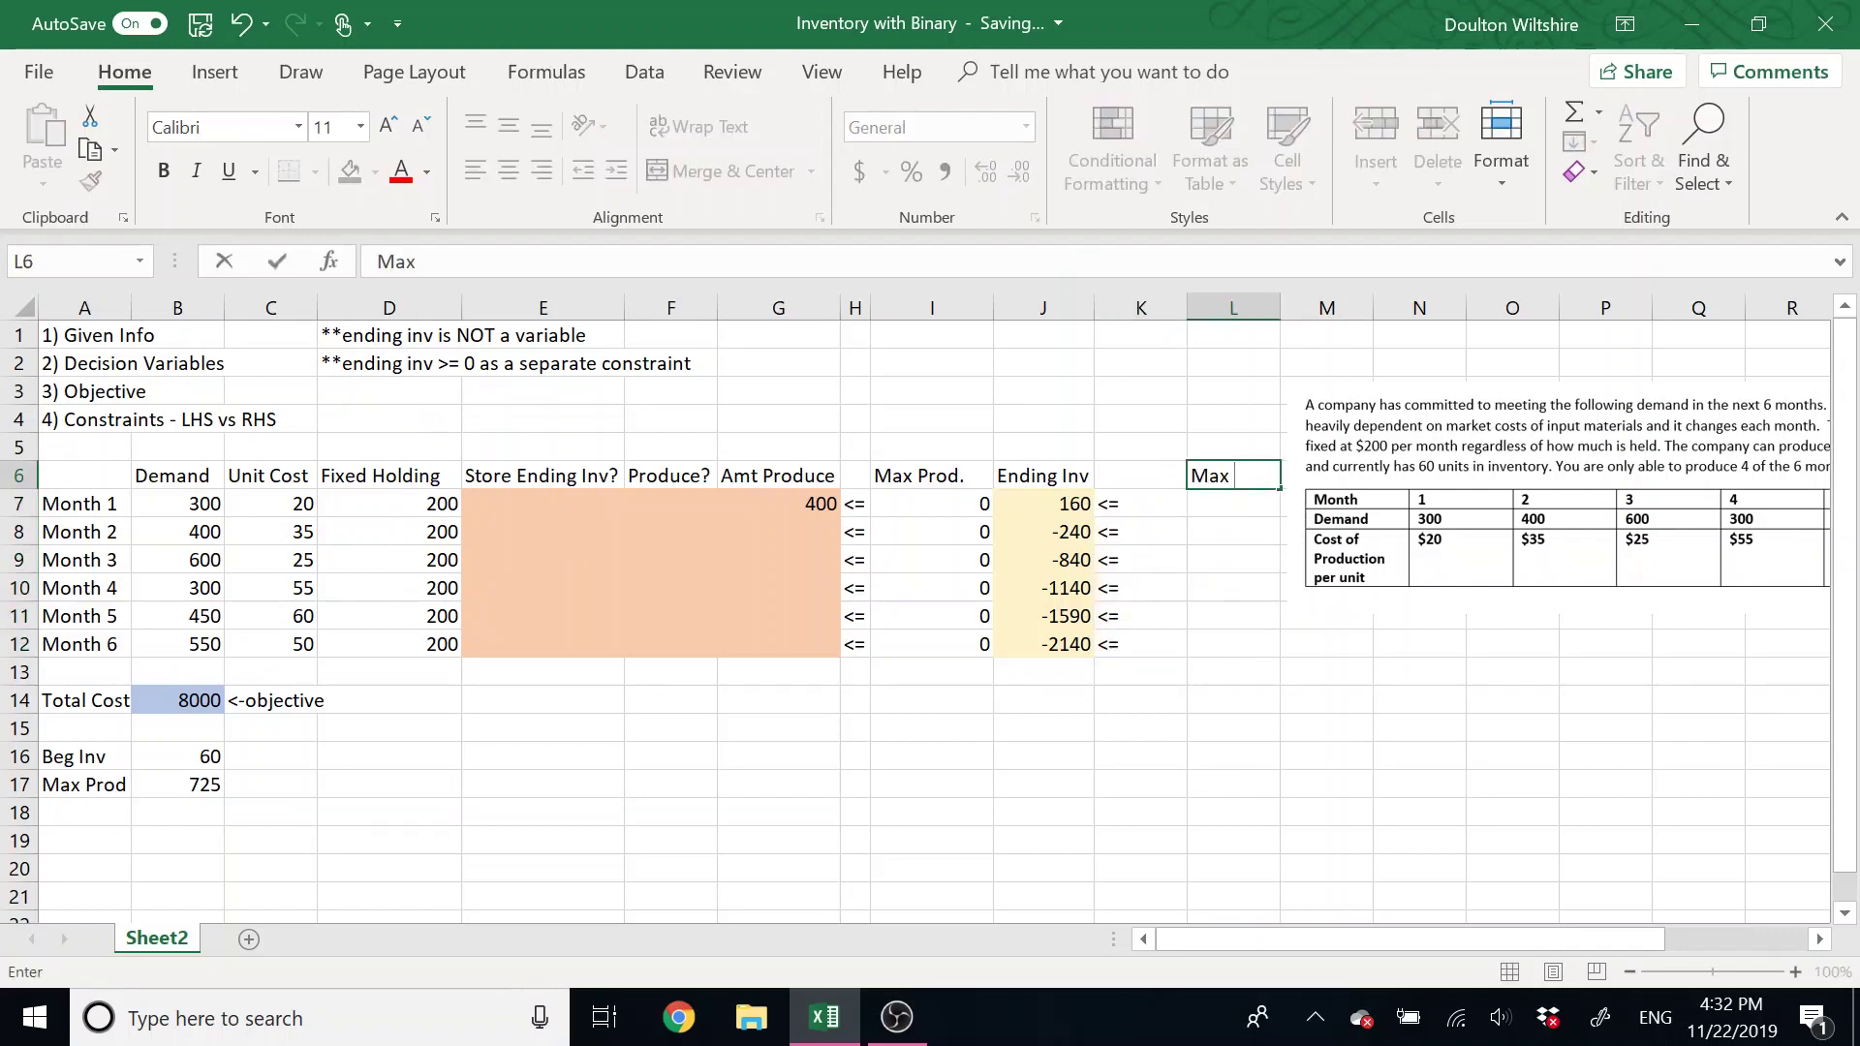
text( Storage)
key(Return)
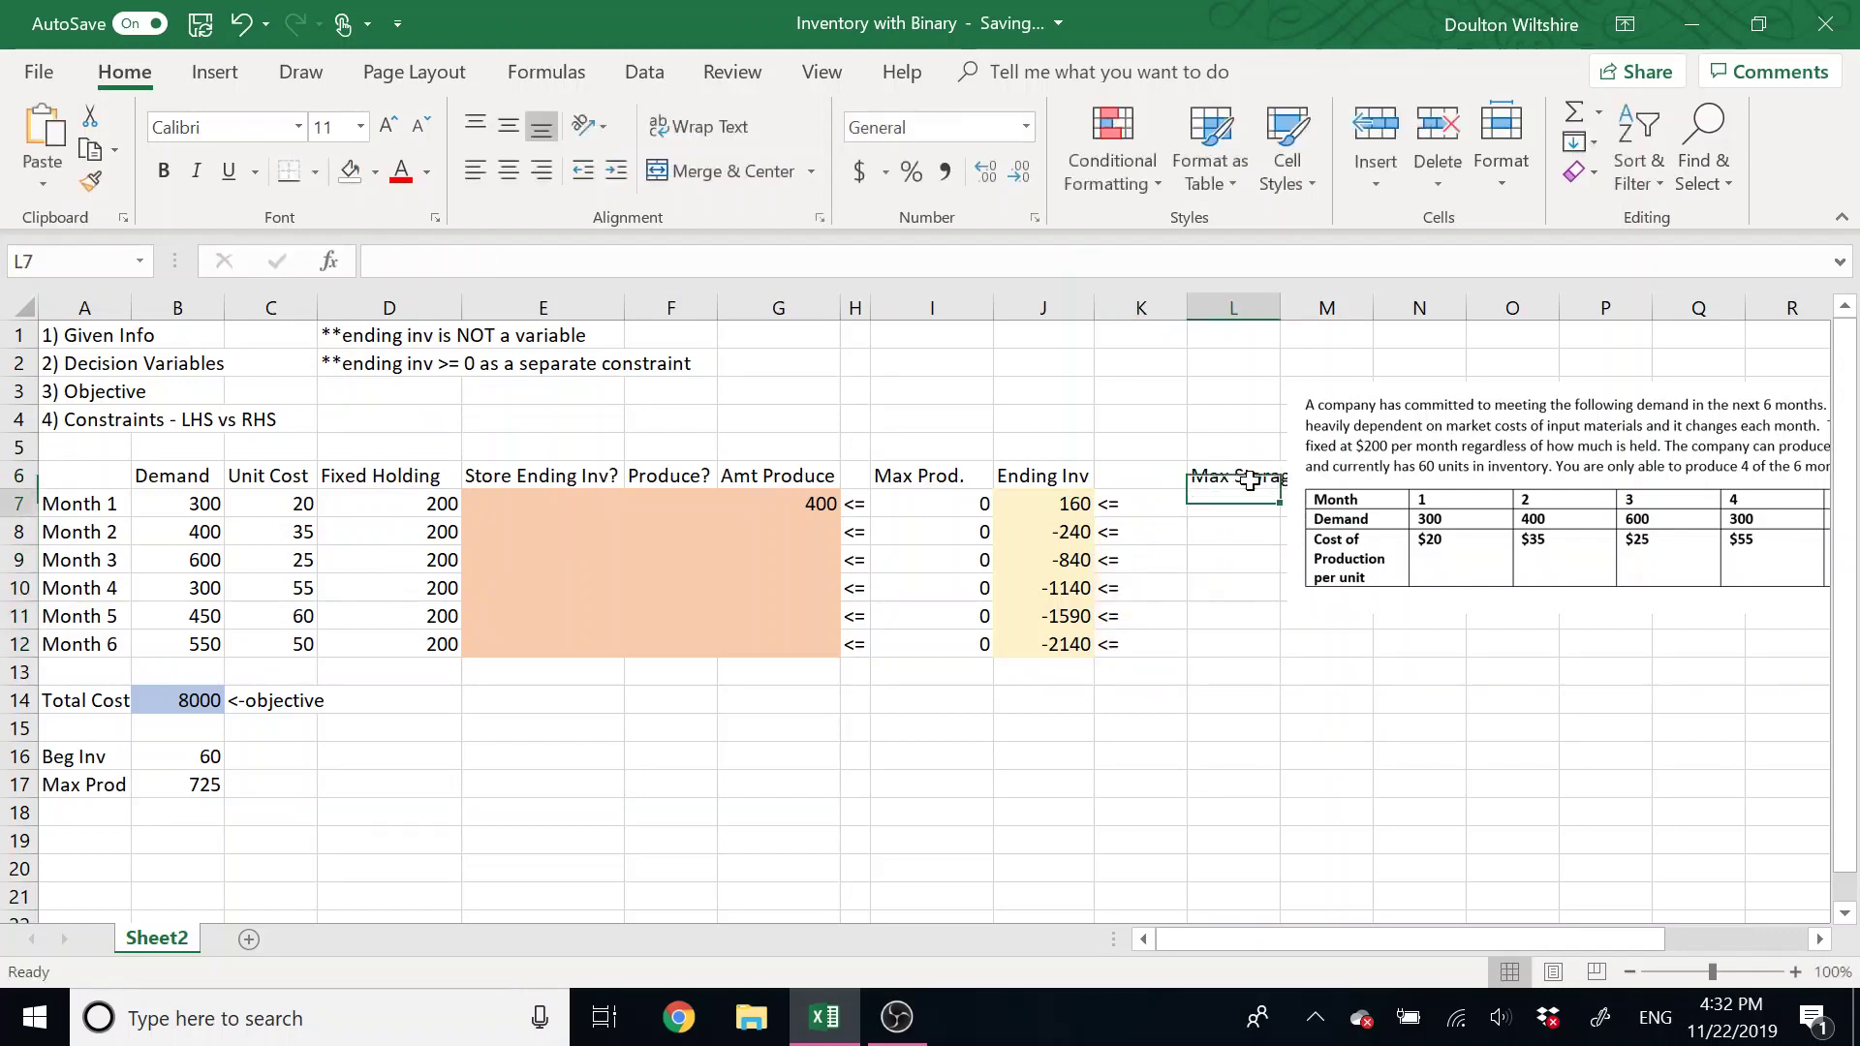
Enter =2600*E7 in L7, fill it down to L12, and delete the problem picture.
drag(1511, 447, 1603, 444)
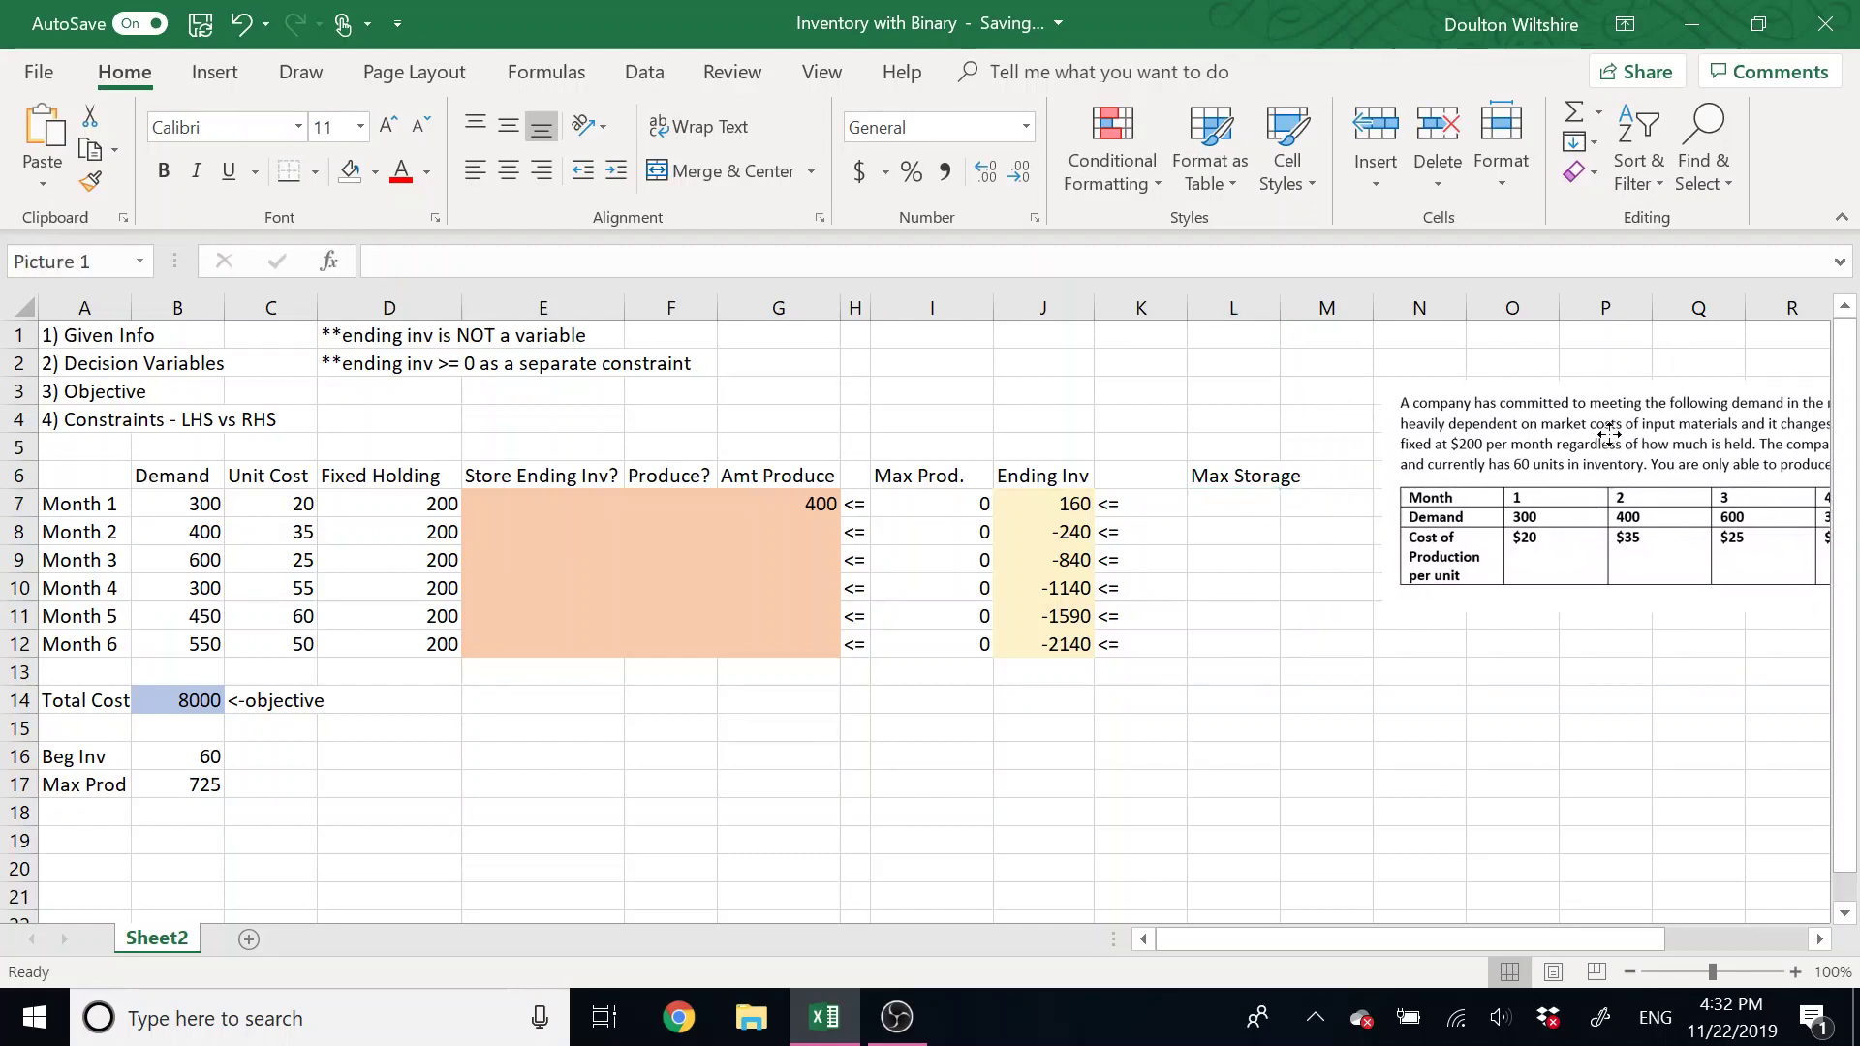
click(1230, 508)
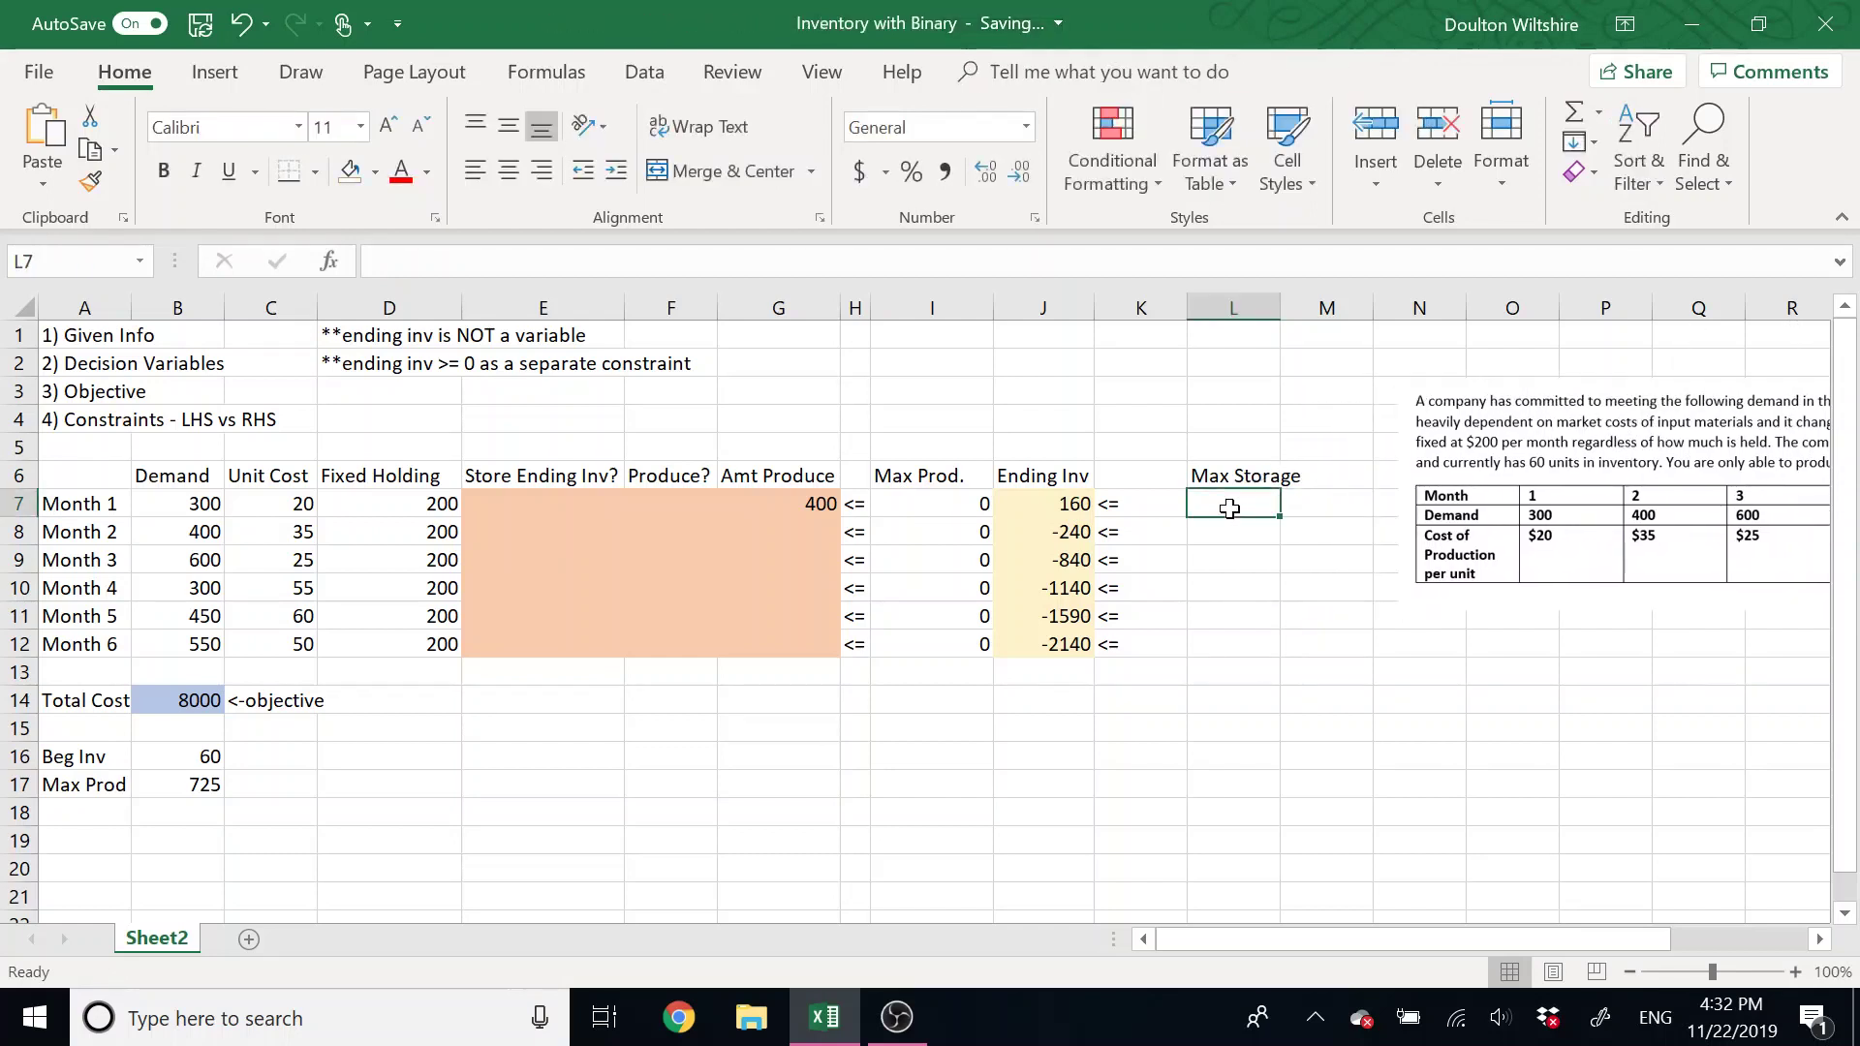
text(=2600*)
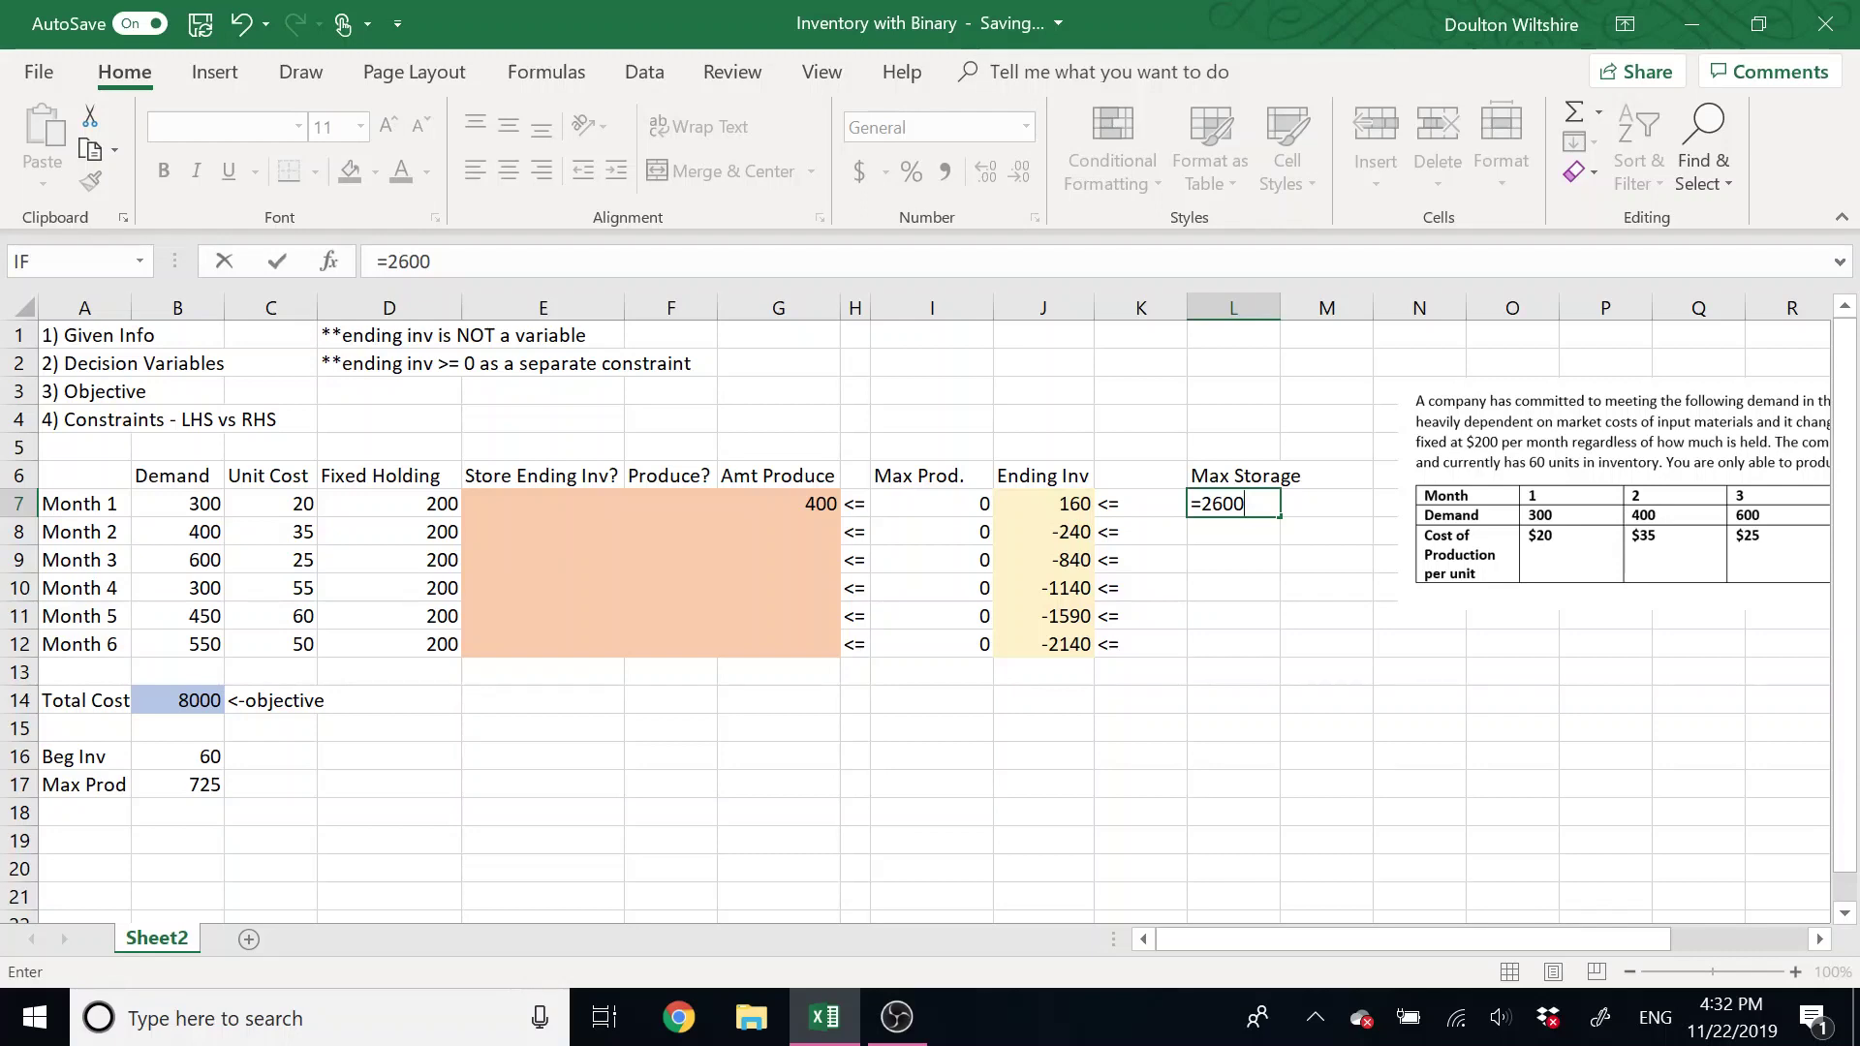
click(508, 502)
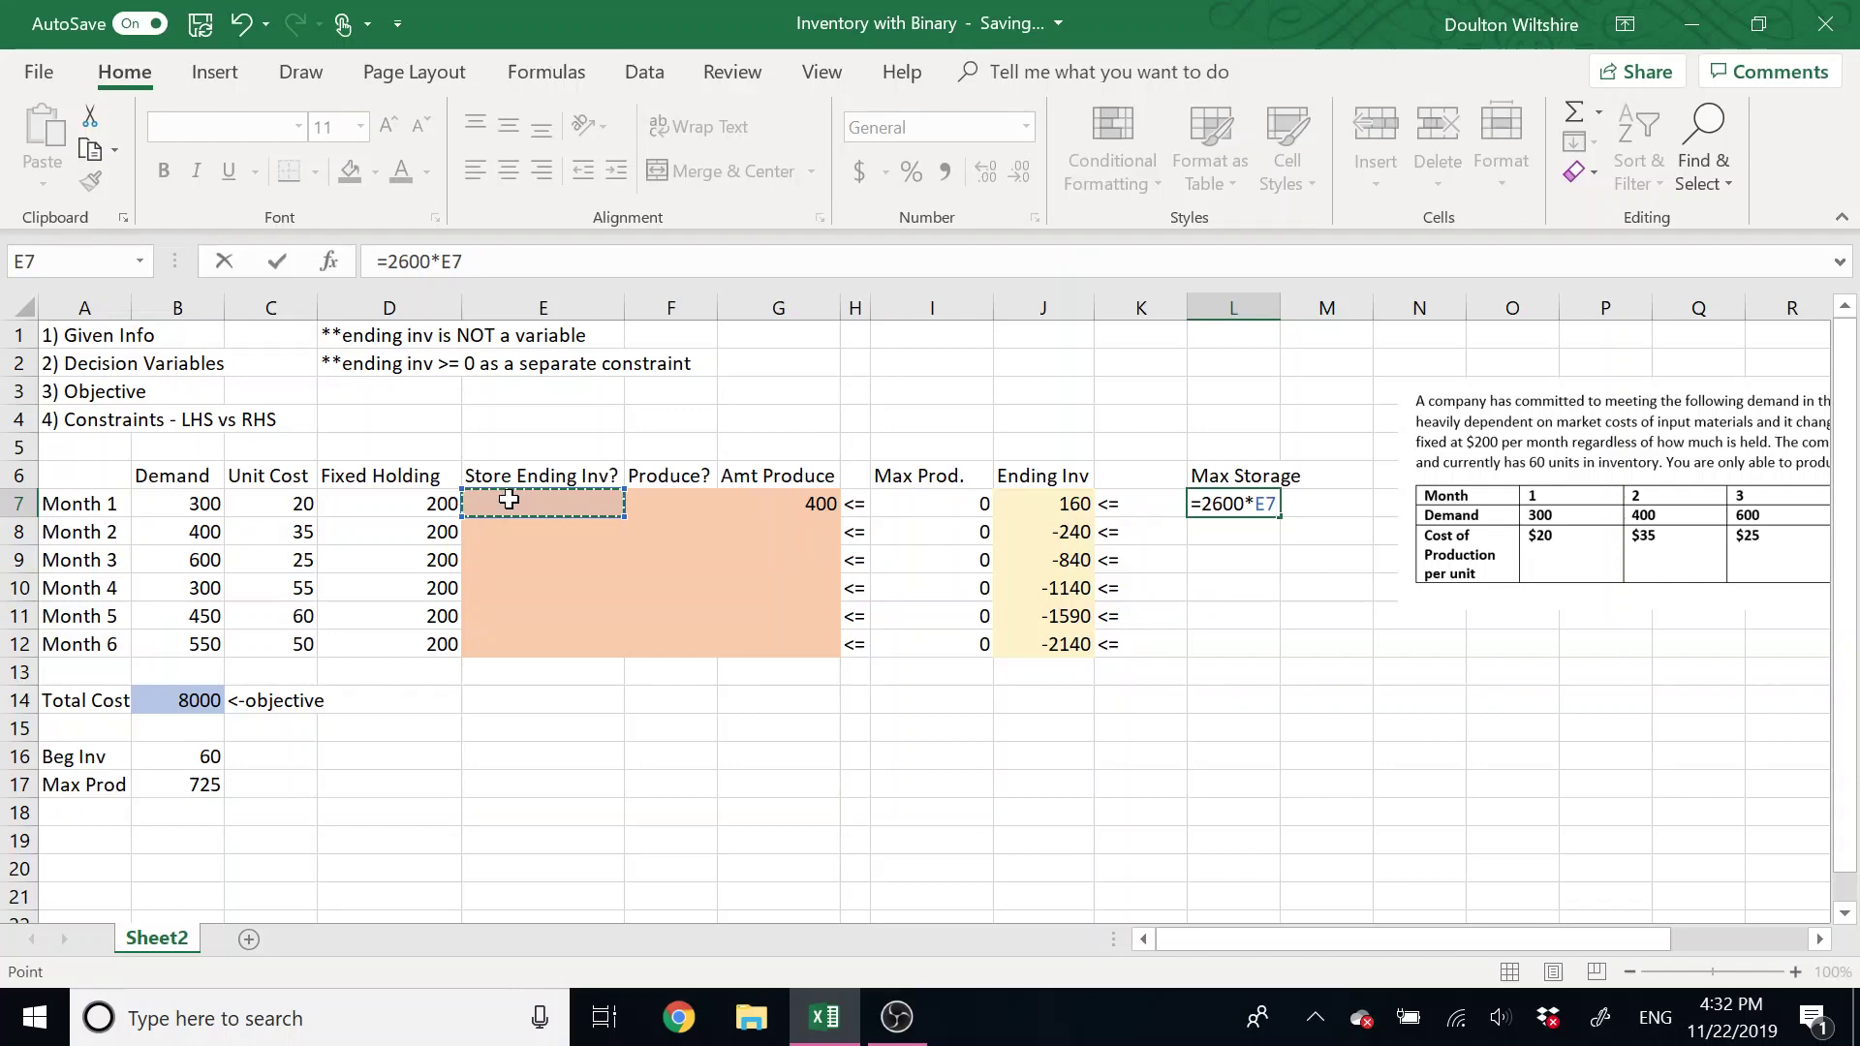
key(Return)
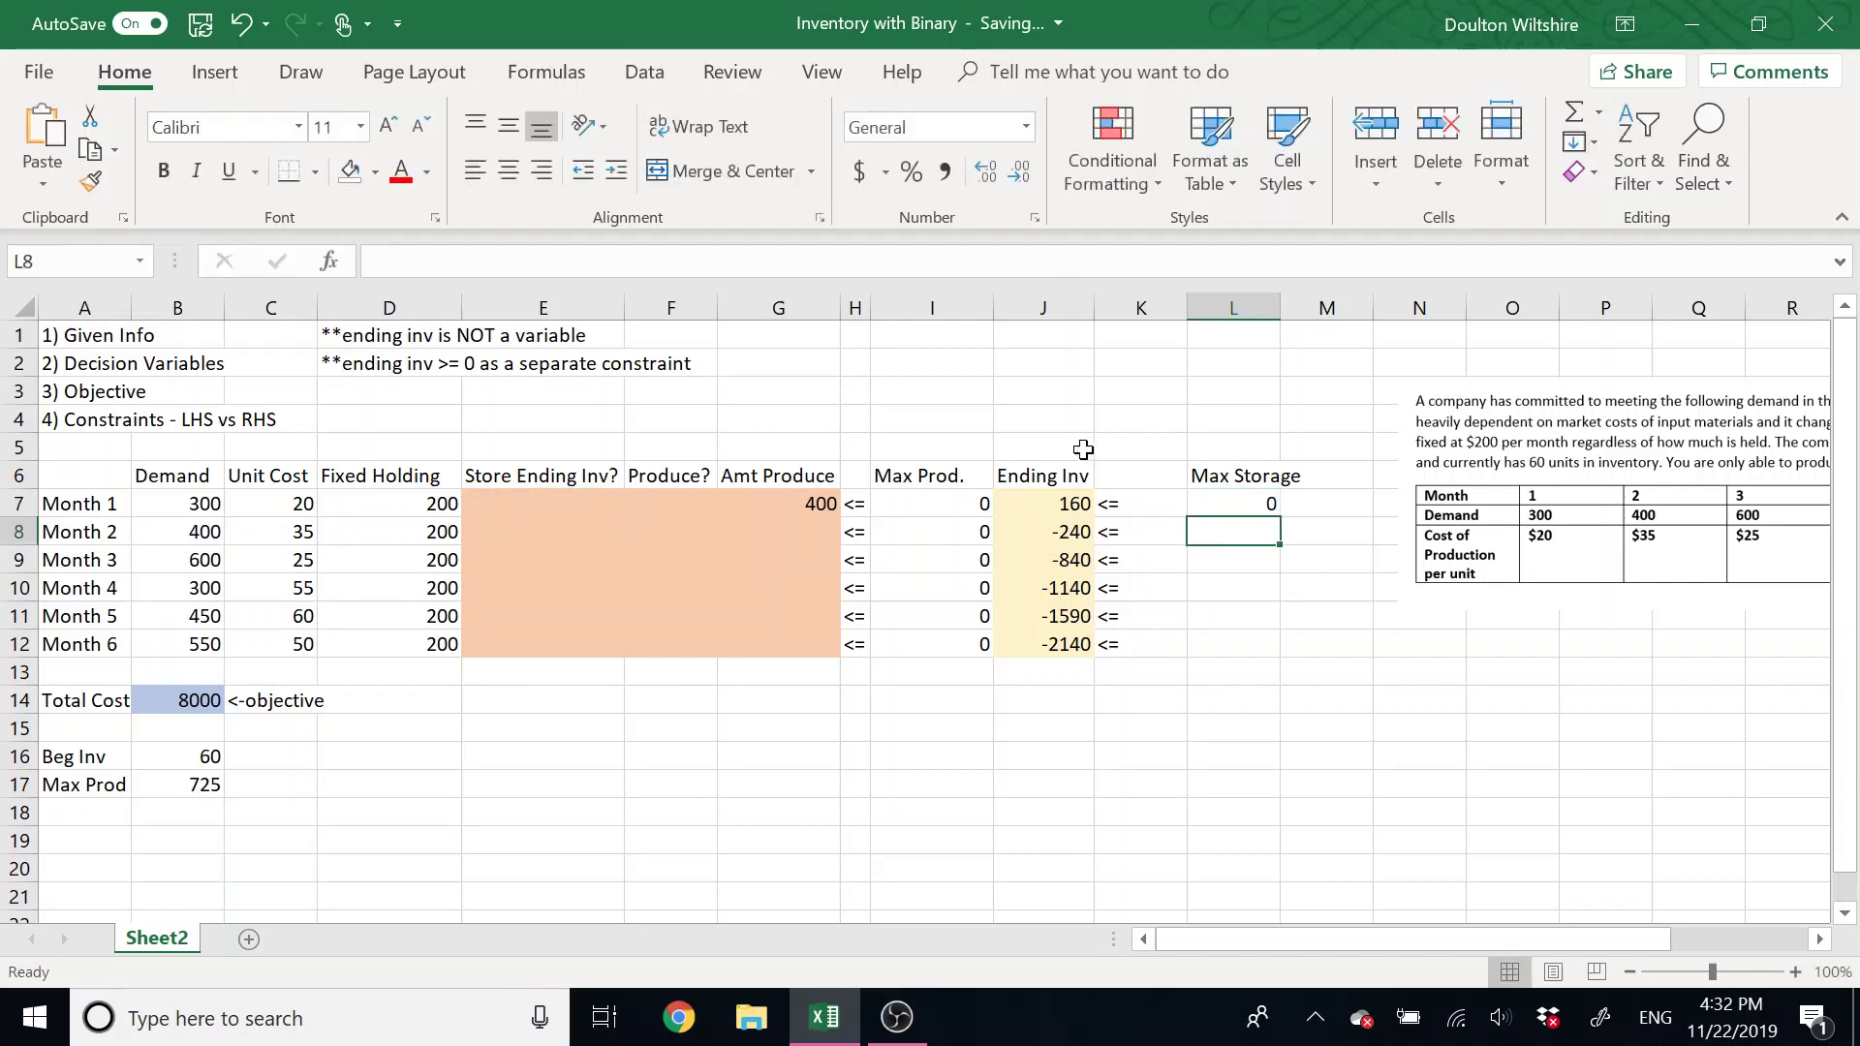
click(1259, 502)
drag(1280, 516, 1280, 649)
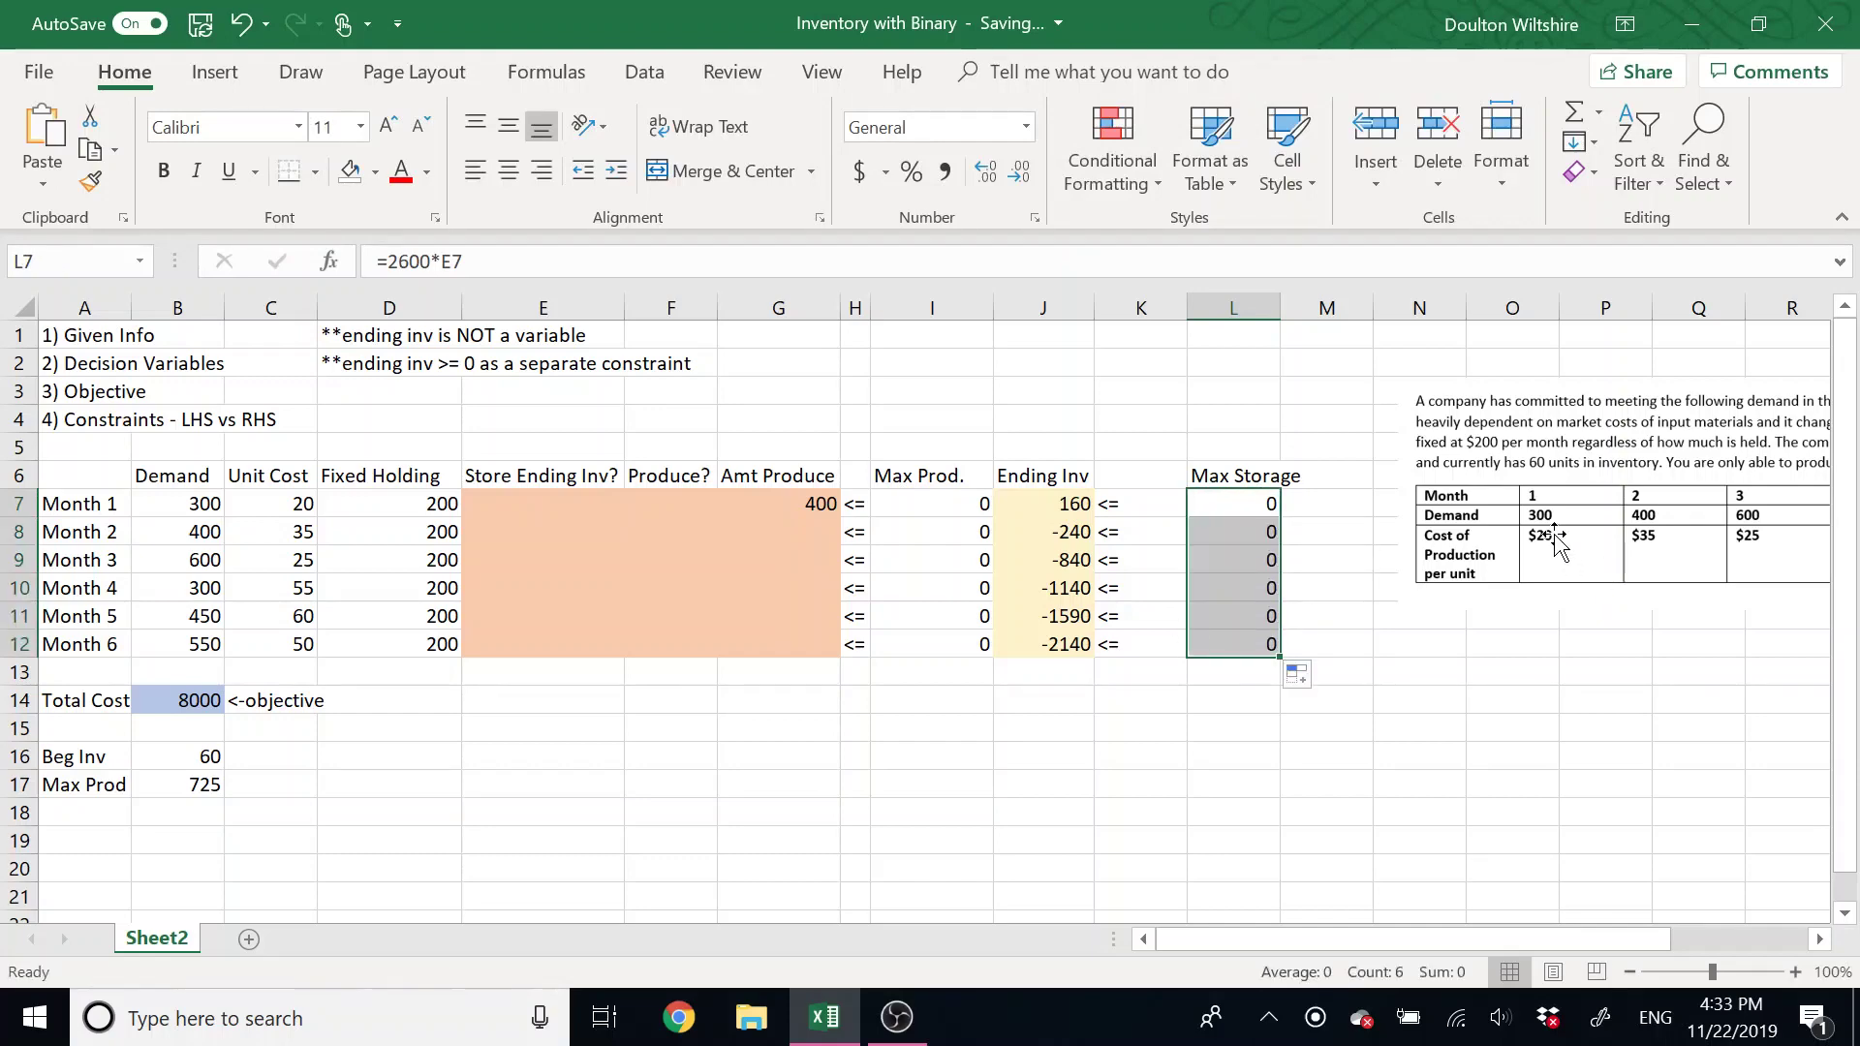
drag(1556, 542, 782, 484)
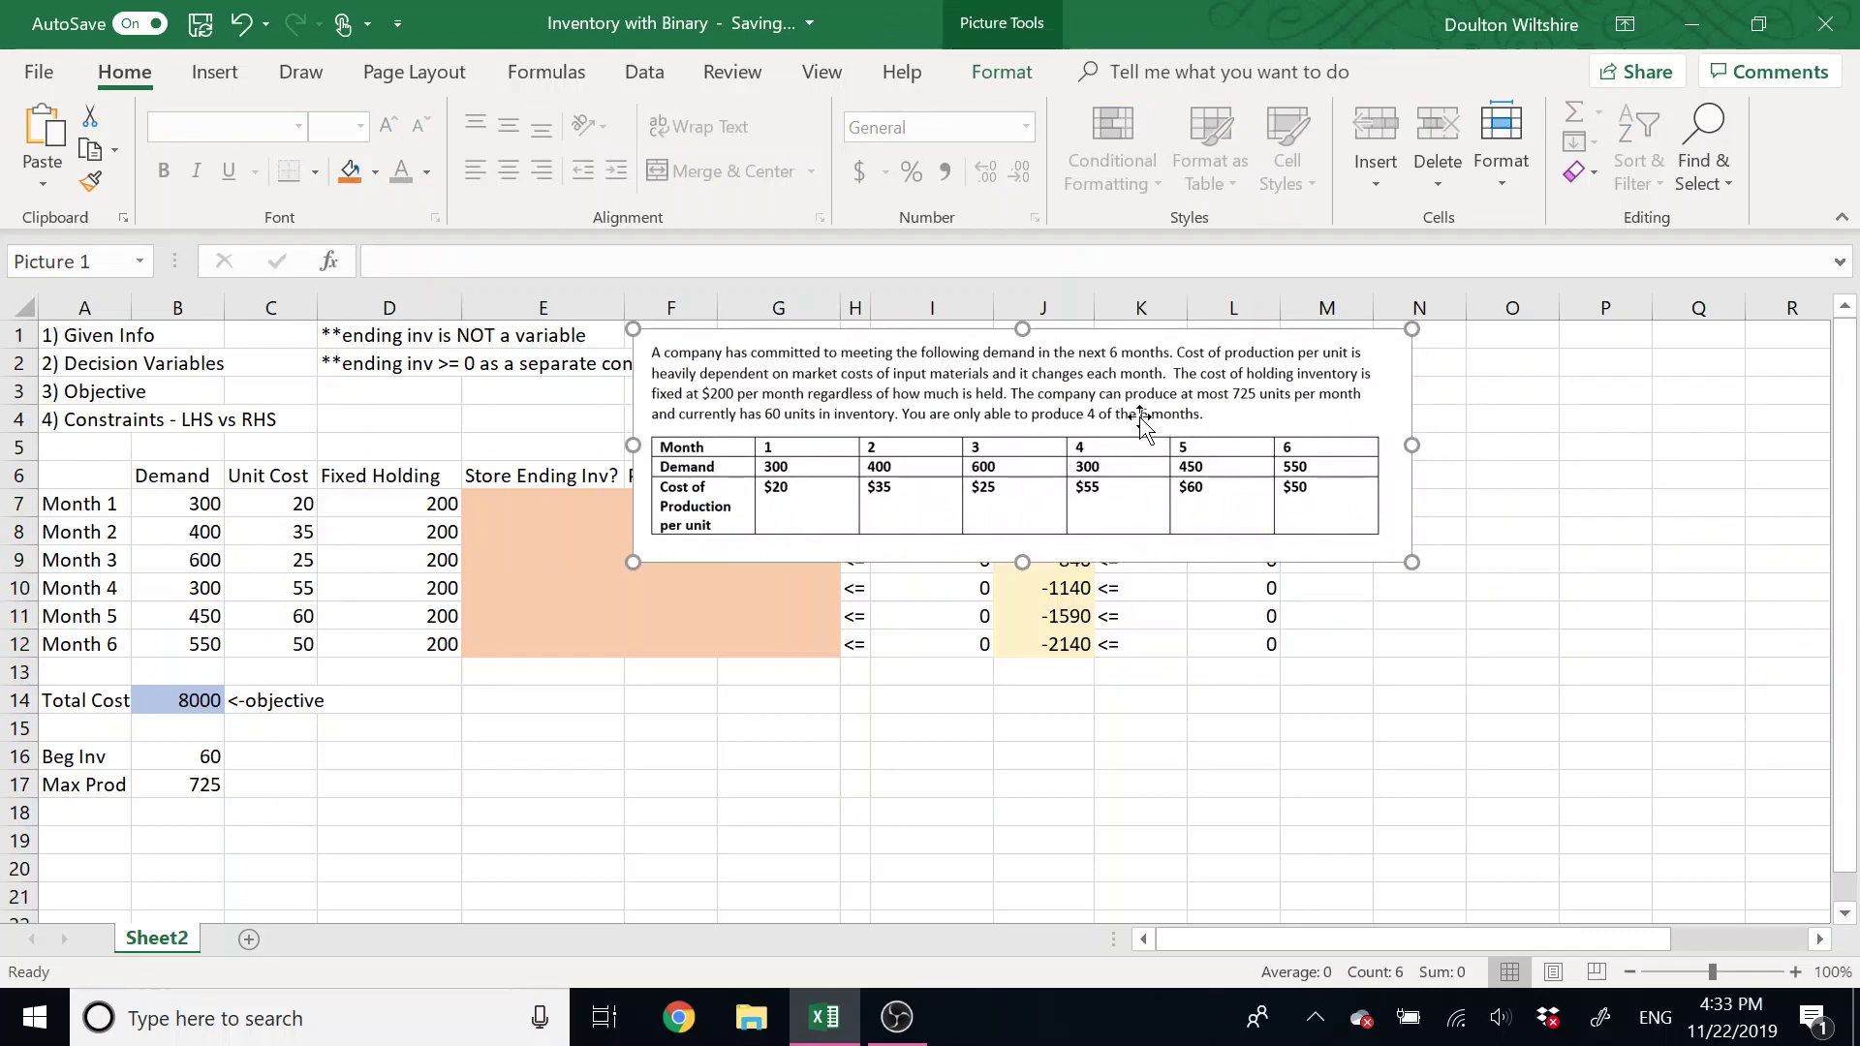
key(Delete)
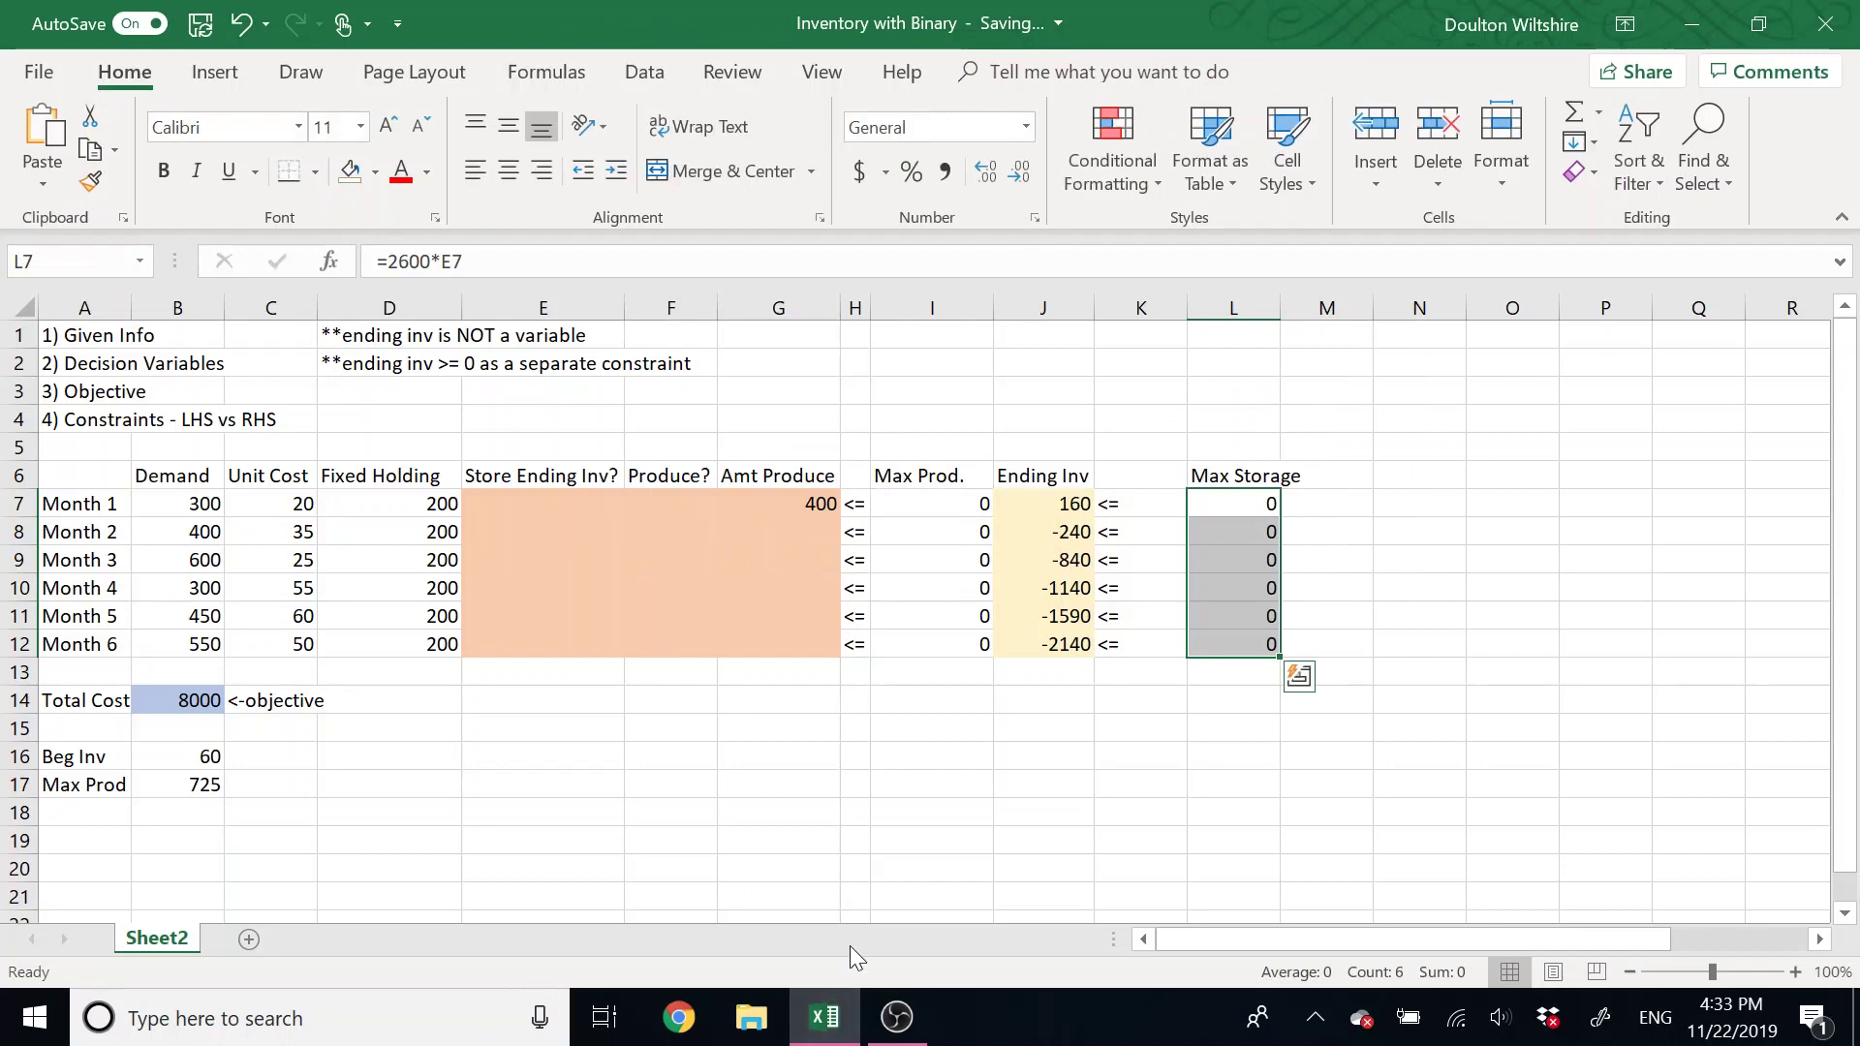
Label A19 'Only Produce 4 of 6 month' with LHS and RHS headings below it.
click(796, 808)
scroll(796, 809, down, 2)
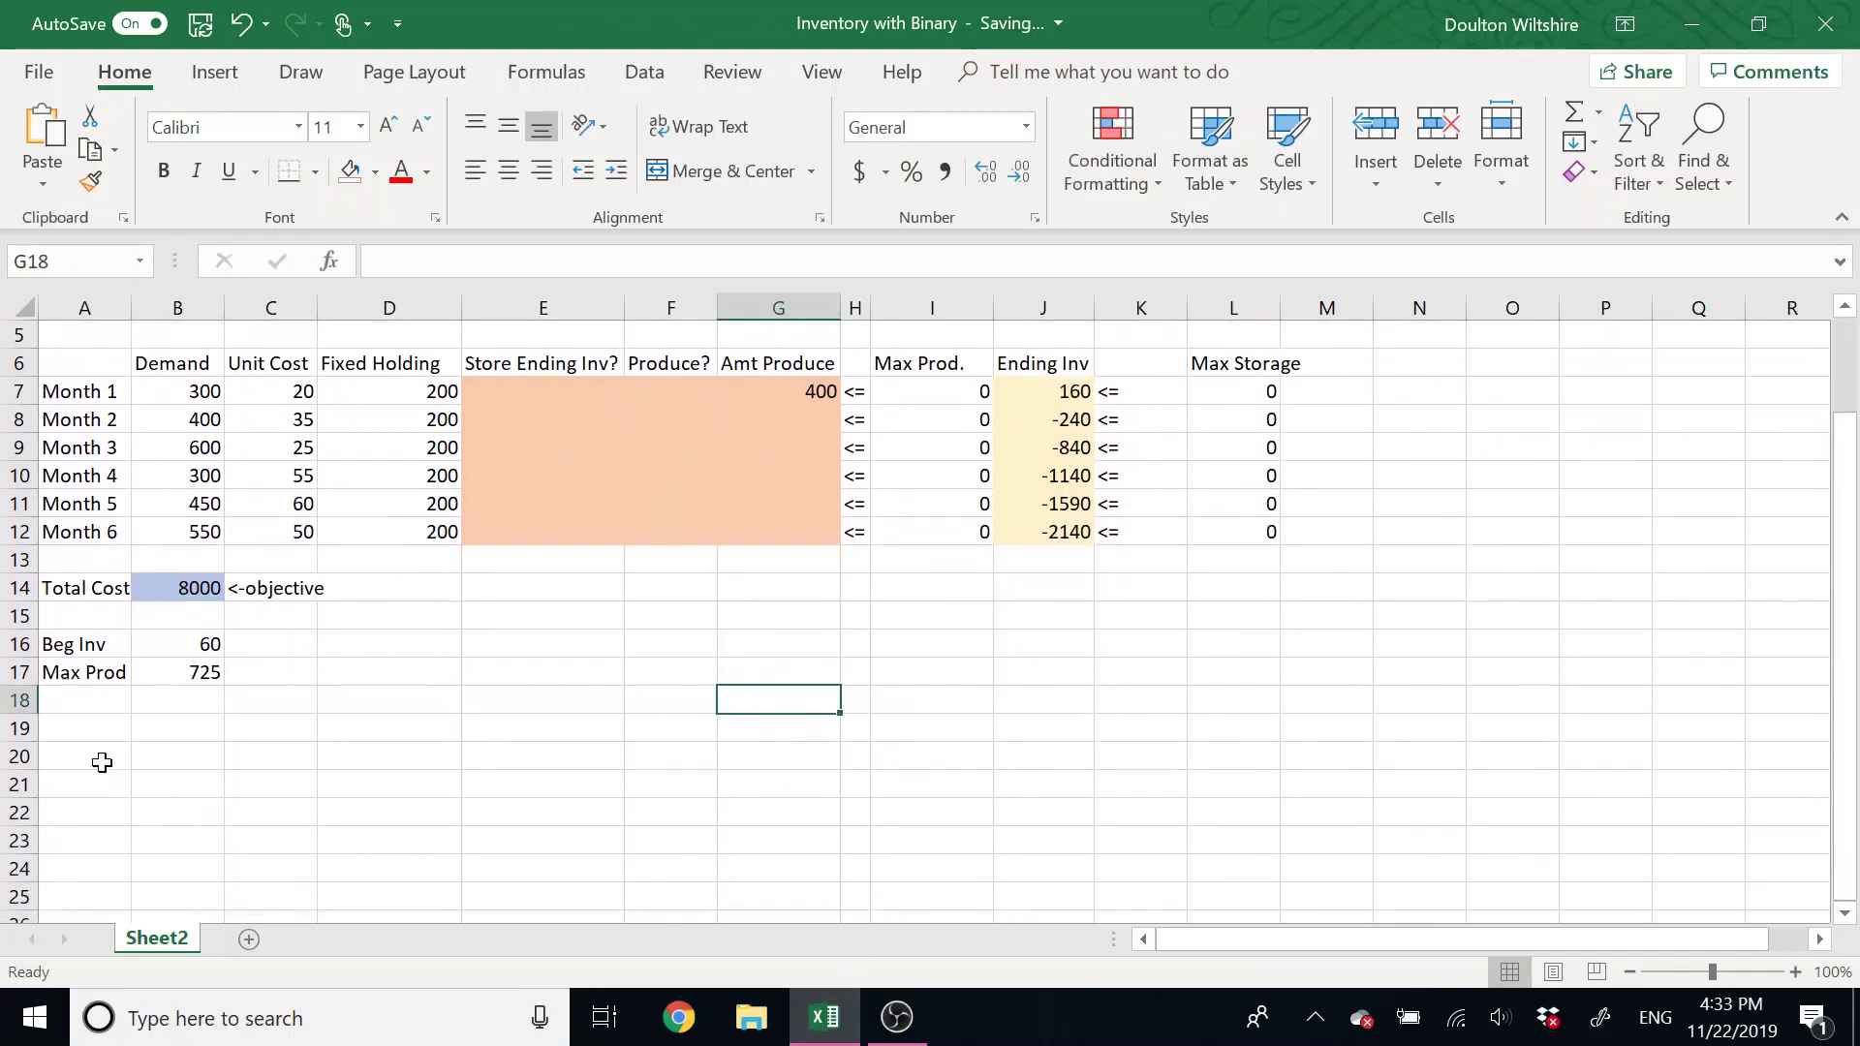
click(86, 728)
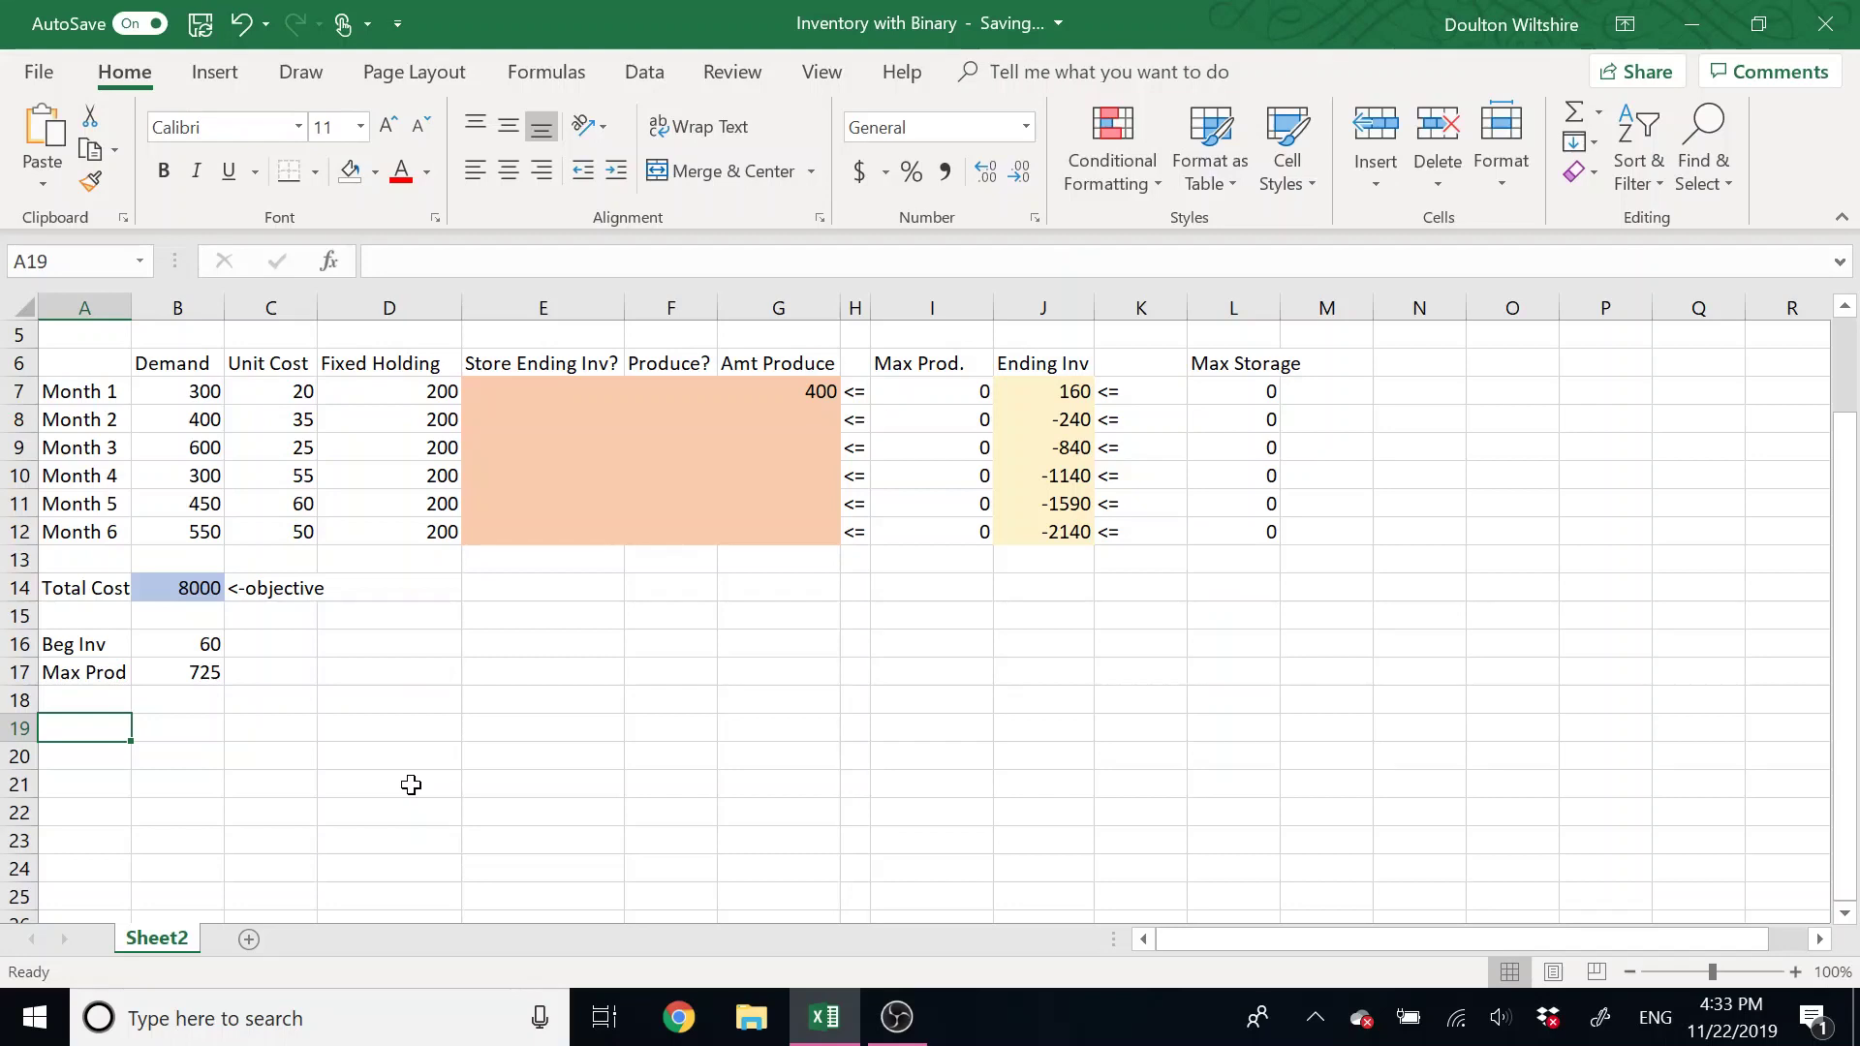
text(O)
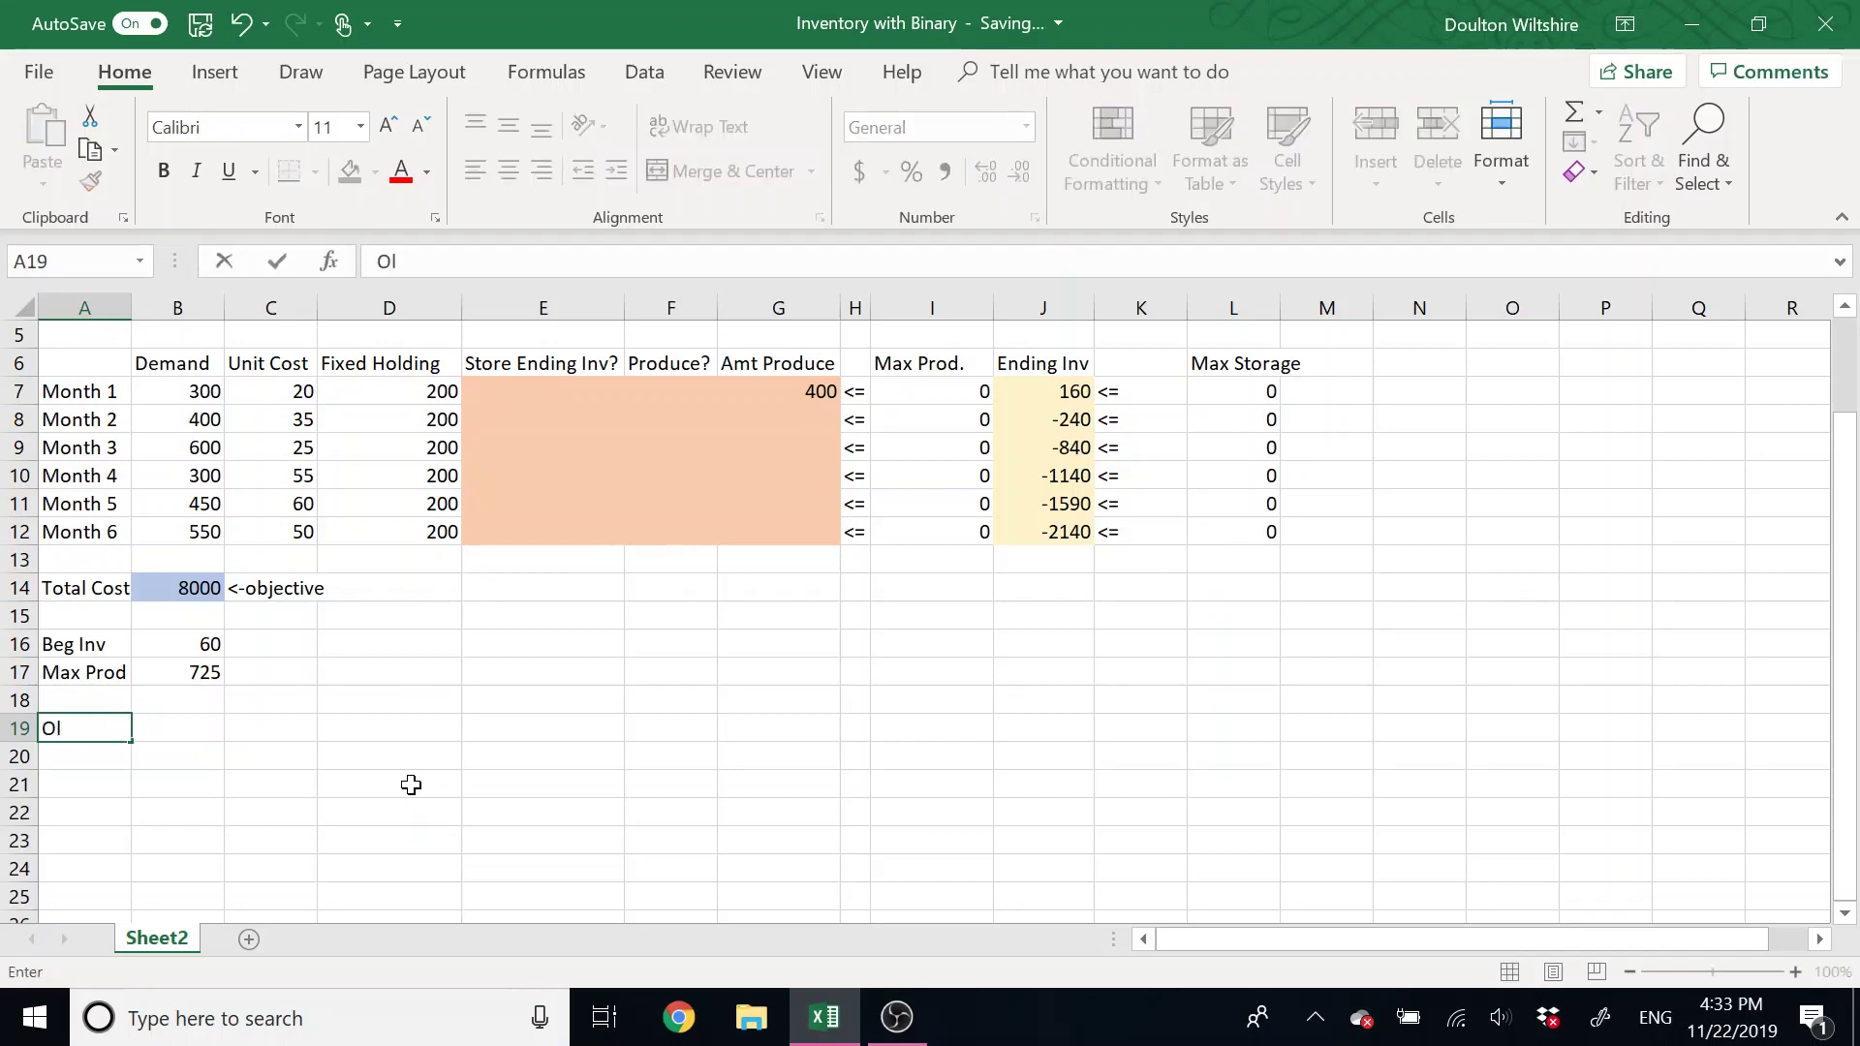
text(nly Produce )
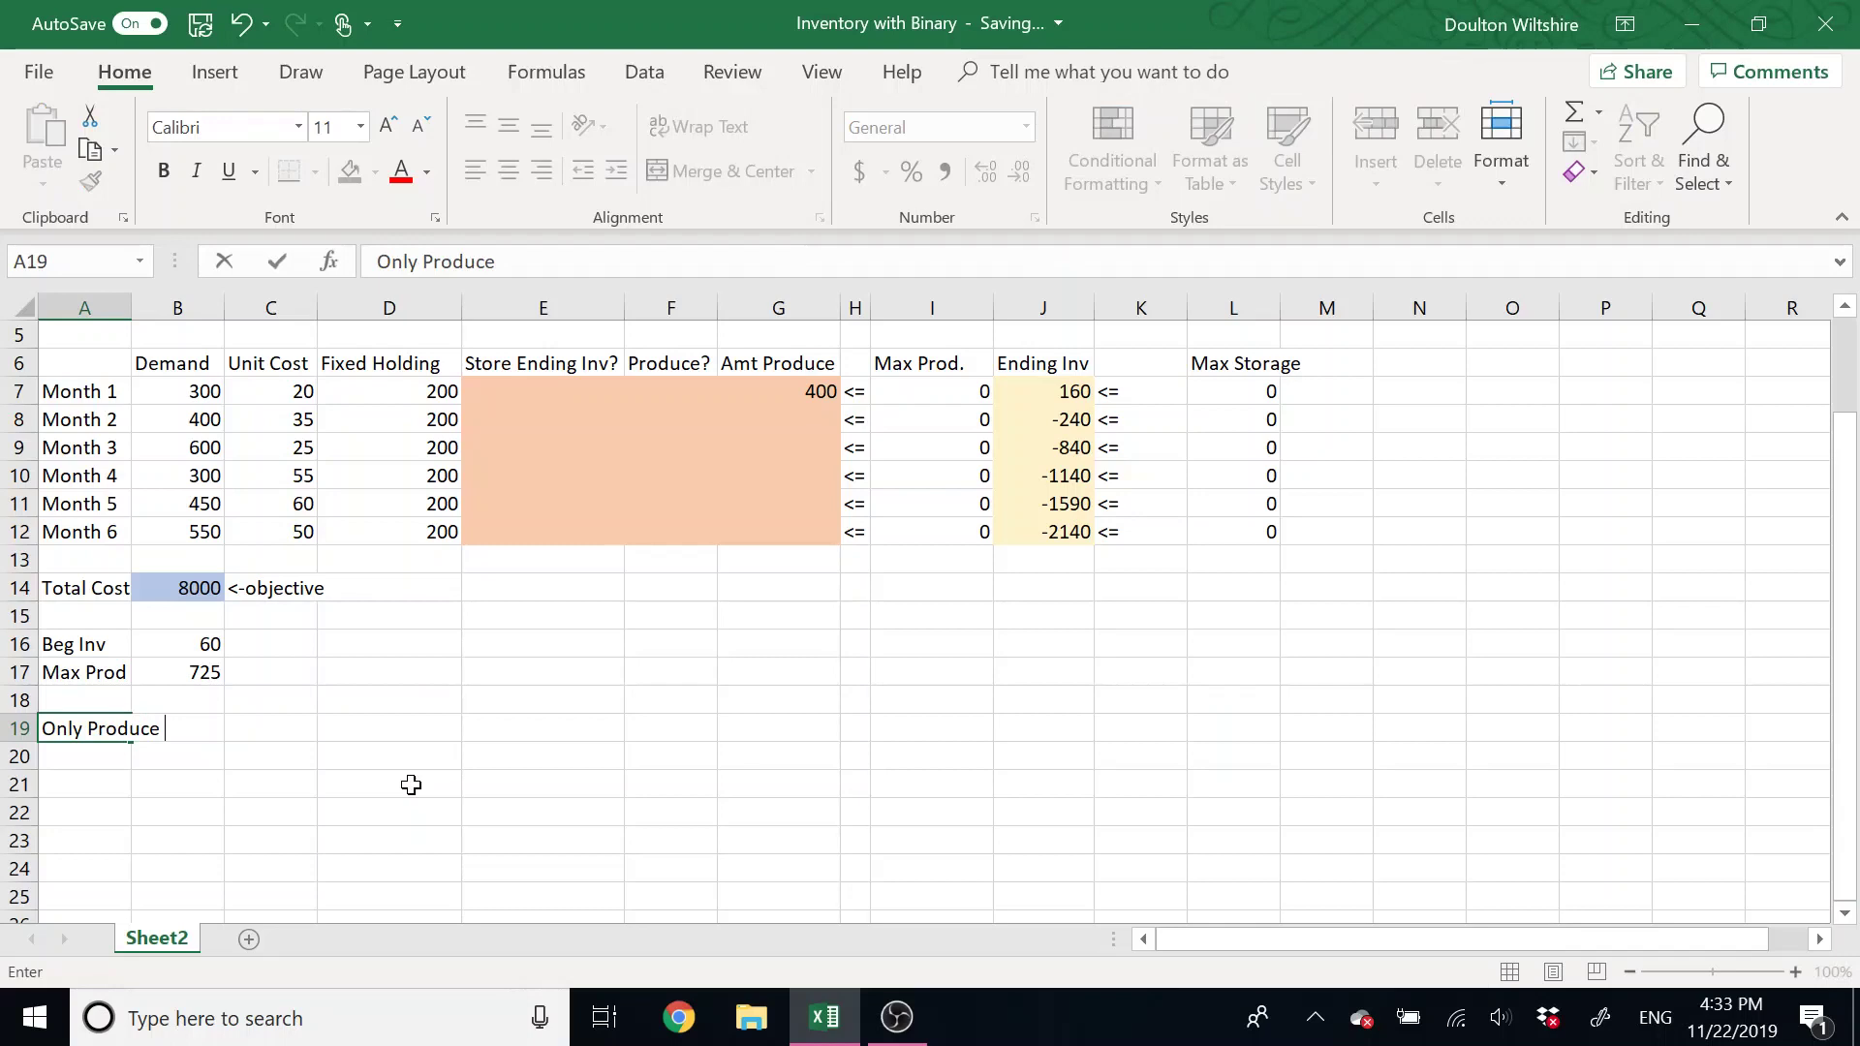
text(4 of 6 m)
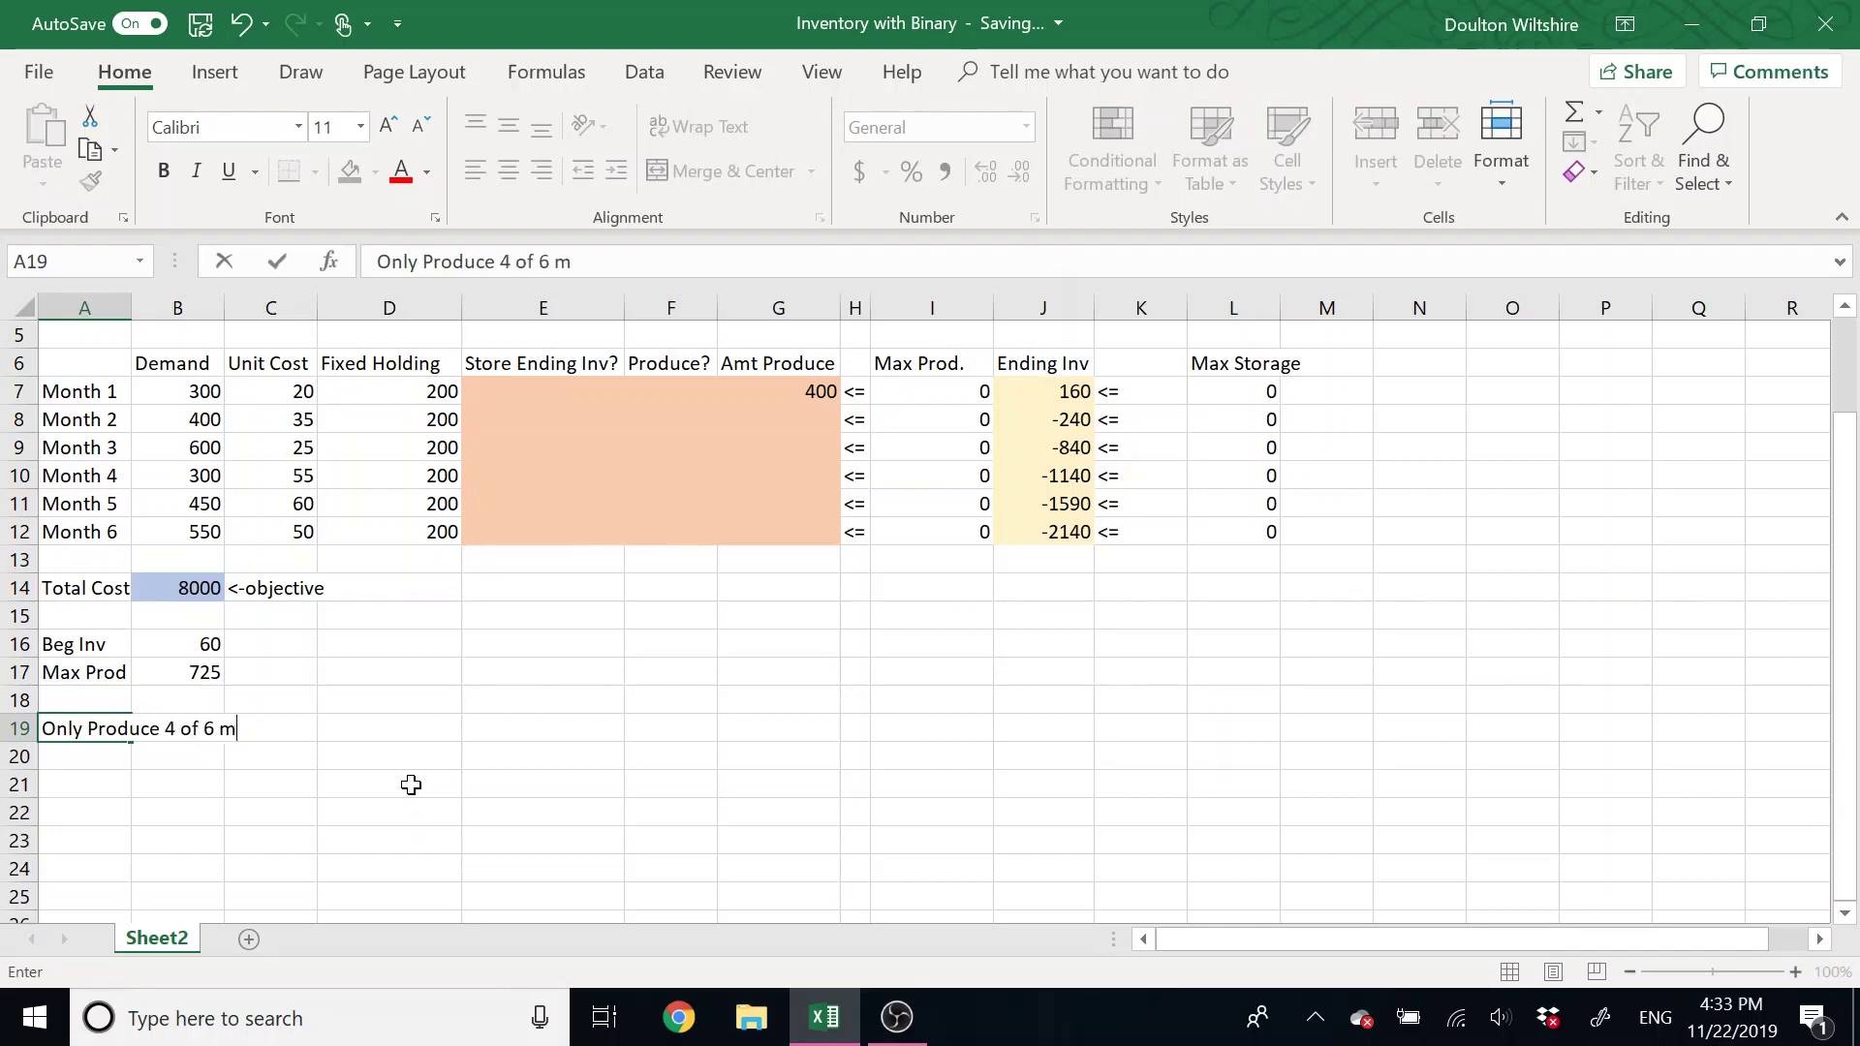
text(onths)
key(Return)
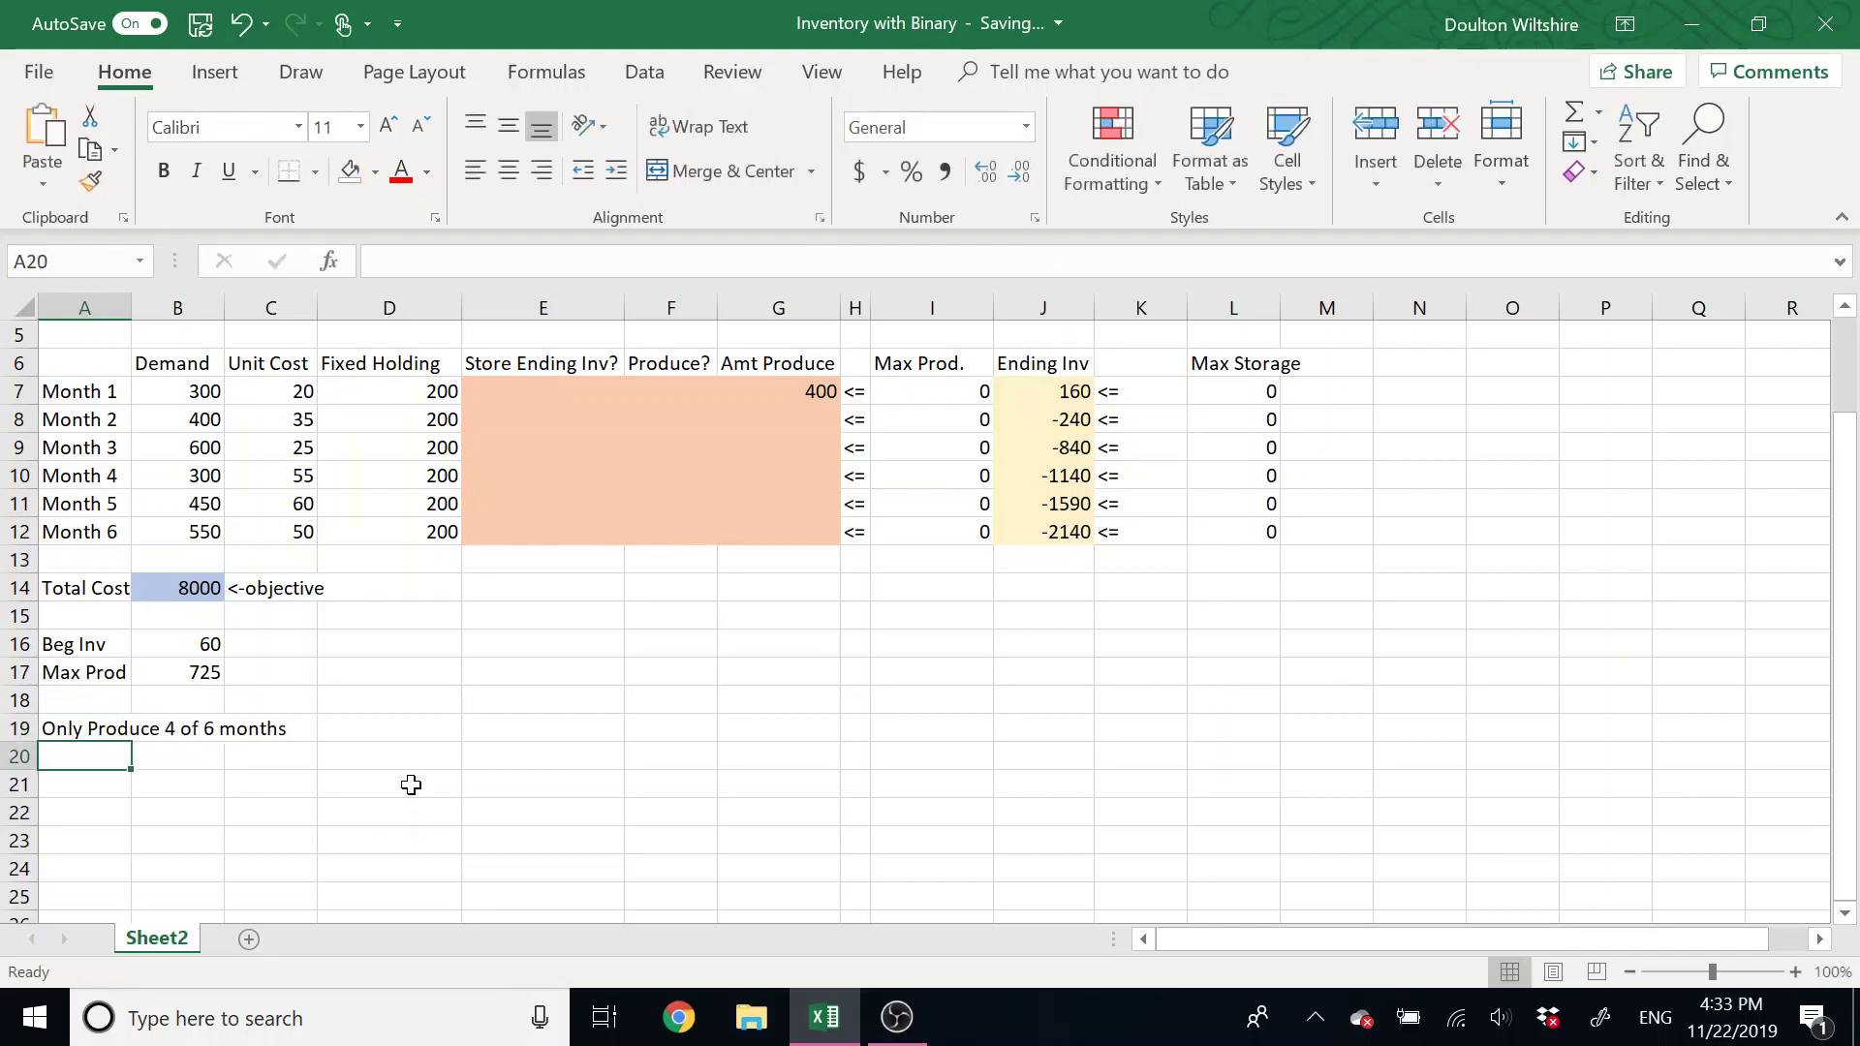
text(LHD)
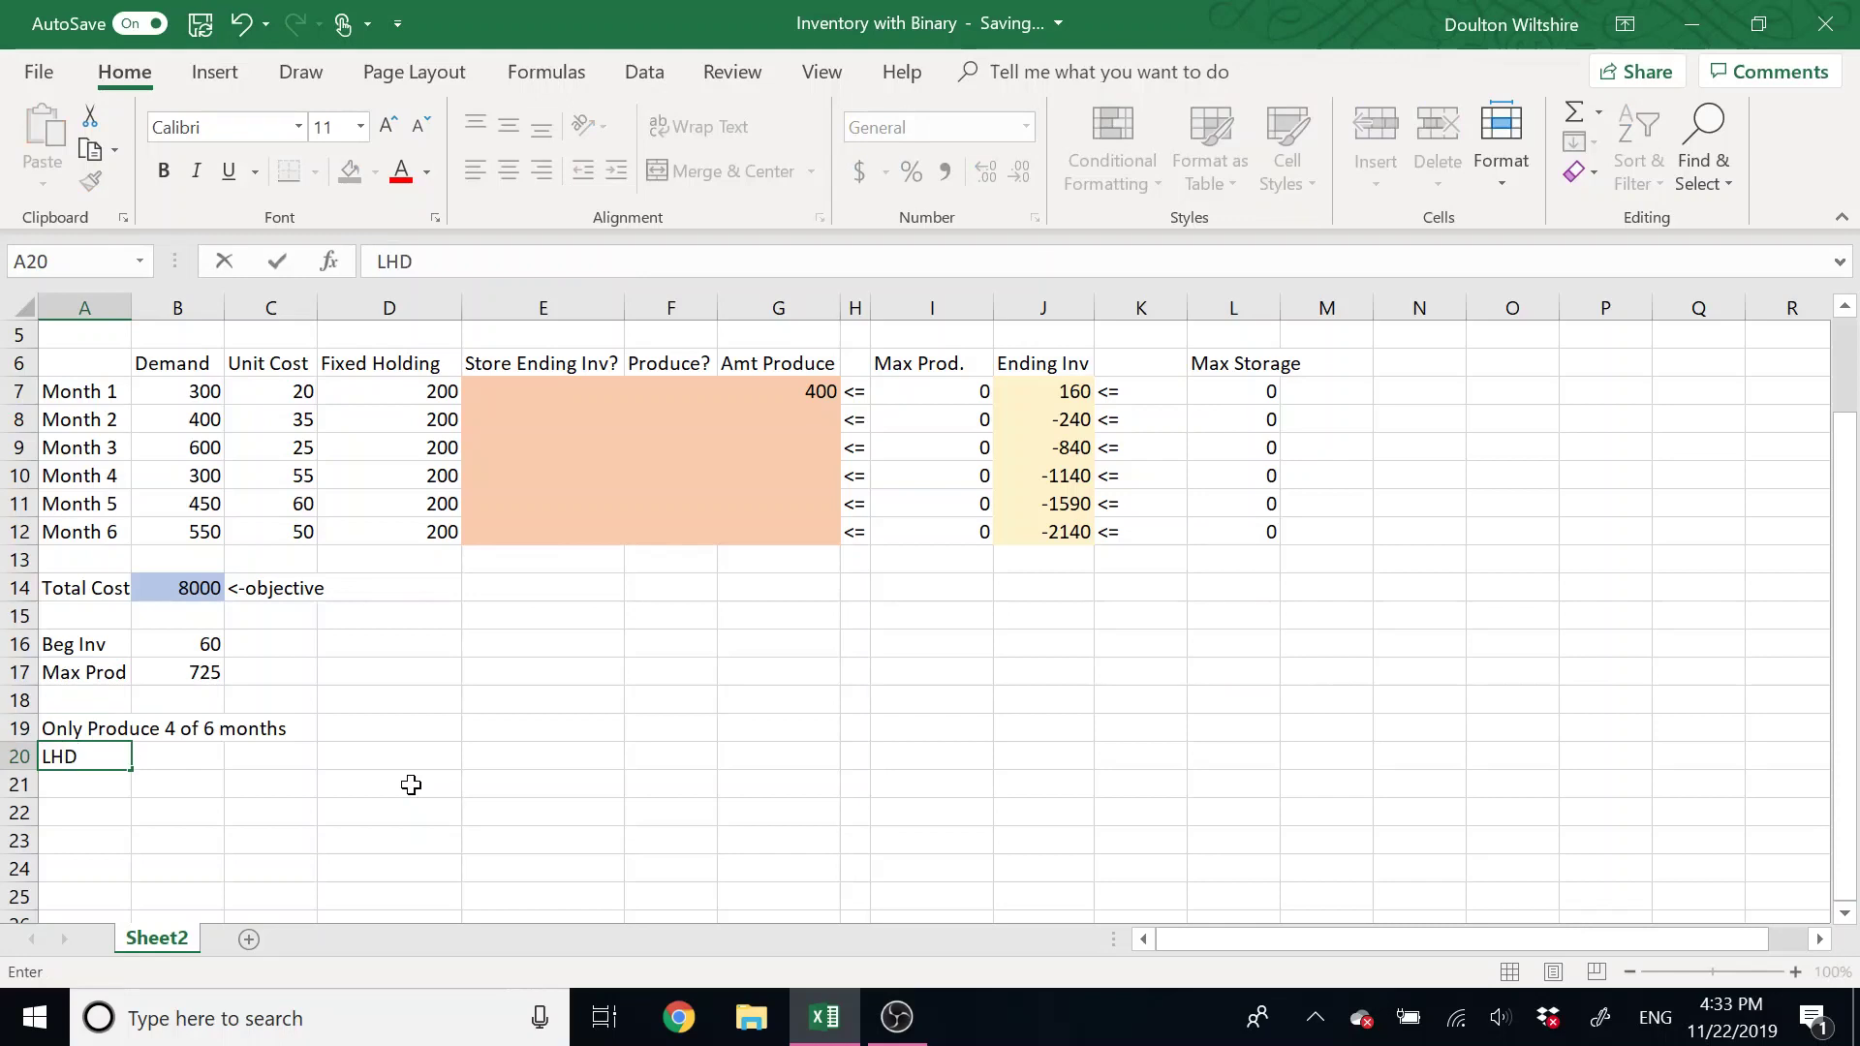
key(Tab)
key(Tab)
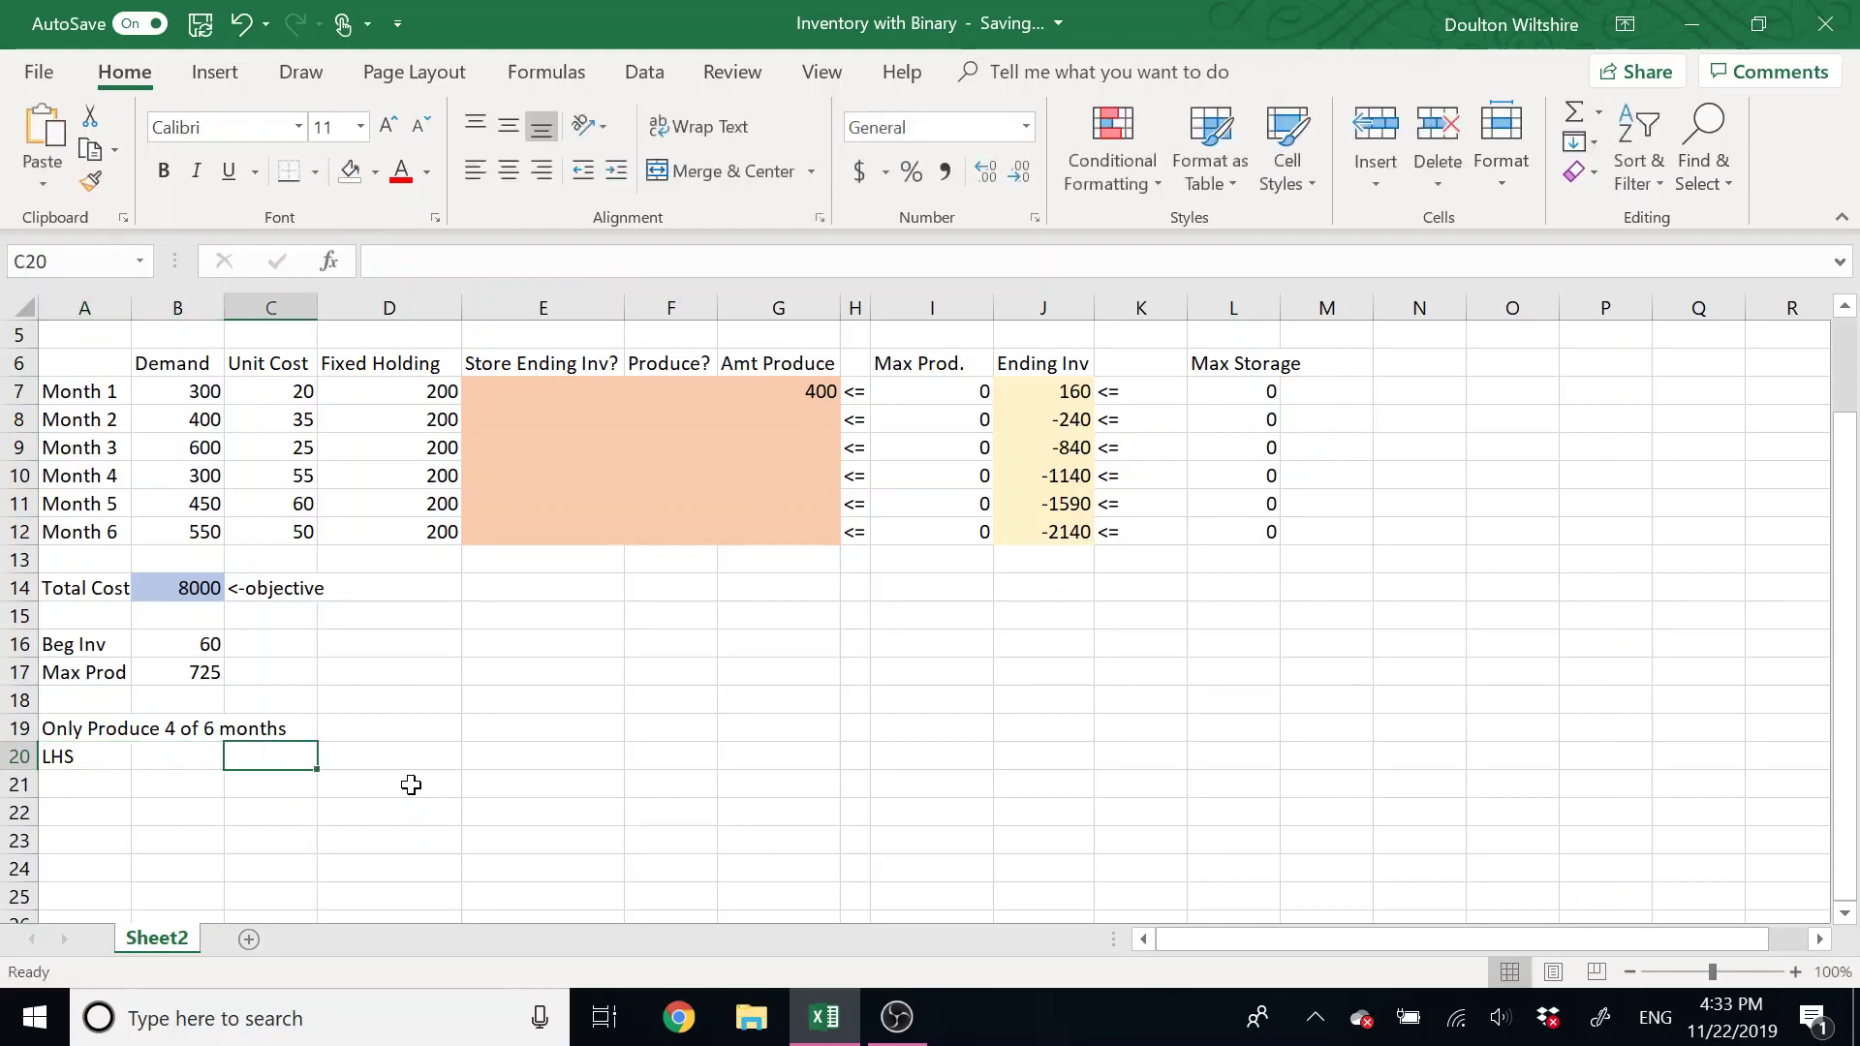
text(RHS)
key(Return)
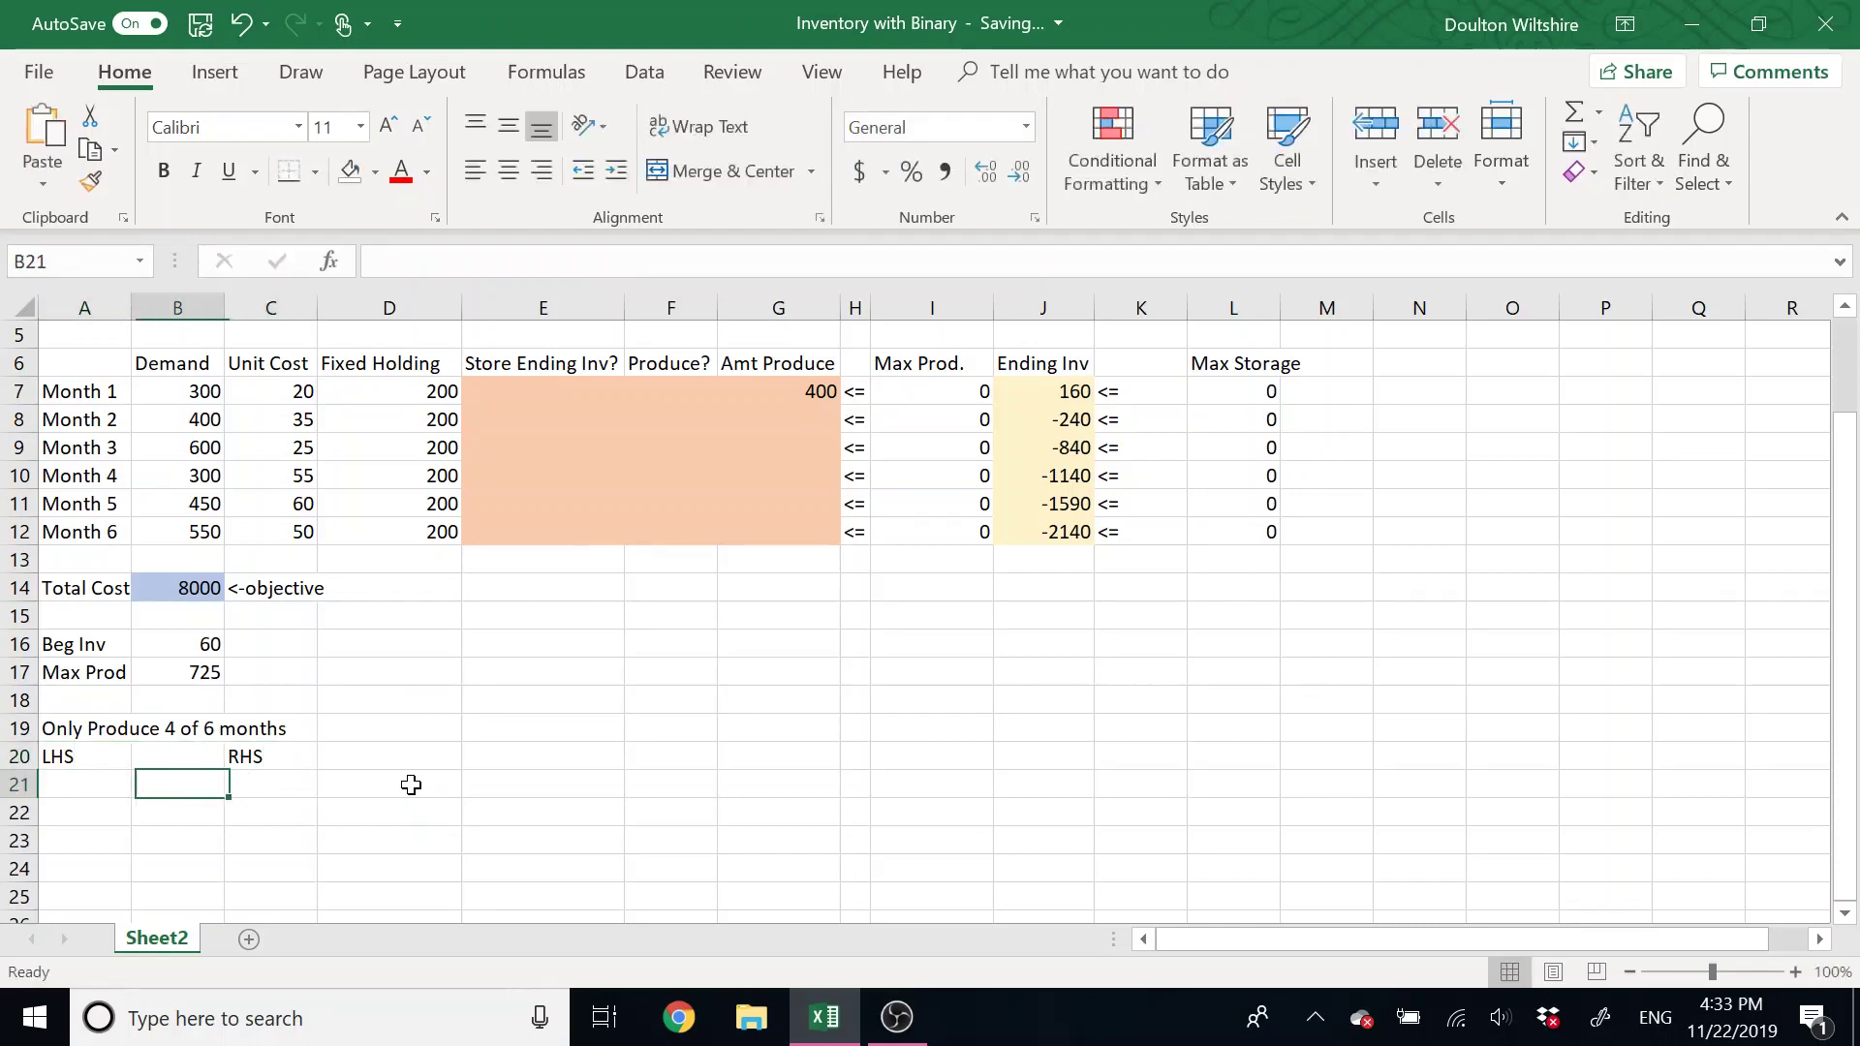
Enter =SUM(F7:F12) in A21, <= in B21, and 4 in C21.
text(=sum()
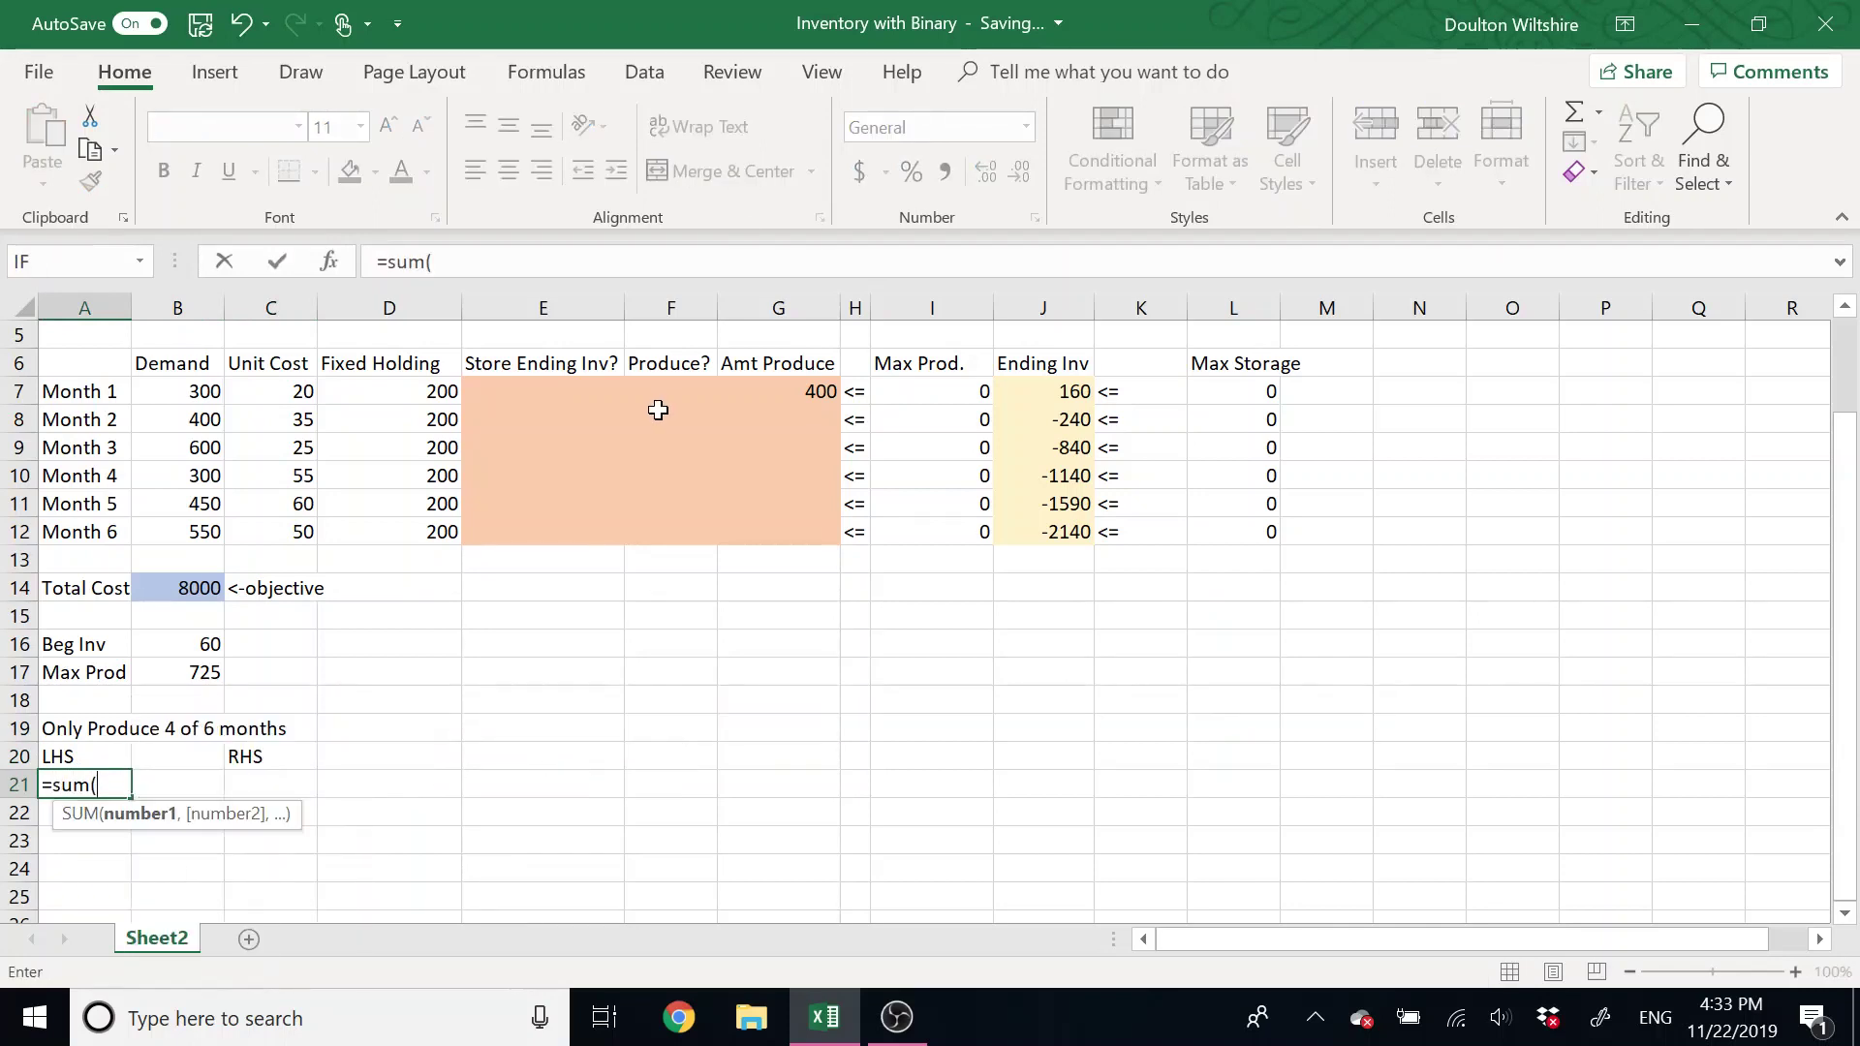
drag(647, 387, 653, 527)
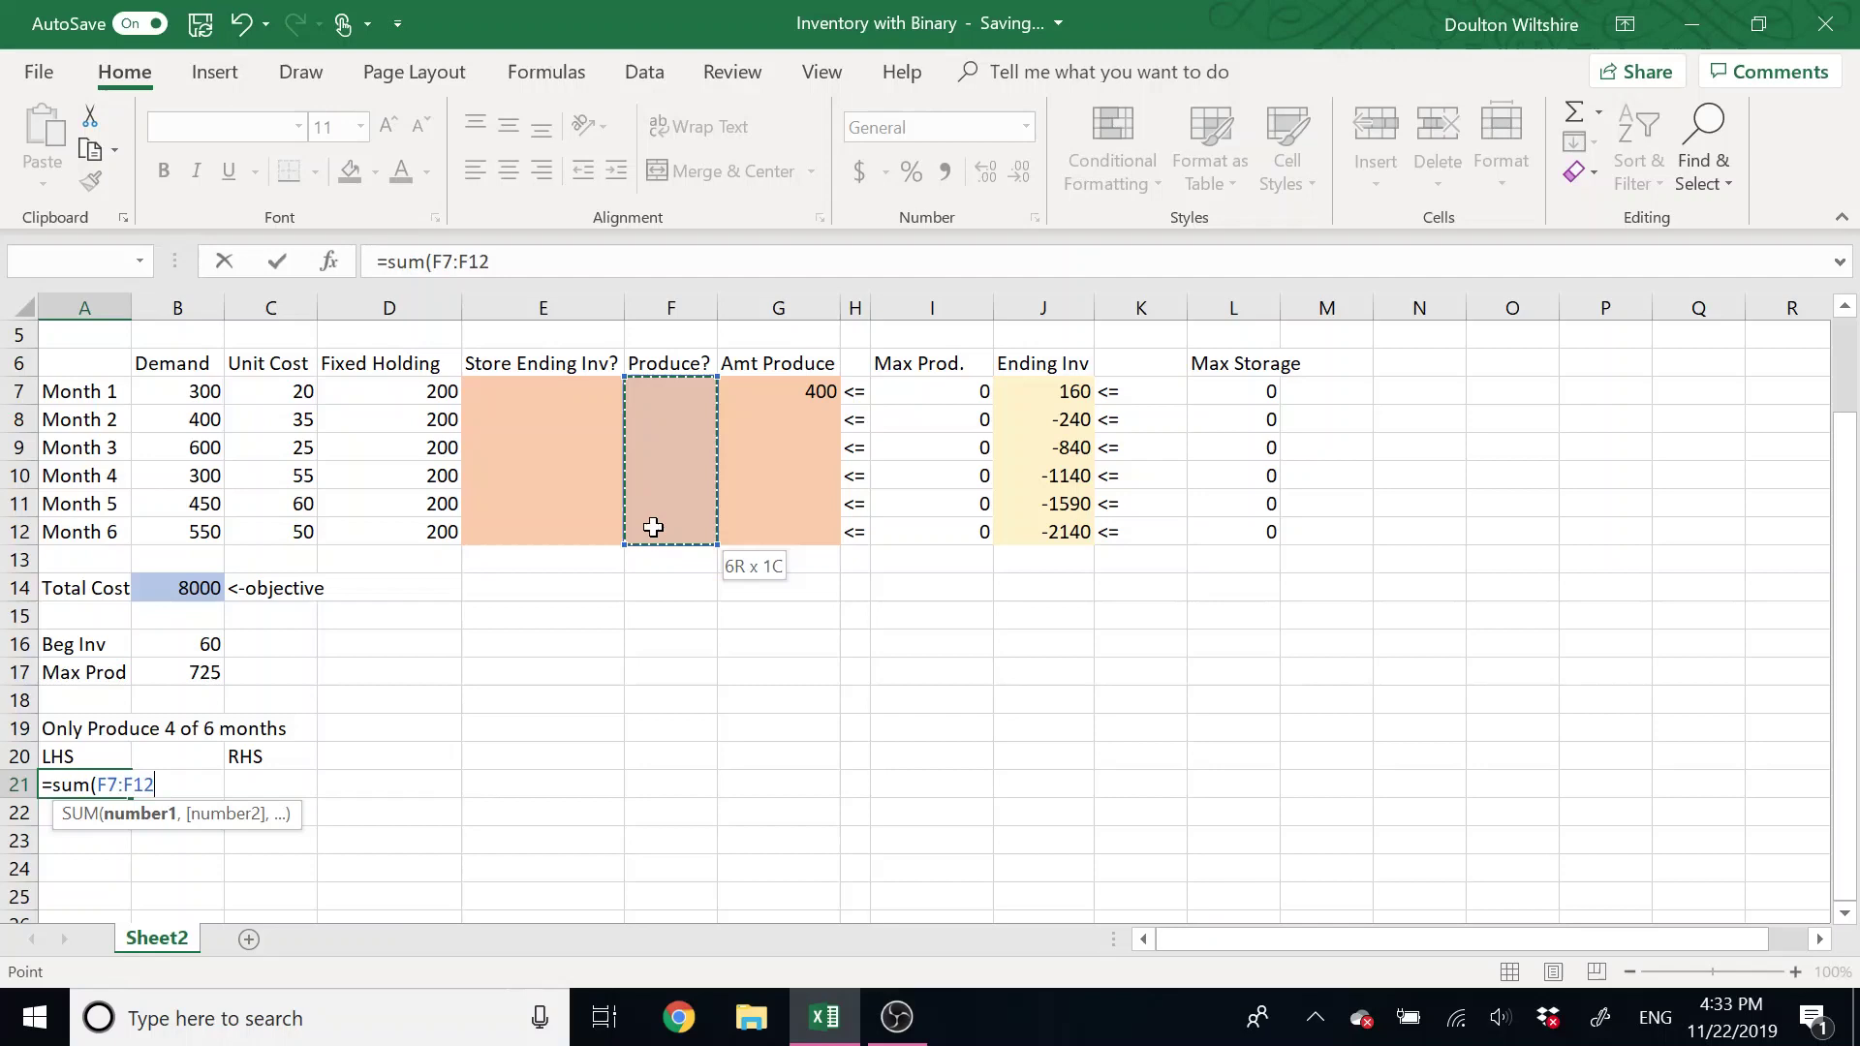
key(Return)
key(Right)
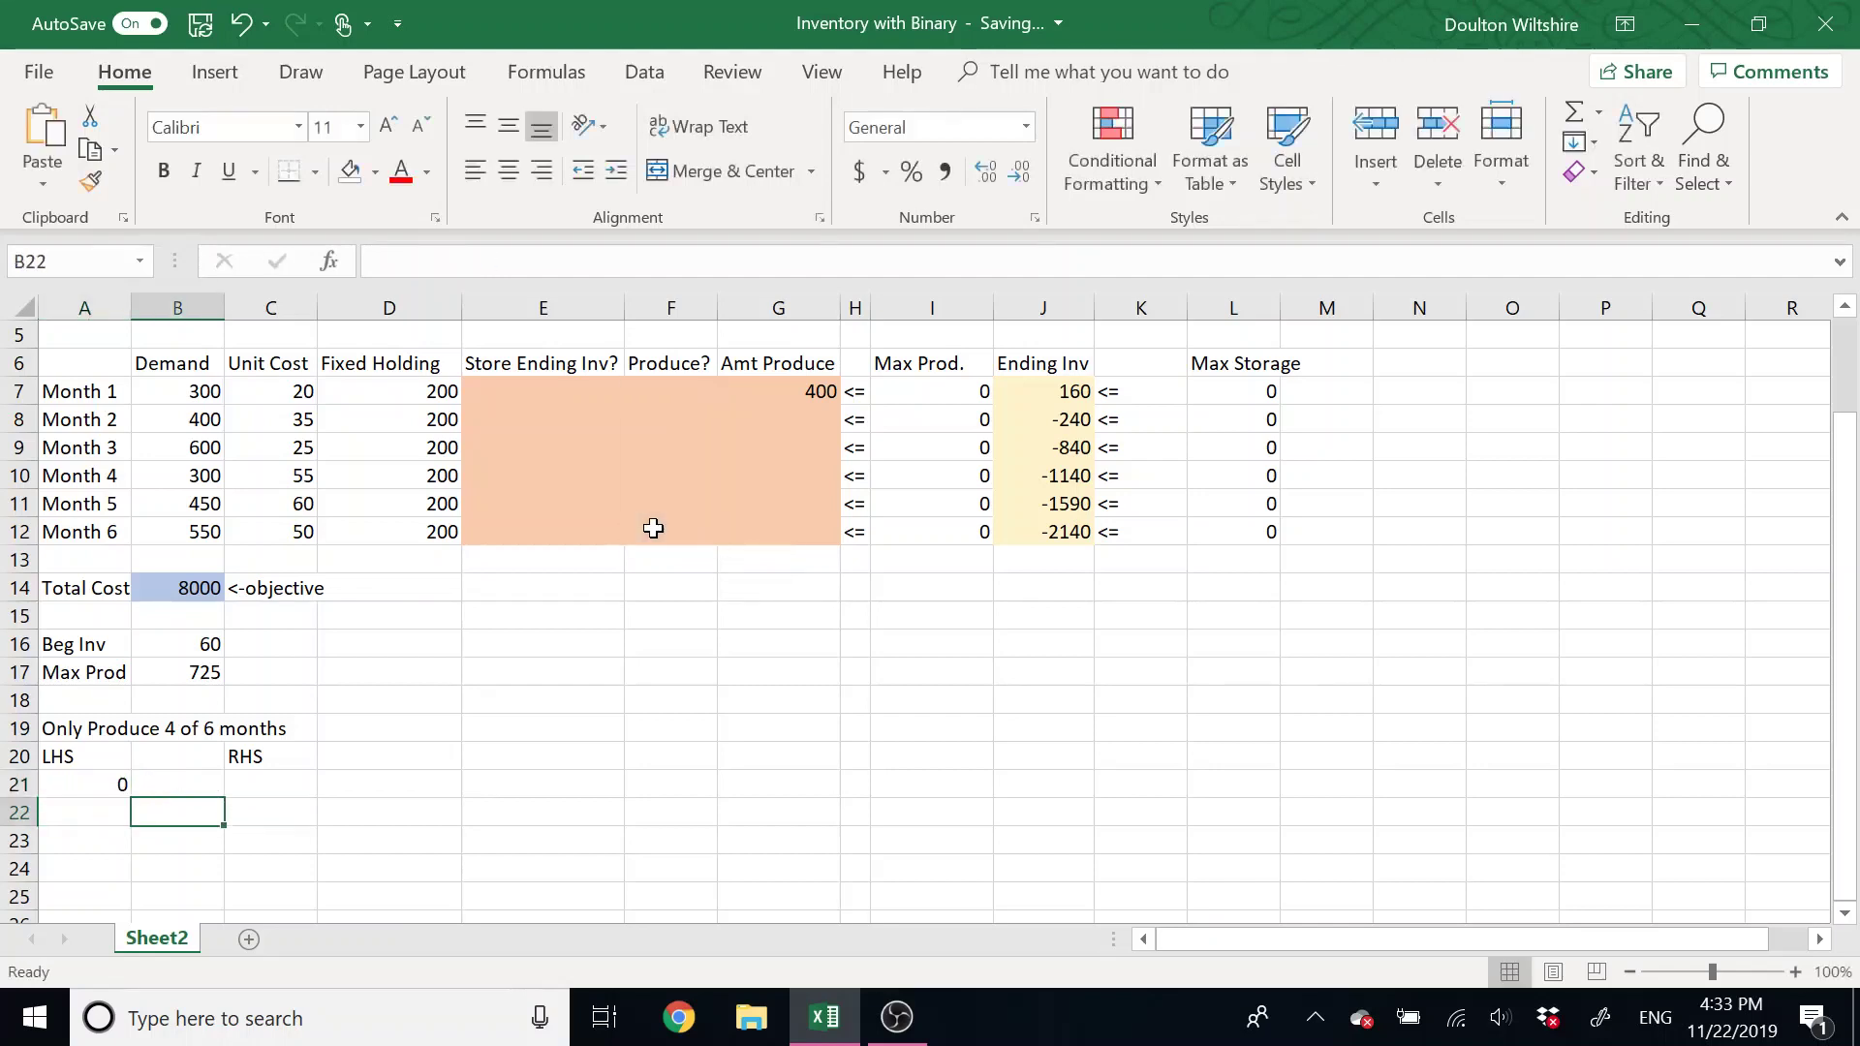
key(Up)
text(<=)
key(Tab)
text(4)
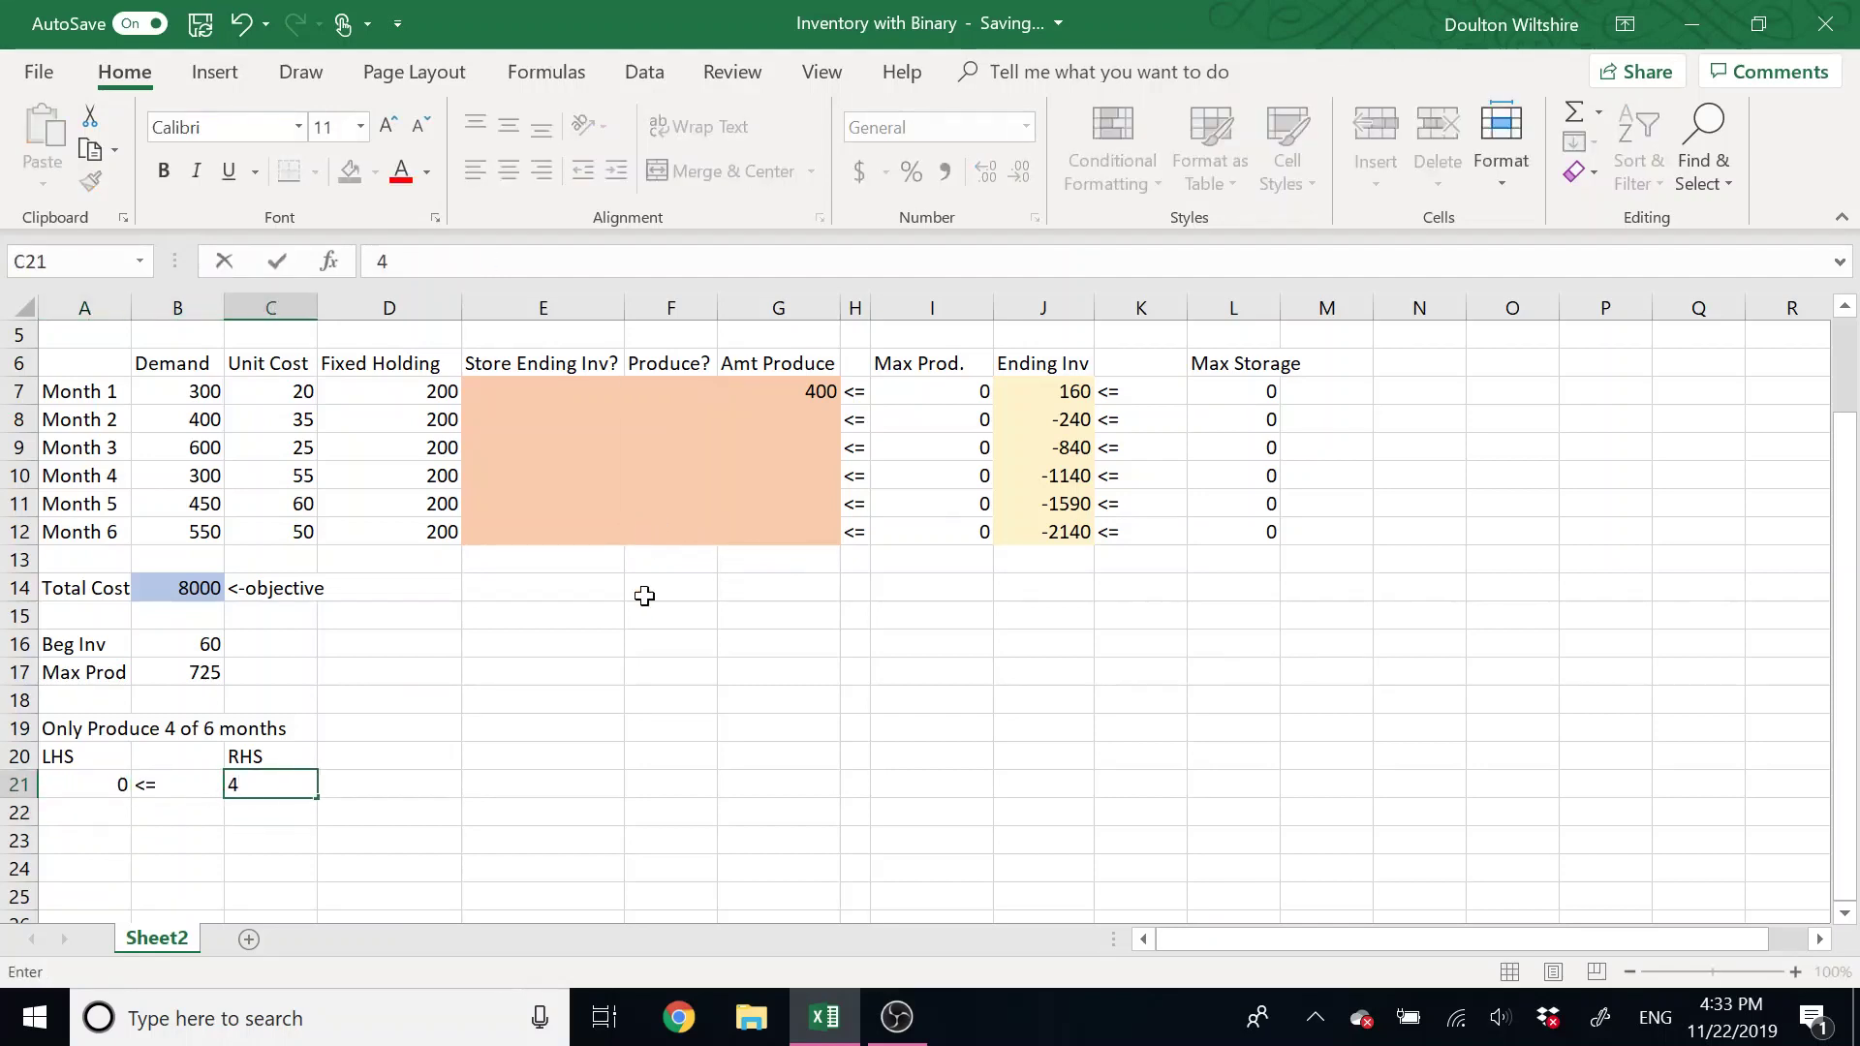
click(506, 817)
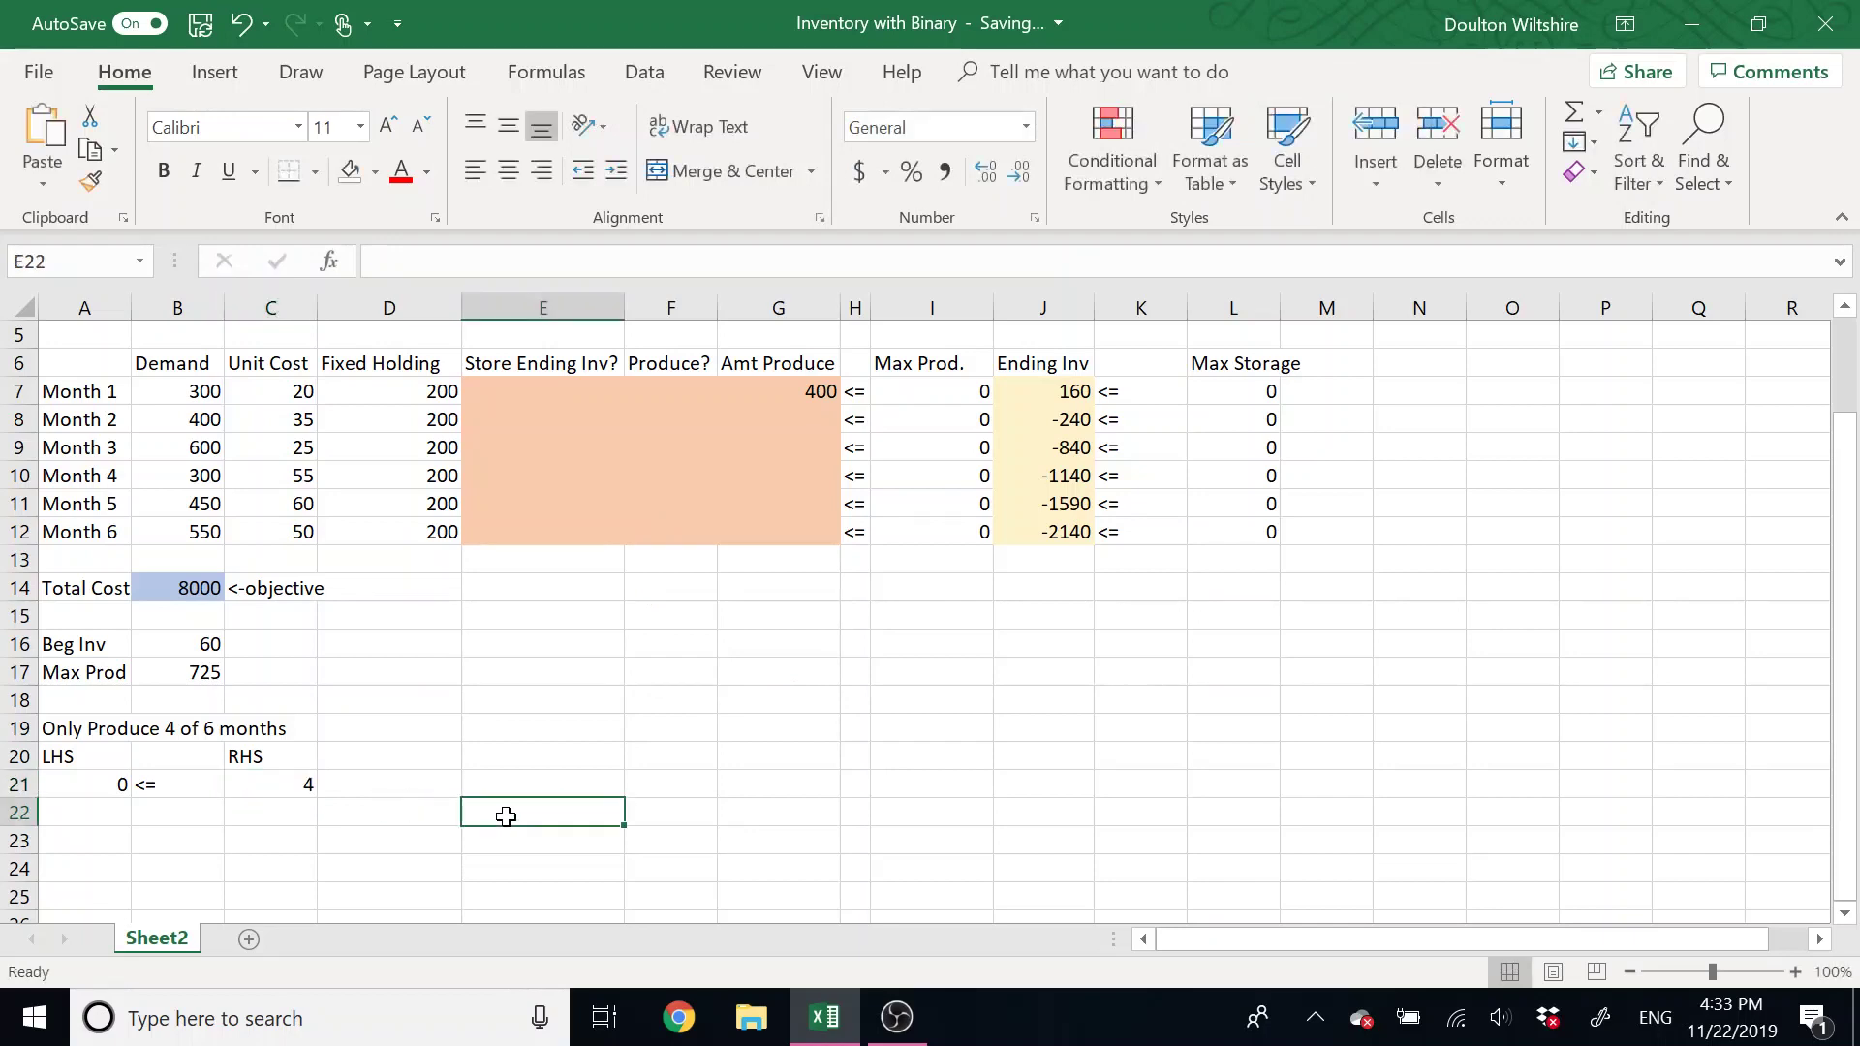
In Solver, minimise Total Cost $B$14 by changing cells E7:G12.
scroll(506, 817, up, 2)
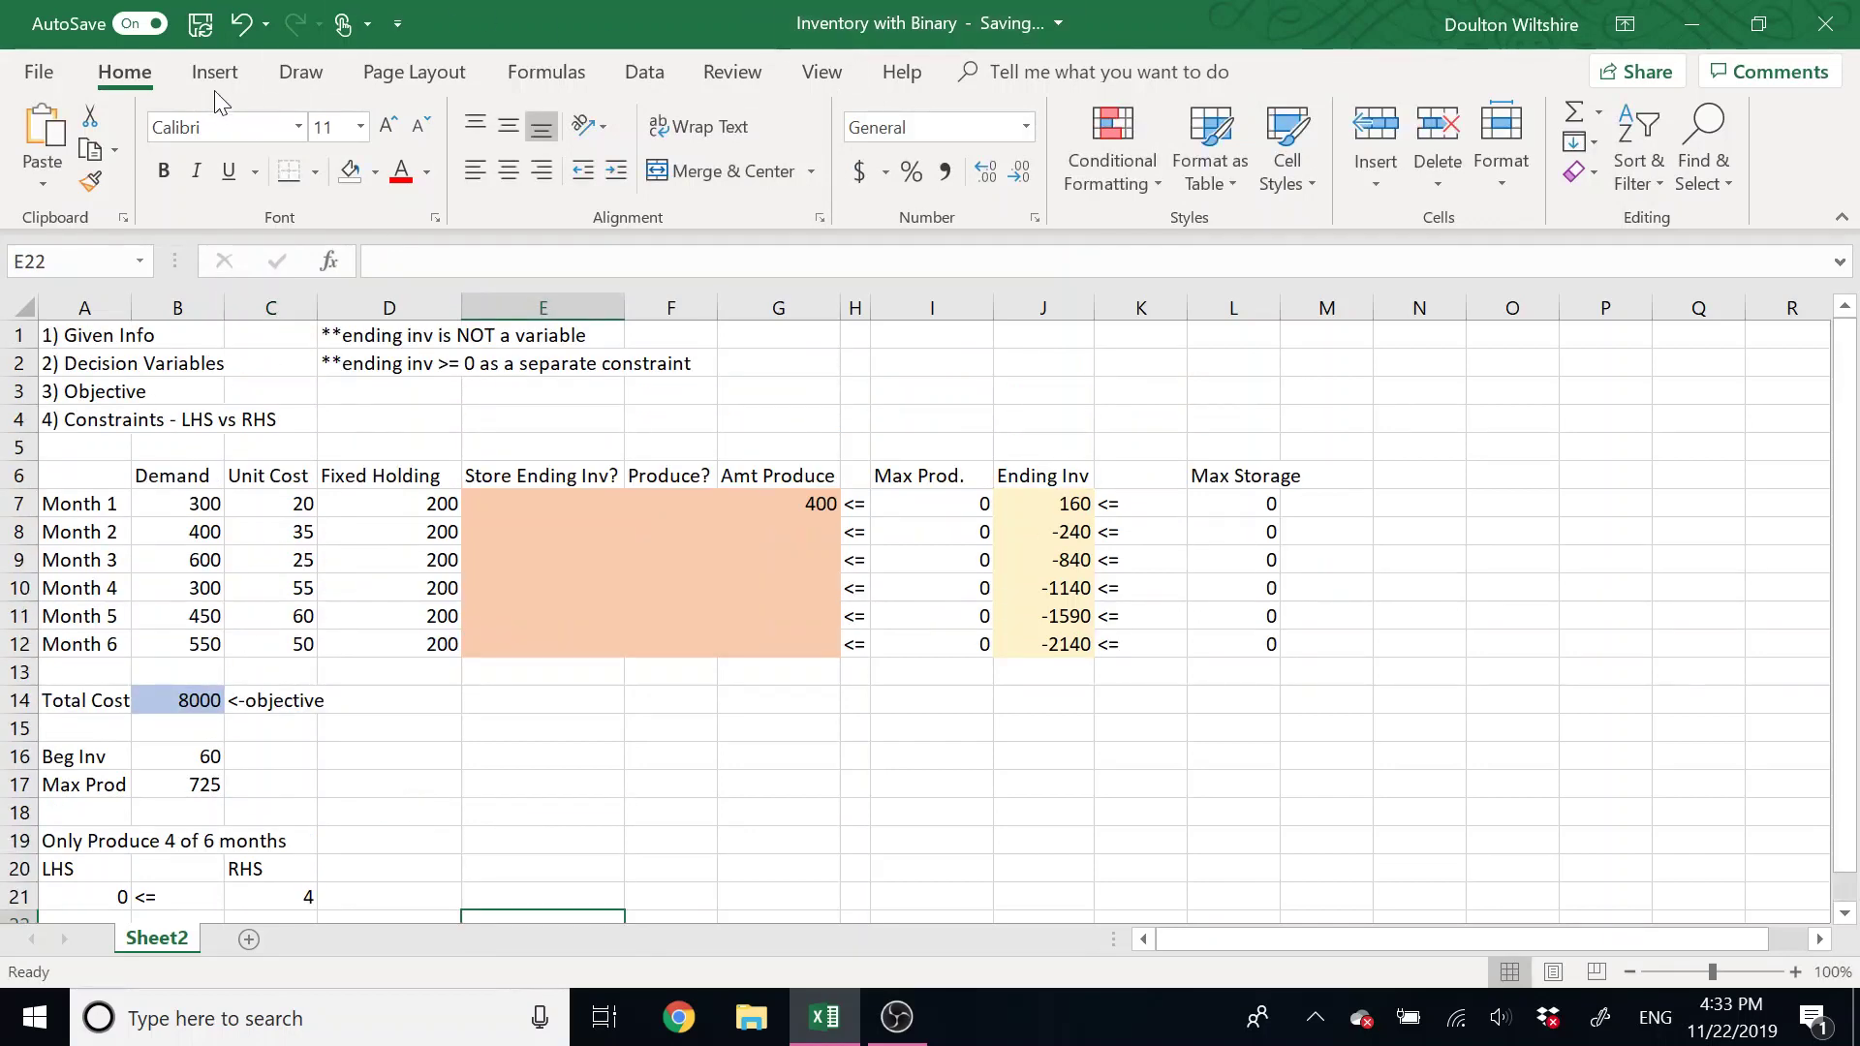
click(667, 79)
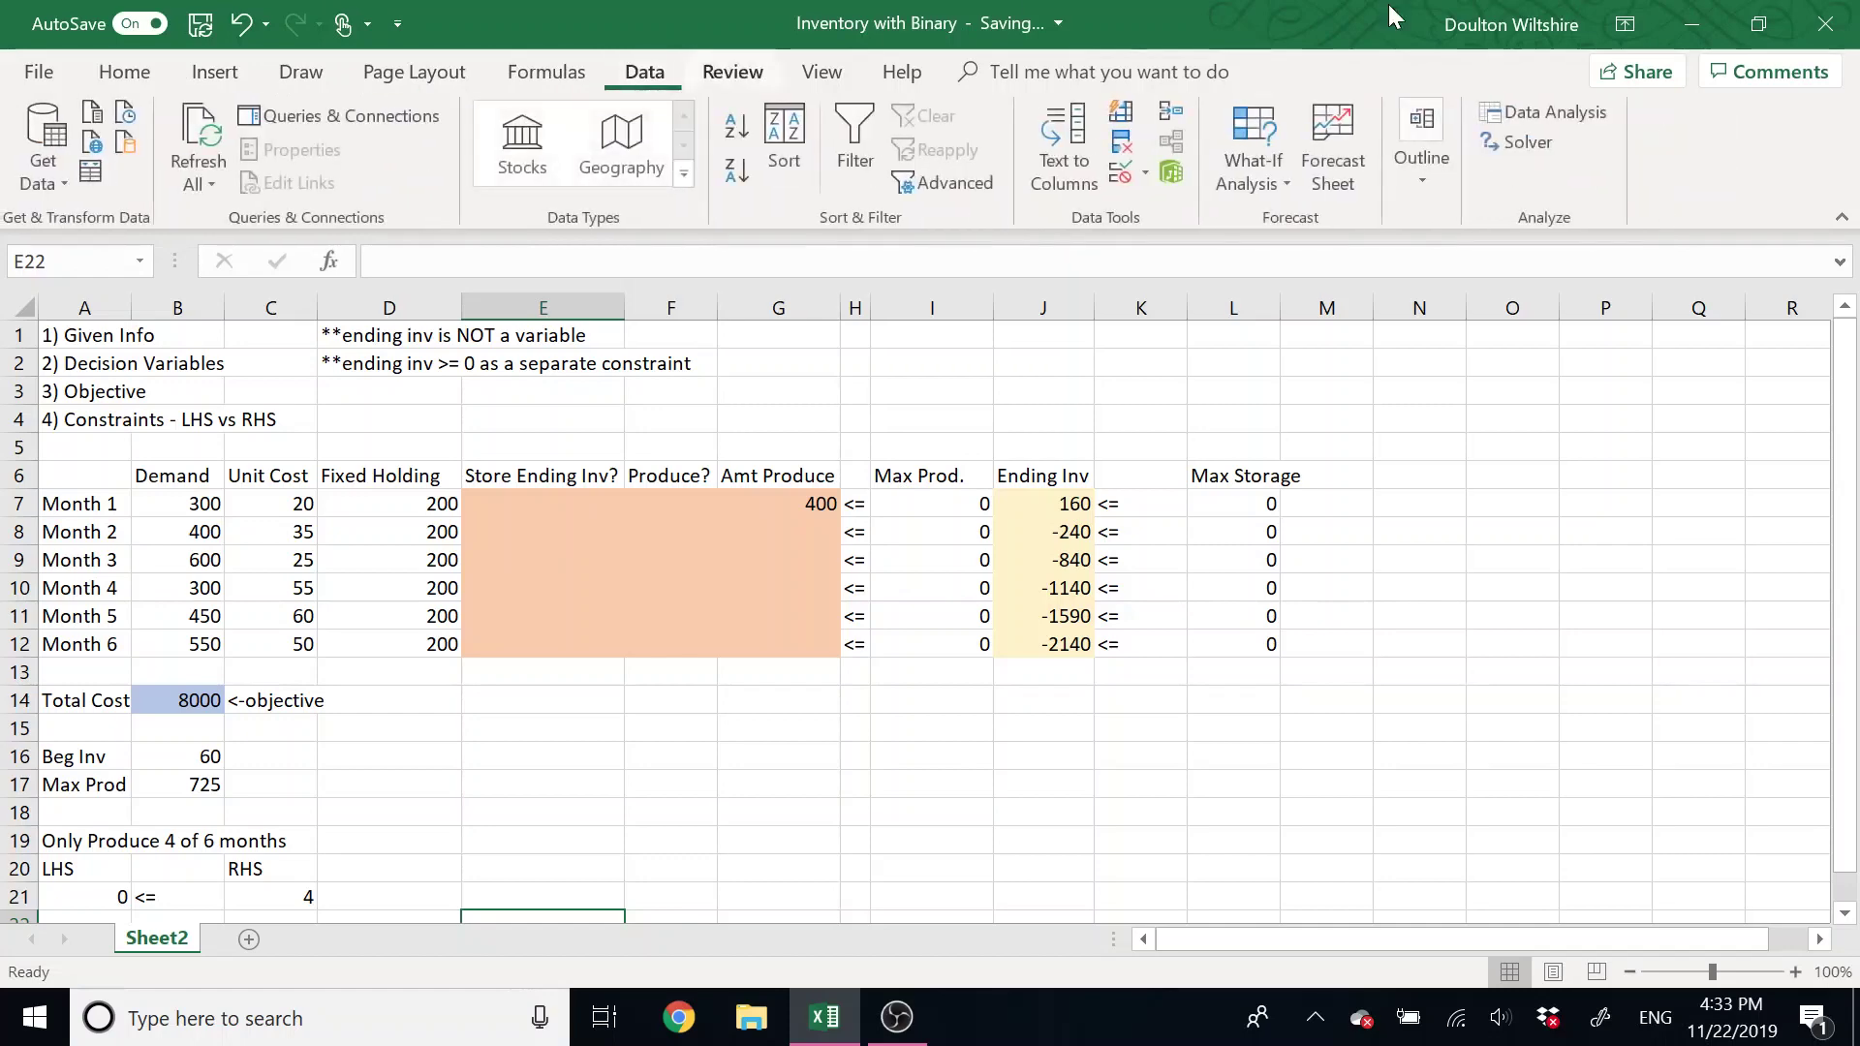
click(1530, 136)
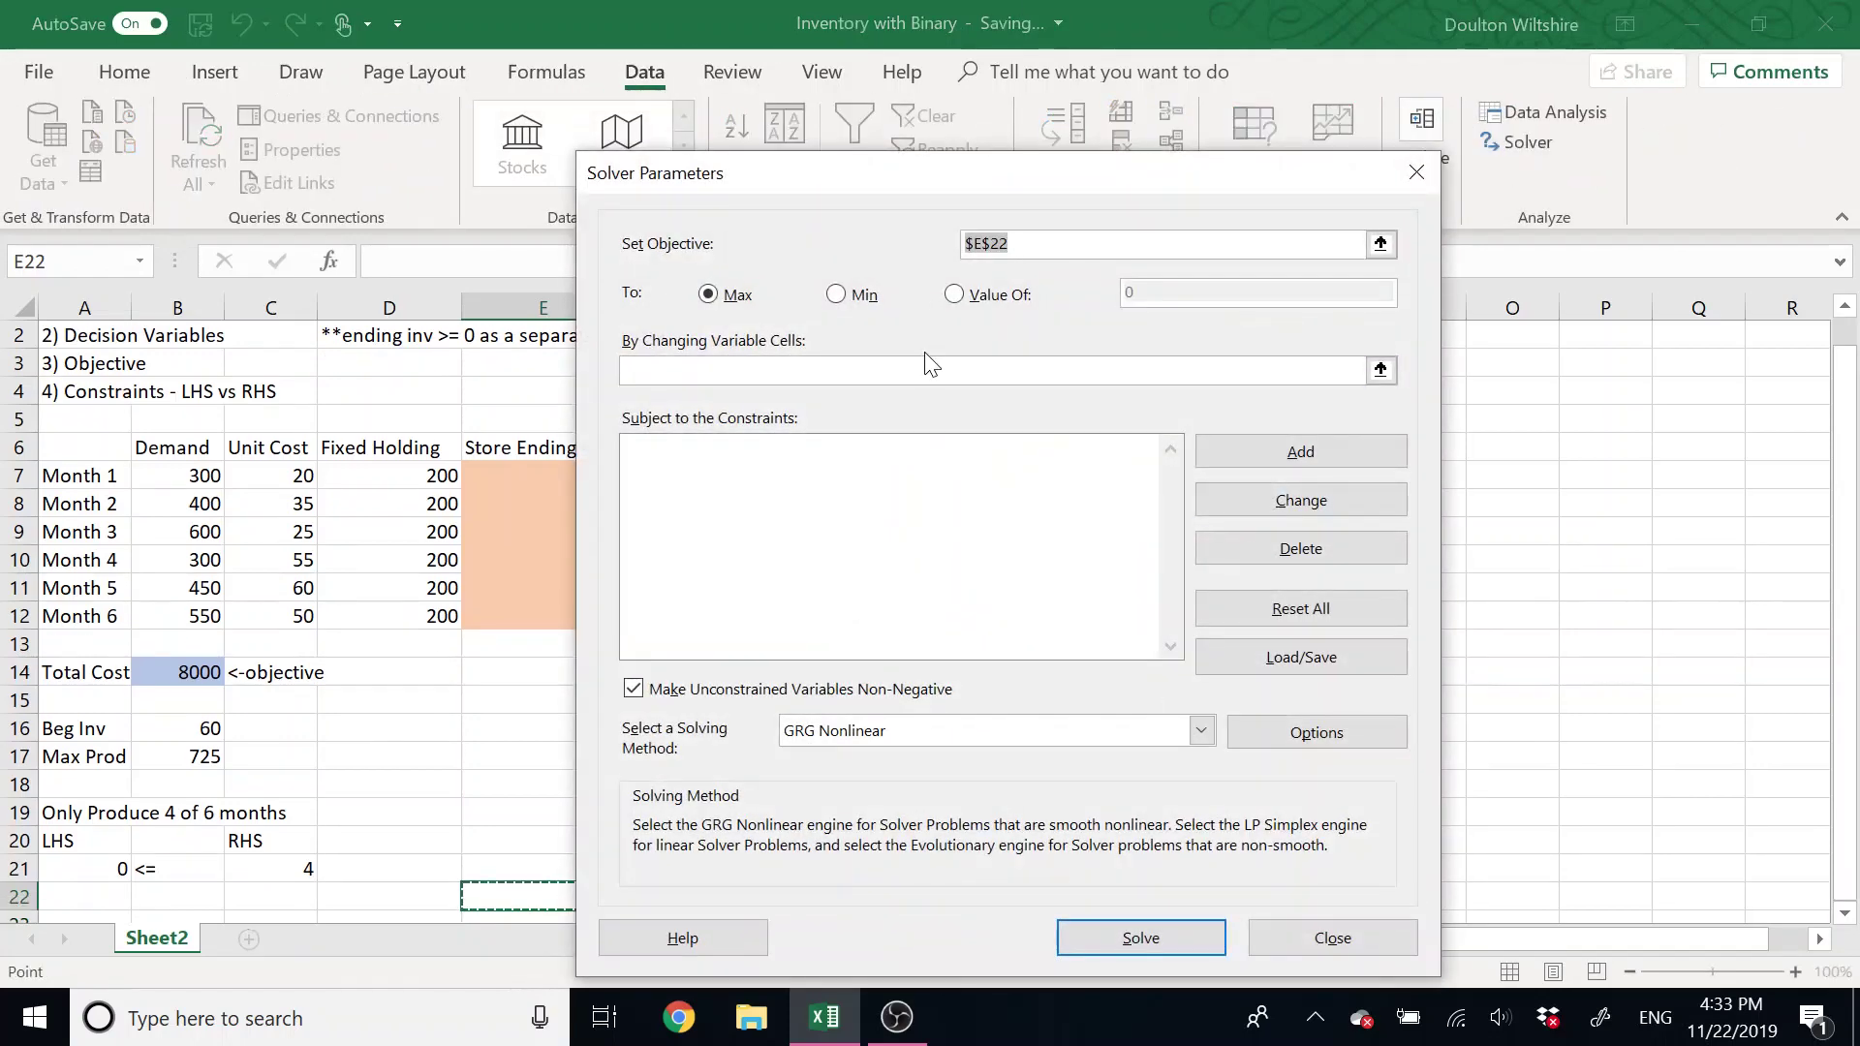
drag(814, 179, 1191, 133)
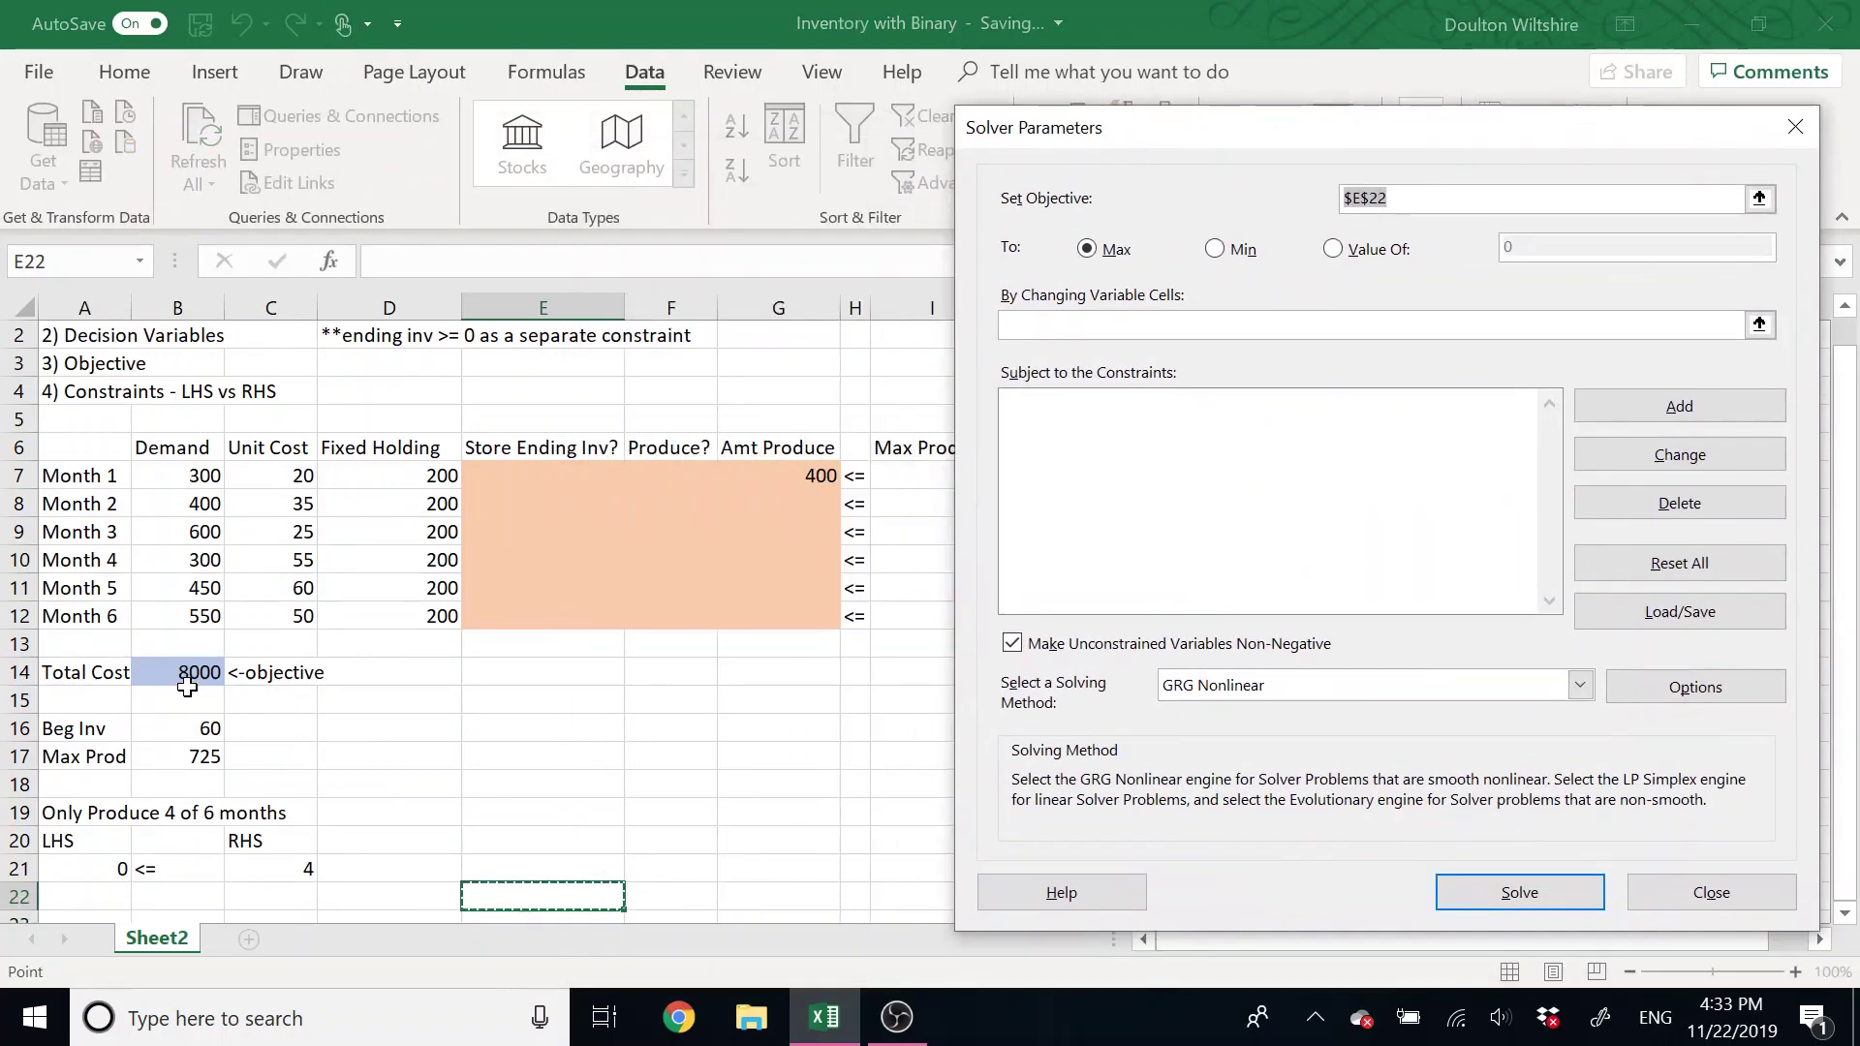
click(187, 678)
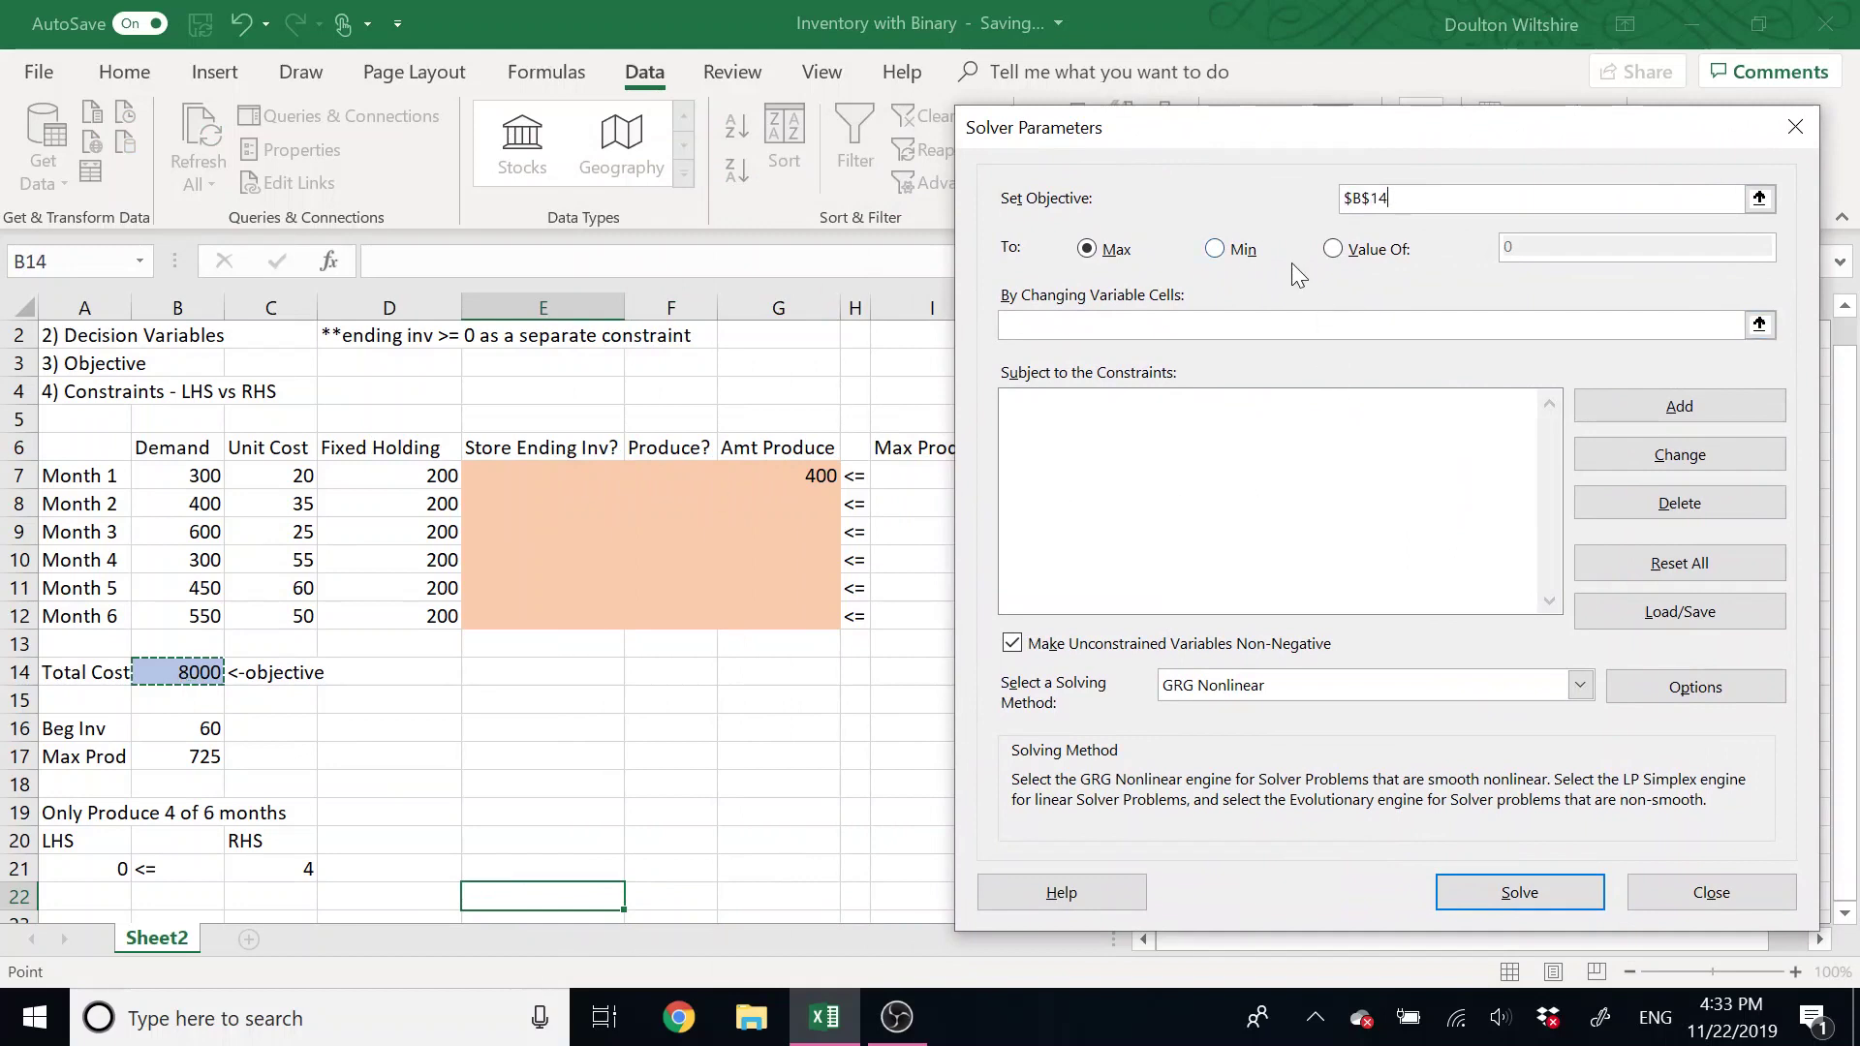
click(1216, 249)
click(1123, 325)
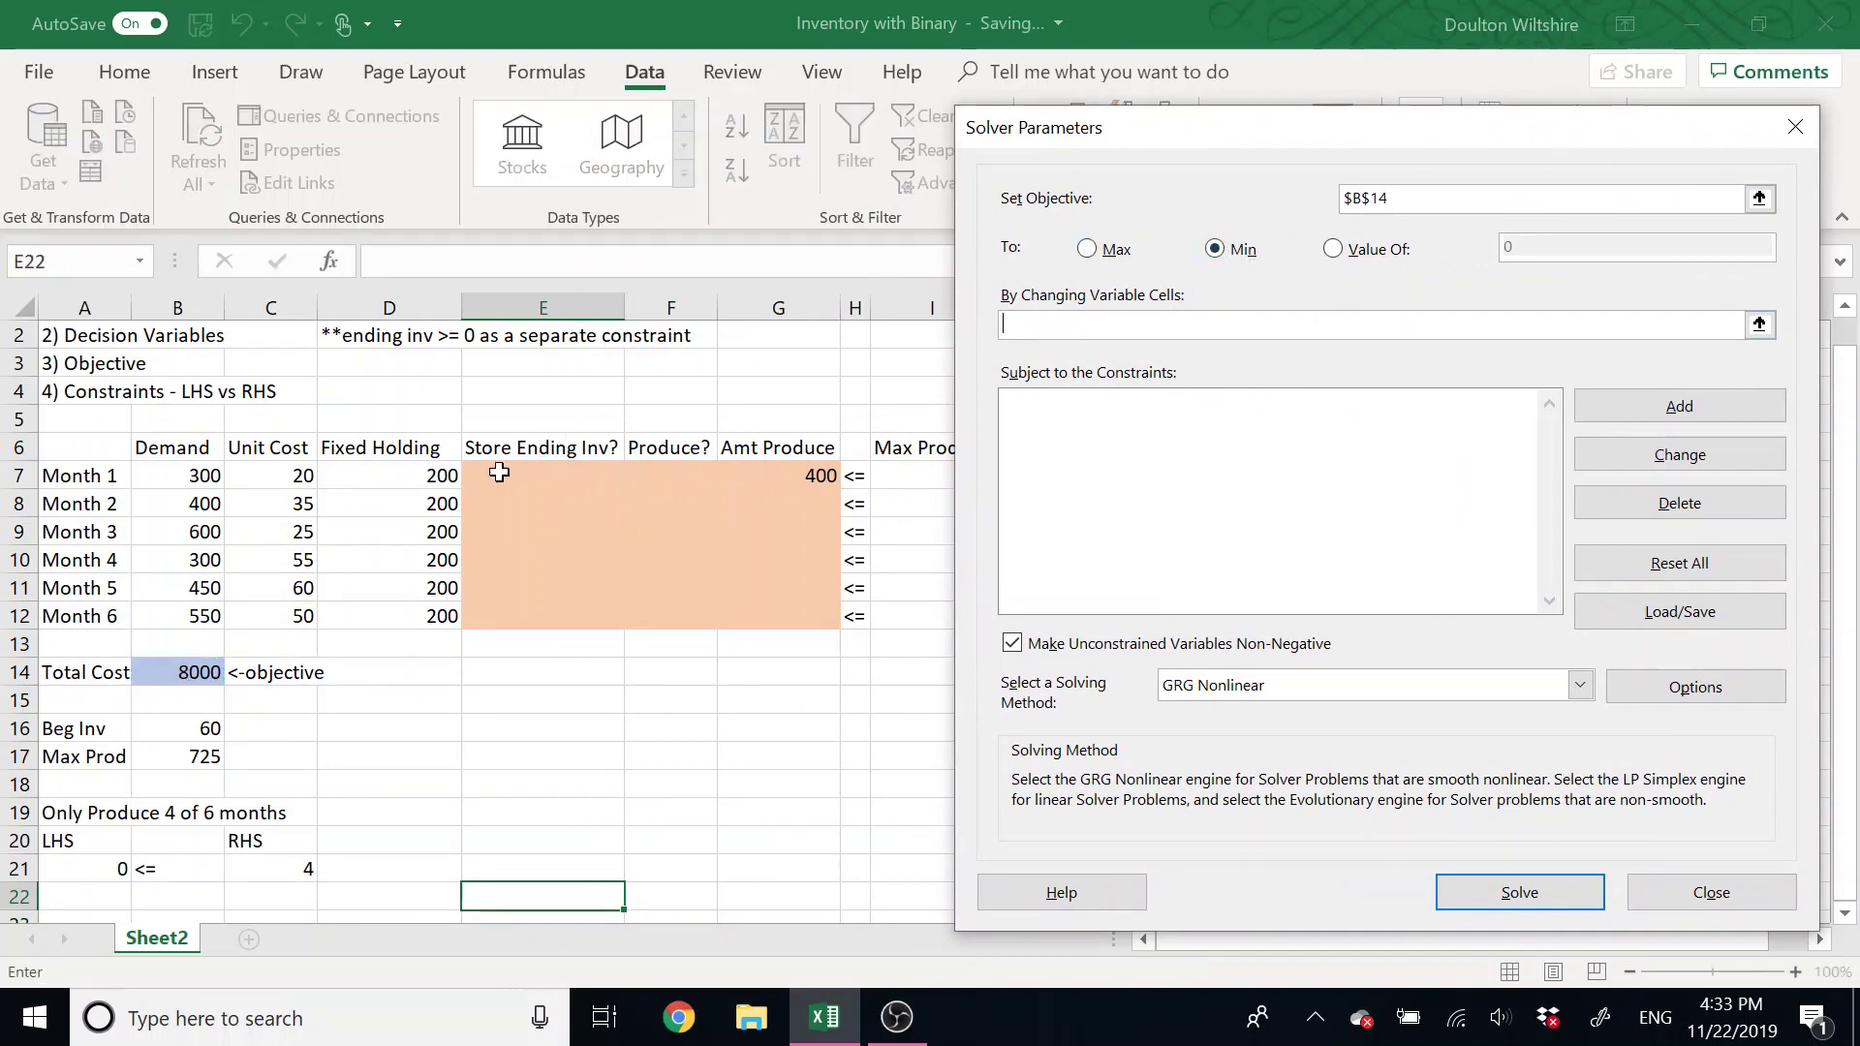
drag(499, 472, 762, 624)
Add the production capacity constraint G7:G12 <= I7:I12.
click(1716, 409)
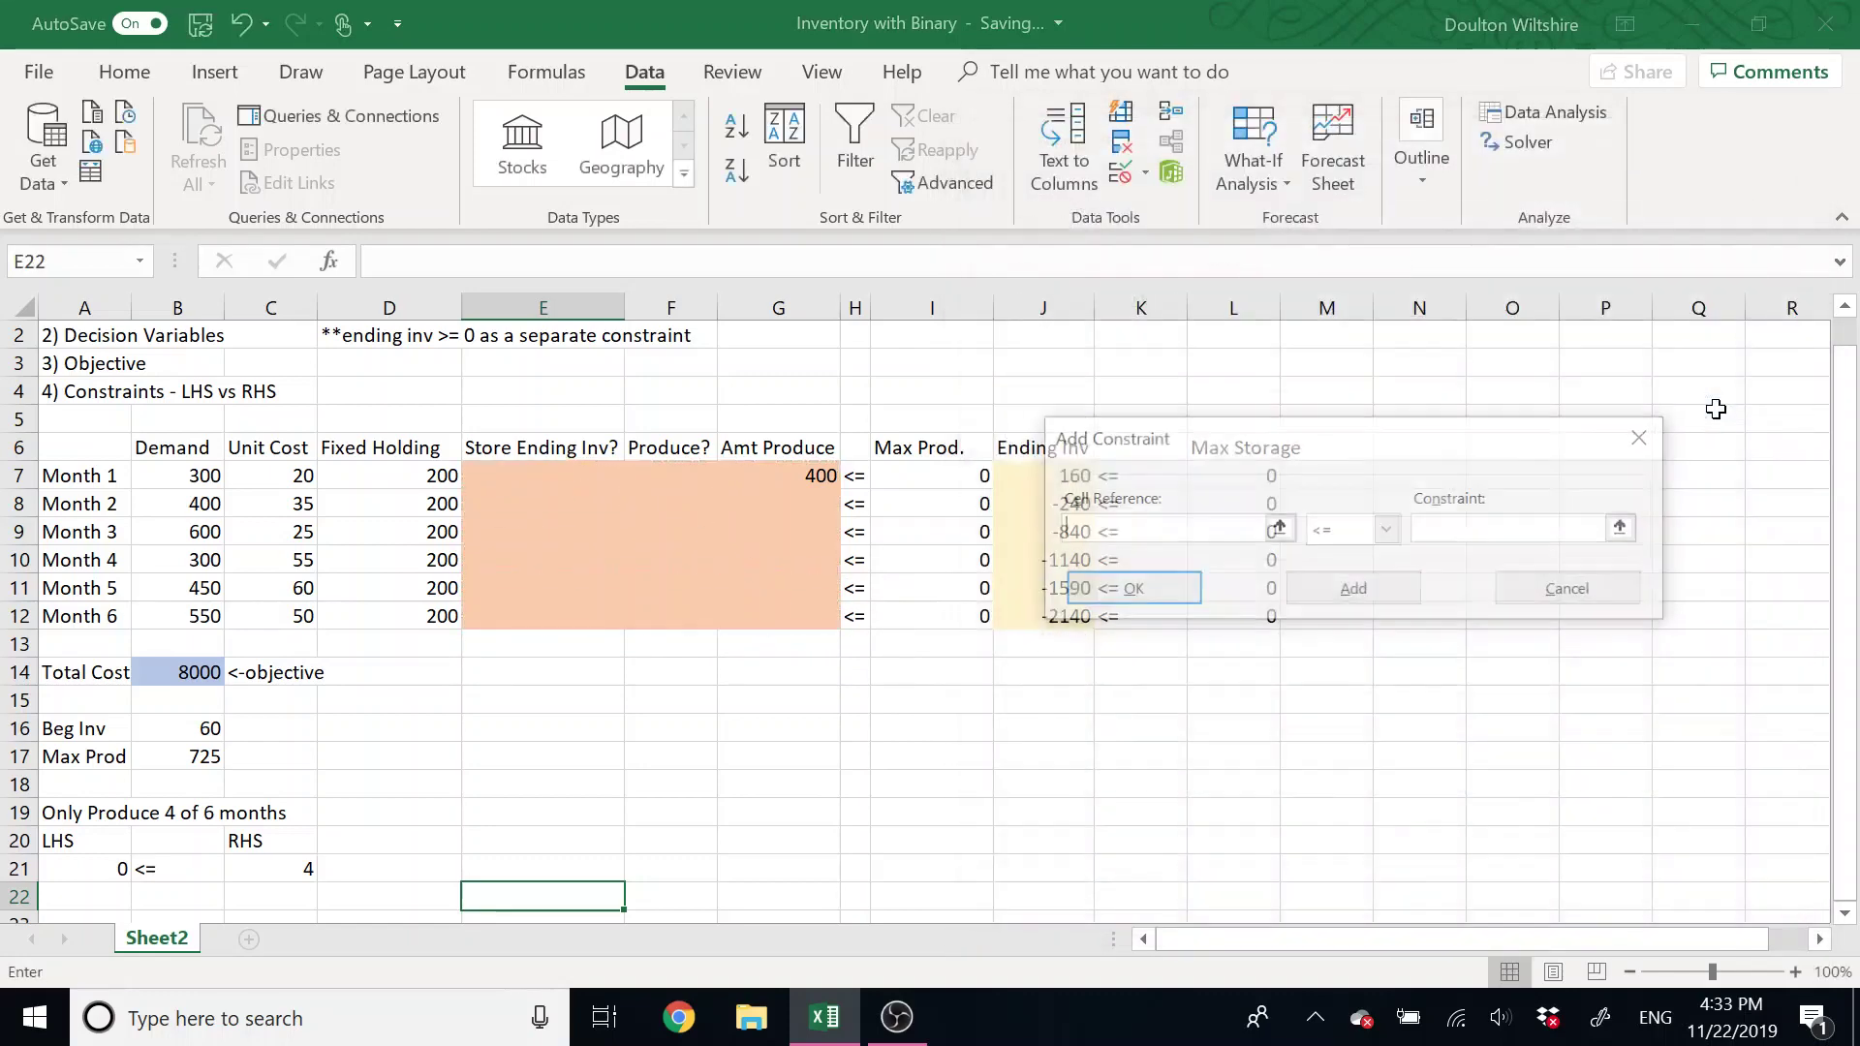
drag(818, 475, 802, 619)
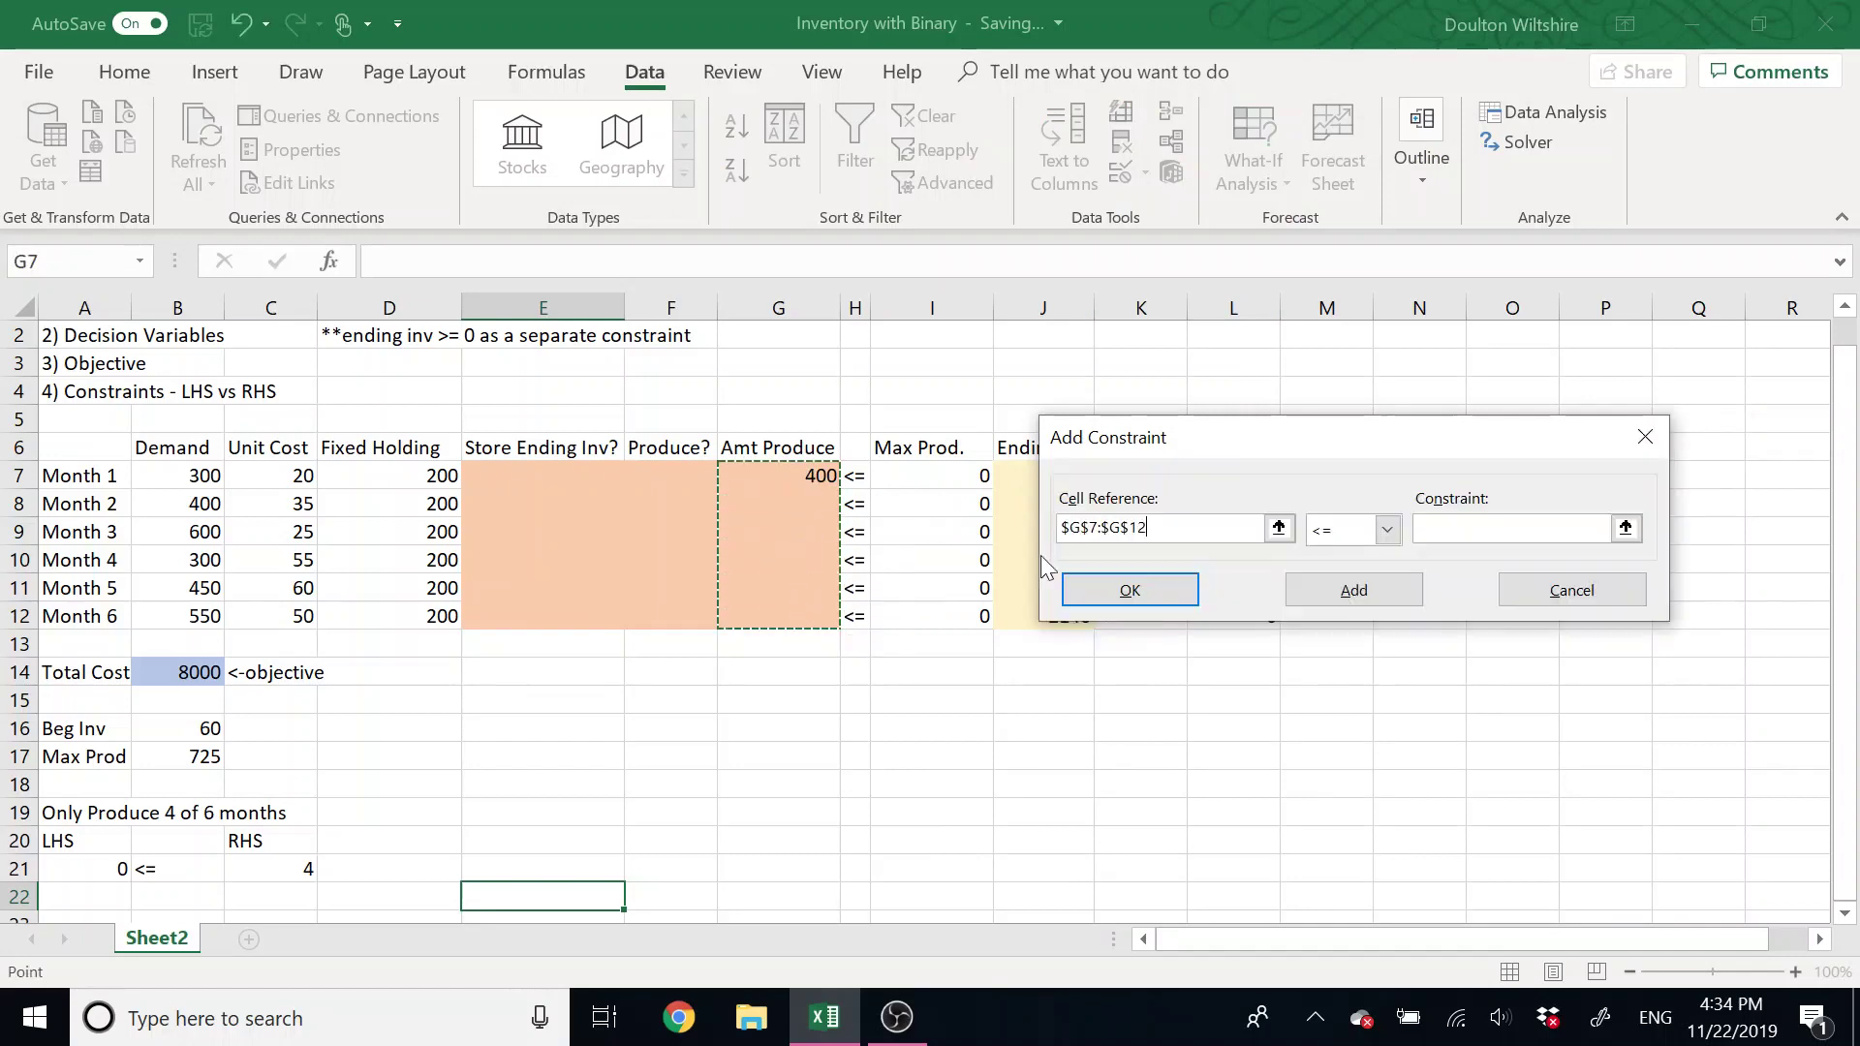
click(1472, 528)
drag(916, 476, 907, 616)
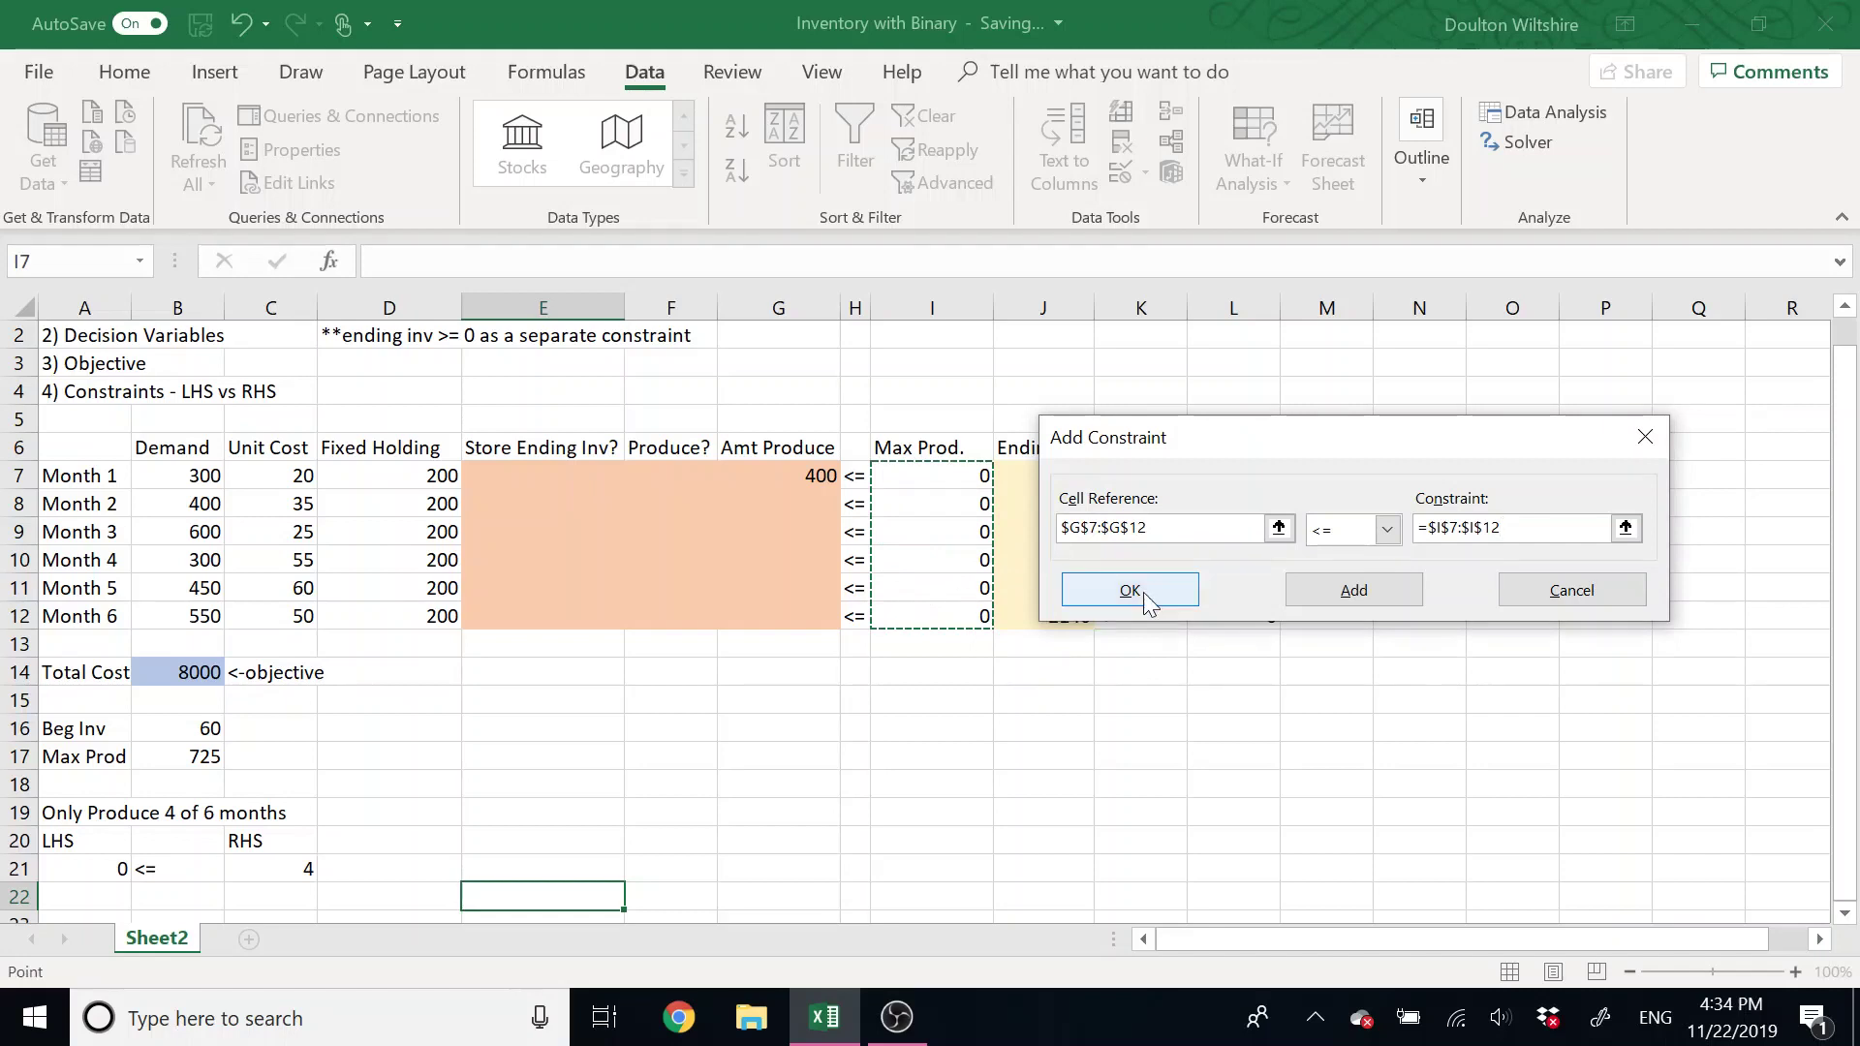
click(1366, 592)
Add the storage constraint J7:J12 <= L7:L12 limiting ending inventory to Max Storage.
drag(1291, 456, 528, 372)
drag(1046, 471, 1049, 620)
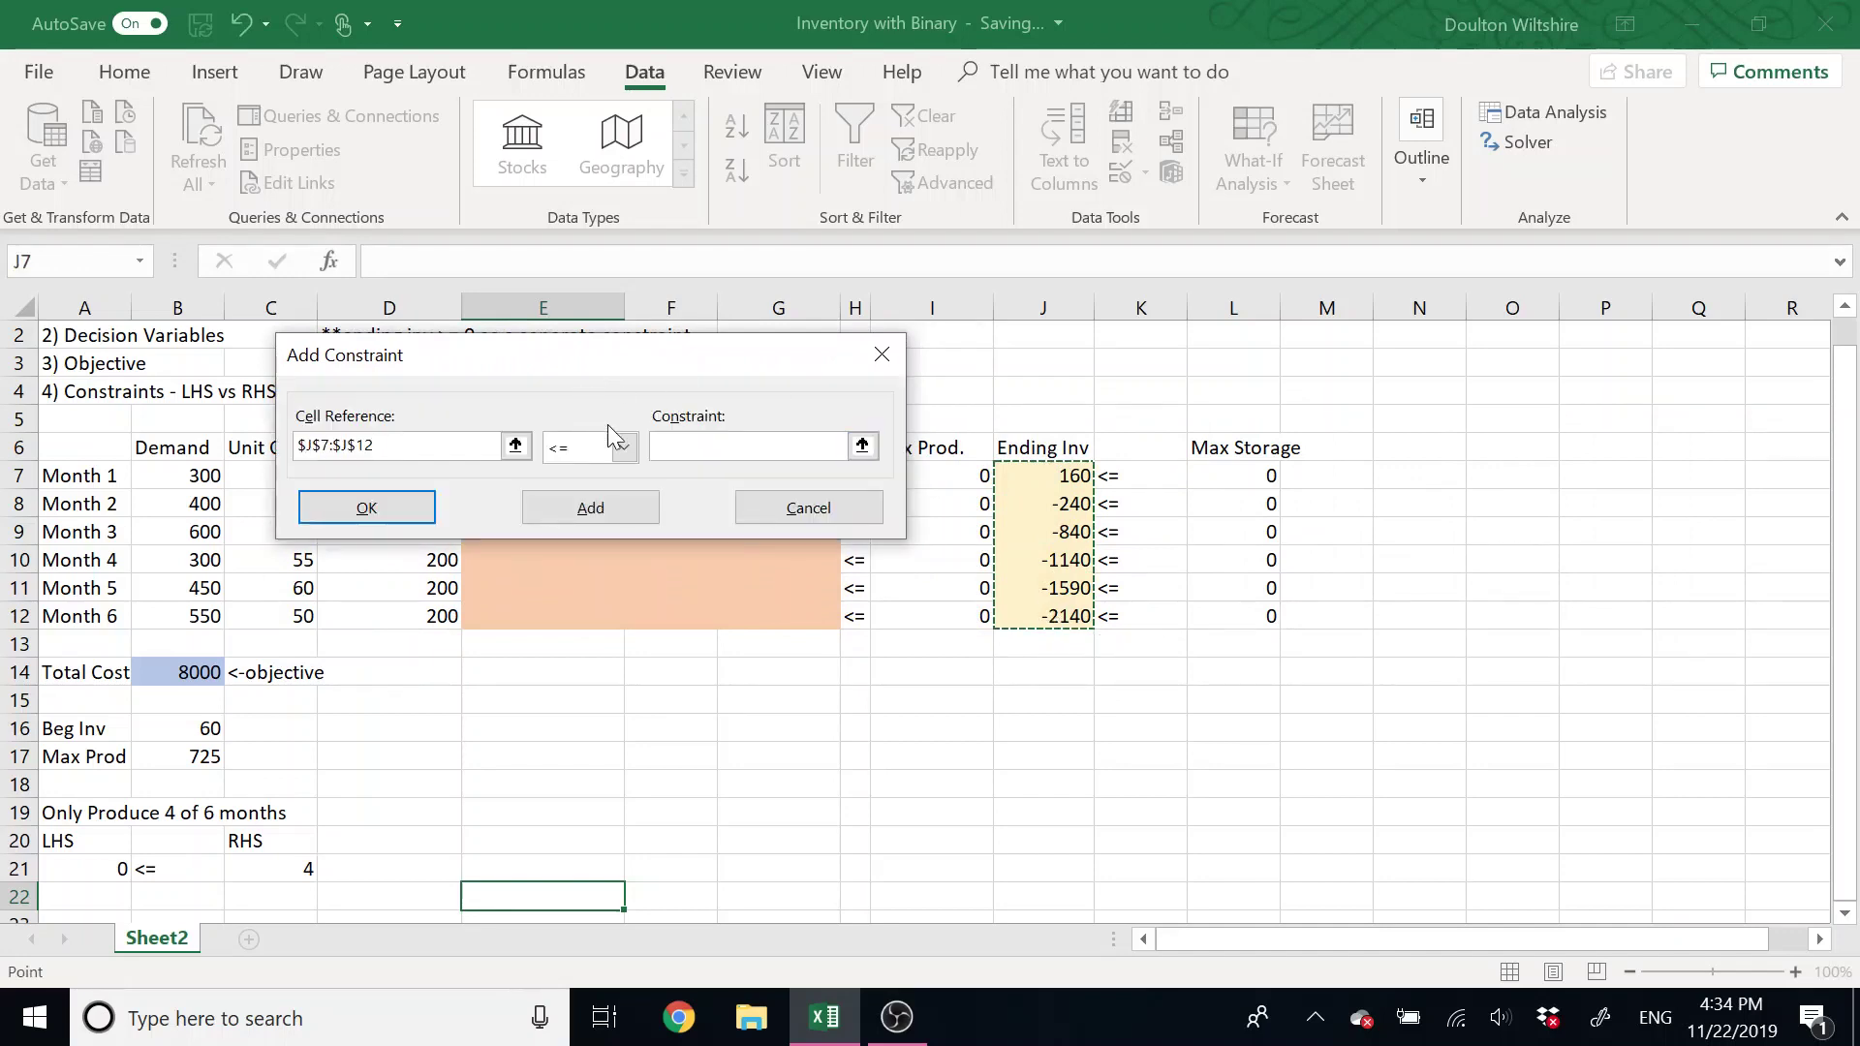
click(823, 447)
drag(1262, 475, 1244, 611)
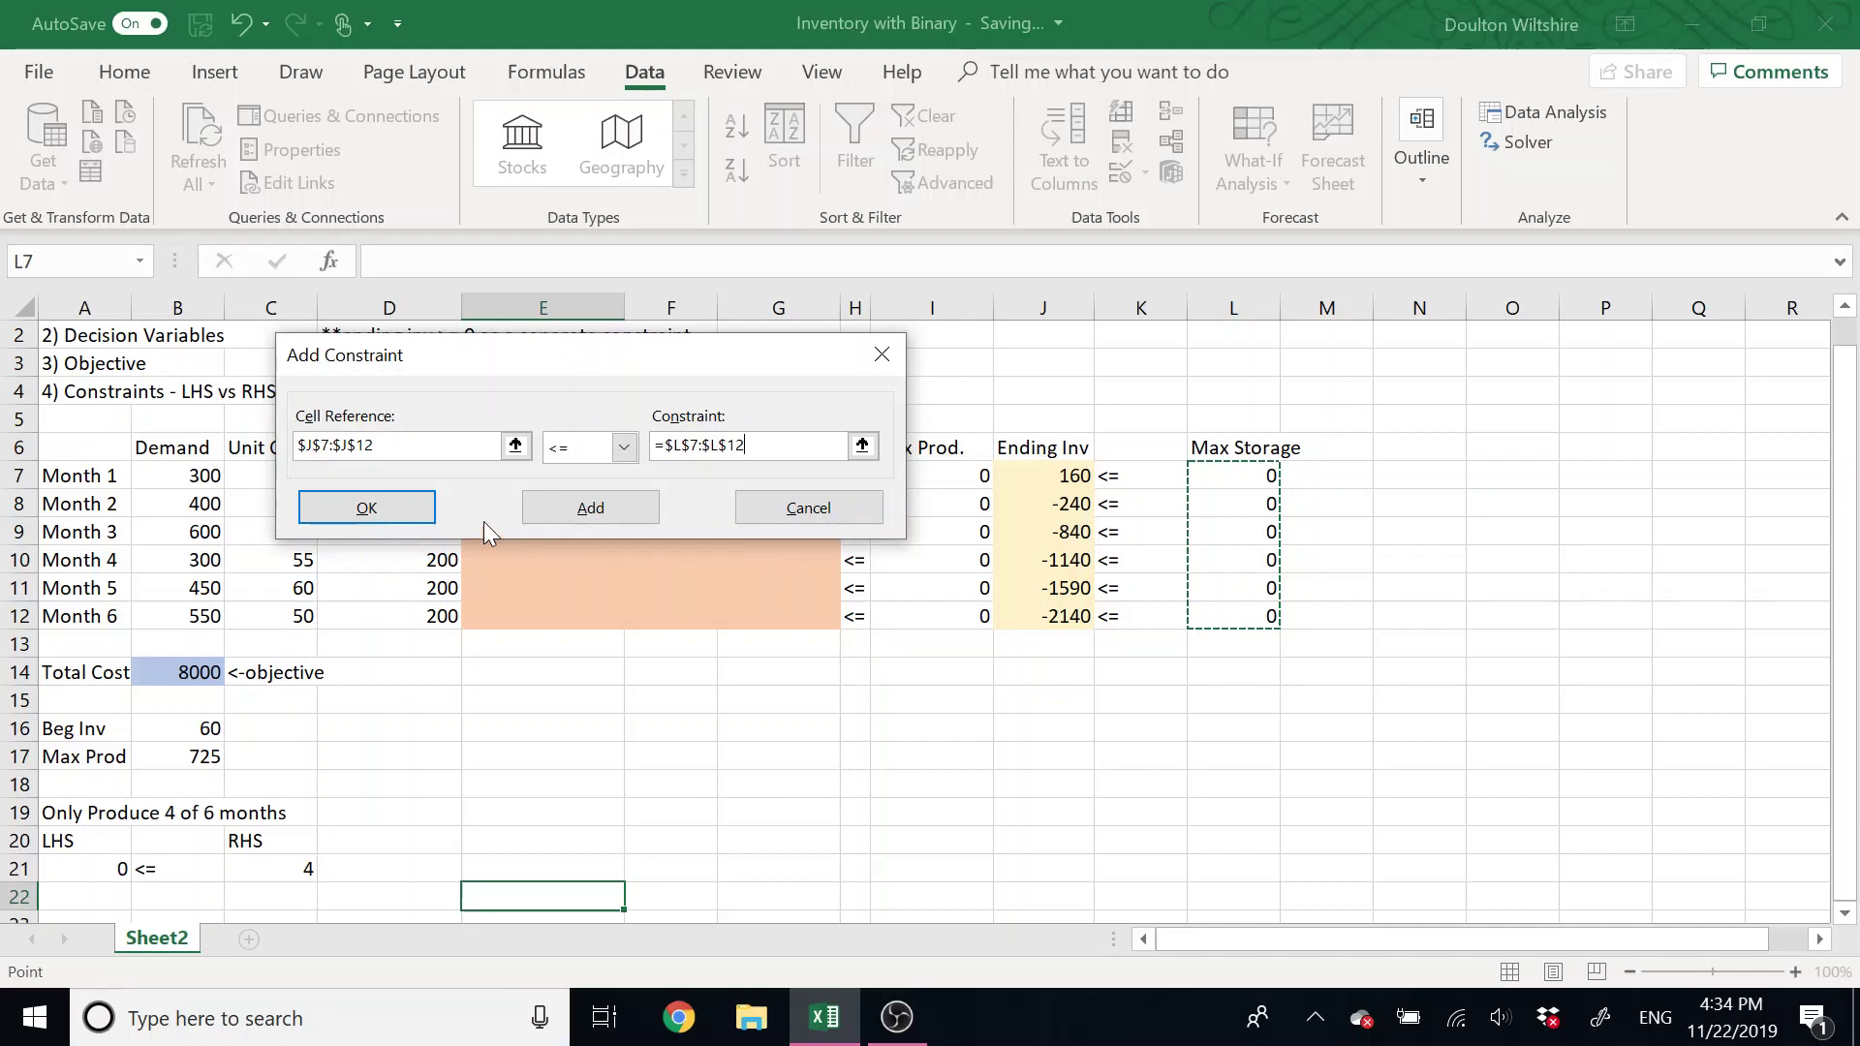
click(537, 520)
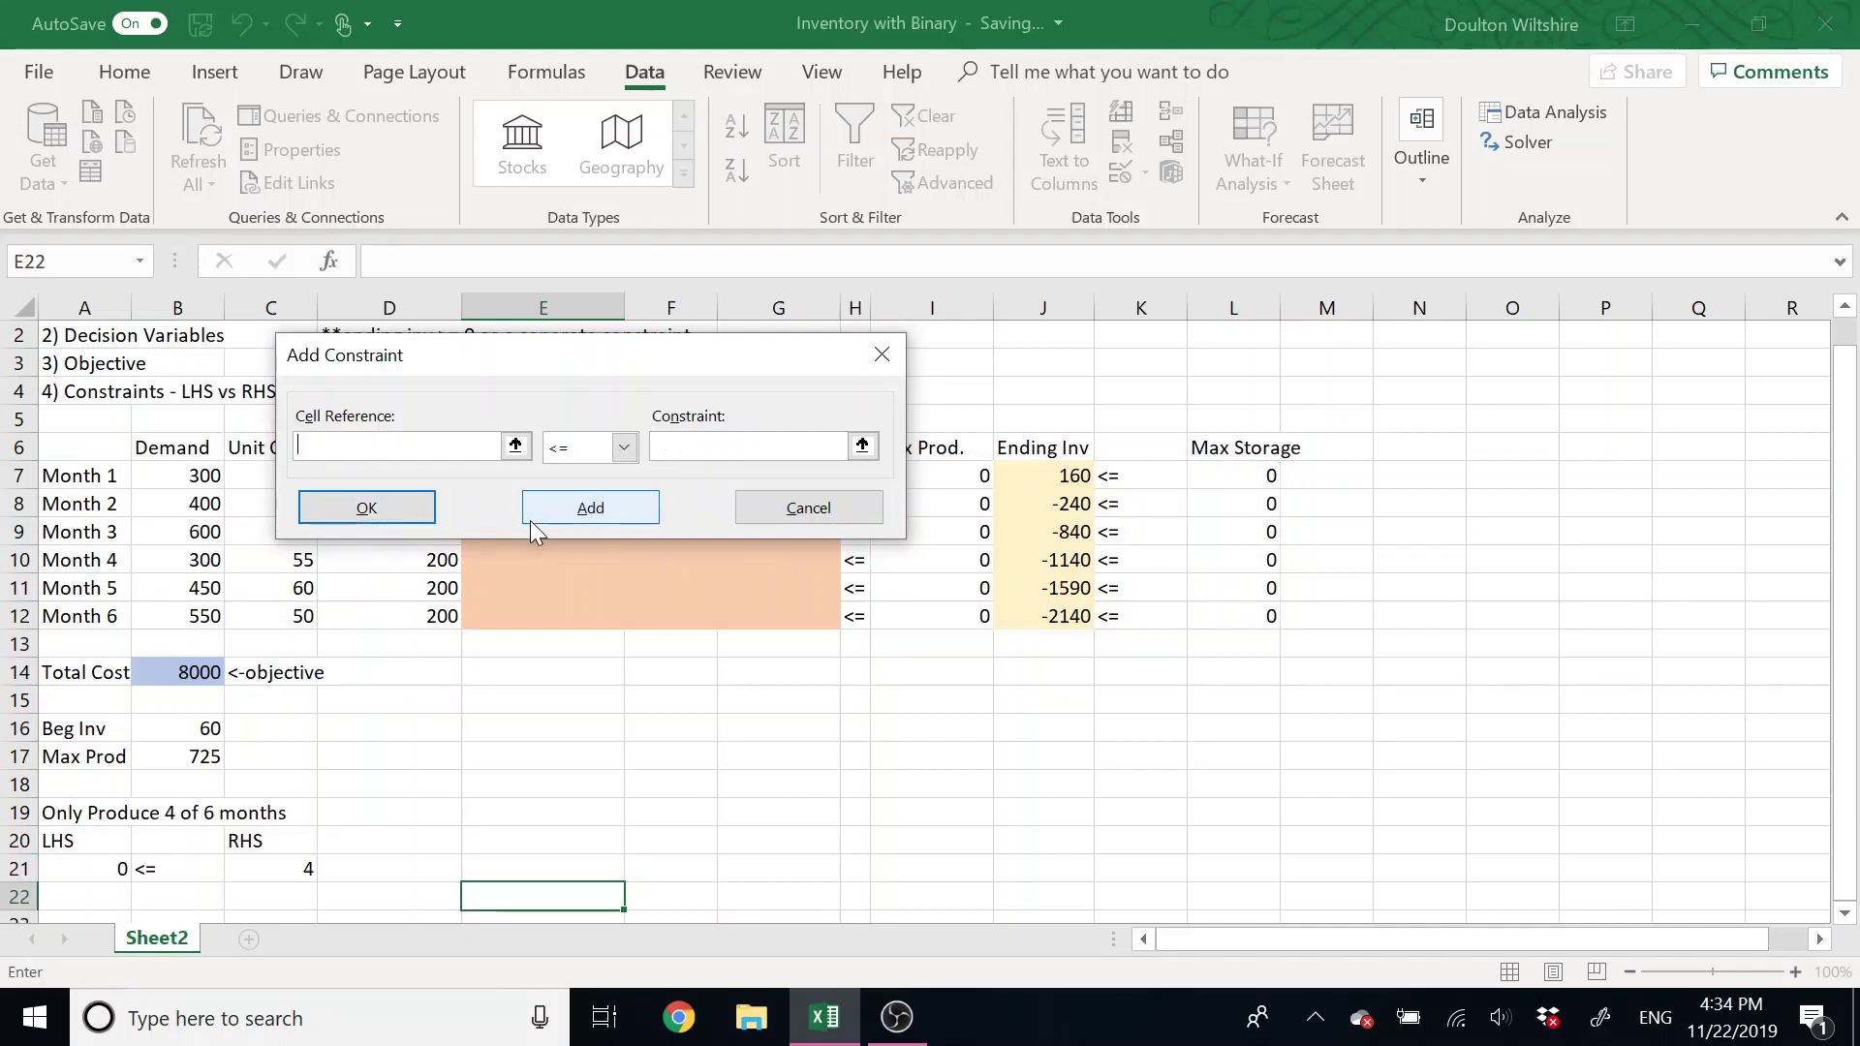
Add the 4-of-6-months constraint A21 <= C21.
click(80, 867)
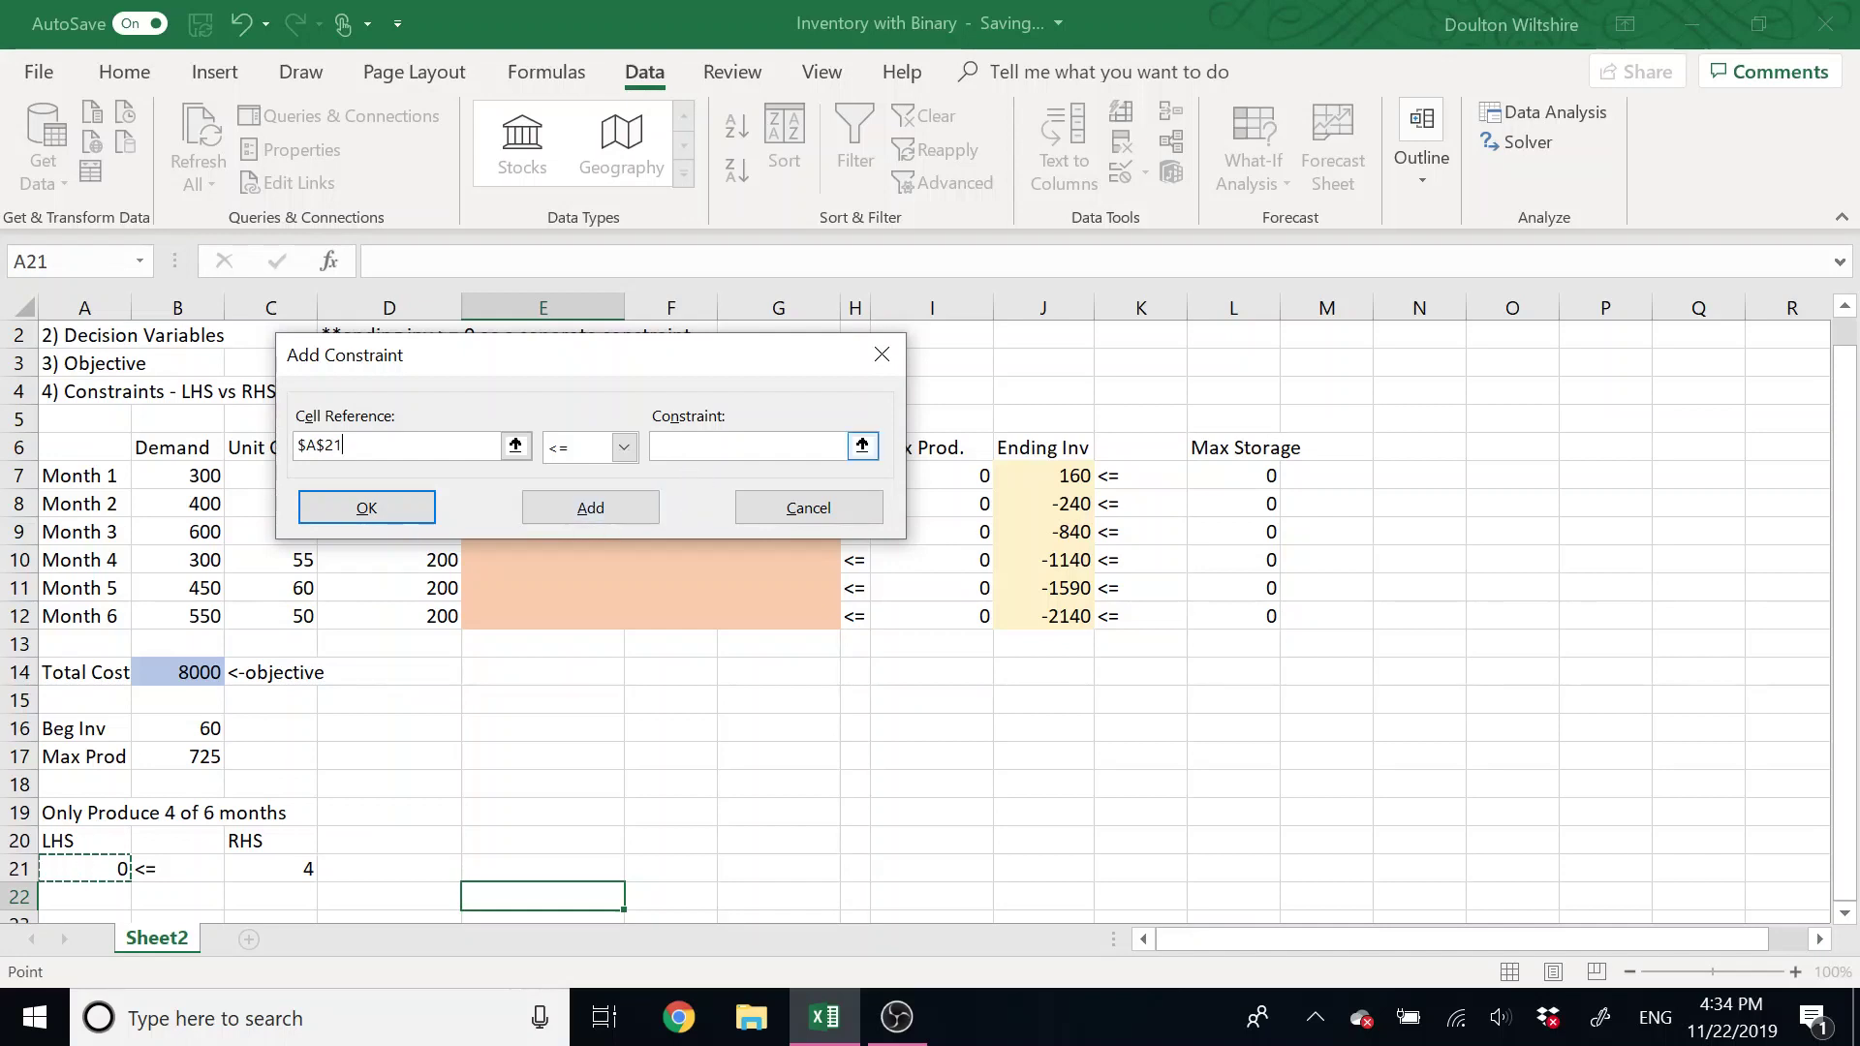
key(Tab)
key(Tab)
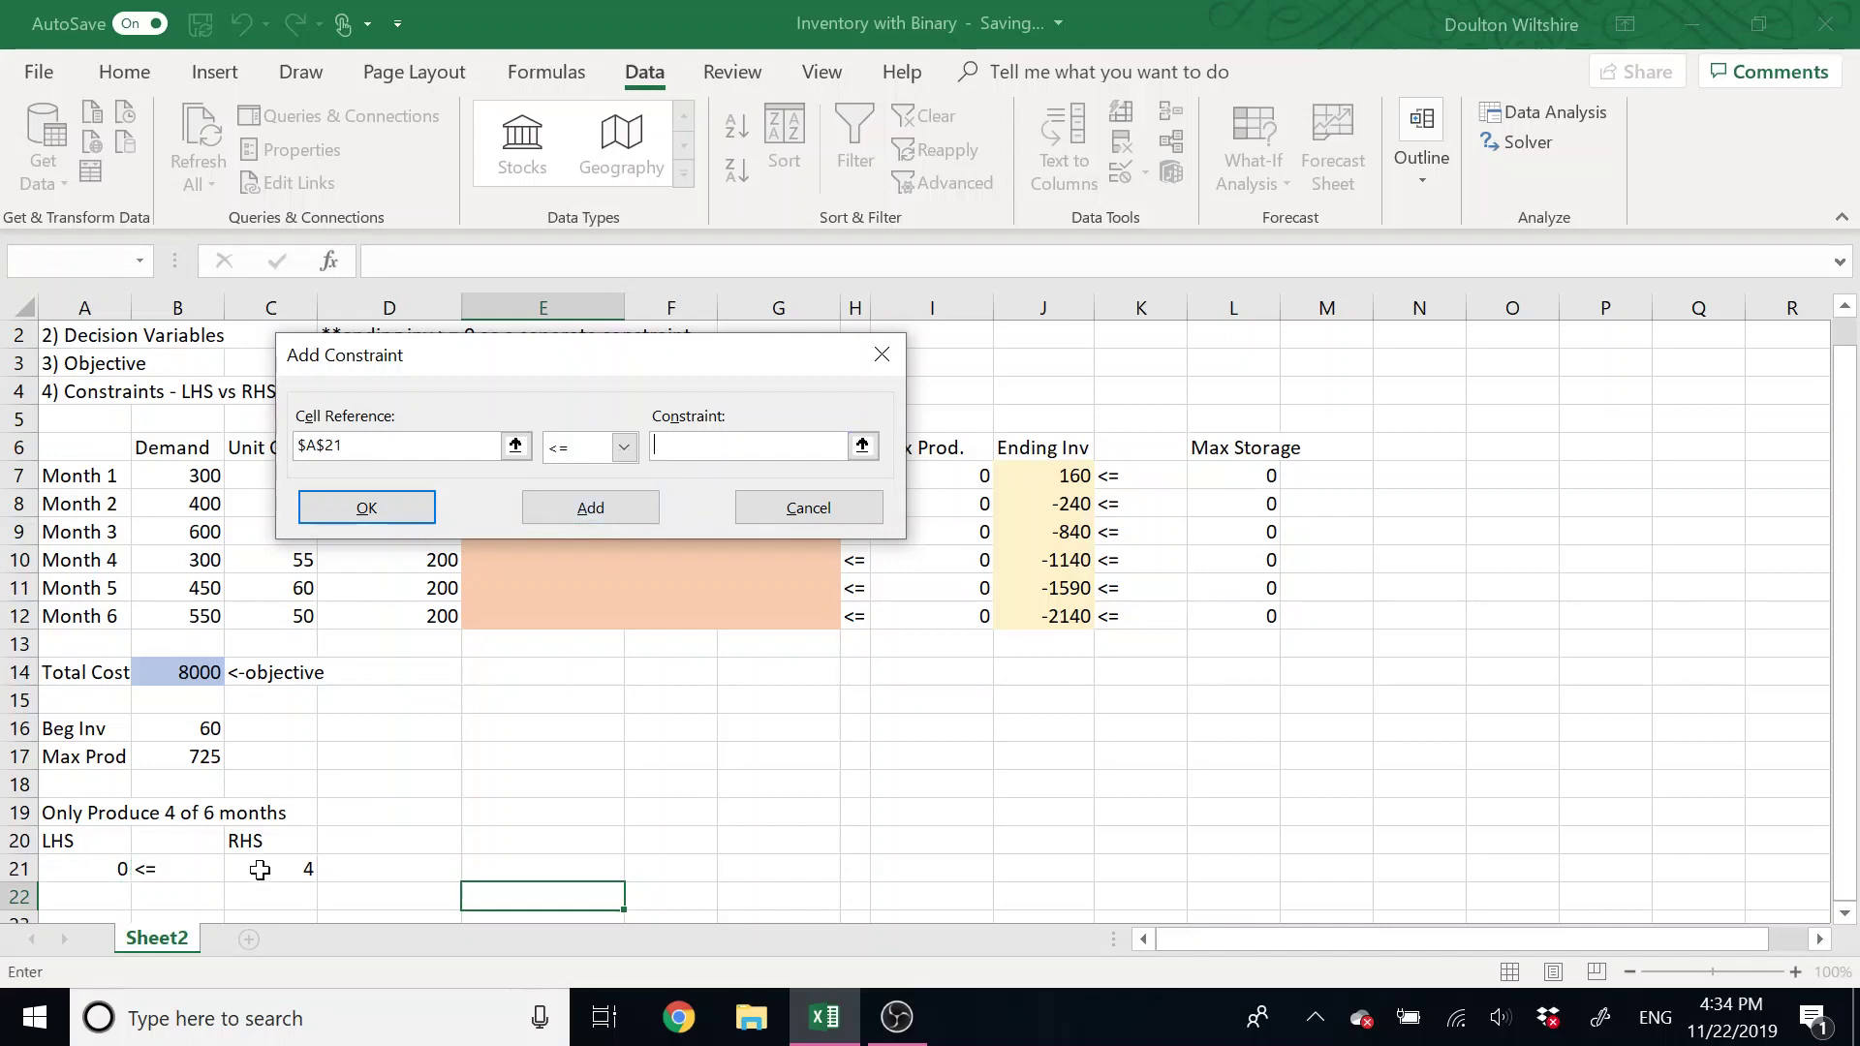
click(260, 869)
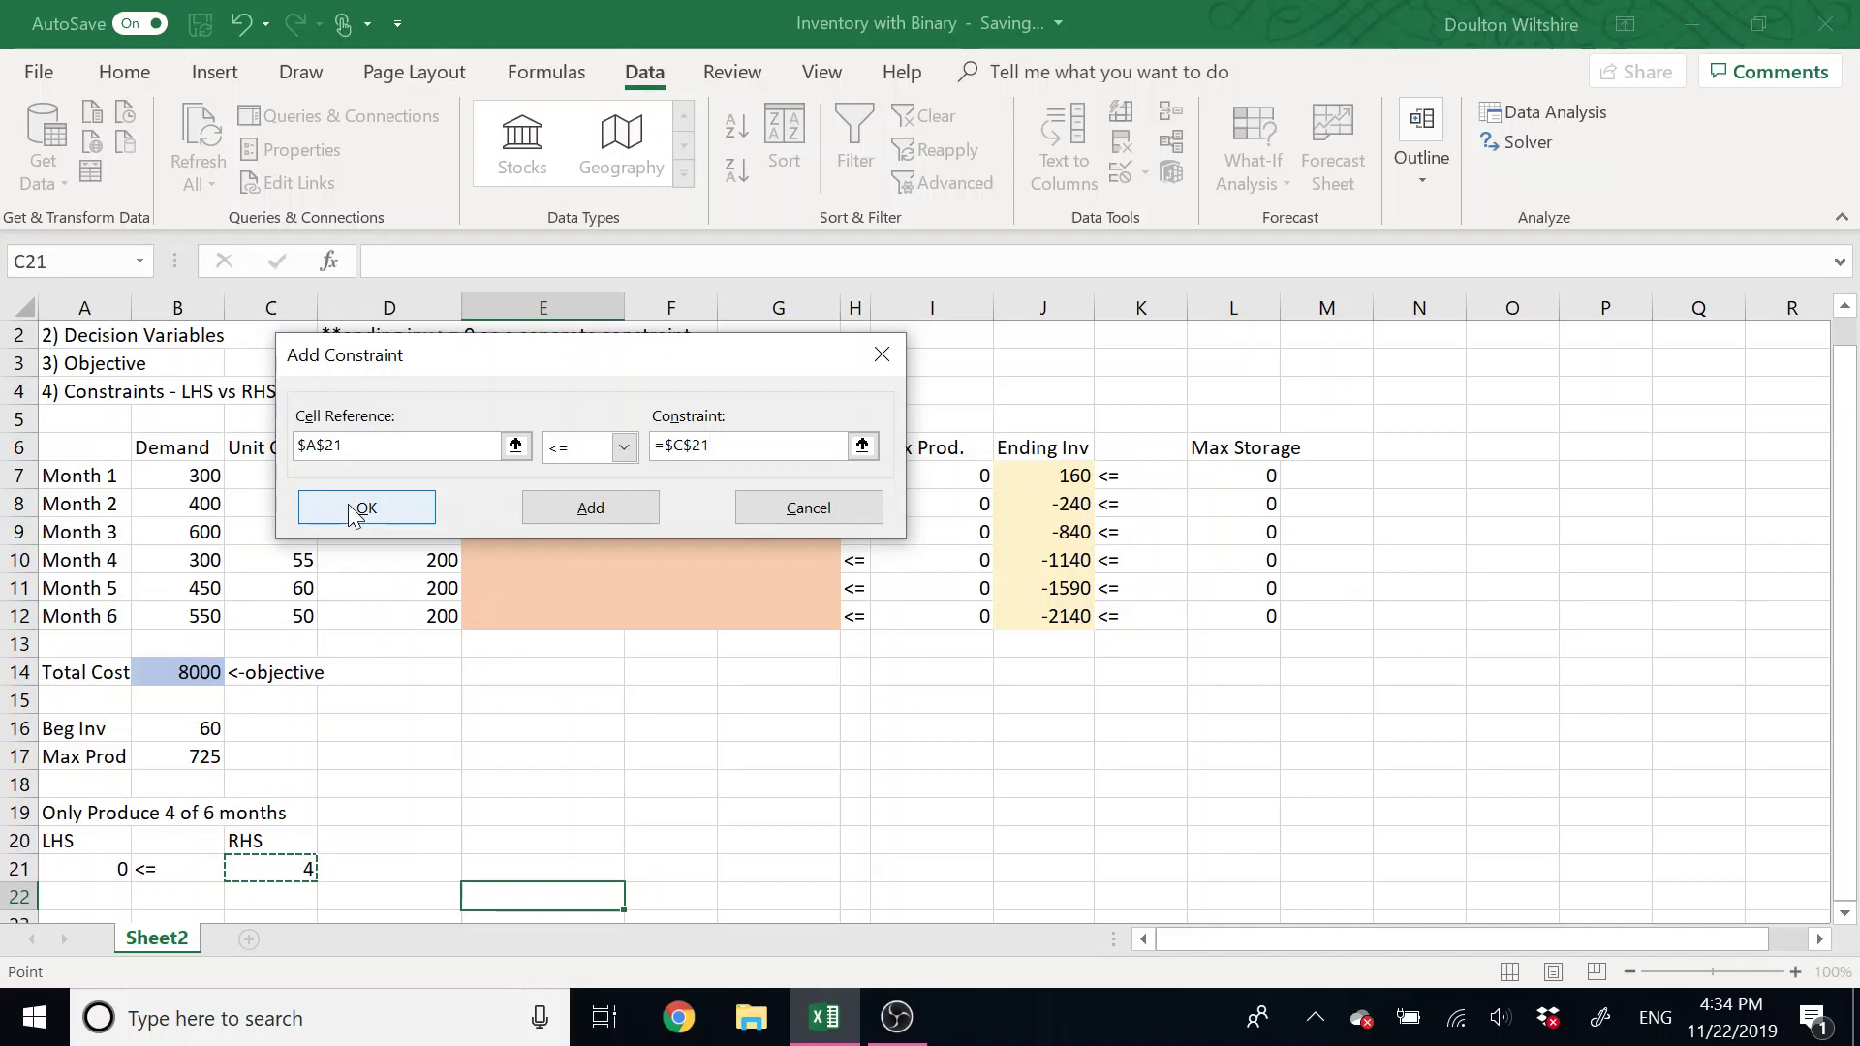
click(590, 508)
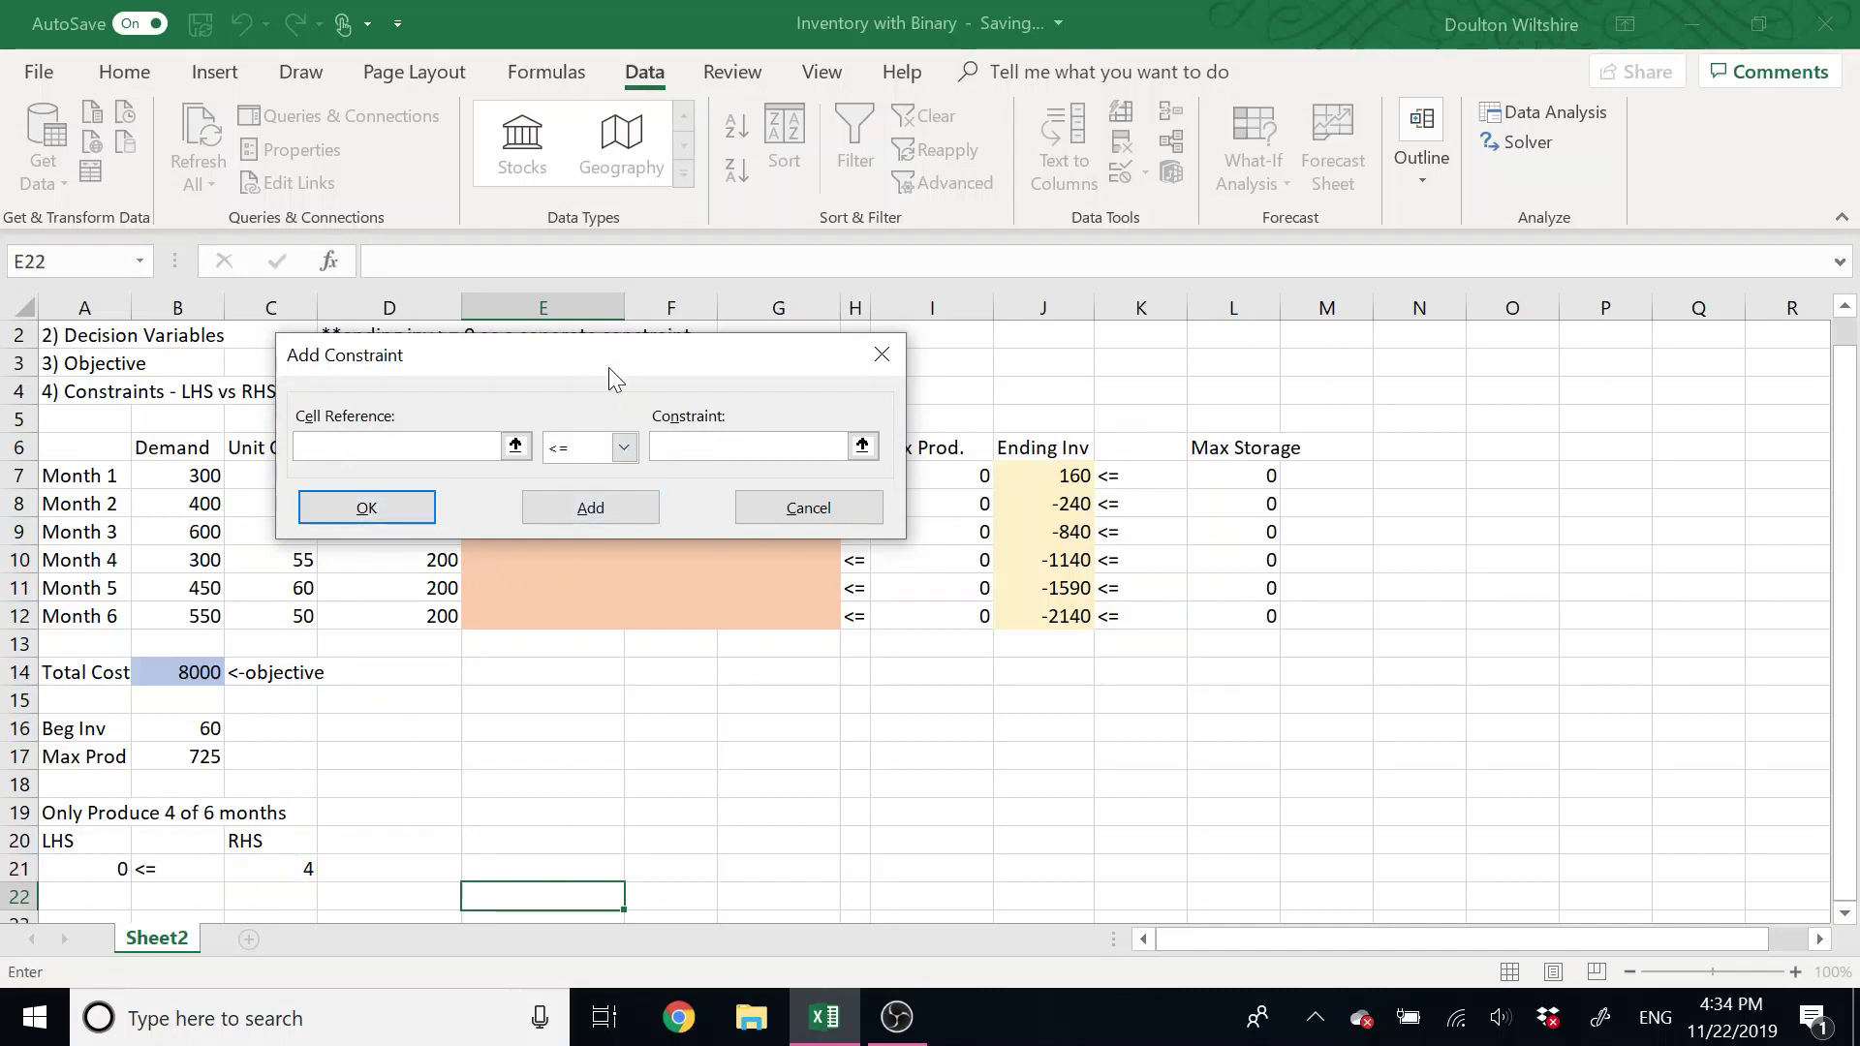
Set up a binary constraint on the Store and Produce? cells E7:F12.
drag(610, 368, 1243, 310)
drag(490, 470, 633, 608)
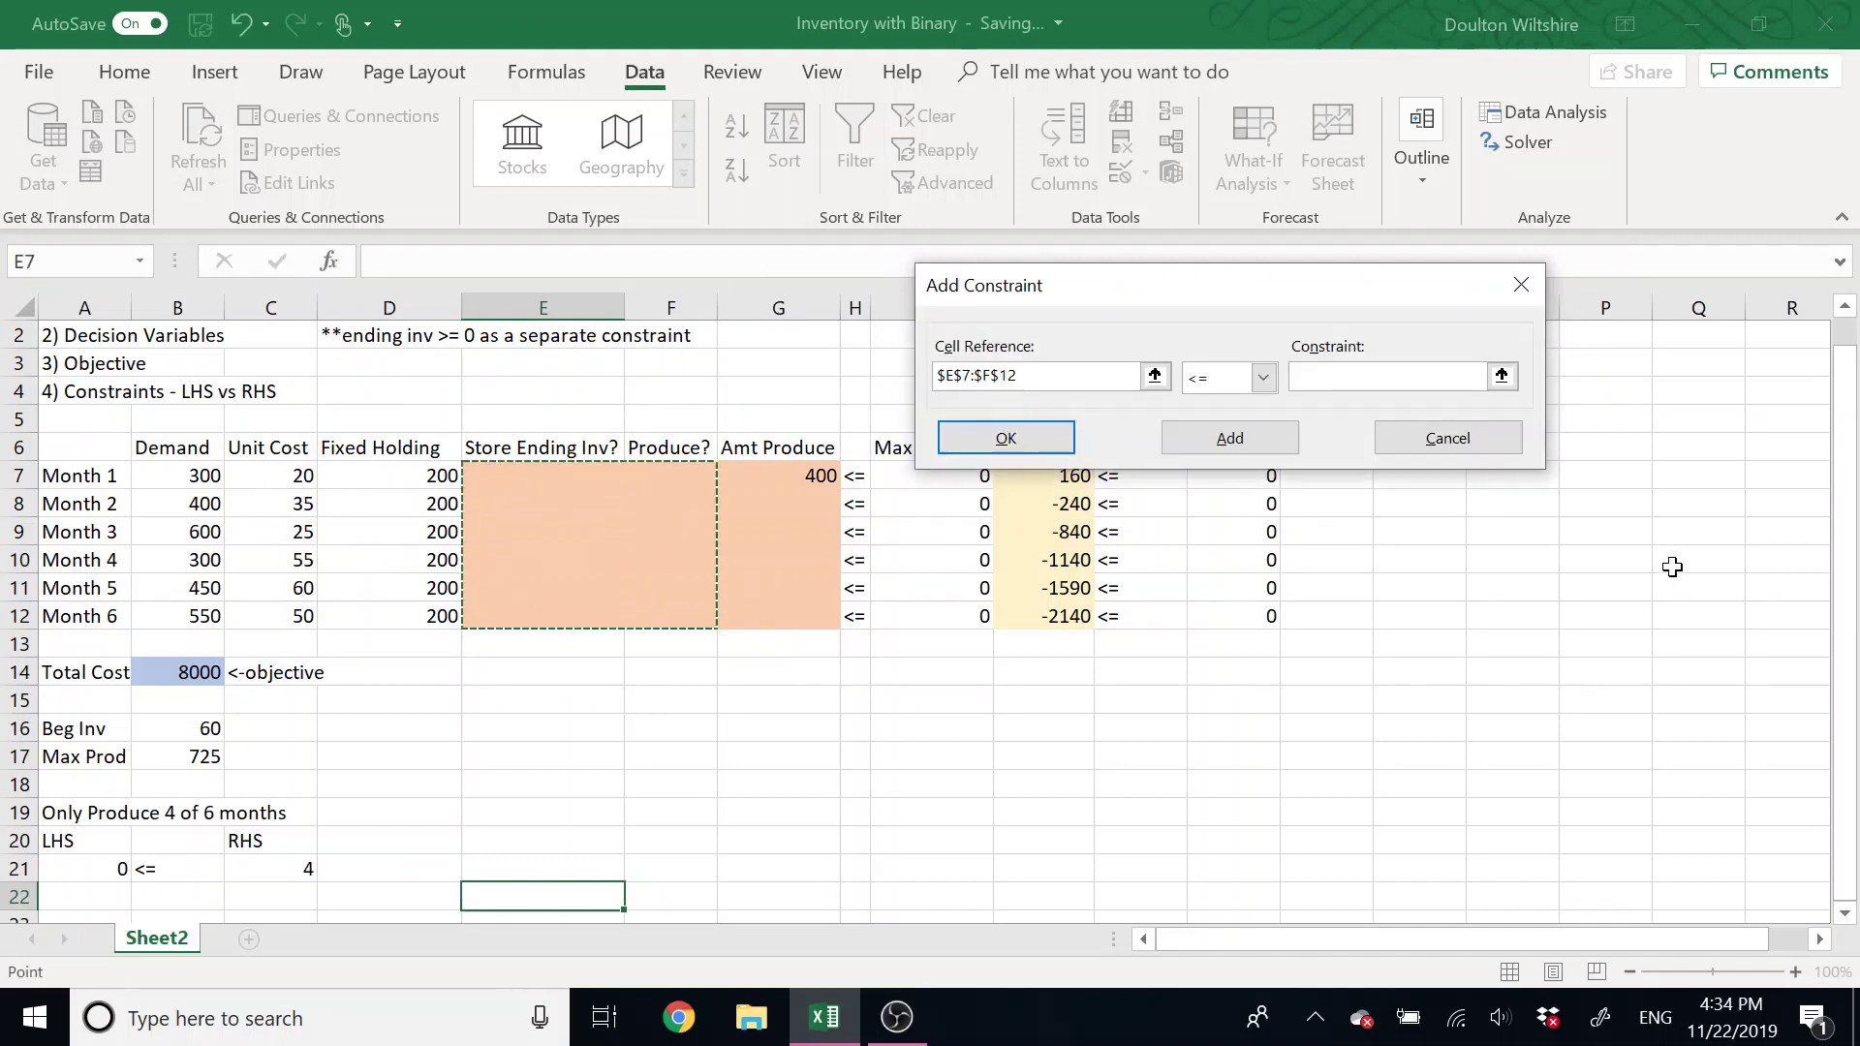
click(1263, 378)
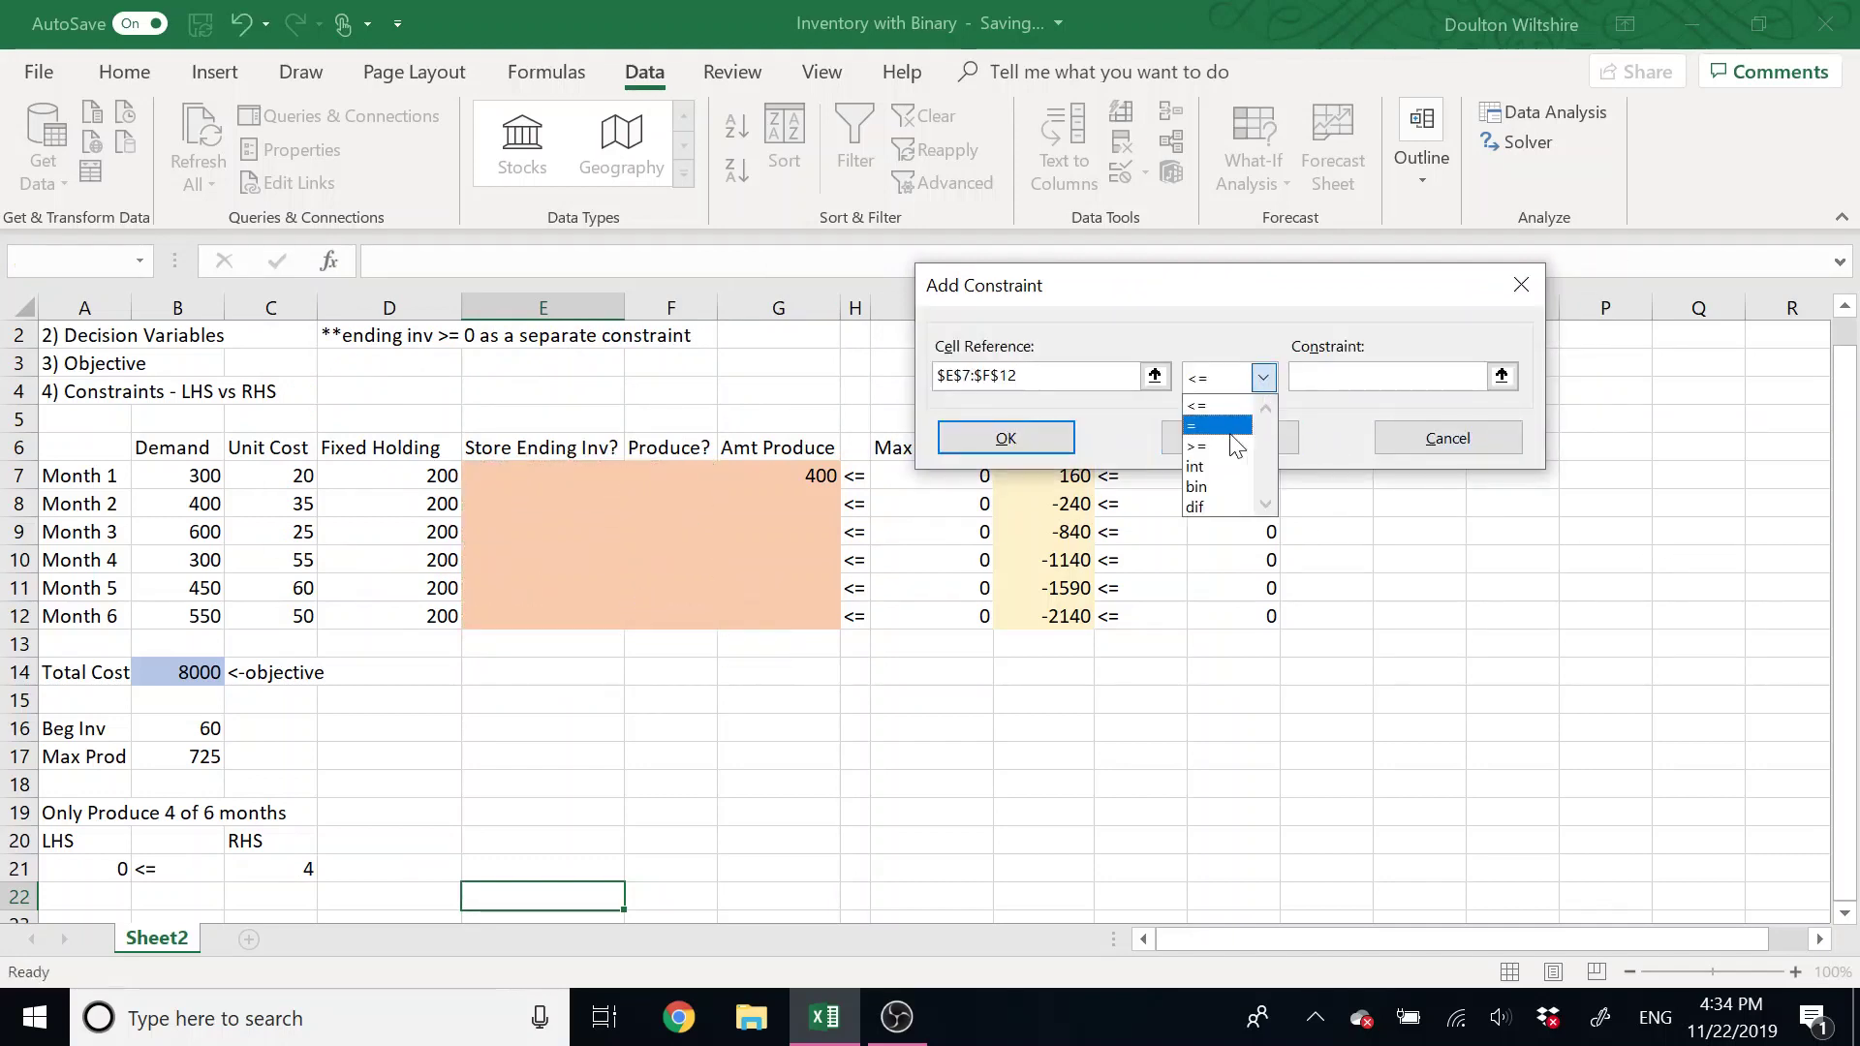
click(1208, 491)
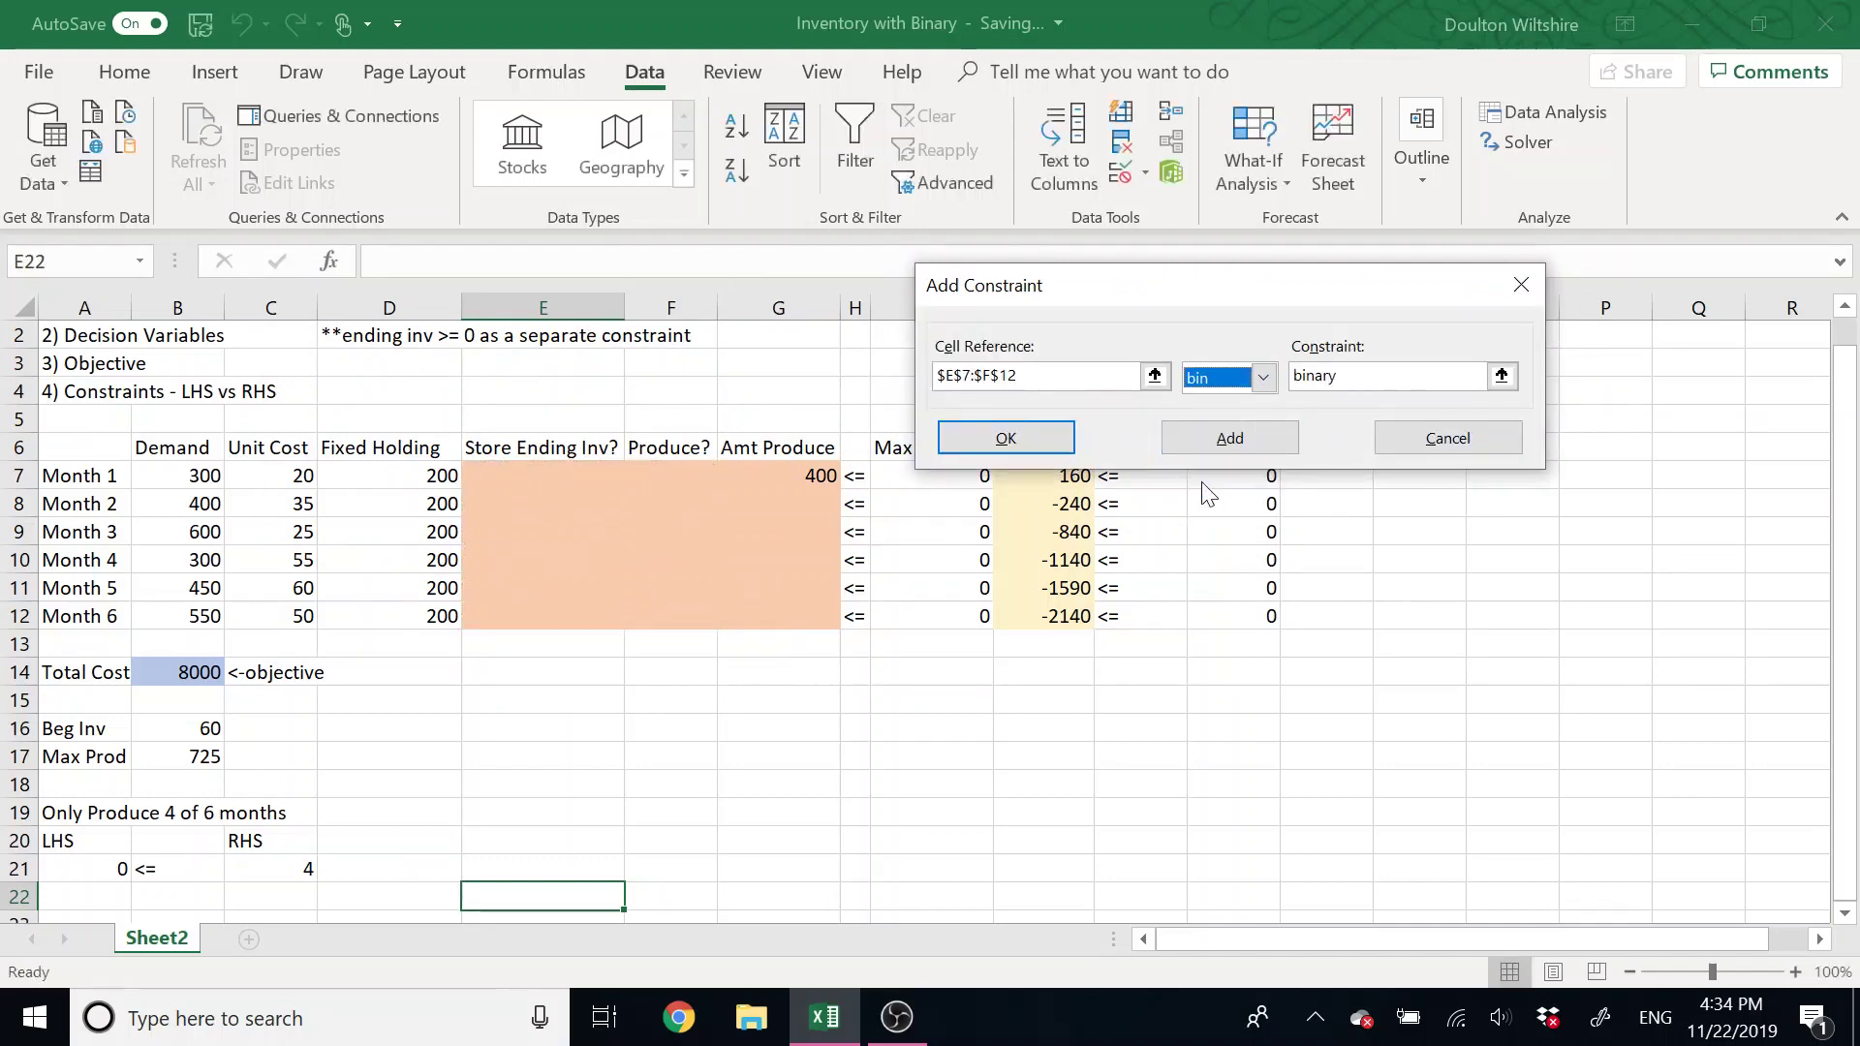
Confirm the binary constraint, choose Simplex LP, and enable Ignore Integer Constraints.
click(1008, 449)
click(1066, 579)
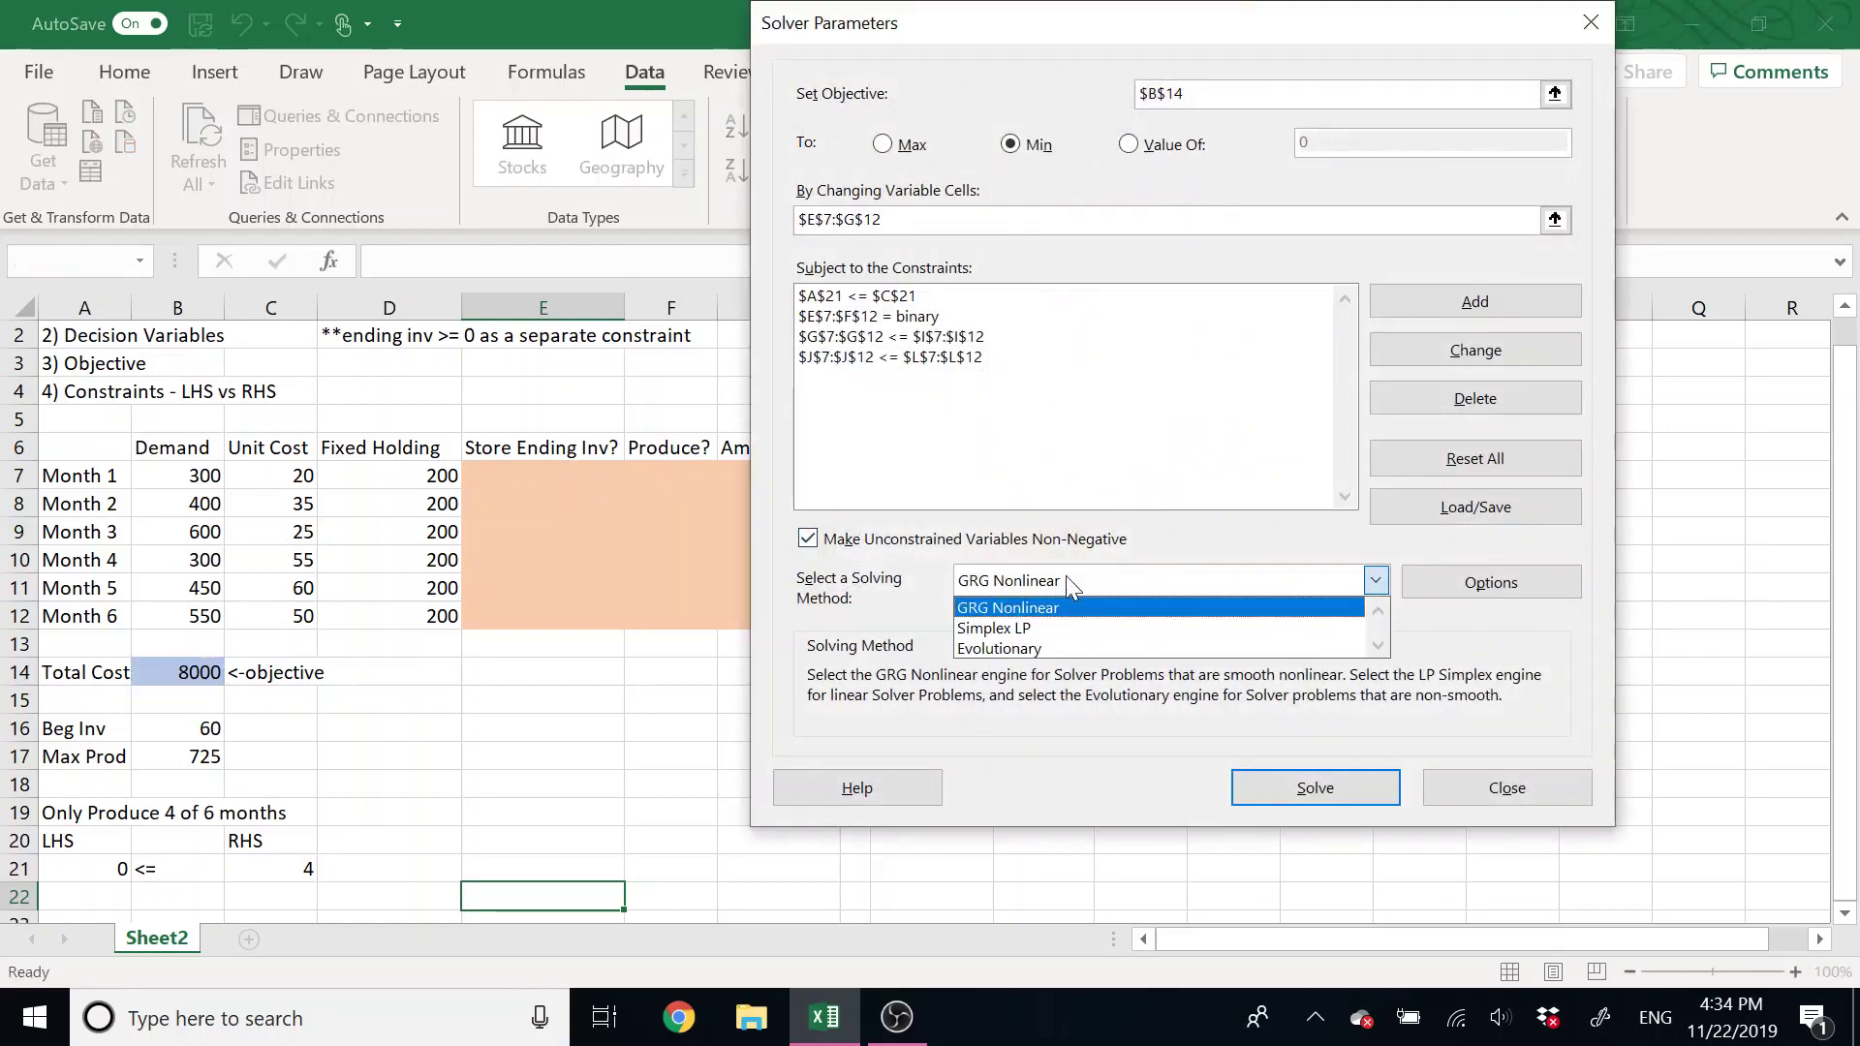
click(1015, 628)
click(1506, 586)
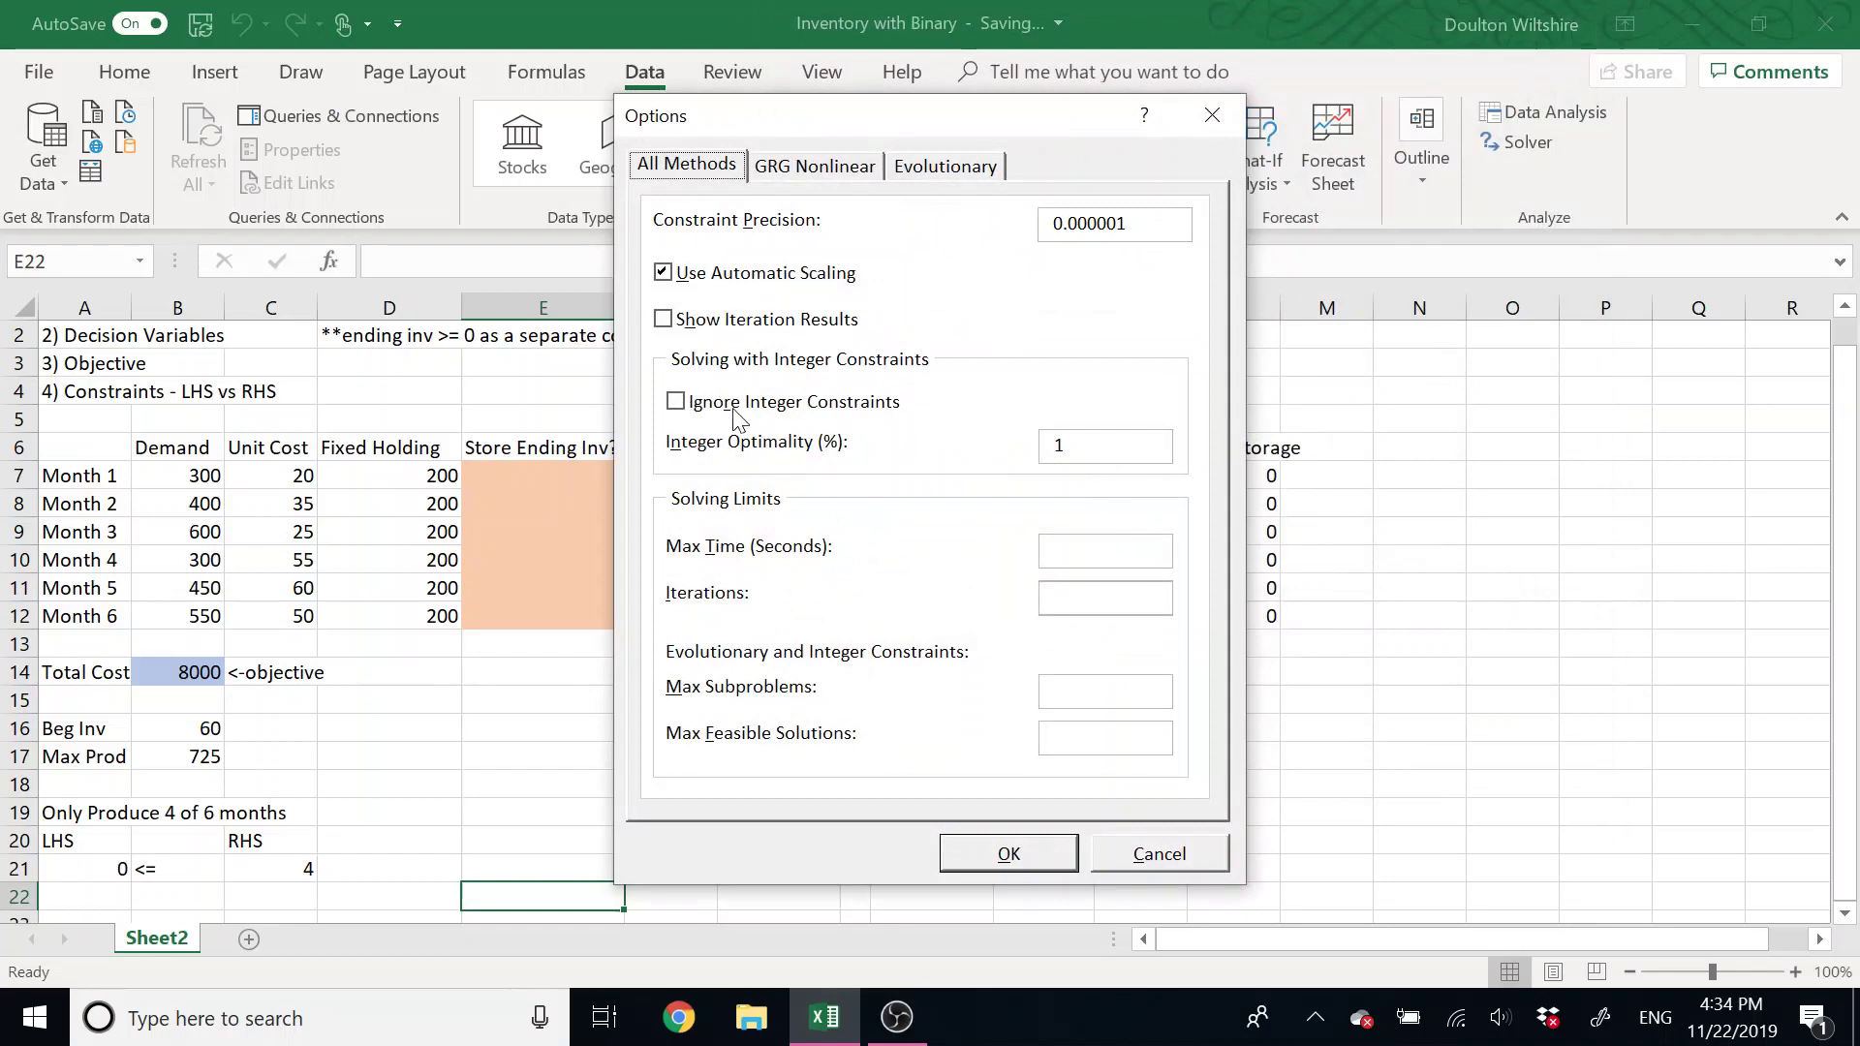
click(675, 403)
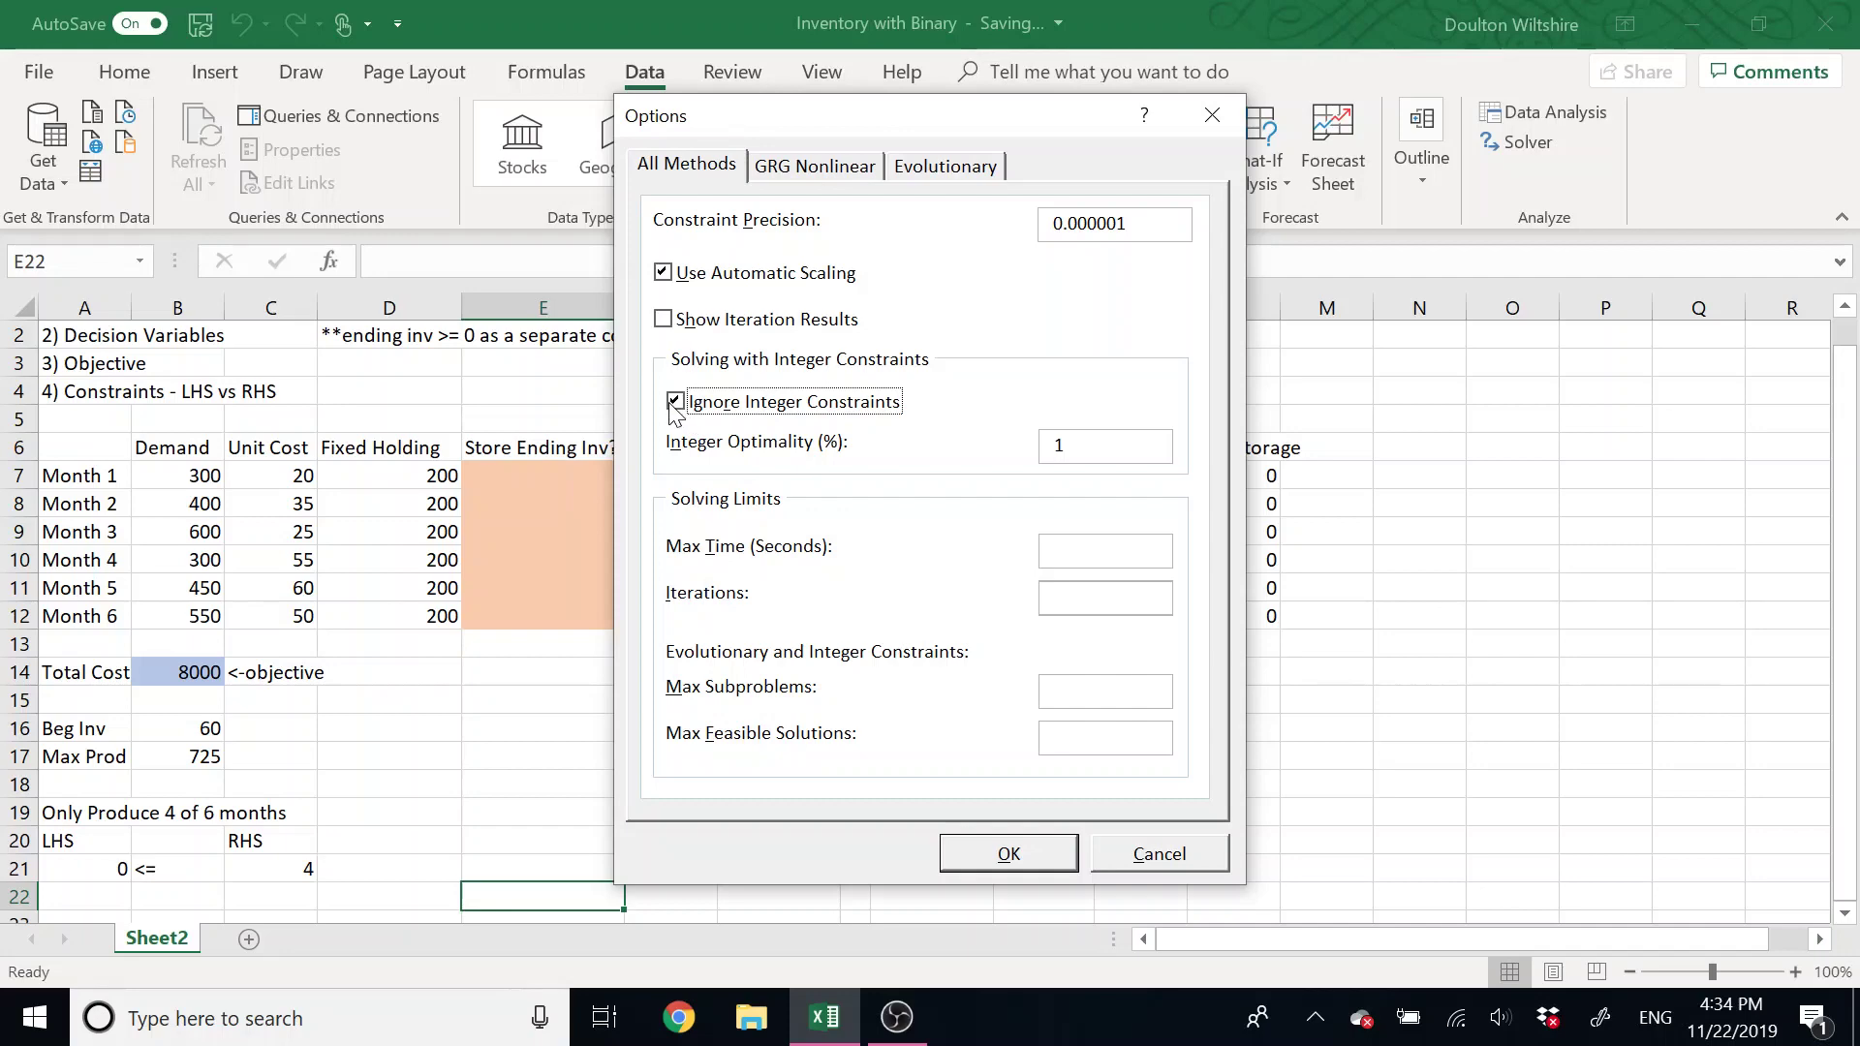
click(1010, 854)
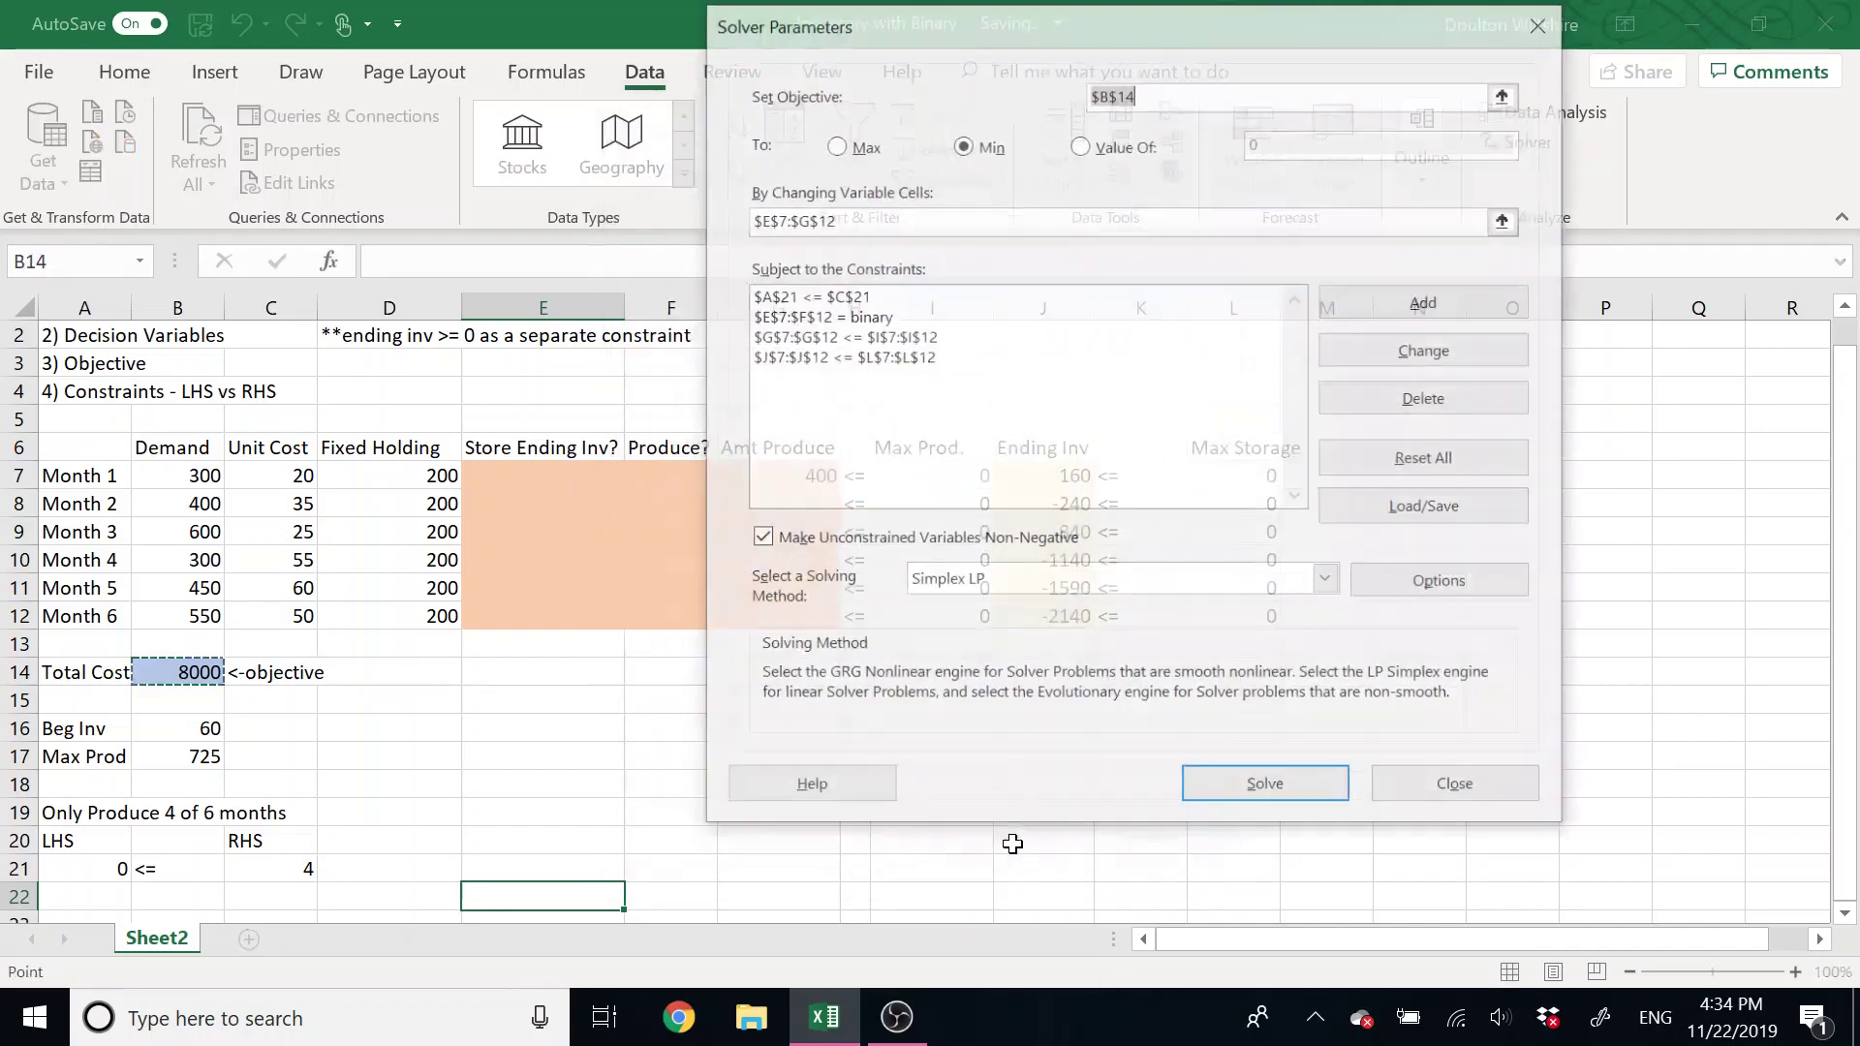
Solve, keep the Solver solution, and select the Ending Inv cells J6:J12.
click(1278, 812)
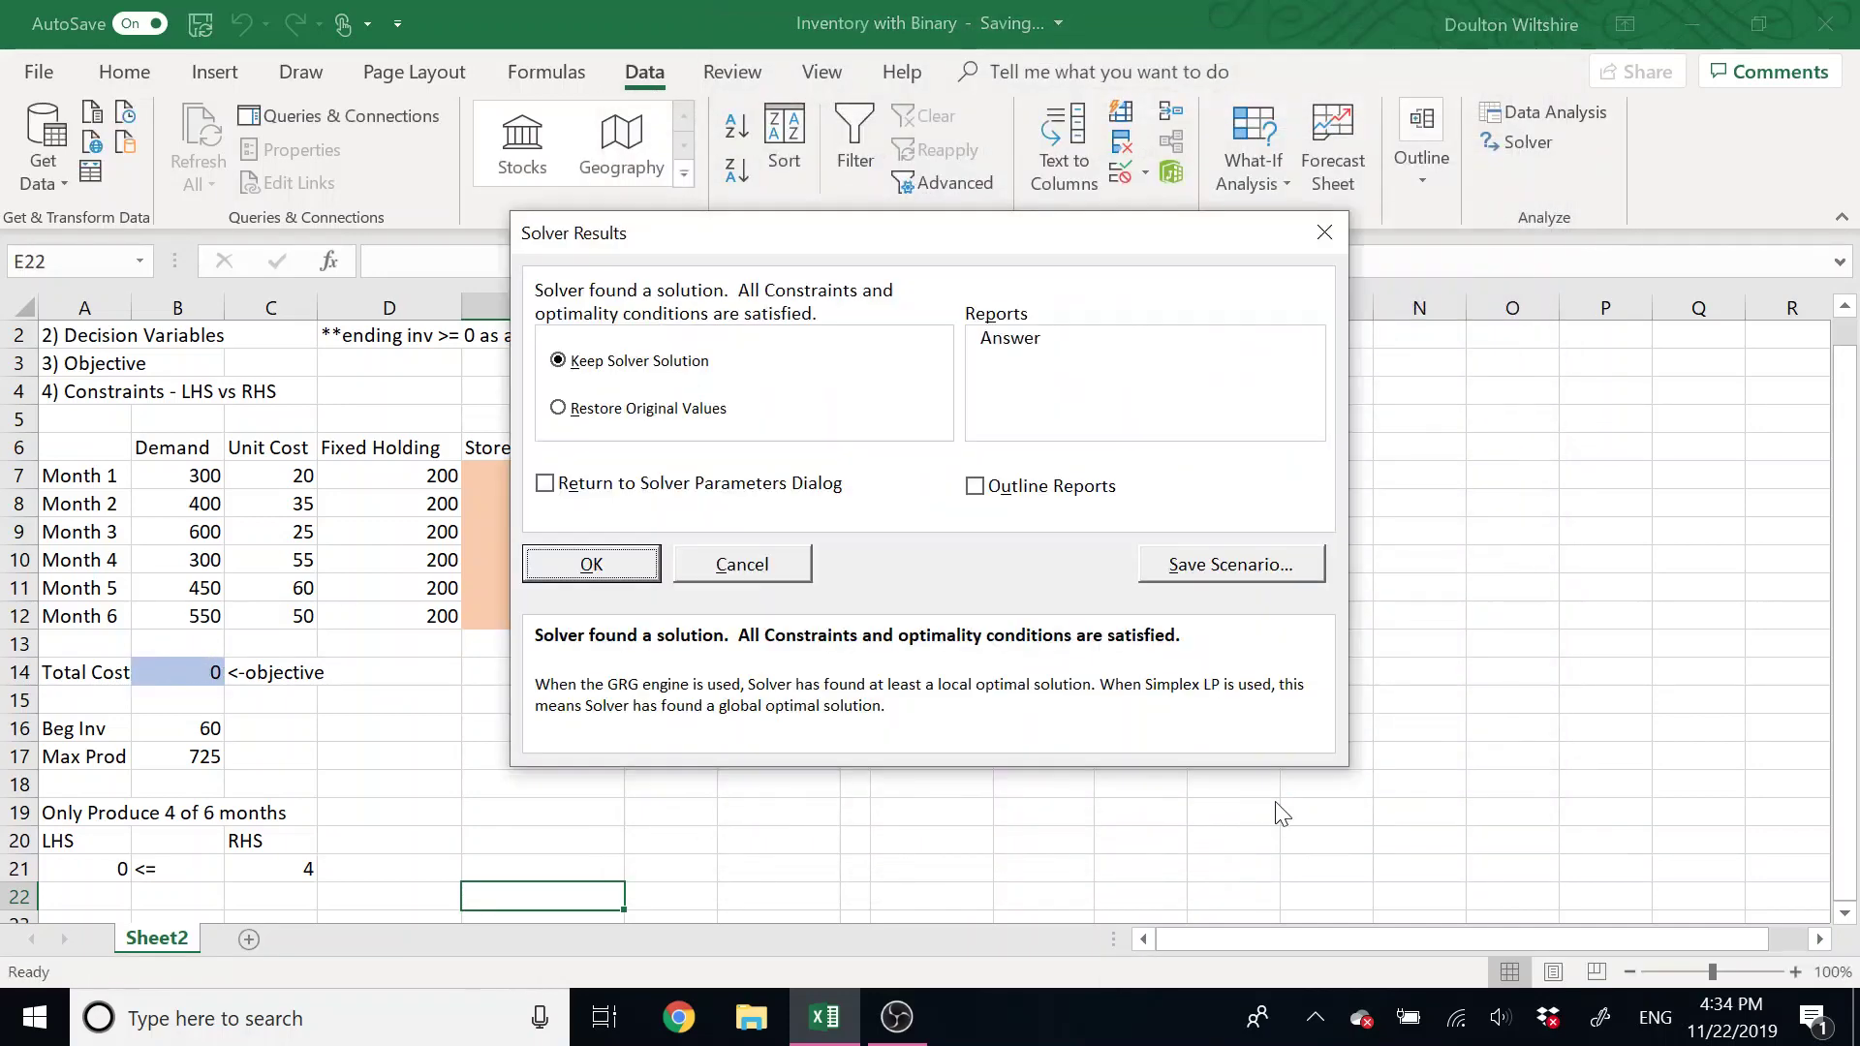
click(590, 565)
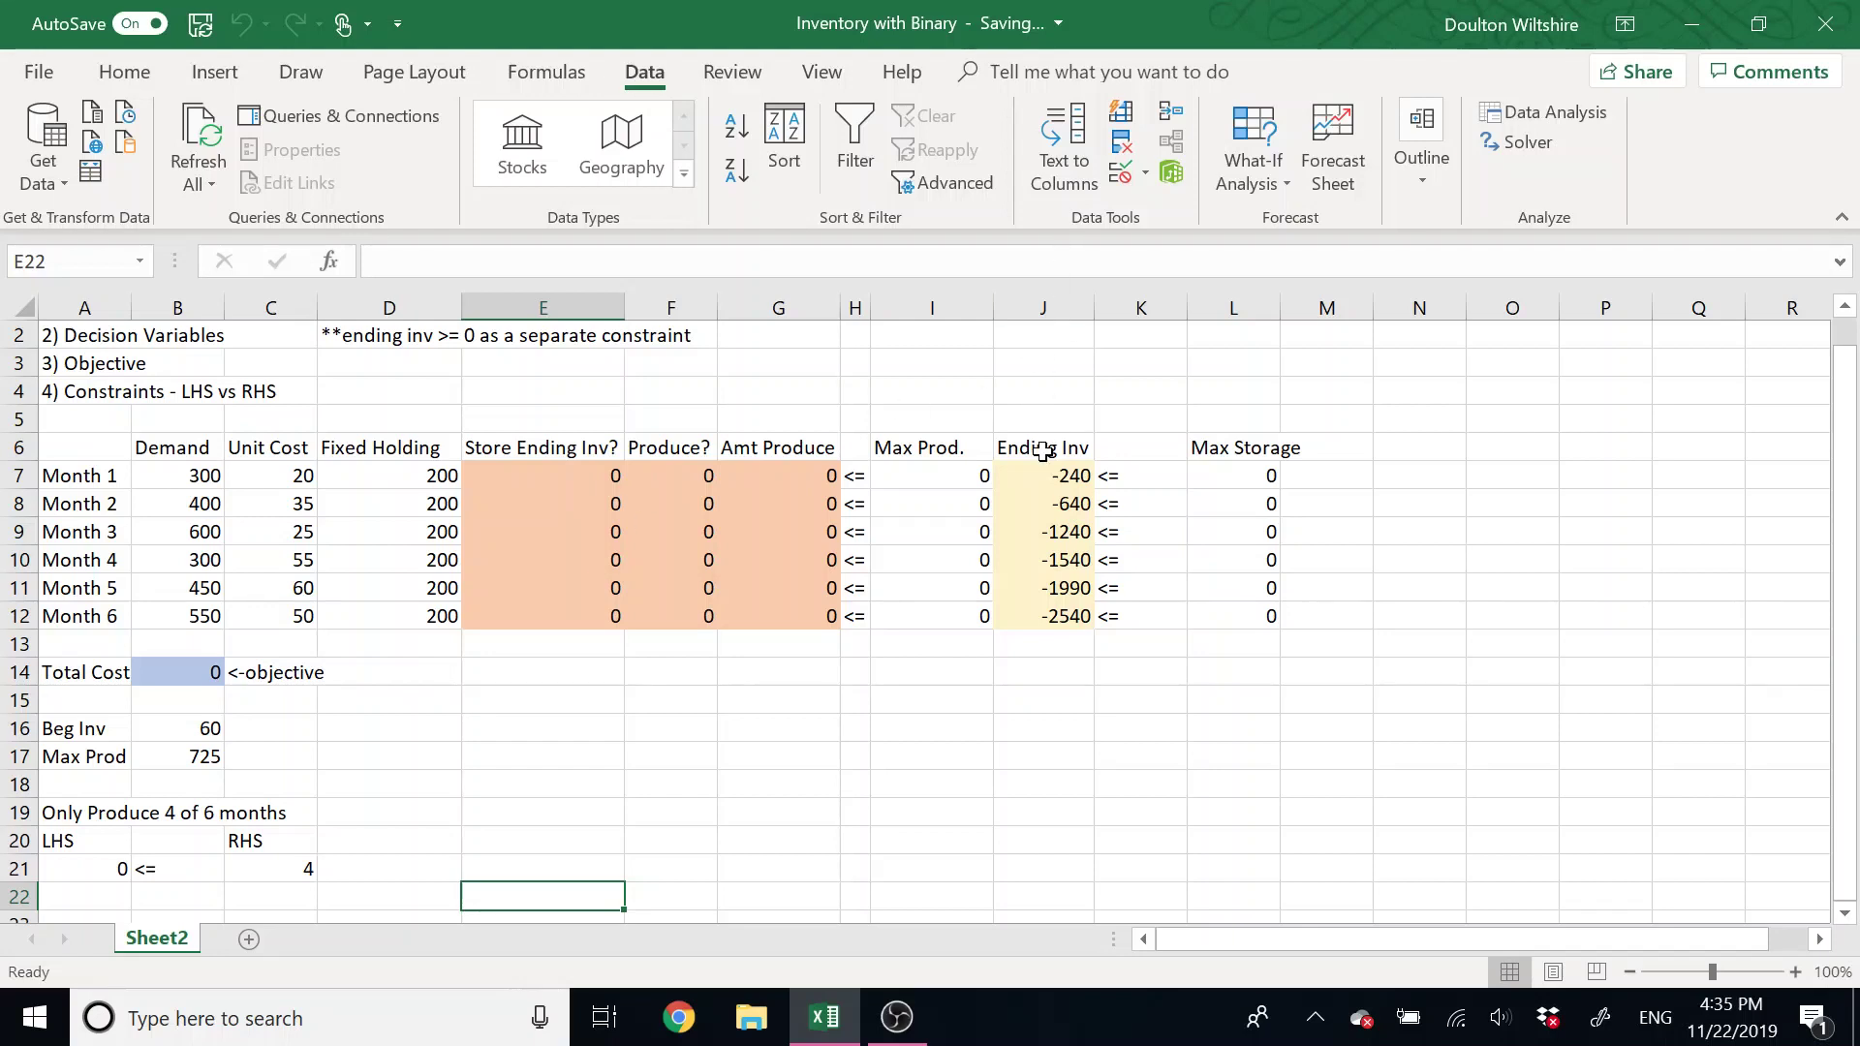
drag(1045, 587, 1047, 616)
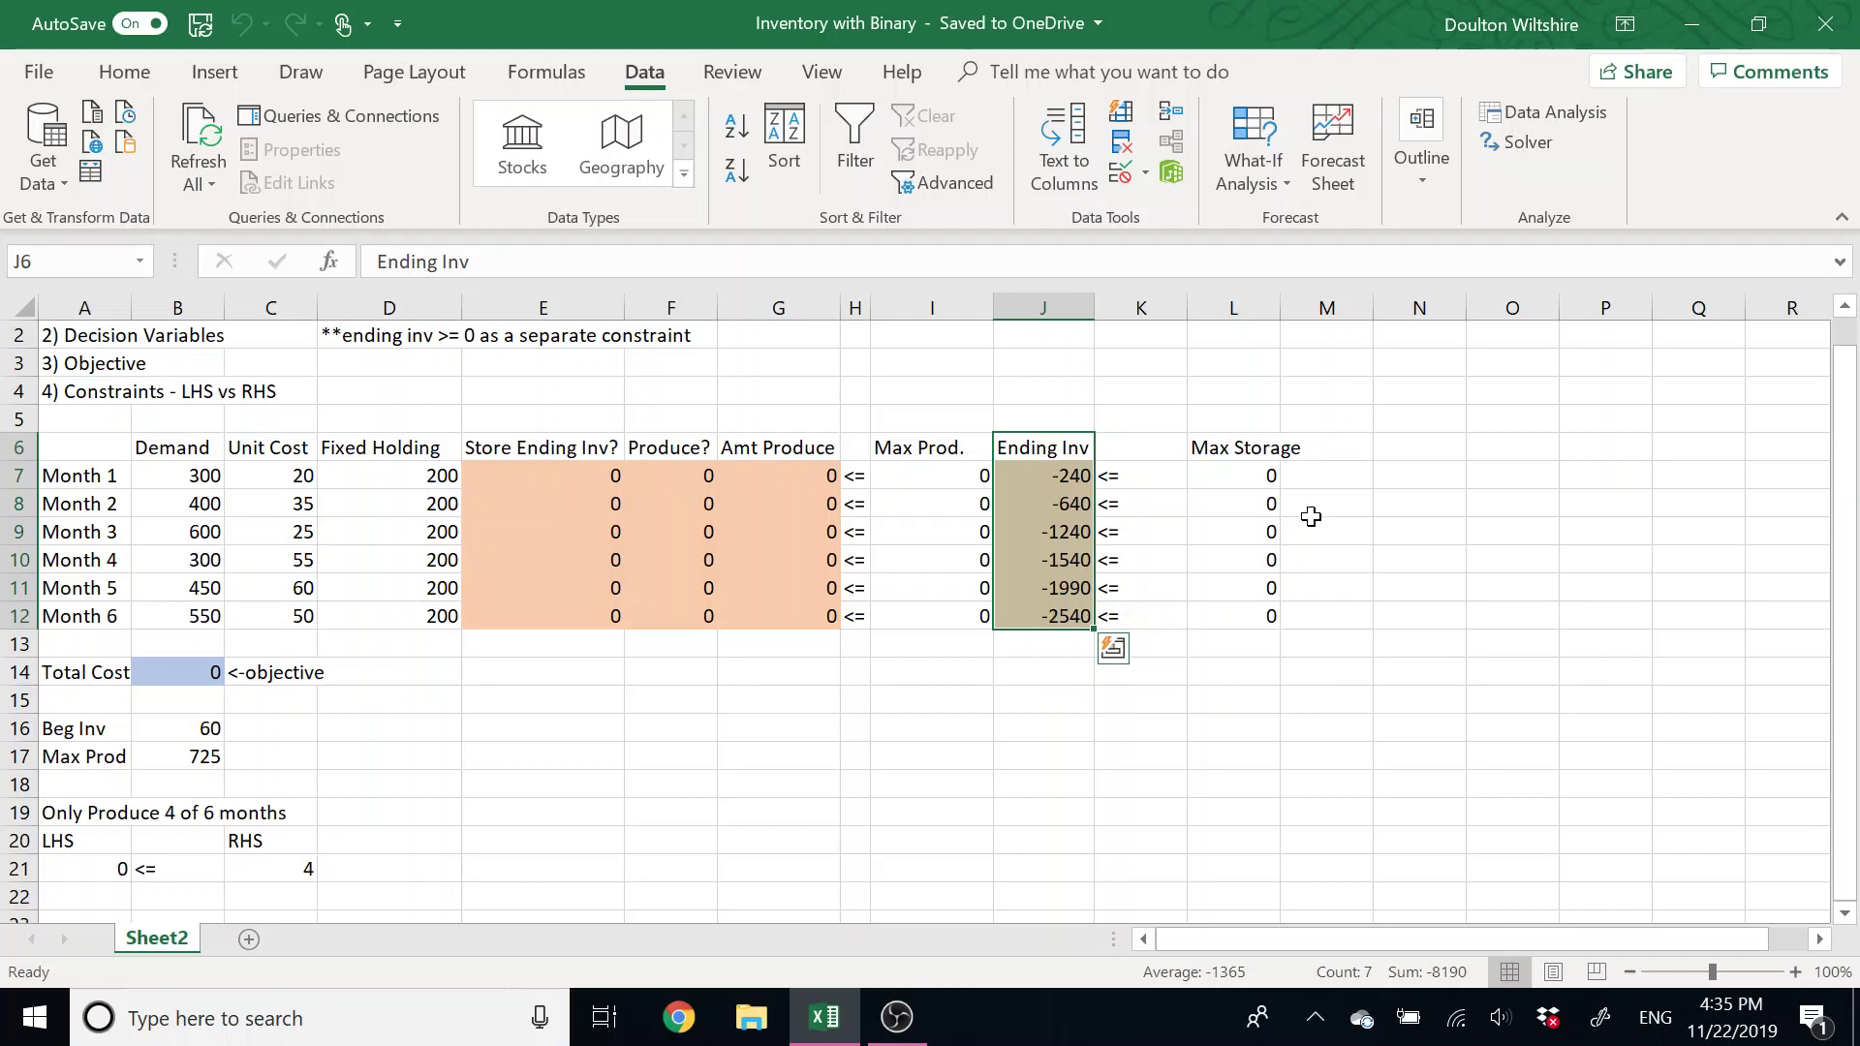
Widen column L to fit Max Storage and label A23 'Ending Inv Positive'.
double_click(1282, 320)
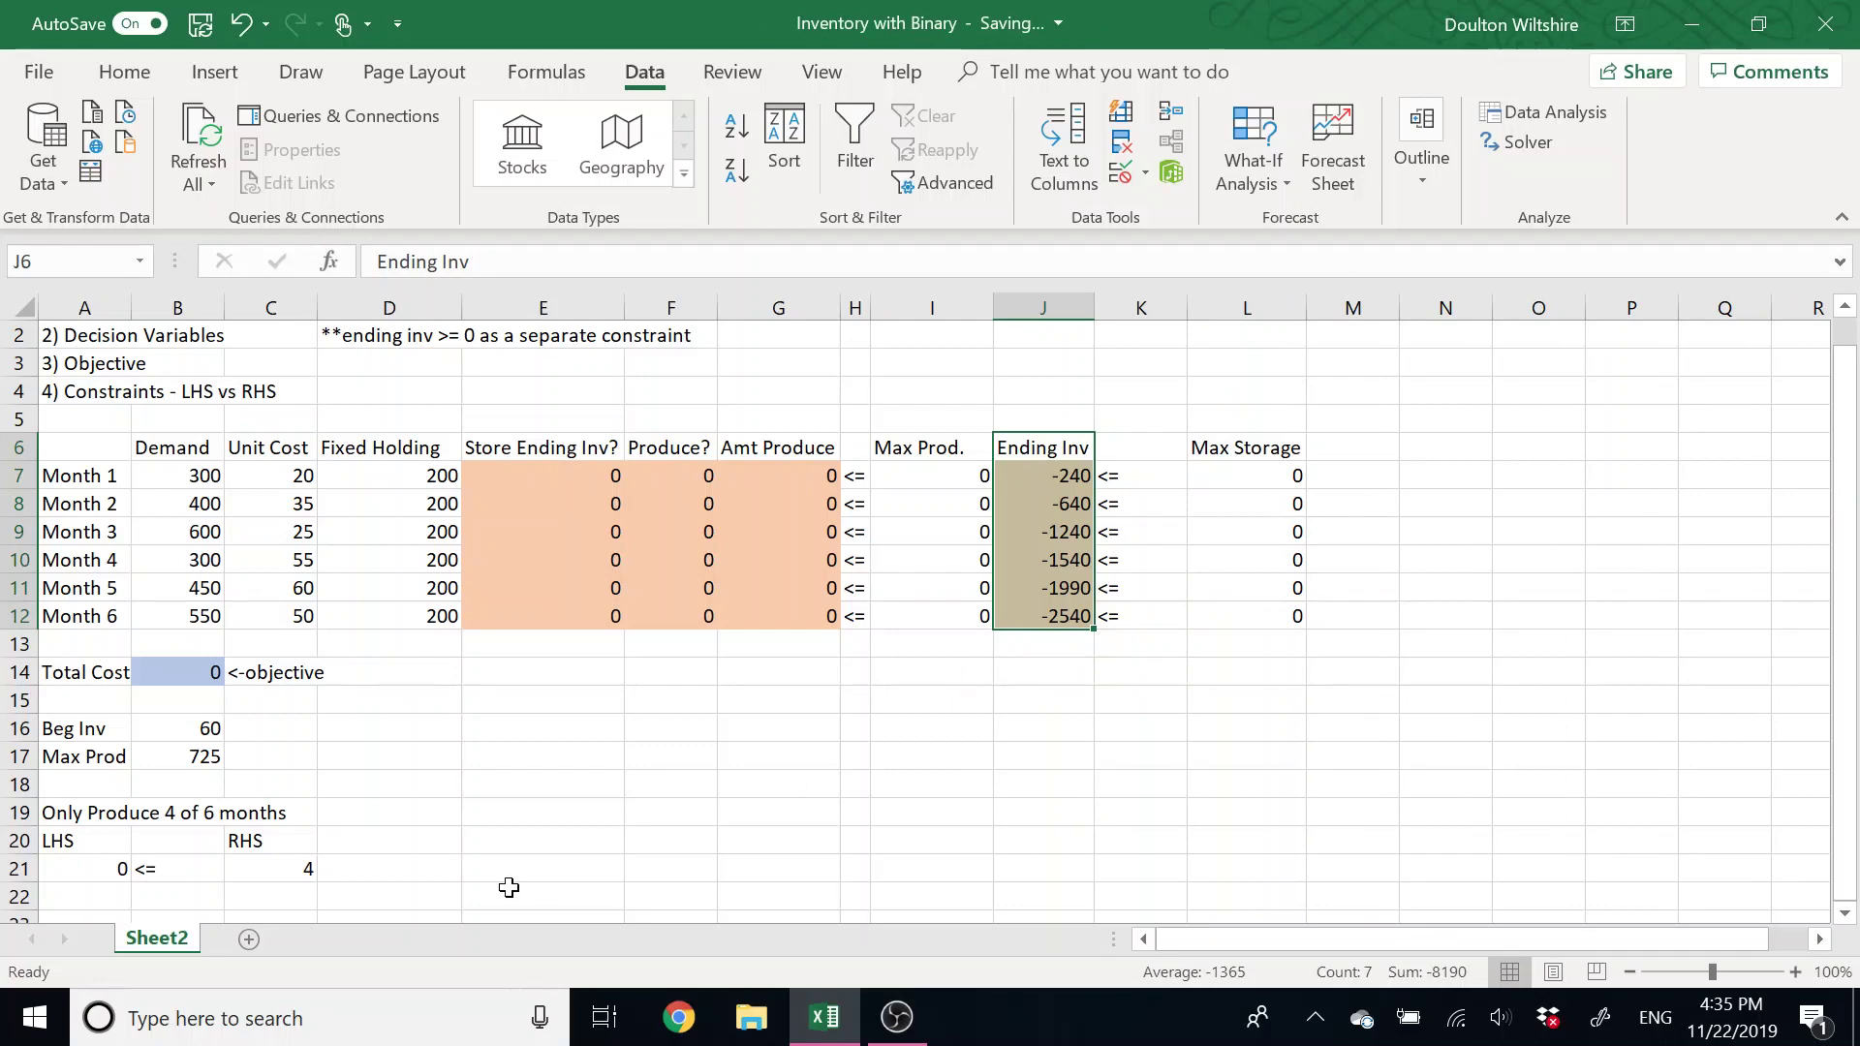
scroll(504, 881, down, 1)
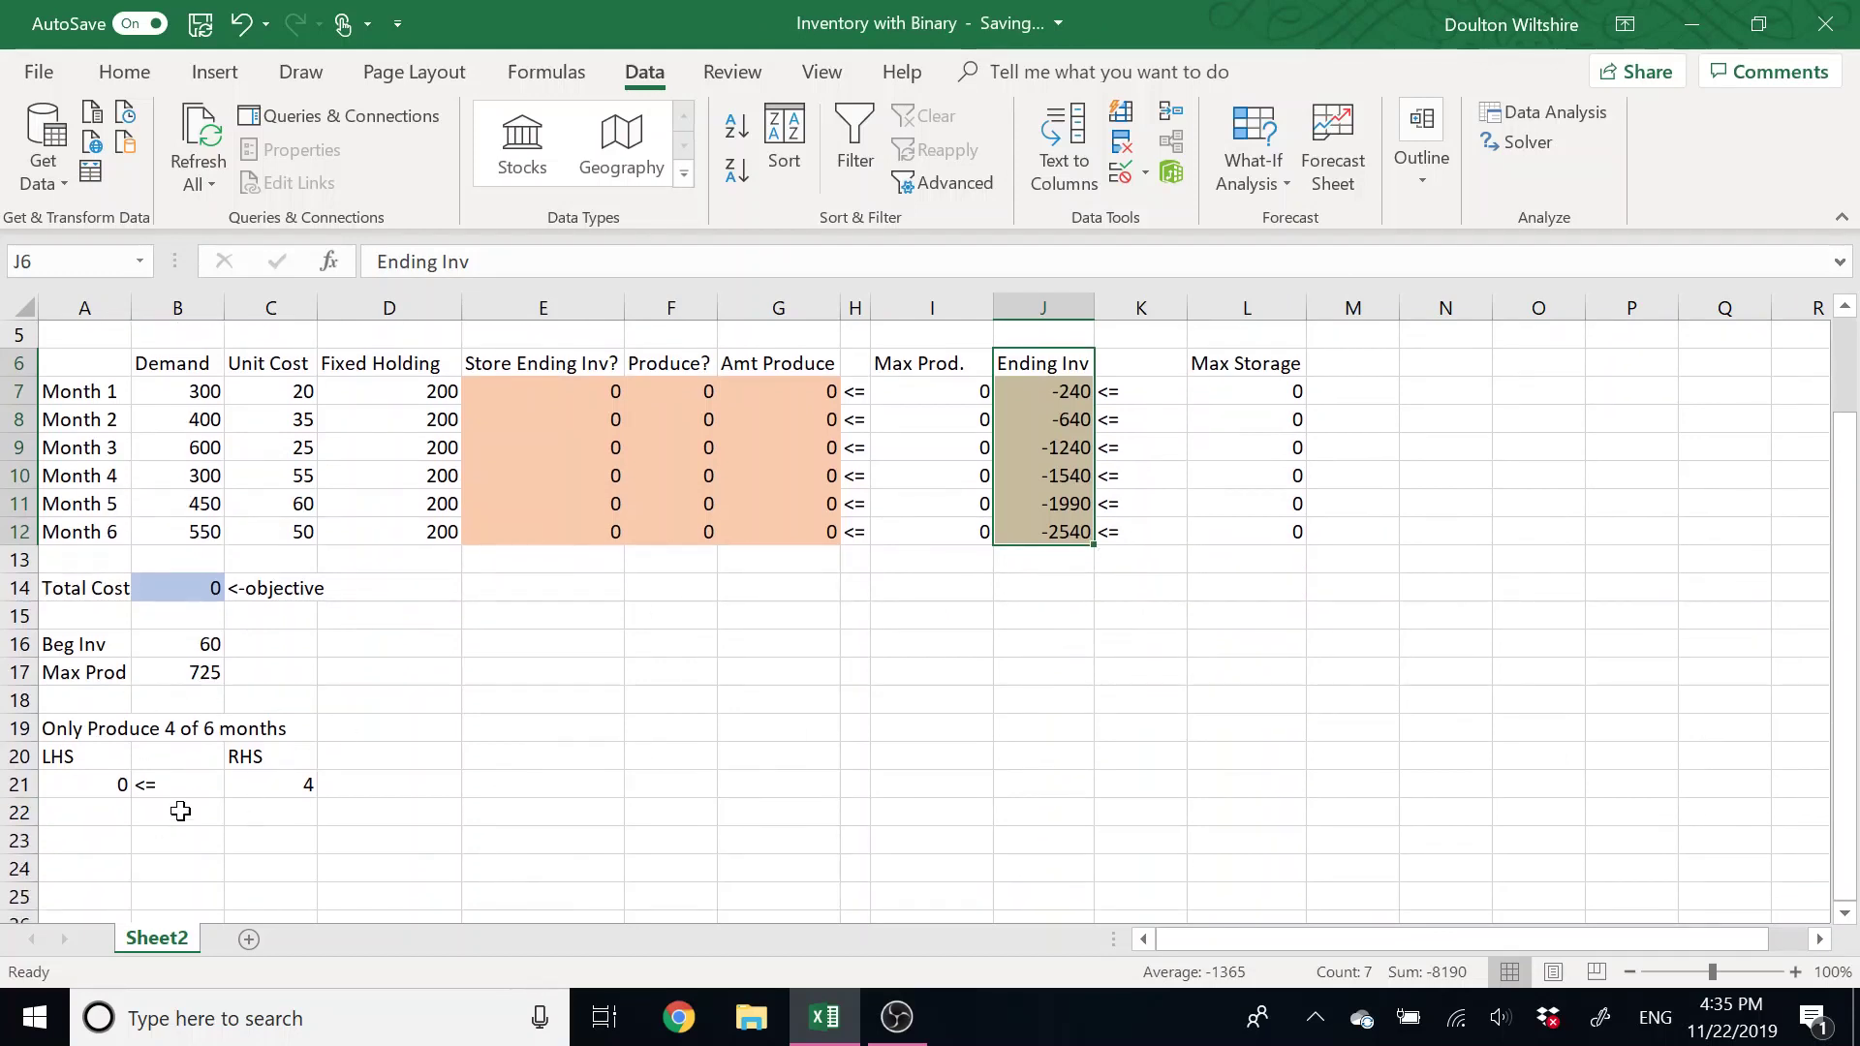
click(77, 845)
text(Endin)
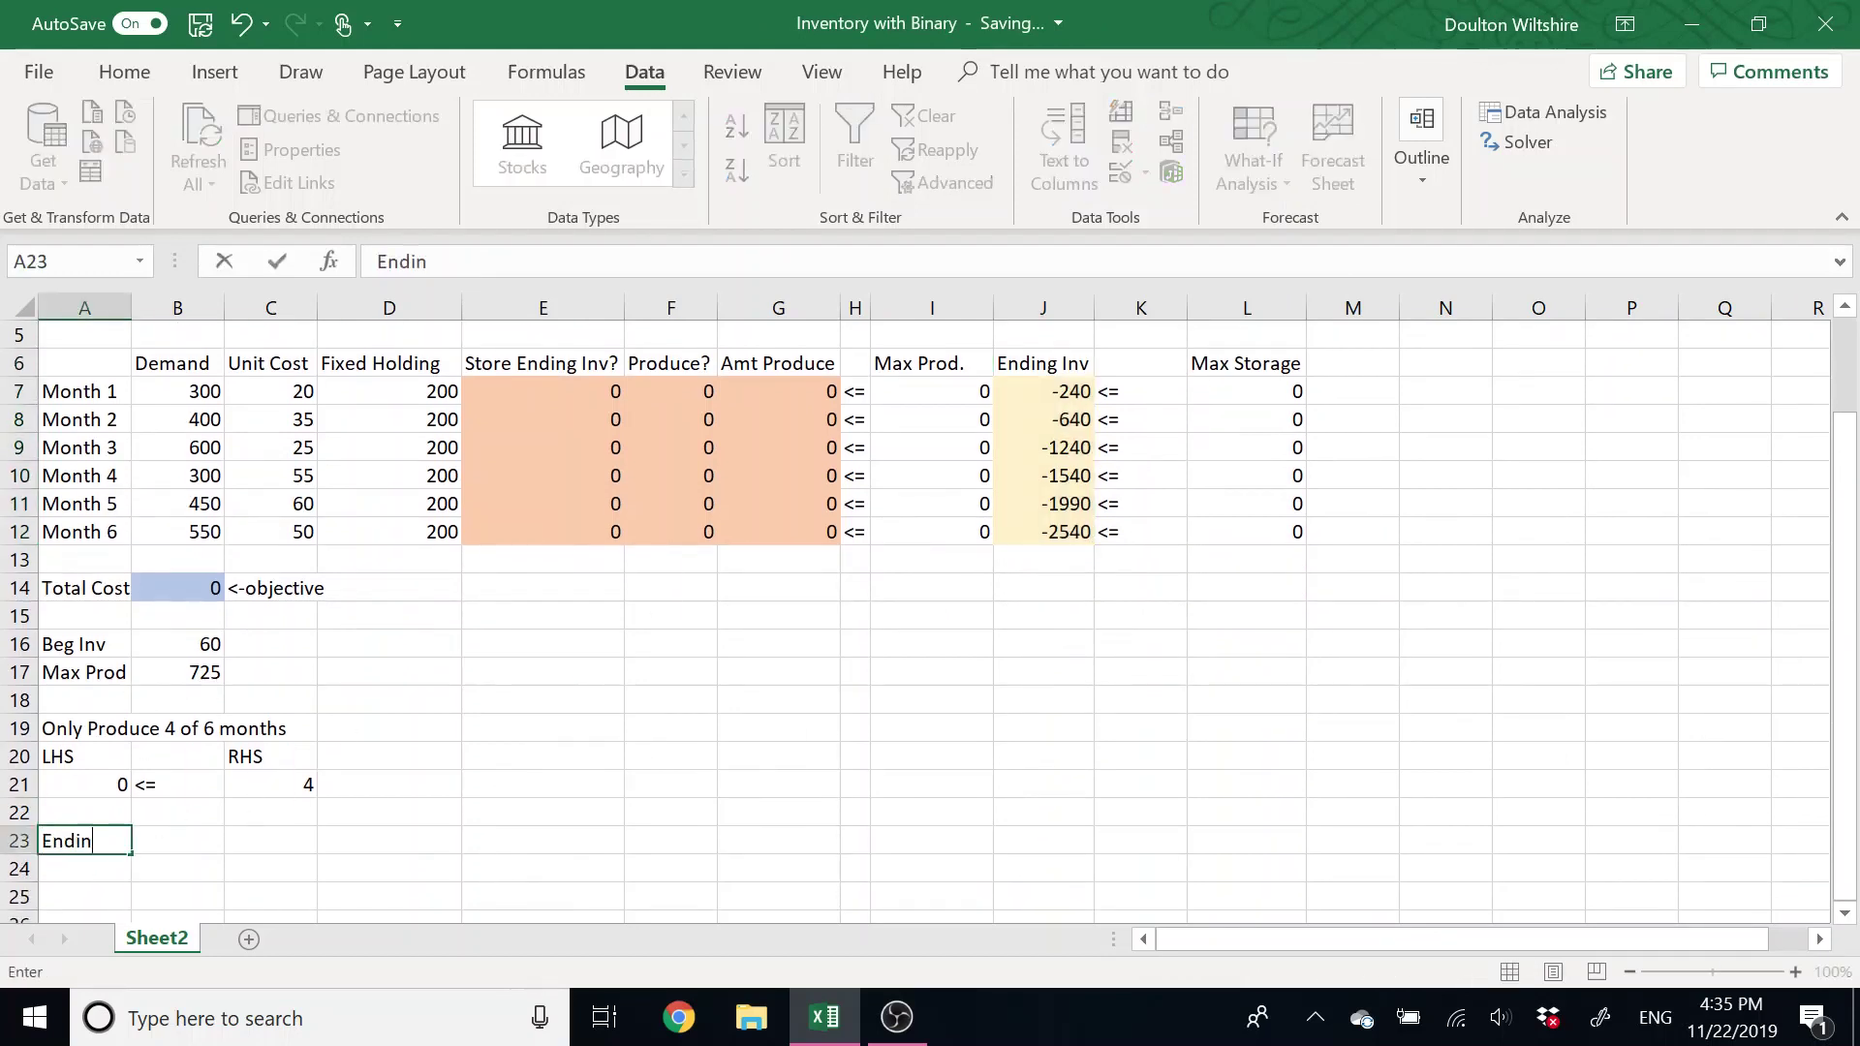
text(g Inv Positive)
key(Return)
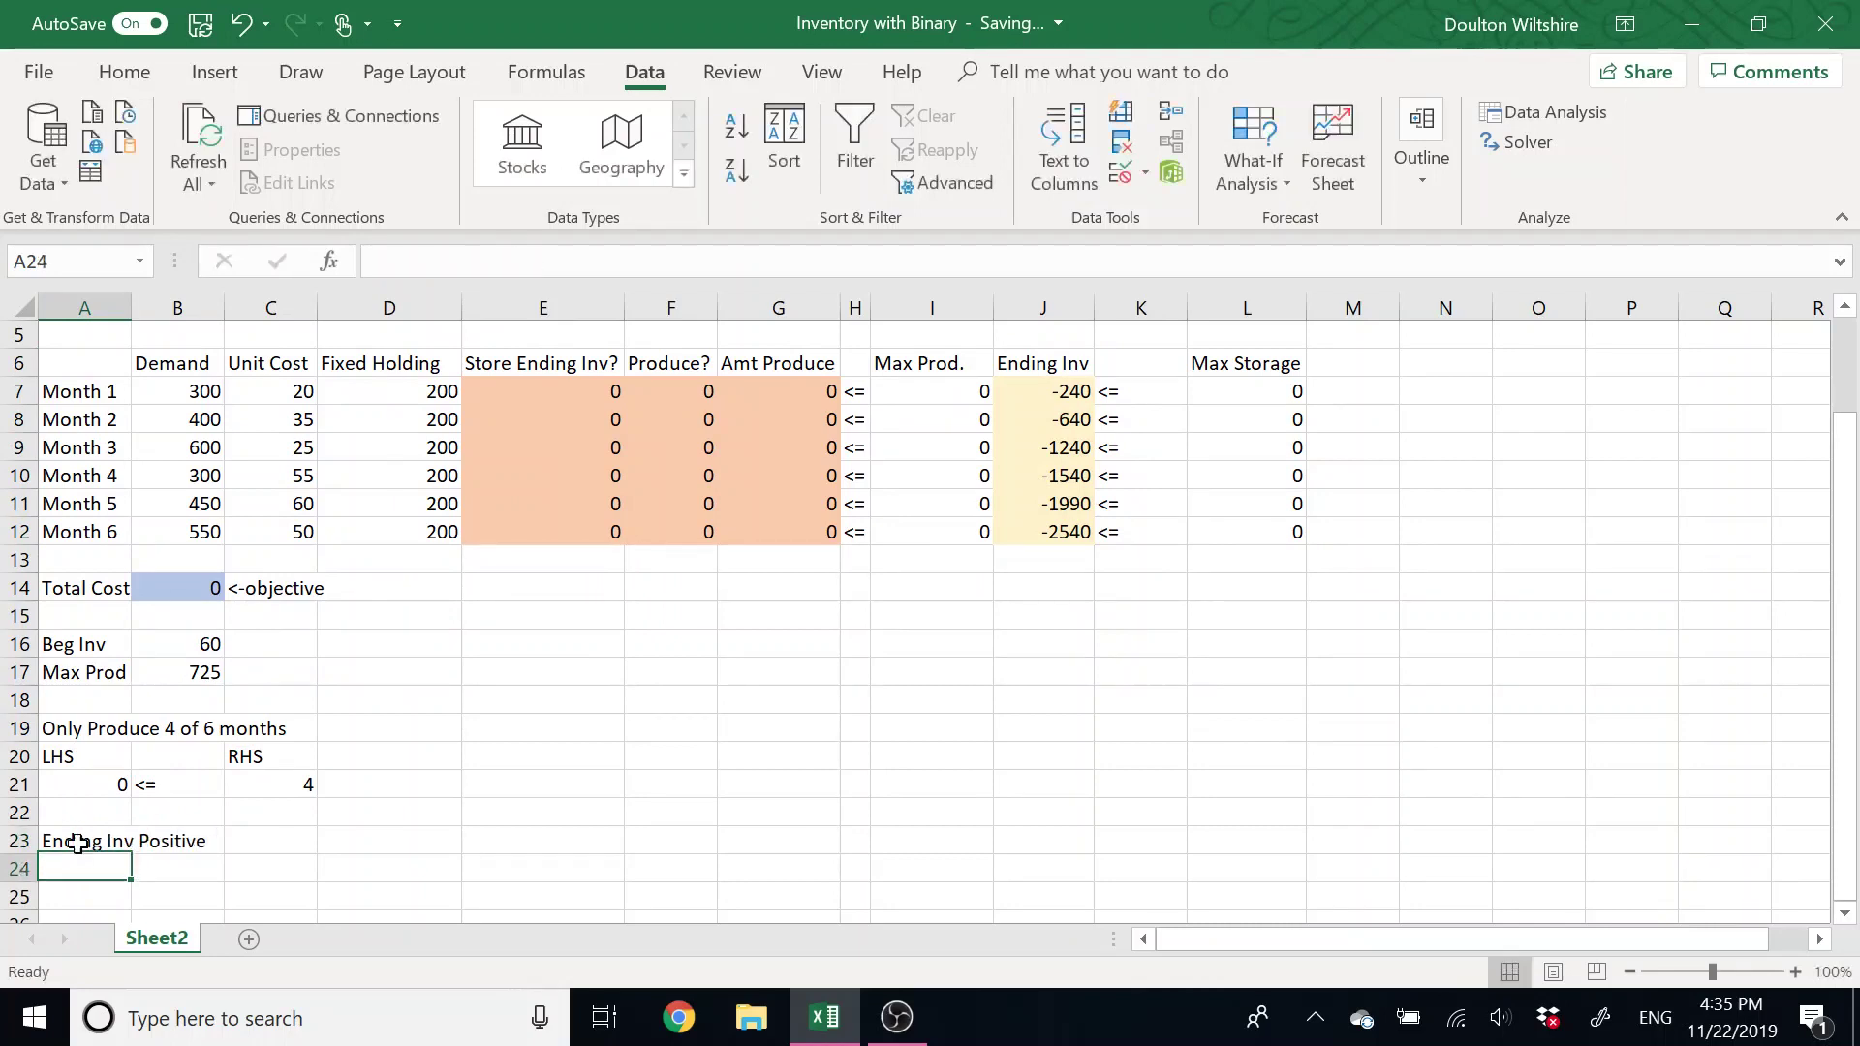
Copy the Month 1–6 labels from A7:A12 into A24:A29.
drag(92, 393, 93, 535)
key(ctrl+c)
click(99, 858)
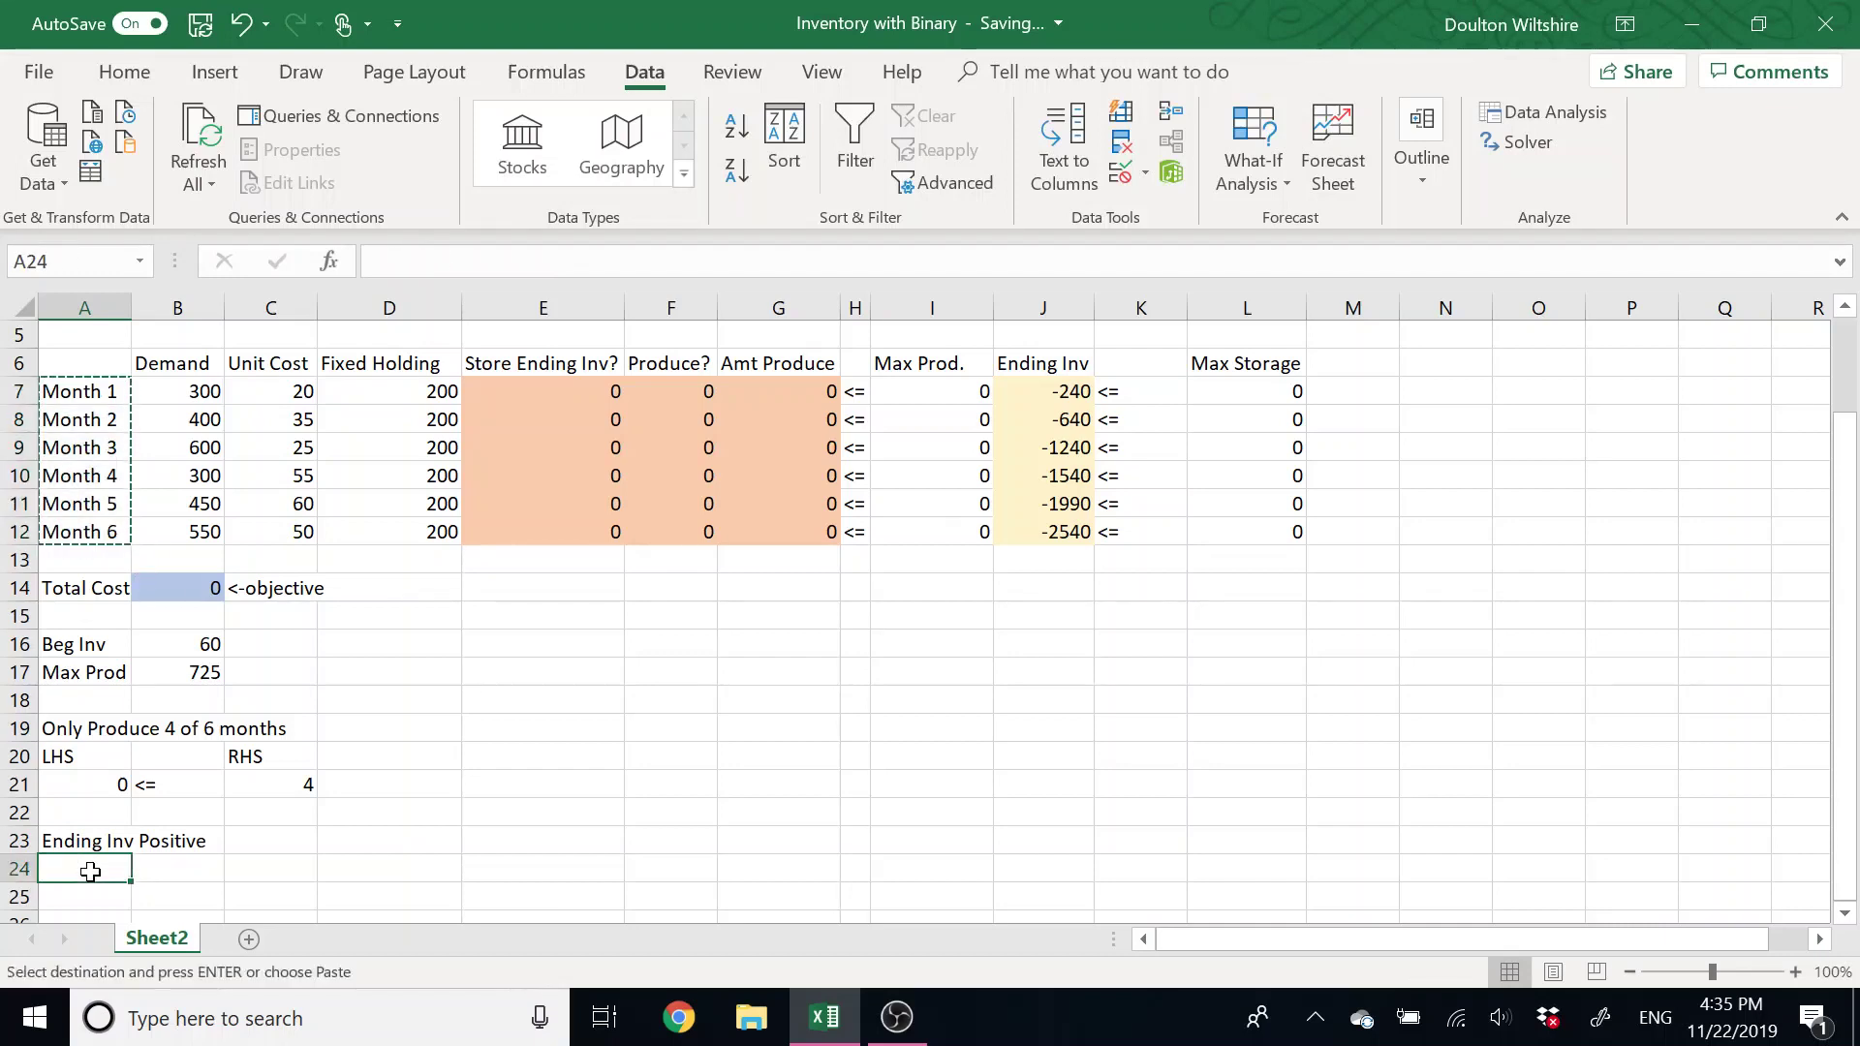
key(ctrl+v)
scroll(997, 673, down, 1)
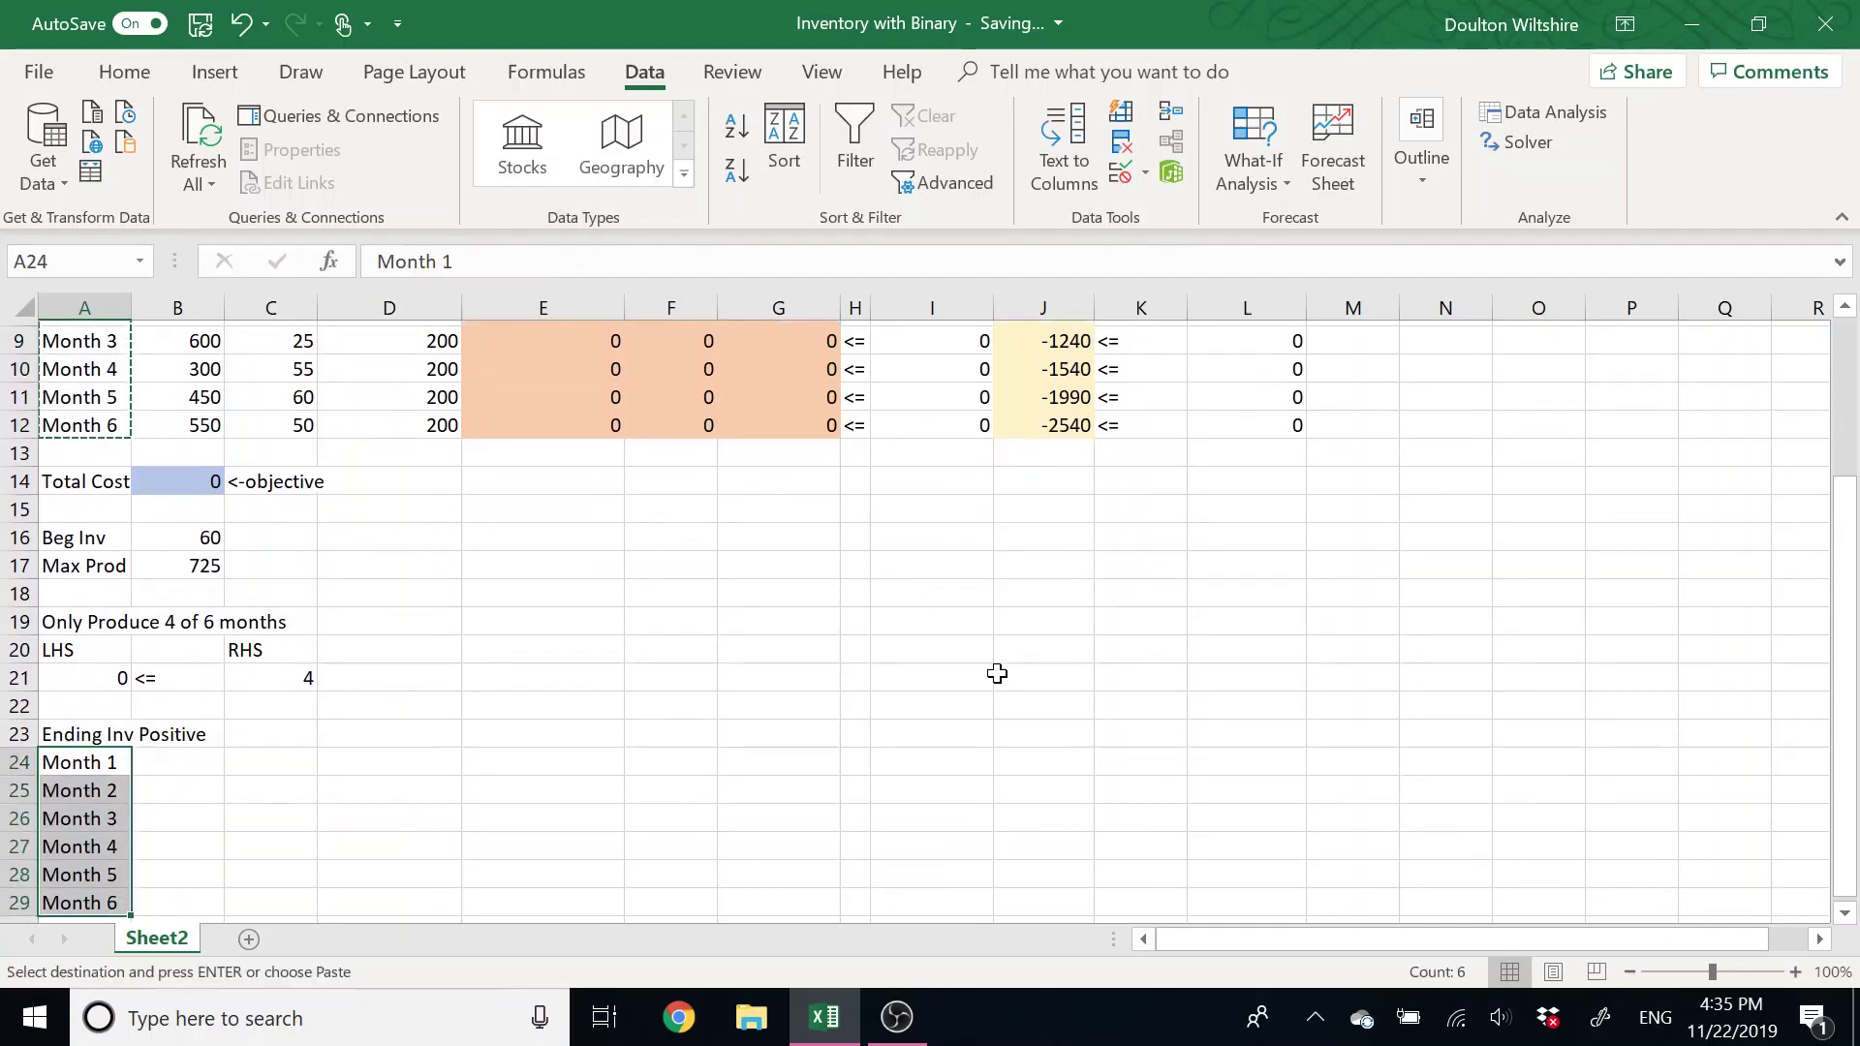
scroll(997, 673, up, 1)
Link B24 to the ending inventory in J7 with =J7 and fill it down to B29.
click(189, 838)
key(Escape)
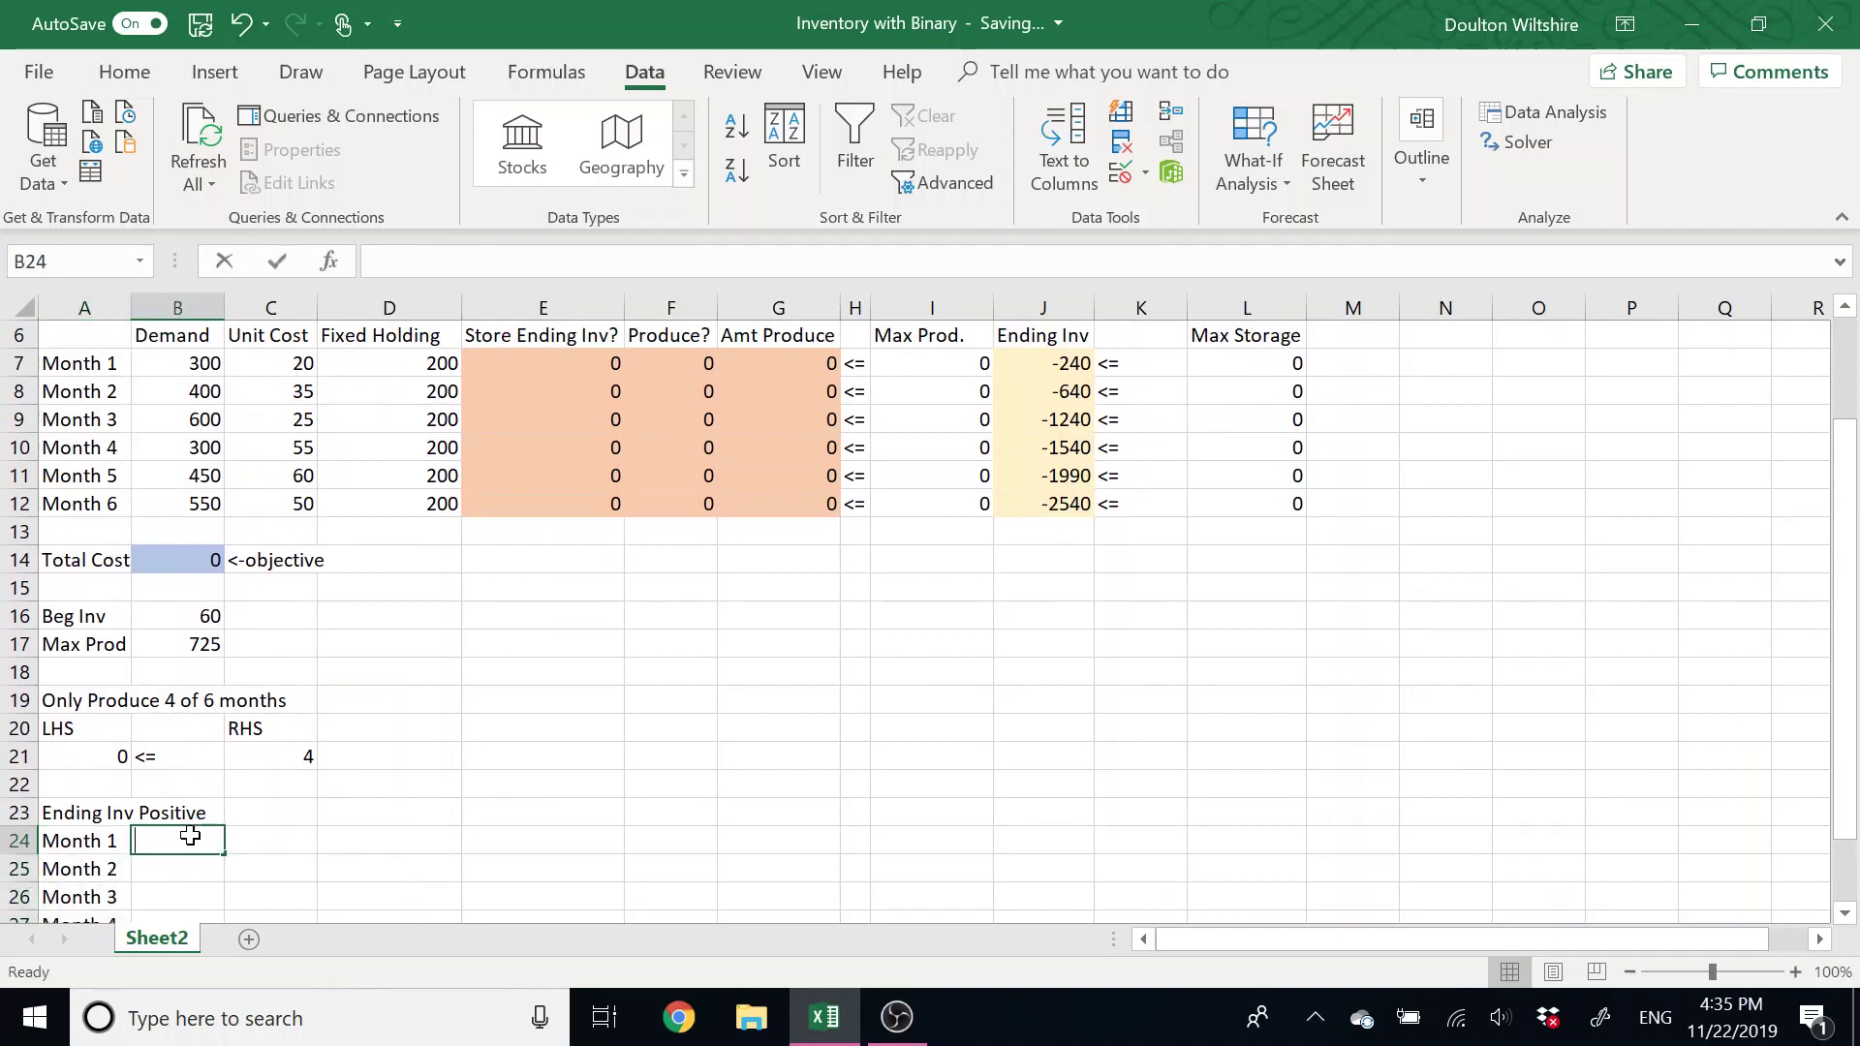
text(=)
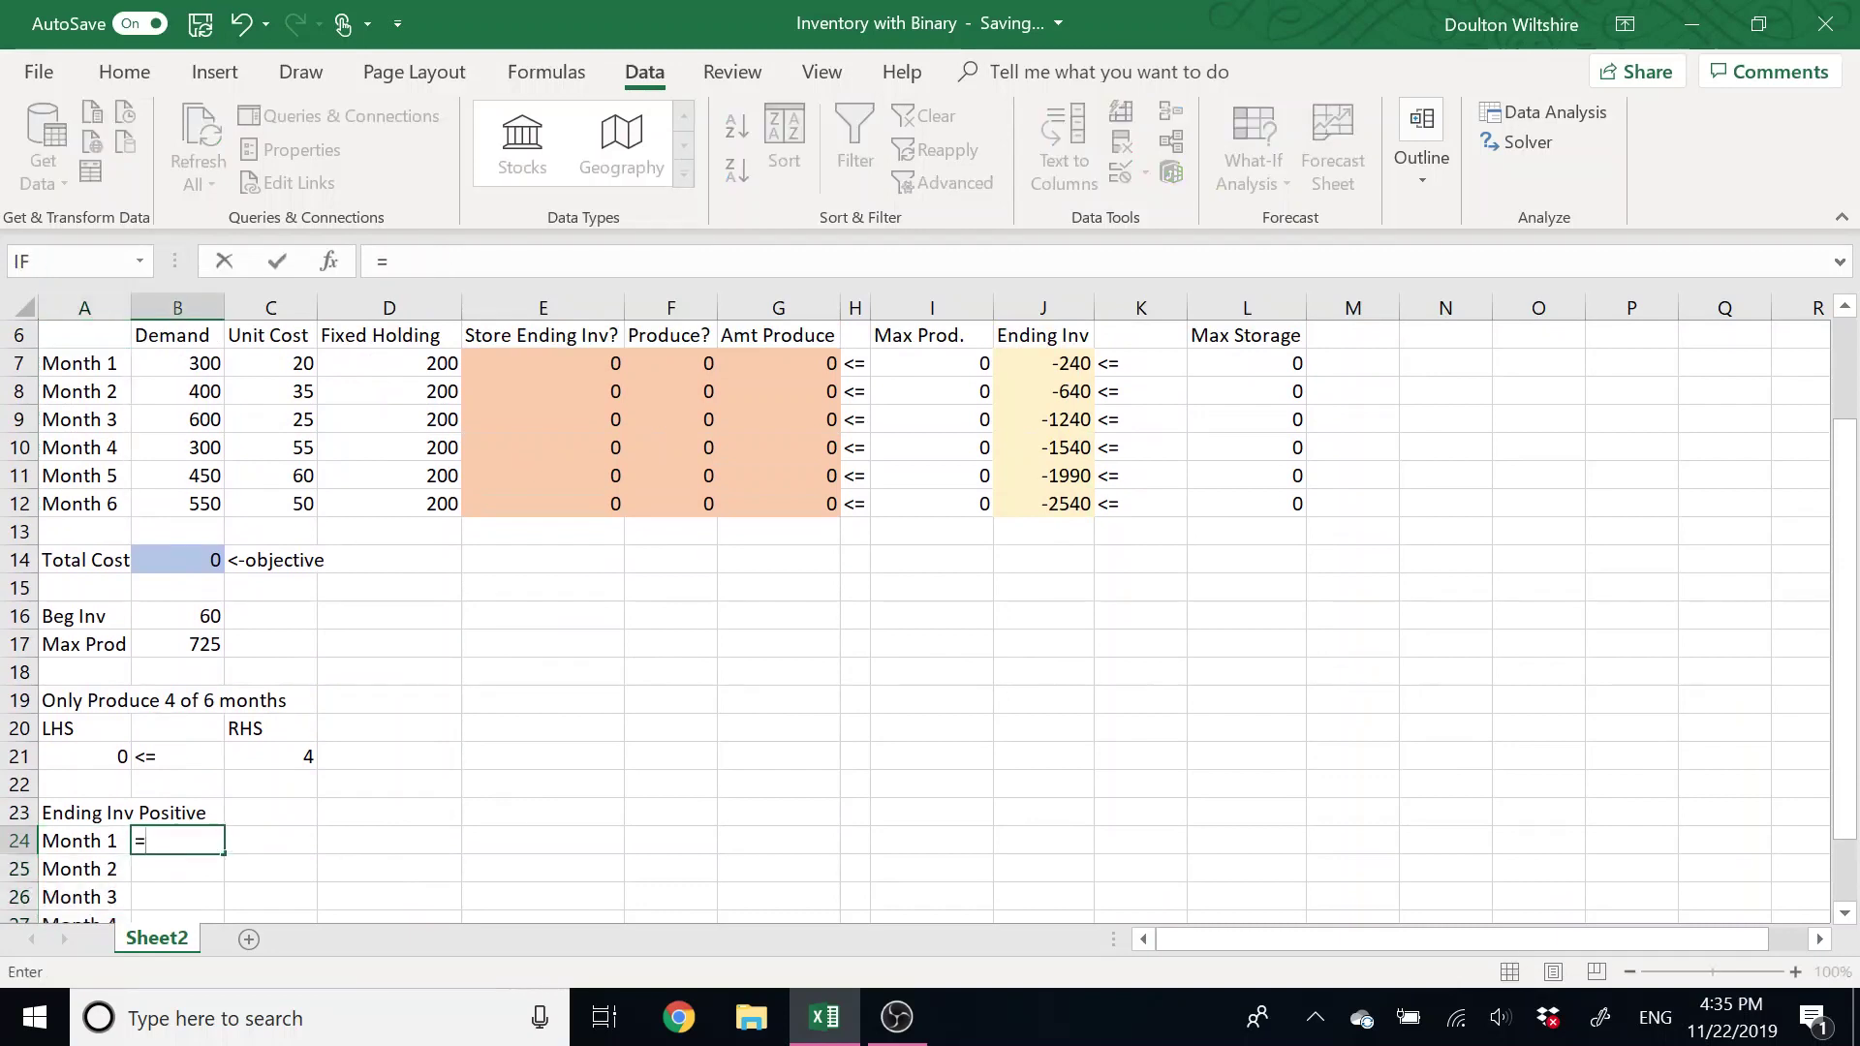
click(1030, 361)
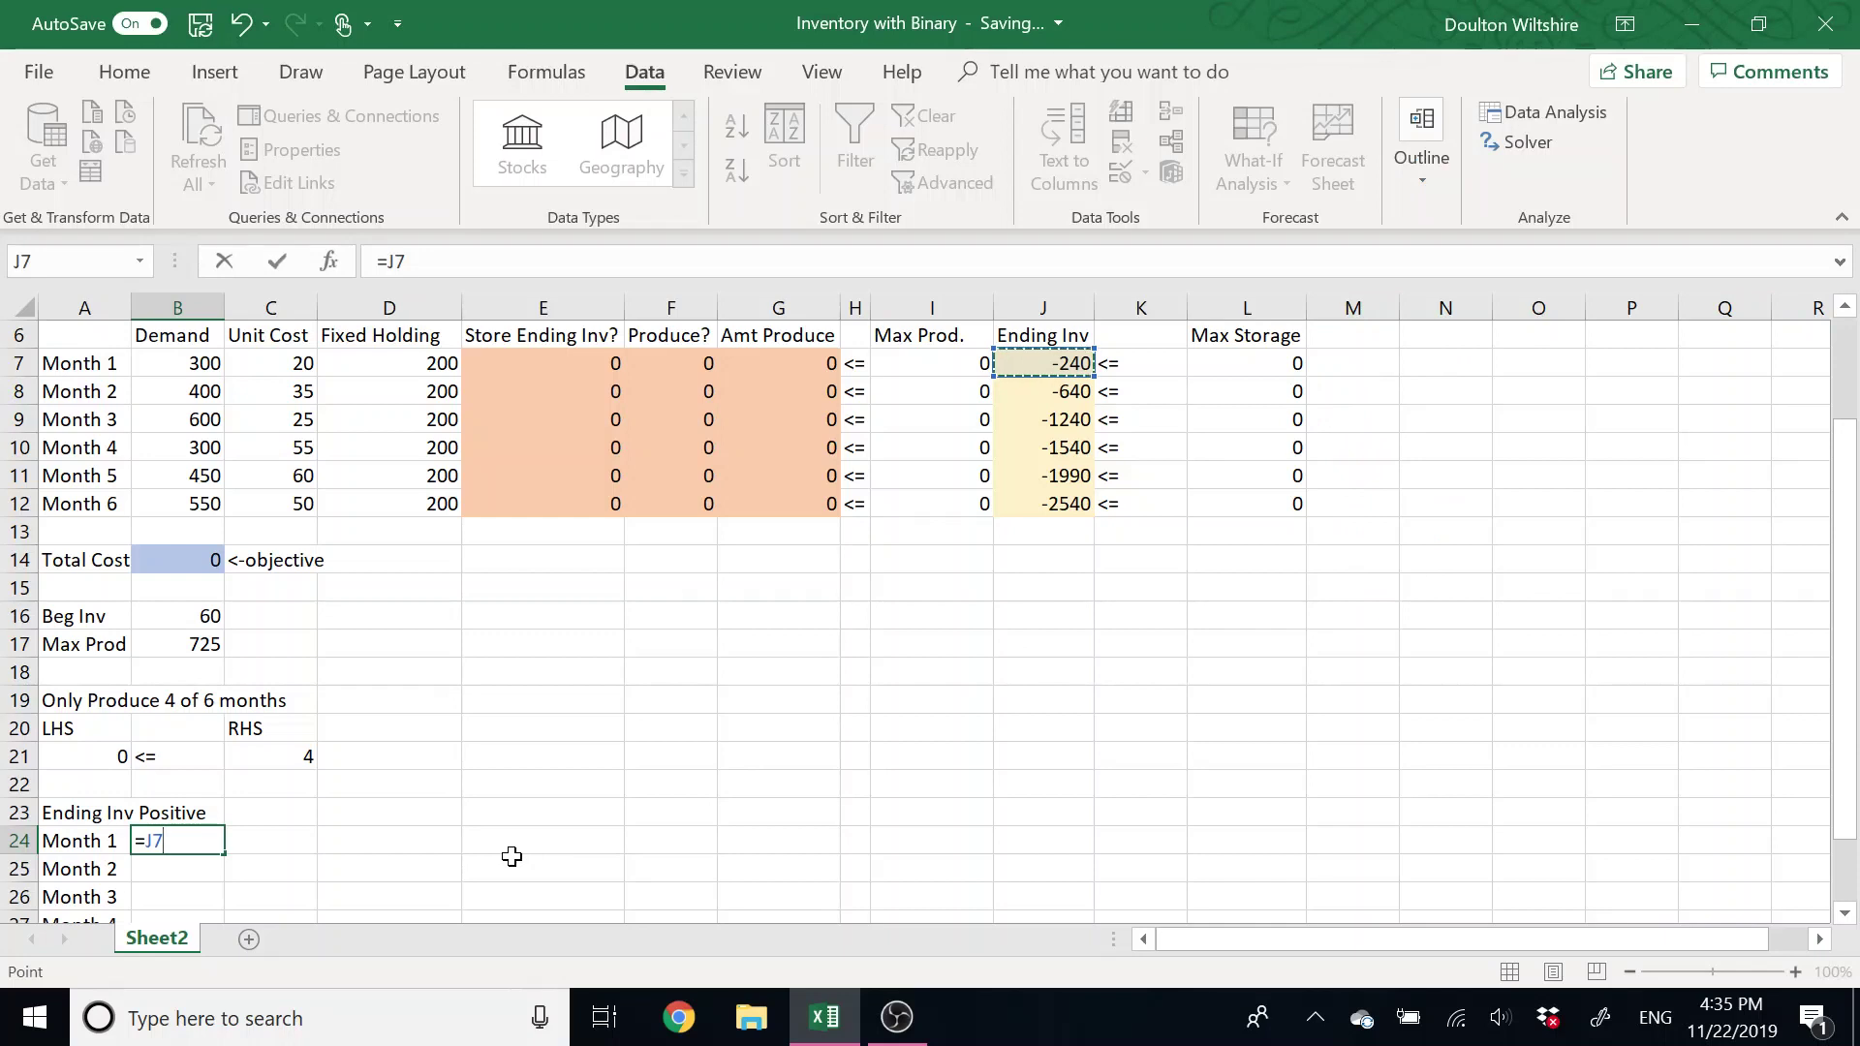
key(Return)
click(191, 842)
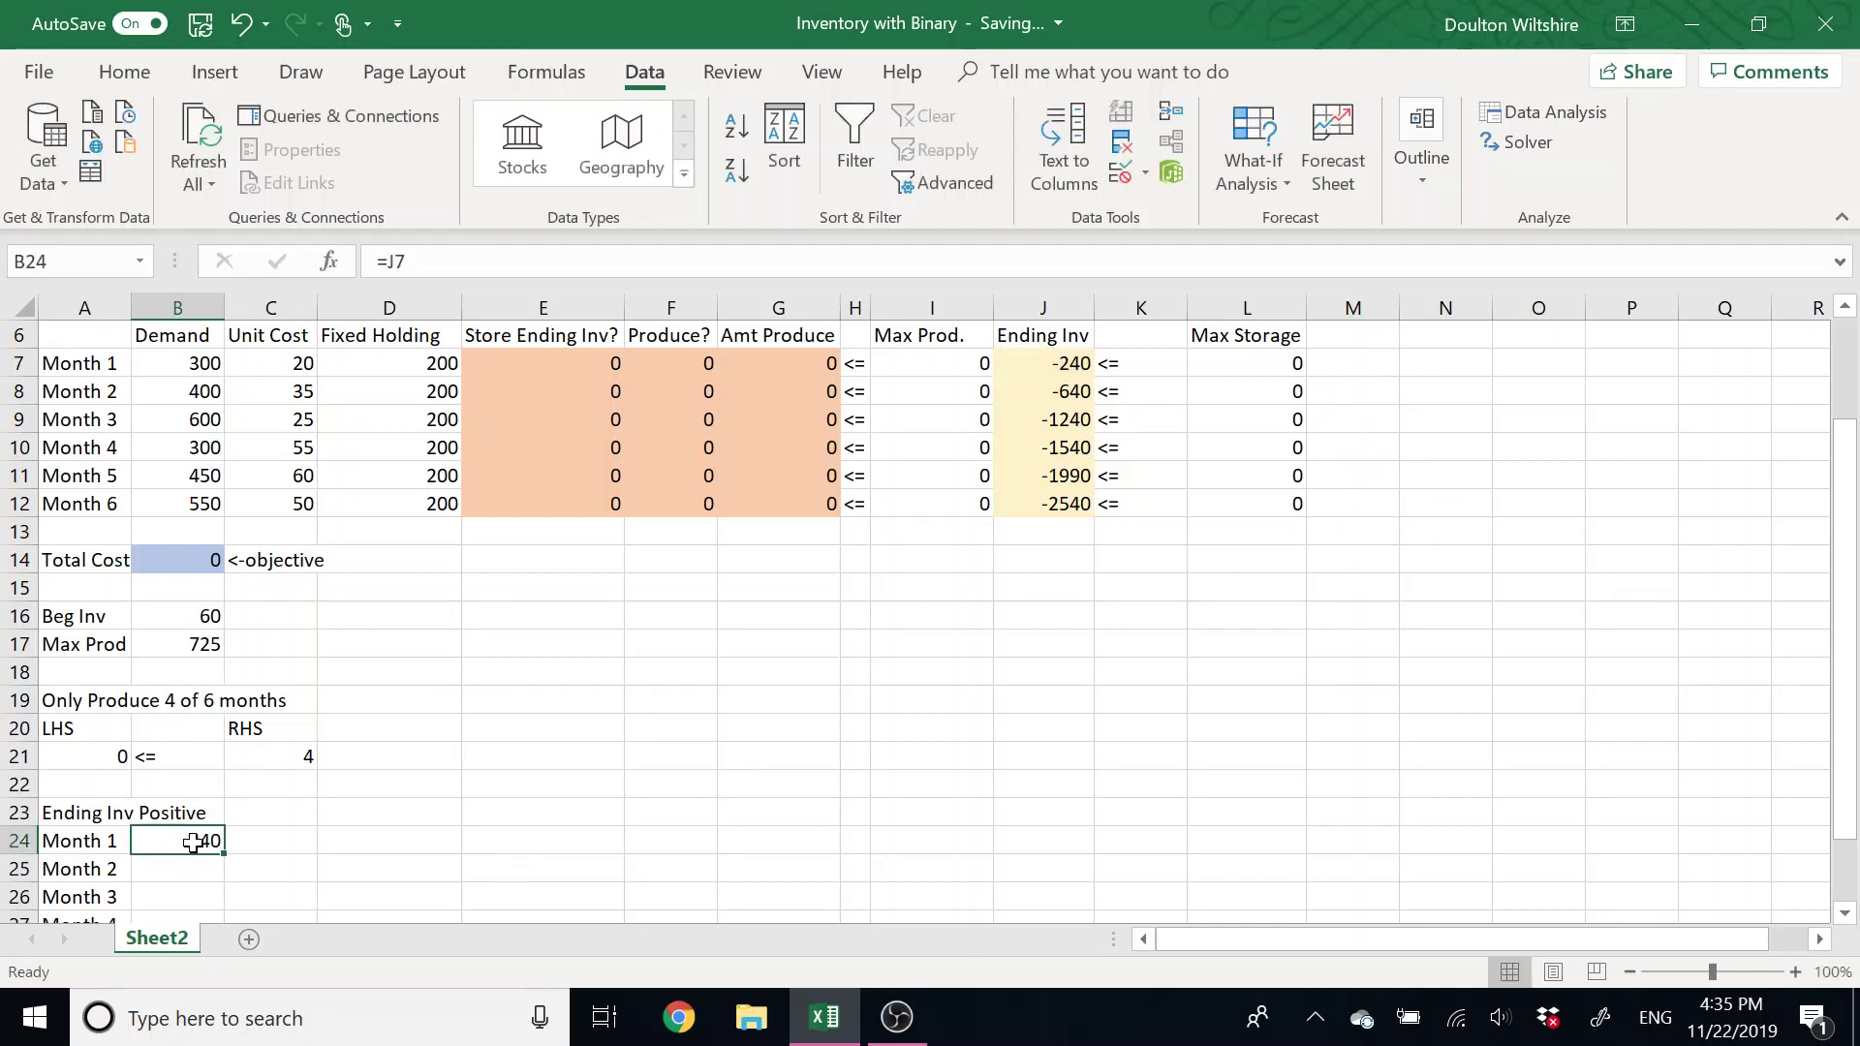
mouse_move(224, 854)
mouse_down()
mouse_move(201, 966)
mouse_move(208, 877)
mouse_up()
click(197, 759)
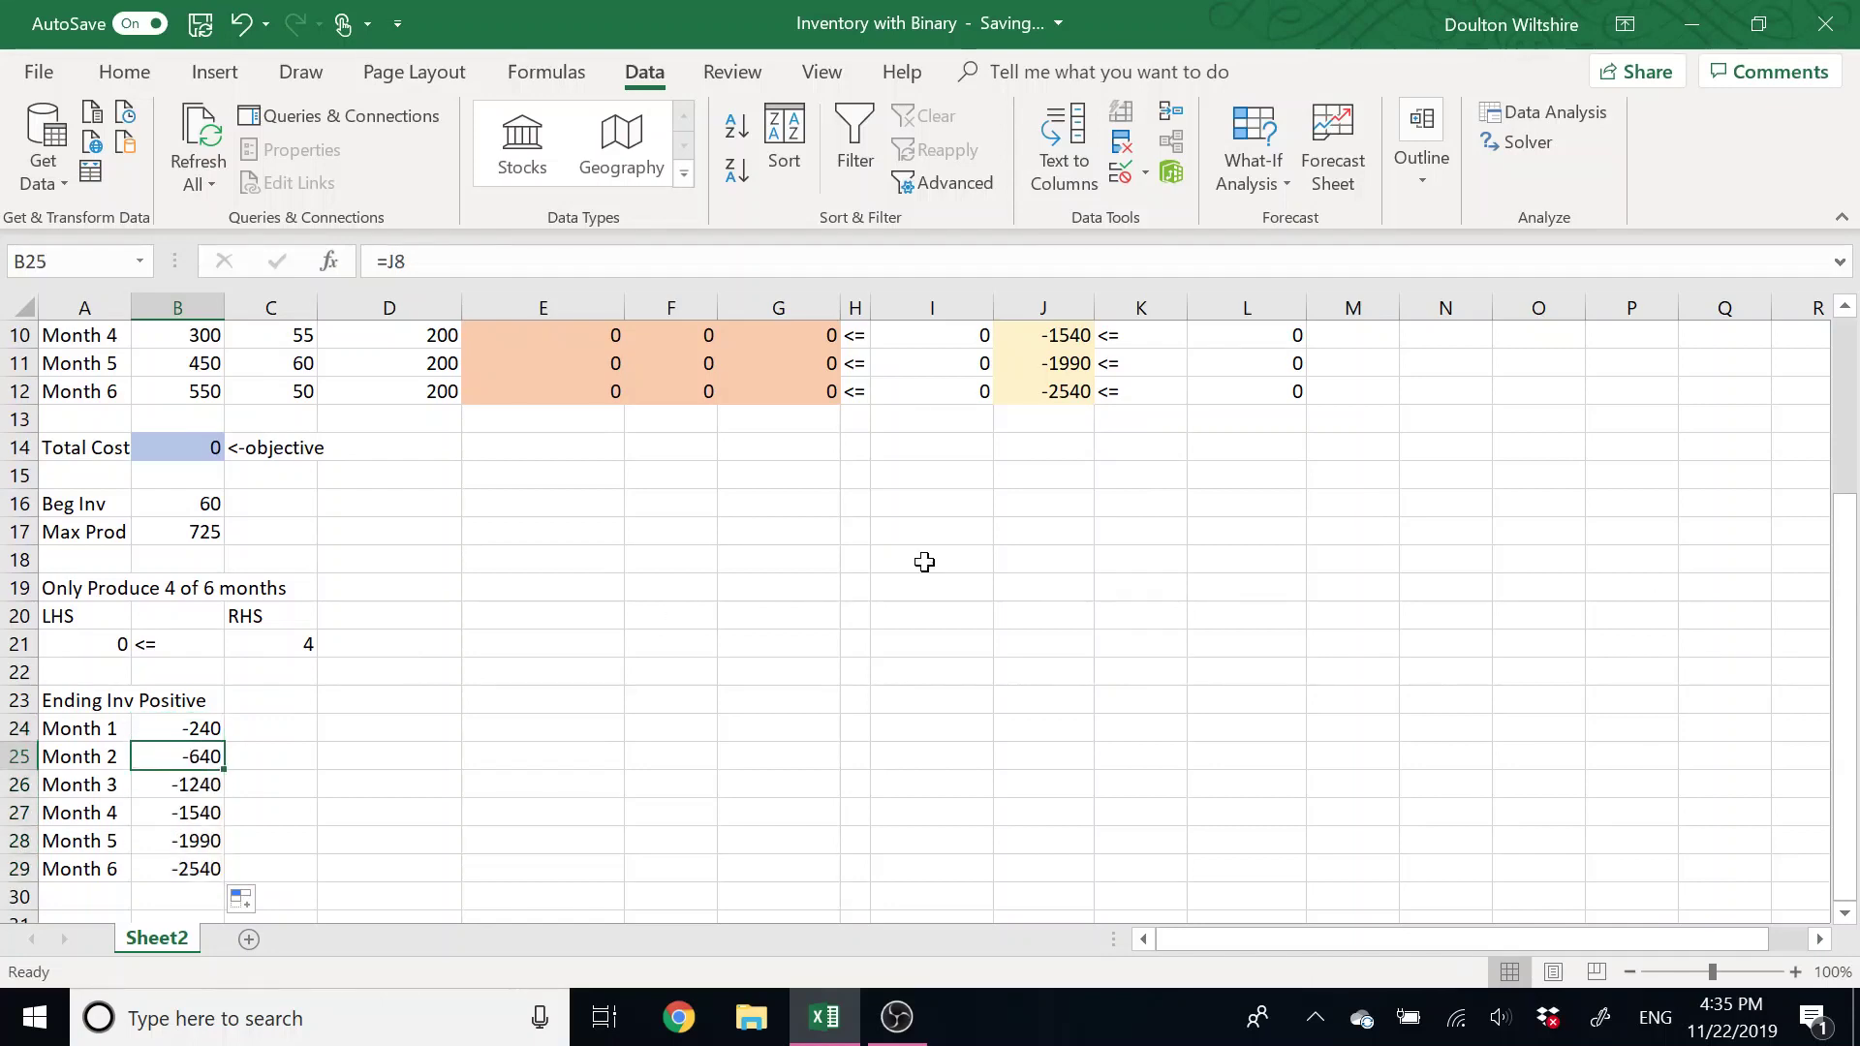
scroll(1033, 419, up, 2)
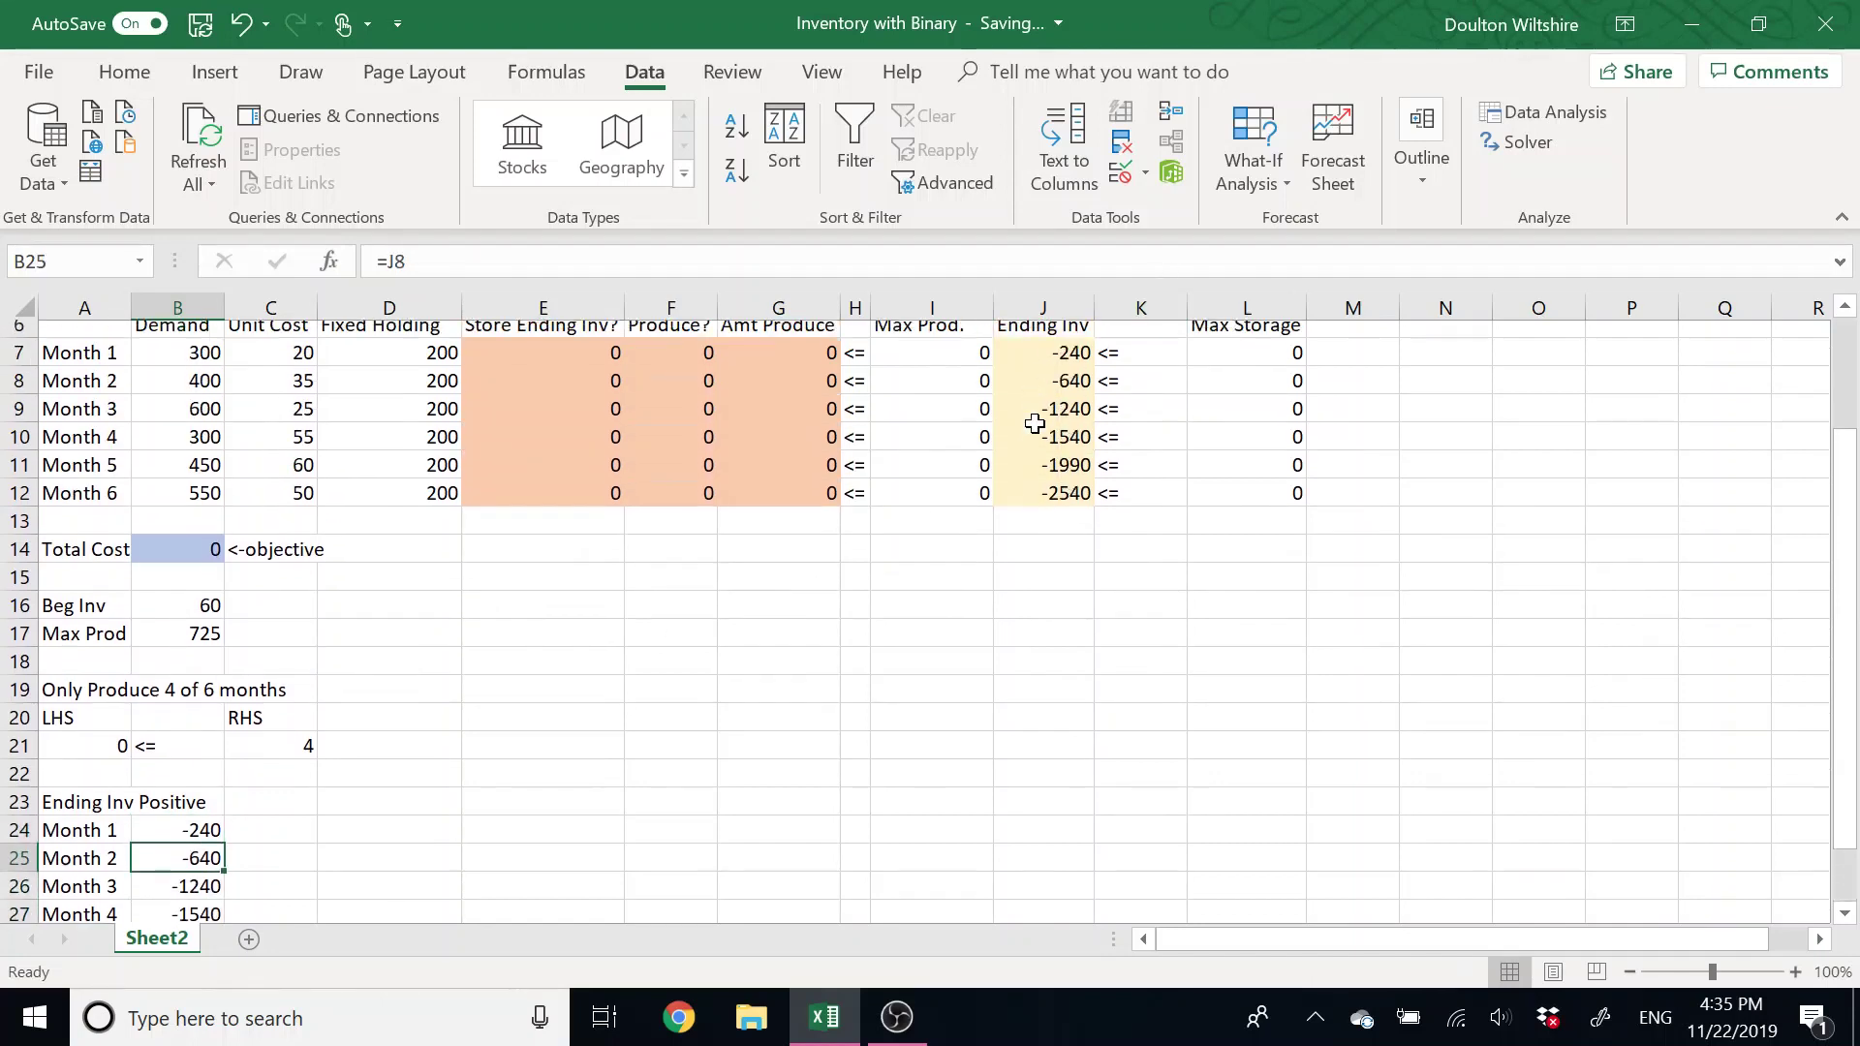
click(1069, 444)
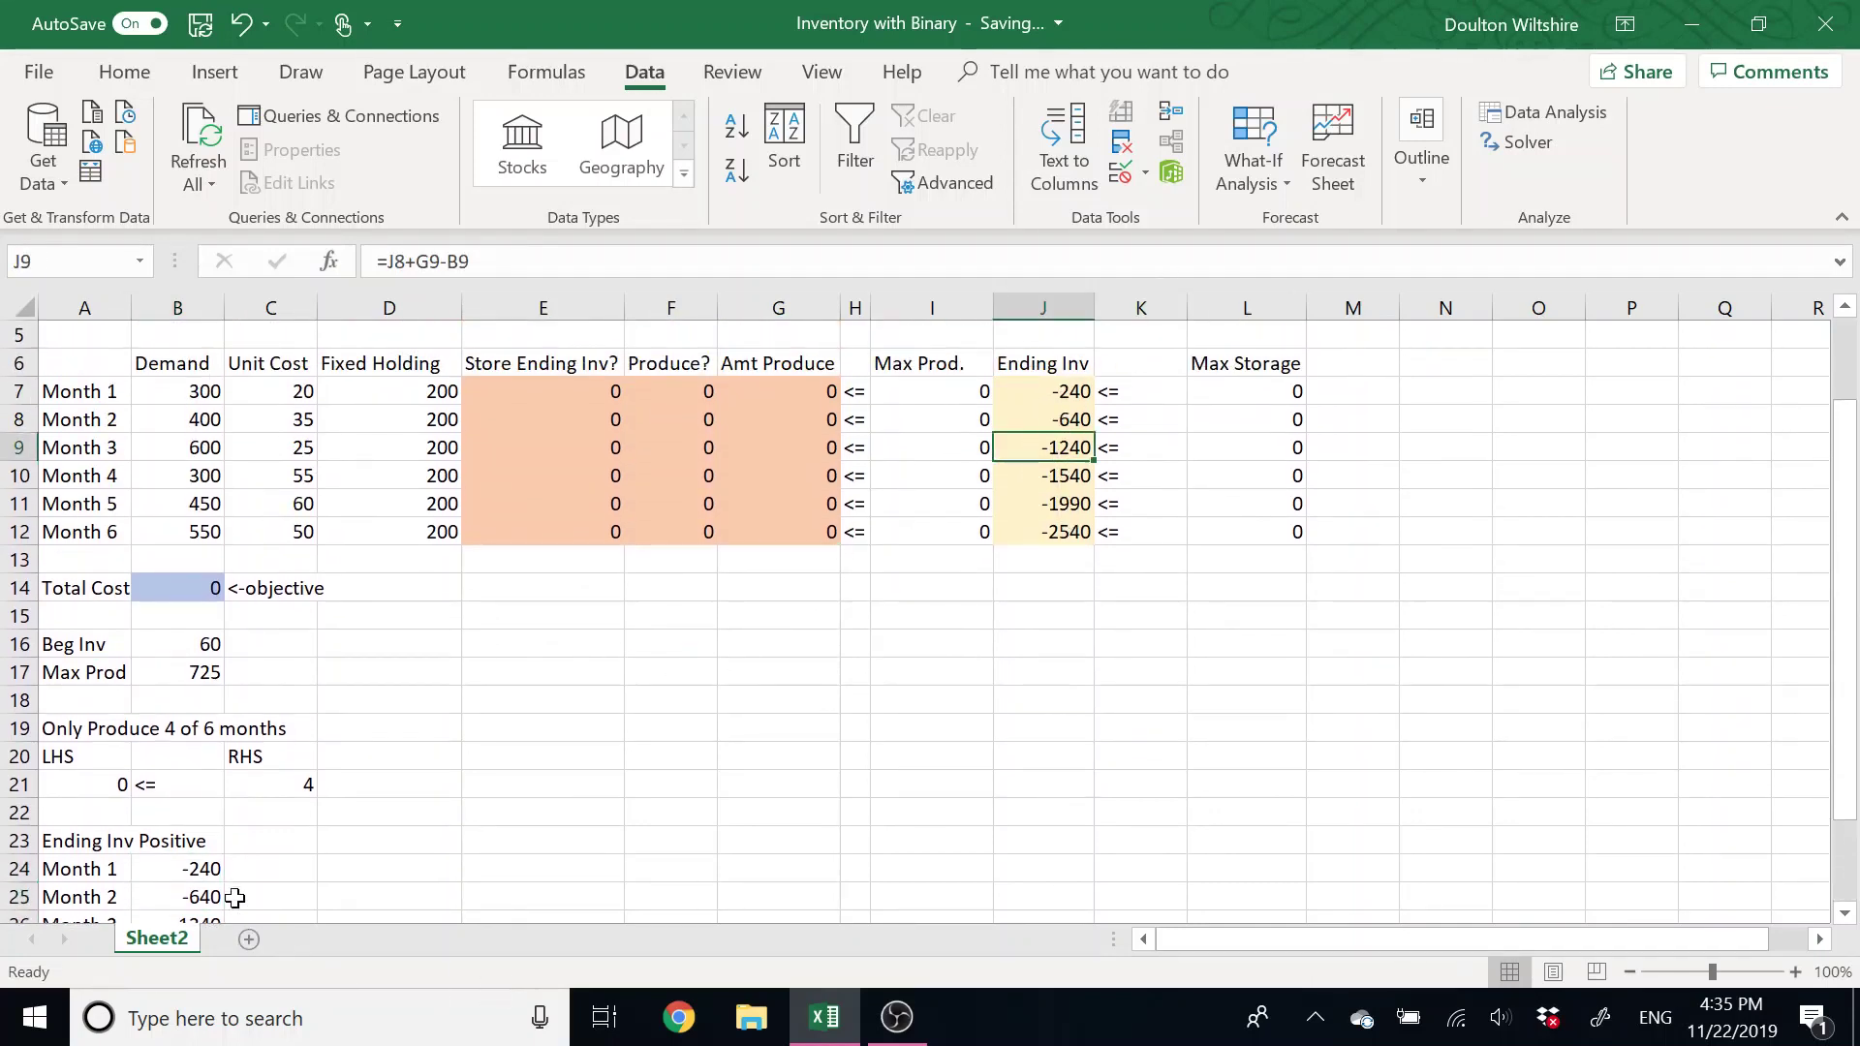
Fill '>=' into C24:C29 and 0 into D24:D29.
click(253, 871)
text(>)
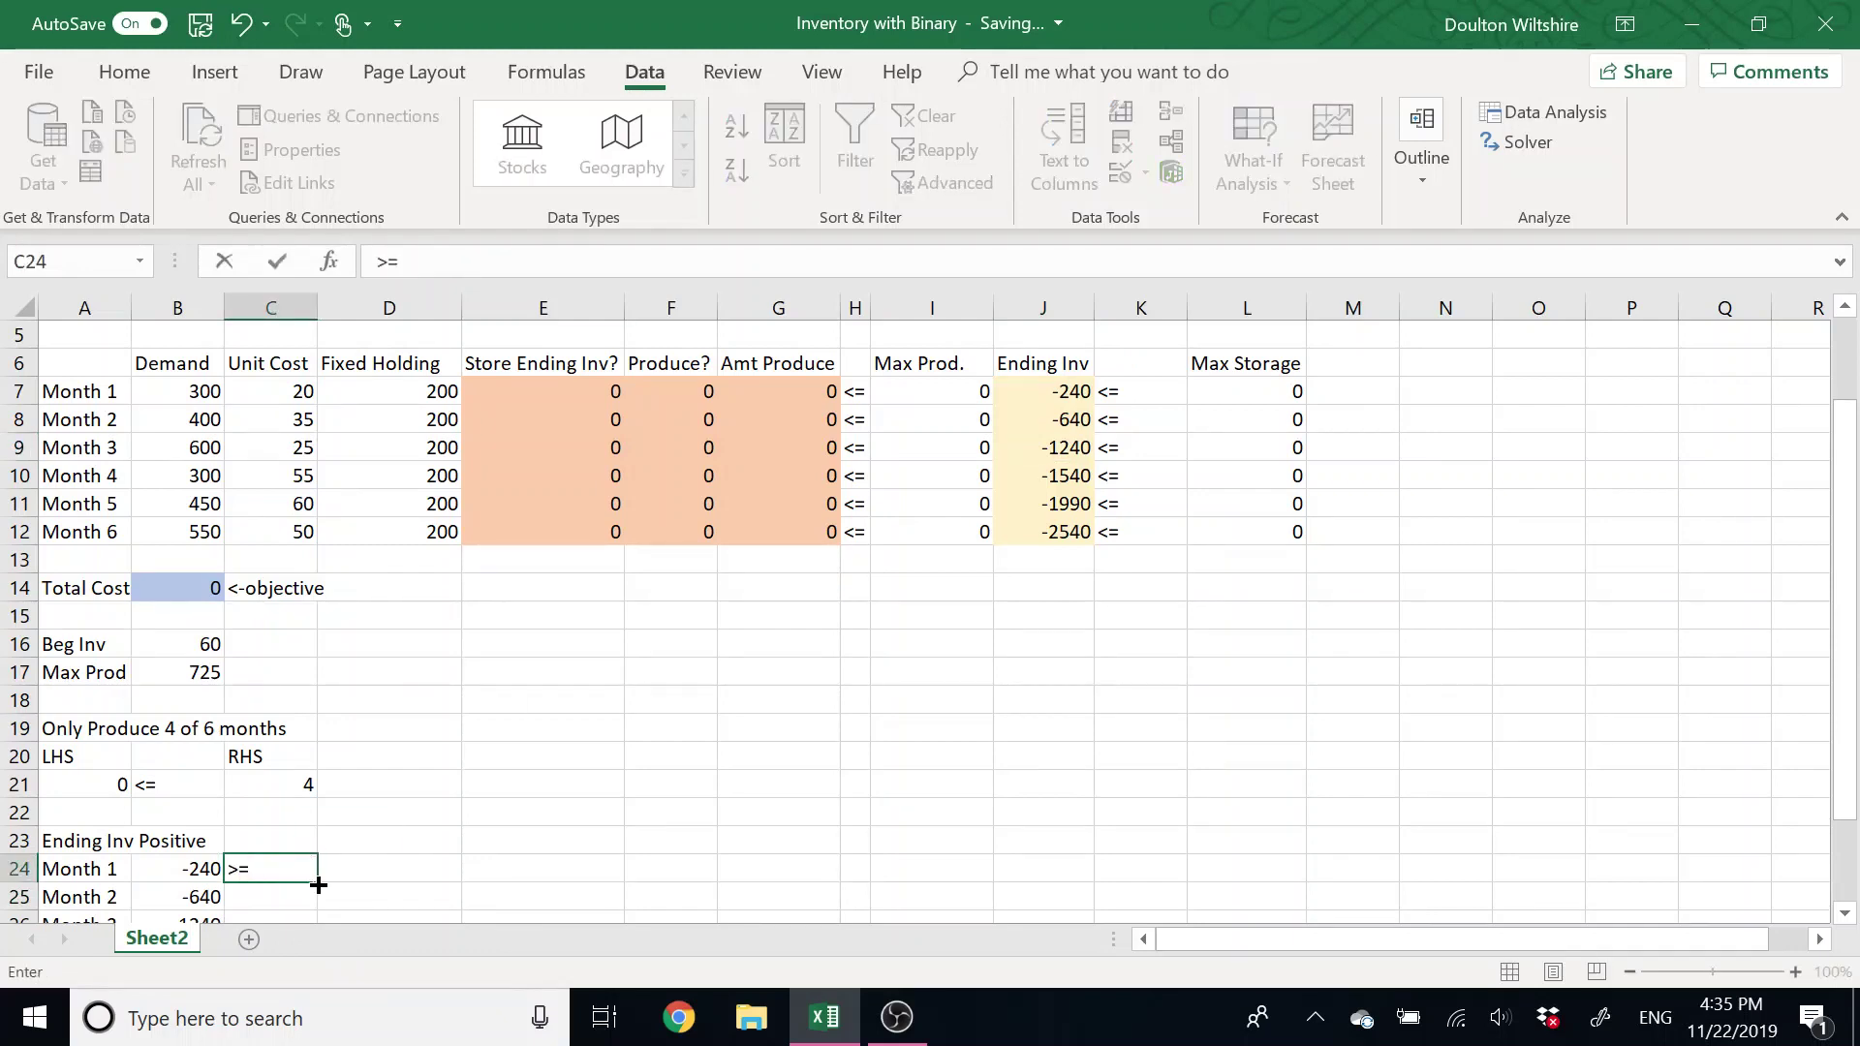
text(=)
drag(319, 885, 267, 869)
drag(359, 728, 359, 775)
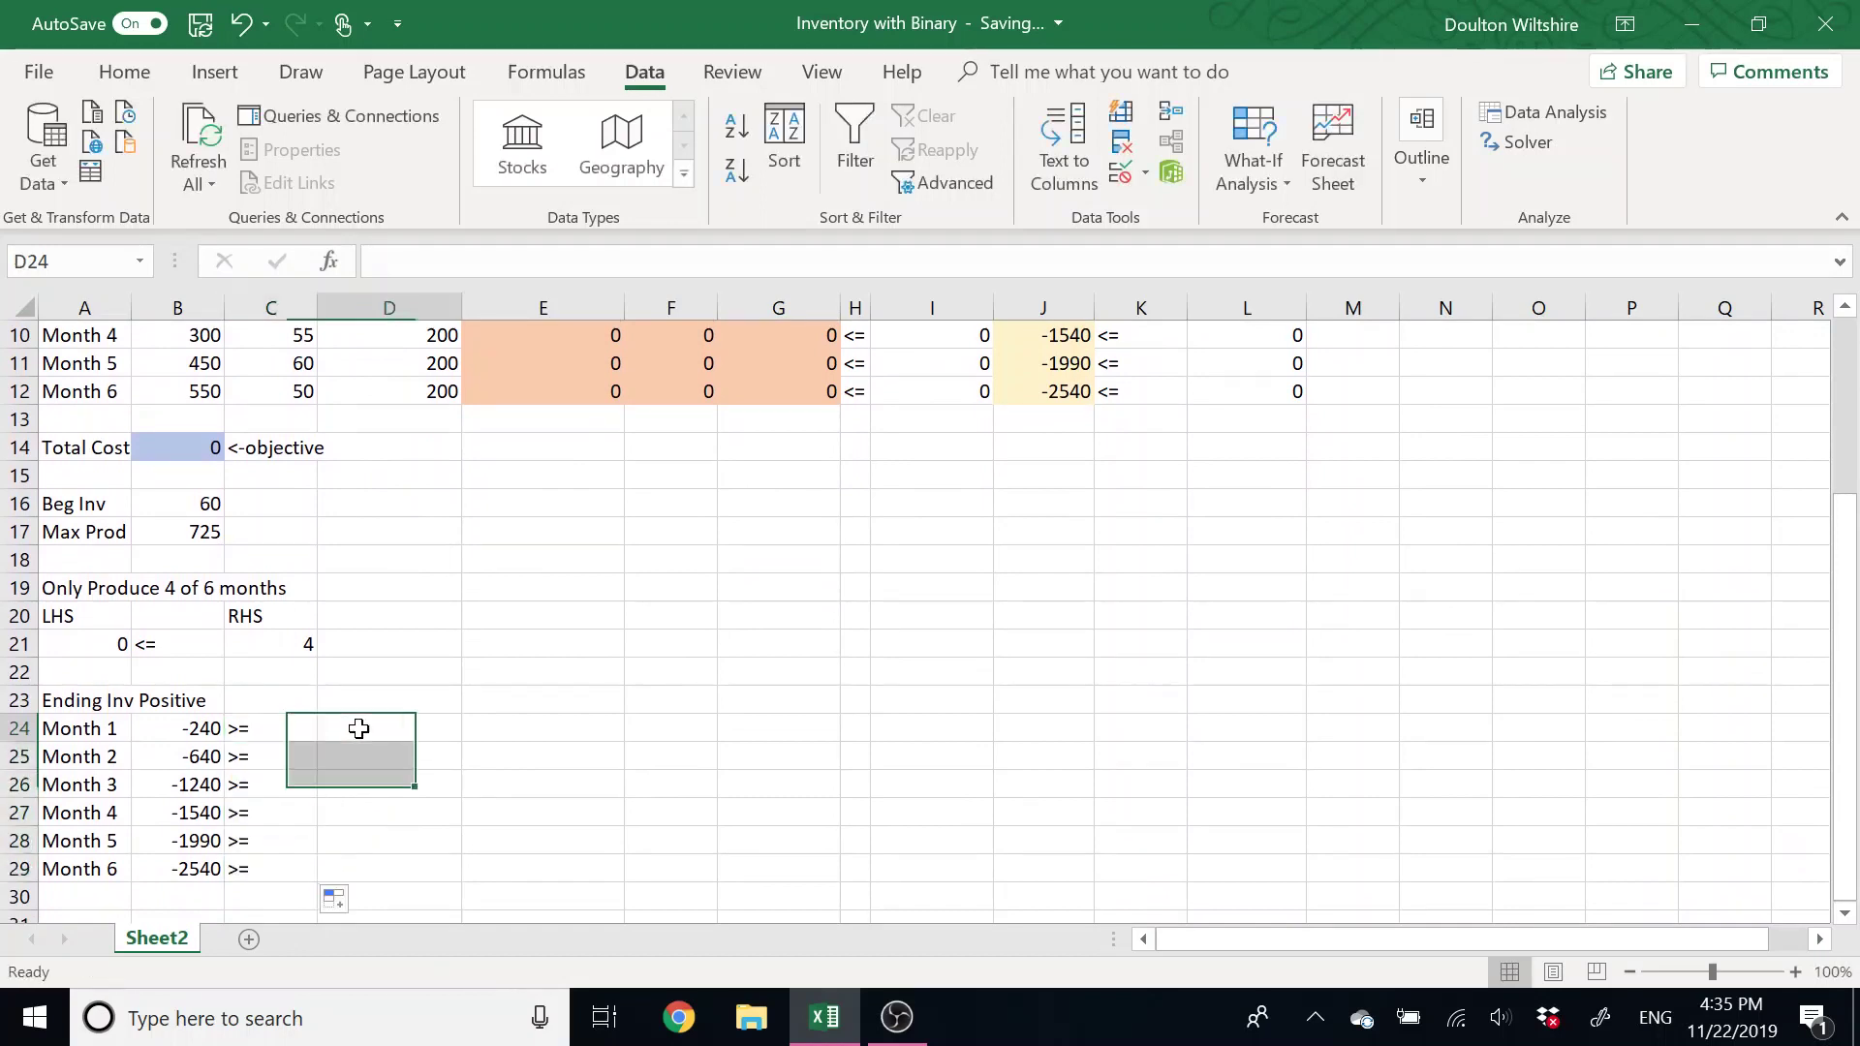
click(360, 728)
text(0)
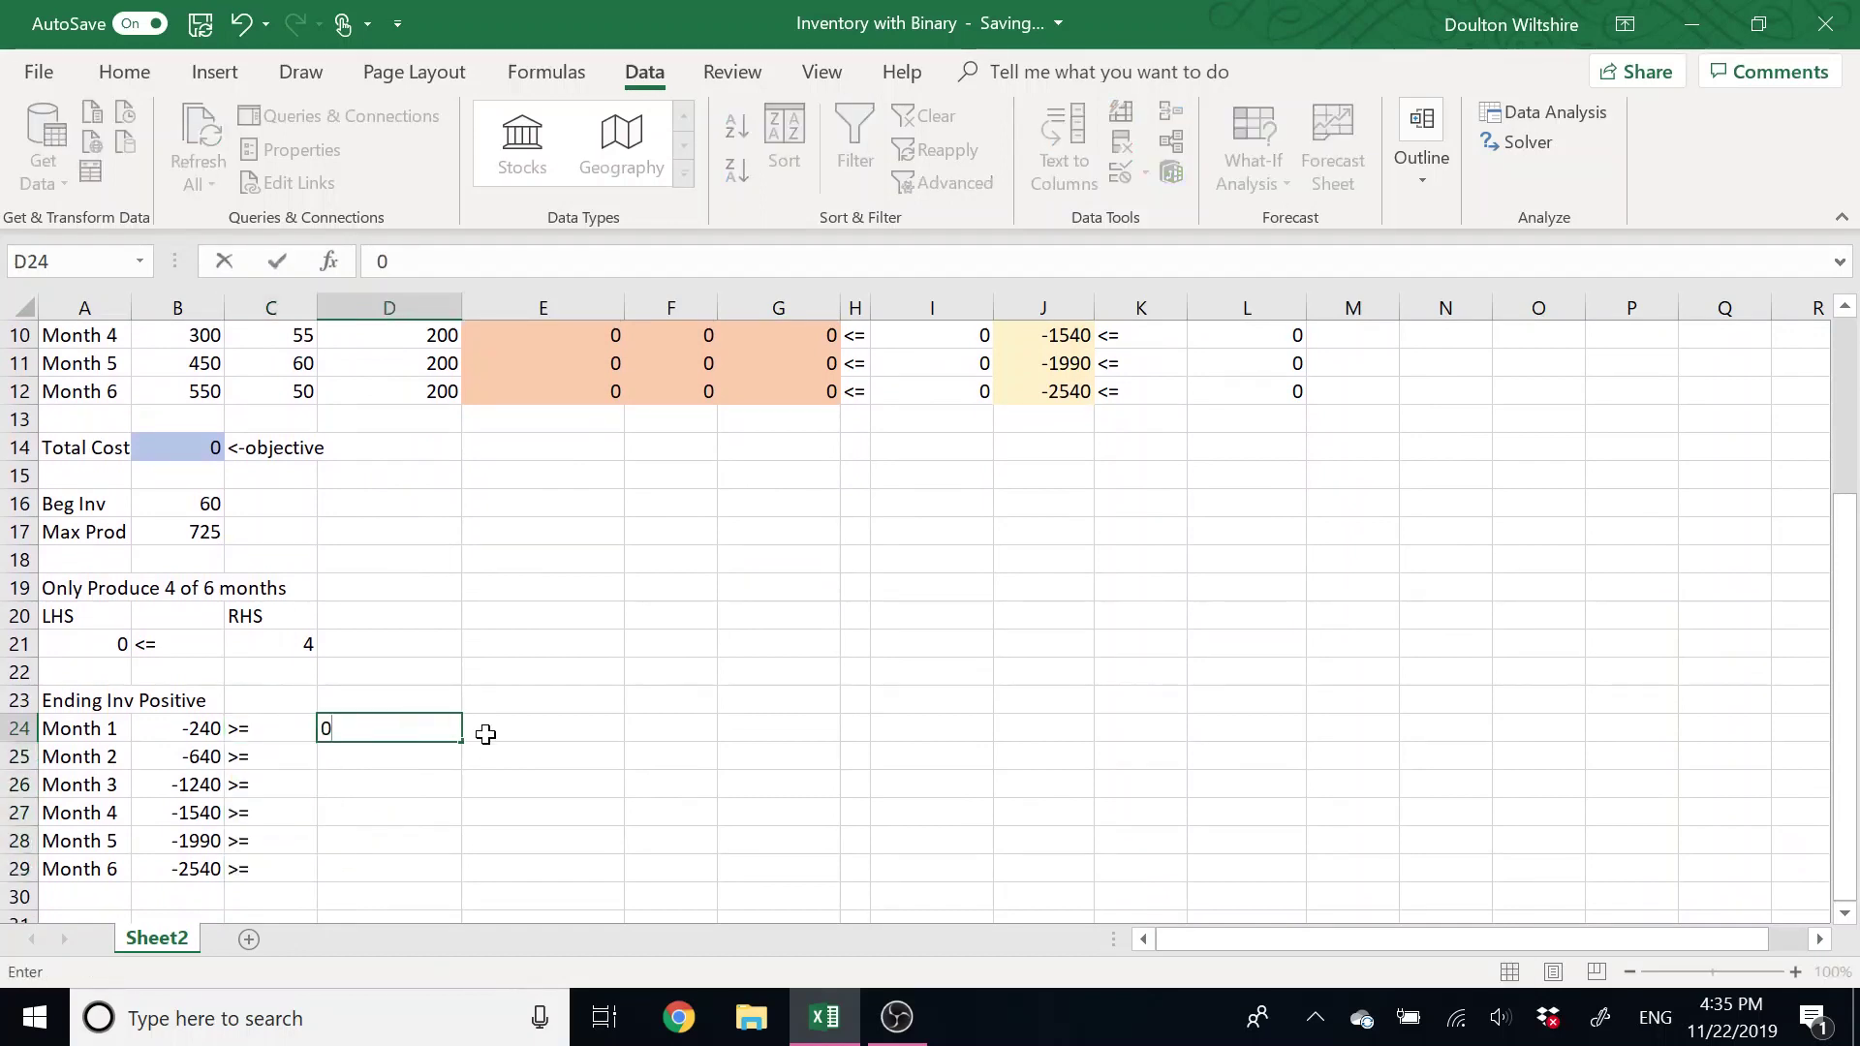
drag(461, 742, 446, 877)
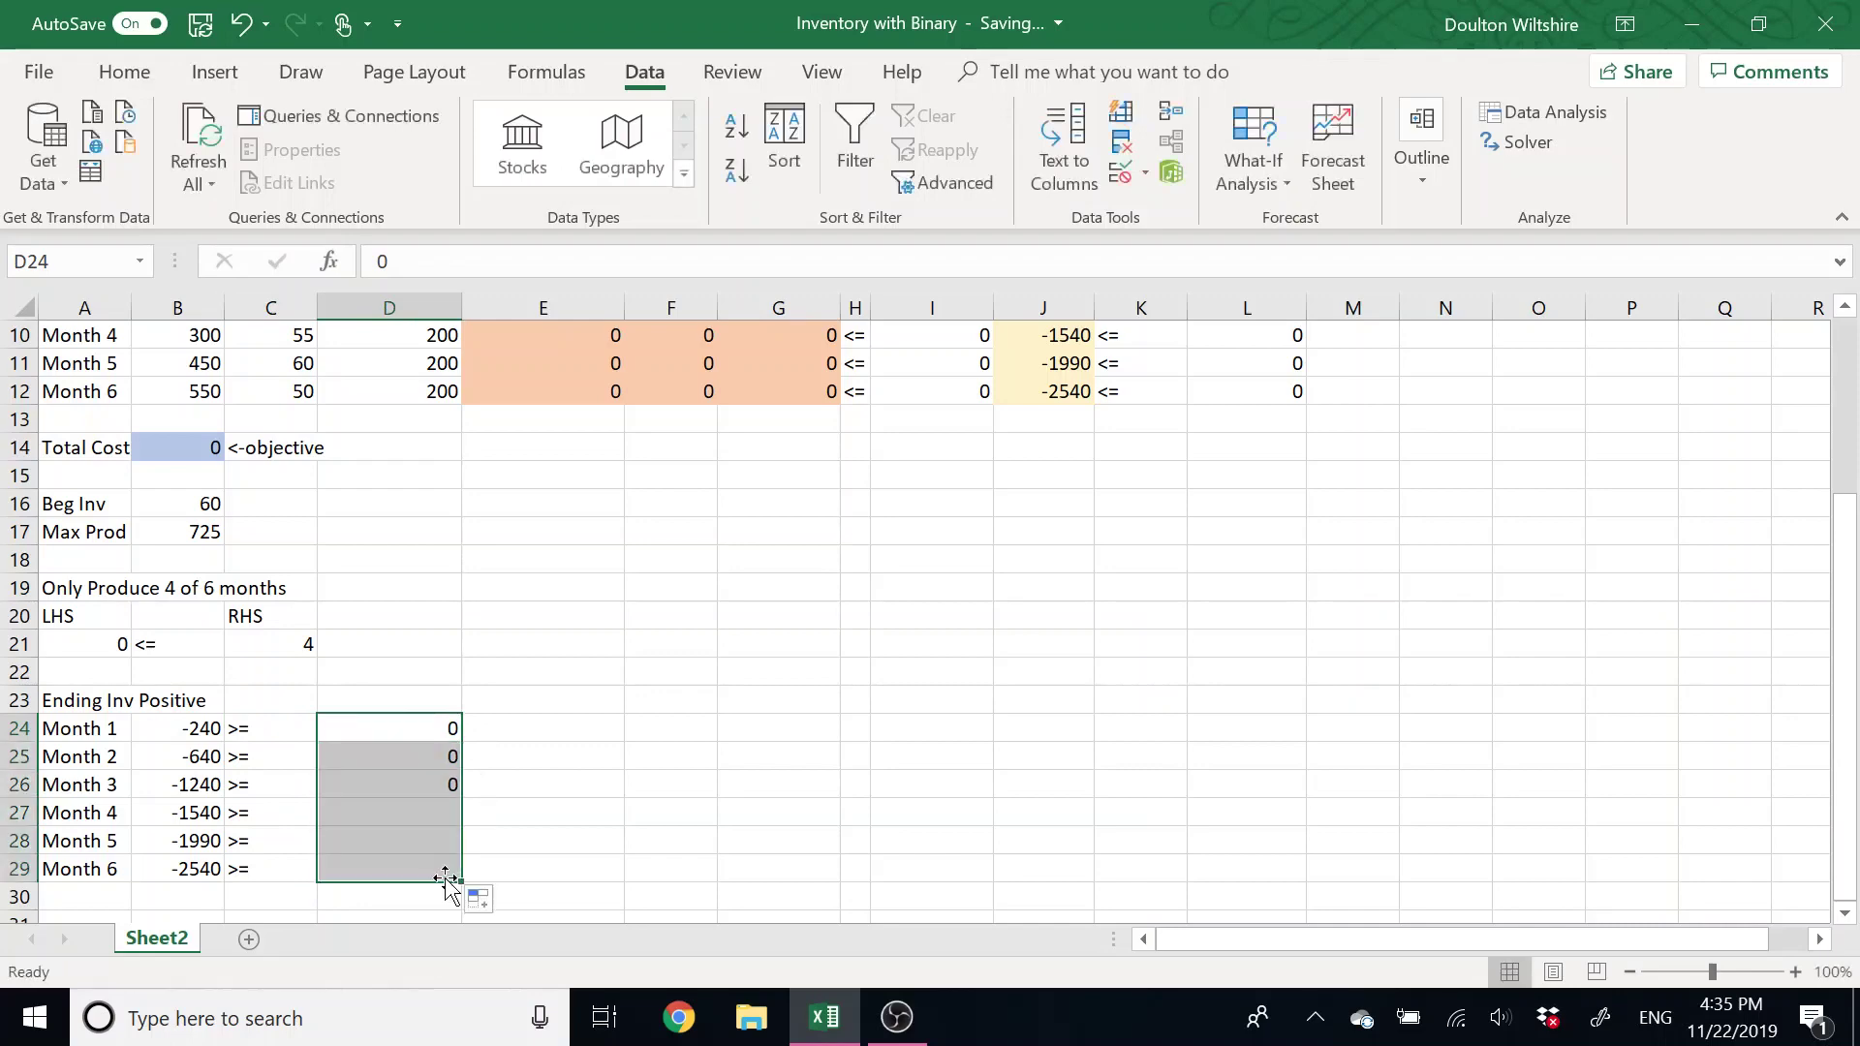
click(647, 782)
Add the Solver constraint B24:B29 >= D24:D29 and re-solve, reaching total cost 77250.
click(1526, 143)
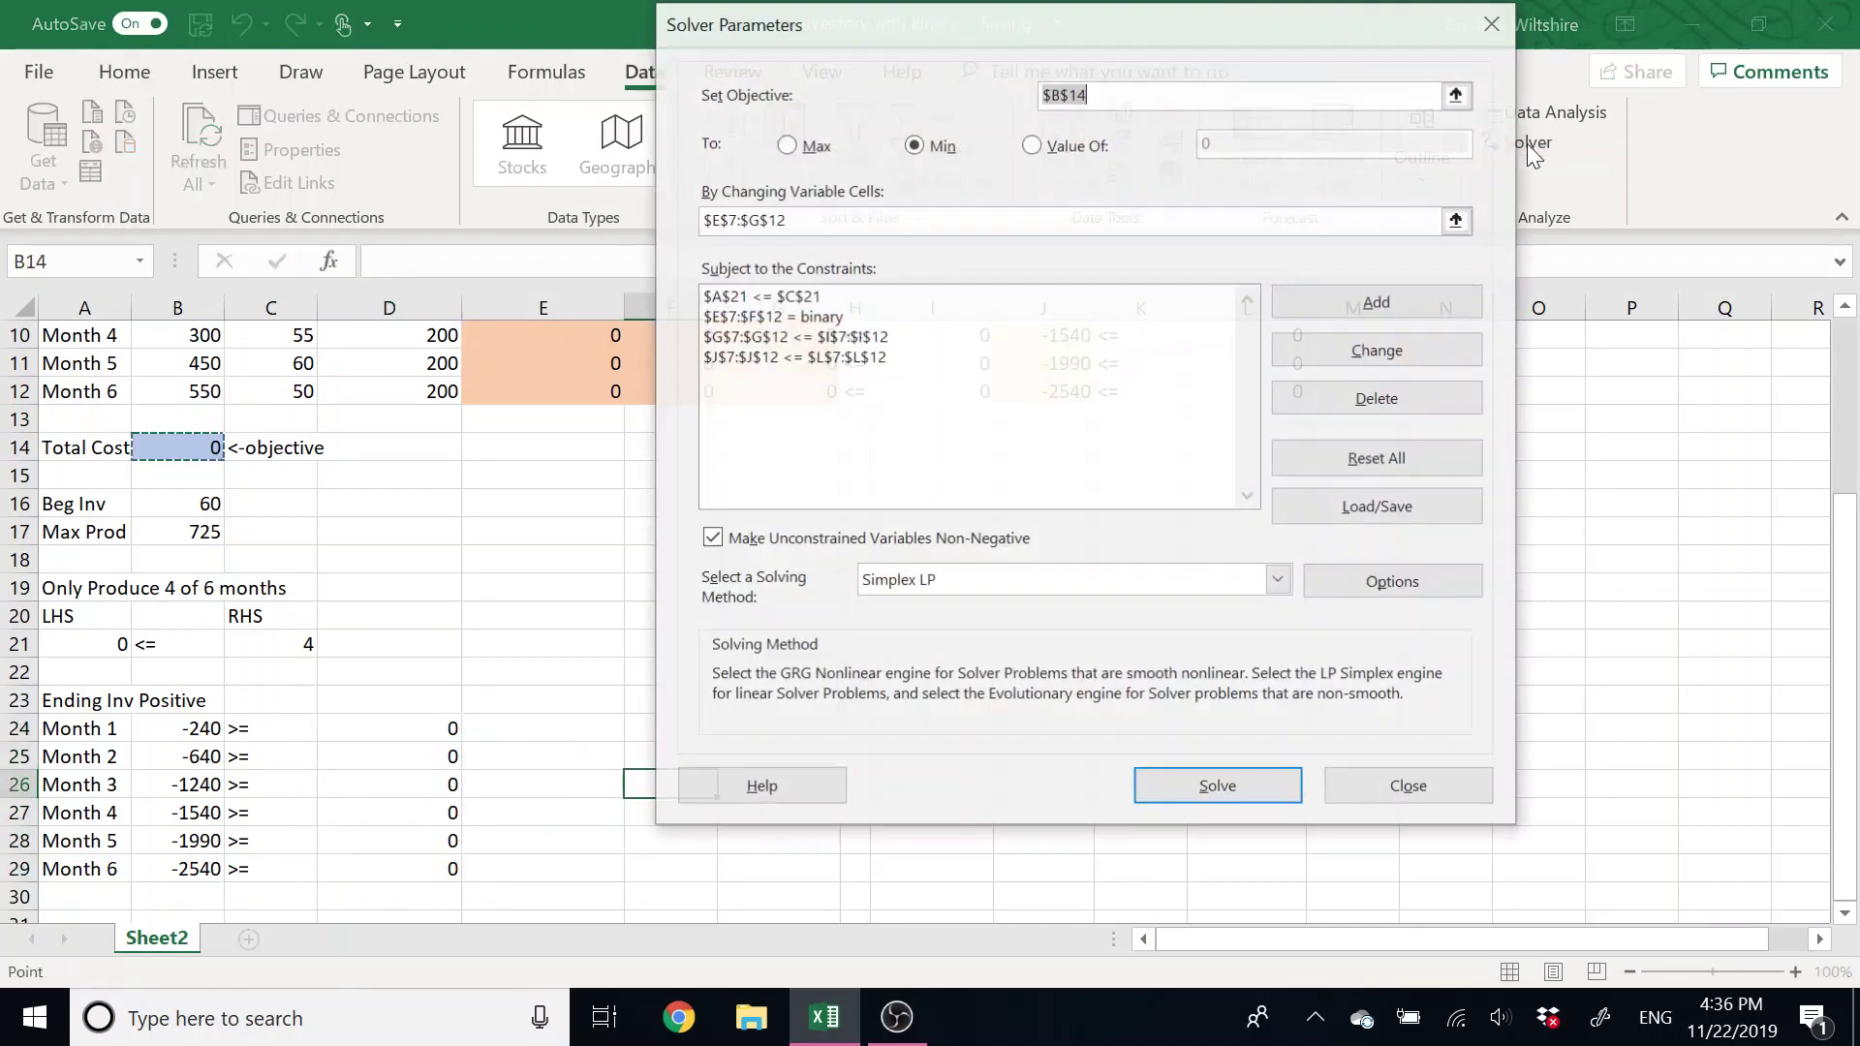
click(1345, 305)
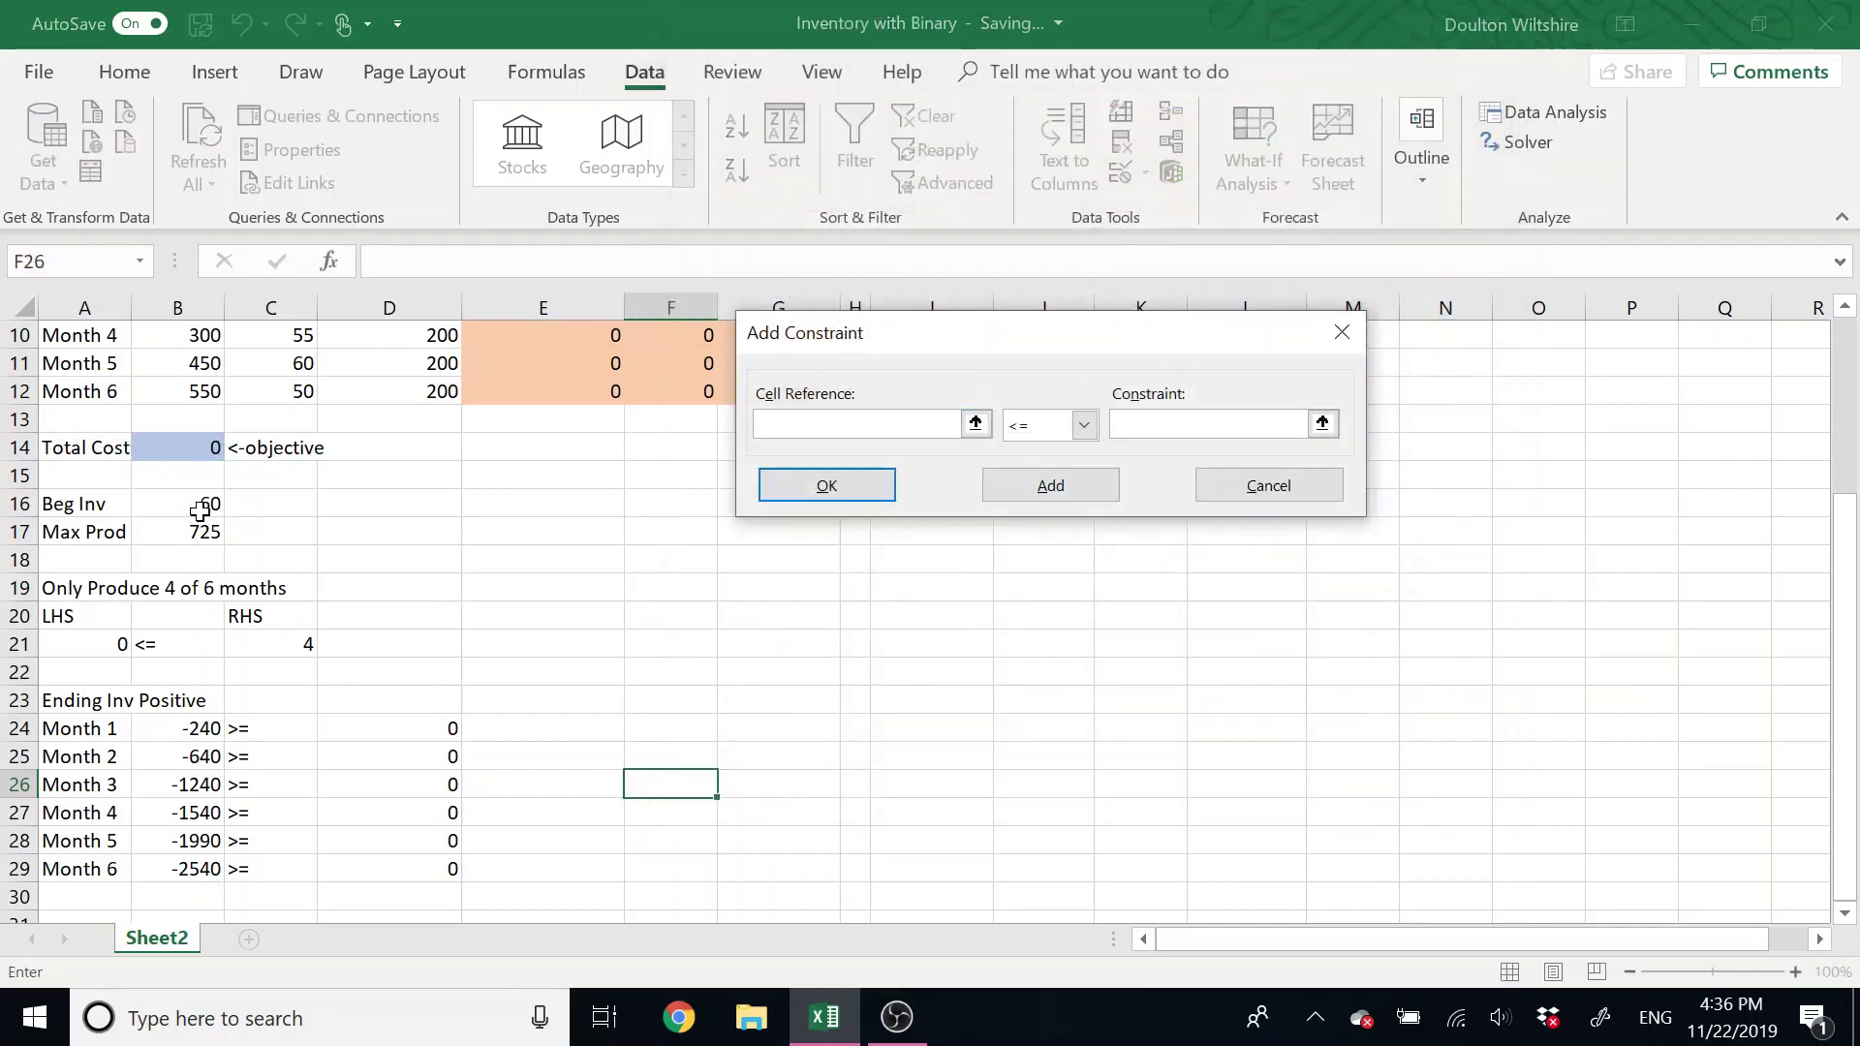
drag(180, 730, 160, 869)
click(1082, 424)
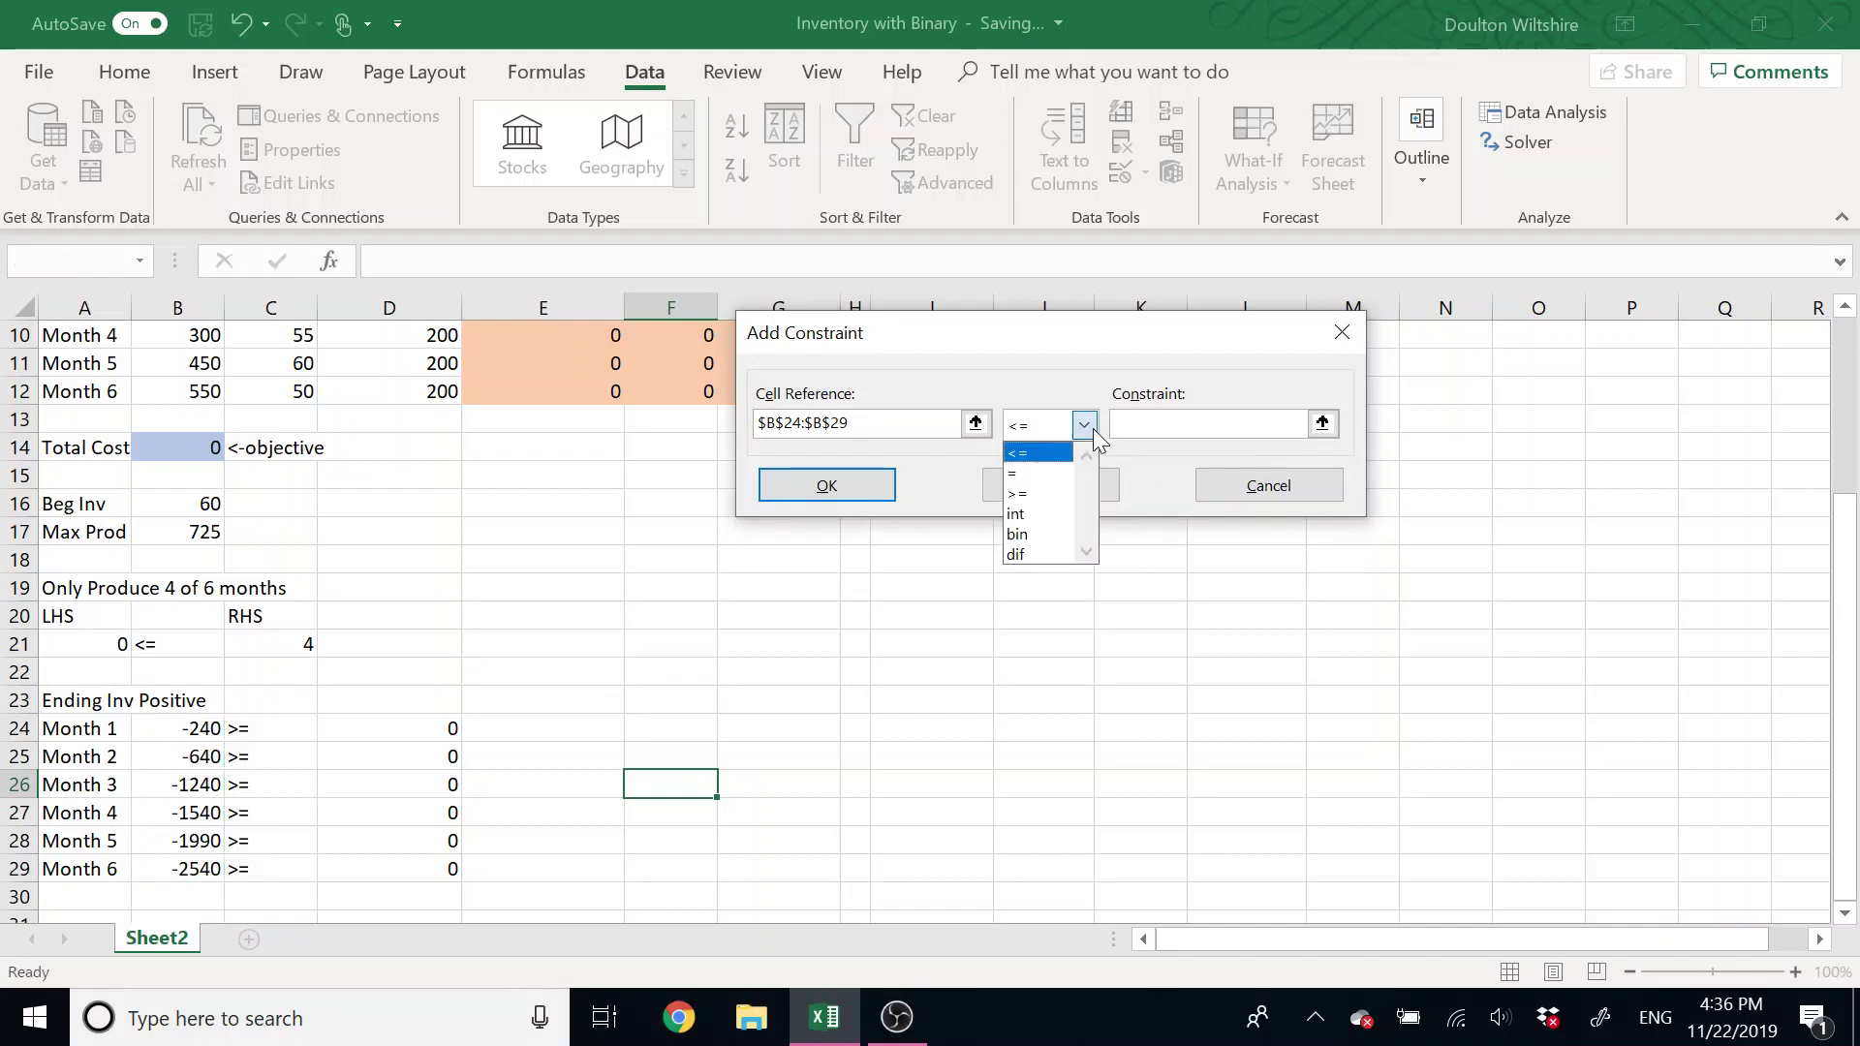
click(1036, 494)
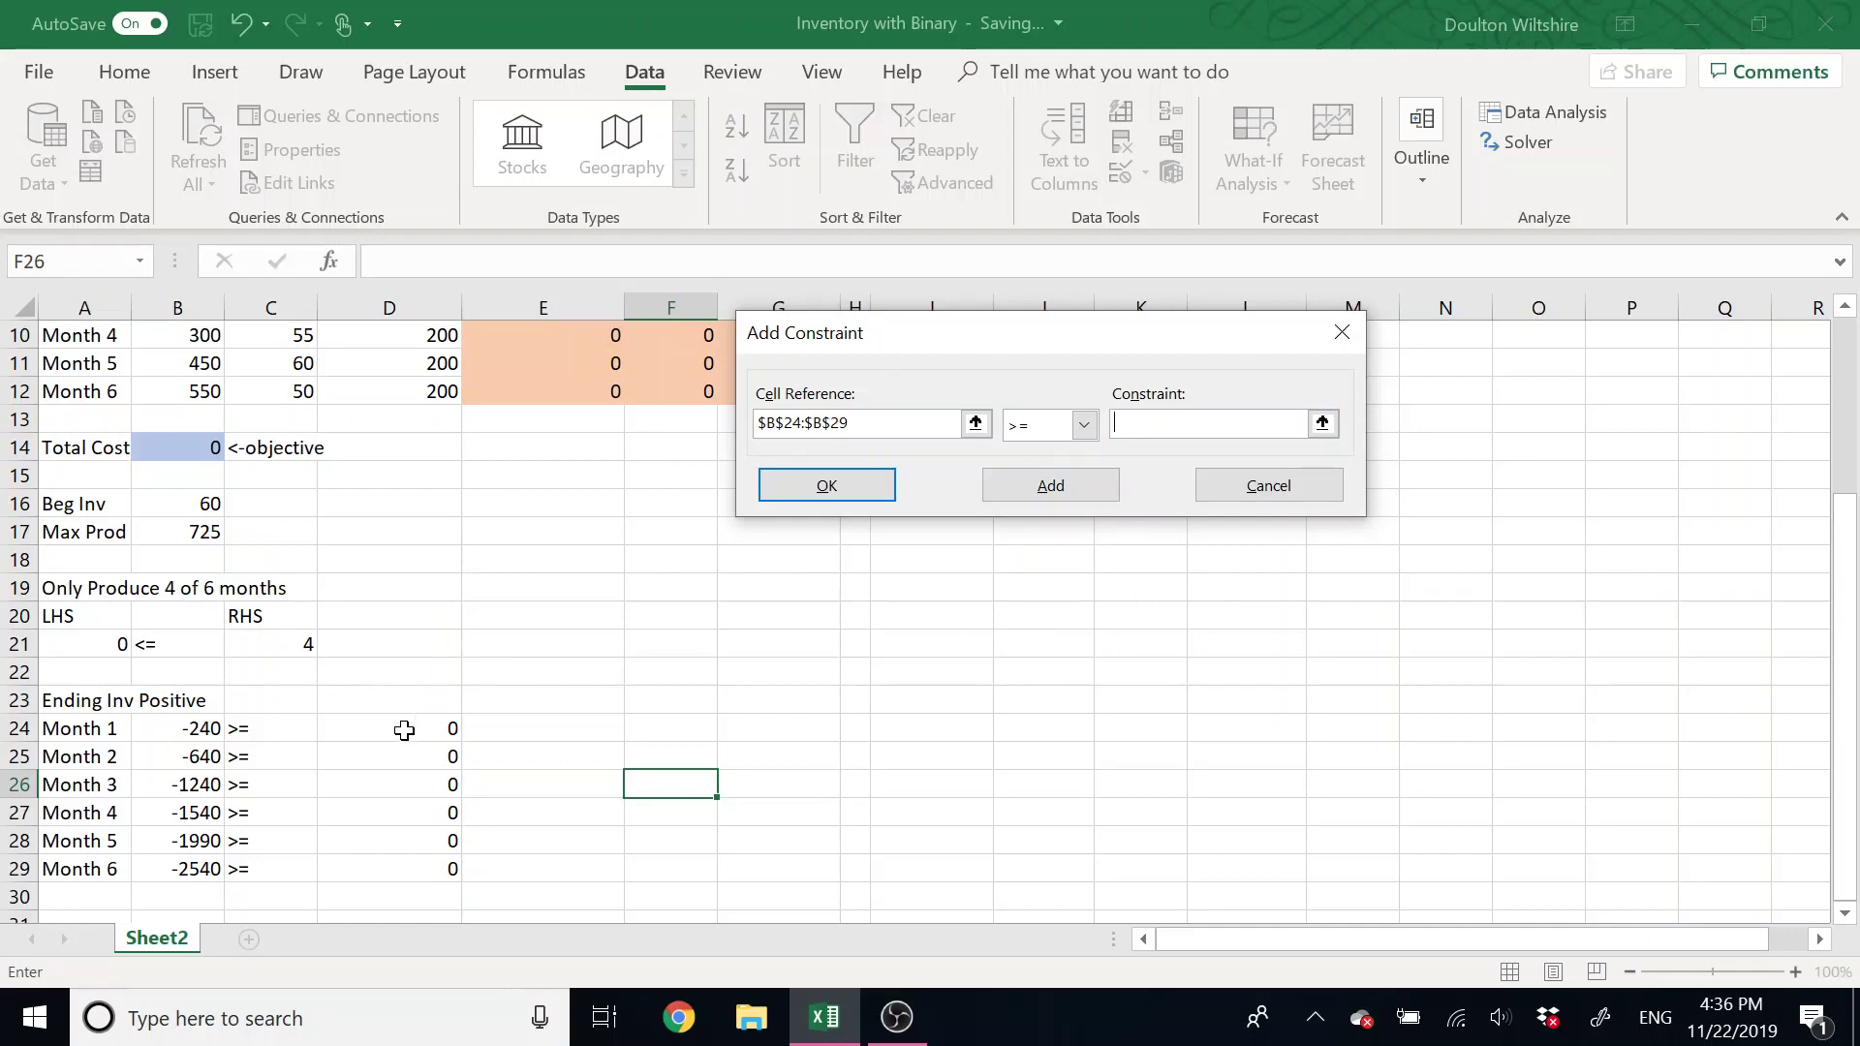
drag(404, 729, 381, 872)
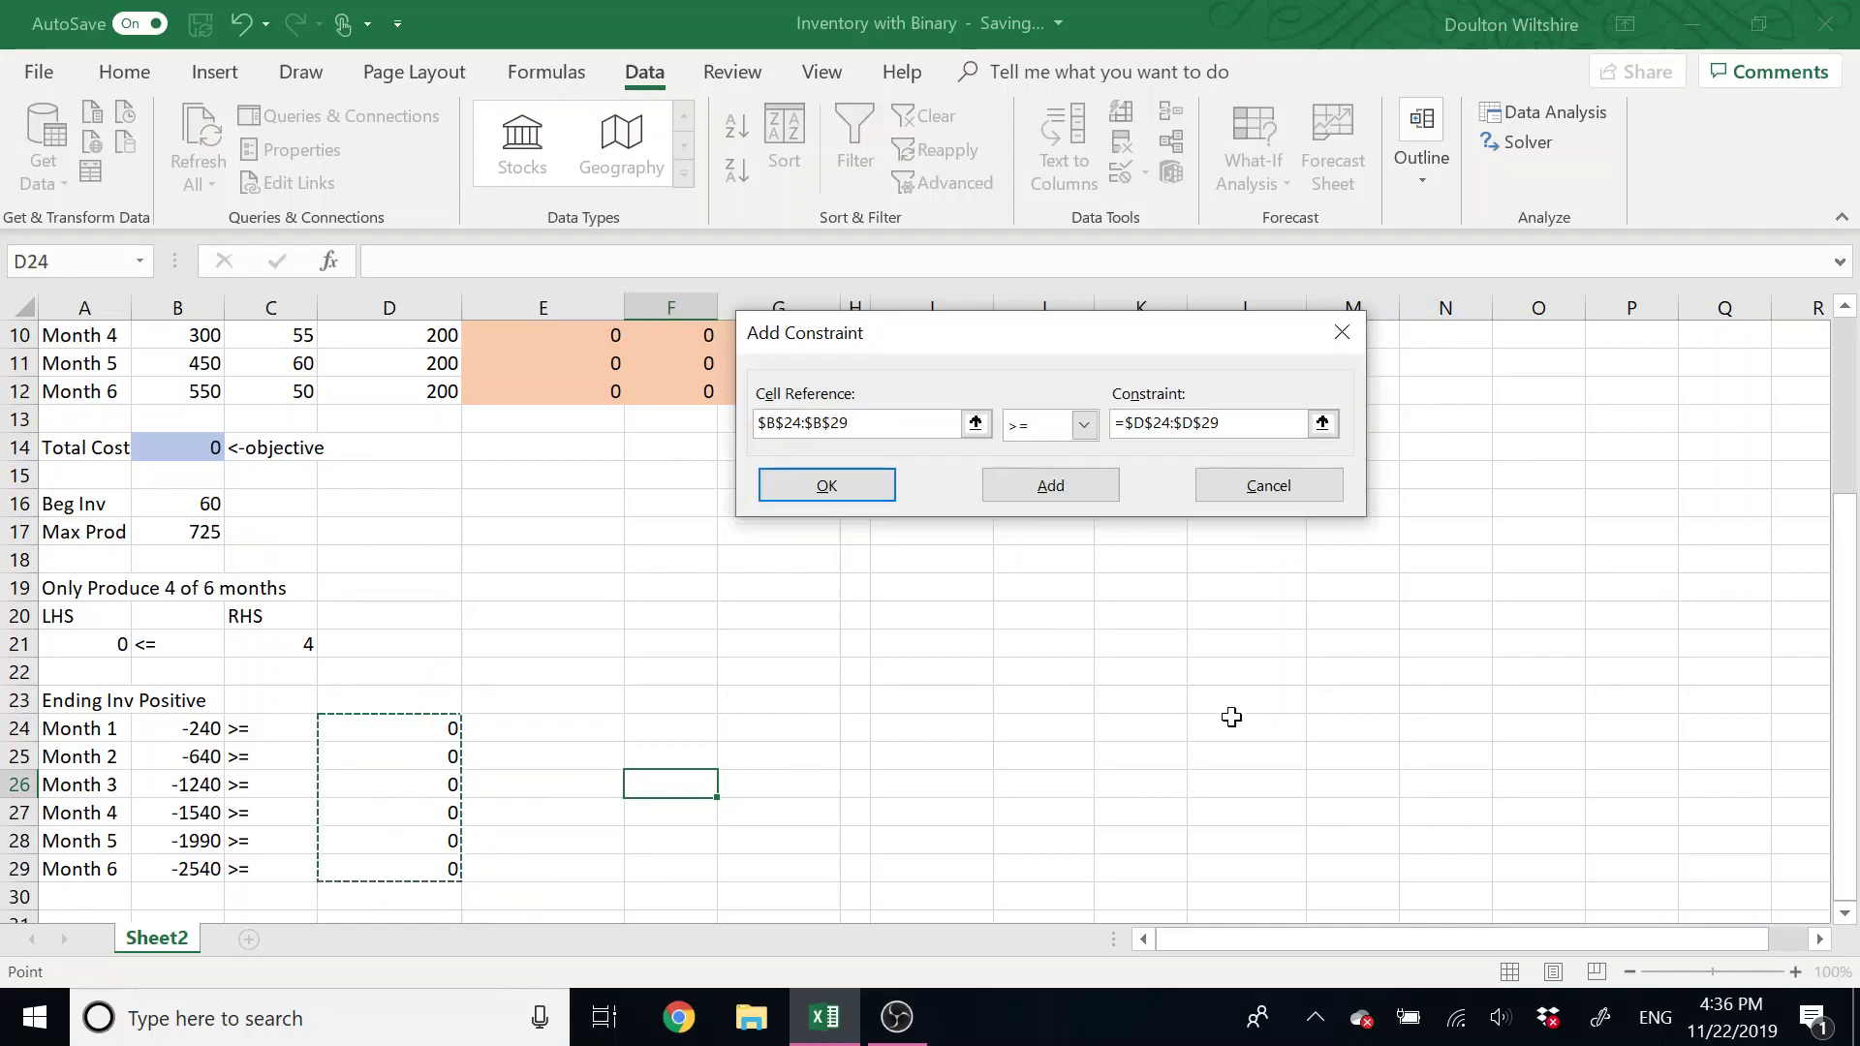
click(818, 484)
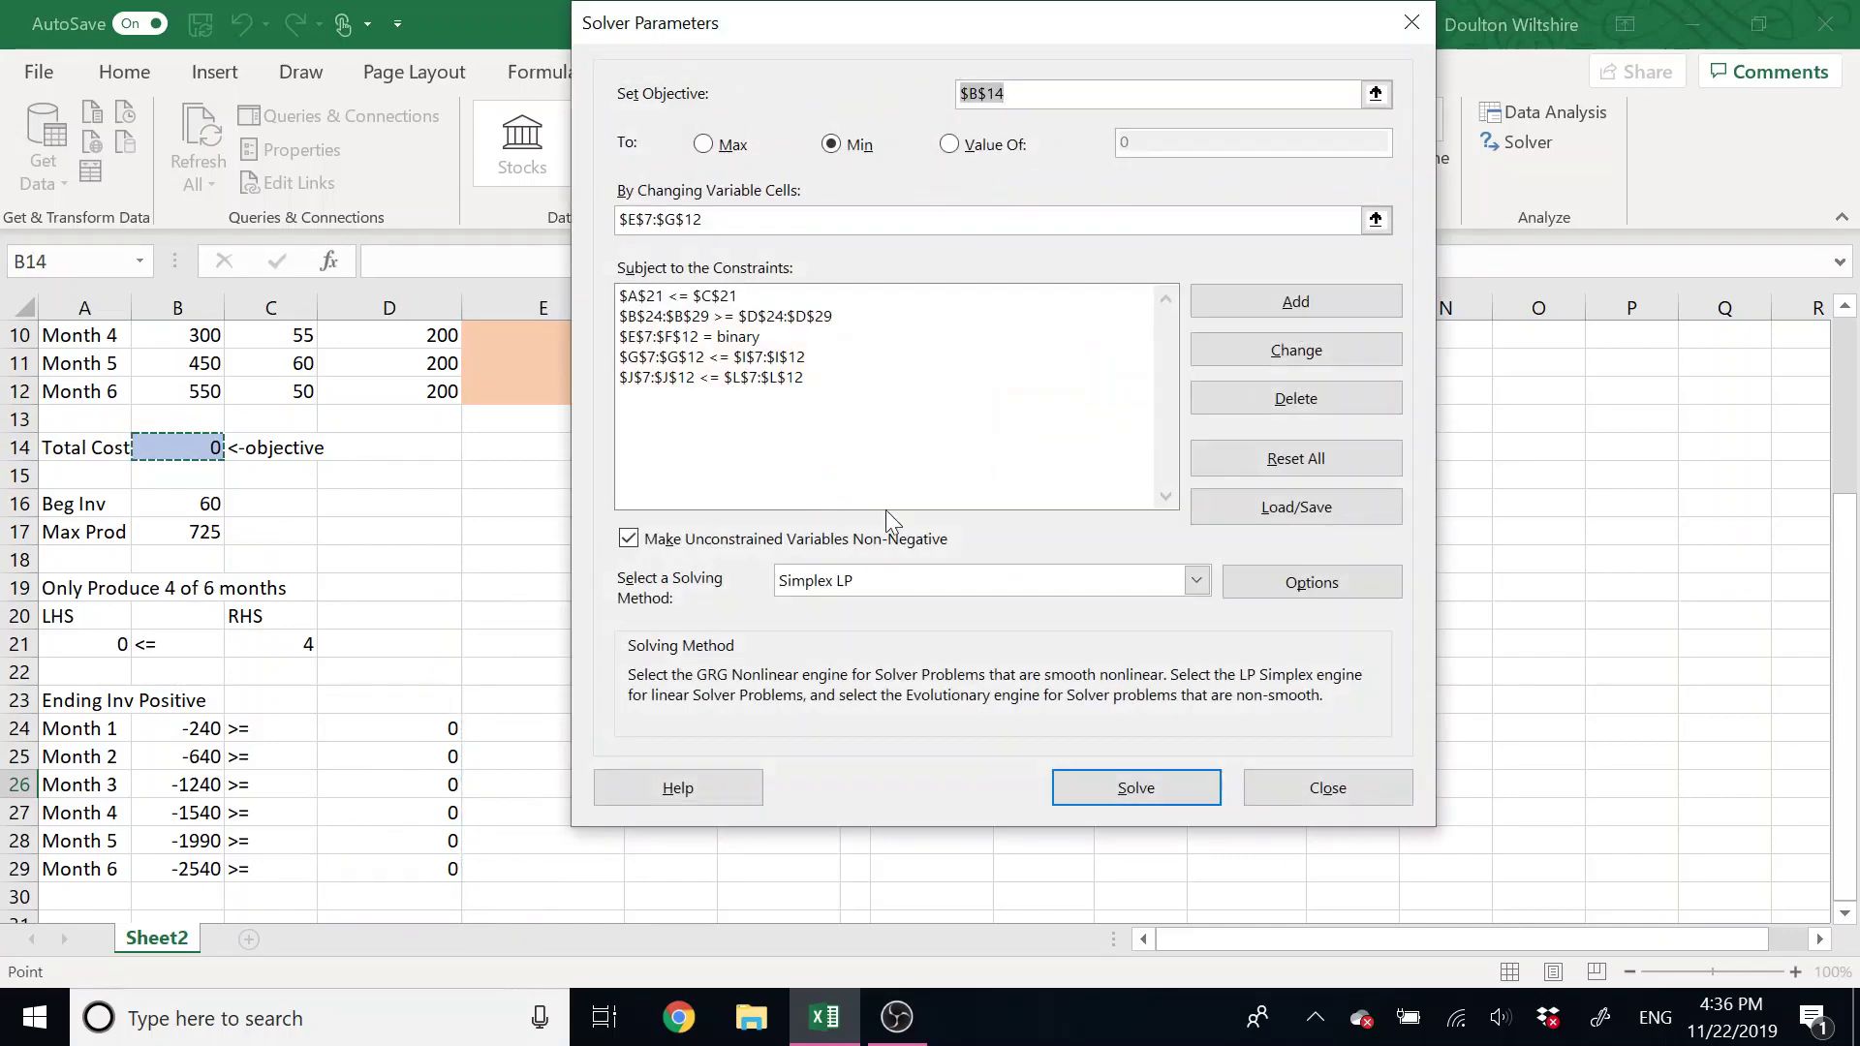
click(1145, 787)
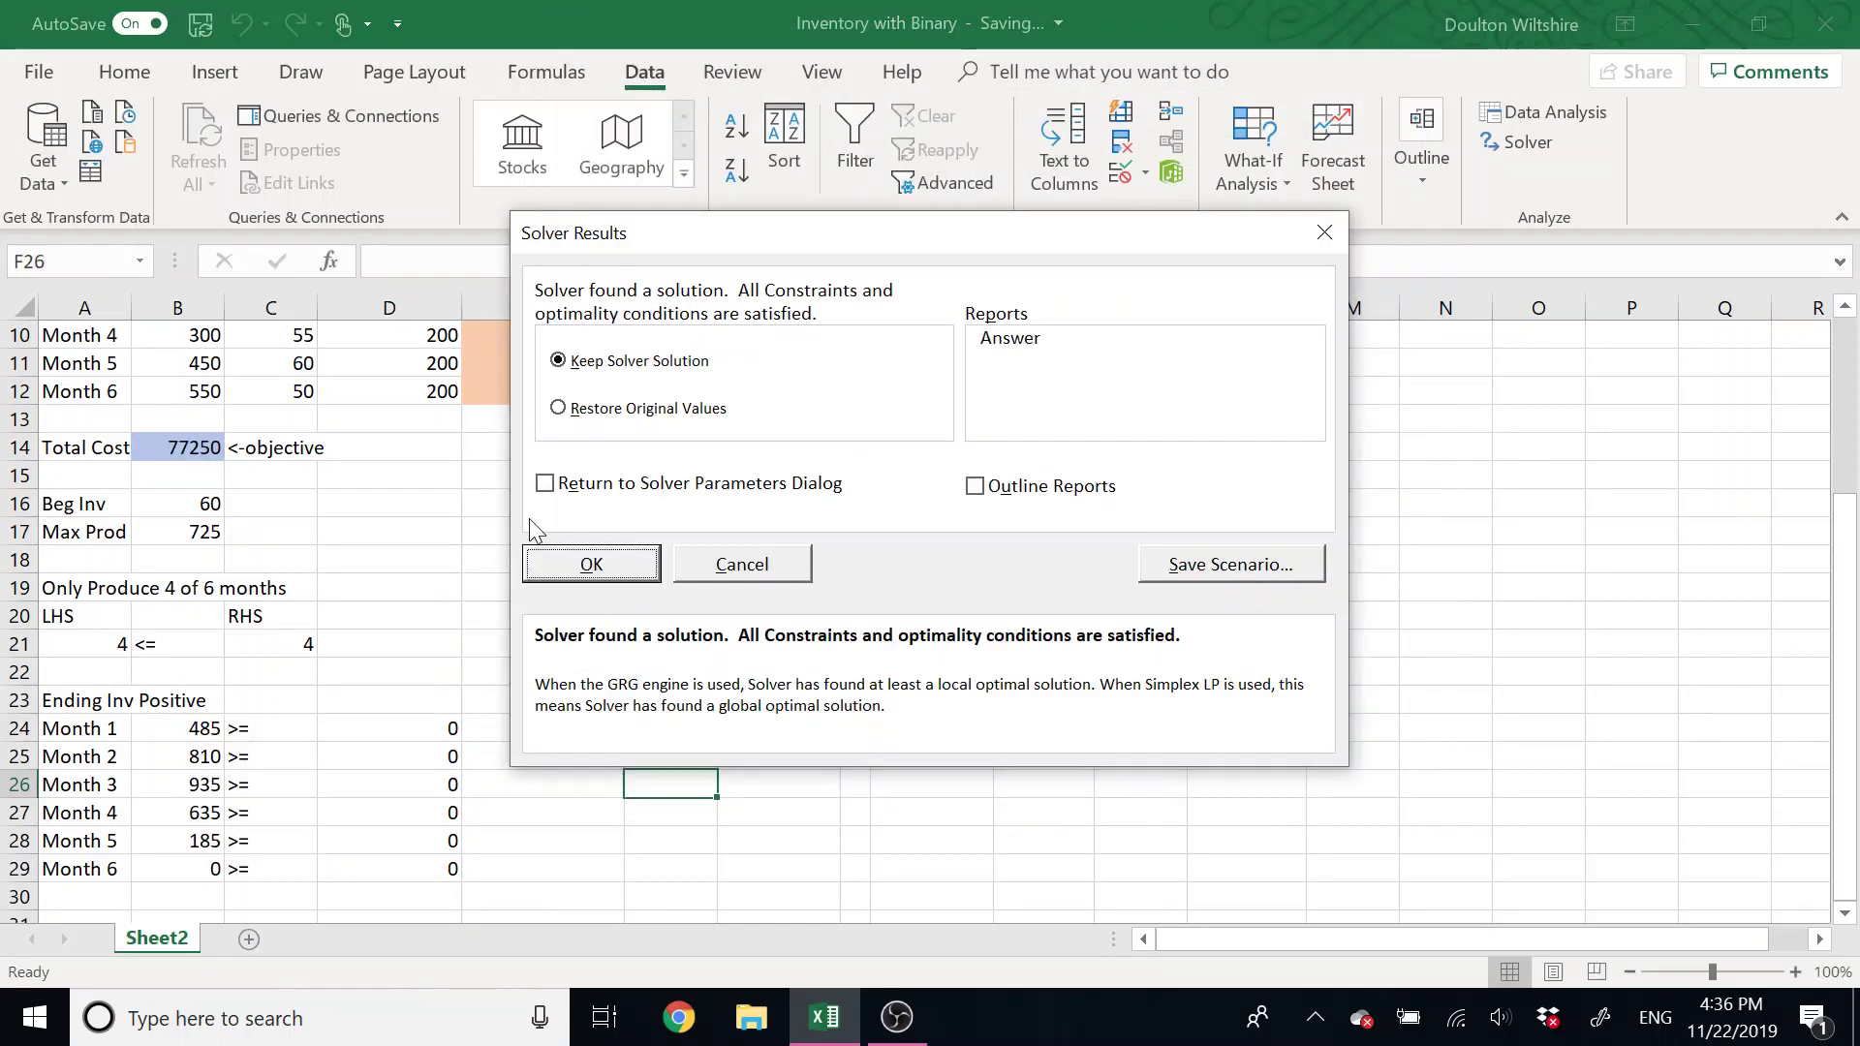
Keep Solver's solution and review the store, produce and amount-produced cells for Months 1–6.
click(601, 569)
scroll(507, 489, up, 3)
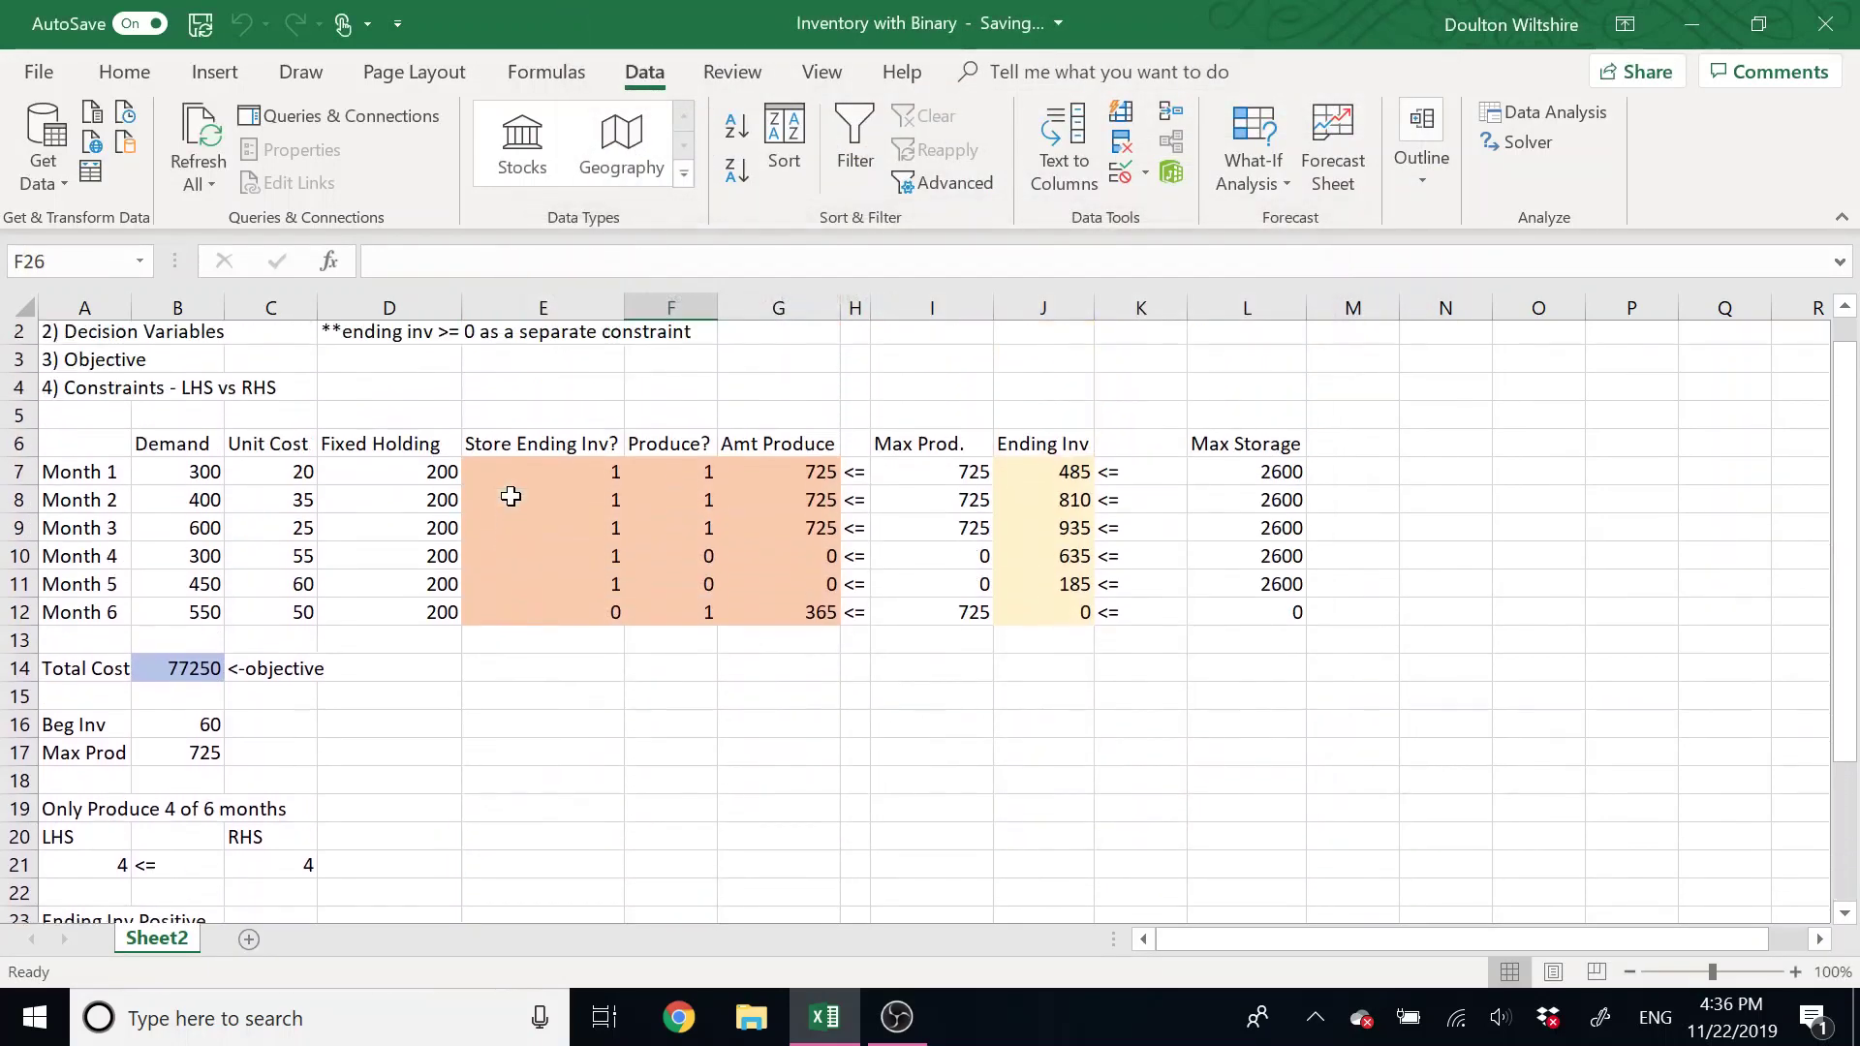
scroll(510, 496, down, 1)
scroll(510, 496, down, 1)
click(577, 358)
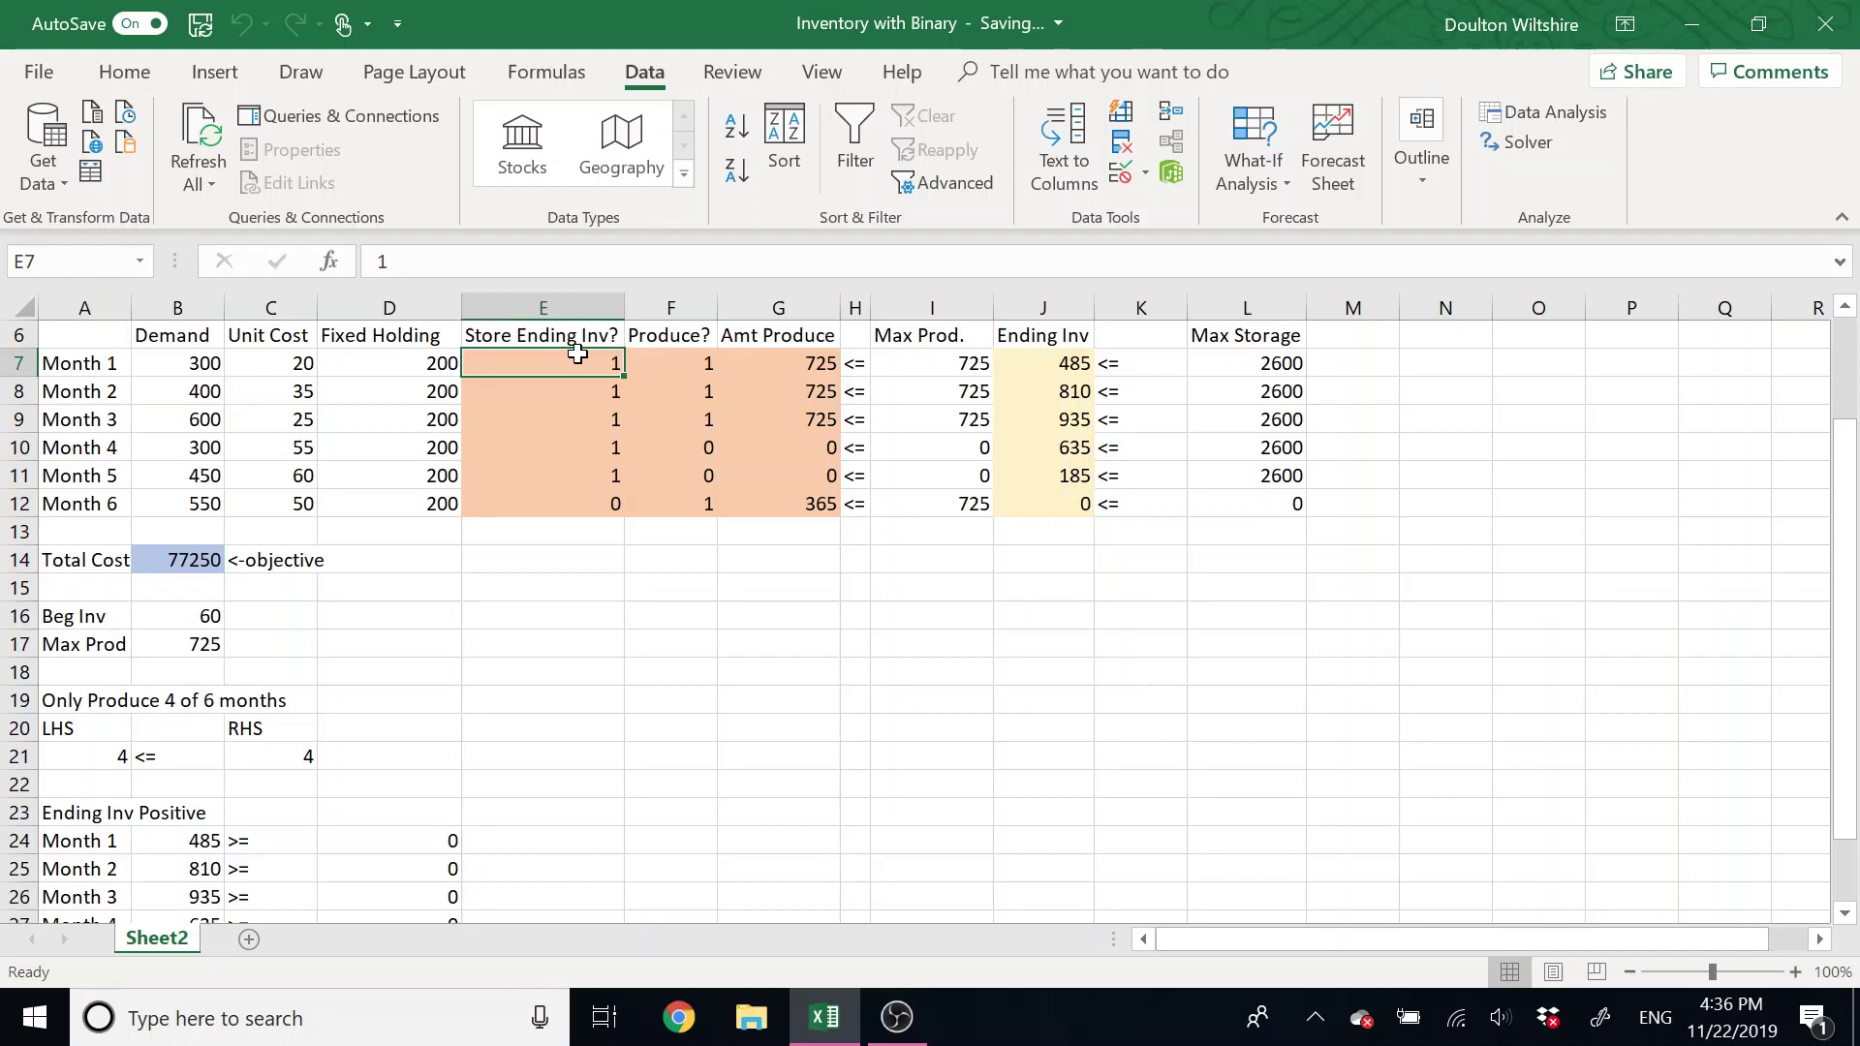
key(Down)
key(Down)
key(Down)
key(Down)
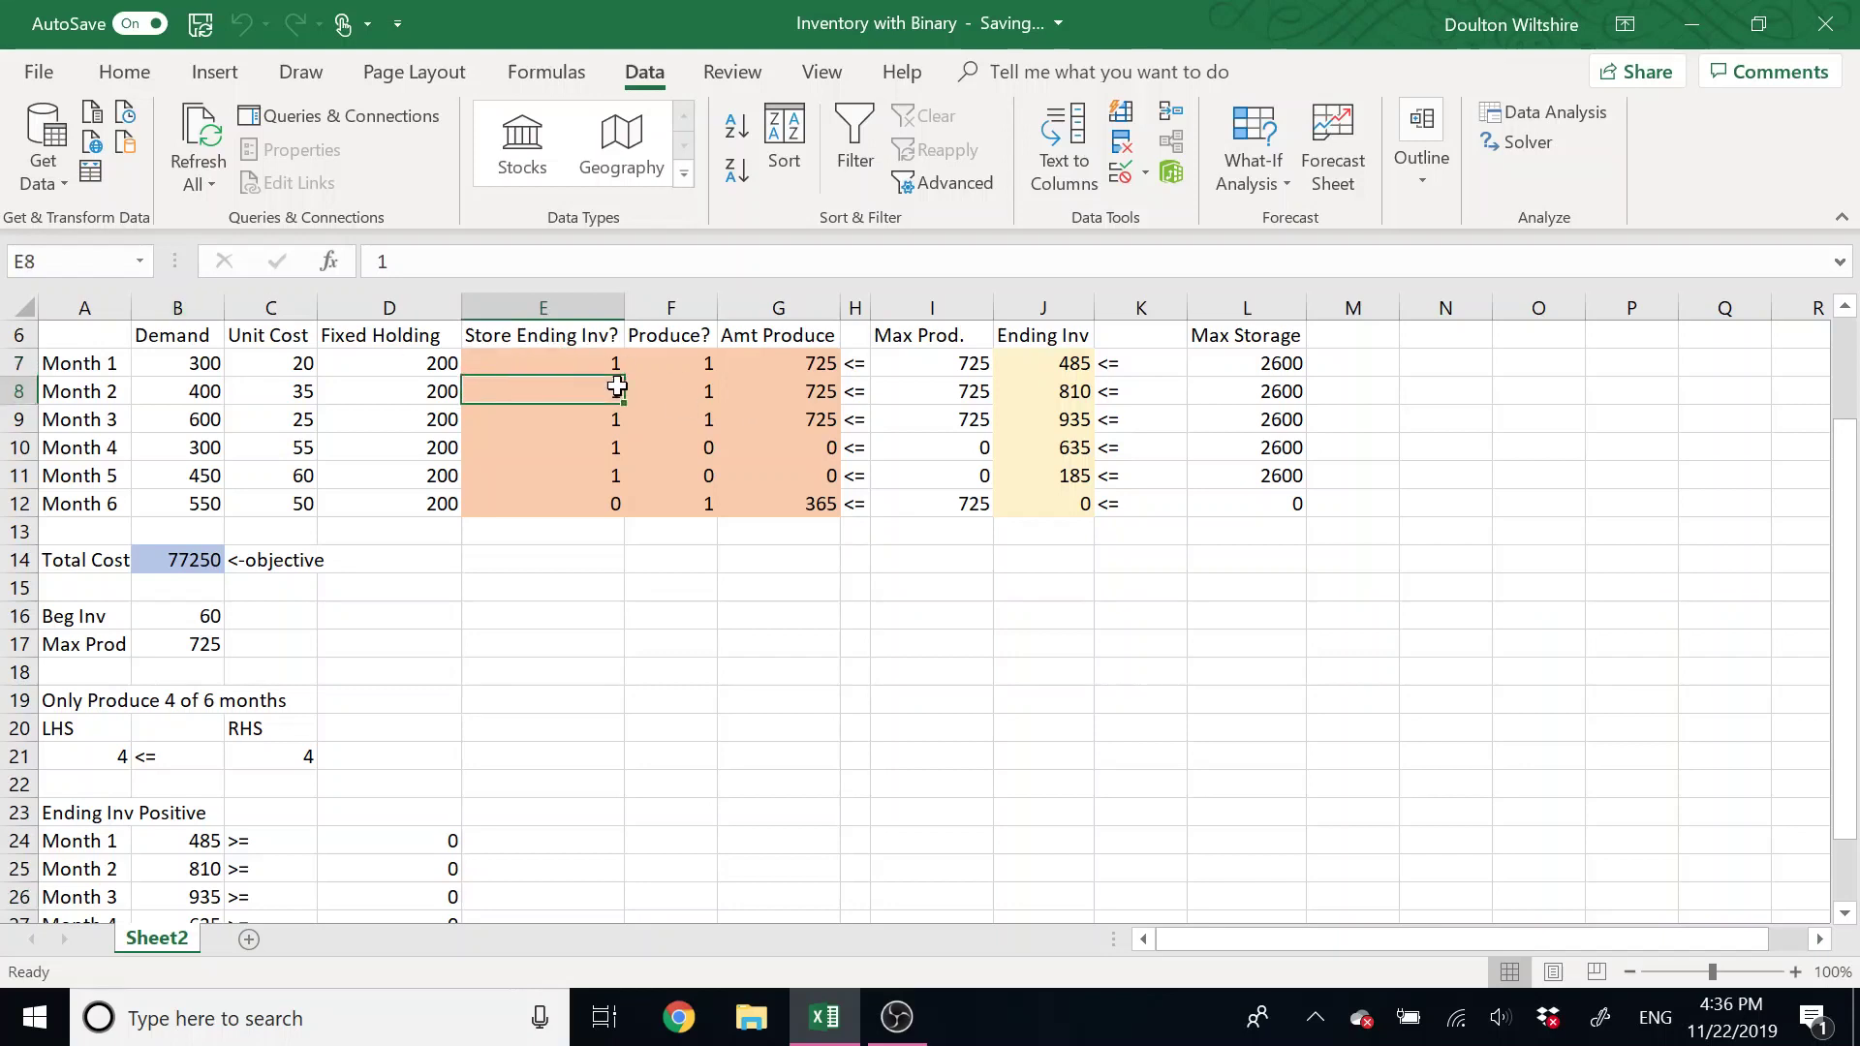
key(Down)
key(Right)
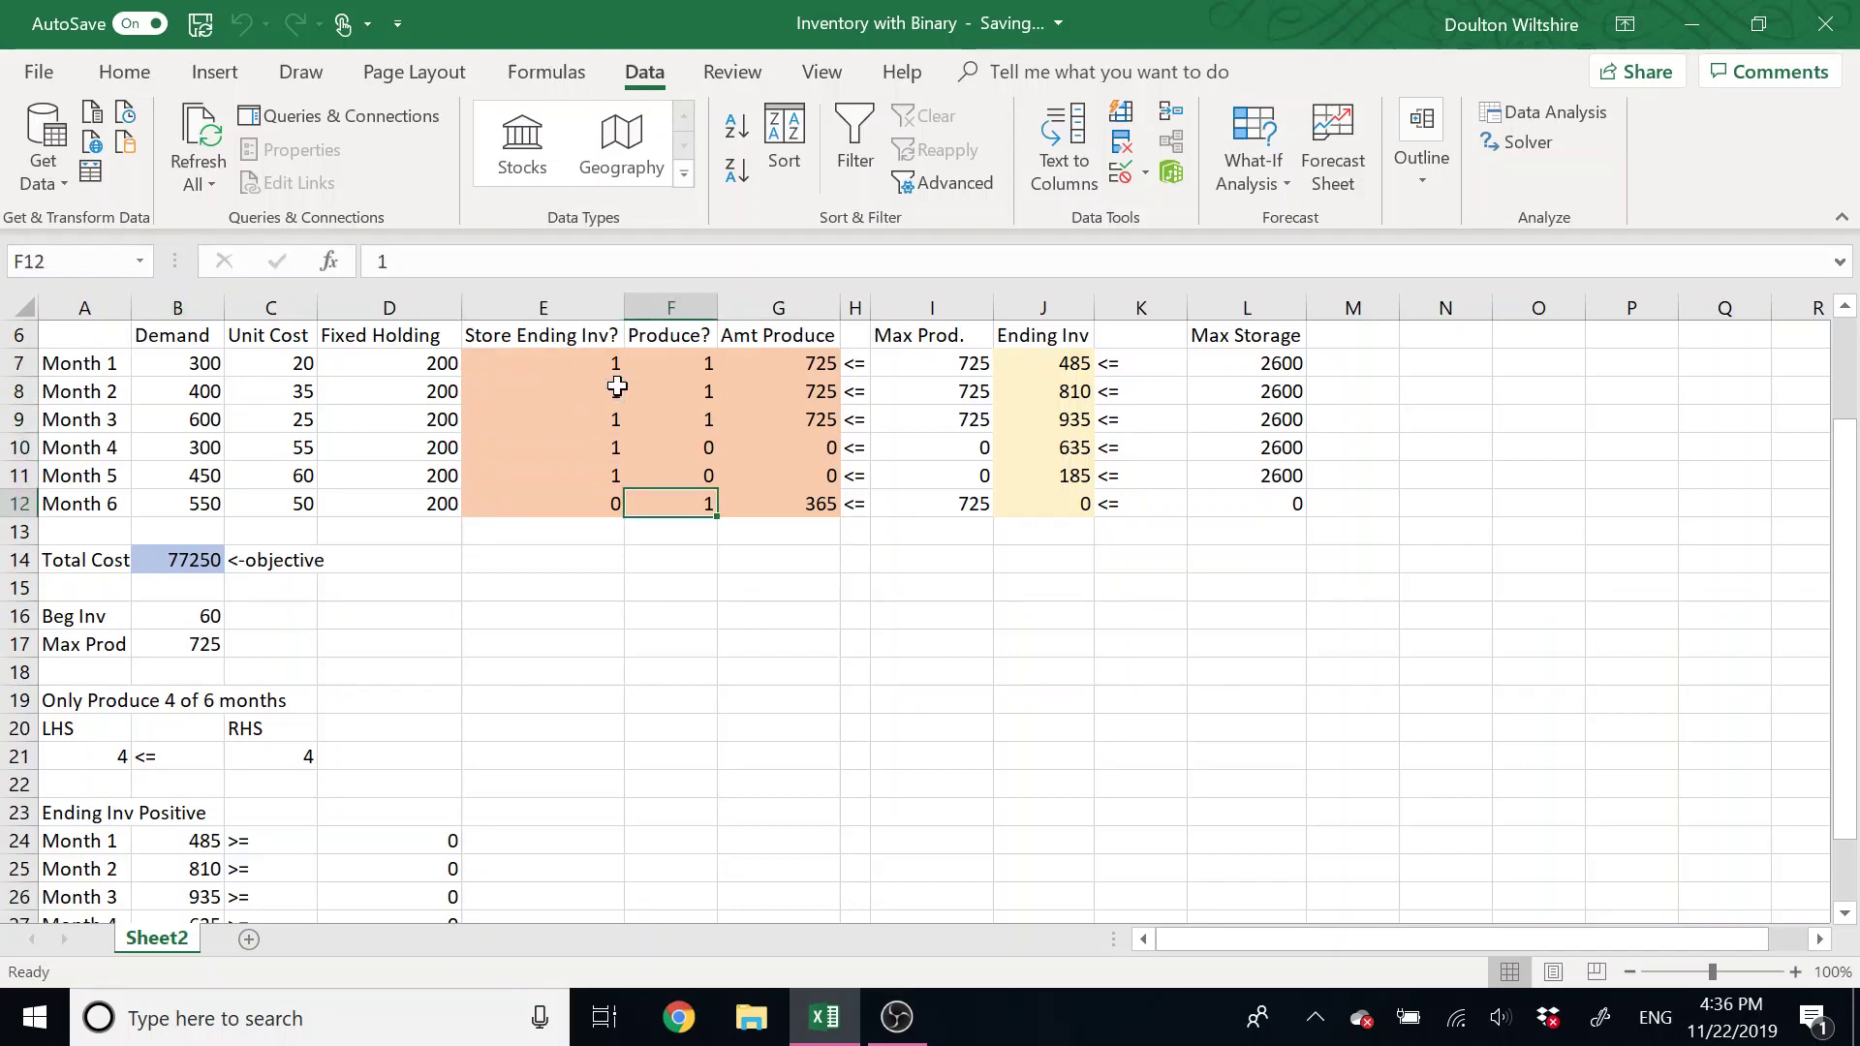
key(Up)
key(Up)
key(Up)
key(Up)
key(Up)
key(Down)
key(Down)
key(Down)
key(Down)
key(Down)
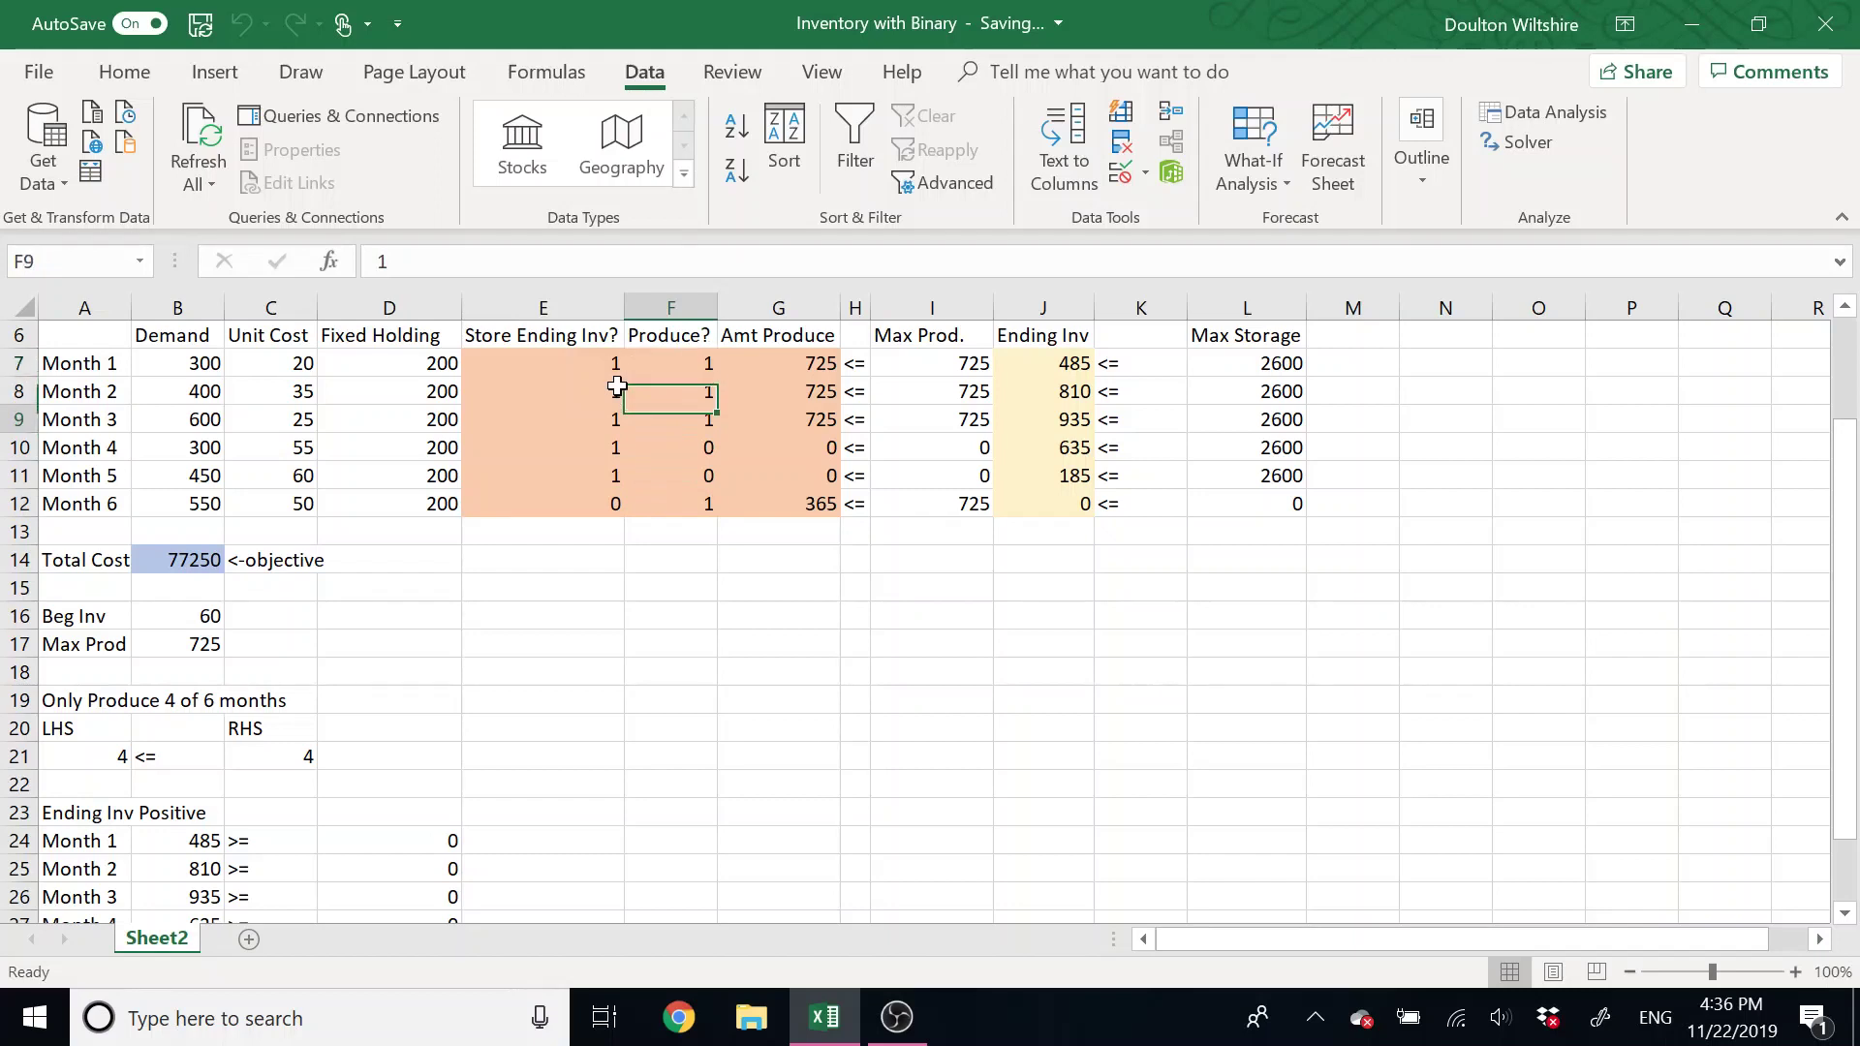
key(Right)
key(Up)
key(Up)
key(Up)
key(Up)
key(Up)
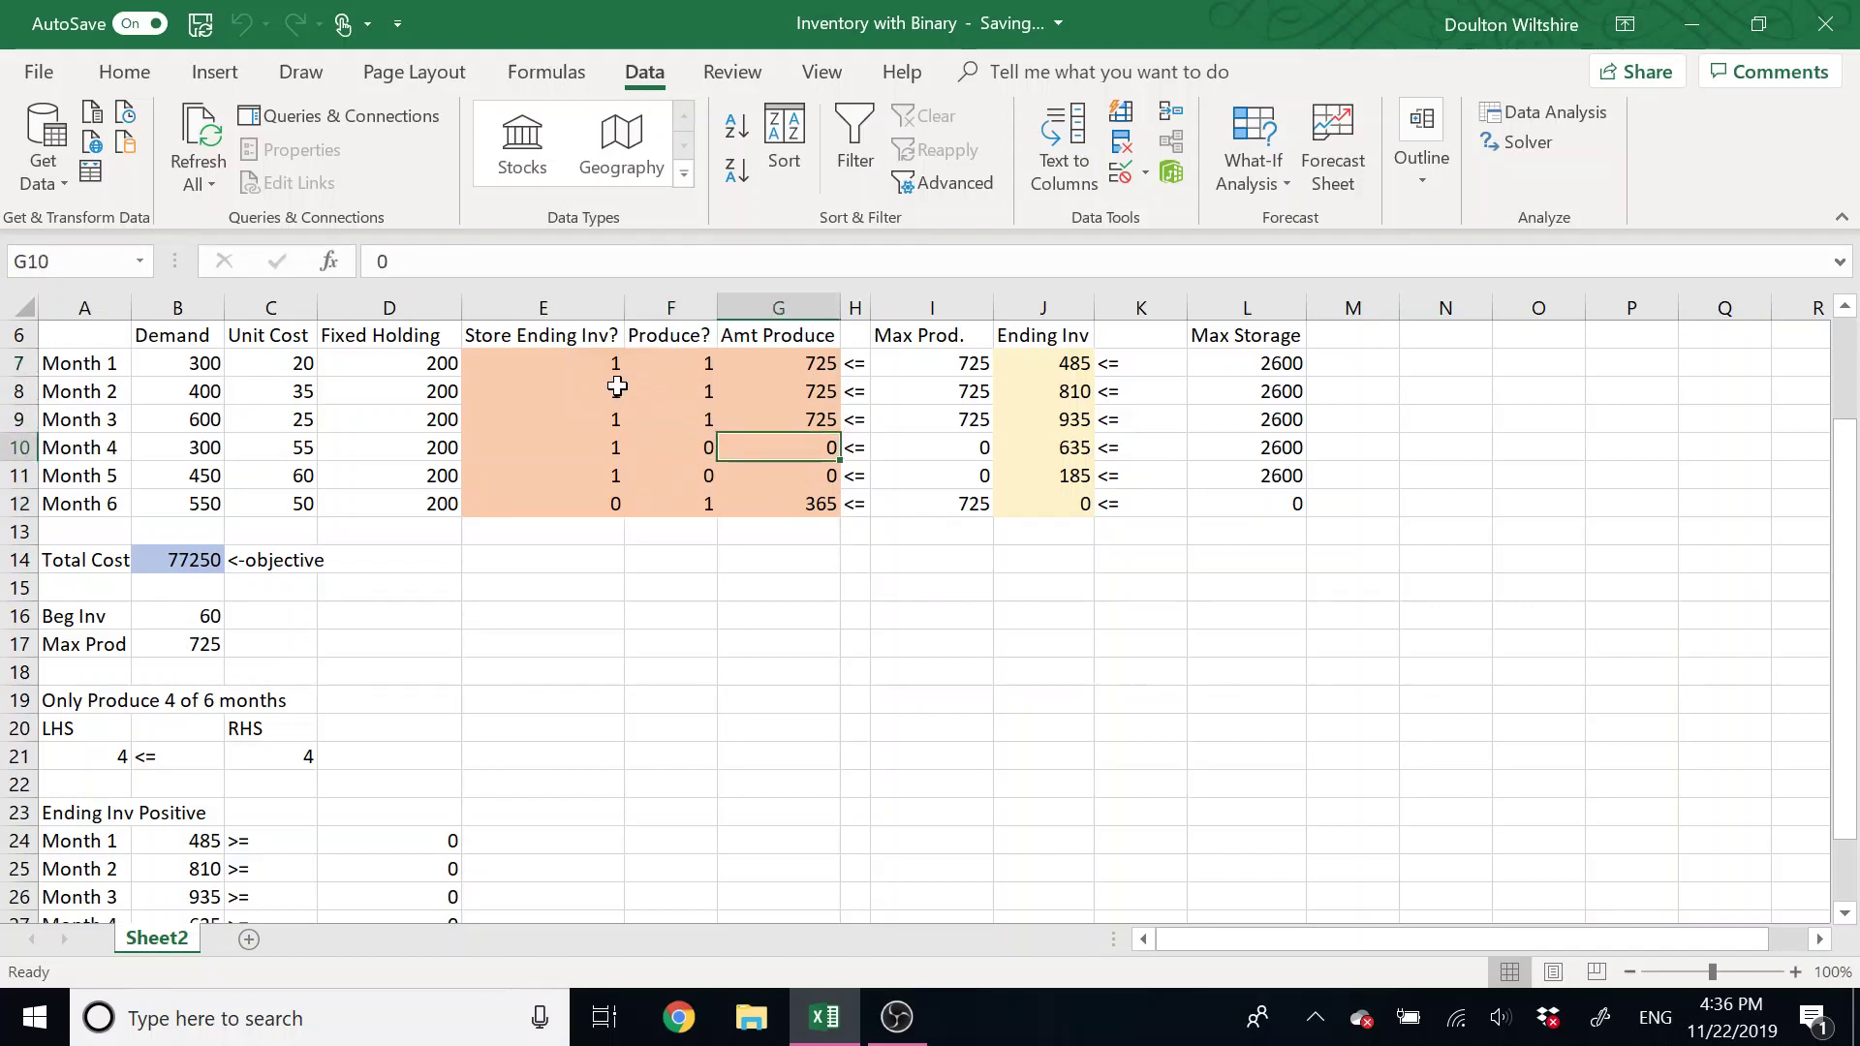
key(Down)
key(Down)
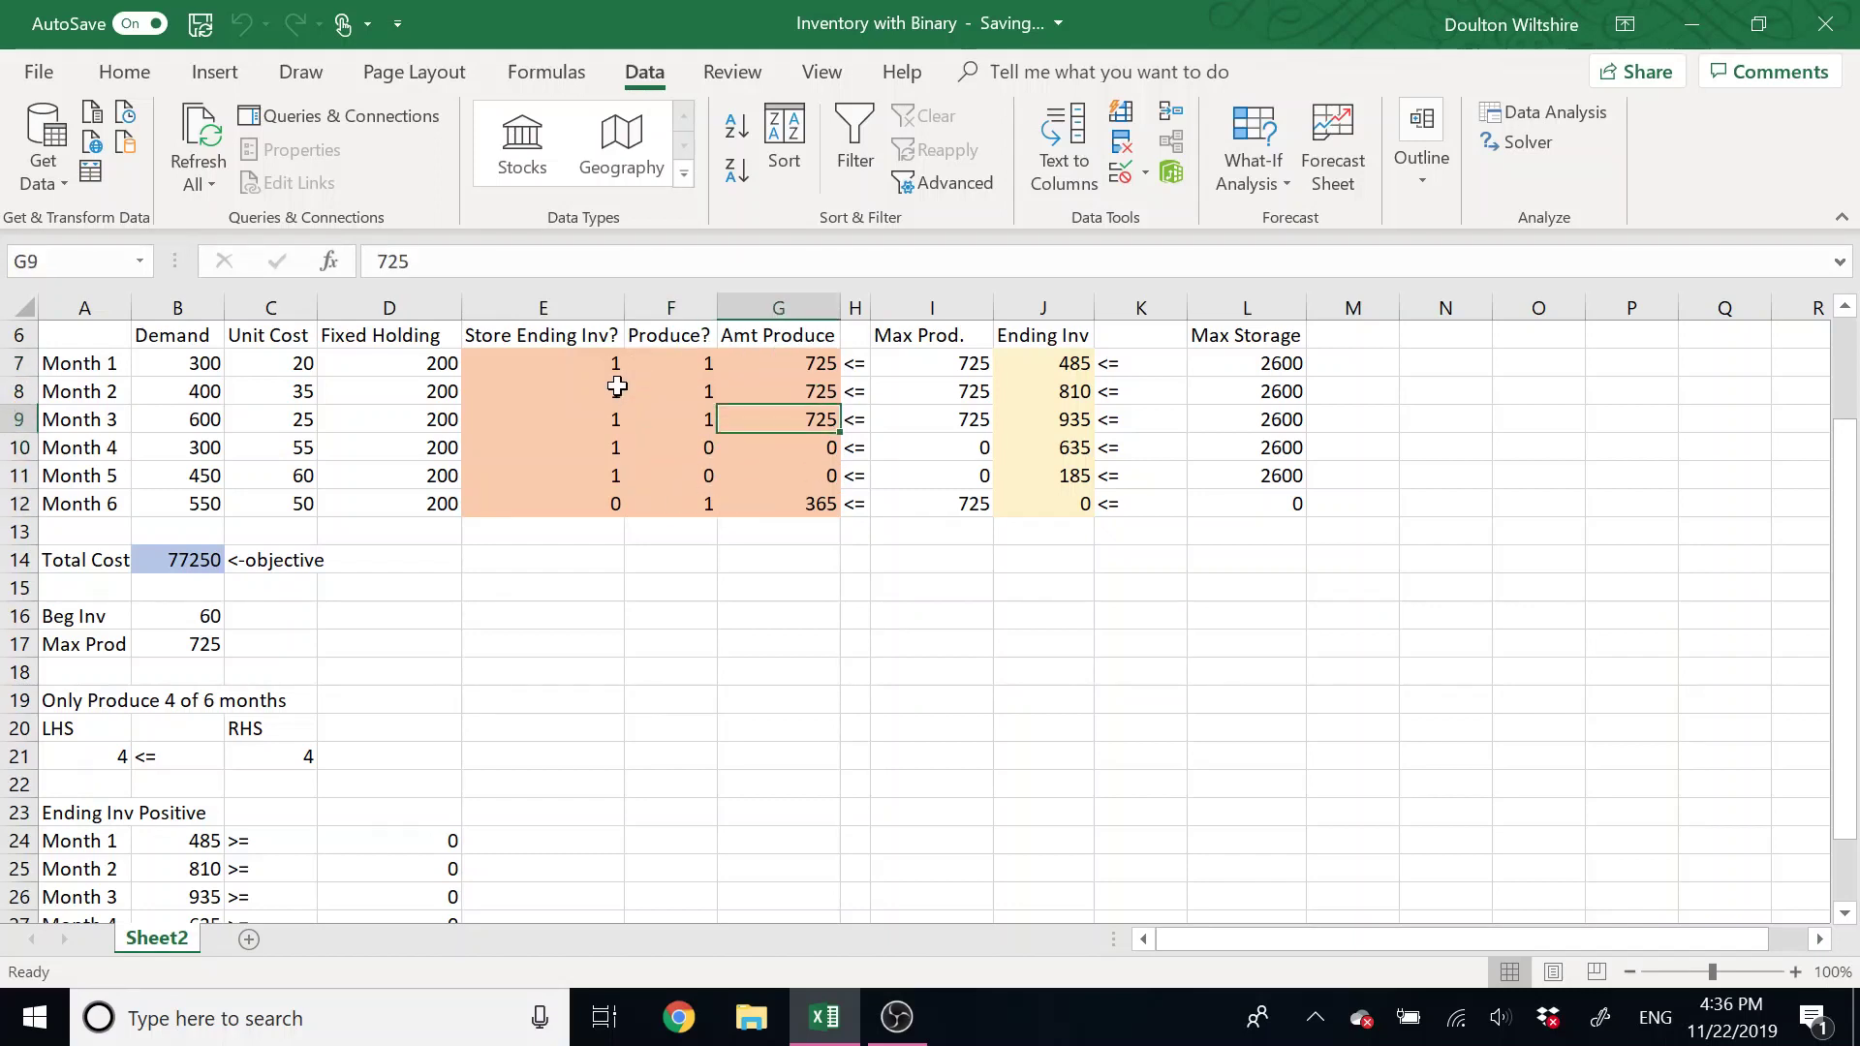
key(Down)
key(Down)
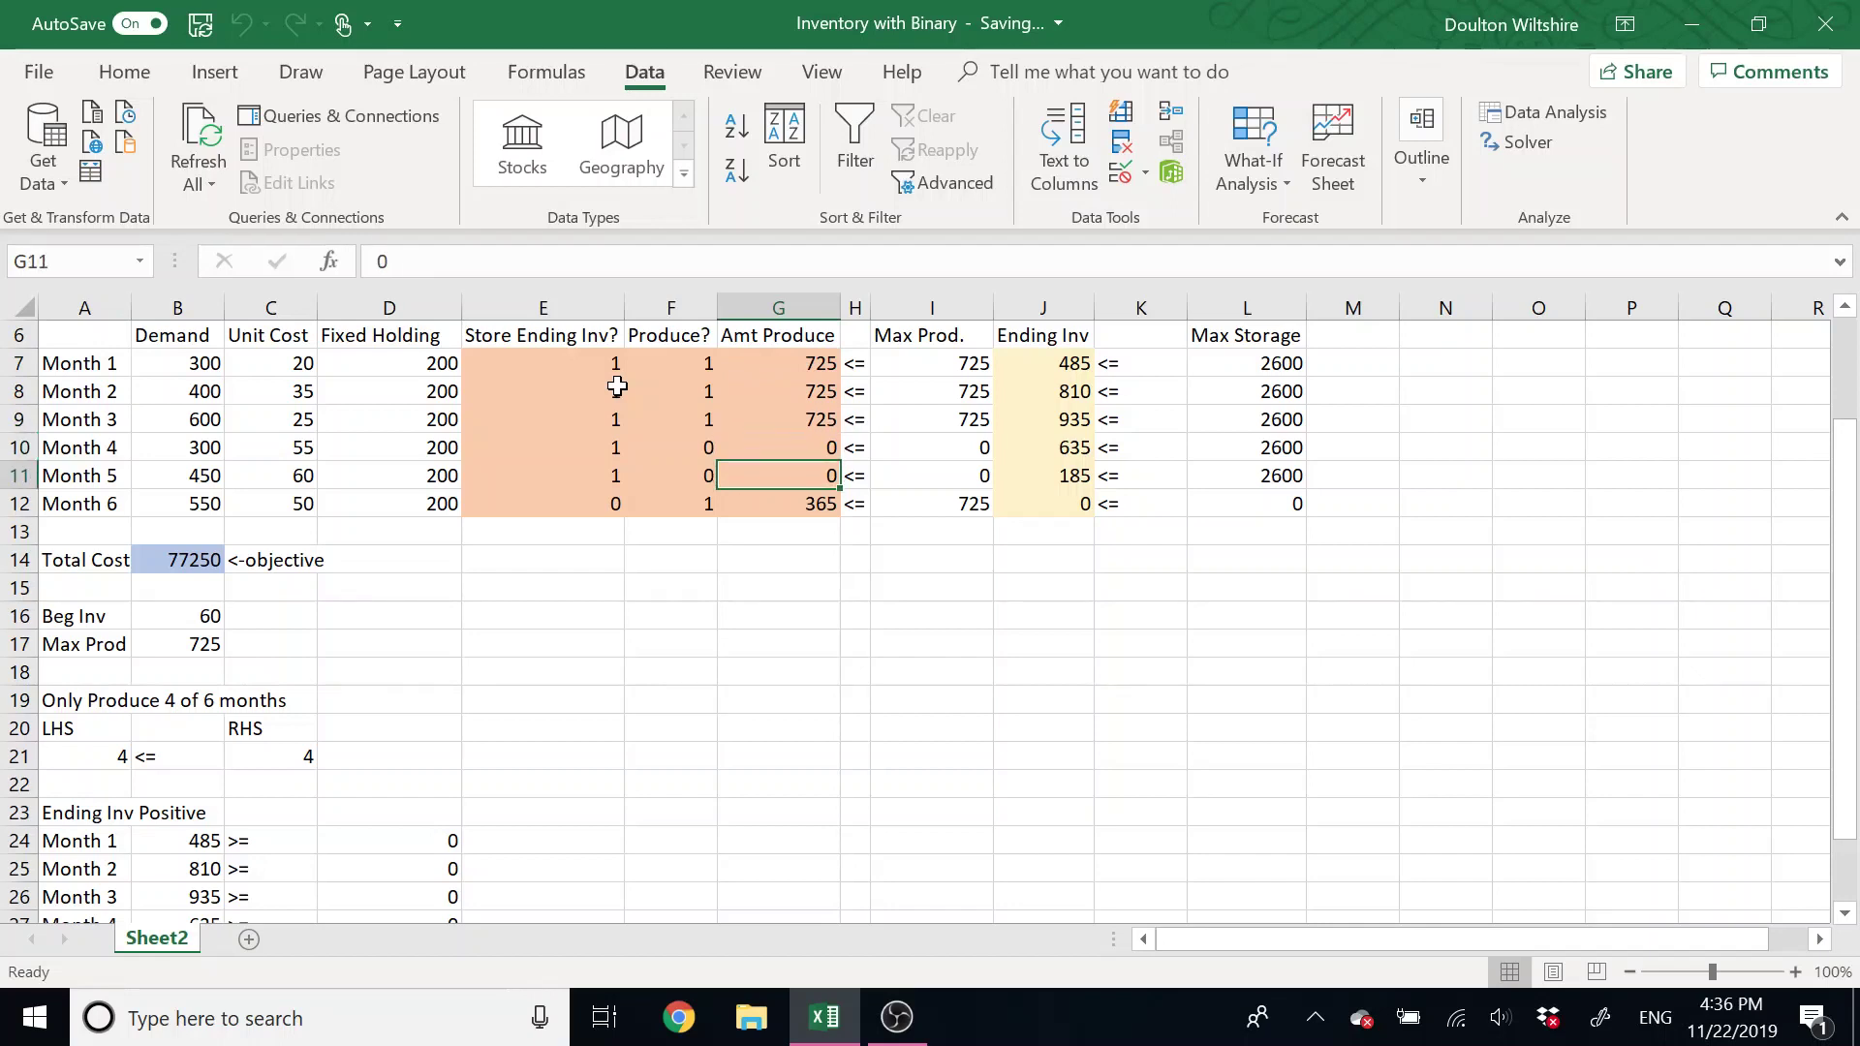
key(Down)
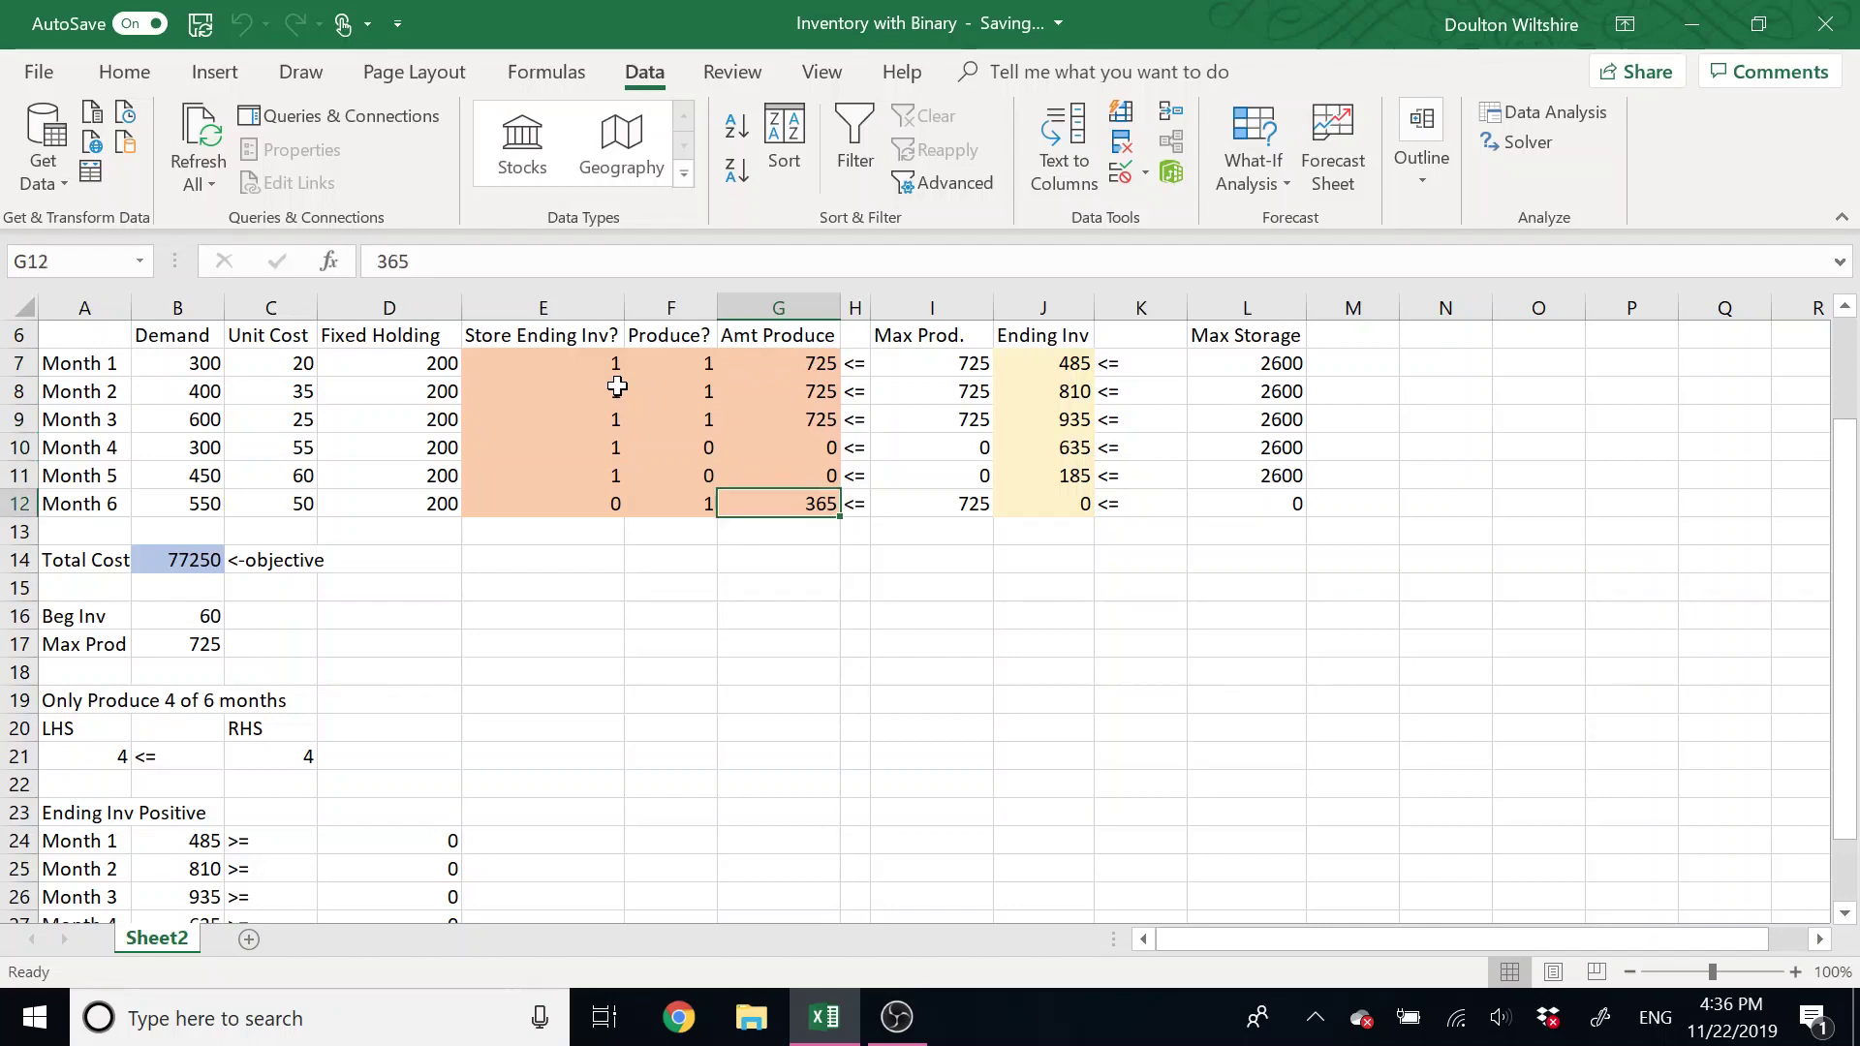
Review the ending inventory, max storage formulas and the ending-inventory check values.
key(Right)
key(Right)
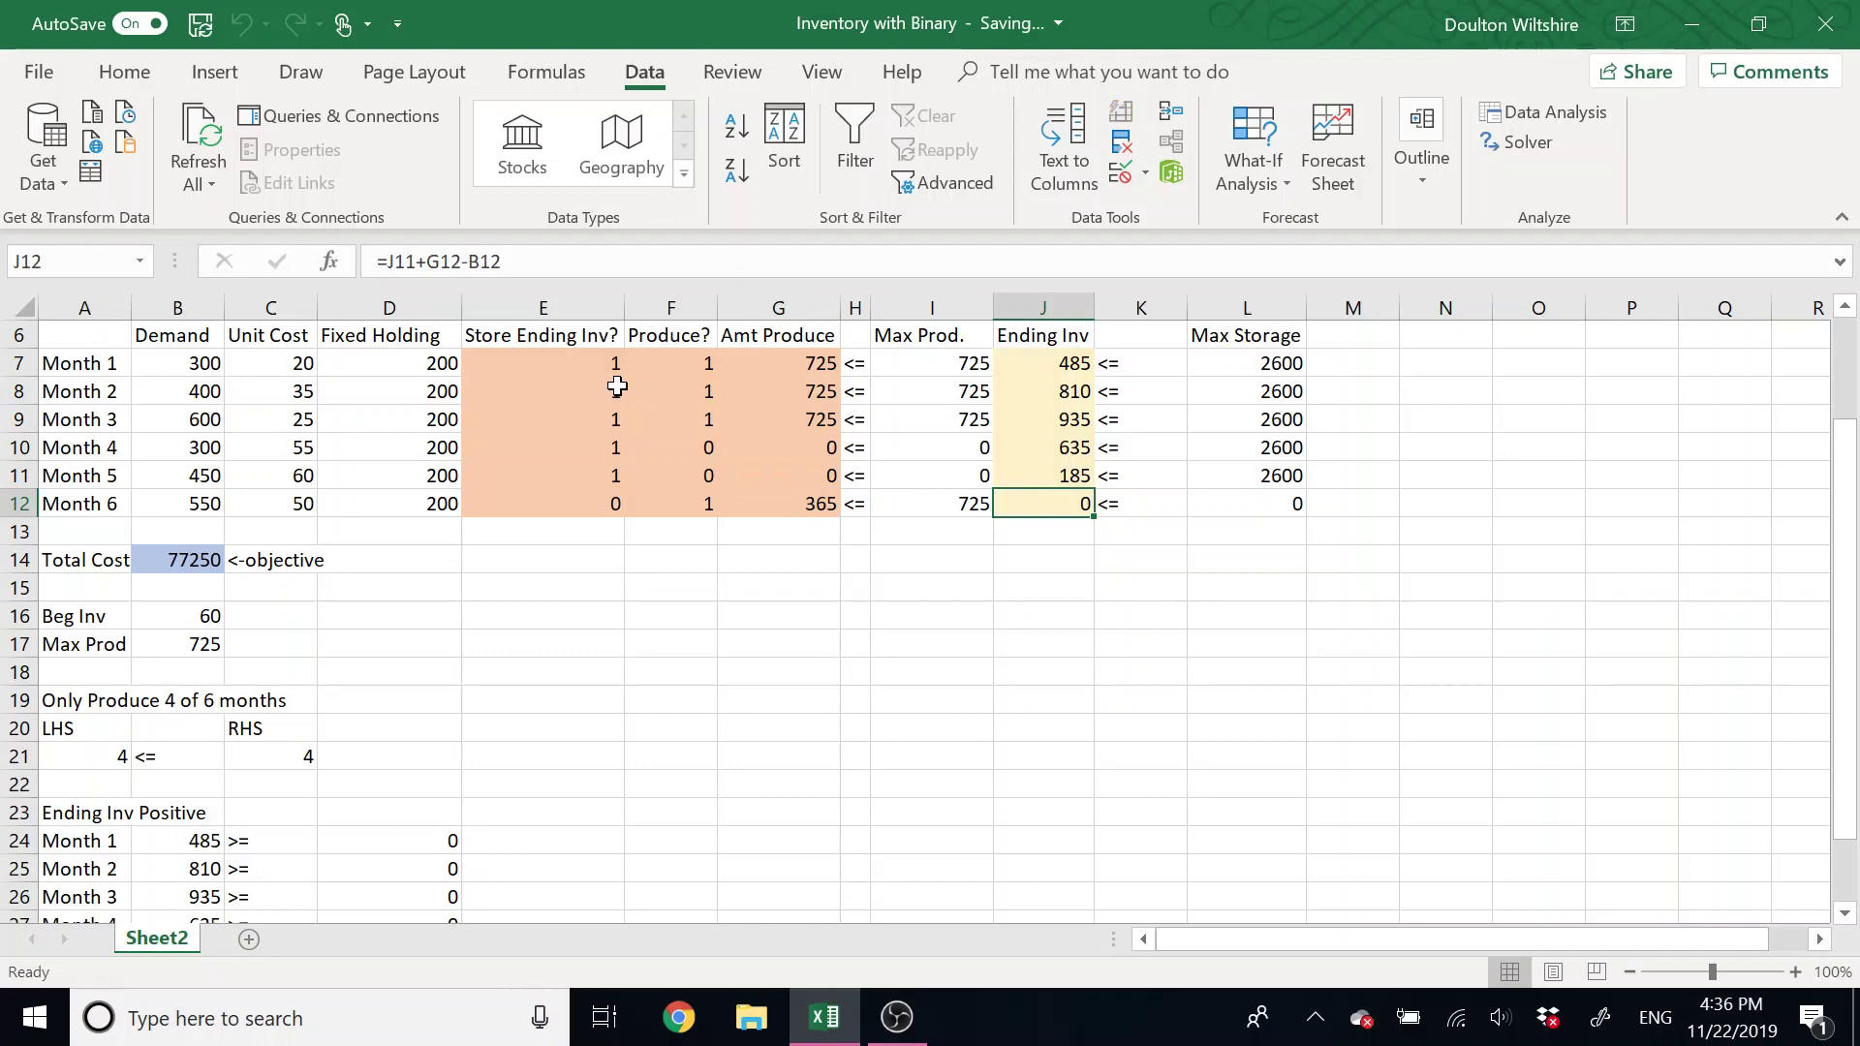
key(Up)
key(Up)
key(Up)
key(Up)
key(Up)
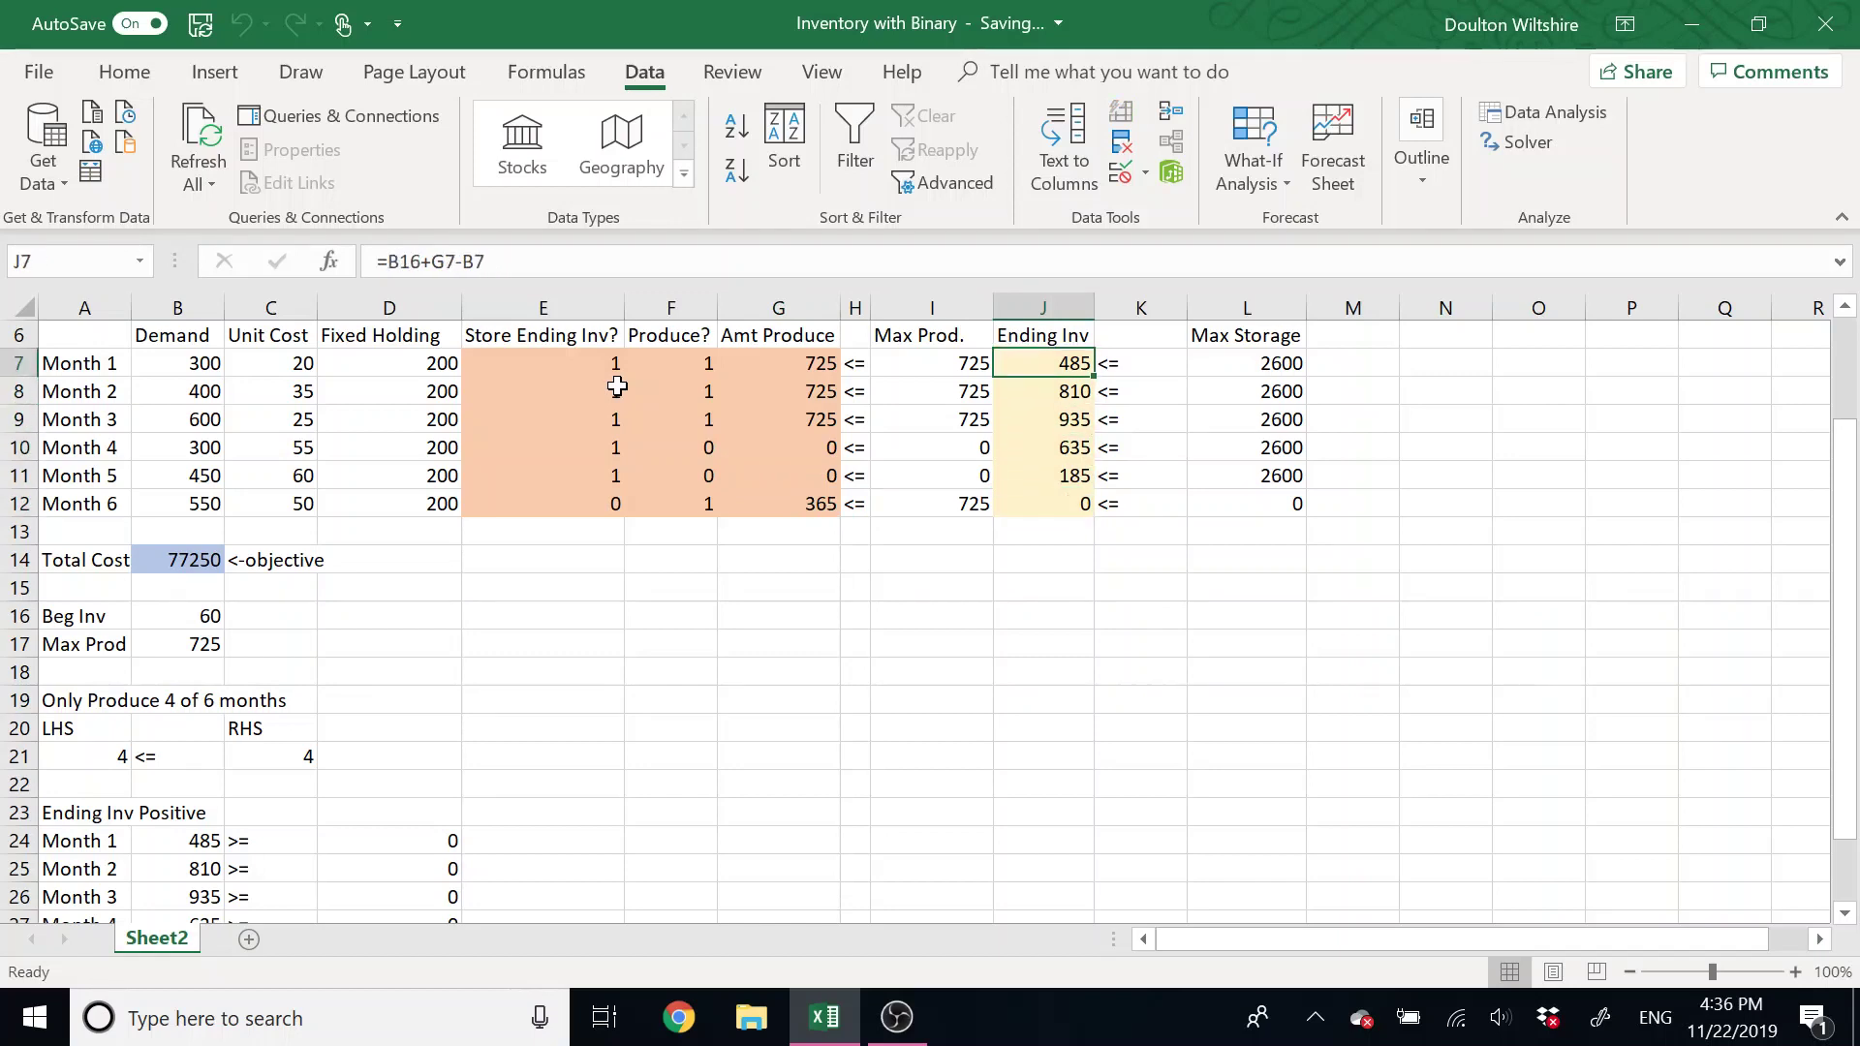
key(Down)
key(Down)
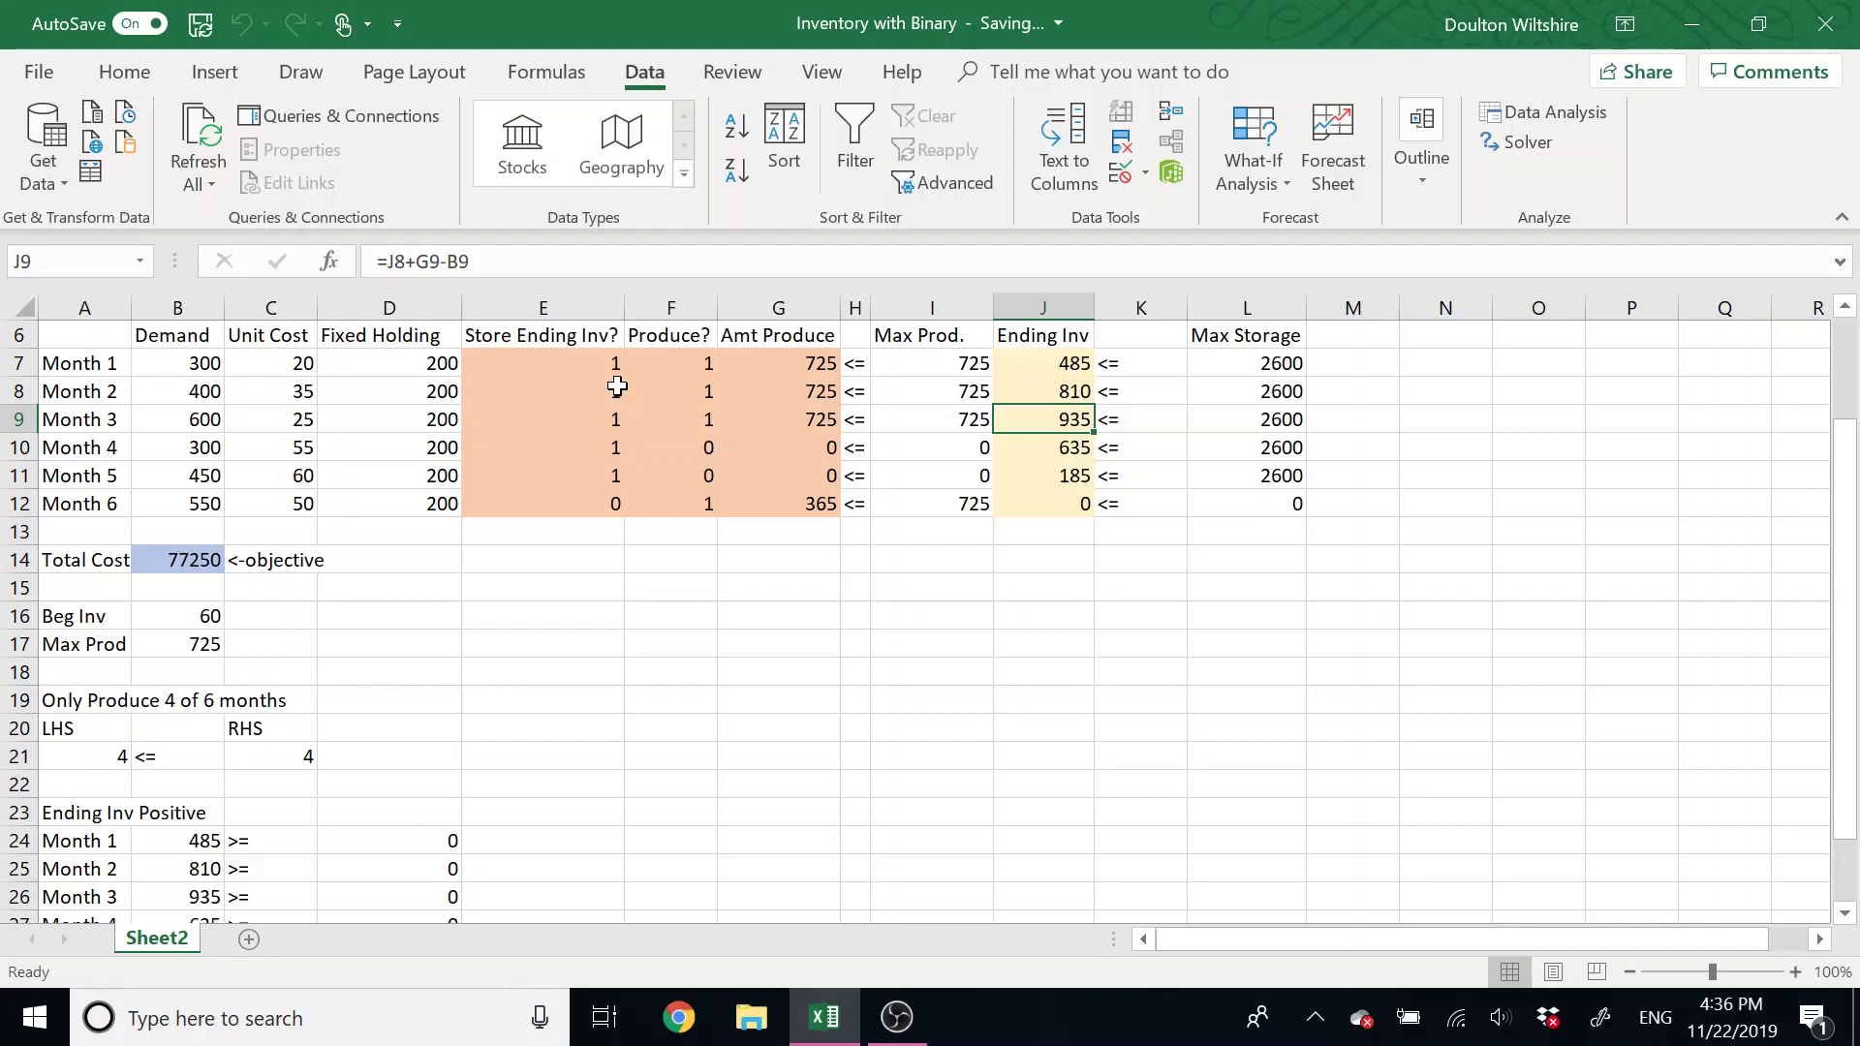
key(Down)
key(Down)
key(Down)
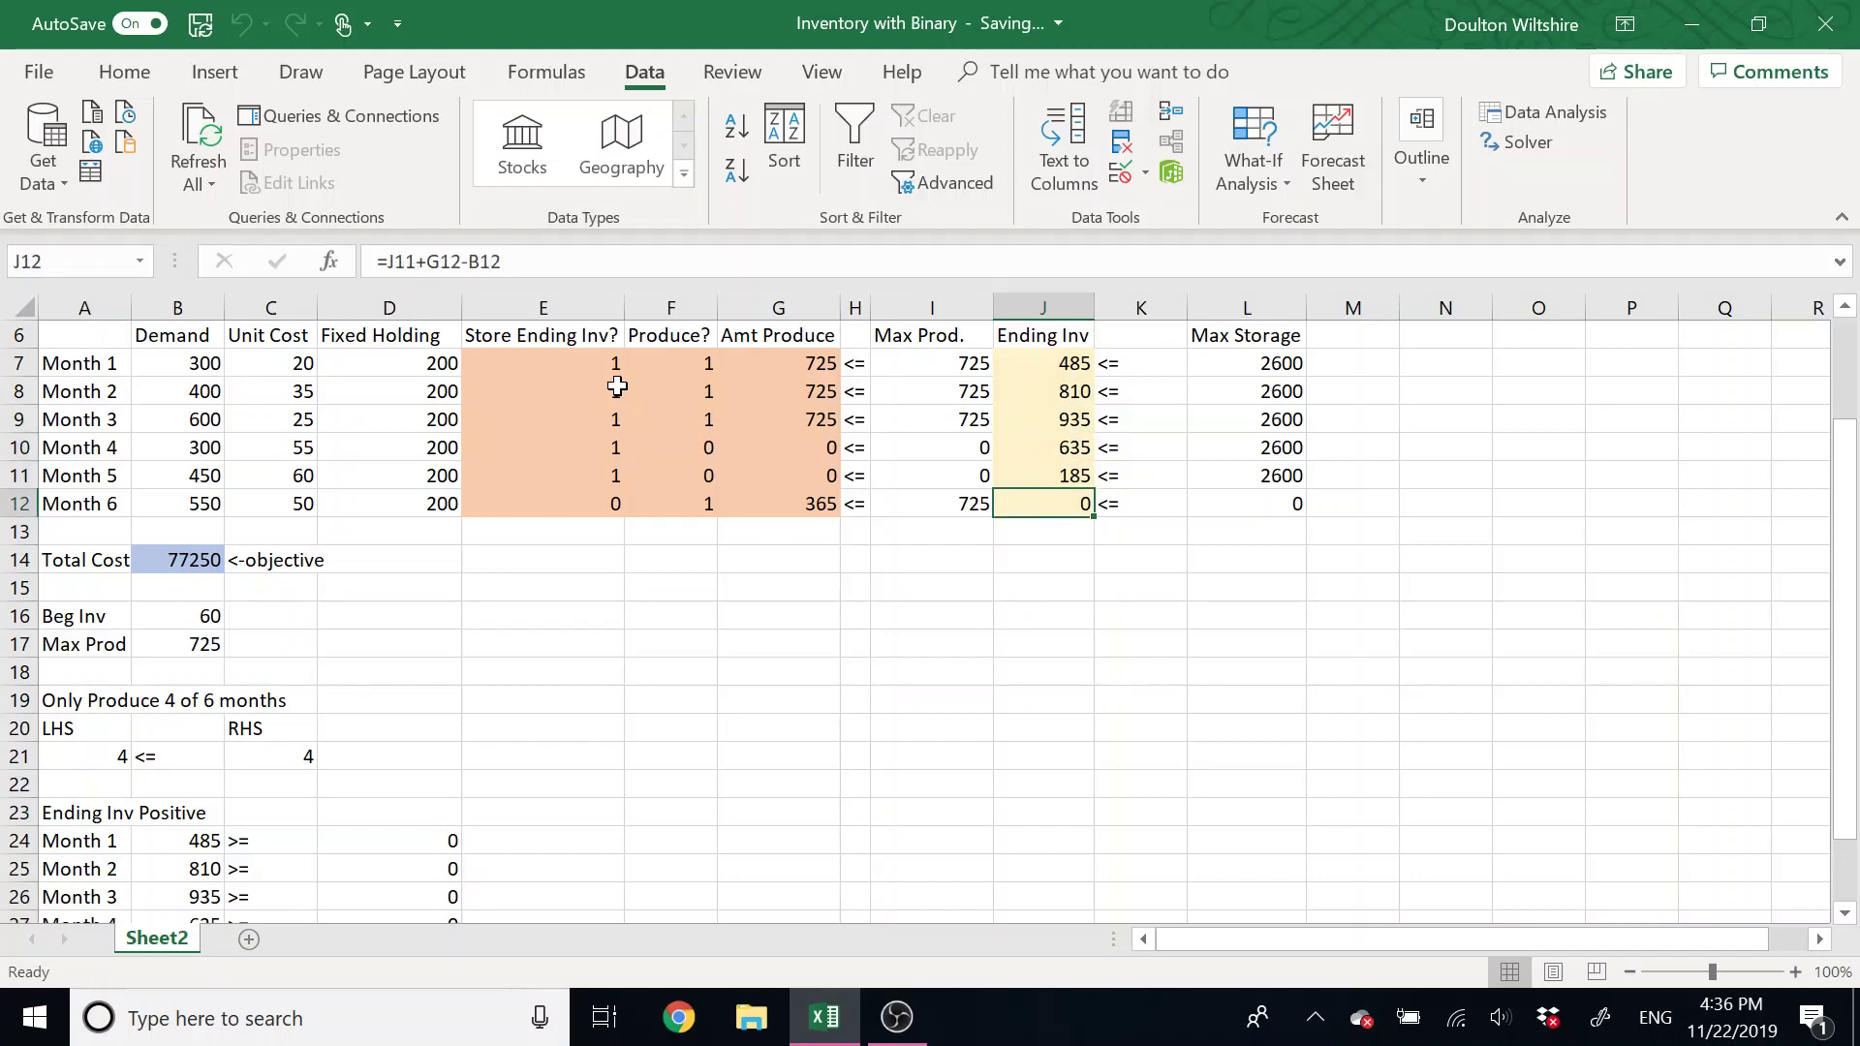
key(Left)
key(Left)
key(Left)
key(Left)
key(Left)
key(Left)
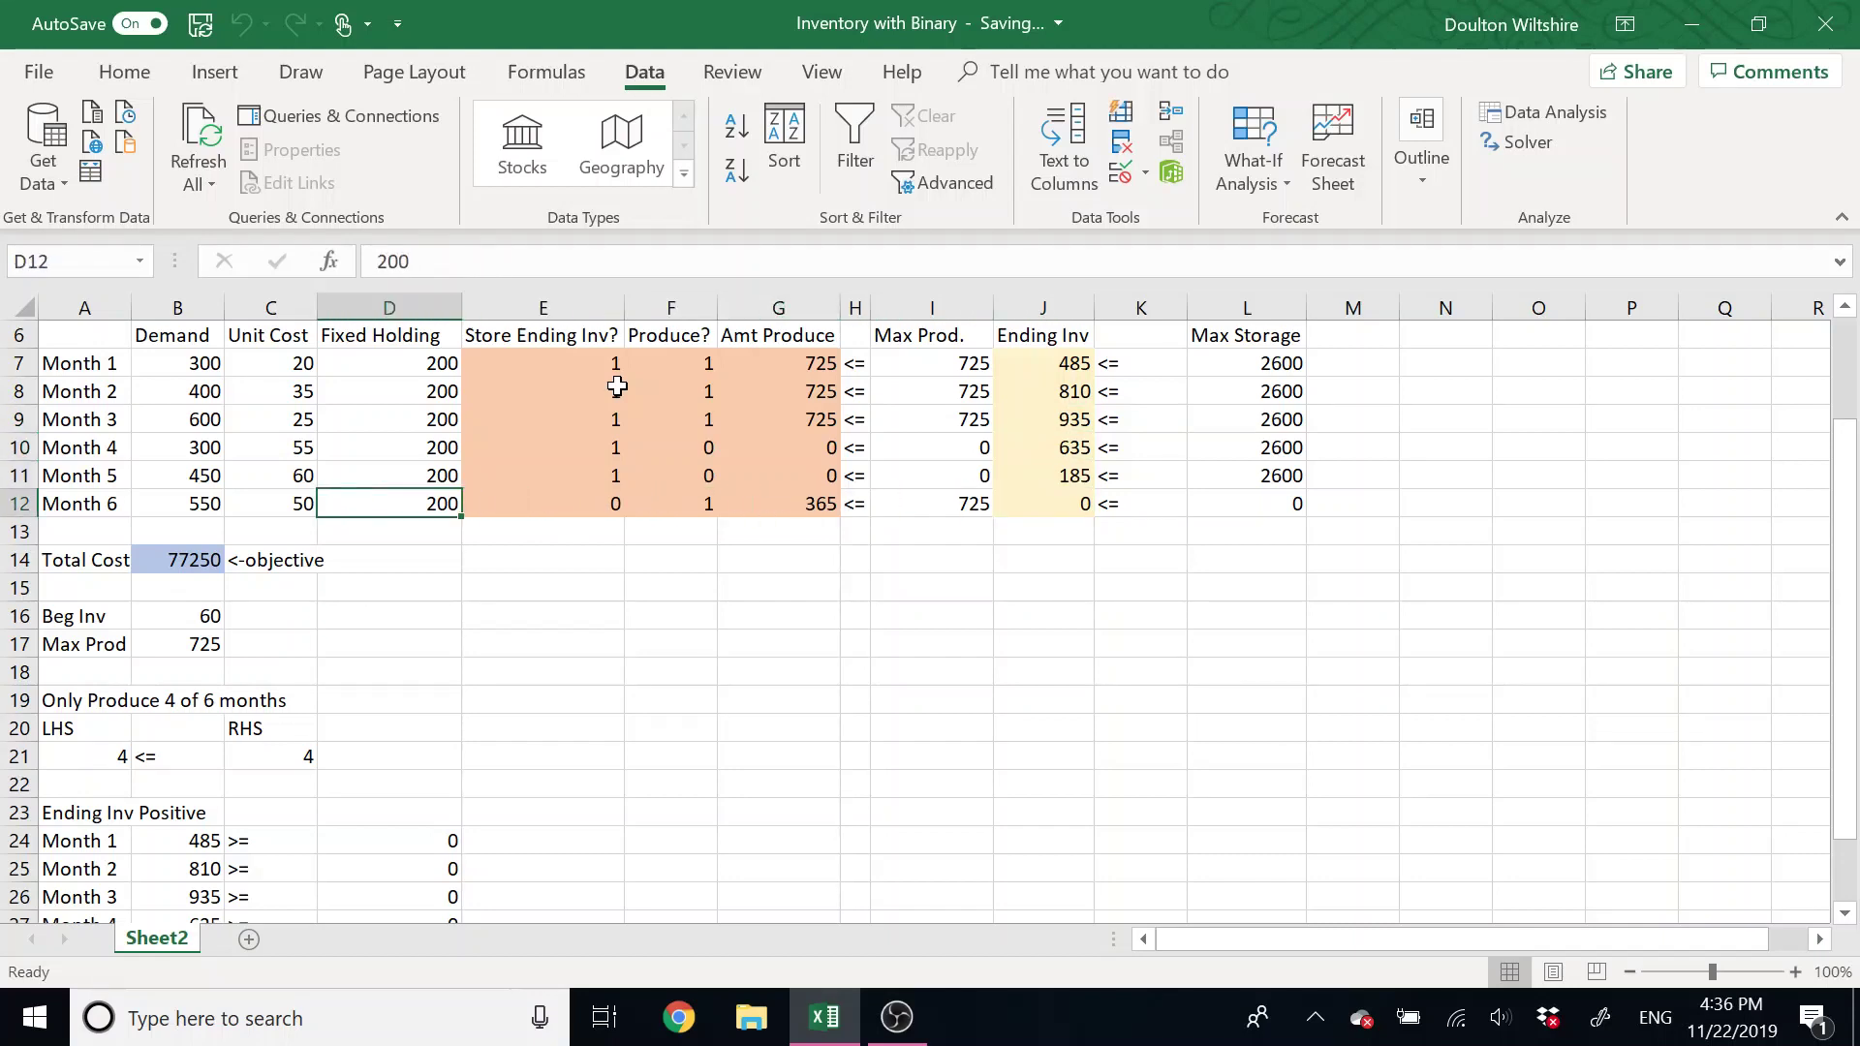
key(Right)
key(Right)
key(Right)
key(Right)
key(Right)
key(Right)
key(Right)
key(Right)
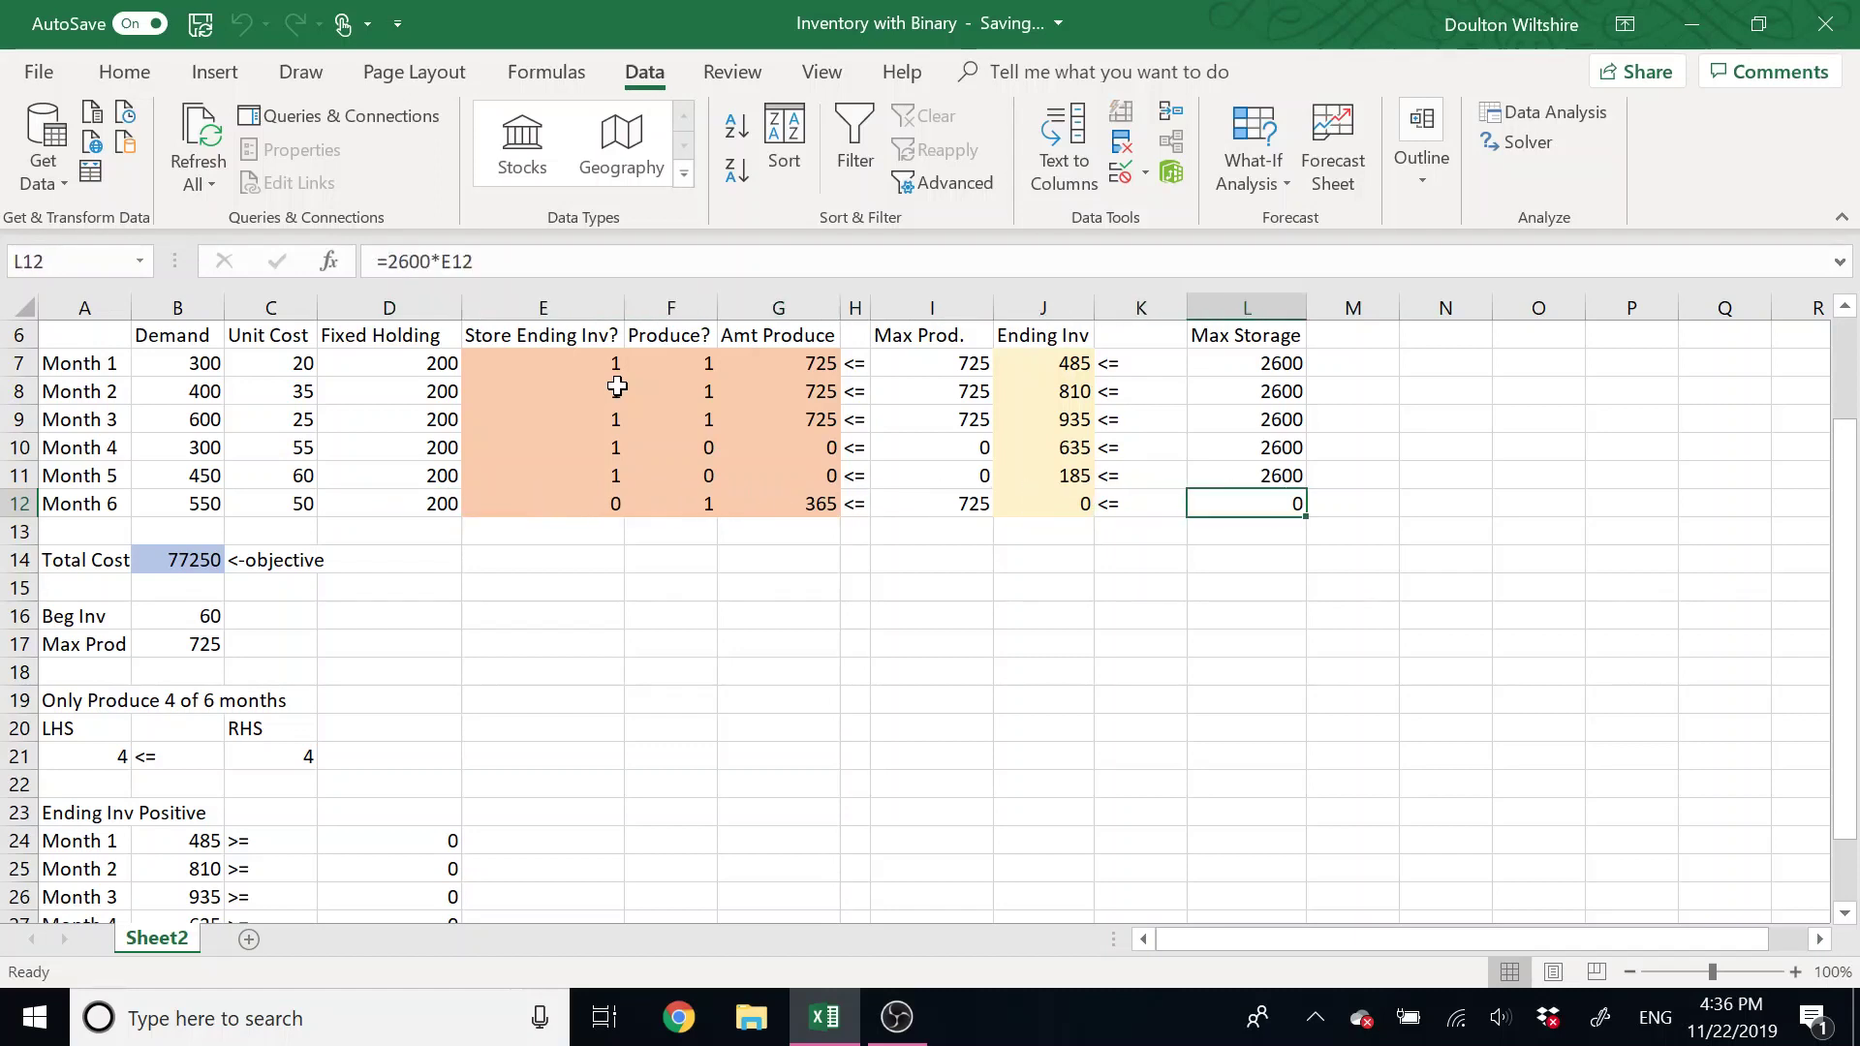
key(Left)
key(Left)
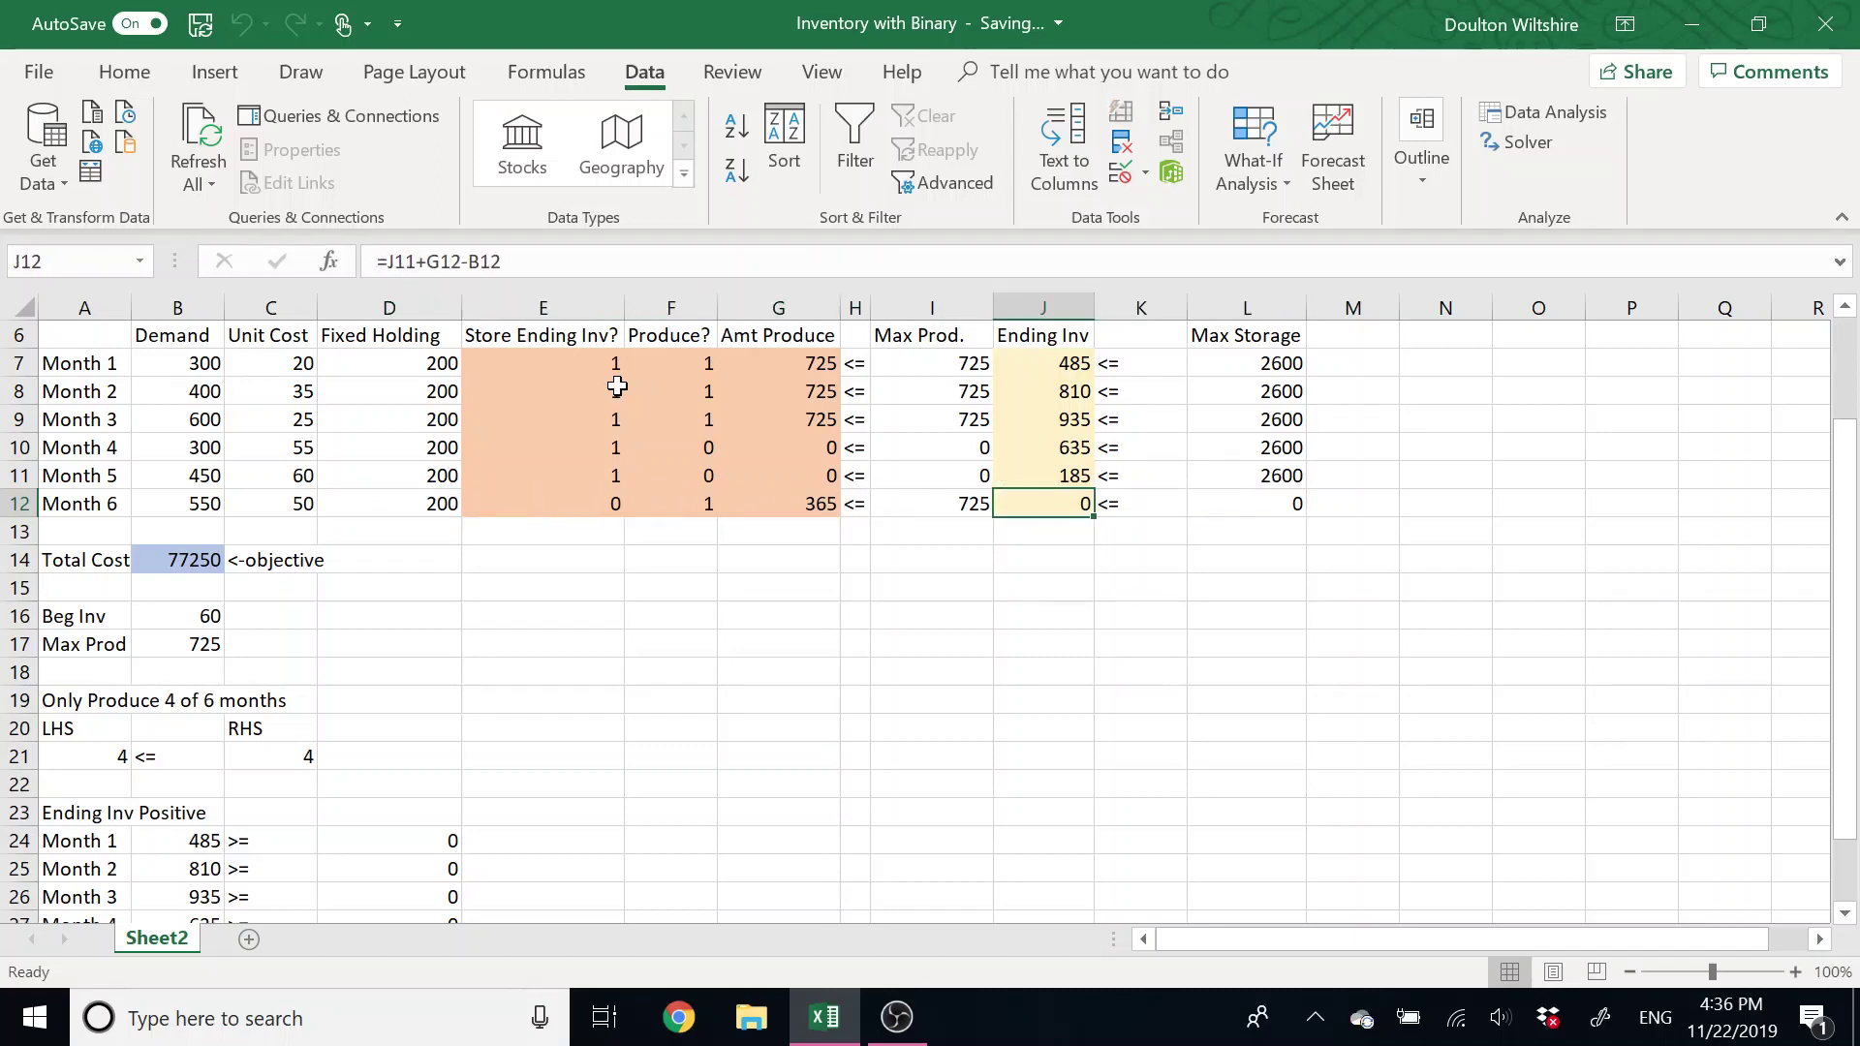
key(Right)
key(Right)
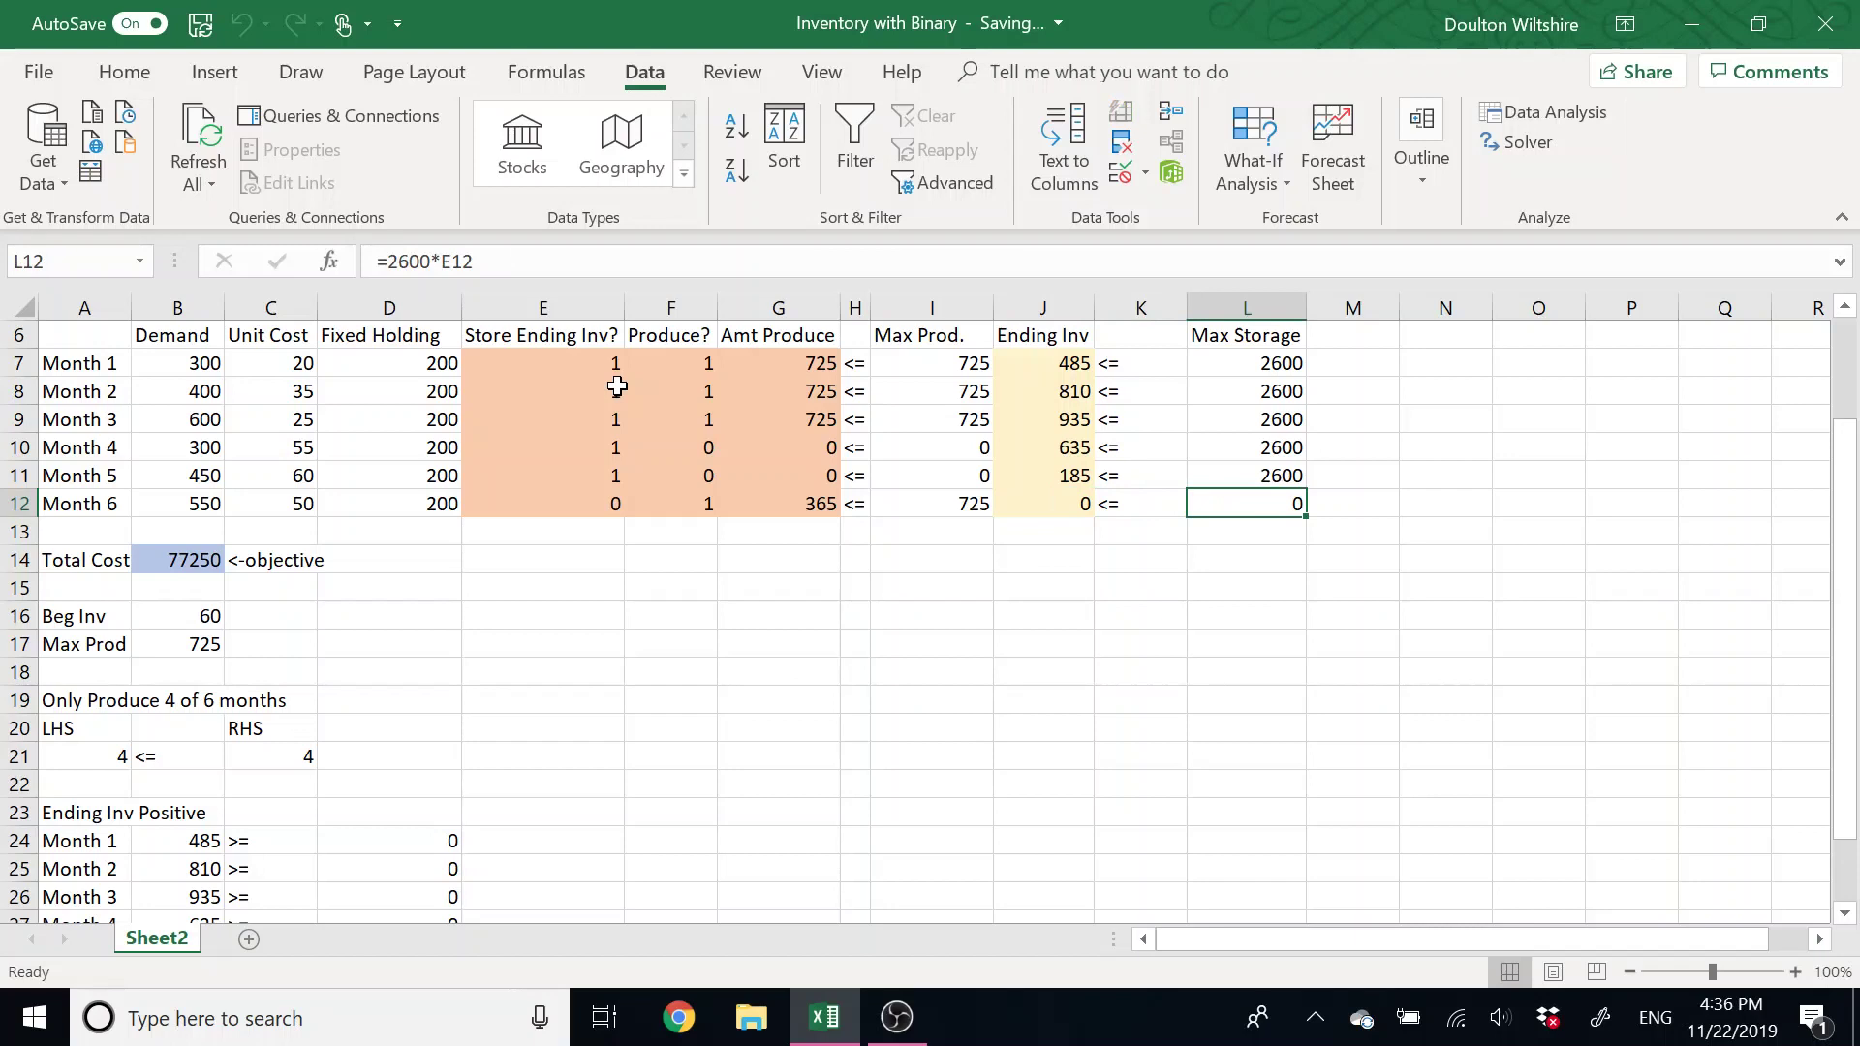
key(Down)
key(Down)
key(Left)
key(Left)
key(Left)
key(Left)
key(Left)
key(Left)
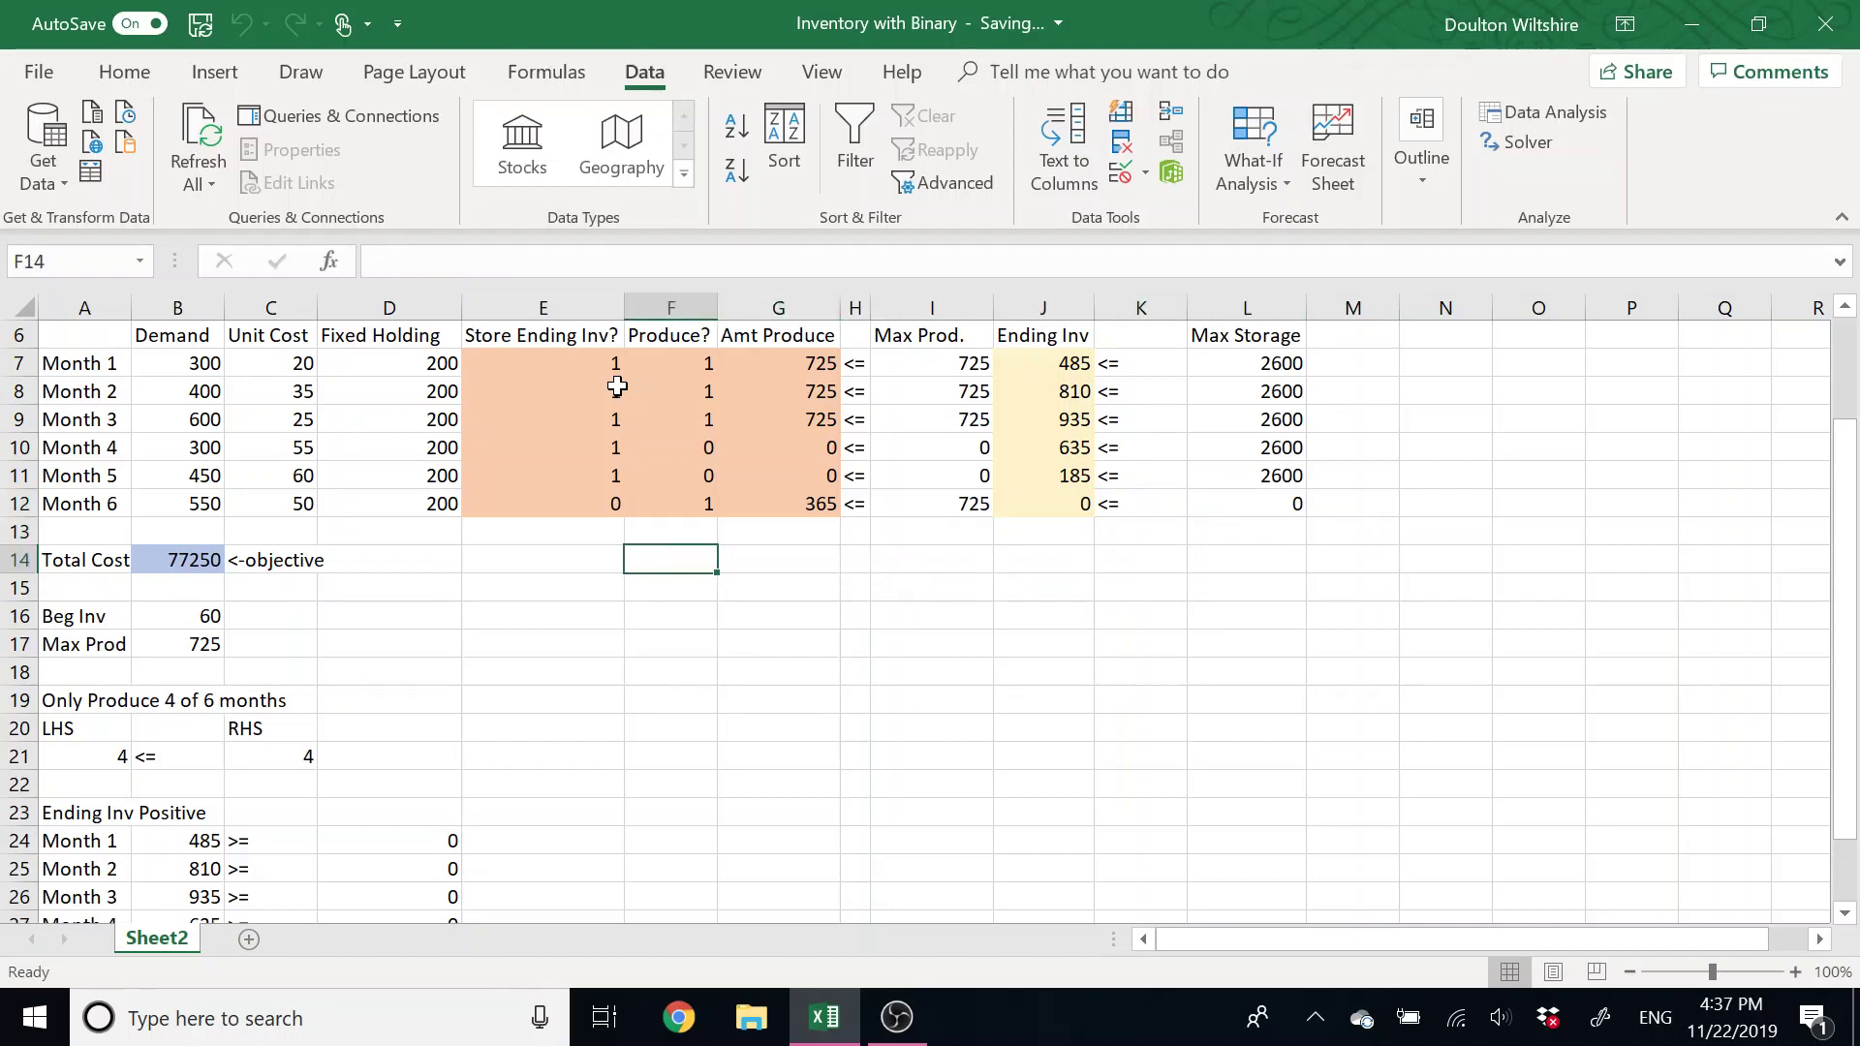
key(Down)
key(Down)
key(Down)
key(Down)
key(Down)
key(Down)
key(Down)
key(Down)
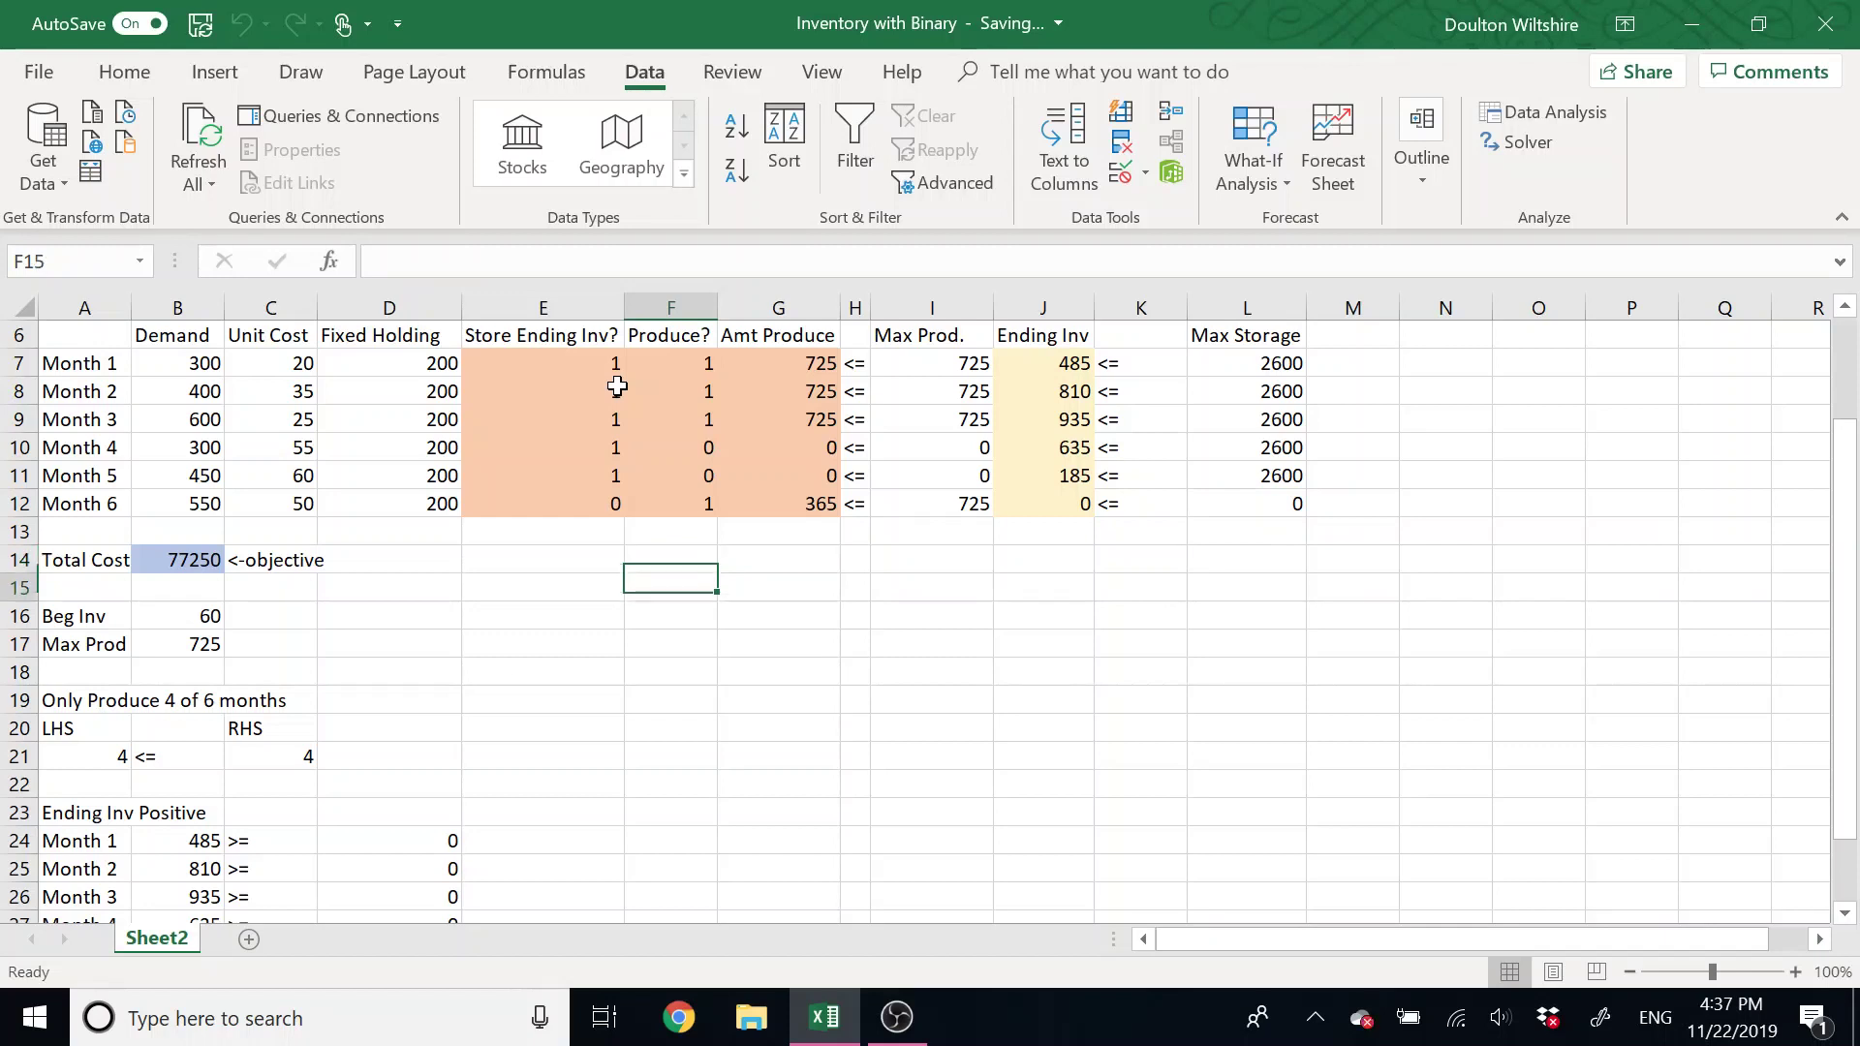
key(Left)
key(Left)
key(Left)
key(Left)
key(Left)
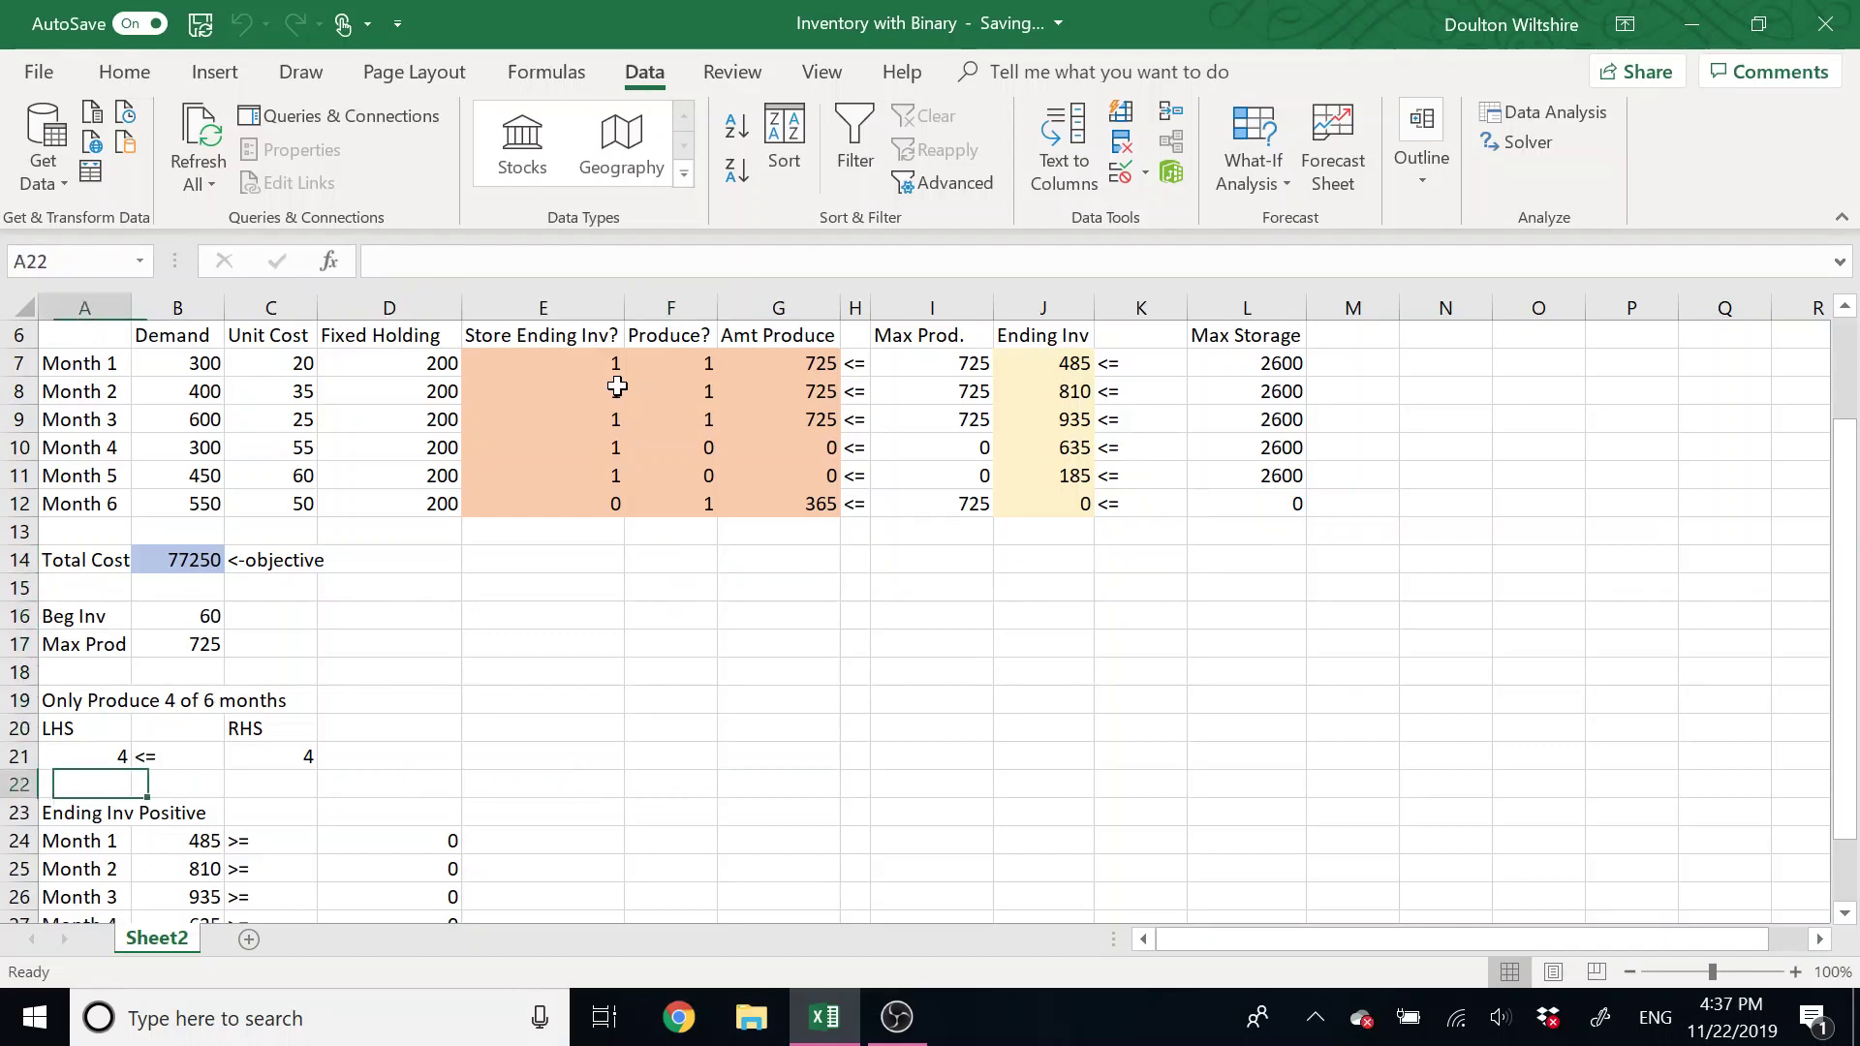
key(Down)
key(Down)
key(Down)
key(Down)
key(Down)
key(Down)
key(Down)
key(Right)
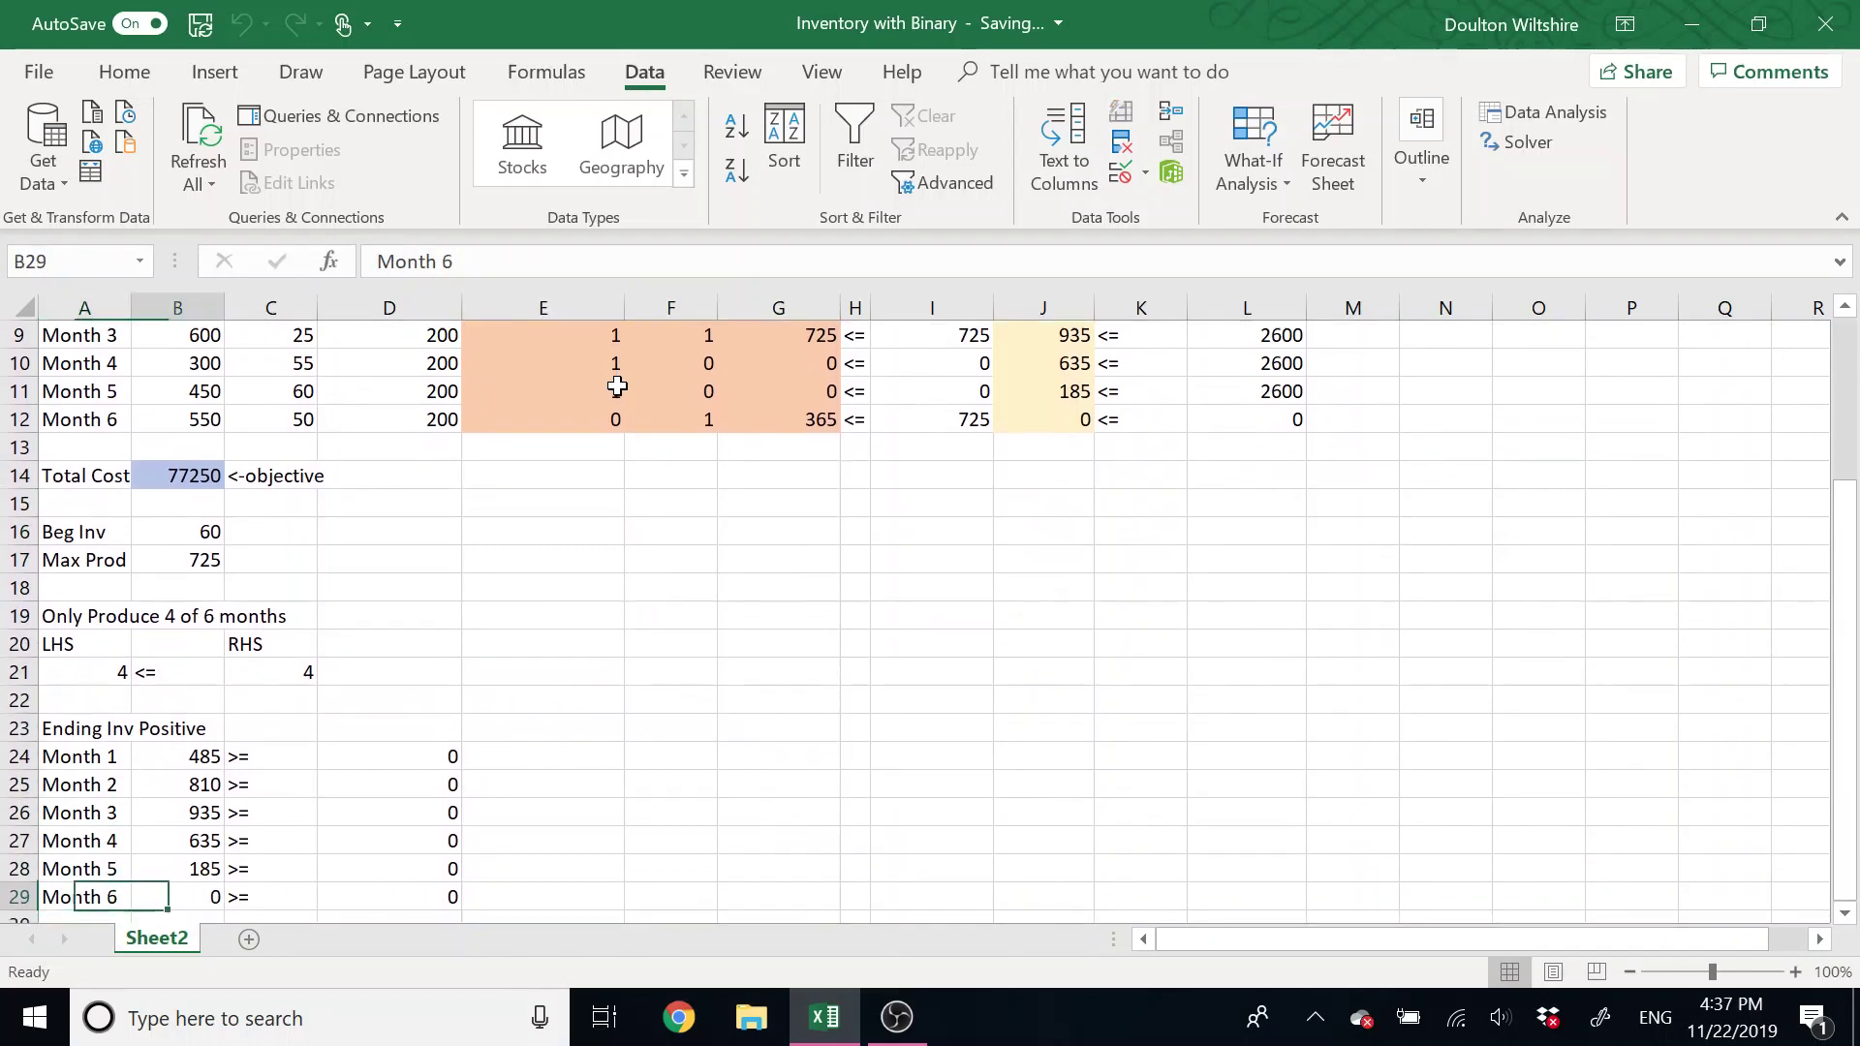
key(Up)
key(Up)
key(Up)
key(Up)
key(Up)
key(Up)
key(Up)
key(Up)
key(Up)
key(Up)
key(Up)
key(Up)
key(Up)
key(Up)
key(Up)
key(Up)
key(Up)
key(Up)
key(Up)
key(Up)
key(Up)
key(Up)
key(Up)
key(Up)
key(Up)
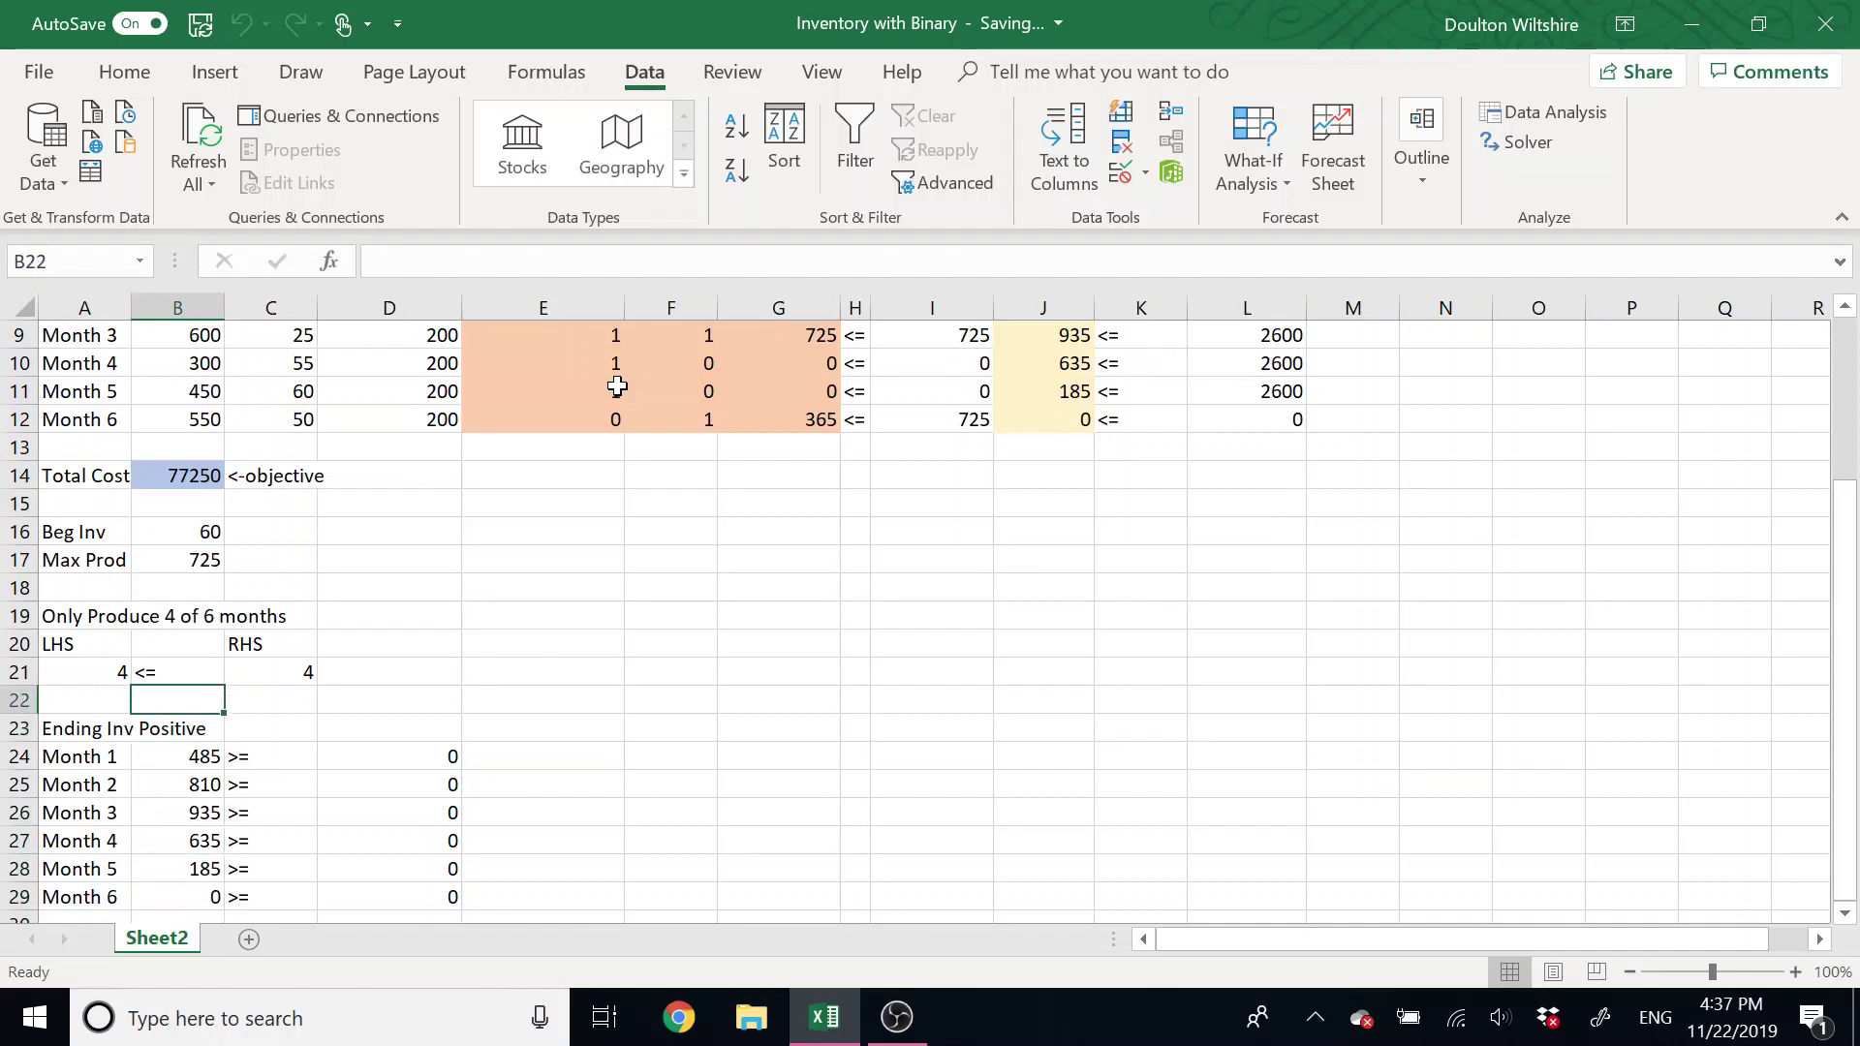